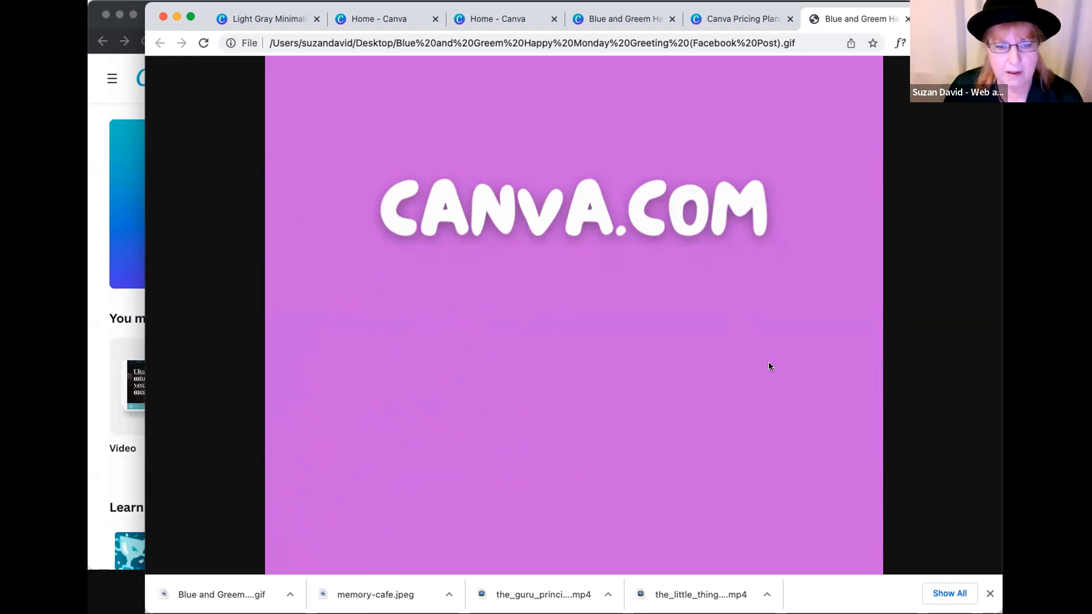
- Lower the GIF browser window to uncover the Canva home page behind it, and view that page's account menu
{"action": "left_click_drag", "start_coordinate": [571, 8], "coordinate": [576, 33]}
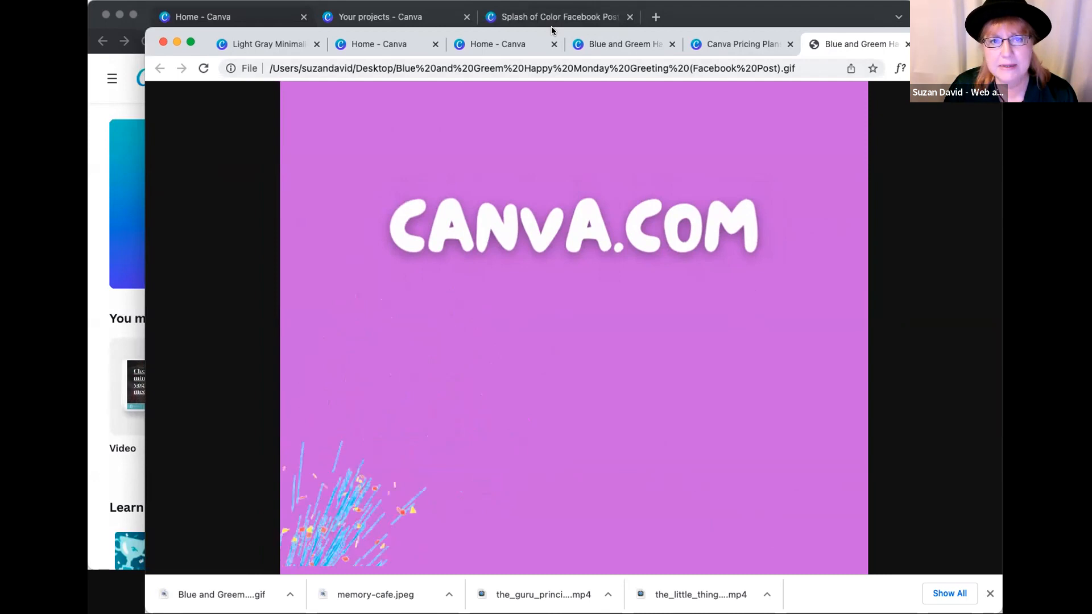
{"action": "left_click_drag", "start_coordinate": [551, 30], "coordinate": [552, 47]}
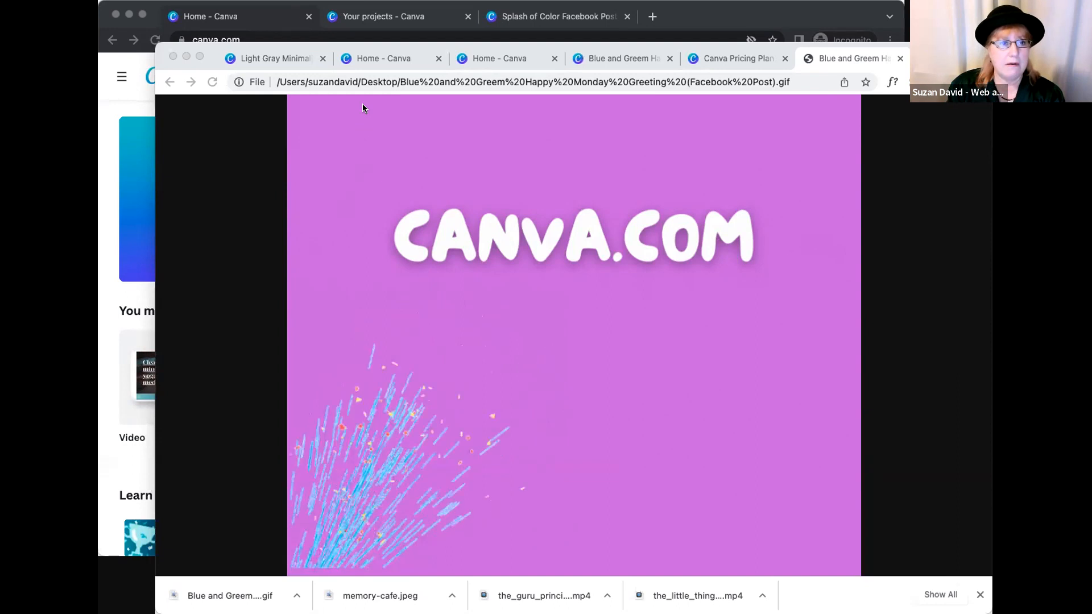
{"action": "left_click", "coordinate": [414, 4]}
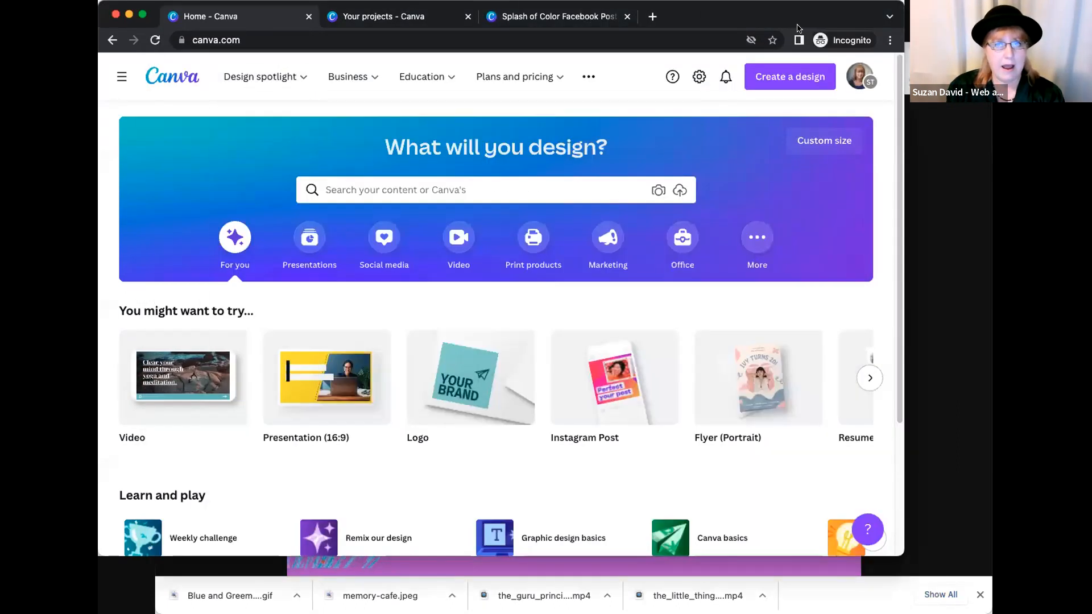
{"action": "left_click", "coordinate": [860, 76]}
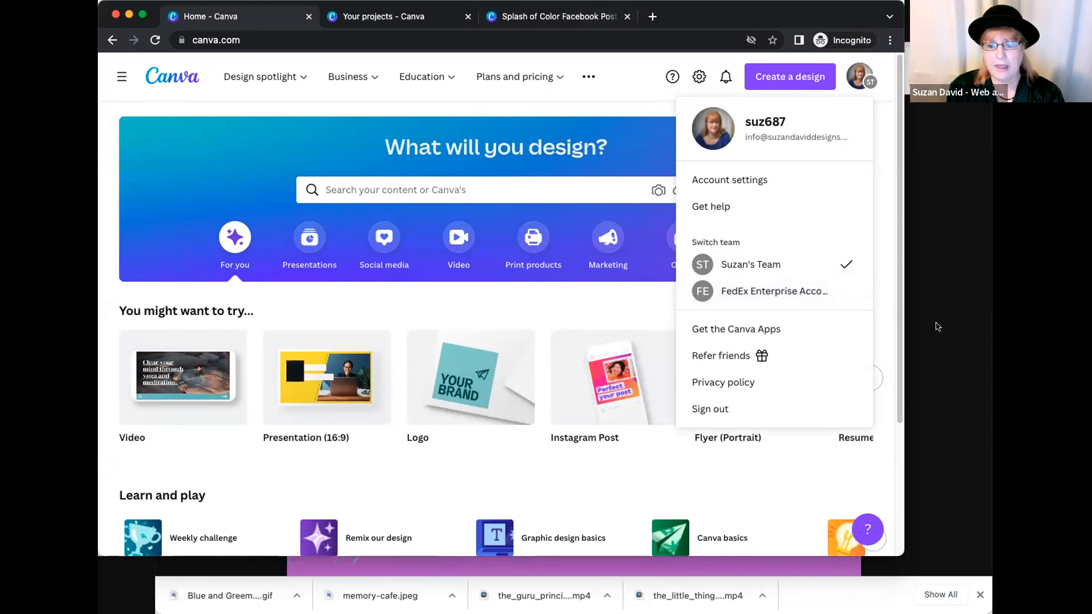
{"action": "left_click", "coordinate": [927, 318]}
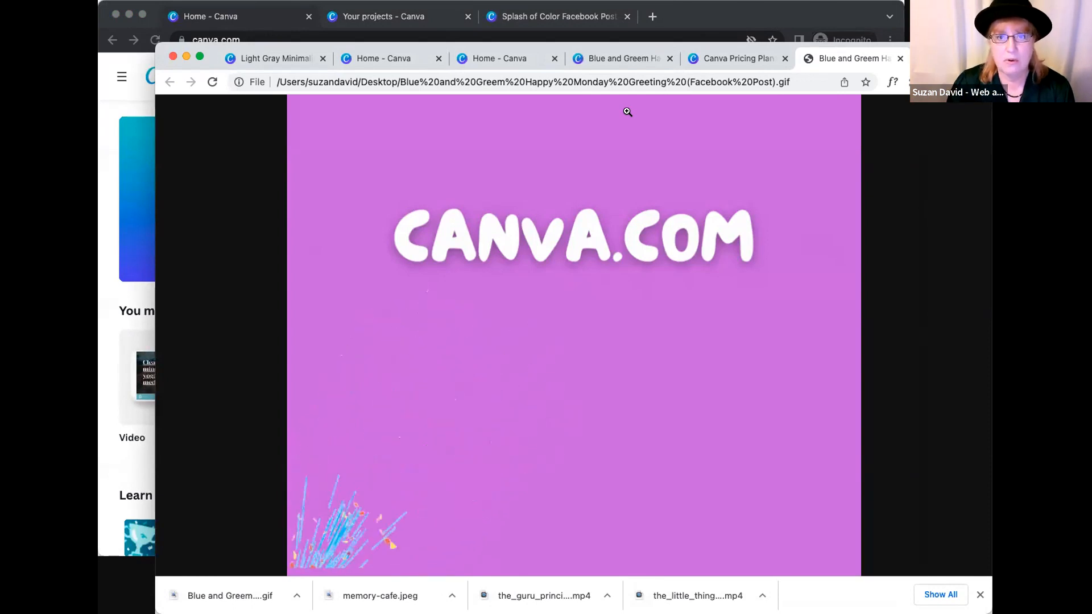
{"action": "left_click", "coordinate": [720, 373]}
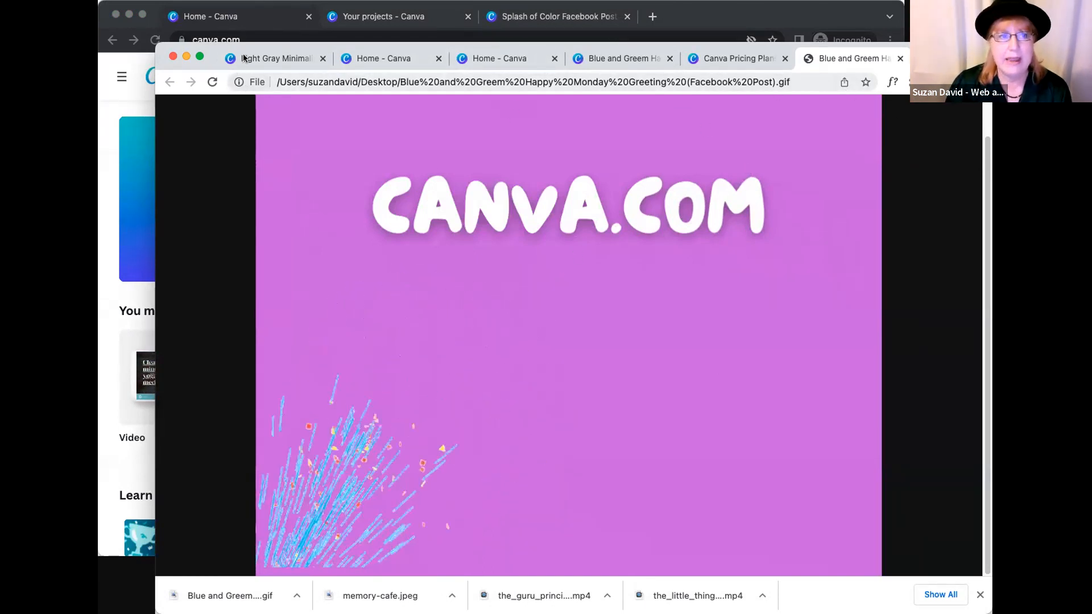
- View the Light Gray Minimalist Instagram post design and compare the plans on the Canva pricing page
{"action": "left_click", "coordinate": [267, 59]}
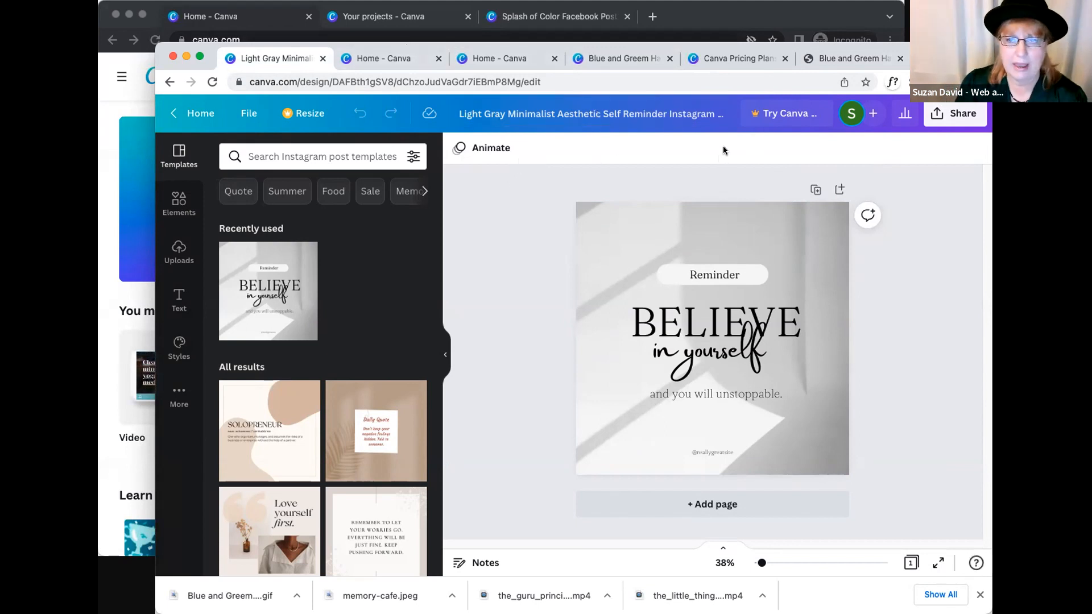
{"action": "left_click", "coordinate": [733, 63]}
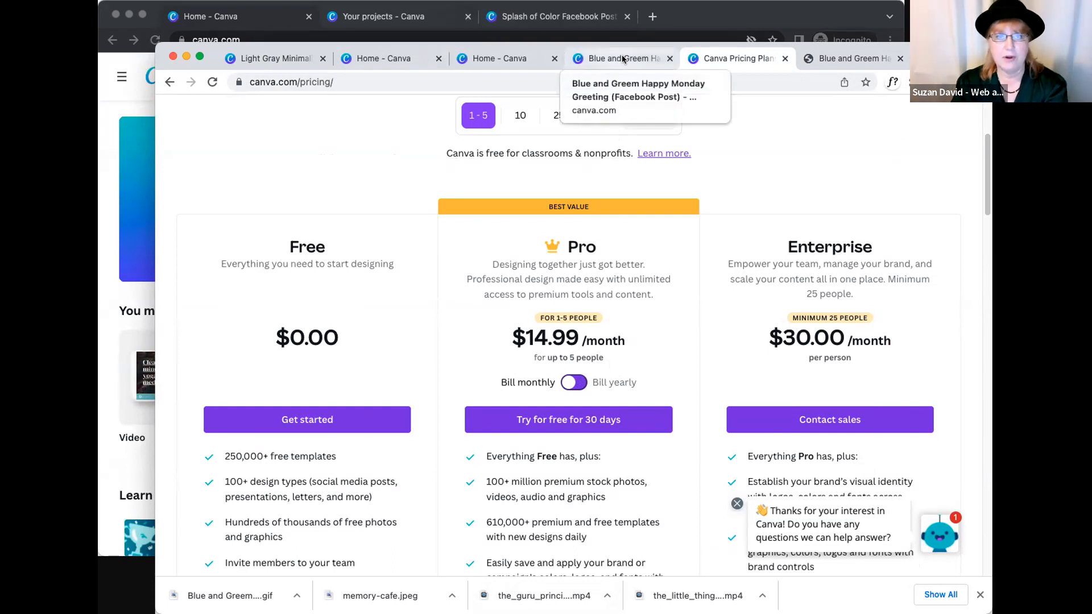
{"action": "left_click", "coordinate": [277, 58]}
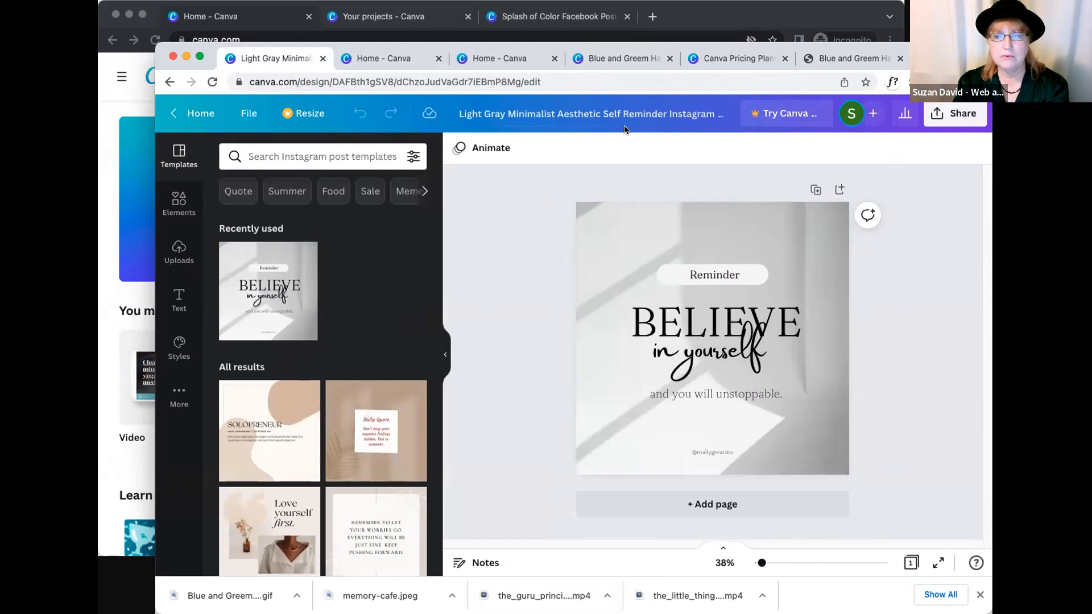
{"action": "left_click_drag", "start_coordinate": [627, 44], "coordinate": [639, 39]}
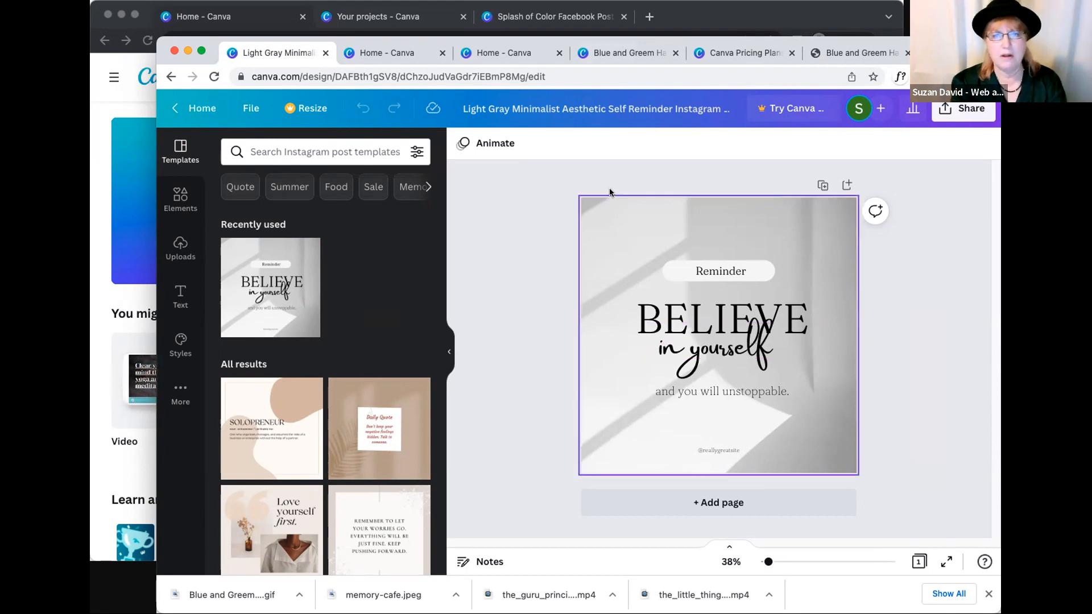
- Return from the design editor to the Canva home page and look up template suggestions for "flyer"
{"action": "left_click", "coordinate": [190, 104]}
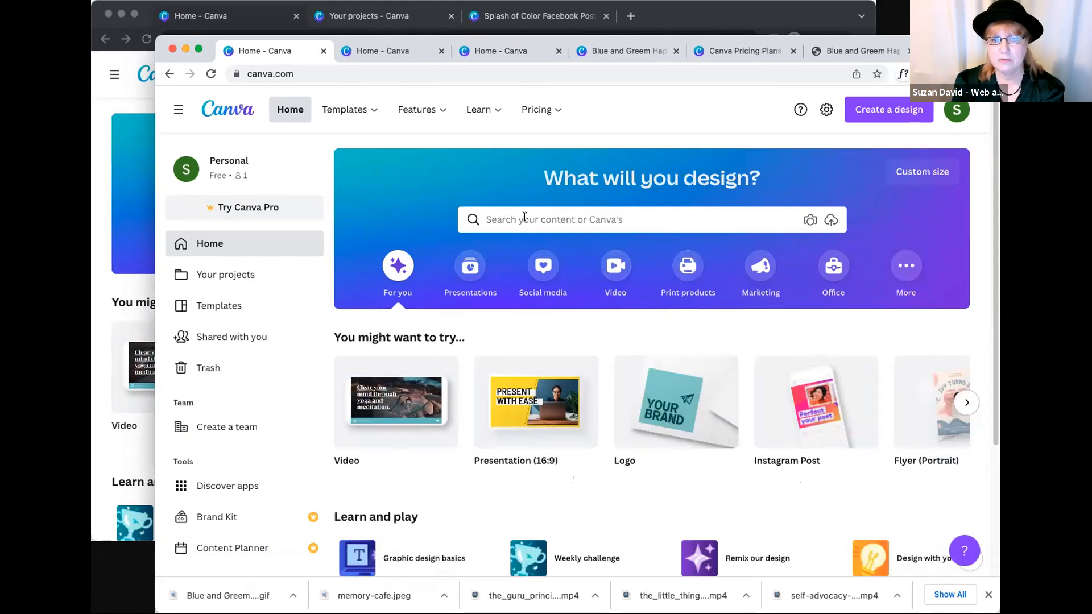
{"action": "left_click", "coordinate": [525, 217]}
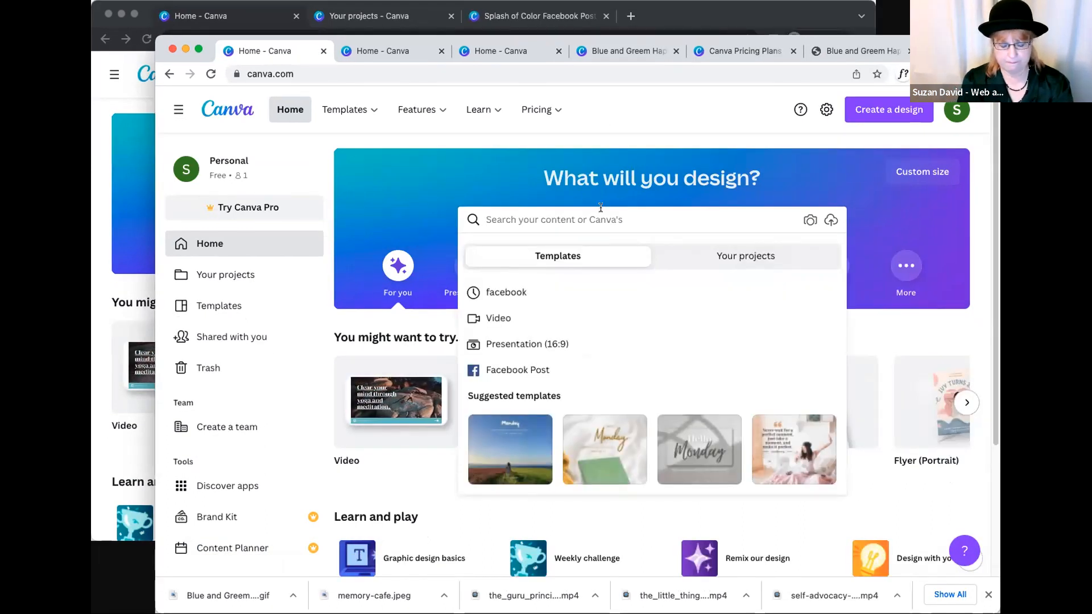
{"action": "type", "text": "flyer"}
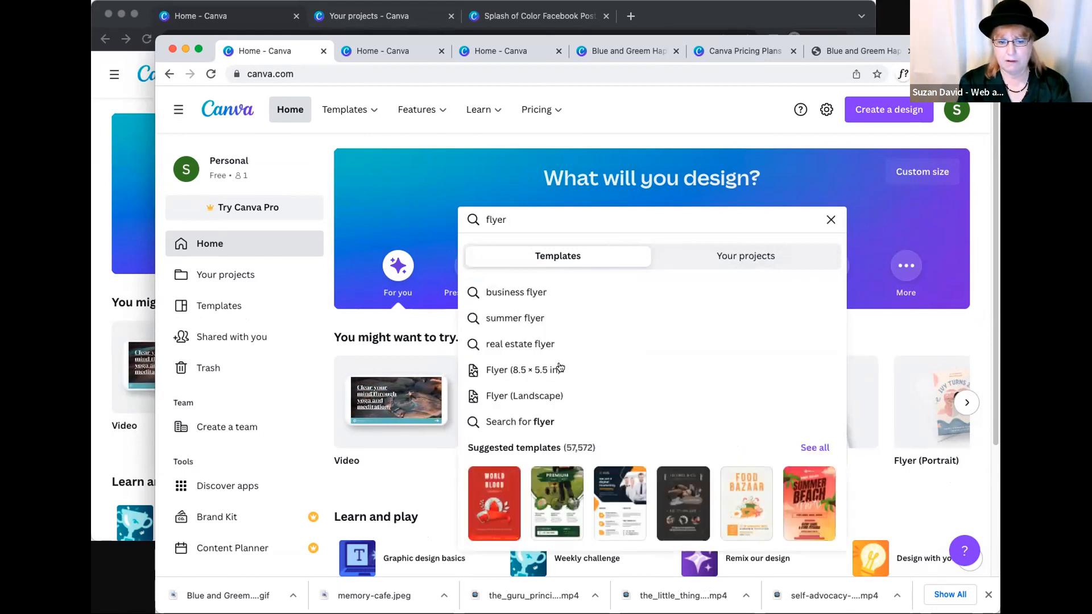
- Replace the home page search term with "insta" and look through the suggested Instagram formats
{"action": "double_click", "coordinate": [469, 207]}
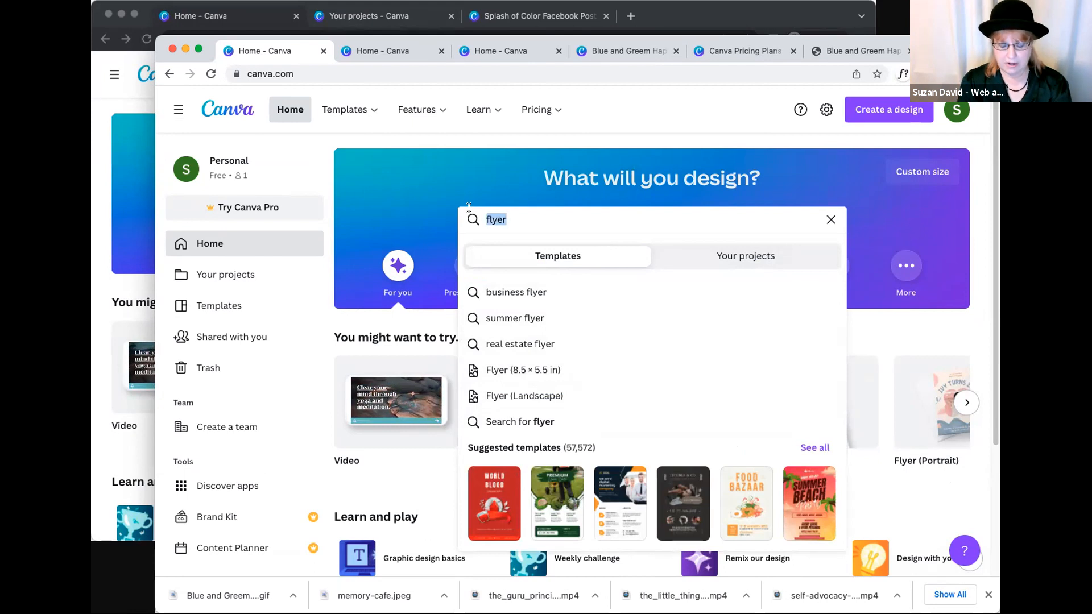
{"action": "type", "text": "insta"}
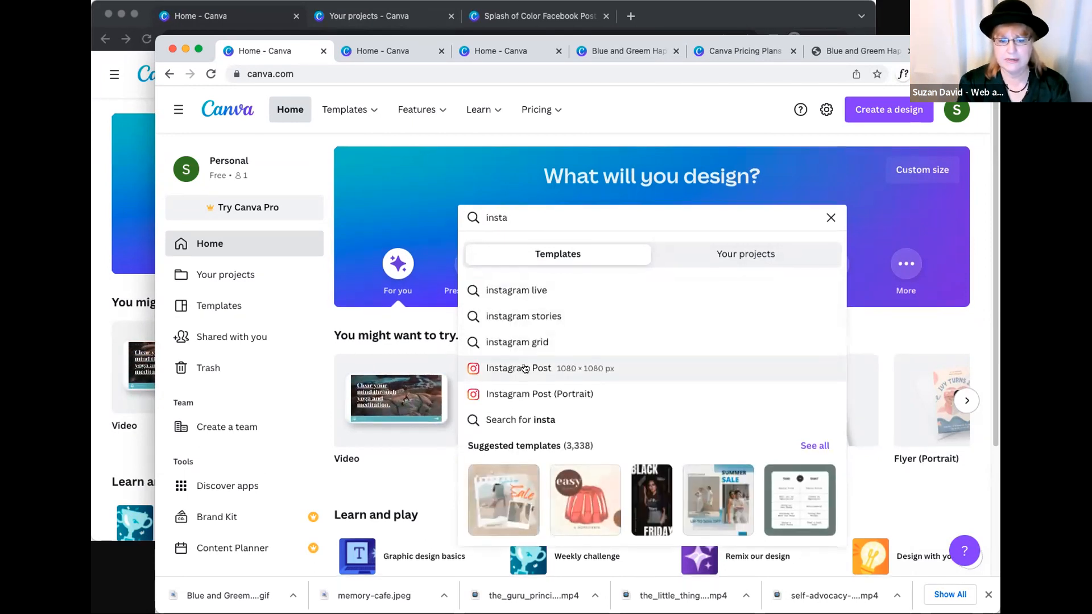
{"action": "scroll", "coordinate": [523, 369], "scroll_direction": "down", "scroll_amount": 2}
- Look up "facebook" in the home page search, and clear the search term
{"action": "double_click", "coordinate": [498, 171]}
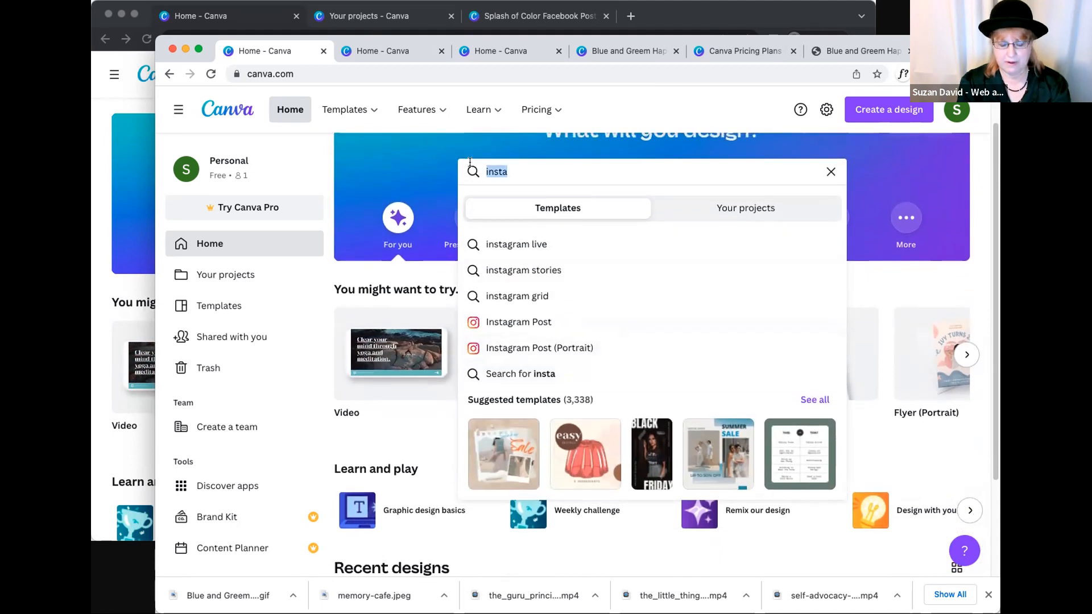
{"action": "type", "text": "facebook"}
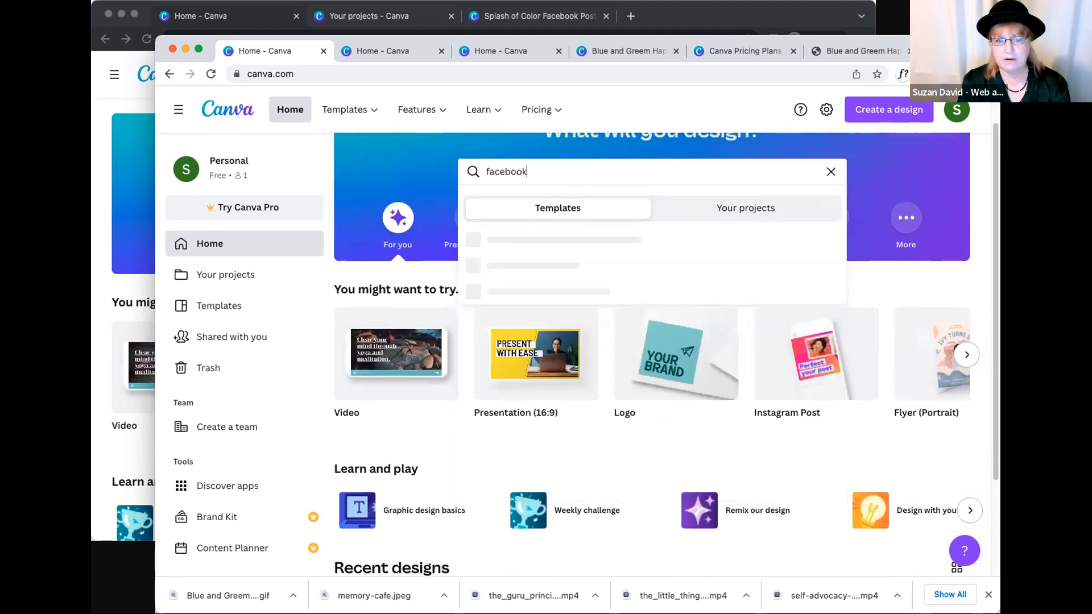
{"action": "key", "text": "BackSpace"}
{"action": "key", "text": "BackSpace"}
{"action": "key", "text": "BackSpace"}
{"action": "key", "text": "BackSpace"}
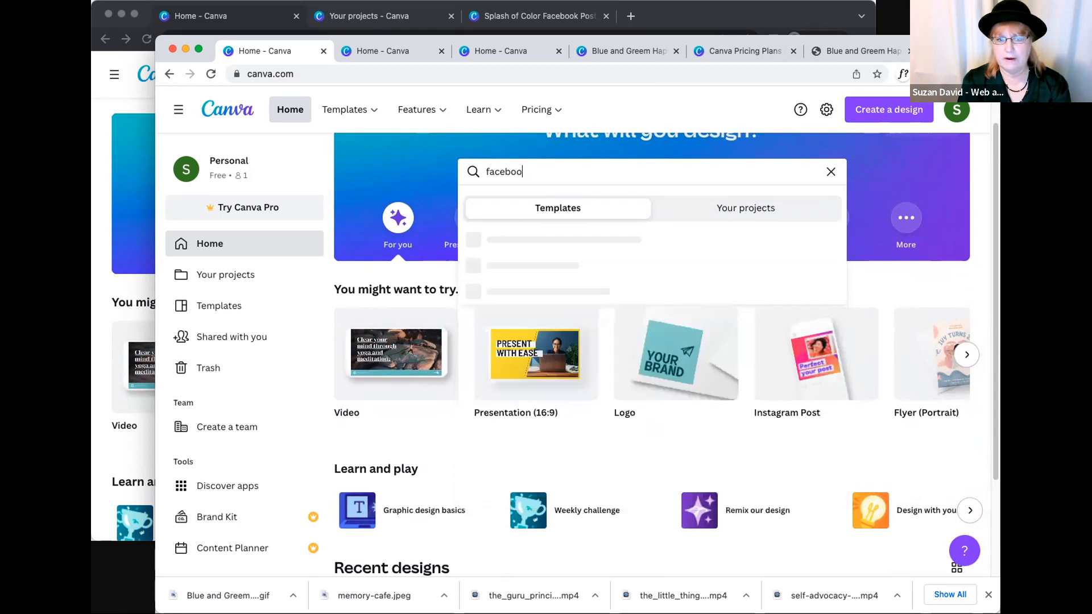
{"action": "key", "text": "BackSpace"}
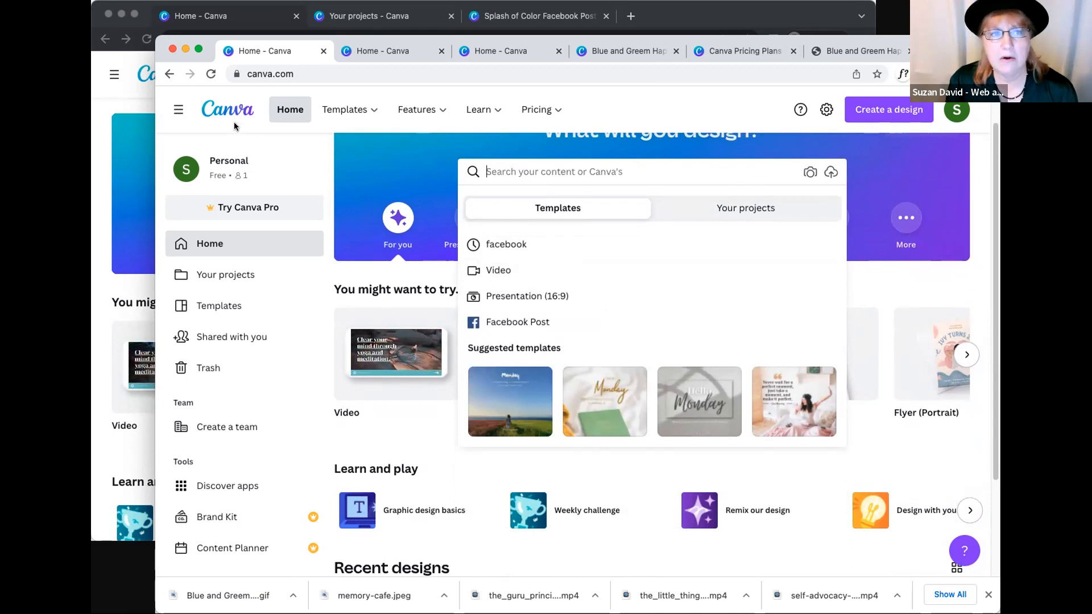
{"action": "left_click", "coordinate": [215, 114]}
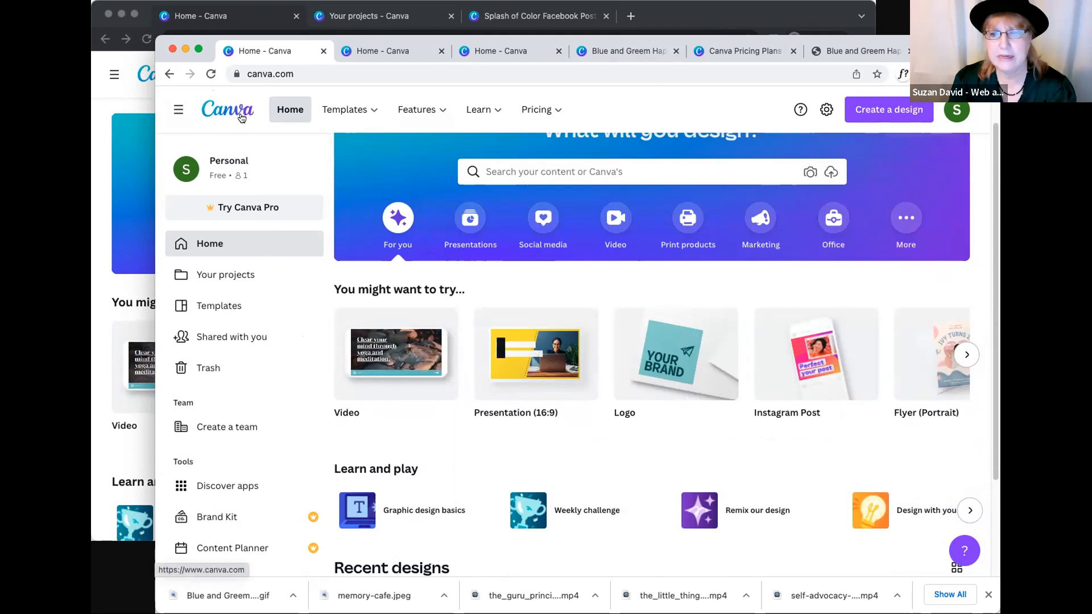
- Open the Facebook Posts template category from the social media templates
{"action": "scroll", "coordinate": [415, 272], "scroll_direction": "down", "scroll_amount": 5}
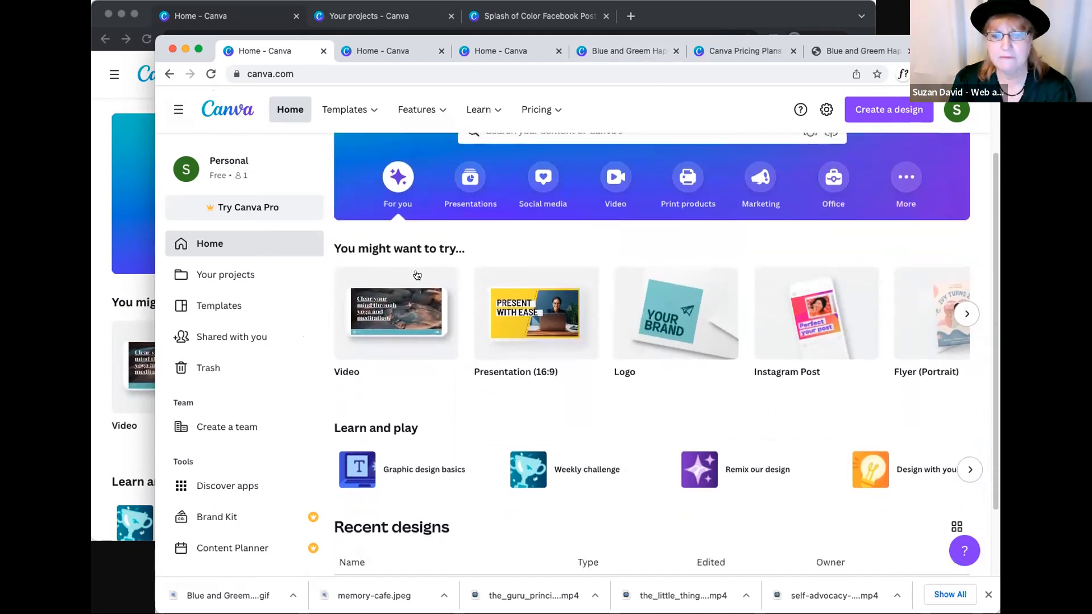
{"action": "scroll", "coordinate": [418, 288], "scroll_direction": "up", "scroll_amount": 5}
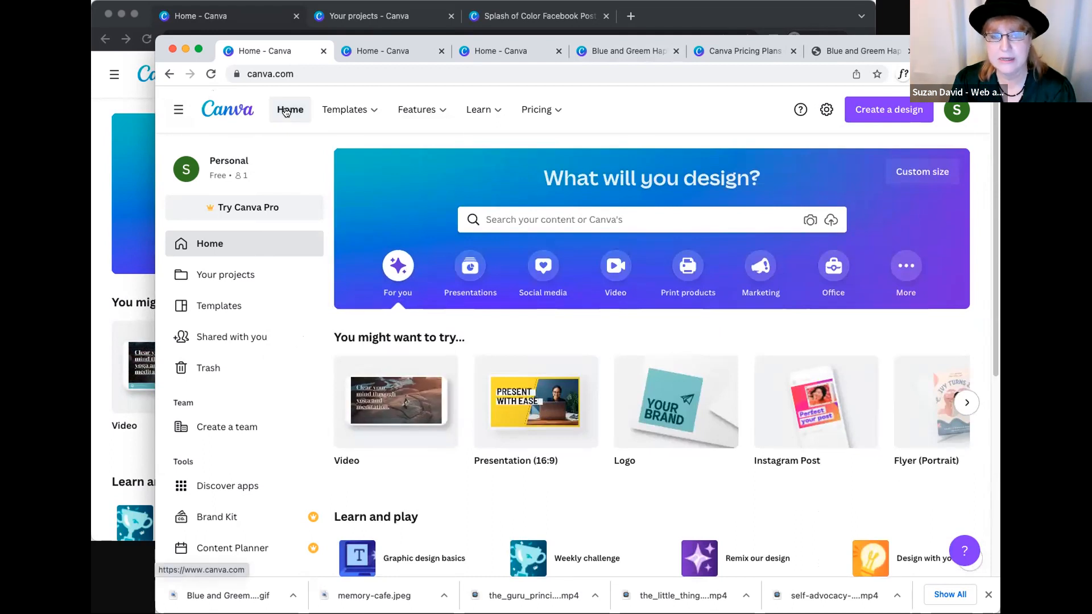
{"action": "mouse_move", "coordinate": [353, 107]}
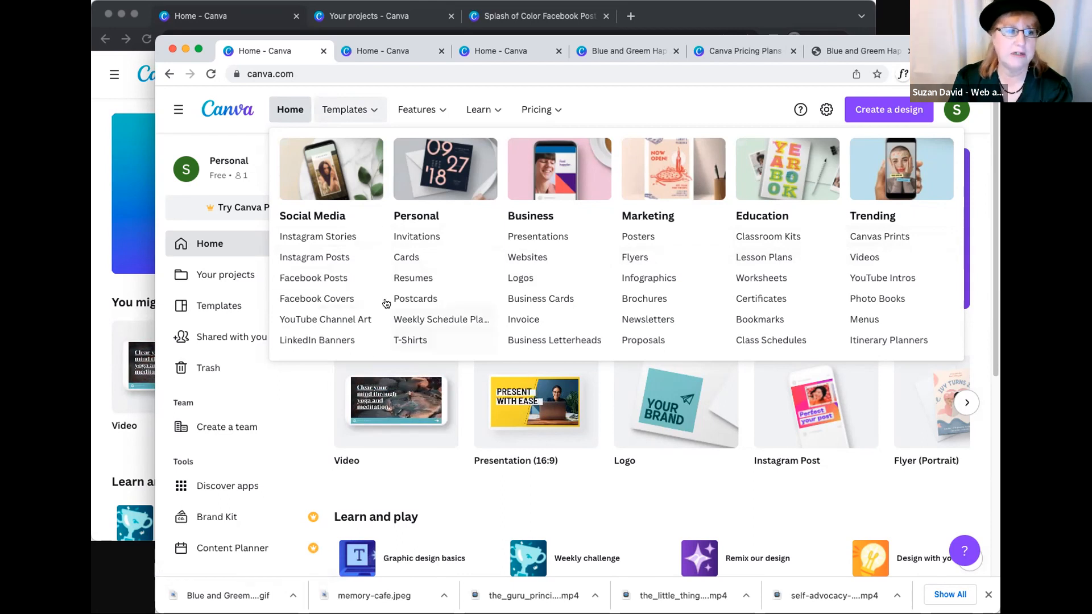
{"action": "left_click", "coordinate": [329, 276]}
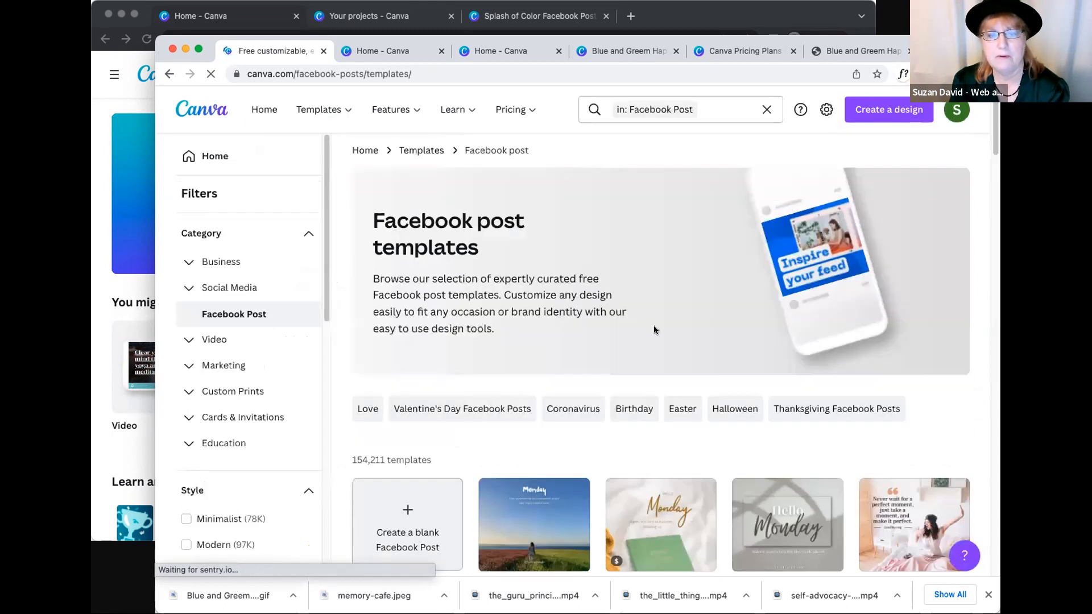
- Browse the Facebook post templates to examine the available designs and which ones are free, paid or Pro
{"action": "scroll", "coordinate": [654, 330], "scroll_direction": "down", "scroll_amount": 6}
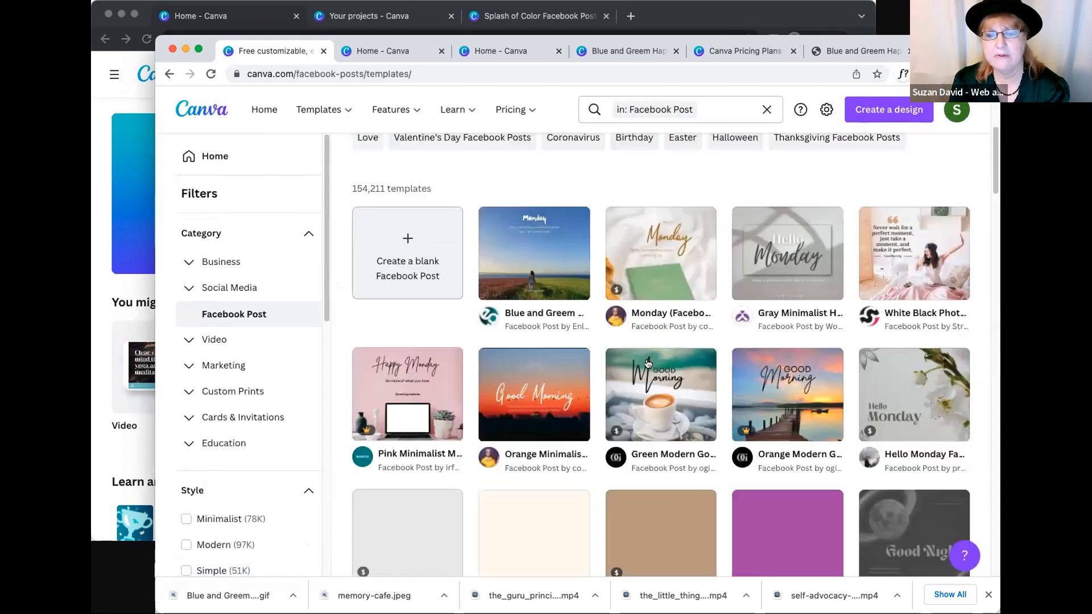
{"action": "scroll", "coordinate": [646, 358], "scroll_direction": "down", "scroll_amount": 12}
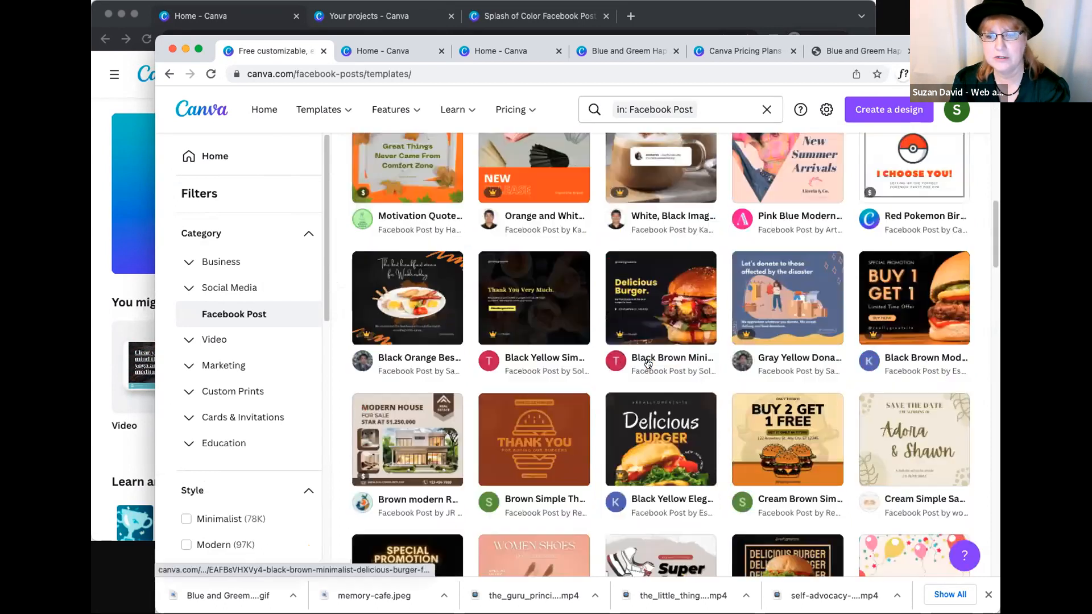
{"action": "scroll", "coordinate": [648, 363], "scroll_direction": "down", "scroll_amount": 10}
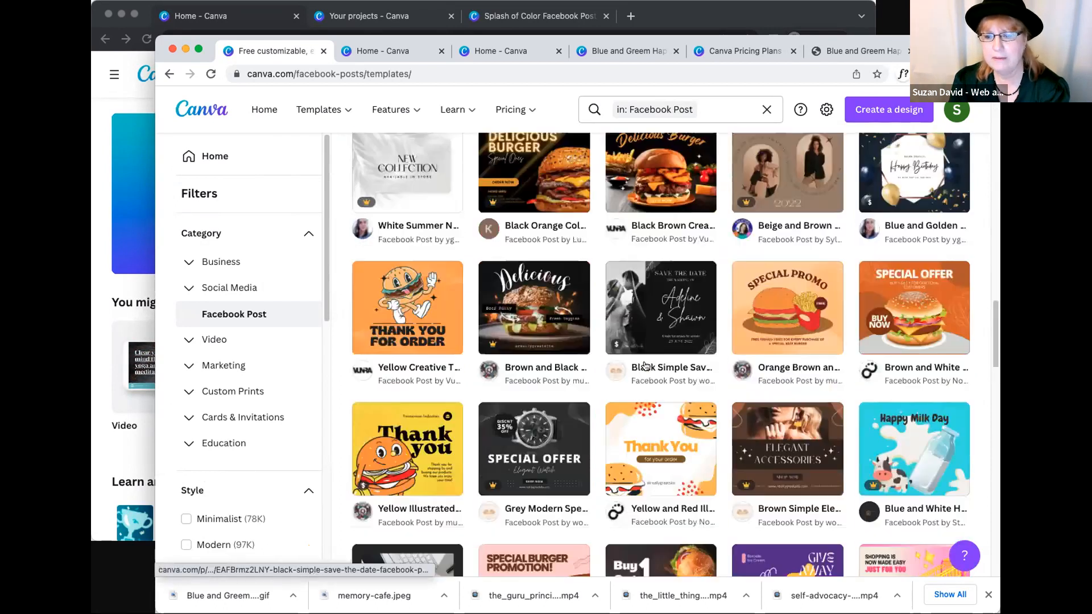
{"action": "scroll", "coordinate": [646, 367], "scroll_direction": "down", "scroll_amount": 4}
{"action": "scroll", "coordinate": [797, 296], "scroll_direction": "up", "scroll_amount": 4}
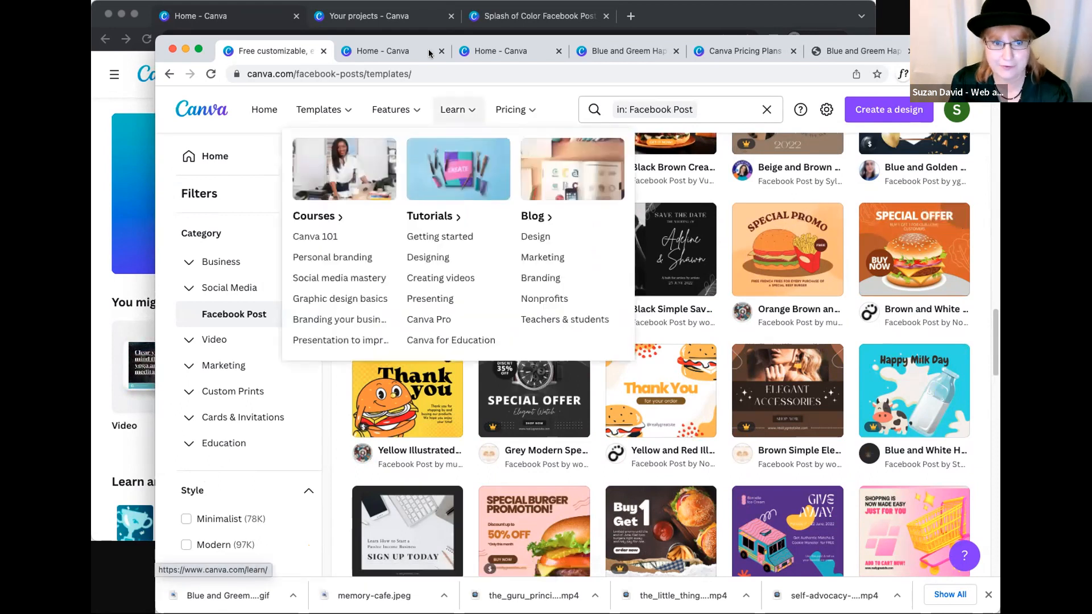
{"action": "left_click_drag", "start_coordinate": [432, 36], "coordinate": [434, 37]}
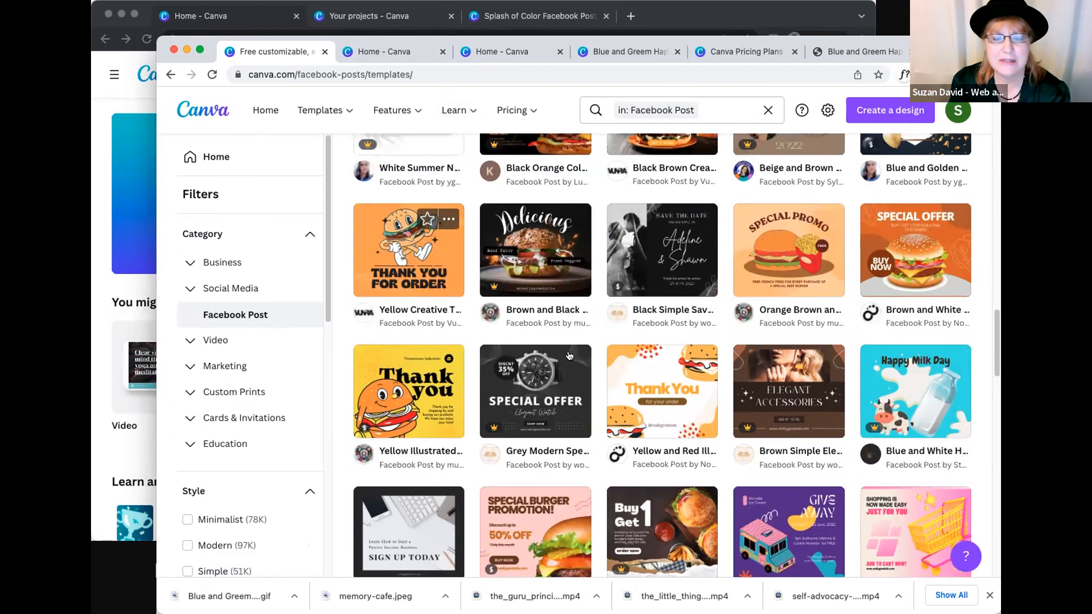
{"action": "scroll", "coordinate": [572, 359], "scroll_direction": "up", "scroll_amount": 5}
{"action": "scroll", "coordinate": [572, 360], "scroll_direction": "up", "scroll_amount": 2}
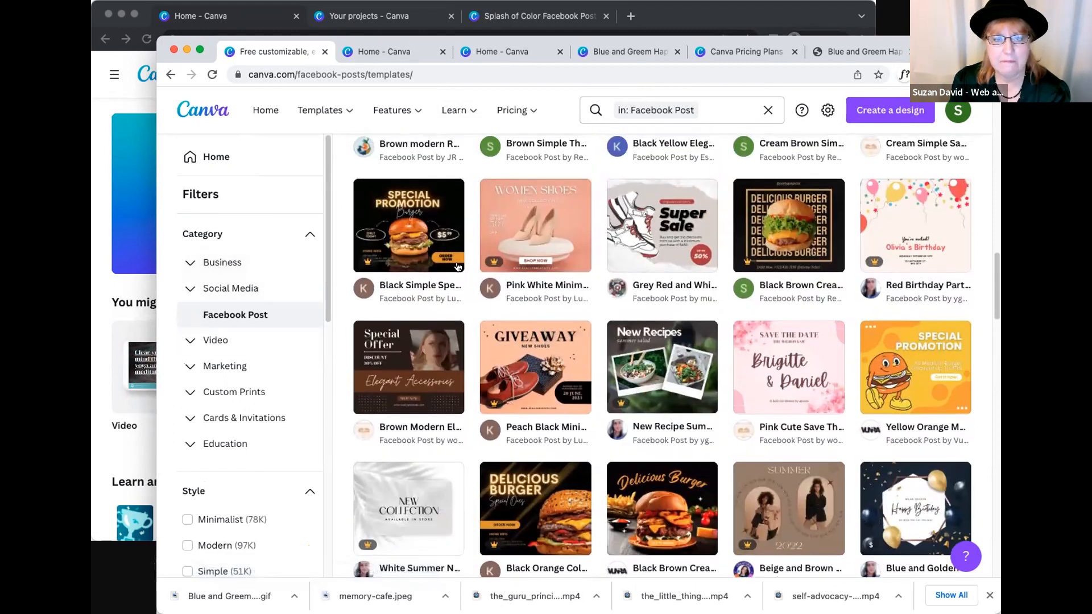
{"action": "scroll", "coordinate": [512, 239], "scroll_direction": "up", "scroll_amount": 3}
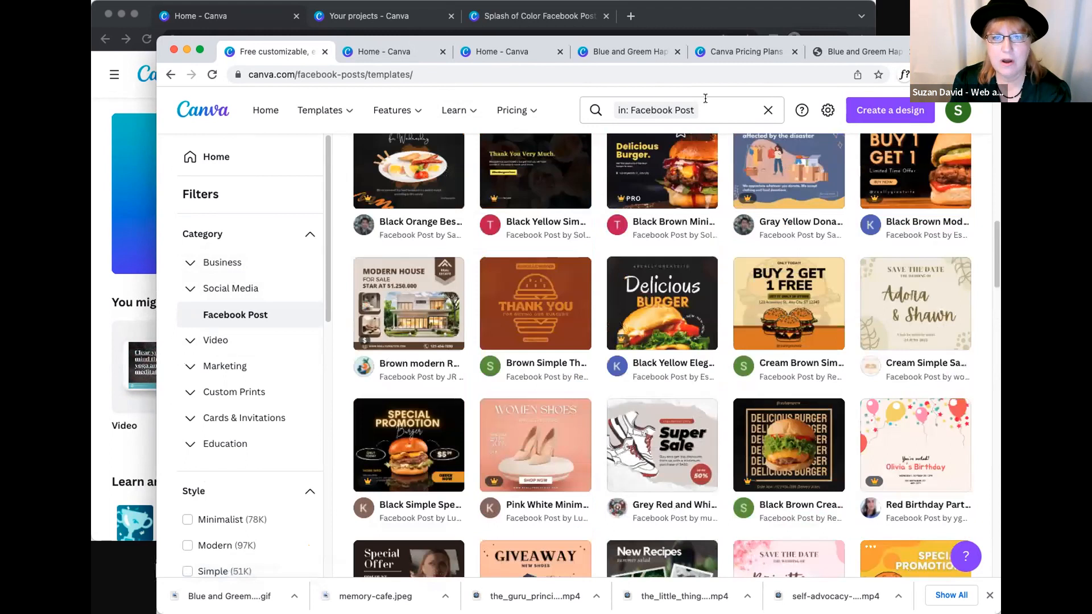
- Search the templates for "mothers day" and open the Mother's Day Facebook Posts category
{"action": "left_click", "coordinate": [639, 108]}
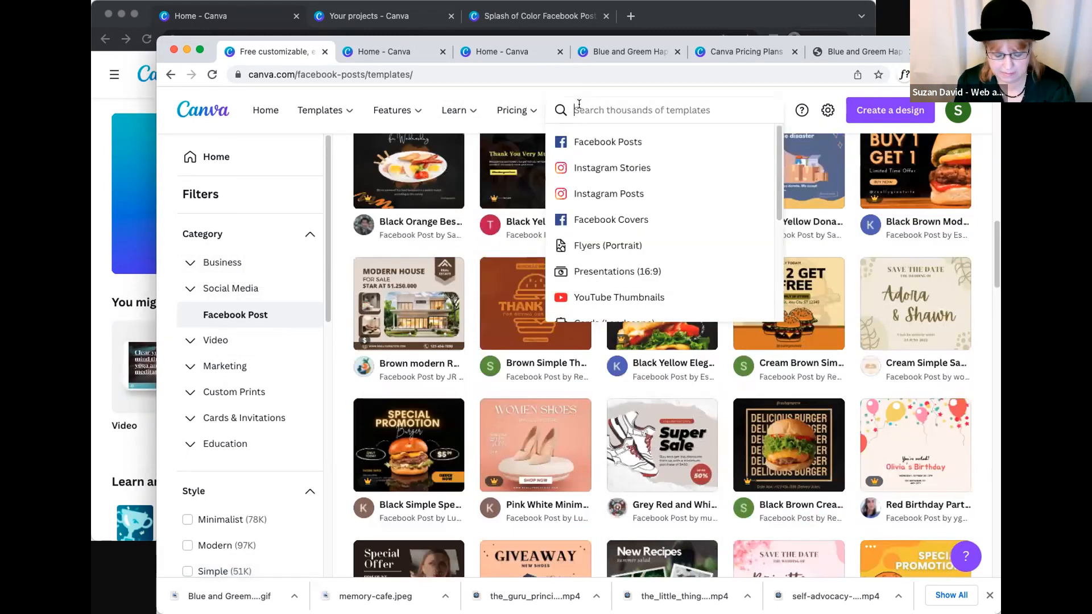
{"action": "type", "text": "mothers"}
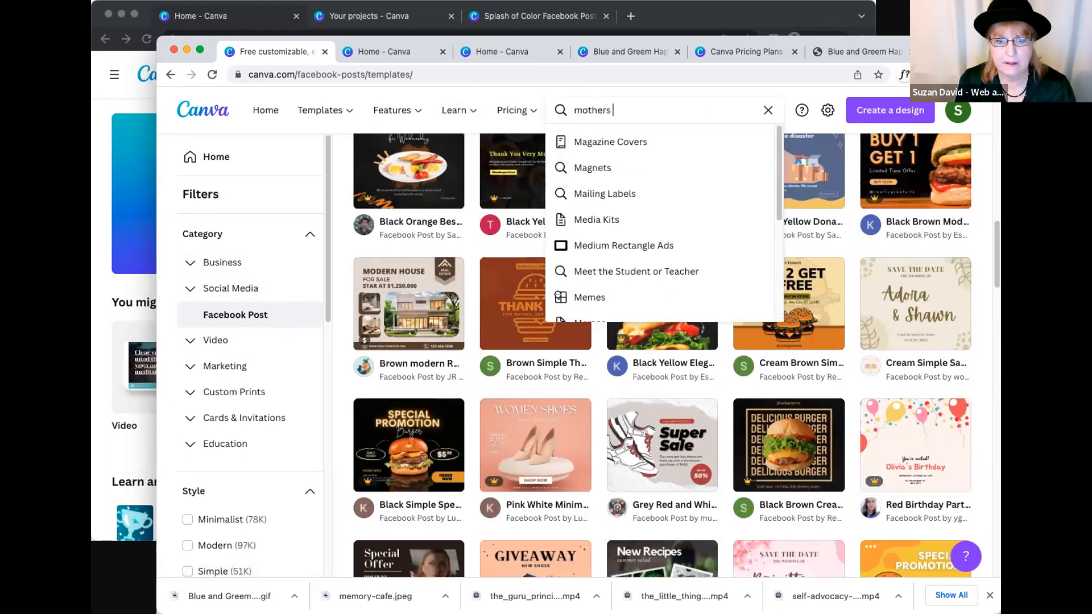
{"action": "type", "text": " day"}
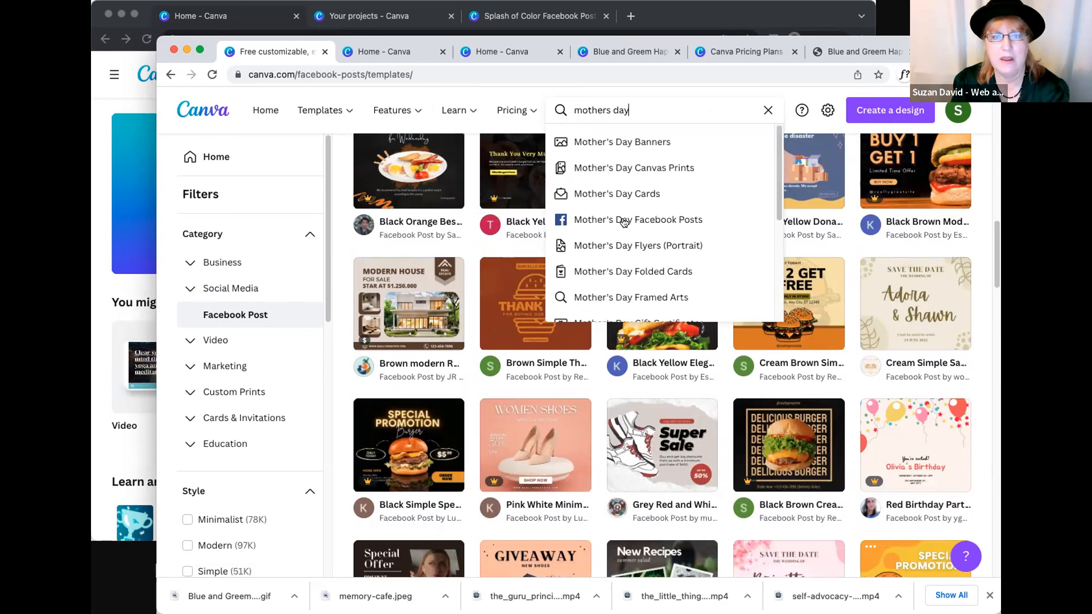
{"action": "left_click", "coordinate": [625, 221]}
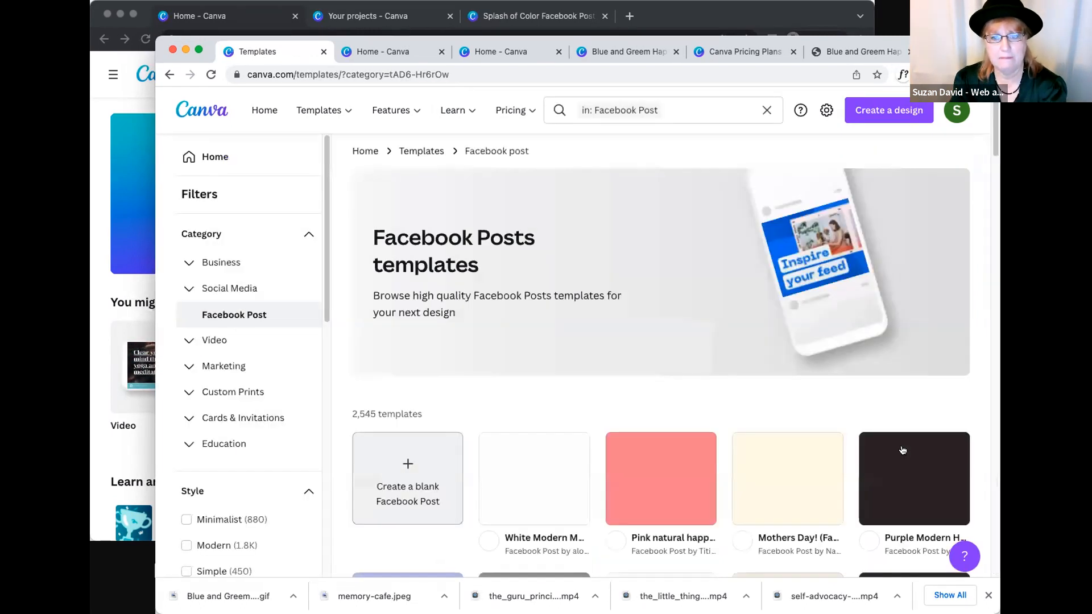
- Browse the Mother's Day Facebook post templates and open the pink "Mothers Day" one with red tulips for customizing
{"action": "scroll", "coordinate": [804, 482], "scroll_direction": "down", "scroll_amount": 2}
{"action": "scroll", "coordinate": [803, 481], "scroll_direction": "down", "scroll_amount": 5}
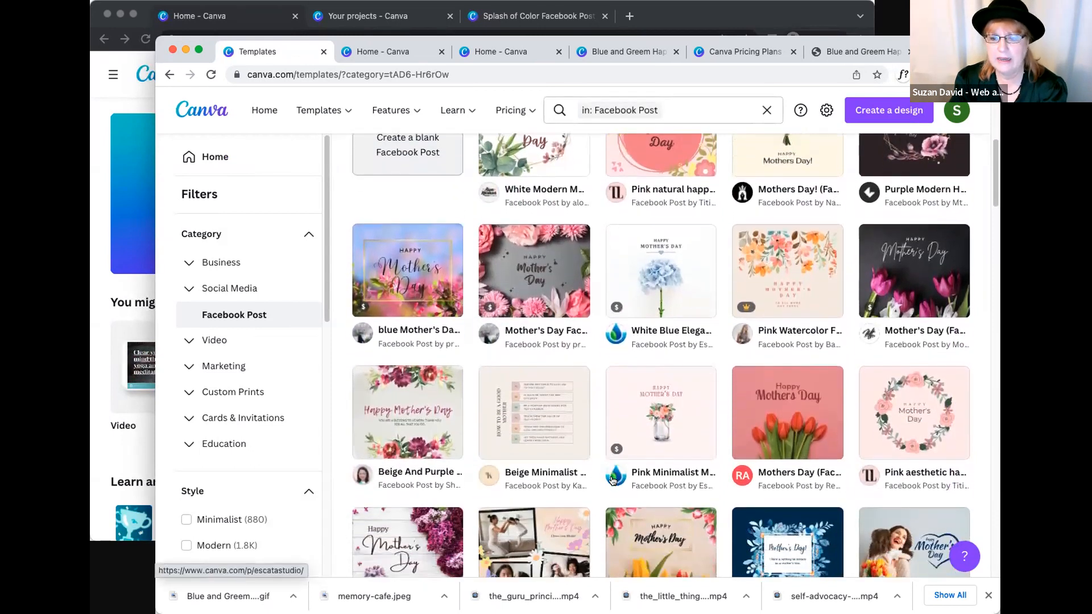
{"action": "scroll", "coordinate": [612, 482], "scroll_direction": "down", "scroll_amount": 3}
{"action": "left_click", "coordinate": [737, 424]}
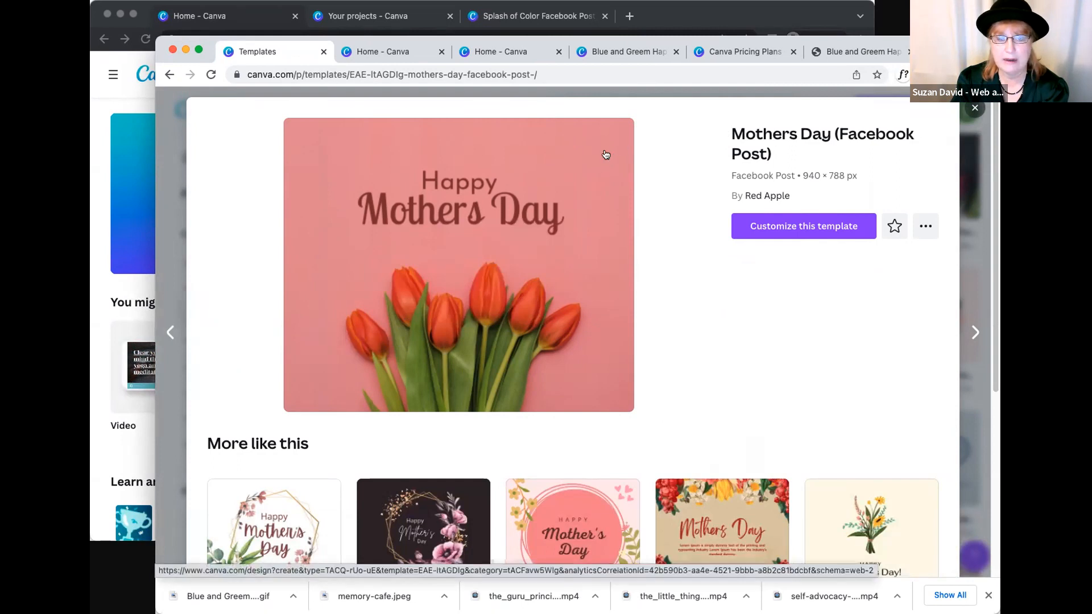
{"action": "left_click", "coordinate": [970, 107]}
{"action": "left_click", "coordinate": [765, 332]}
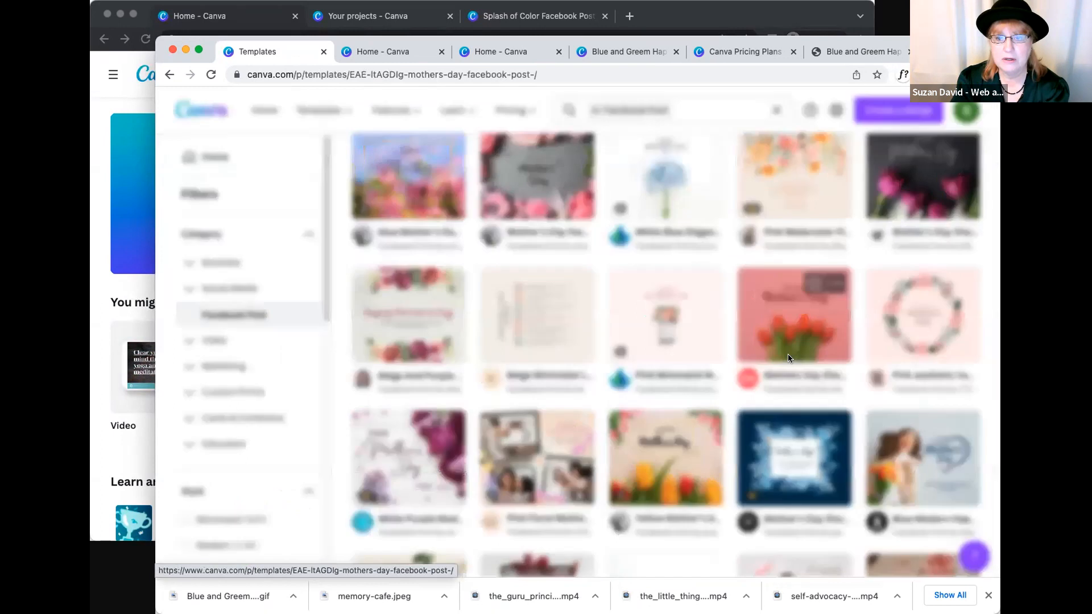
{"action": "left_click", "coordinate": [772, 238]}
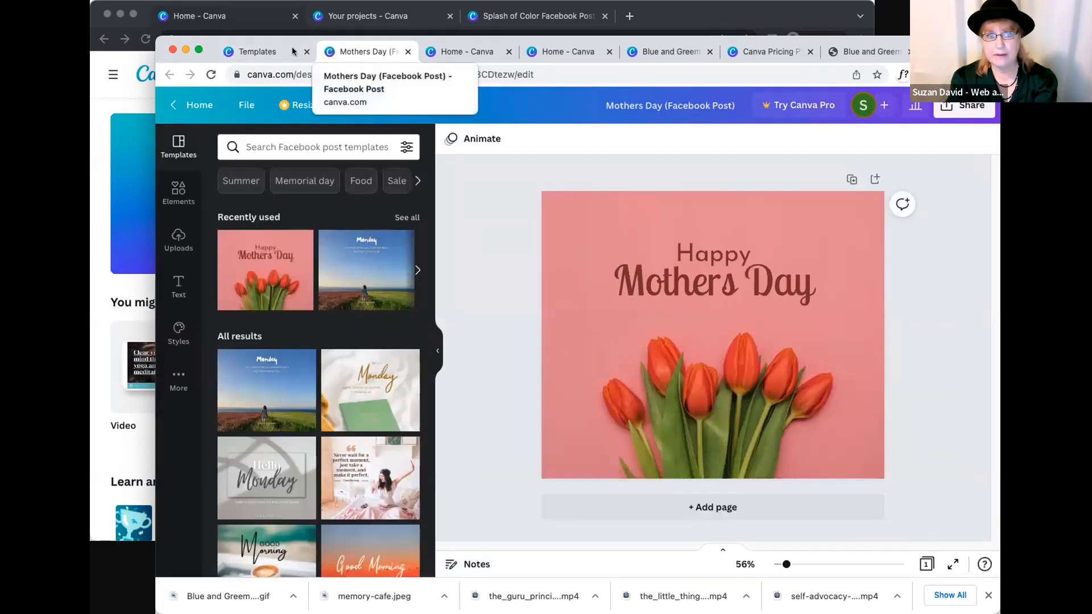
- Compare the open templates, design and home page tabs, and inspect the design's text and background image as separate elements
{"action": "left_click", "coordinate": [282, 52]}
{"action": "left_click", "coordinate": [353, 50]}
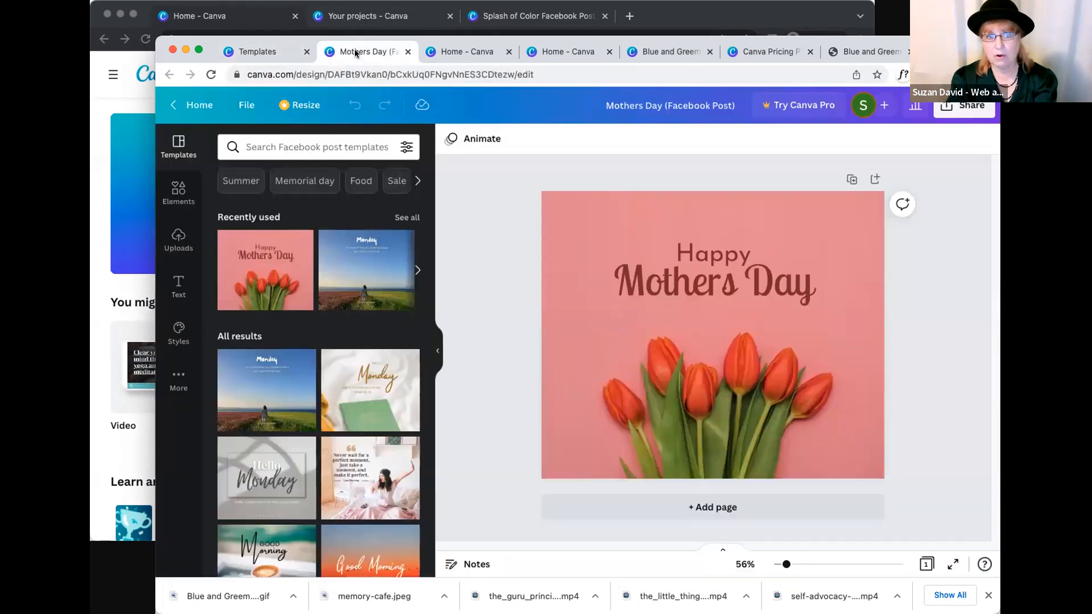
{"action": "left_click", "coordinate": [709, 261]}
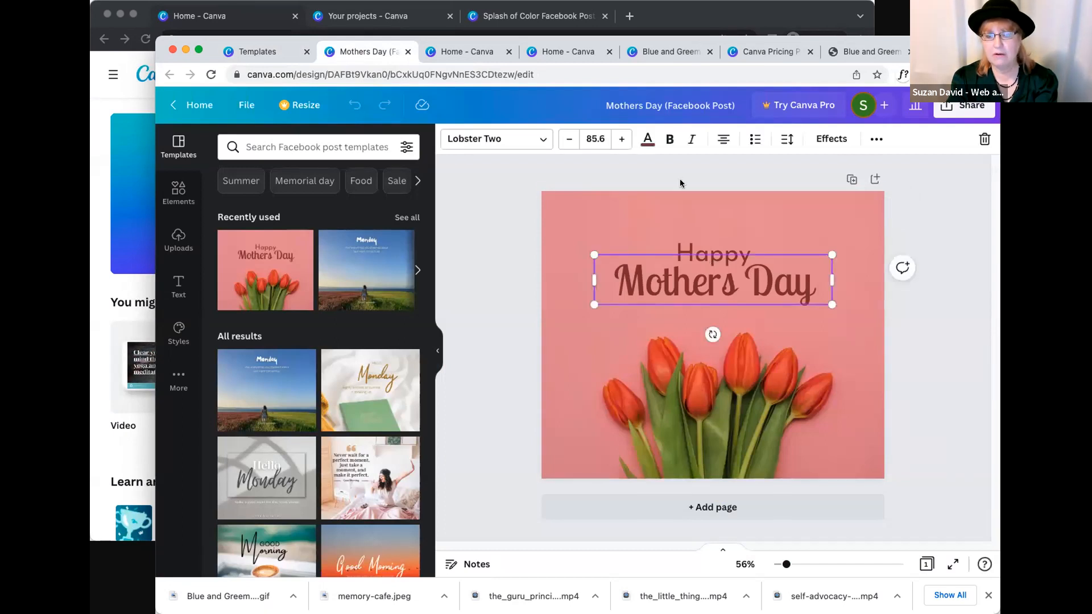
{"action": "left_click", "coordinate": [463, 52]}
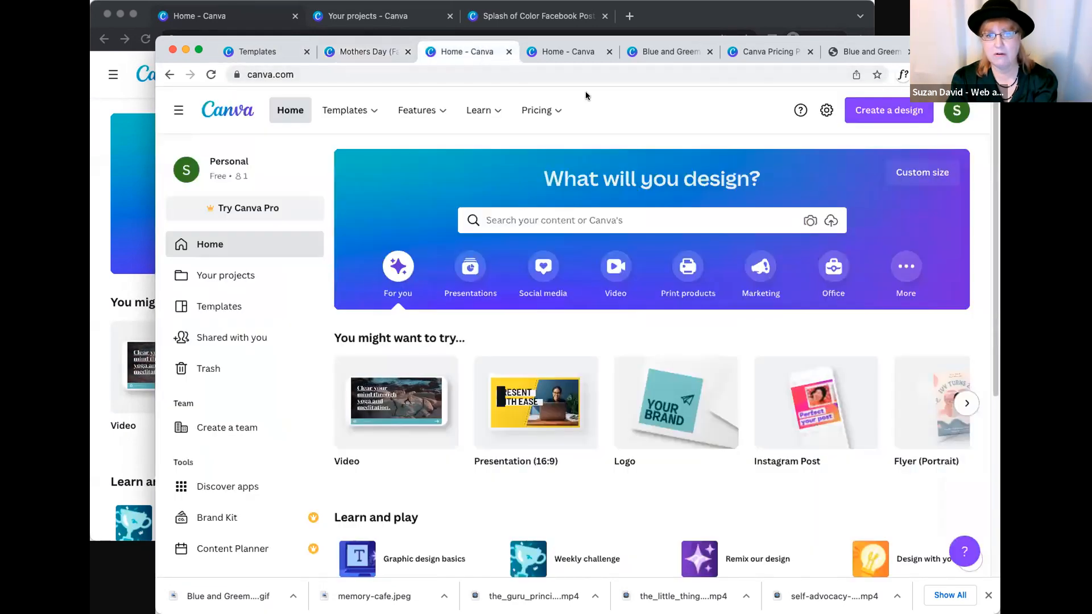
{"action": "left_click", "coordinate": [364, 52]}
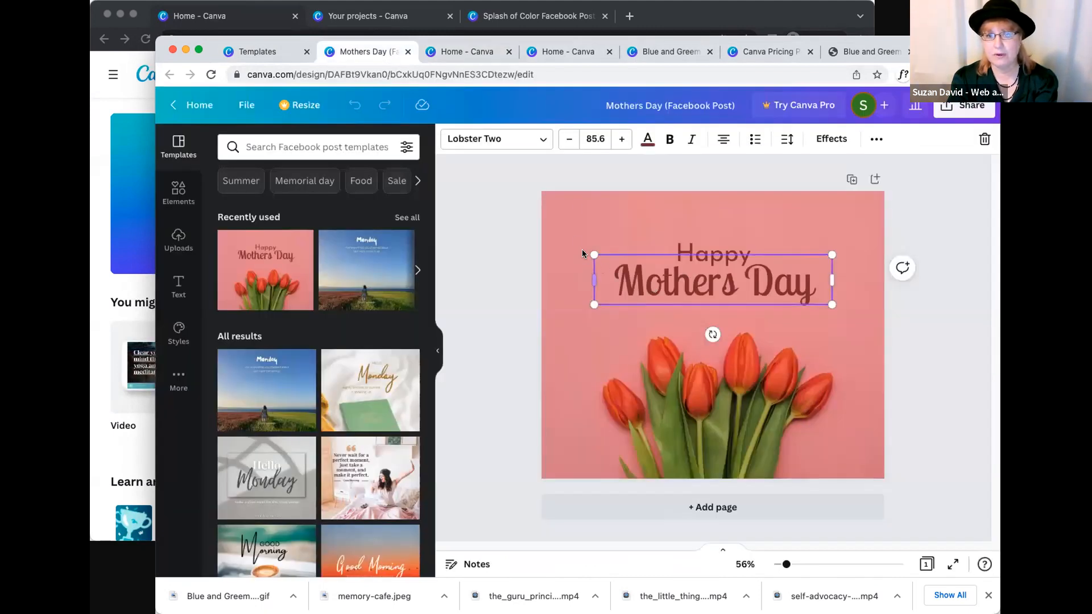
{"action": "left_click", "coordinate": [596, 188]}
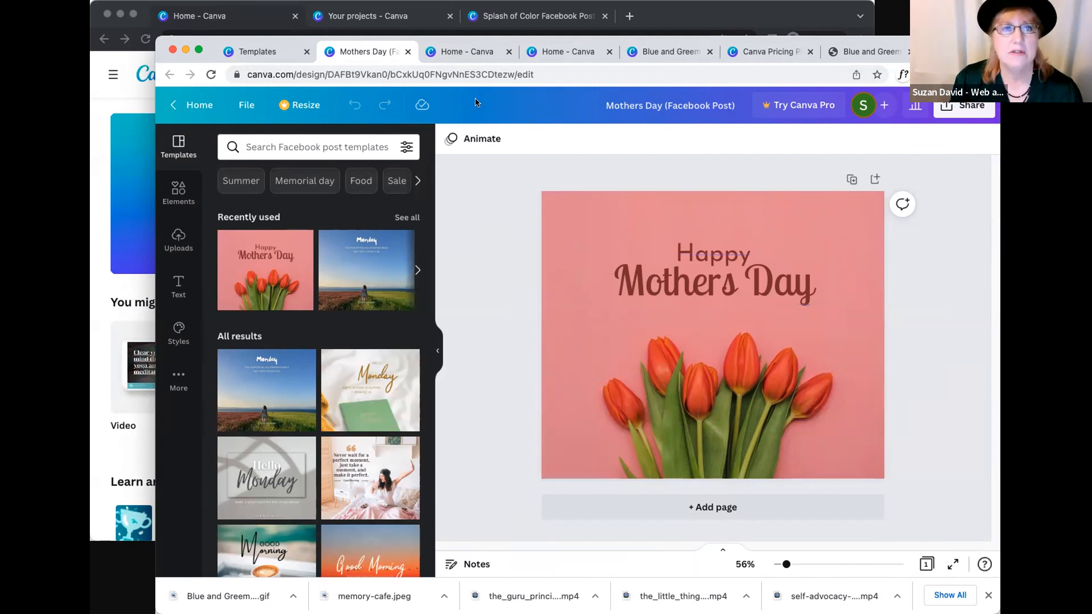
{"action": "left_click", "coordinate": [626, 199]}
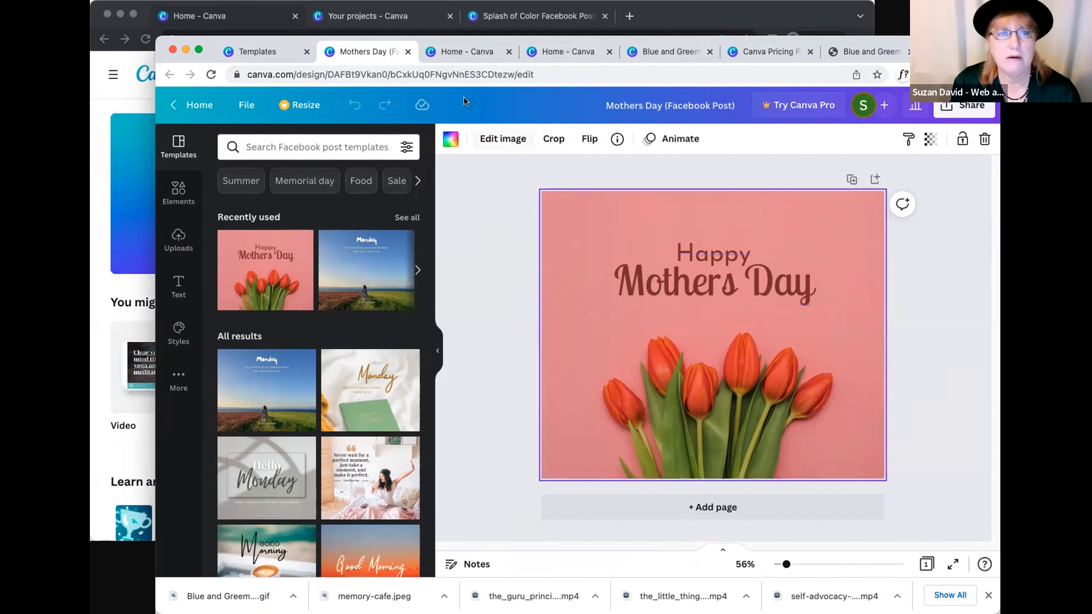
- Rename the design as MY MOTHERS DAY
{"action": "left_click", "coordinate": [670, 106]}
{"action": "type", "text": "MY"}
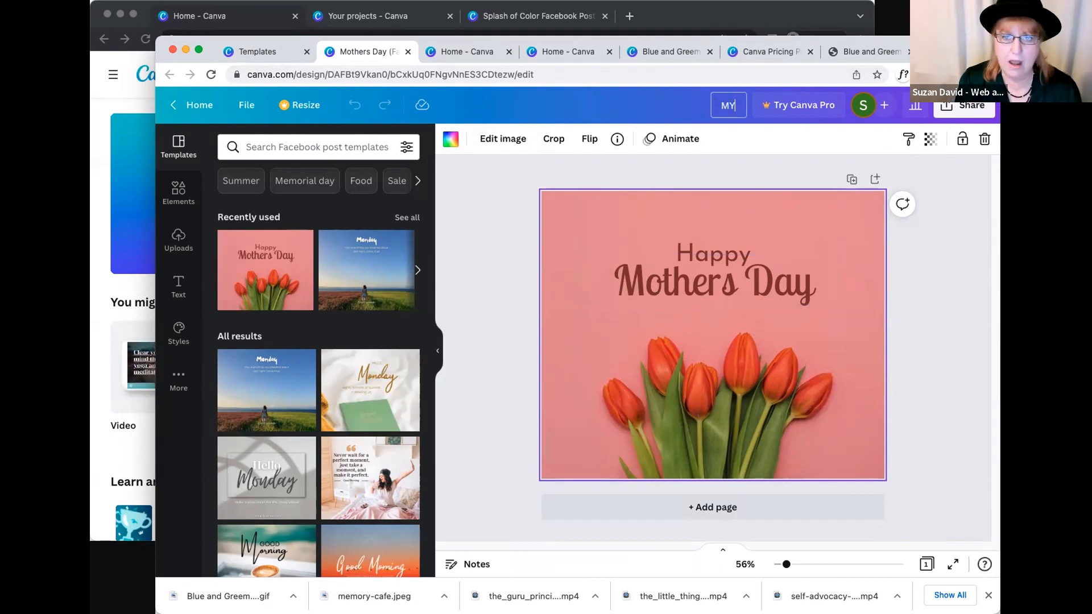
{"action": "type", "text": " MOTHERSDAY"}
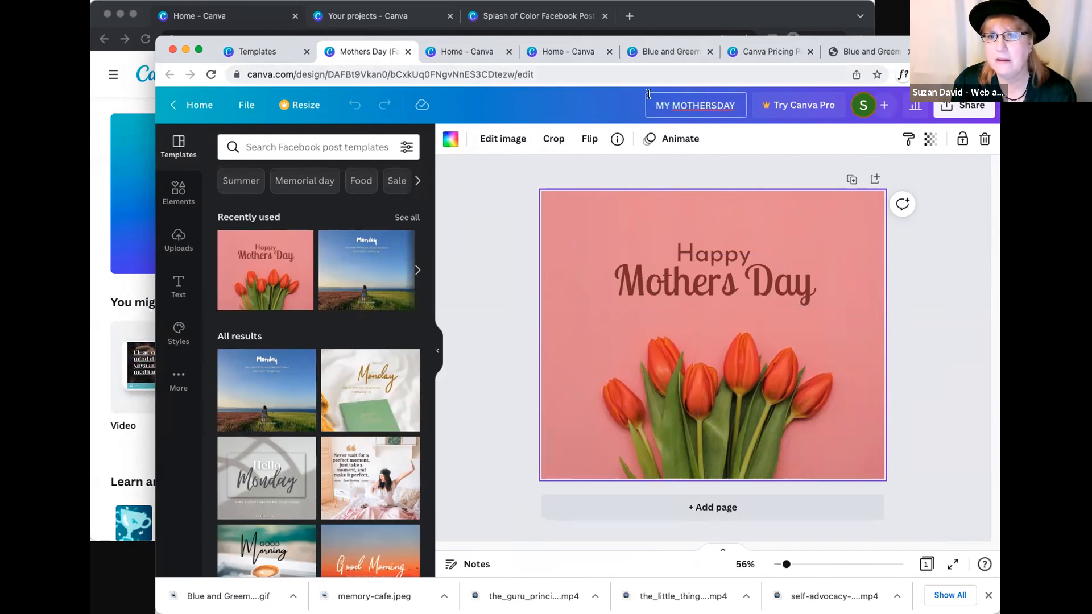
{"action": "left_click", "coordinate": [719, 101]}
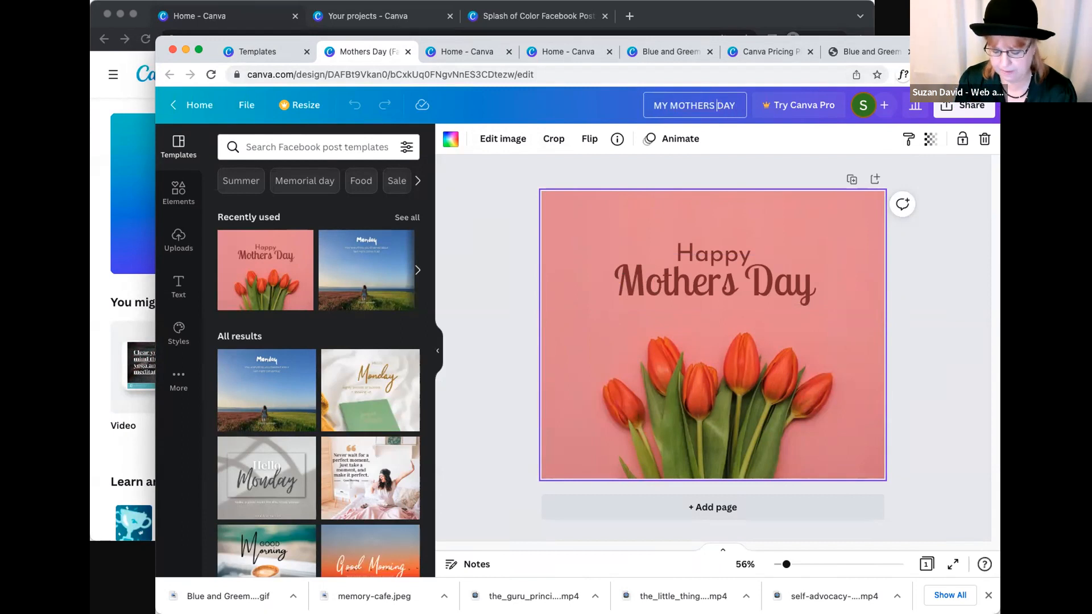
{"action": "left_click", "coordinate": [953, 264]}
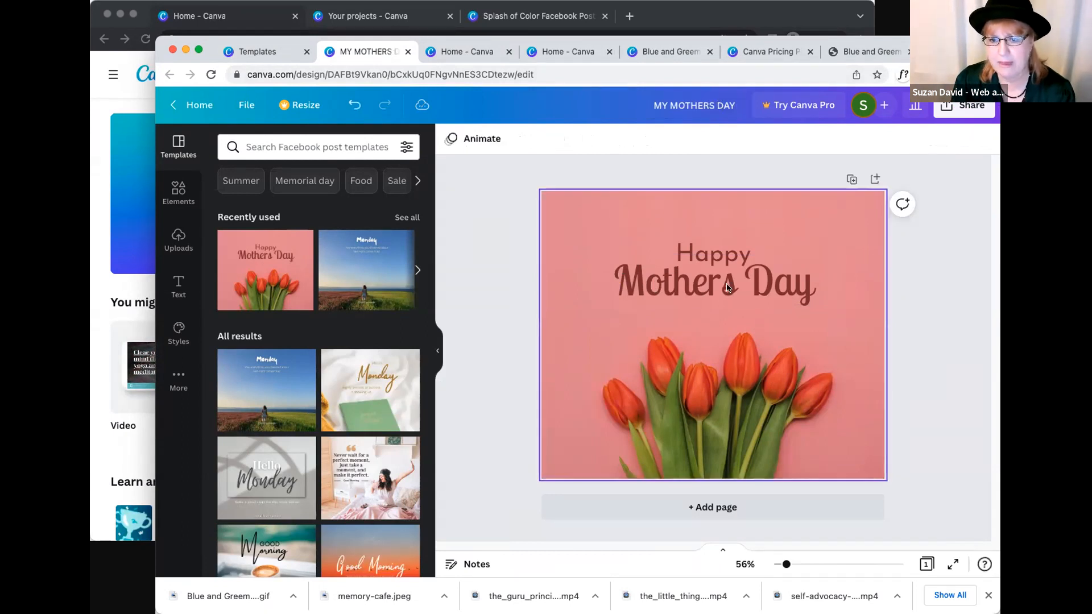
- Try replacing the tulip photo background with a plain white background
{"action": "double_click", "coordinate": [727, 284]}
{"action": "left_click", "coordinate": [852, 330]}
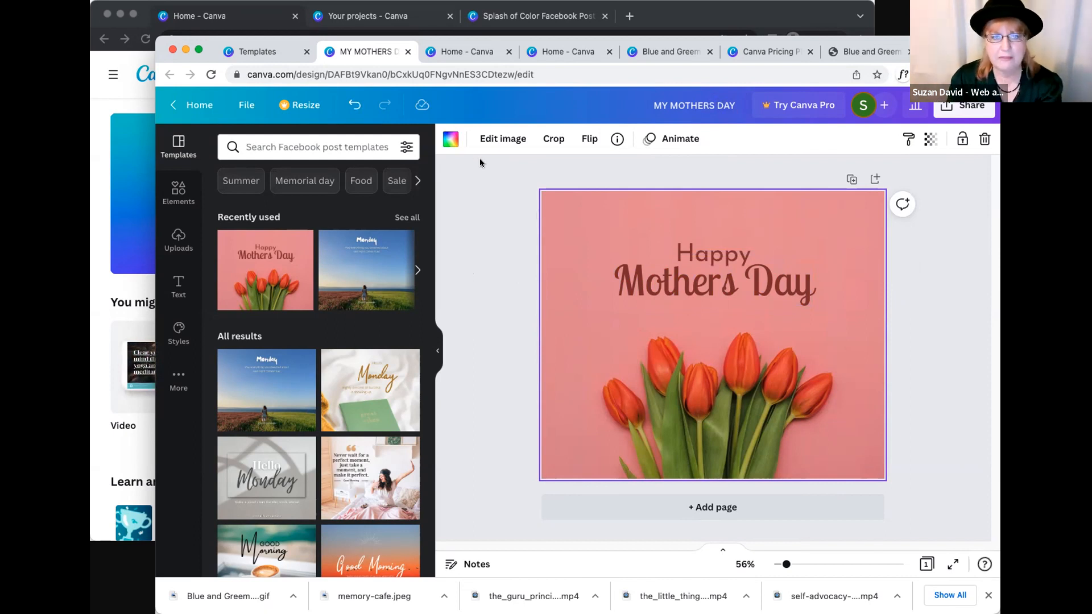
{"action": "left_click", "coordinate": [444, 142]}
{"action": "left_click", "coordinate": [301, 332]}
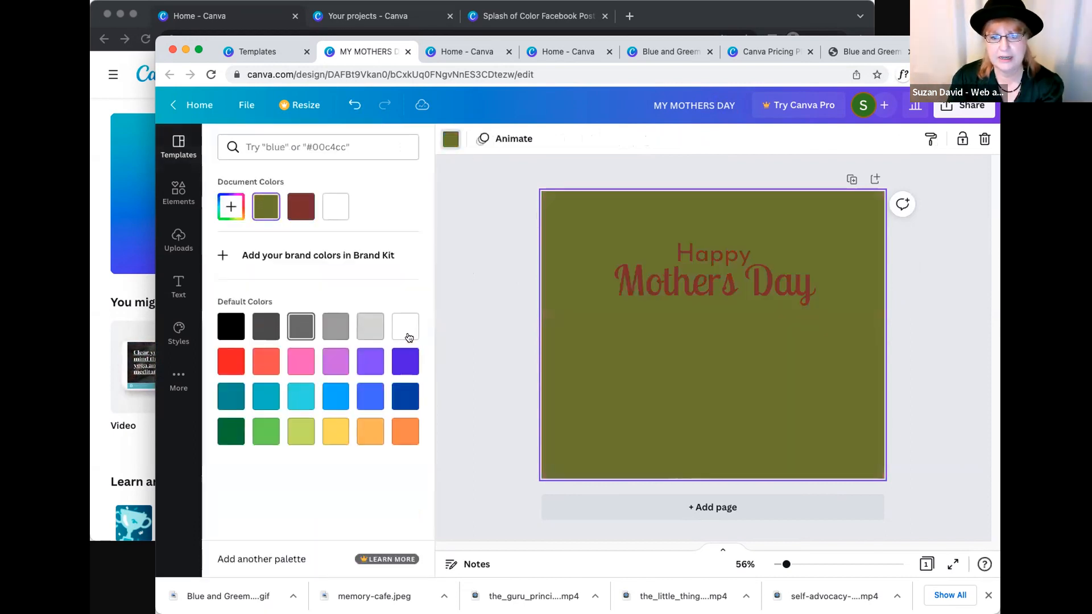
{"action": "left_click", "coordinate": [406, 329]}
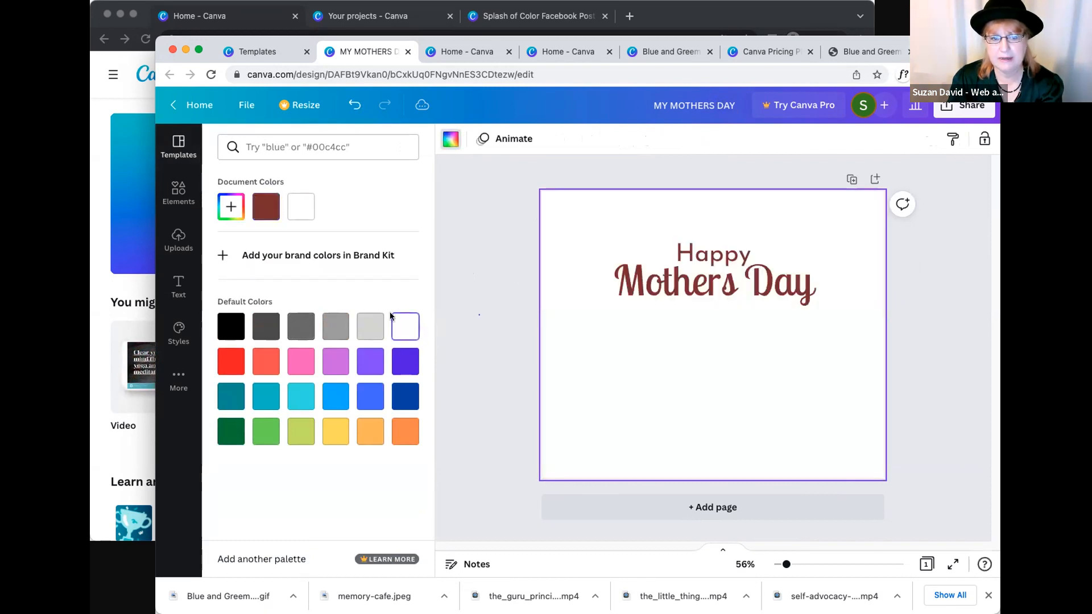
{"action": "left_click", "coordinate": [265, 278]}
{"action": "left_click", "coordinate": [657, 367]}
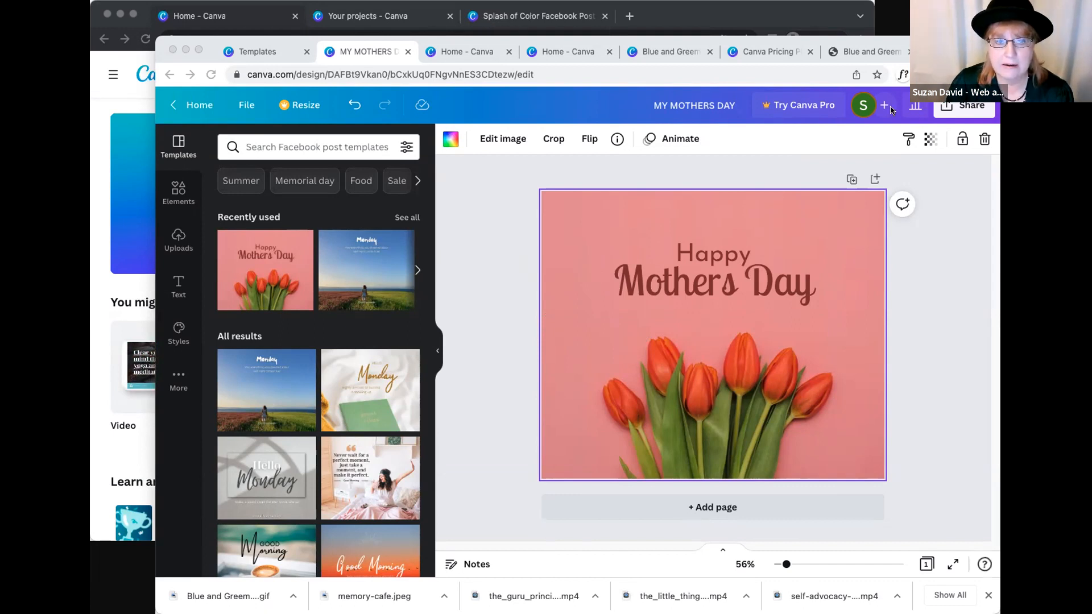
- Delete the tulip photo from the background and set the background color to light gray
{"action": "left_click", "coordinate": [497, 247]}
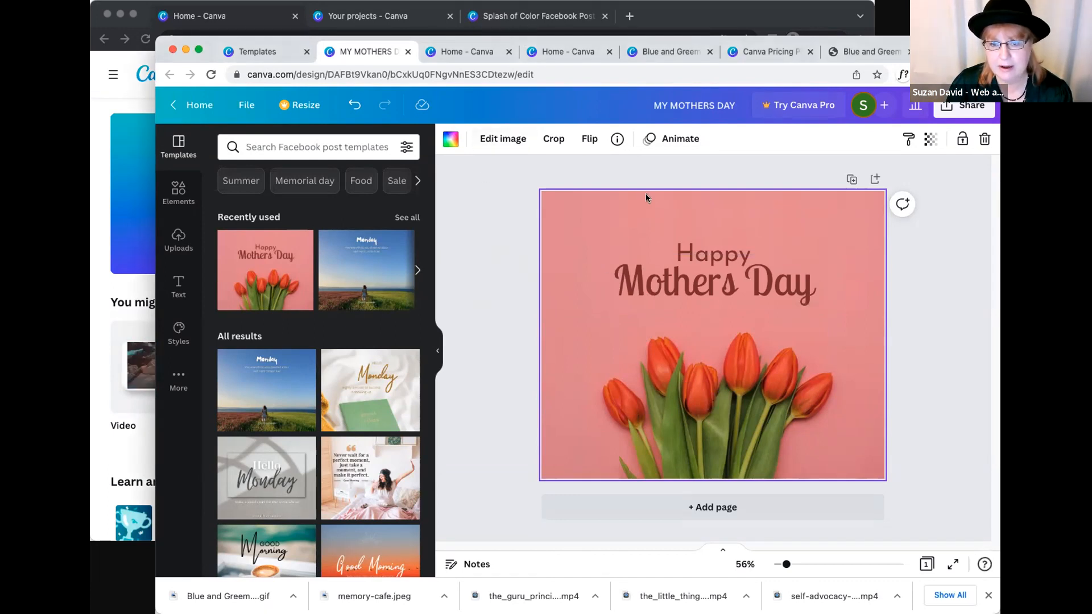
{"action": "key", "text": "Delete"}
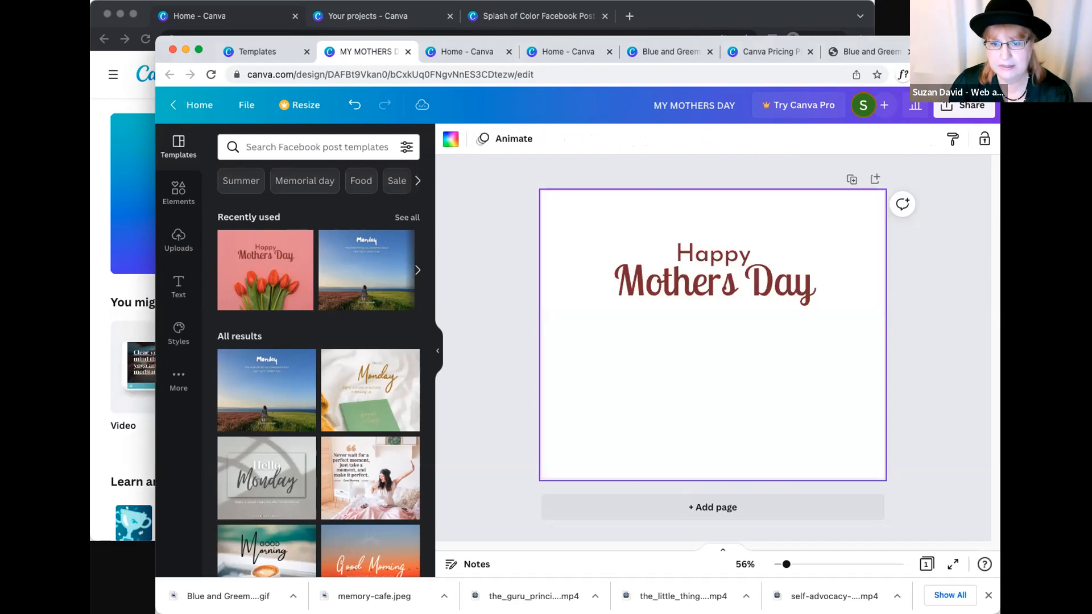
{"action": "left_click", "coordinate": [518, 300]}
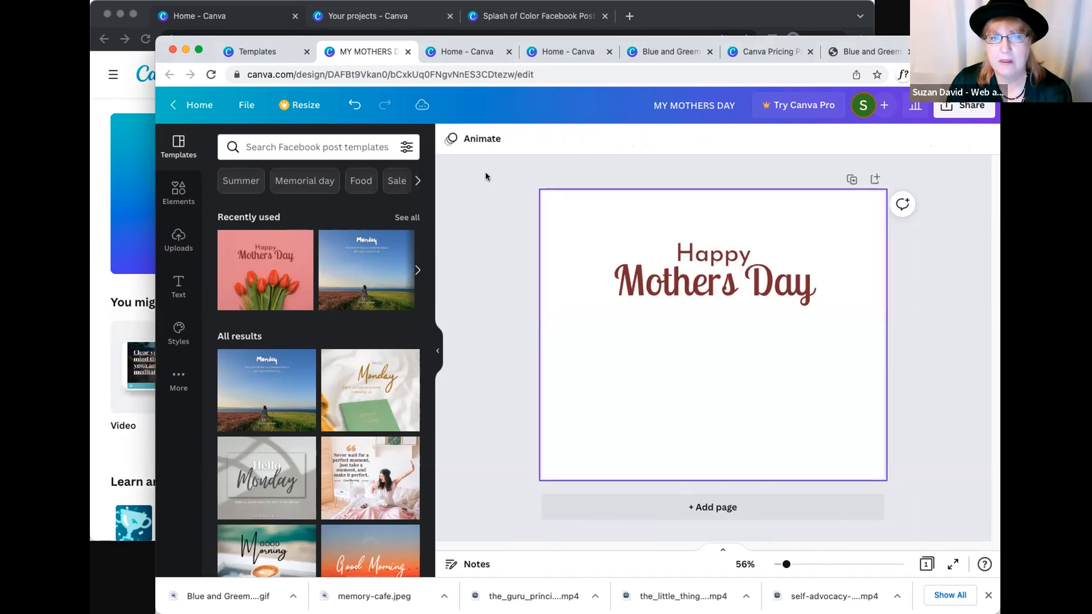
{"action": "left_click", "coordinate": [620, 205]}
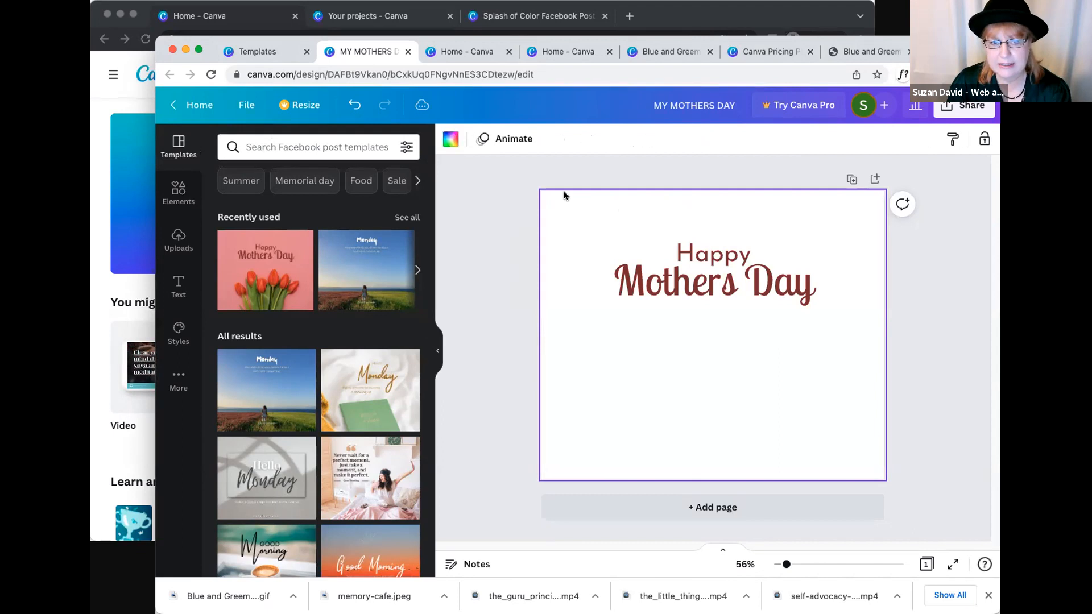
{"action": "left_click", "coordinate": [444, 138]}
{"action": "left_click", "coordinate": [370, 326]}
{"action": "left_click", "coordinate": [610, 160]}
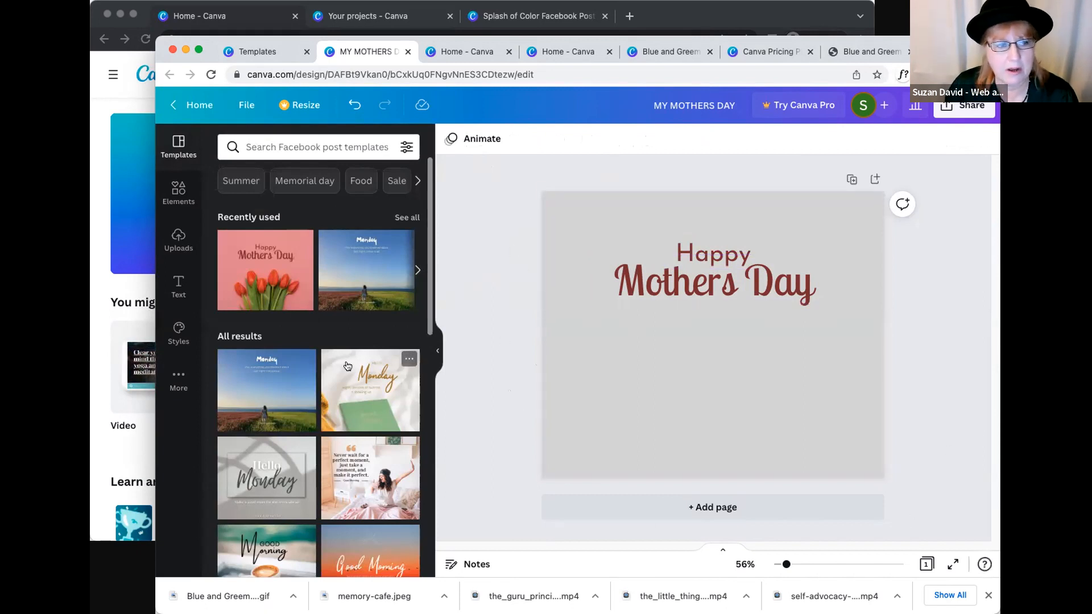
{"action": "left_click", "coordinate": [547, 209]}
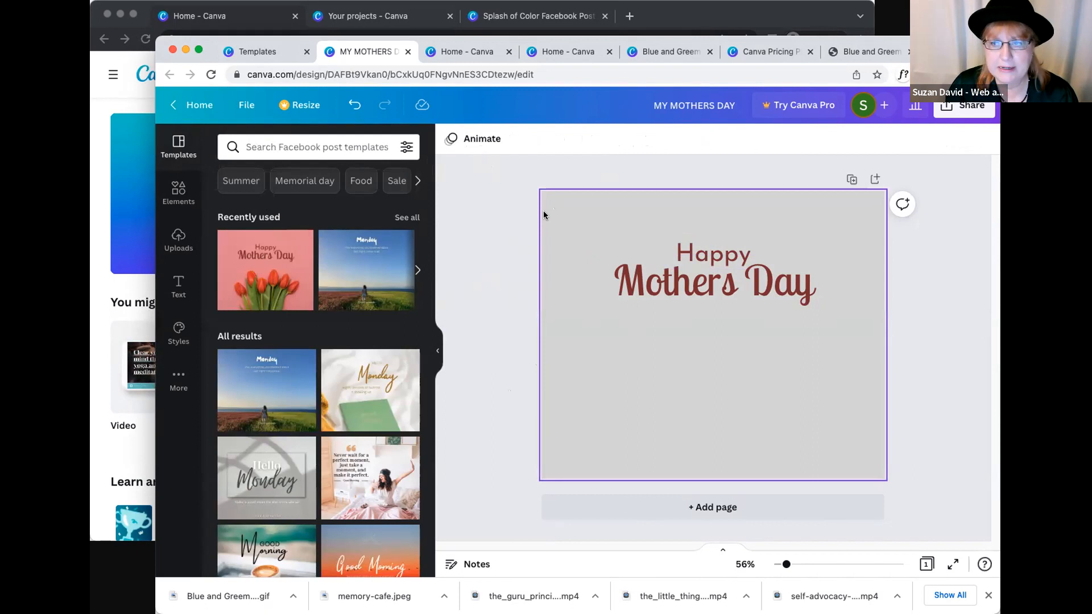
{"action": "left_click", "coordinate": [557, 210]}
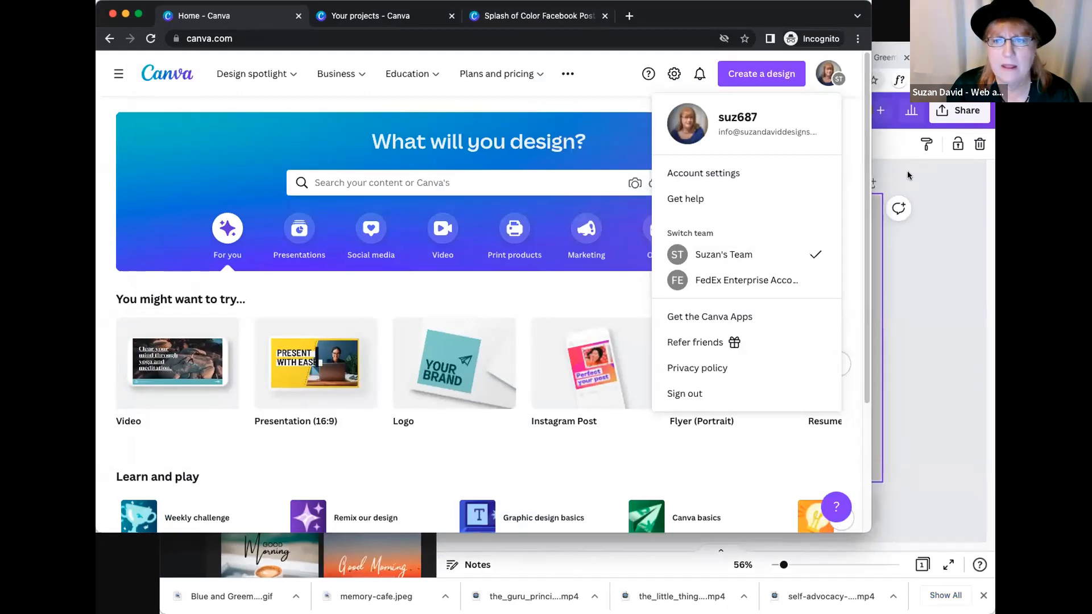
- Return to the design window and look through the template search, the elements and the additional Canva apps
{"action": "left_click", "coordinate": [909, 175]}
{"action": "left_click", "coordinate": [470, 227]}
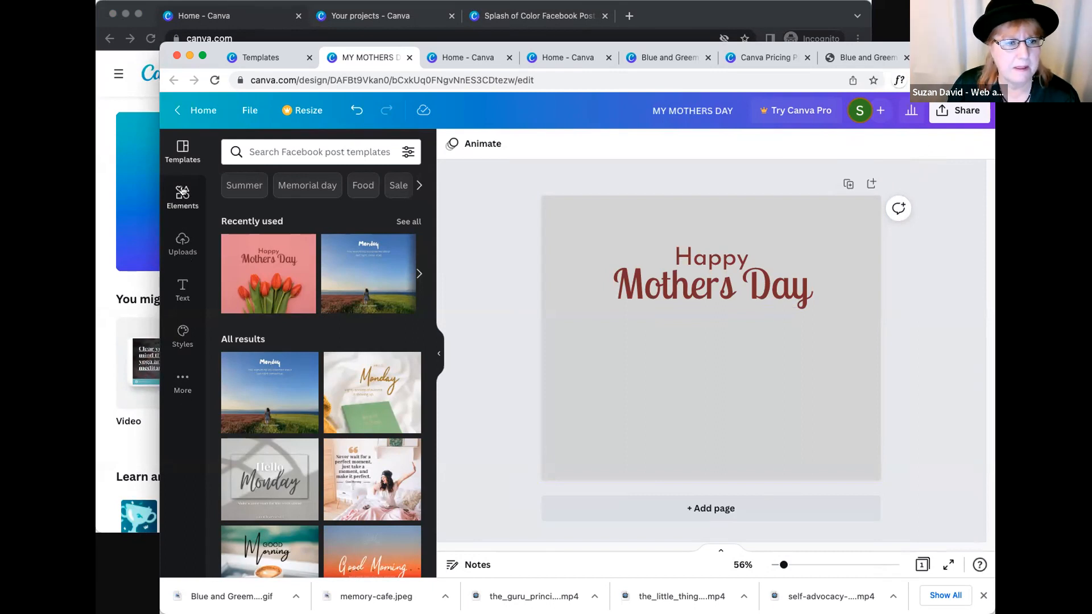
{"action": "left_click", "coordinate": [261, 152]}
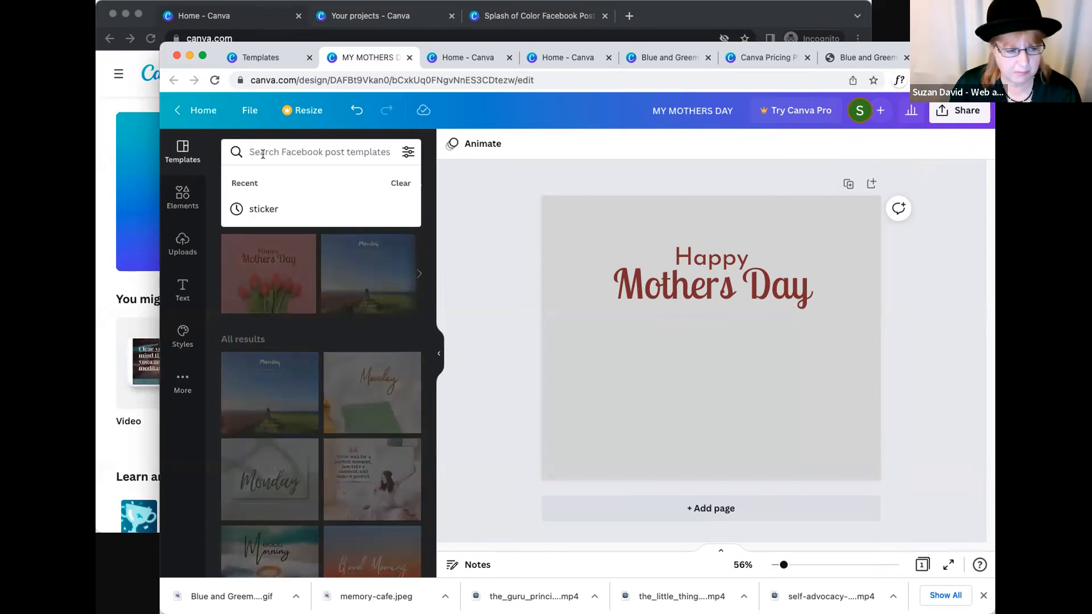
{"action": "left_click", "coordinate": [182, 196]}
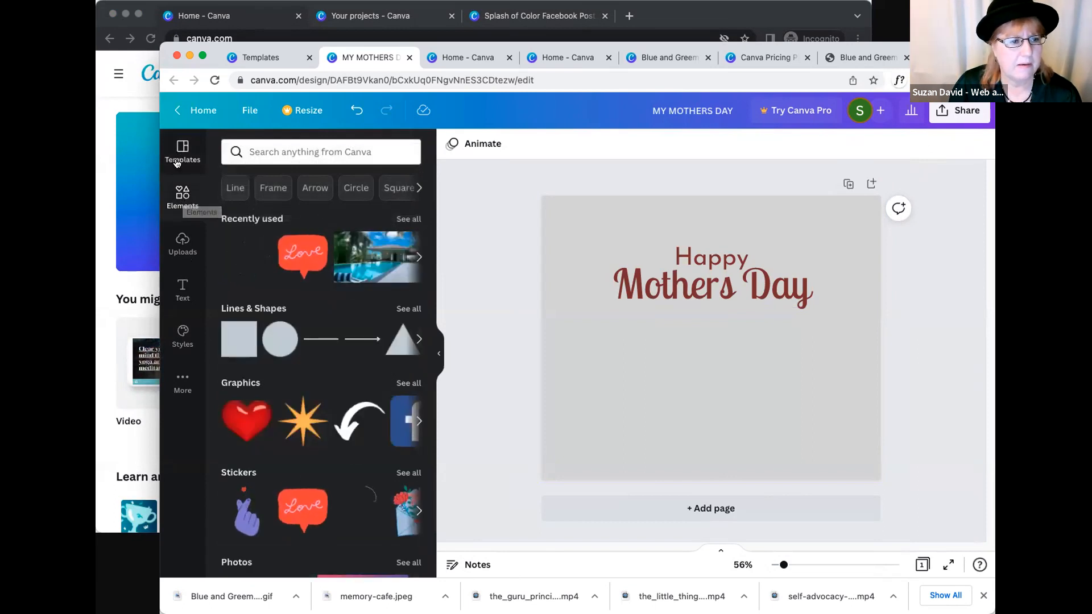
{"action": "left_click", "coordinate": [182, 379]}
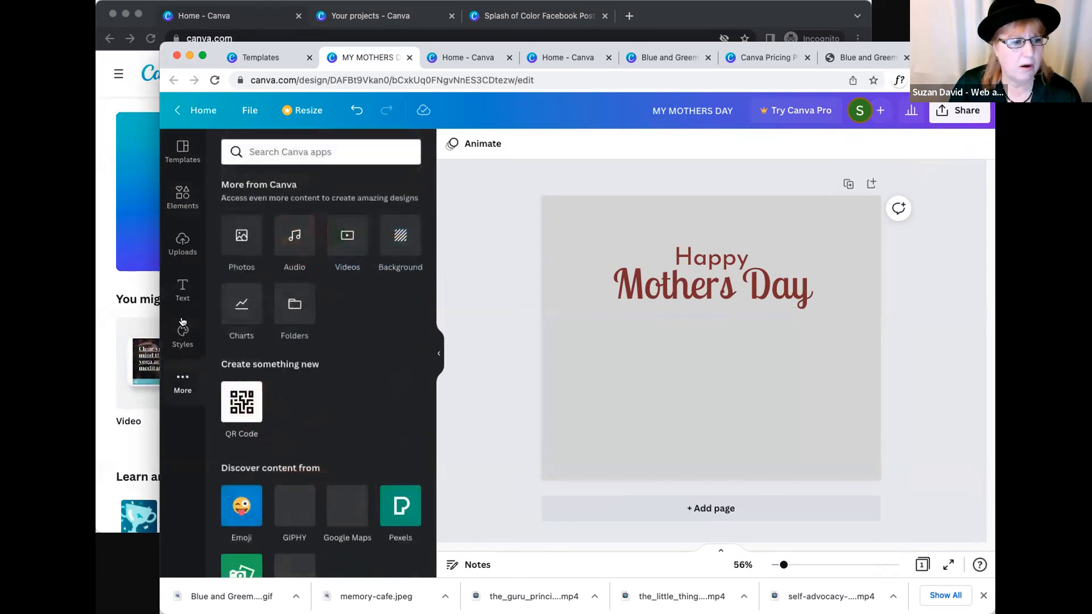
- Search the Canva apps for "flower" and clear the search term
{"action": "left_click", "coordinate": [281, 152]}
{"action": "type", "text": "flower"}
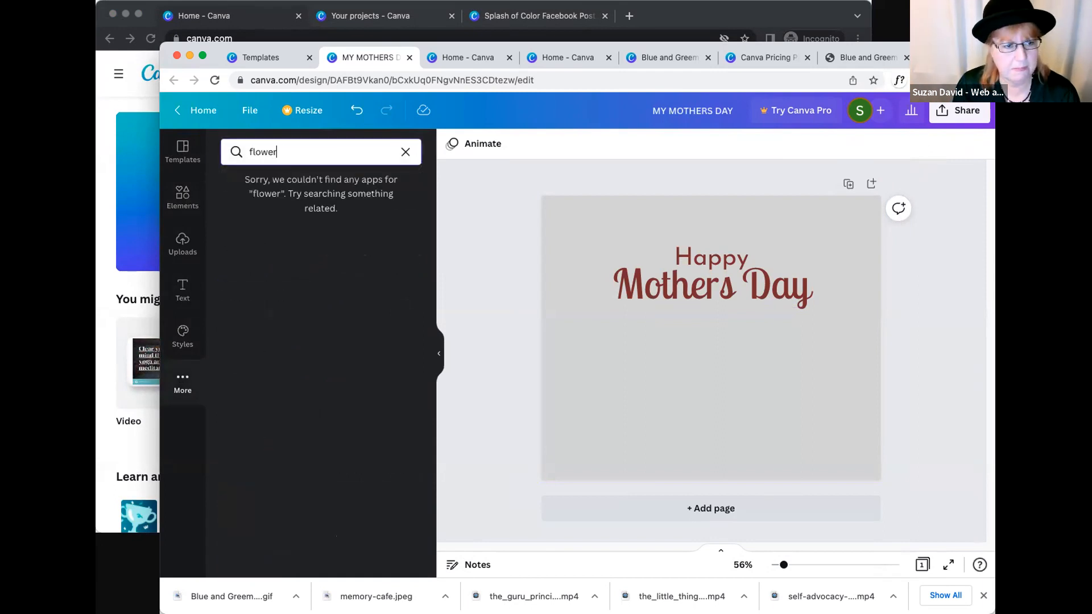
{"action": "key", "text": "BackSpace"}
{"action": "key", "text": "BackSpace"}
{"action": "key", "text": "BackSpace"}
{"action": "key", "text": "BackSpace"}
{"action": "key", "text": "BackSpace"}
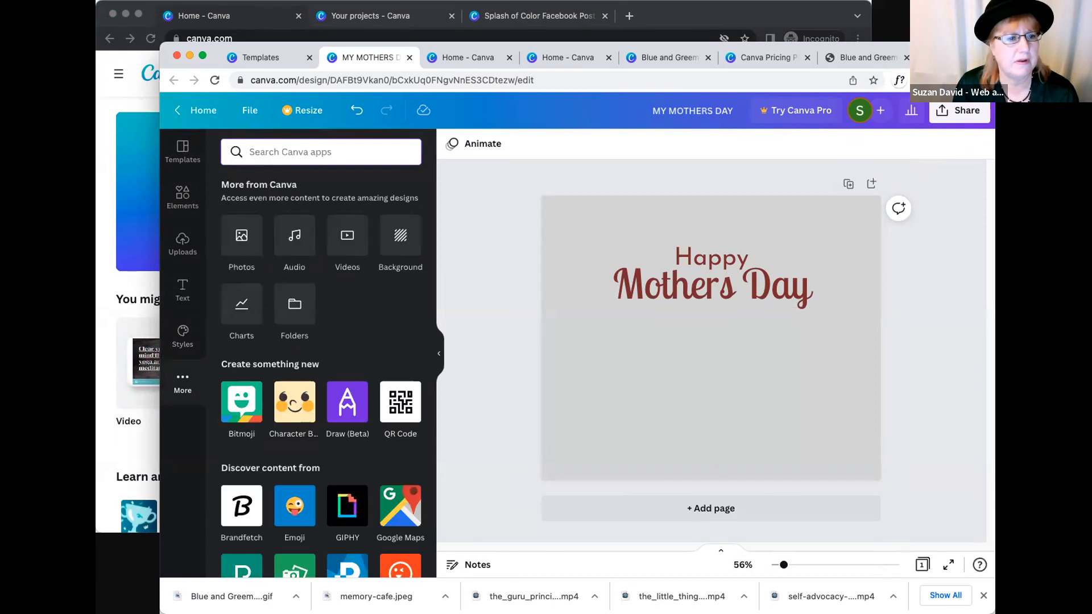
- Add the uploaded group photo of three people and enlarge it to span the post's full width, leaving a gray strip above
{"action": "left_click", "coordinate": [648, 357]}
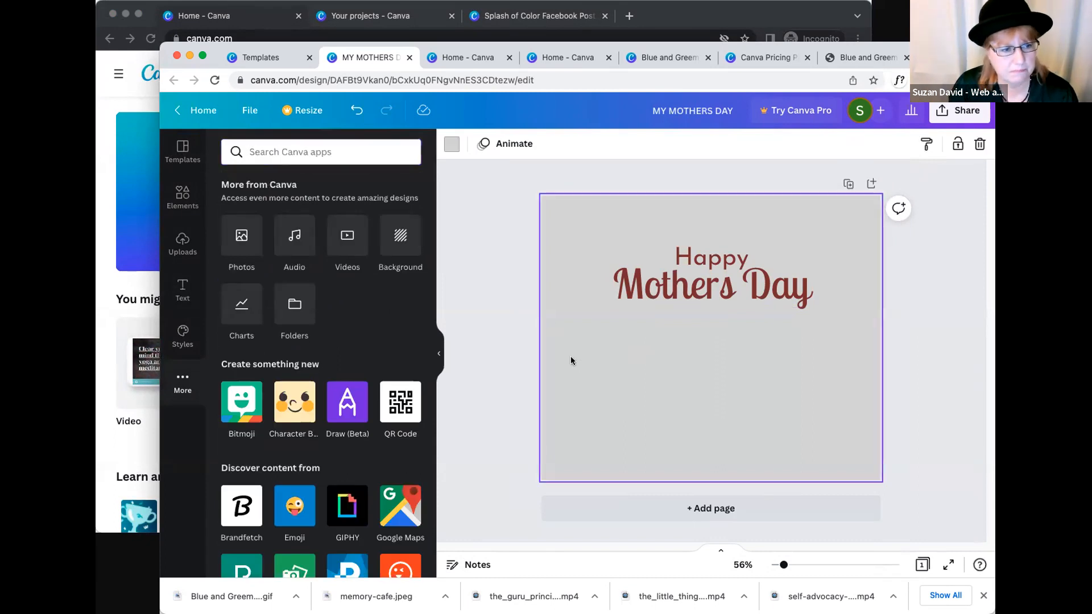
{"action": "left_click", "coordinate": [181, 244]}
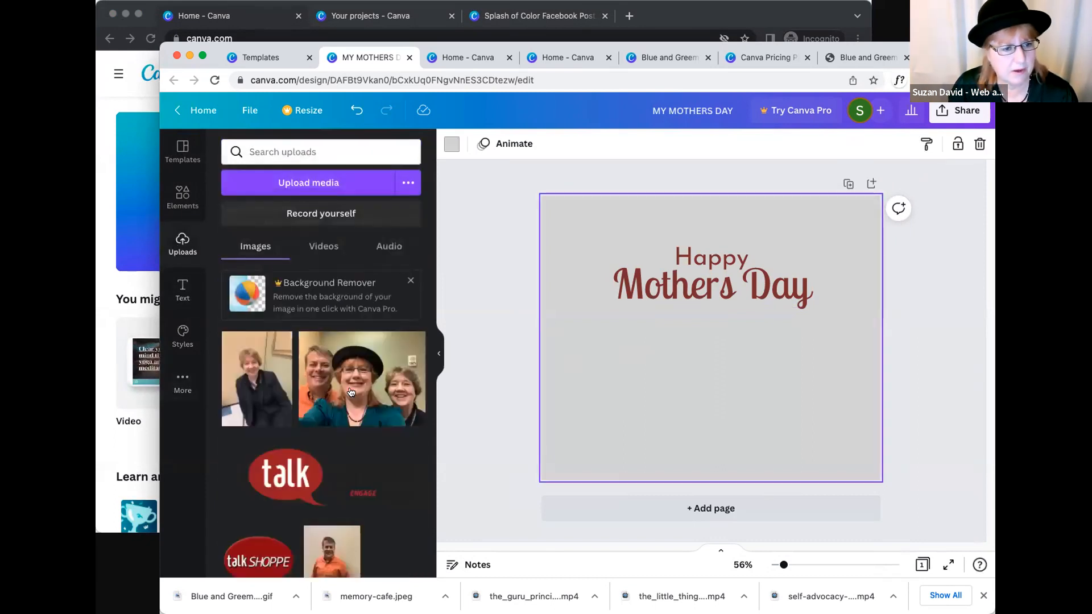
{"action": "left_click", "coordinate": [395, 382]}
{"action": "left_click_drag", "start_coordinate": [741, 401], "coordinate": [698, 453]}
{"action": "left_click_drag", "start_coordinate": [795, 296], "coordinate": [885, 228]}
- Move the "Mothers Day" text up onto the gray strip and place "Happy" beneath it over the photo
{"action": "left_click_drag", "start_coordinate": [761, 286], "coordinate": [760, 228]}
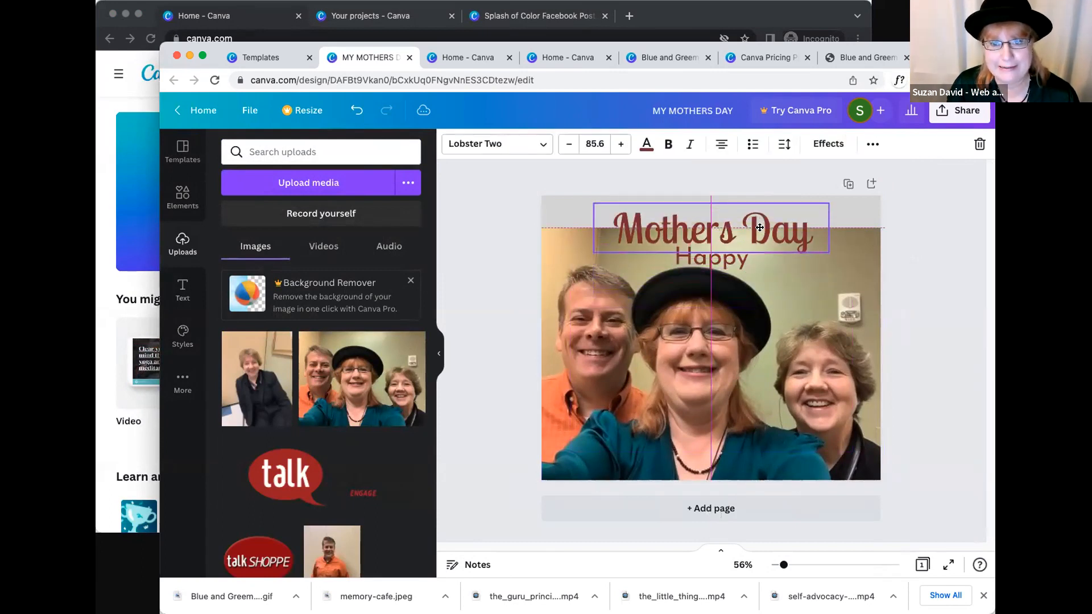
{"action": "left_click", "coordinate": [725, 261]}
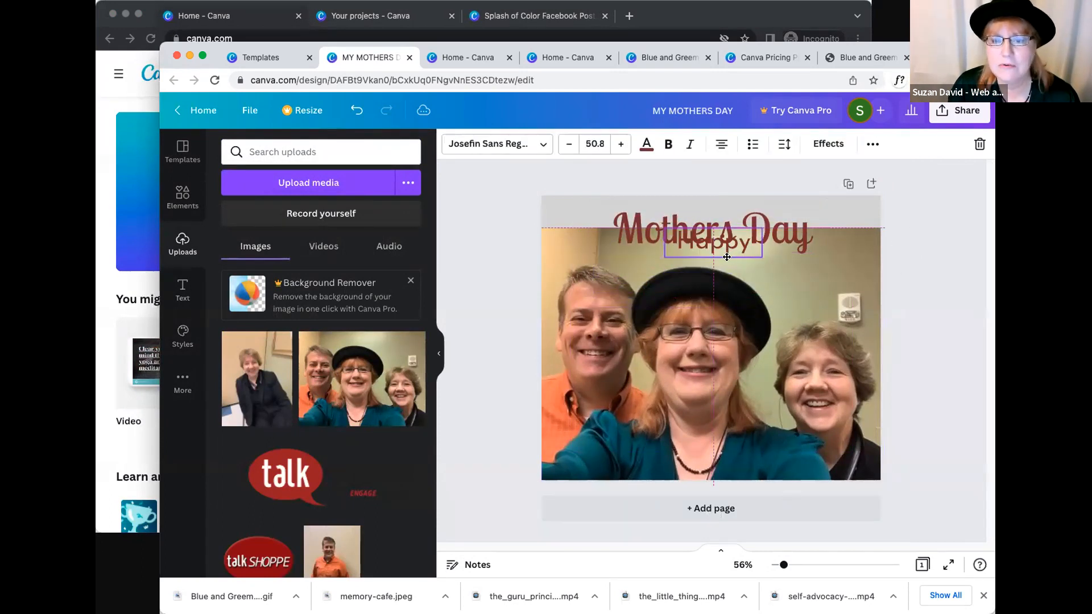
{"action": "left_click", "coordinate": [677, 354]}
{"action": "left_click", "coordinate": [916, 388]}
{"action": "left_click_drag", "start_coordinate": [826, 398], "coordinate": [825, 398]}
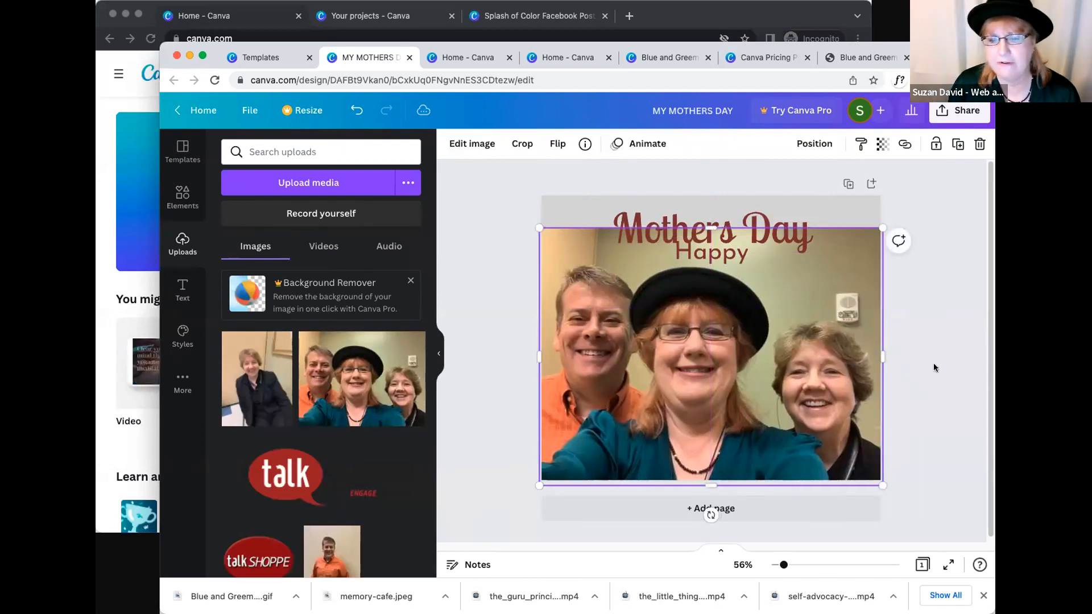
{"action": "left_click", "coordinate": [933, 370]}
{"action": "left_click_drag", "start_coordinate": [741, 222], "coordinate": [741, 213]}
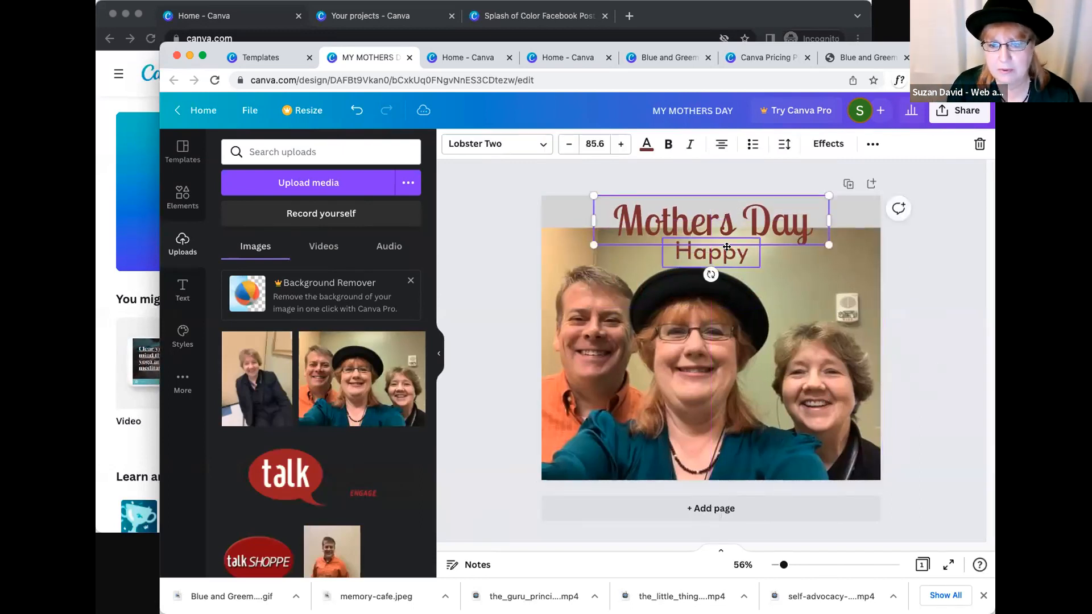
{"action": "left_click", "coordinate": [711, 245]}
{"action": "left_click", "coordinate": [560, 209]}
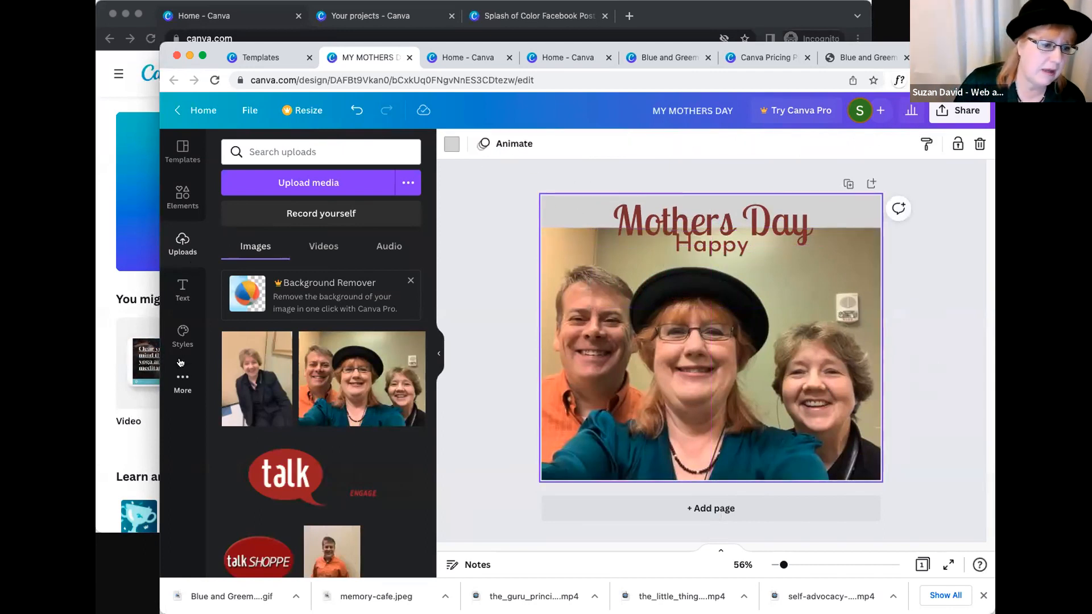
- Leave the design for the Canva home page, look over the recent designs and open the templates gallery
{"action": "left_click", "coordinate": [203, 111]}
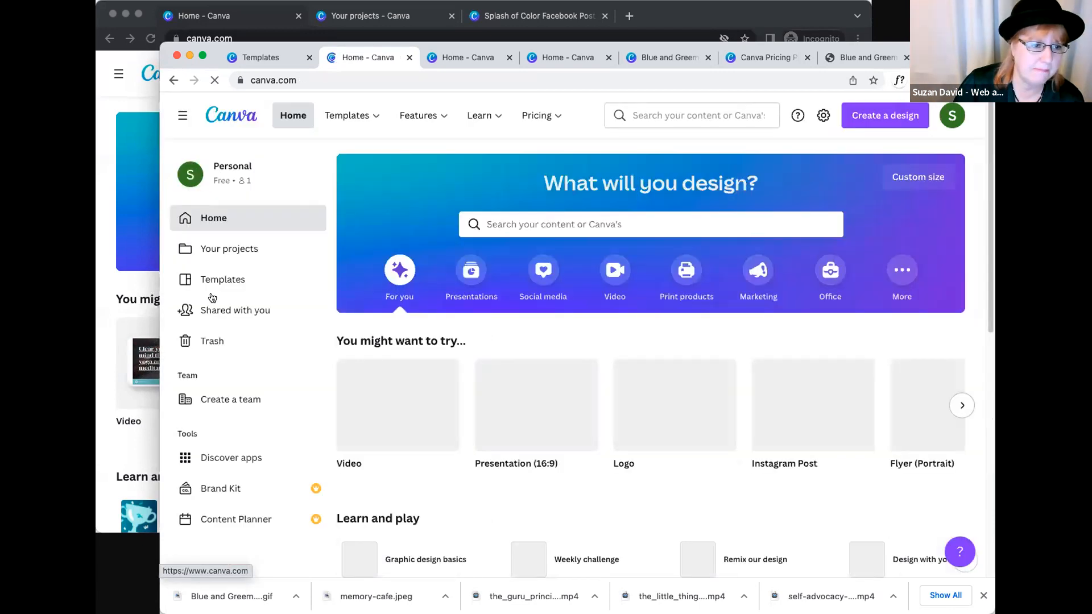
{"action": "scroll", "coordinate": [219, 415], "scroll_direction": "down", "scroll_amount": 3}
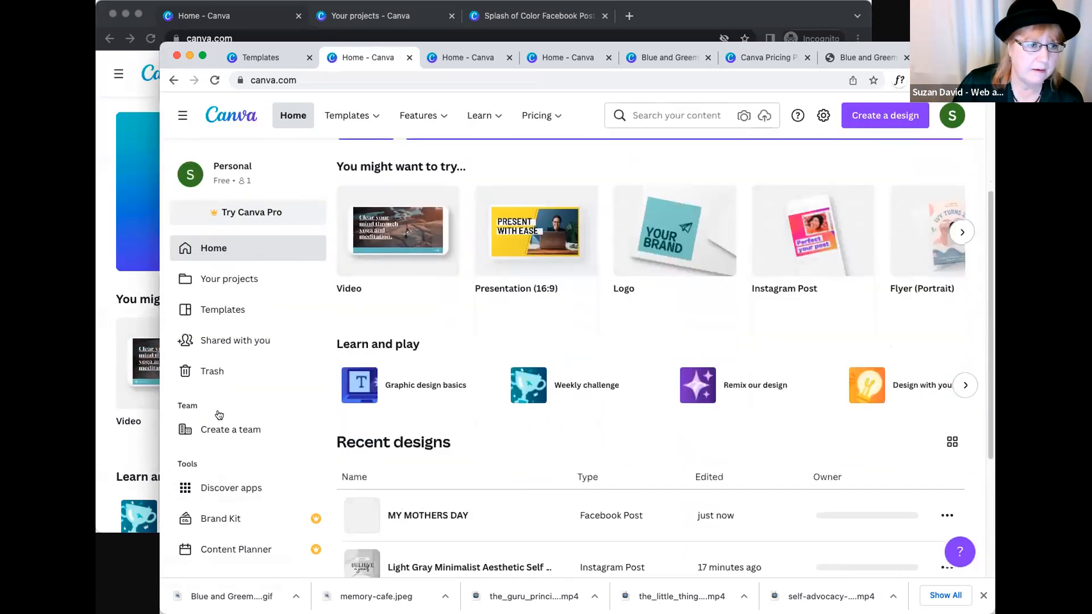
{"action": "scroll", "coordinate": [219, 414], "scroll_direction": "up", "scroll_amount": 3}
{"action": "left_click", "coordinate": [336, 116]}
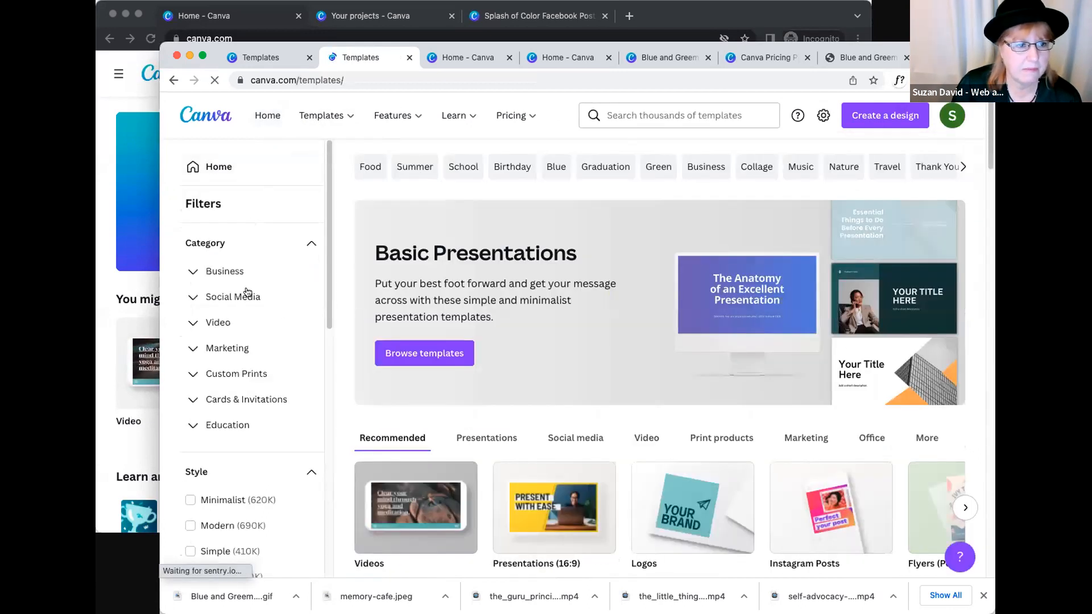
- Look through the open browser pages, closing the Mothers Day template preview and the extra templates page
{"action": "left_click", "coordinate": [459, 57]}
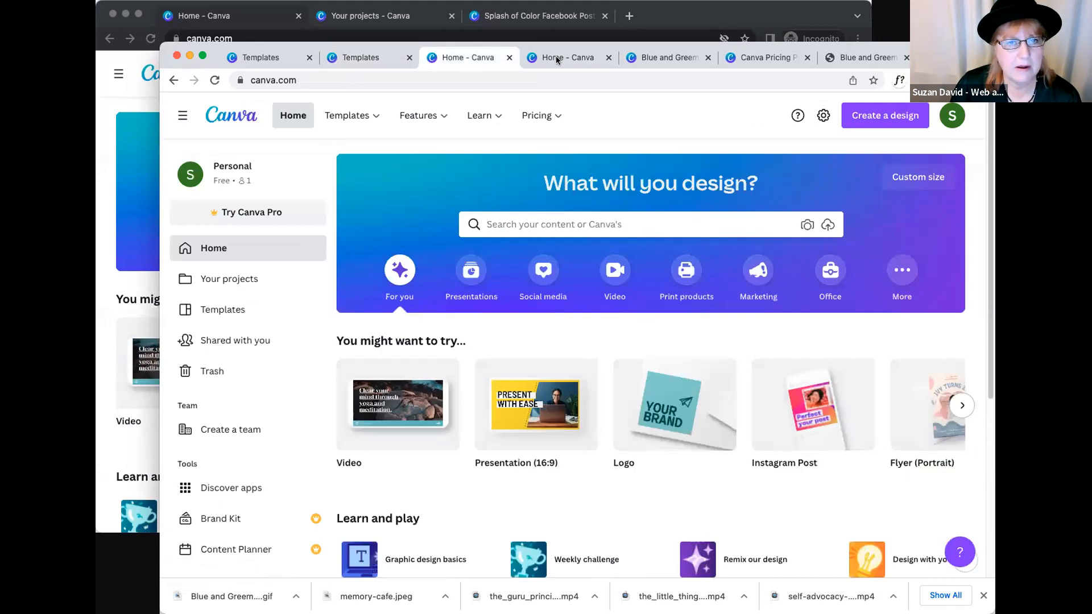
{"action": "left_click", "coordinate": [557, 59]}
{"action": "left_click", "coordinate": [276, 57]}
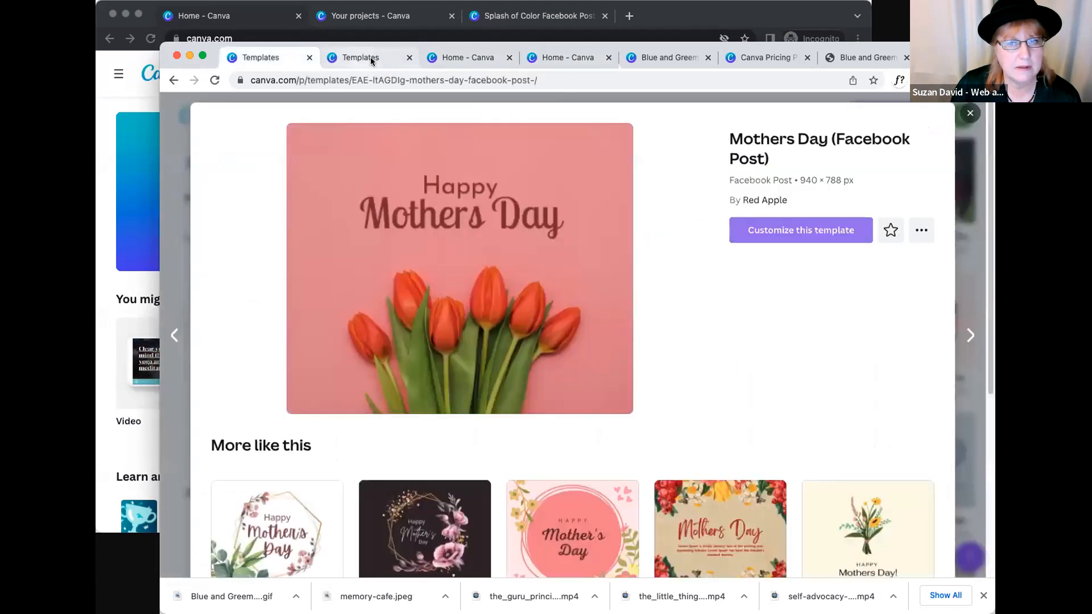
{"action": "left_click", "coordinate": [971, 113]}
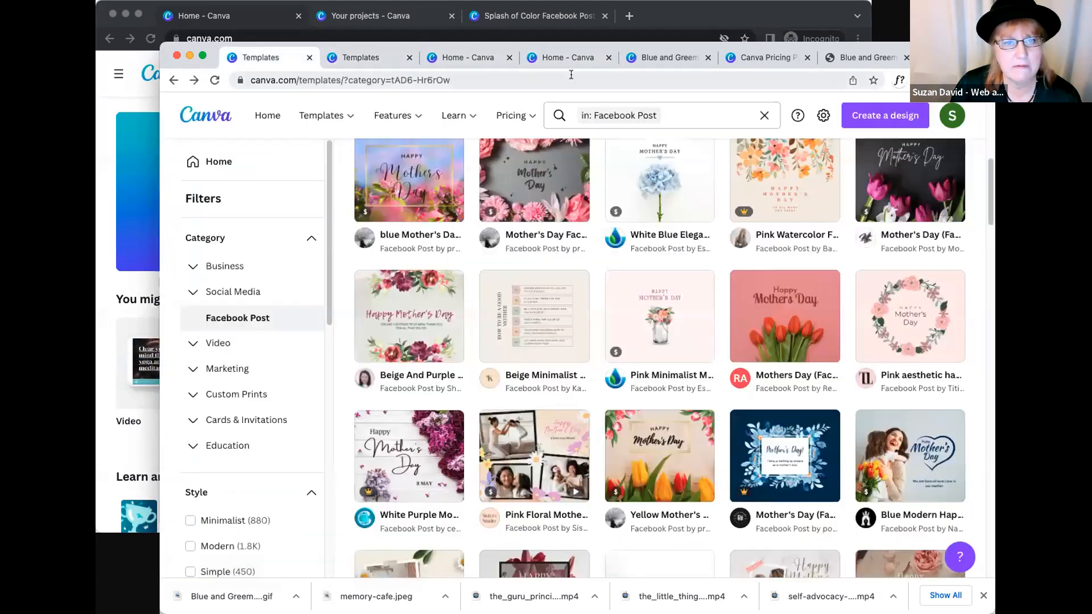
{"action": "left_click", "coordinate": [463, 57]}
{"action": "left_click", "coordinate": [561, 57]}
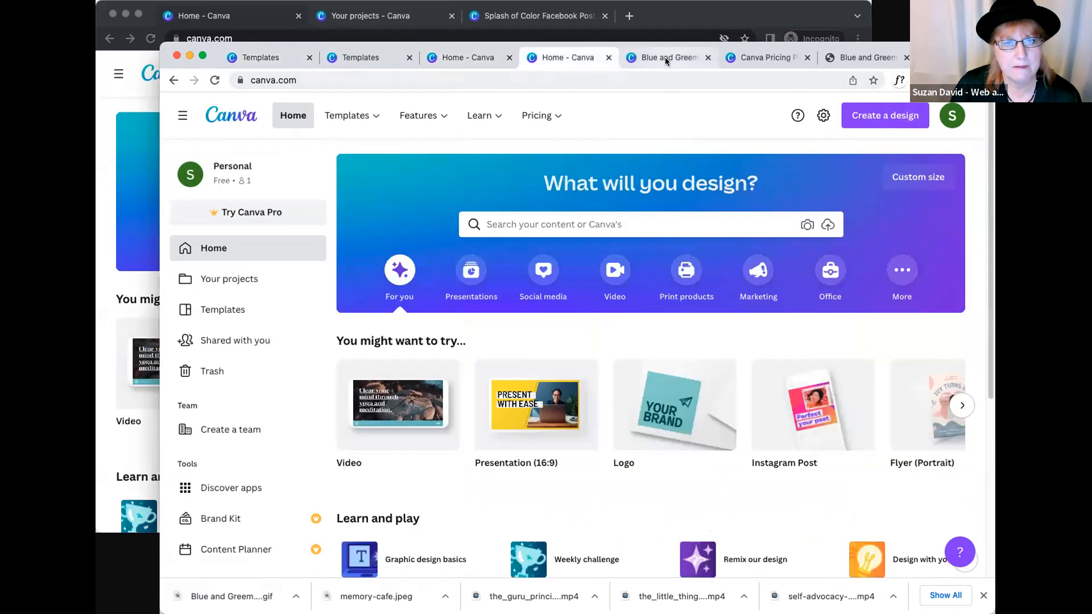
{"action": "left_click", "coordinate": [664, 57]}
{"action": "left_click", "coordinate": [762, 57]}
{"action": "left_click", "coordinate": [860, 57]}
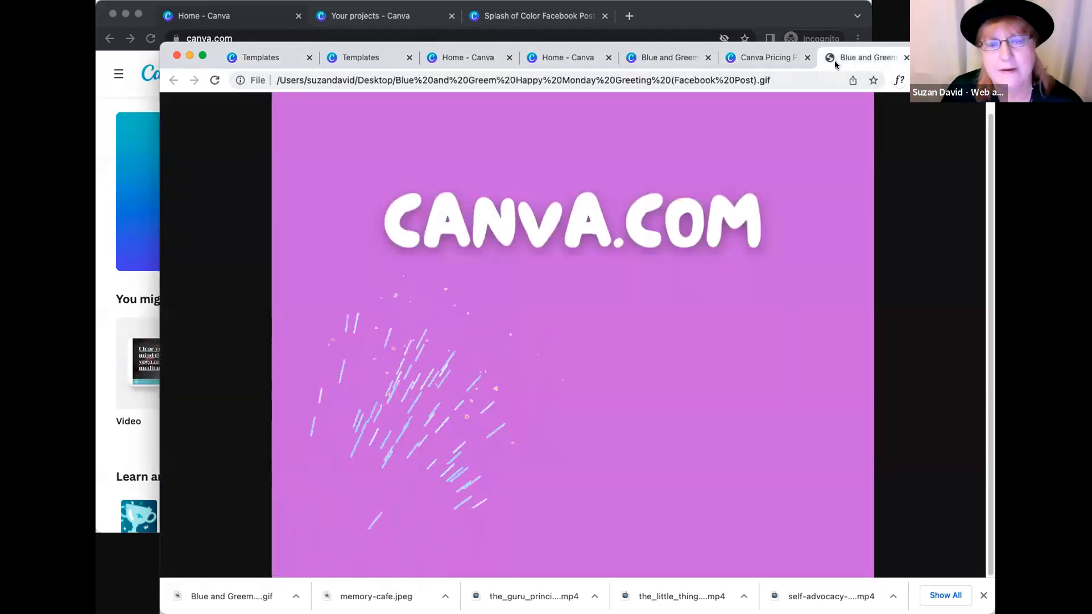
{"action": "left_click", "coordinate": [398, 57]}
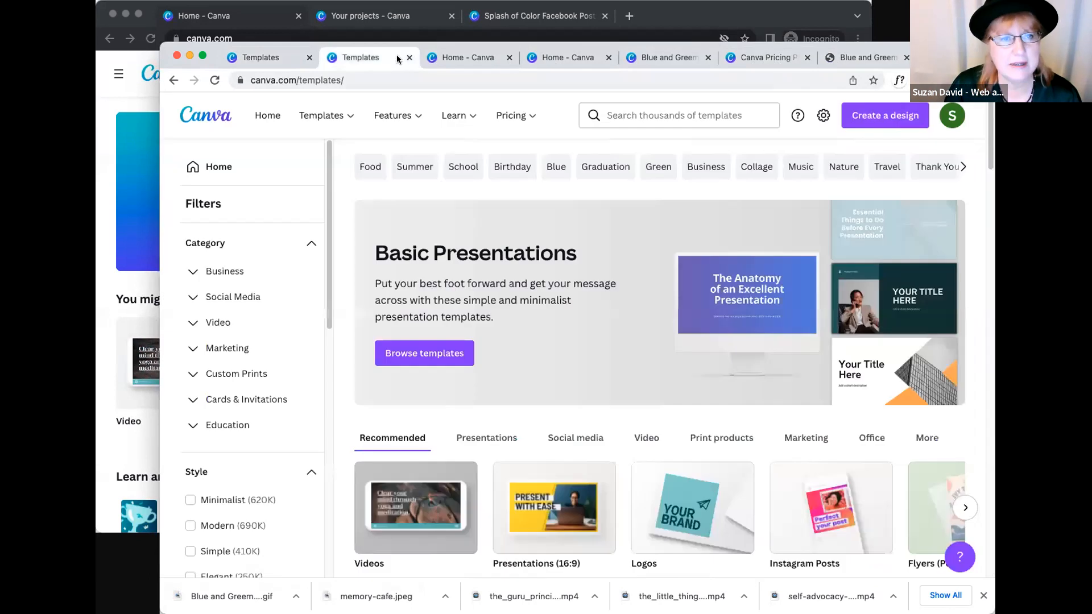
{"action": "left_click", "coordinate": [407, 58]}
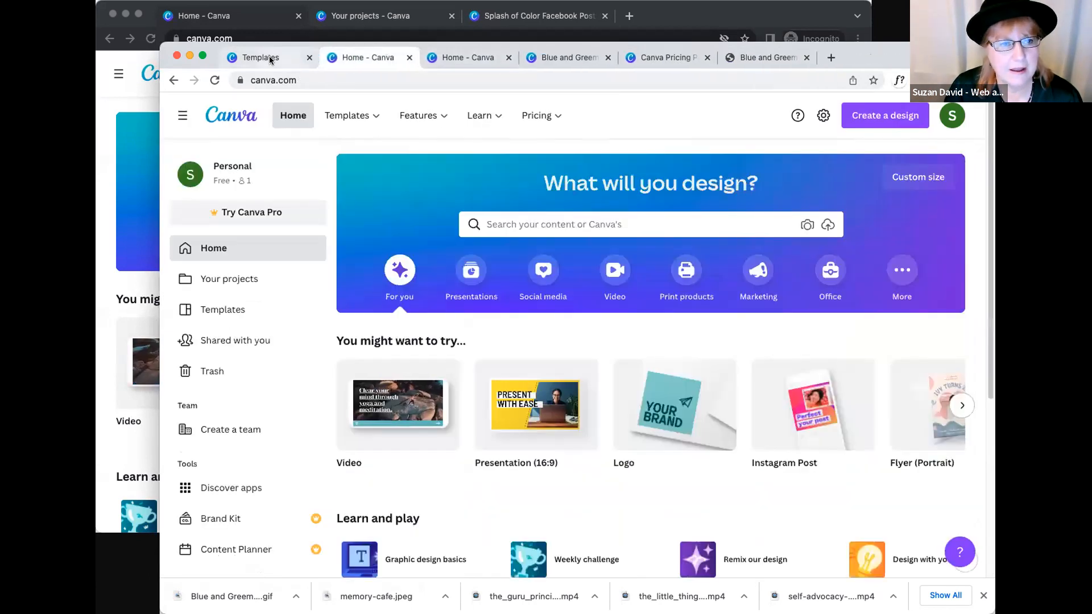
{"action": "mouse_move", "coordinate": [348, 116]}
{"action": "scroll", "coordinate": [488, 480], "scroll_direction": "down", "scroll_amount": 1}
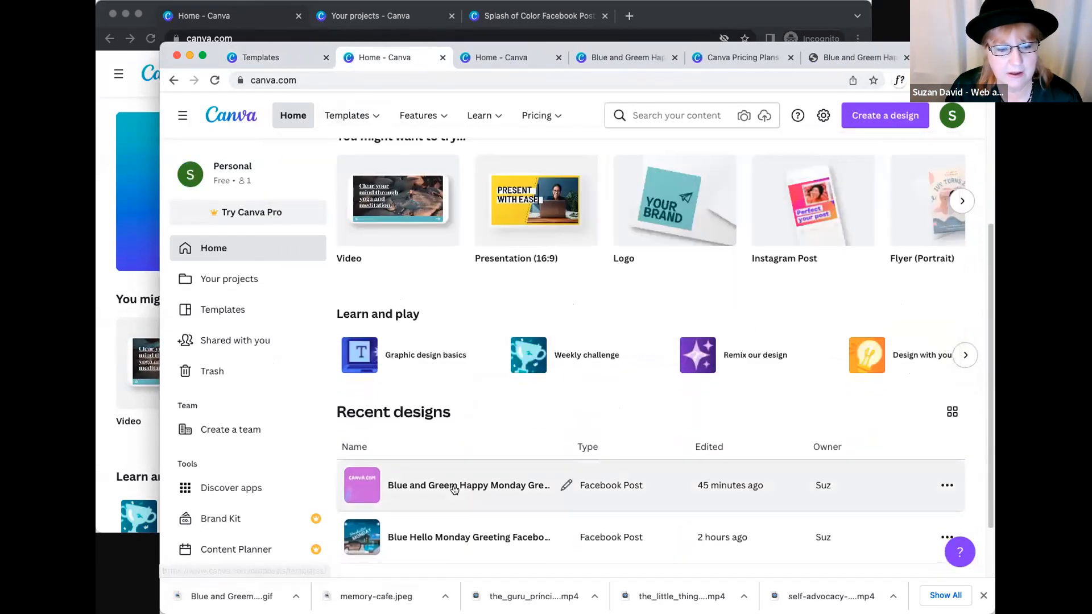
{"action": "left_click", "coordinate": [487, 485]}
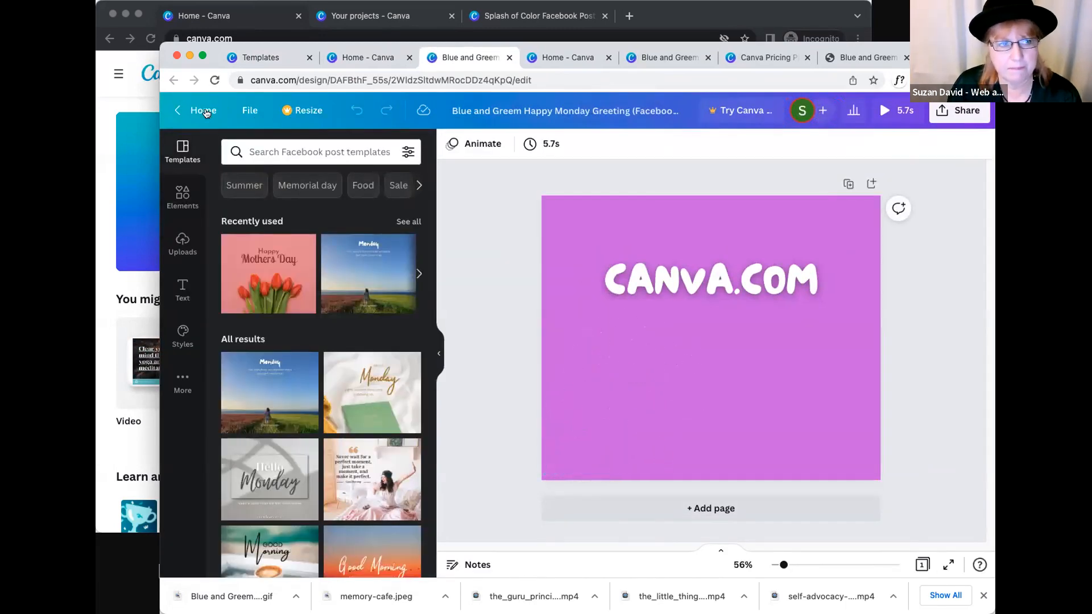
{"action": "left_click", "coordinate": [205, 111]}
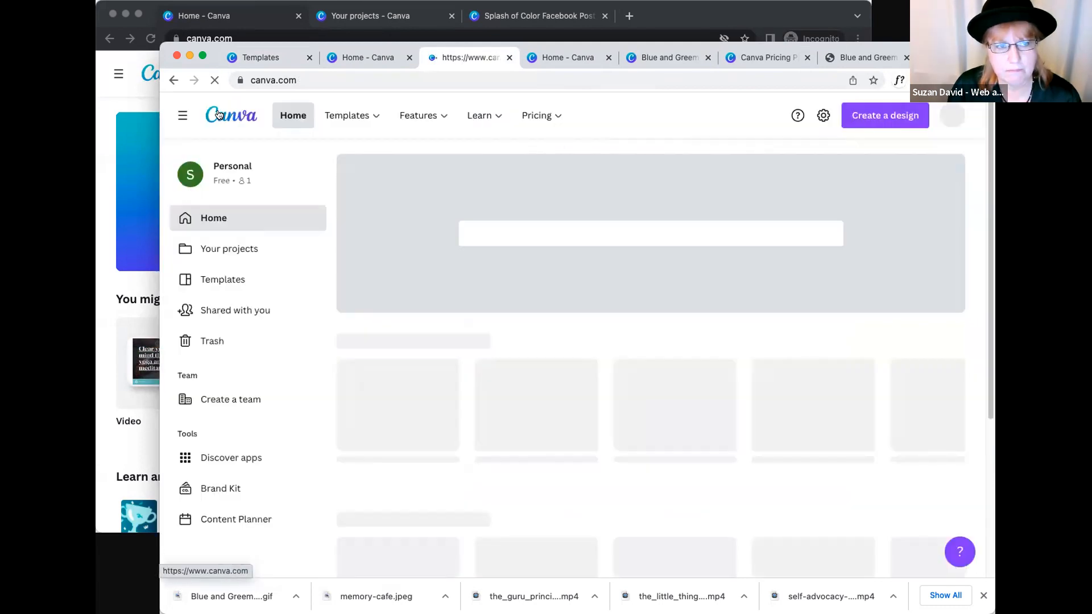
- Reopen the MY MOTHERS DAY design from the recent designs and enlarge the group photo up to the post's top edge
{"action": "scroll", "coordinate": [725, 396], "scroll_direction": "down", "scroll_amount": 5}
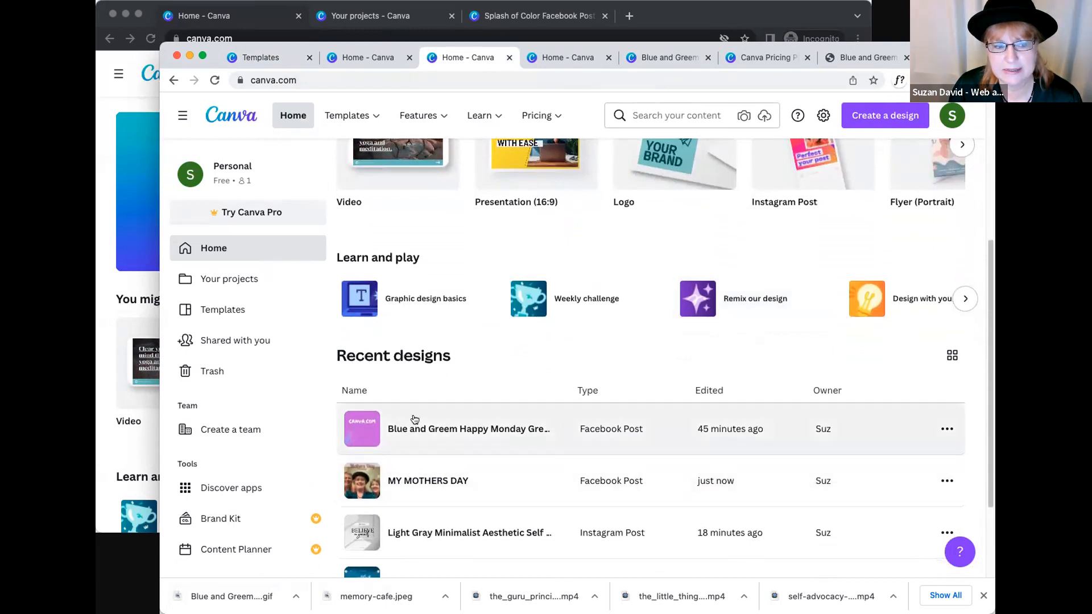
{"action": "left_click", "coordinate": [418, 481]}
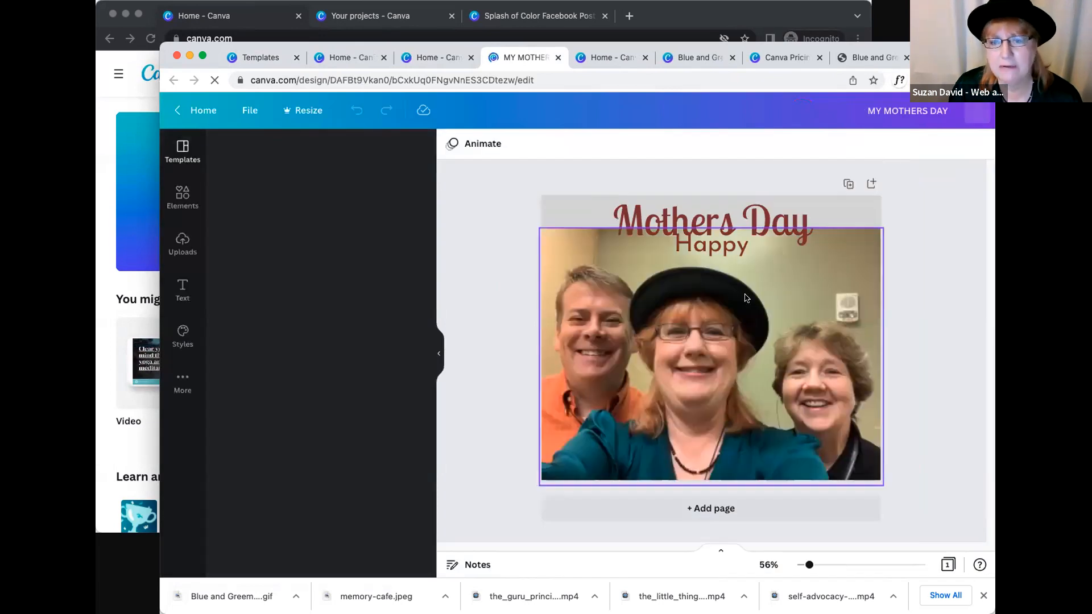
{"action": "left_click", "coordinate": [852, 283]}
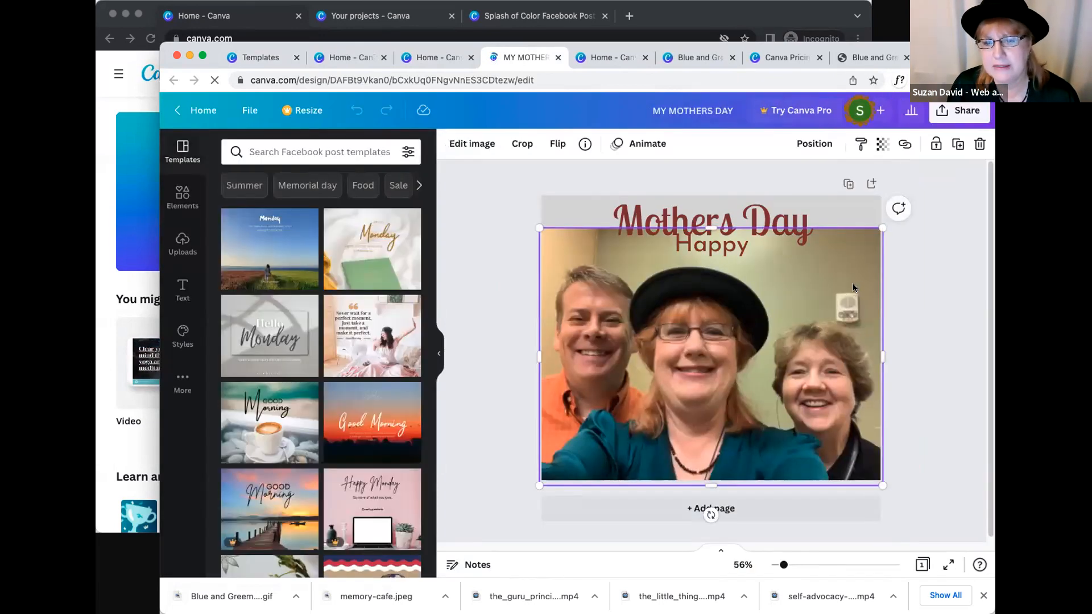
{"action": "left_click_drag", "start_coordinate": [718, 224], "coordinate": [759, 187]}
{"action": "left_click_drag", "start_coordinate": [661, 339], "coordinate": [673, 339]}
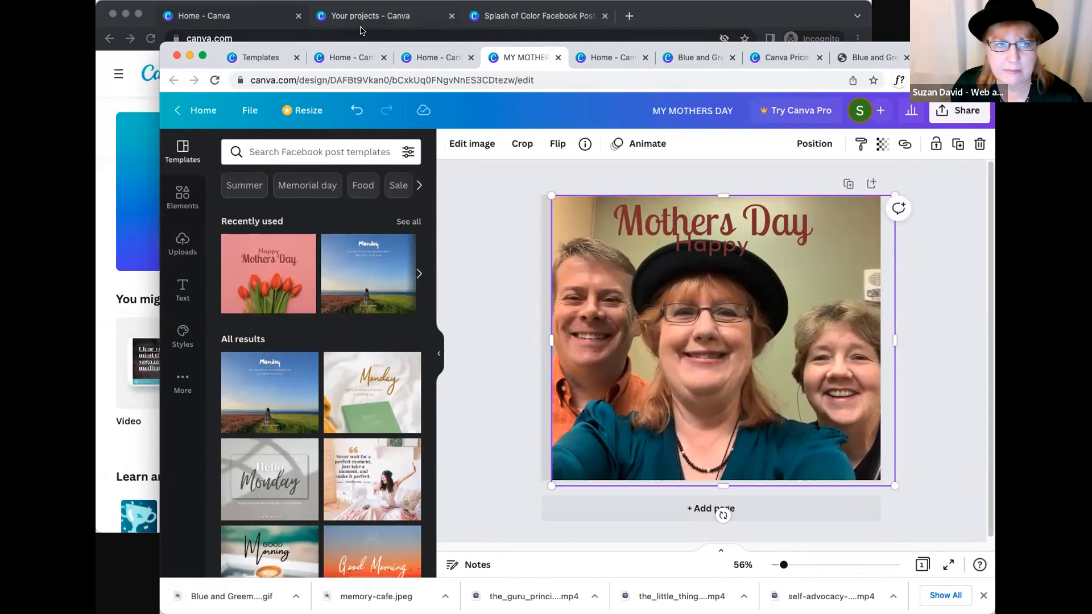
- Switch to the incognito Canva window, enlarge it and open the green heading and subheading photo collage from the recent designs
{"action": "left_click", "coordinate": [319, 38]}
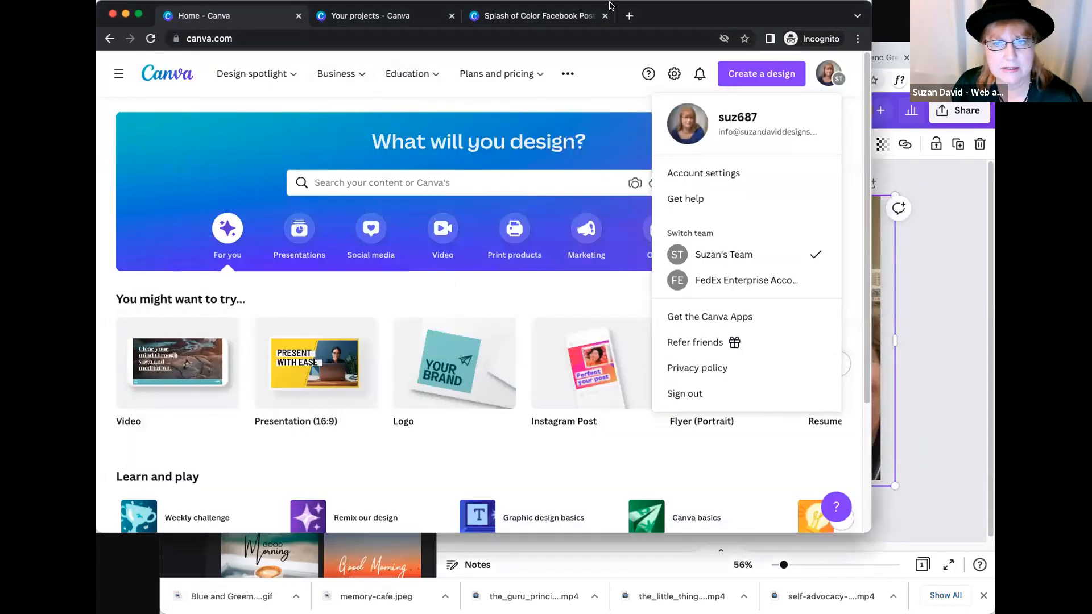
{"action": "left_click_drag", "start_coordinate": [610, 6], "coordinate": [664, 25]}
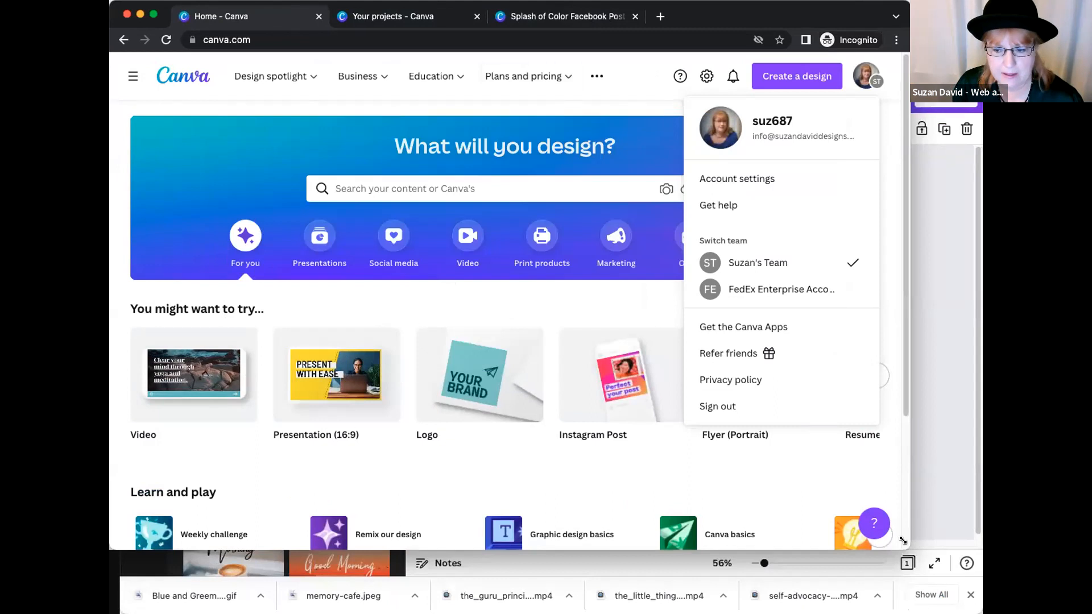
{"action": "scroll", "coordinate": [427, 481], "scroll_direction": "down", "scroll_amount": 7}
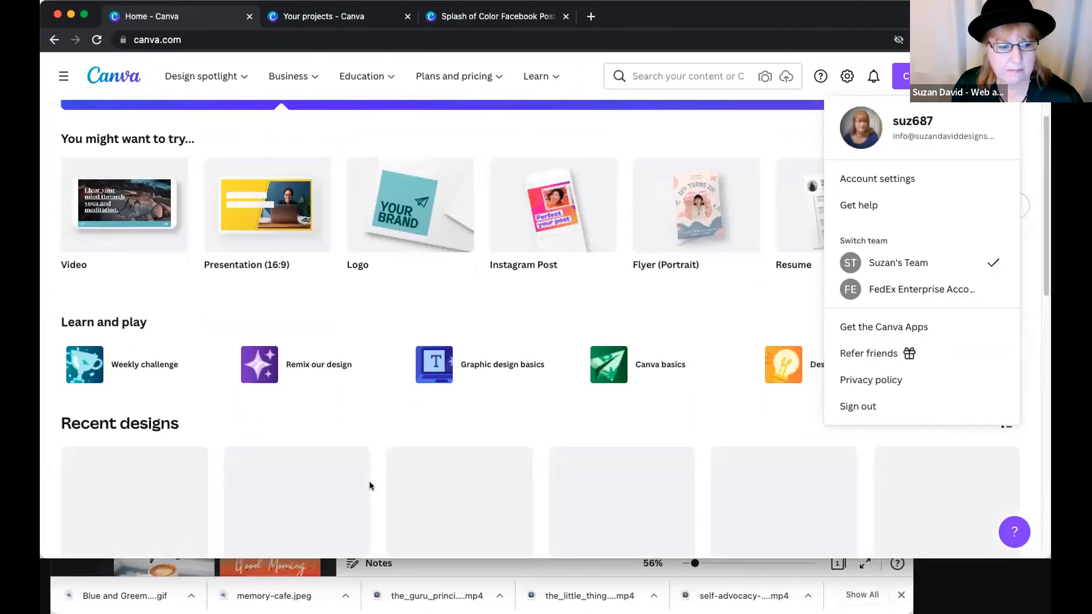
{"action": "scroll", "coordinate": [197, 458], "scroll_direction": "down", "scroll_amount": 4}
{"action": "scroll", "coordinate": [196, 459], "scroll_direction": "up", "scroll_amount": 4}
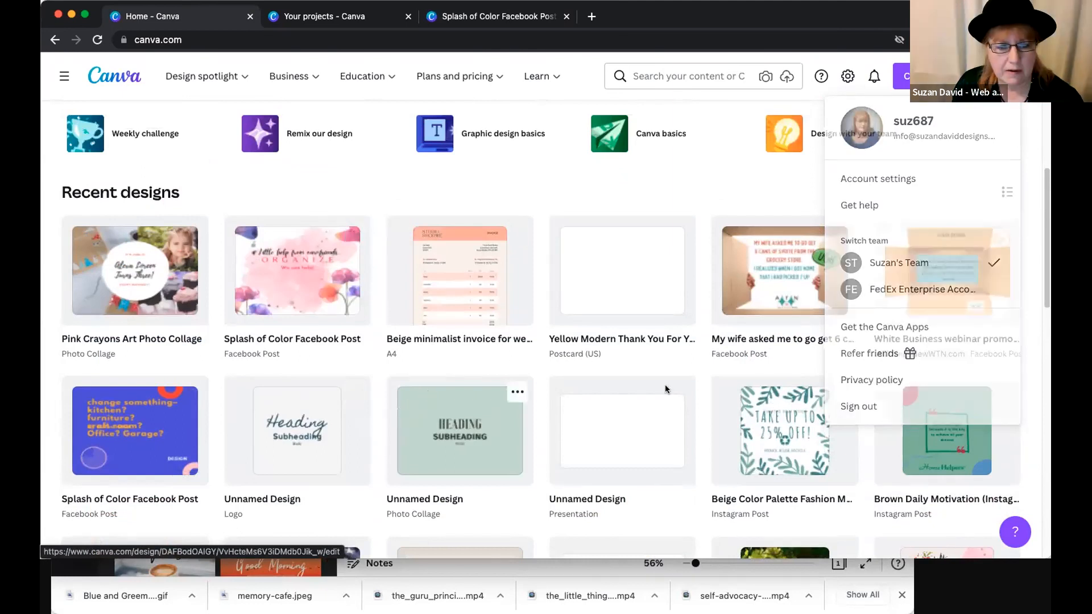
{"action": "left_click", "coordinate": [427, 395]}
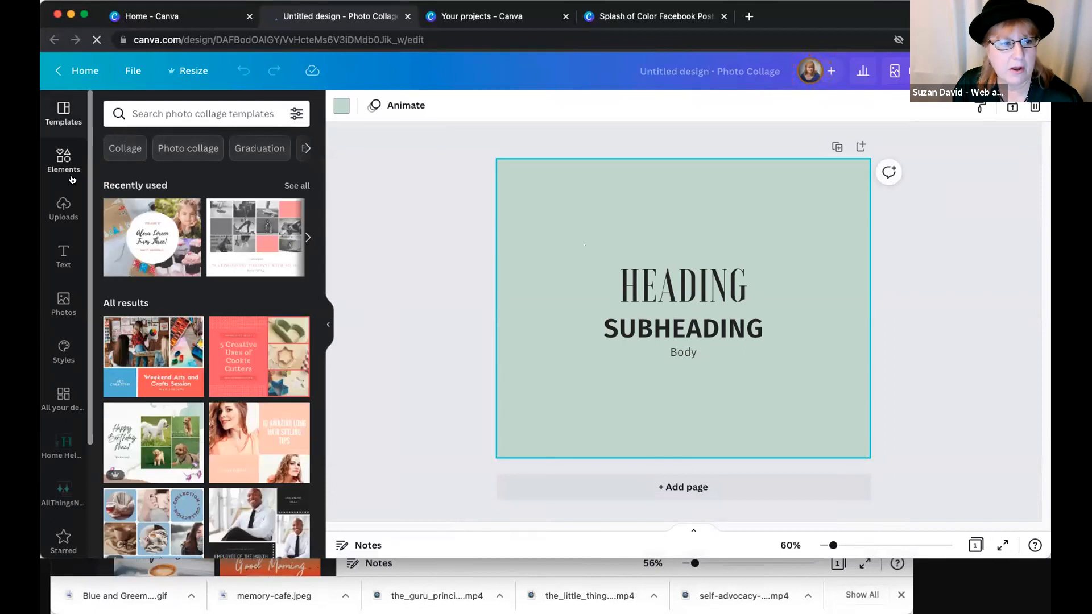
- Look at the stock photos and add the group photo of three people from the uploads to the collage
{"action": "left_click", "coordinate": [63, 300]}
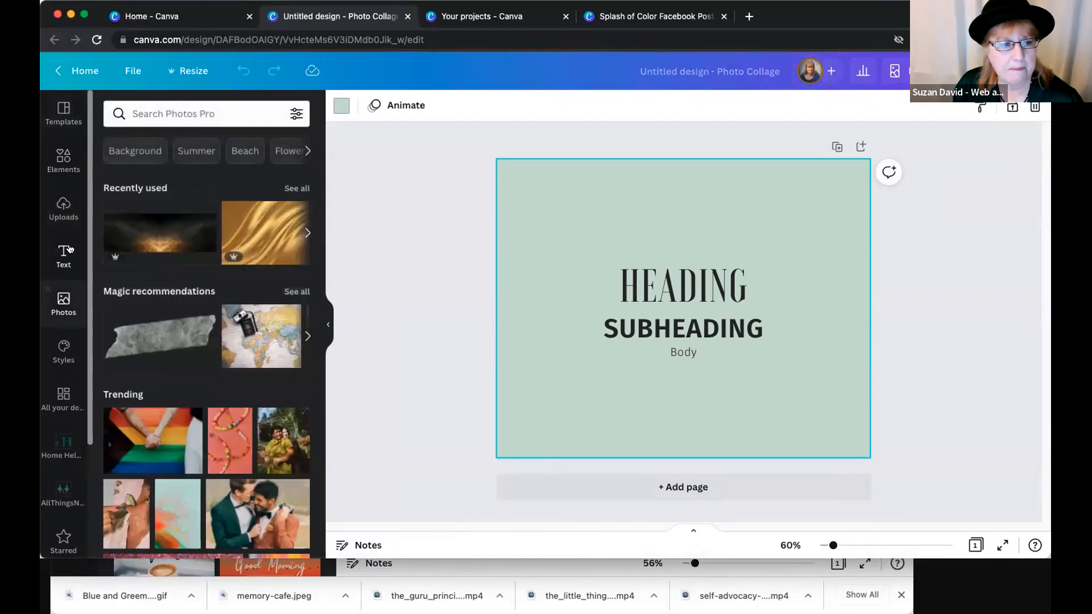
{"action": "left_click", "coordinate": [64, 208]}
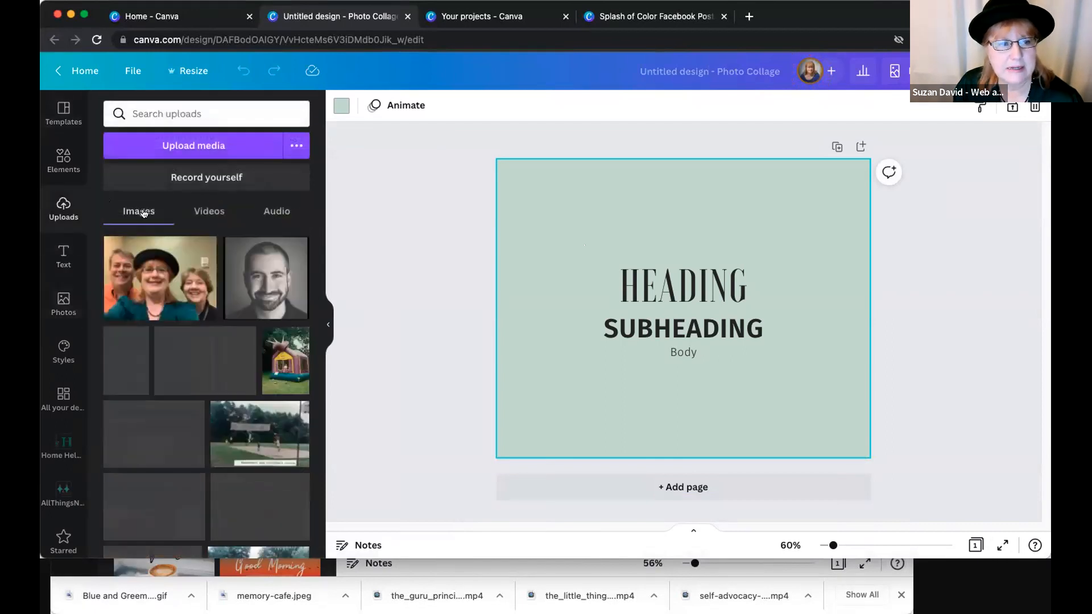
{"action": "left_click", "coordinate": [148, 257]}
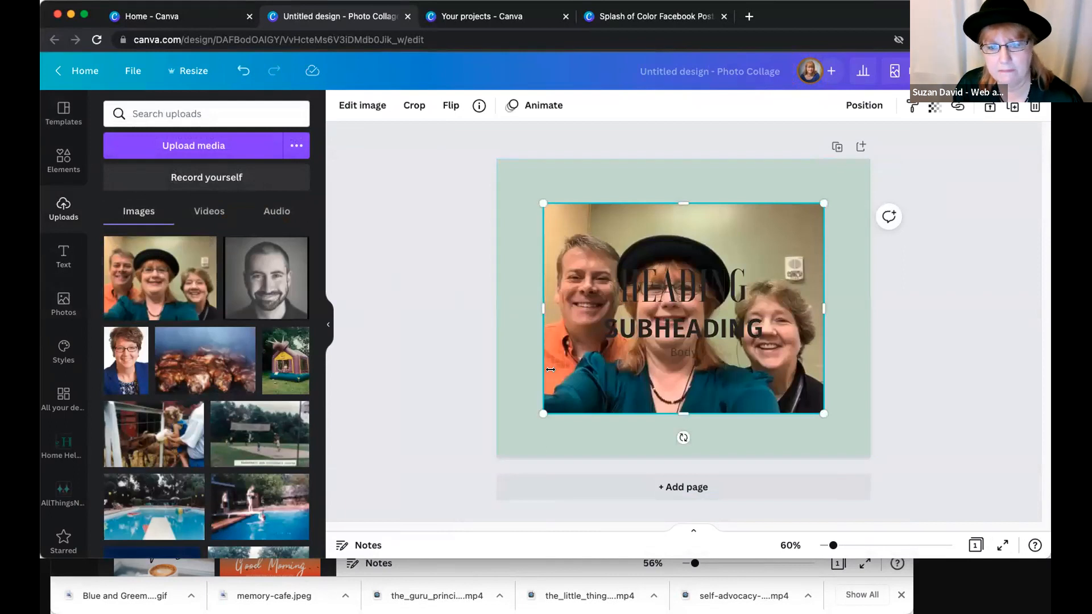
- Move HEADING and SUBHEADING side by side above the photo, put Body below it, and shift the photo slightly down
{"action": "left_click_drag", "start_coordinate": [638, 294], "coordinate": [537, 197]}
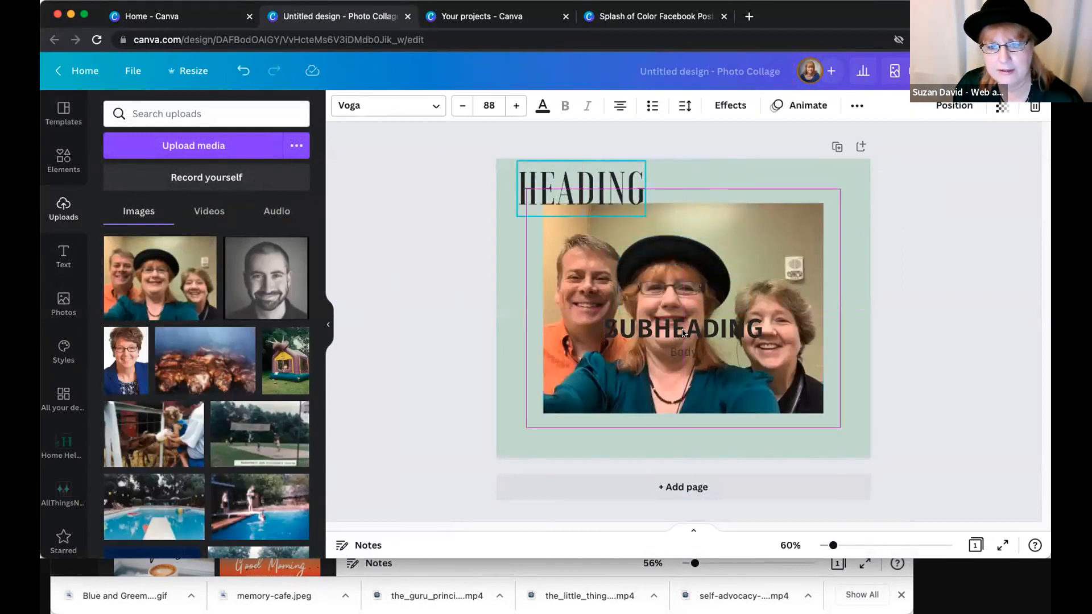
{"action": "left_click_drag", "start_coordinate": [681, 332], "coordinate": [722, 174]}
{"action": "left_click_drag", "start_coordinate": [681, 356], "coordinate": [643, 457]}
{"action": "left_click", "coordinate": [655, 349]}
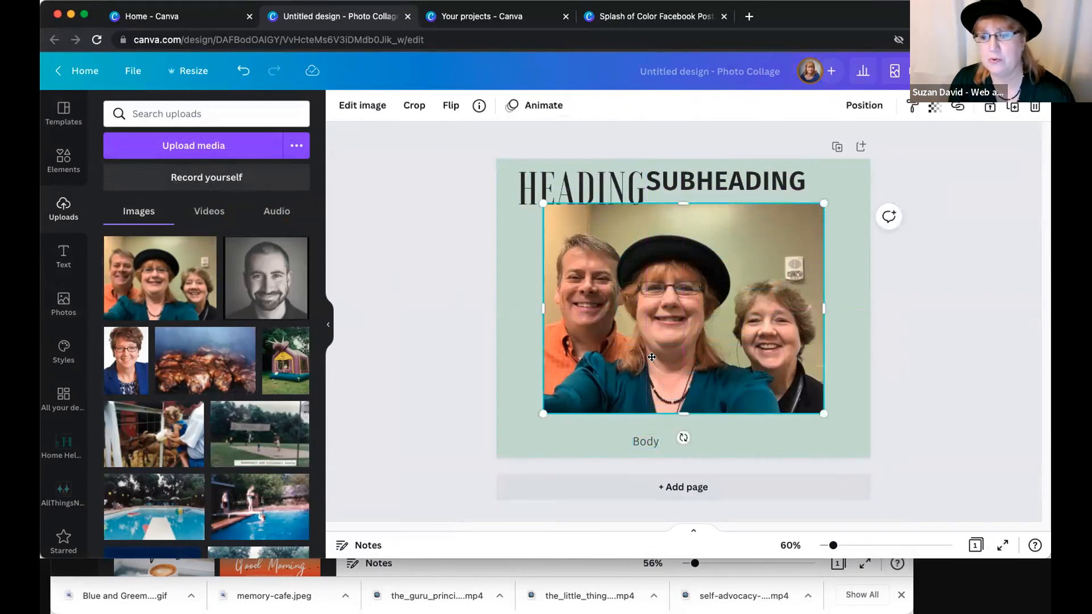
{"action": "left_click_drag", "start_coordinate": [652, 358], "coordinate": [651, 364]}
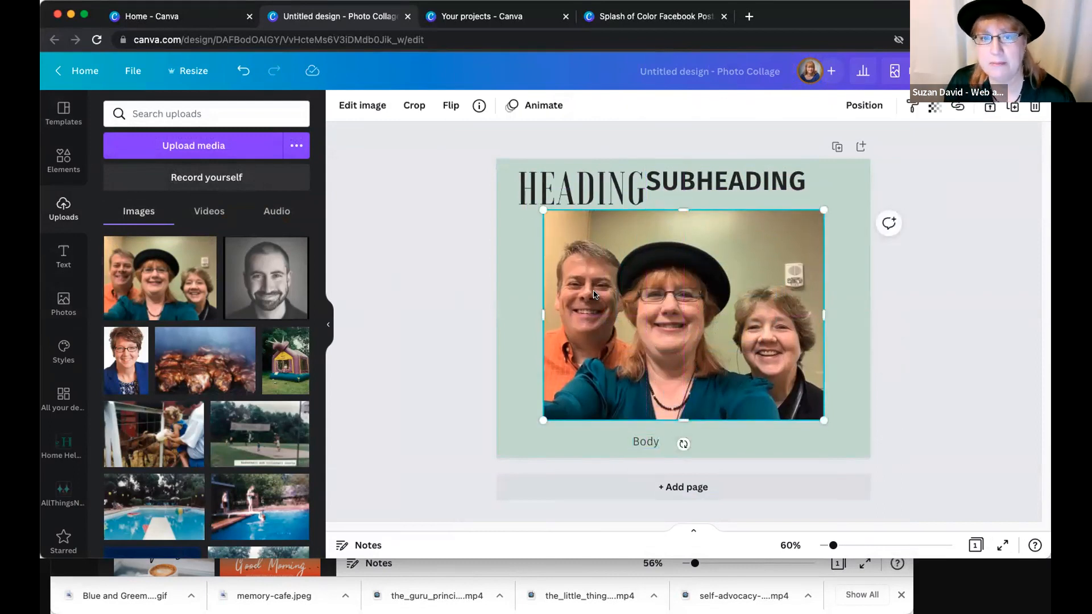
- Remove the background of the group photo with Background Remover and enlarge the cutout to the collage's full width
{"action": "left_click", "coordinate": [363, 105]}
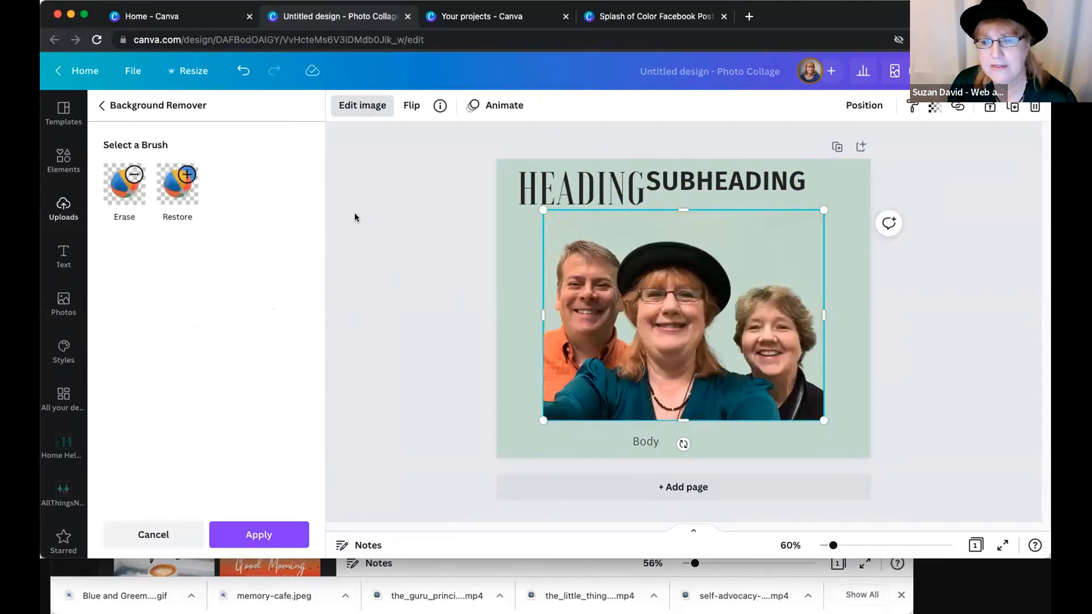
{"action": "left_click_drag", "start_coordinate": [525, 426], "coordinate": [478, 460]}
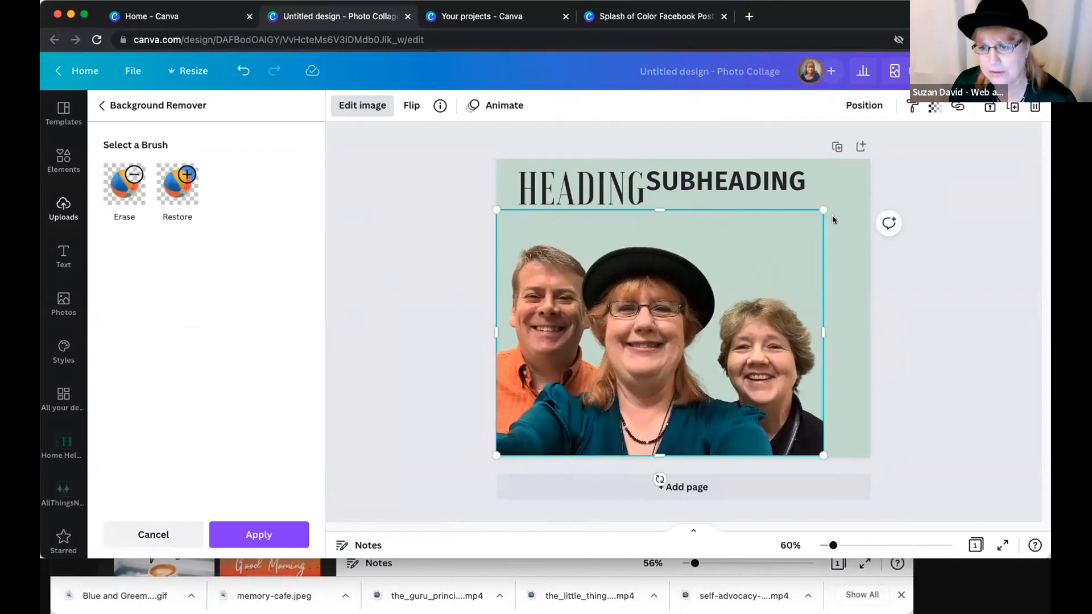
{"action": "left_click_drag", "start_coordinate": [845, 189], "coordinate": [871, 174]}
{"action": "left_click", "coordinate": [366, 344]}
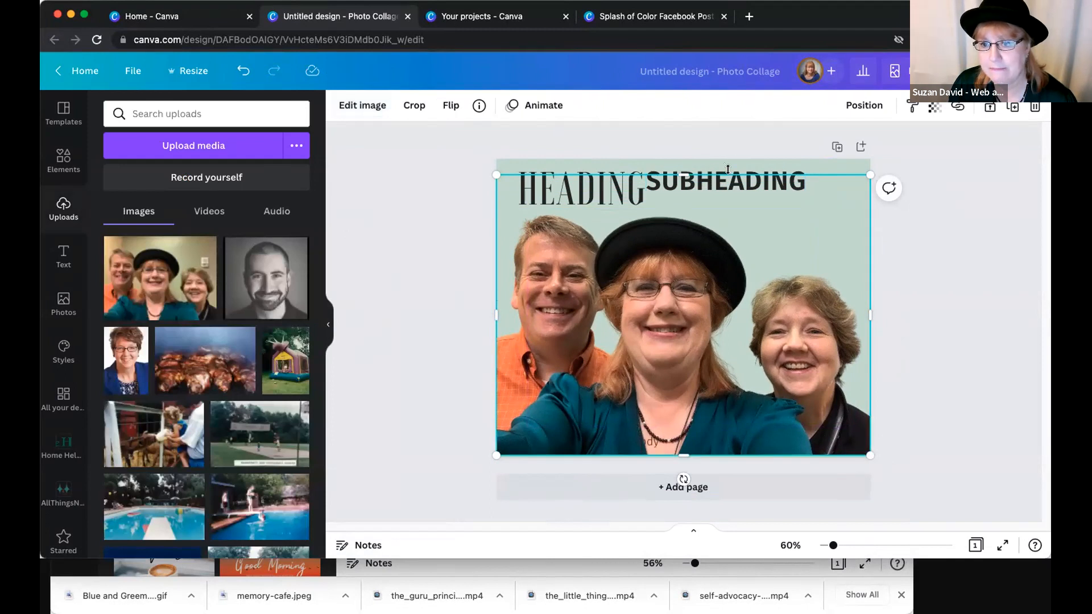
- Shift SUBHEADING and HEADING right with a gap between them, and place Body under the right end of SUBHEADING
{"action": "left_click", "coordinate": [735, 152]}
{"action": "left_click_drag", "start_coordinate": [733, 181], "coordinate": [771, 190]}
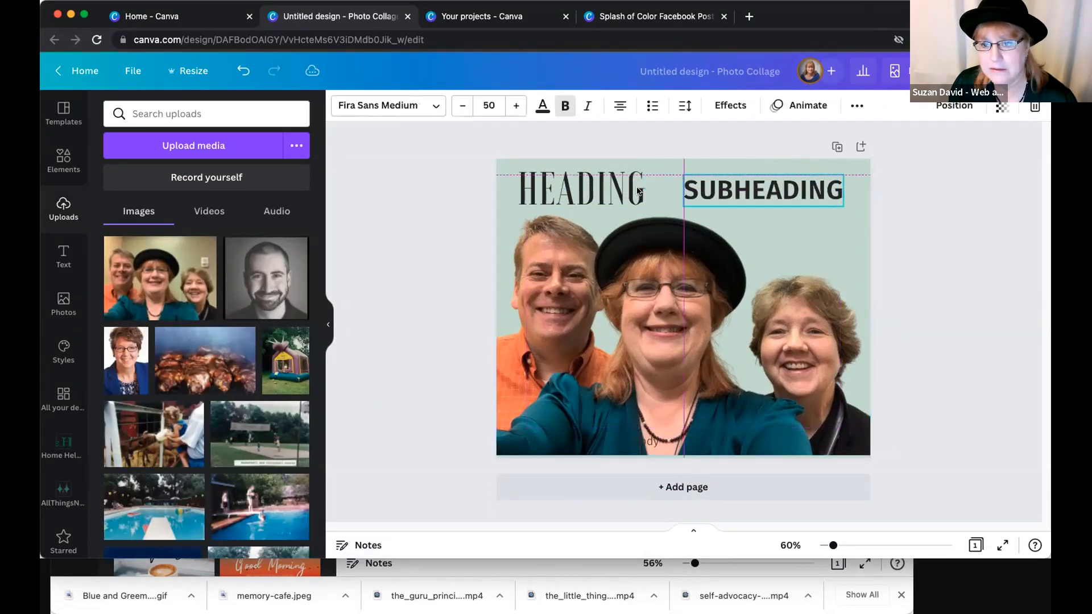
{"action": "left_click_drag", "start_coordinate": [609, 193], "coordinate": [630, 192]}
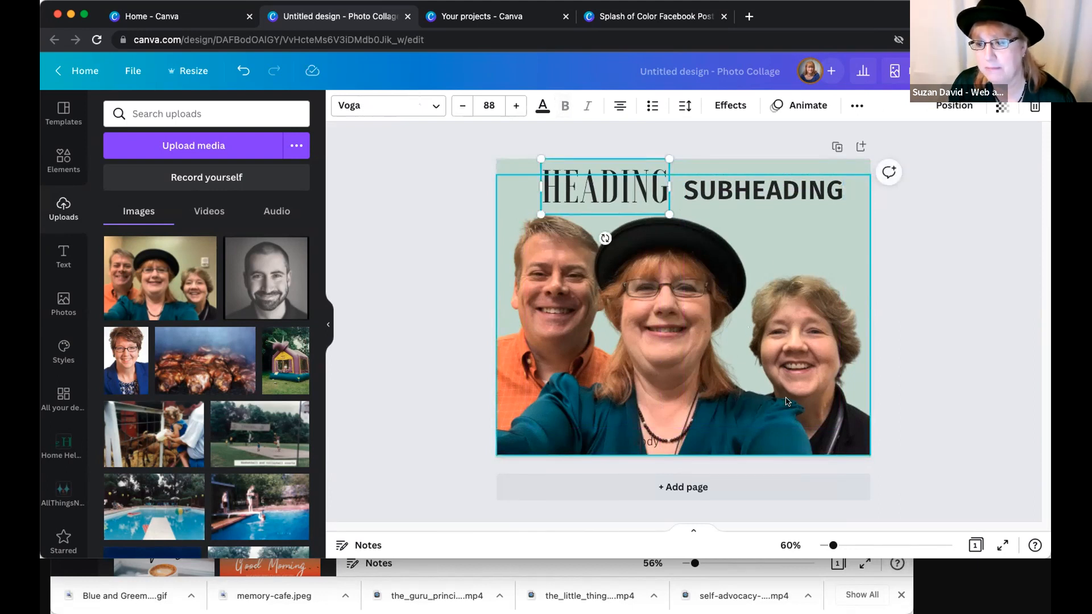
{"action": "left_click", "coordinate": [466, 380]}
{"action": "left_click_drag", "start_coordinate": [645, 442], "coordinate": [829, 210]}
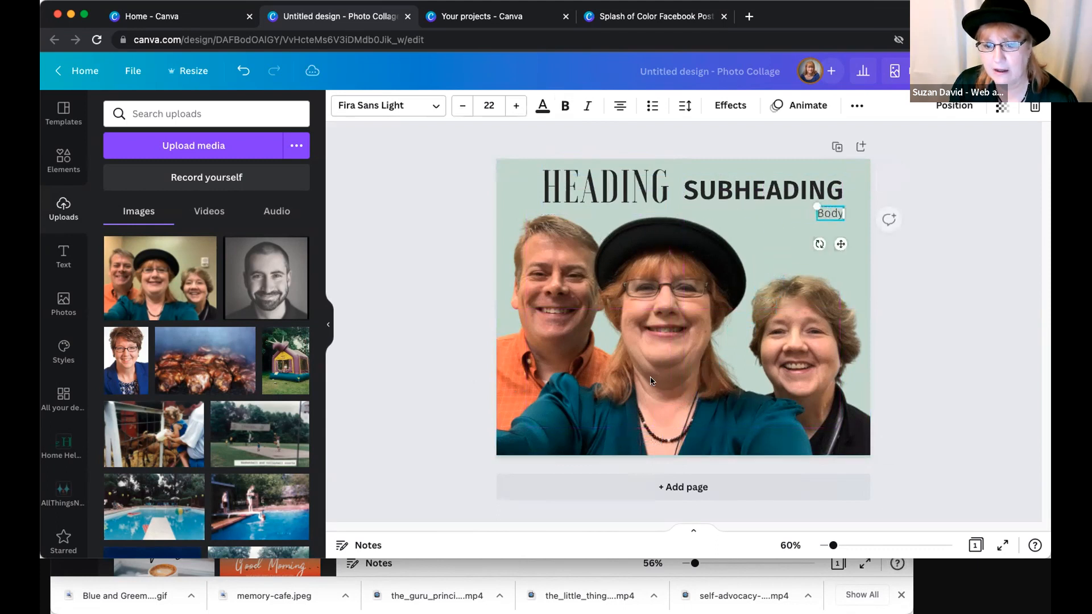
{"action": "left_click", "coordinate": [353, 204]}
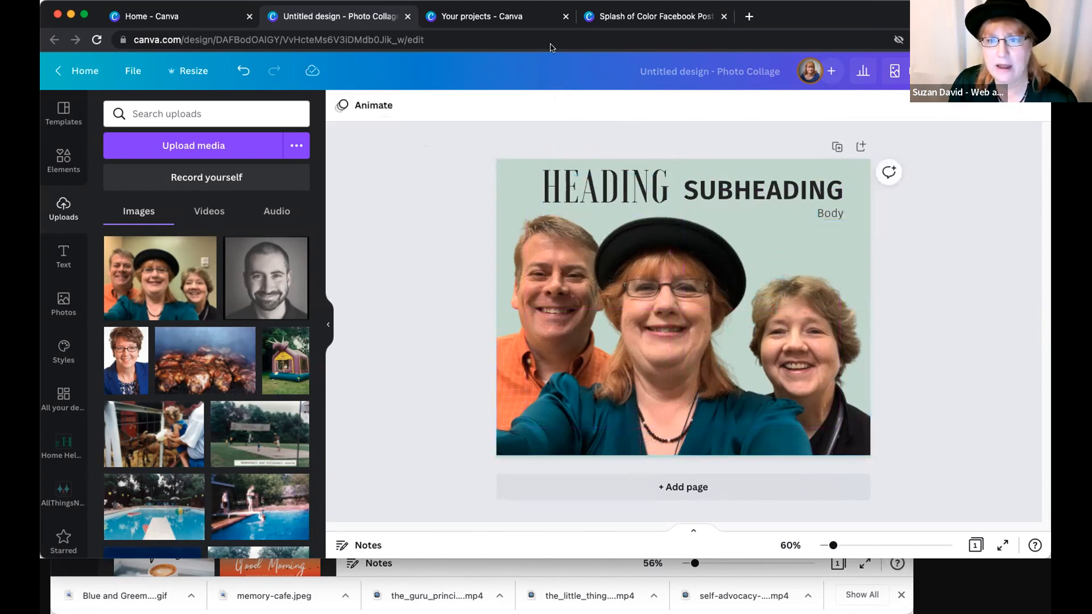
{"action": "left_click", "coordinate": [542, 276]}
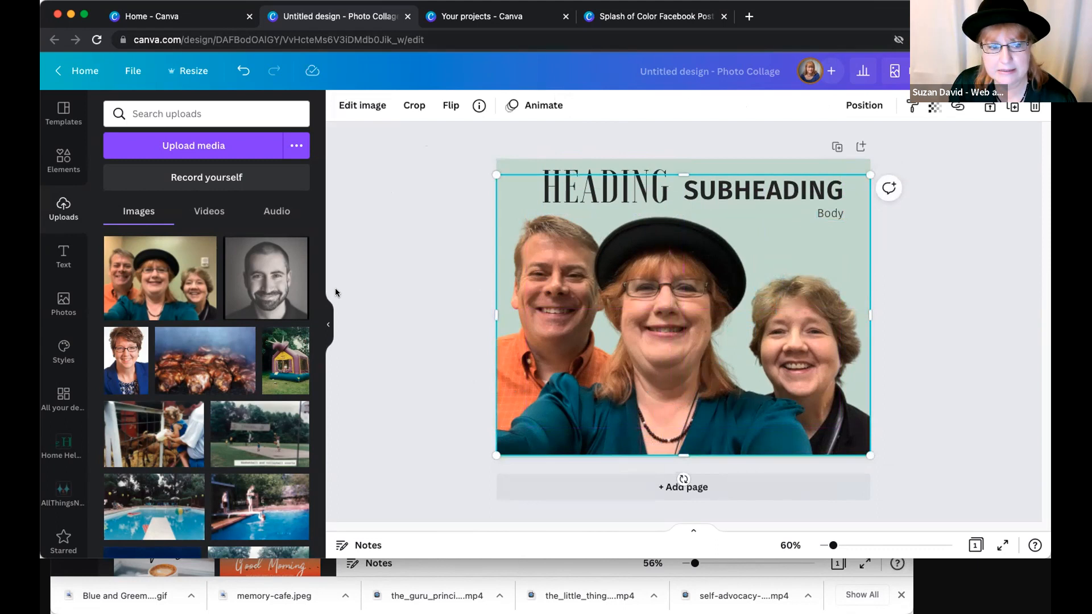
{"action": "key", "text": "Escape"}
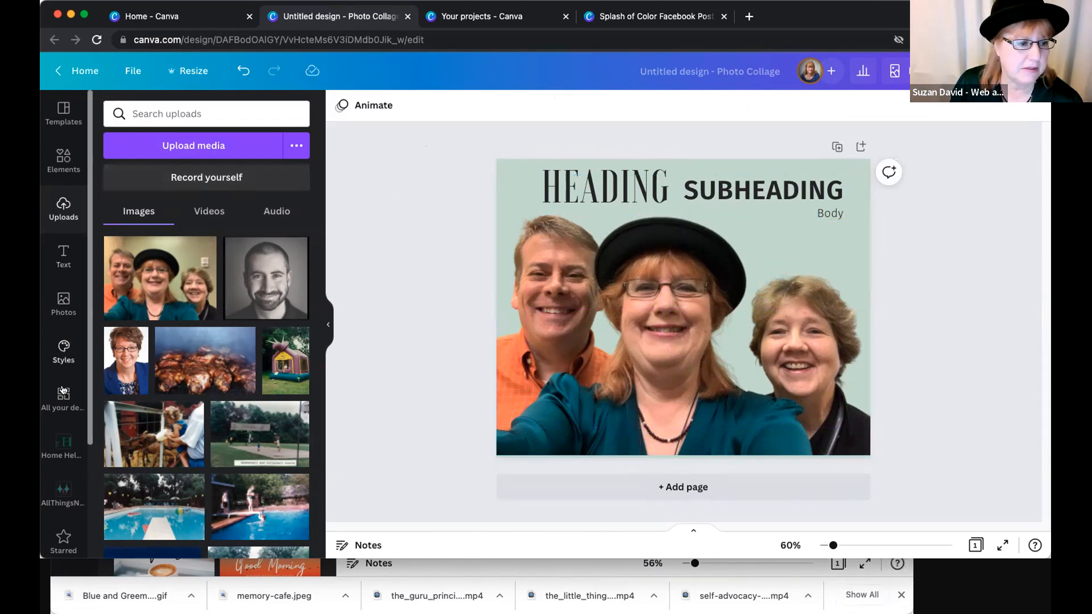
{"action": "scroll", "coordinate": [67, 353], "scroll_direction": "down", "scroll_amount": 3}
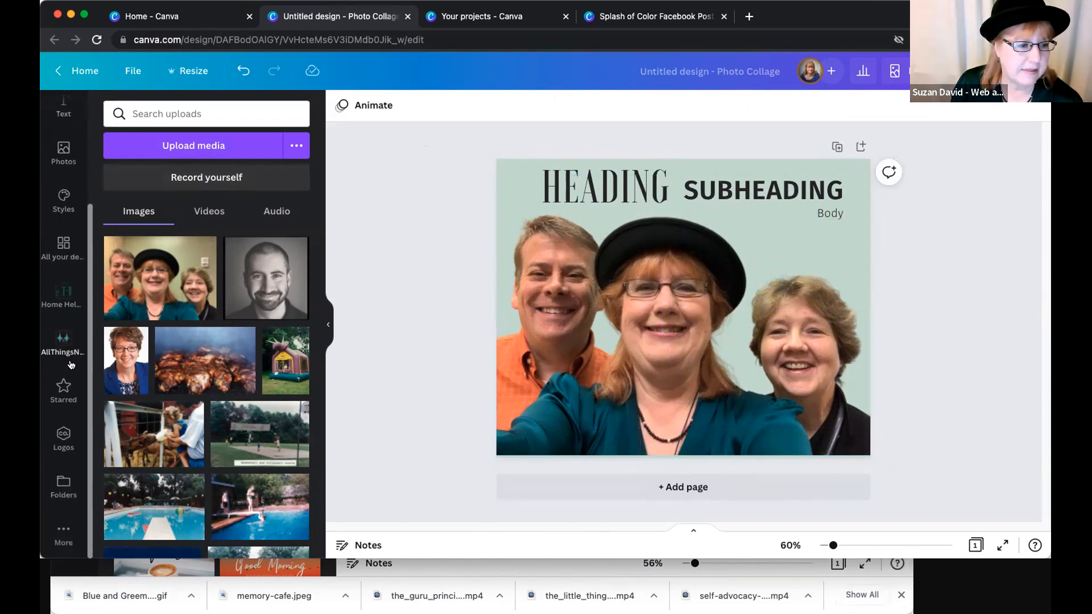
- Search the stock photos for "dog" and place the sitting golden retriever cutout in front of the man at the collage's bottom edge
{"action": "scroll", "coordinate": [67, 353], "scroll_direction": "up", "scroll_amount": 3}
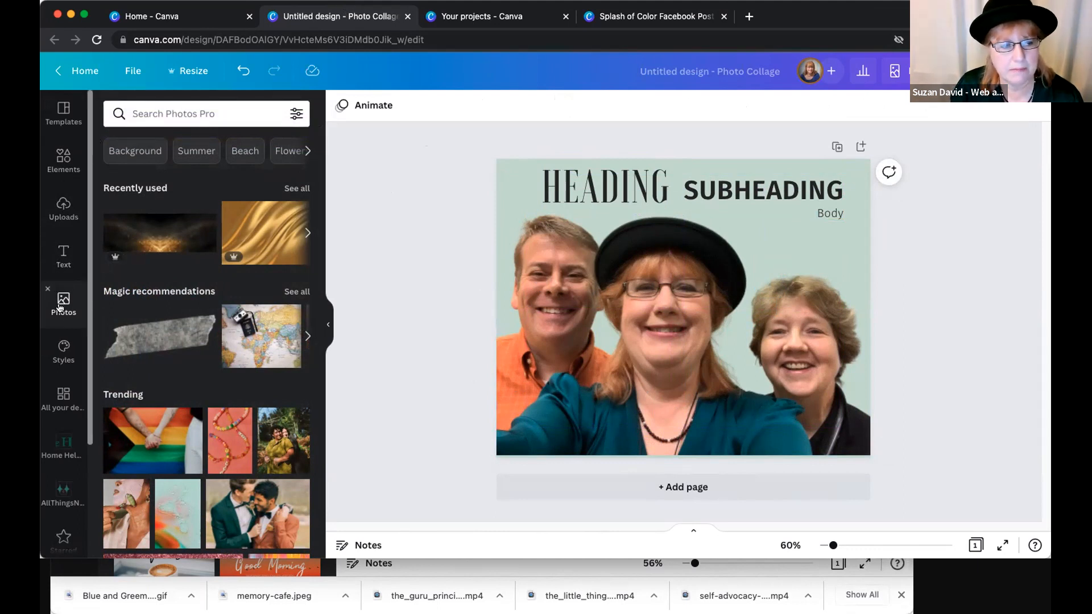
{"action": "left_click", "coordinate": [186, 114]}
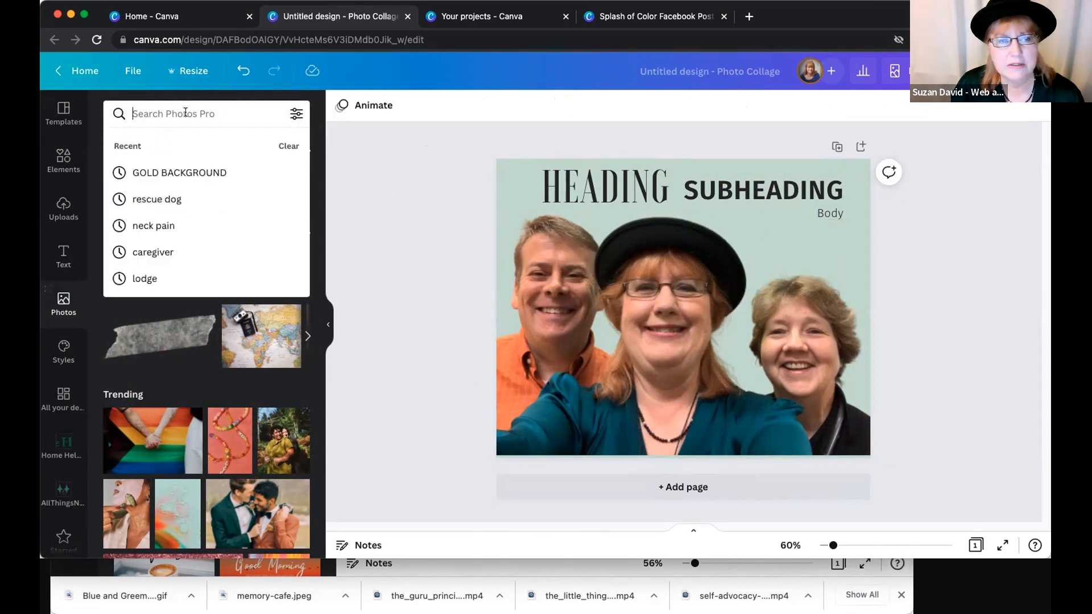
{"action": "type", "text": "dog"}
{"action": "key", "text": "Return"}
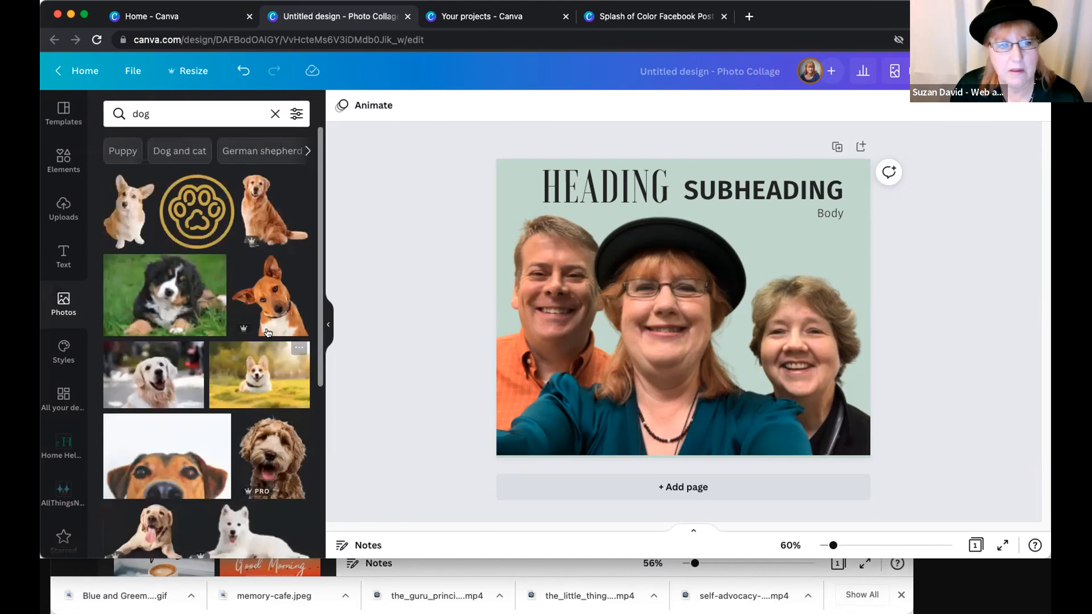
{"action": "left_click", "coordinate": [273, 211]}
{"action": "left_click_drag", "start_coordinate": [660, 320], "coordinate": [599, 468]}
{"action": "left_click", "coordinate": [398, 300]}
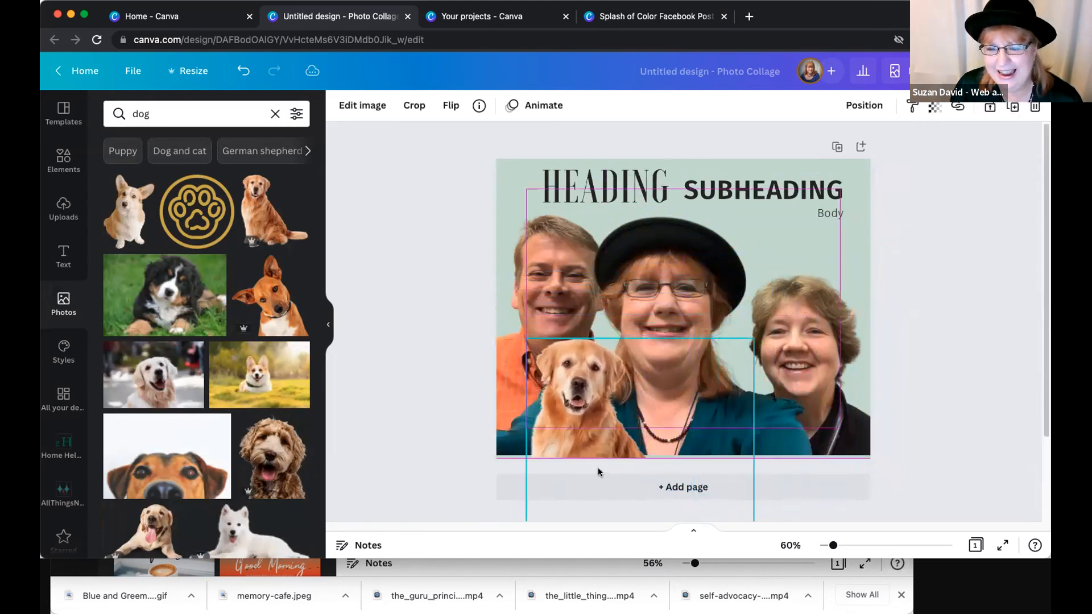
- Search the stock photos for "purple cow" and add the picture of the purple cow crossing a road to the collage's upper right
{"action": "left_click_drag", "start_coordinate": [239, 112], "coordinate": [100, 106]}
{"action": "type", "text": "purple"}
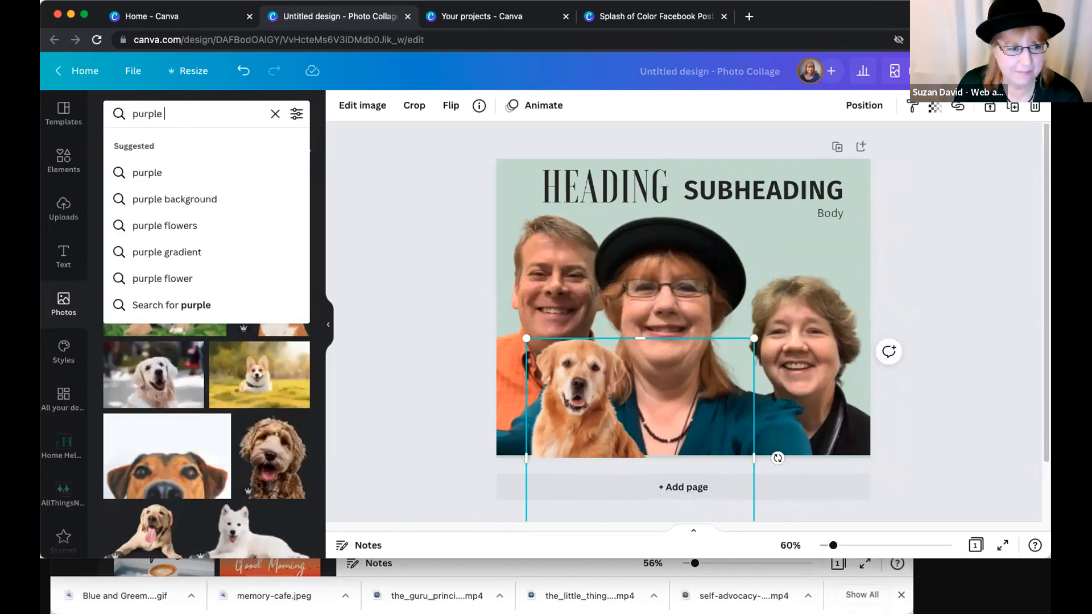
{"action": "type", "text": " cow"}
{"action": "key", "text": "Return"}
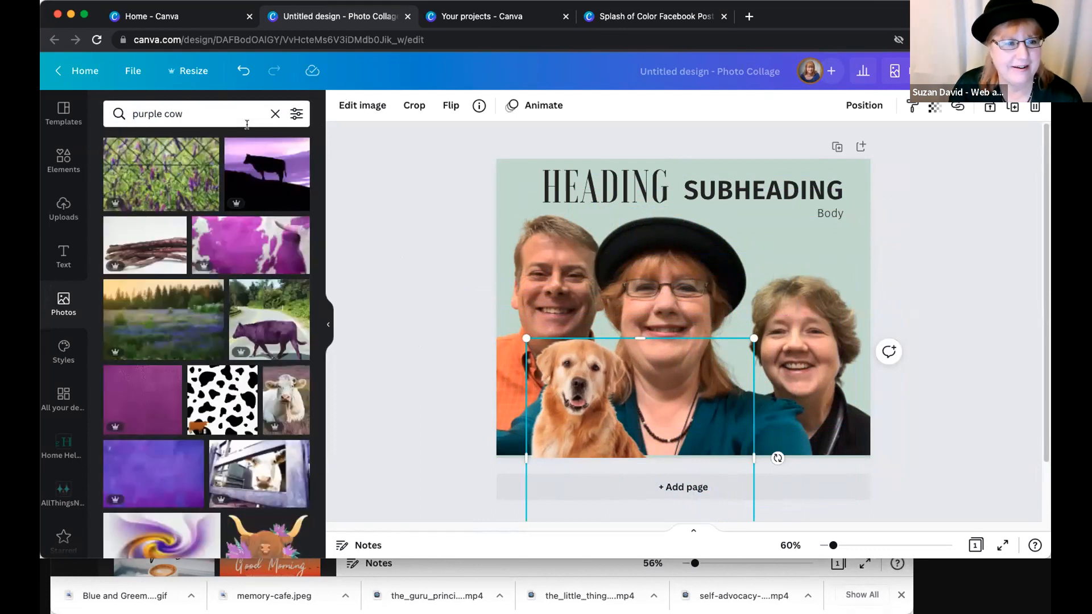
{"action": "left_click", "coordinate": [270, 333]}
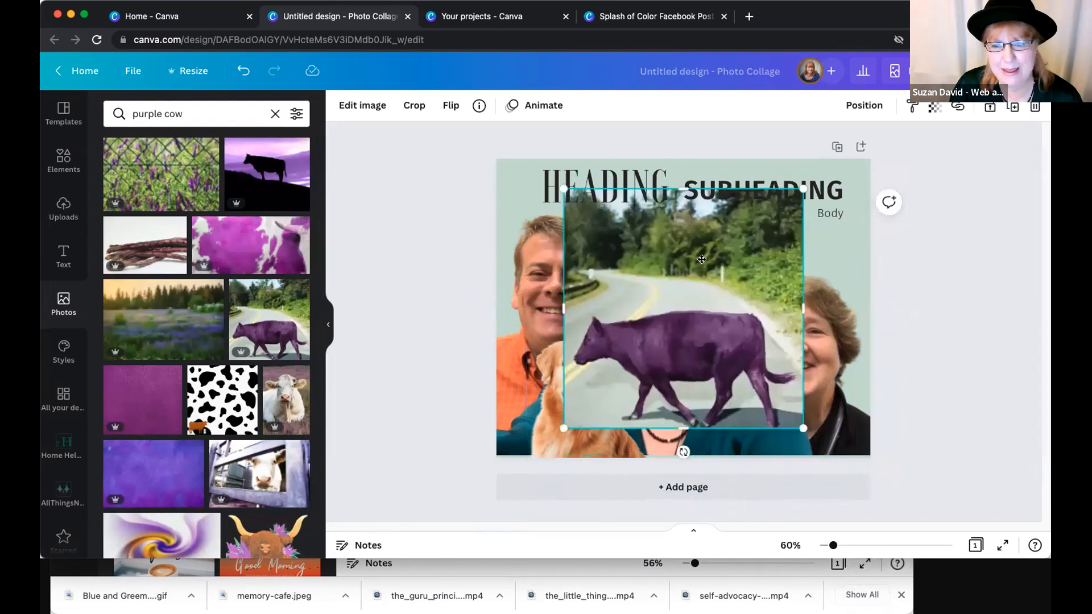
{"action": "left_click_drag", "start_coordinate": [702, 259], "coordinate": [743, 237]}
- Remove the background of the purple cow photo with Background Remover
{"action": "left_click", "coordinate": [362, 105]}
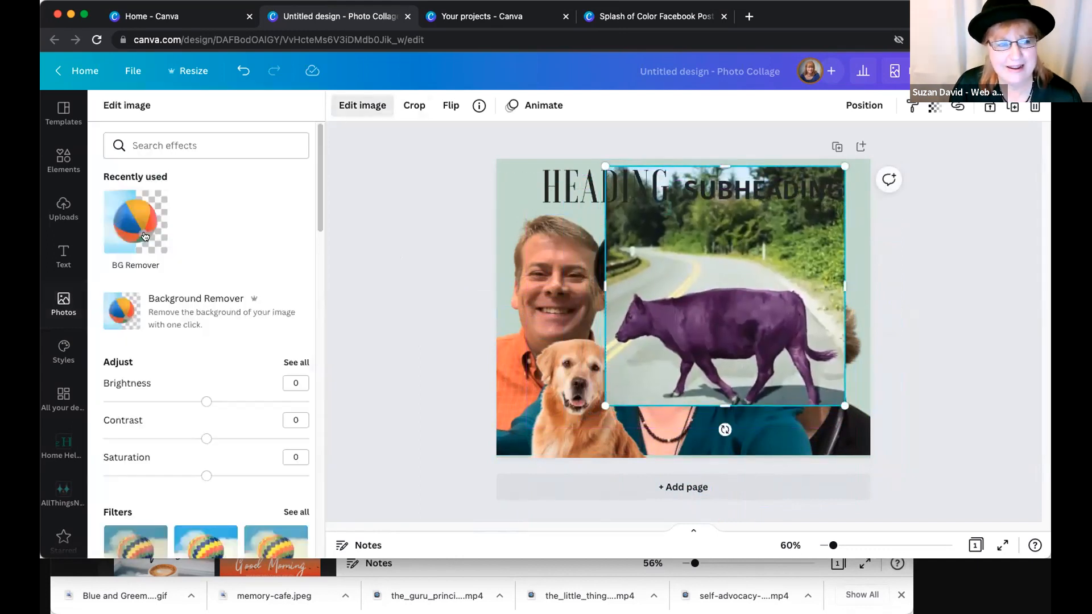
{"action": "left_click", "coordinate": [64, 209]}
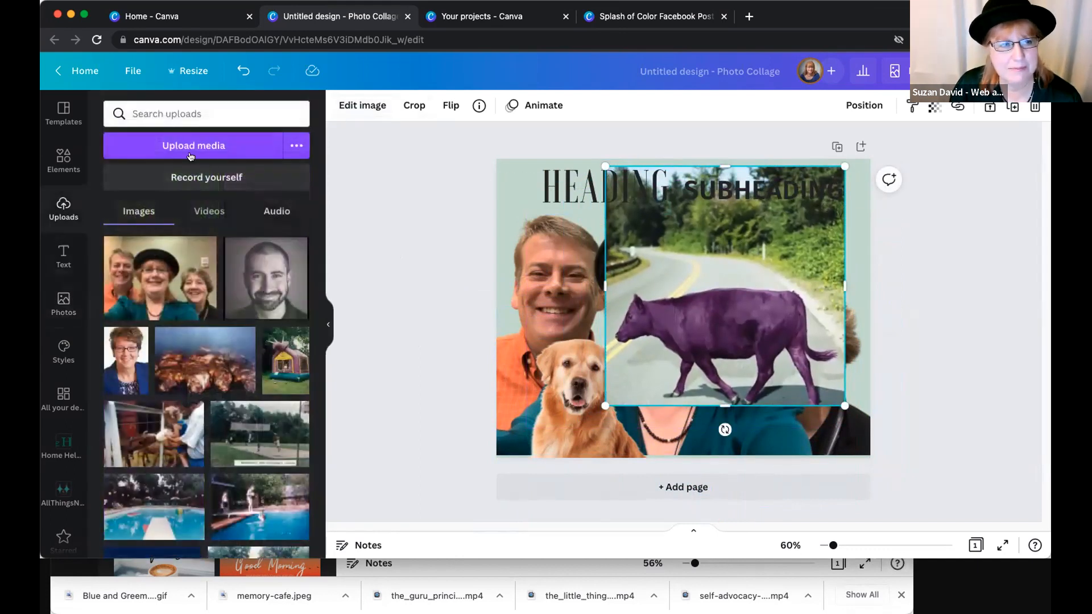
{"action": "left_click", "coordinate": [357, 107]}
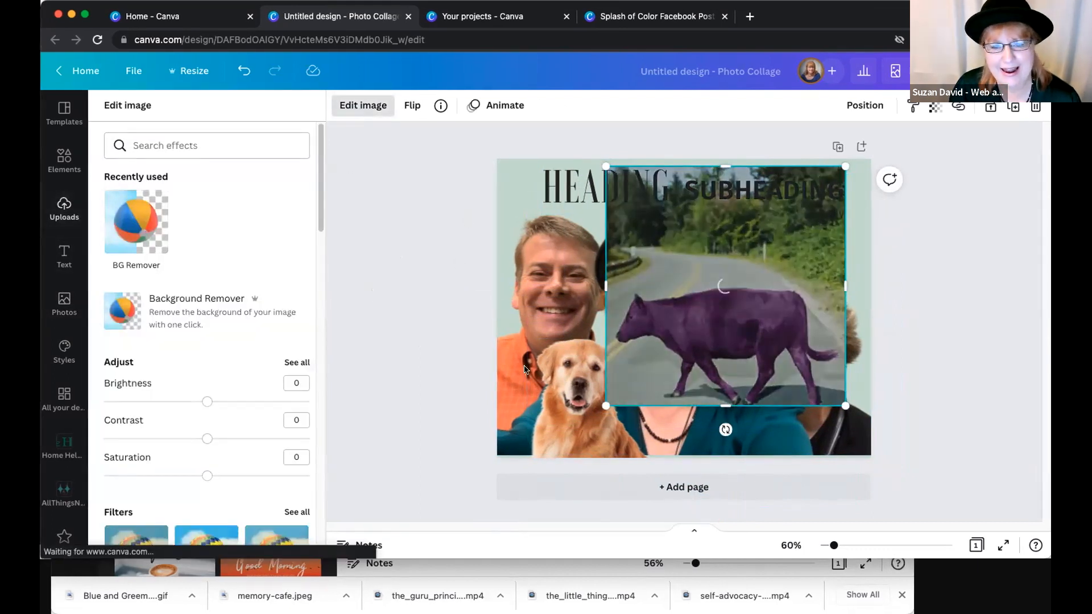
- Delete the golden retriever and the group photo from the collage
{"action": "left_click", "coordinate": [552, 378]}
{"action": "key", "text": "Delete"}
{"action": "left_click", "coordinate": [561, 339]}
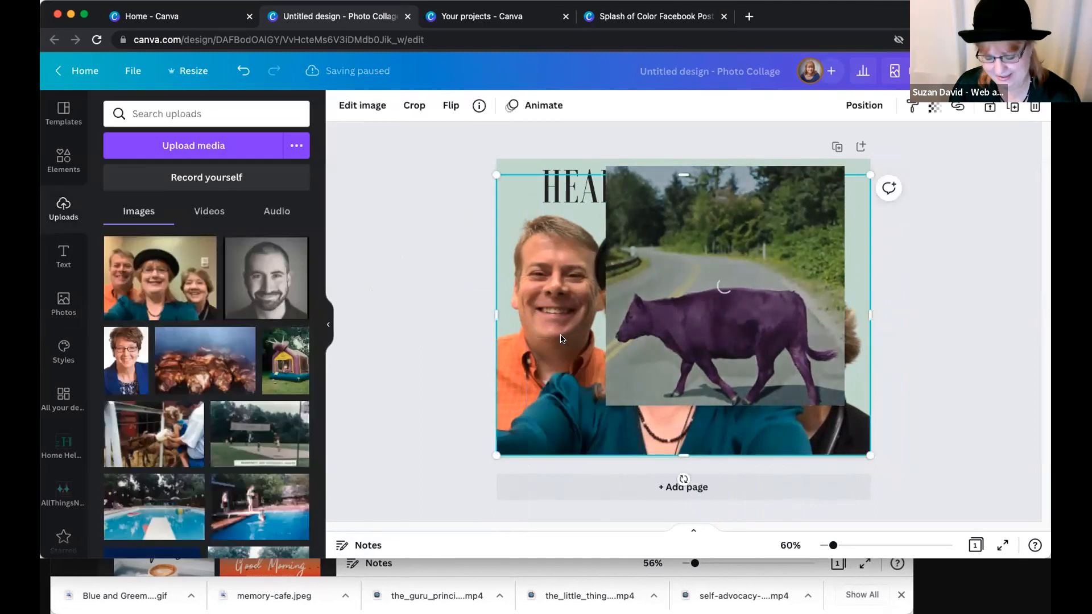
{"action": "key", "text": "Delete"}
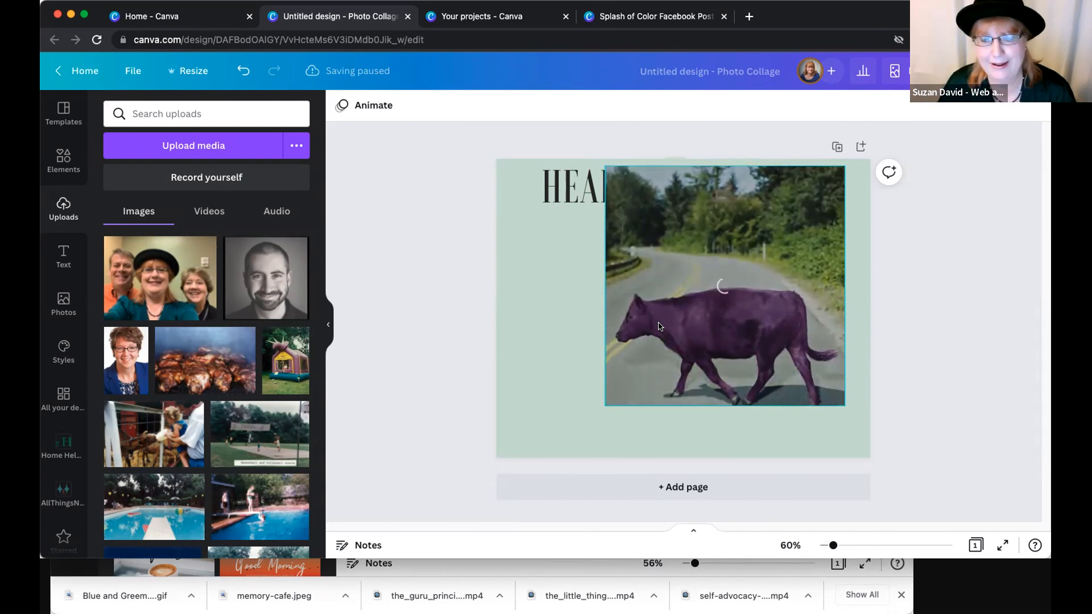
- Enlarge the purple cow and center it along the collage's bottom edge below the text
{"action": "left_click_drag", "start_coordinate": [689, 349], "coordinate": [626, 379]}
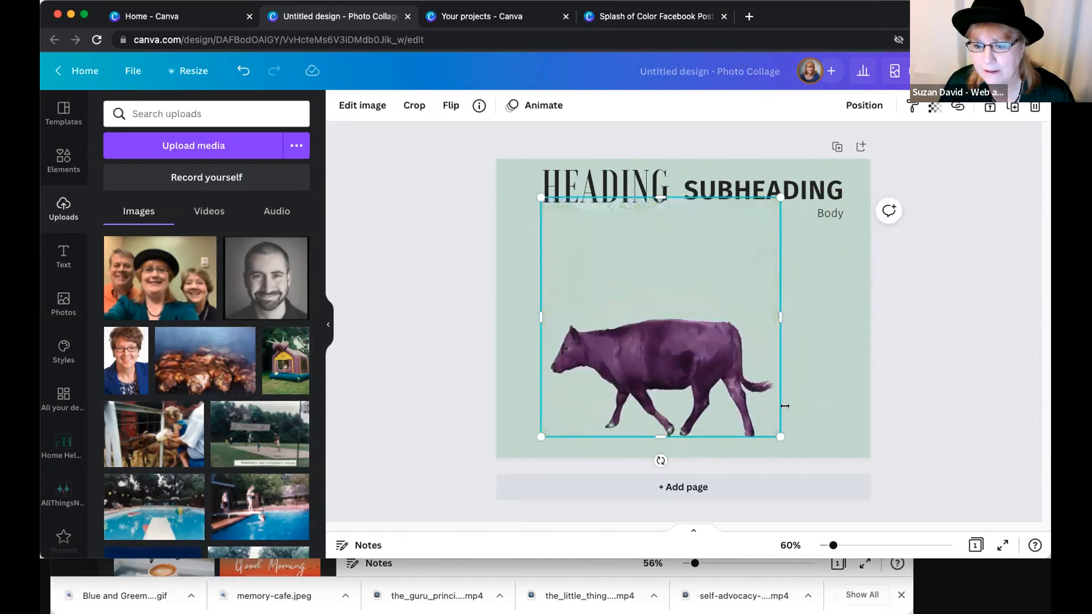
{"action": "left_click_drag", "start_coordinate": [814, 446], "coordinate": [834, 454]}
{"action": "left_click_drag", "start_coordinate": [768, 373], "coordinate": [775, 353]}
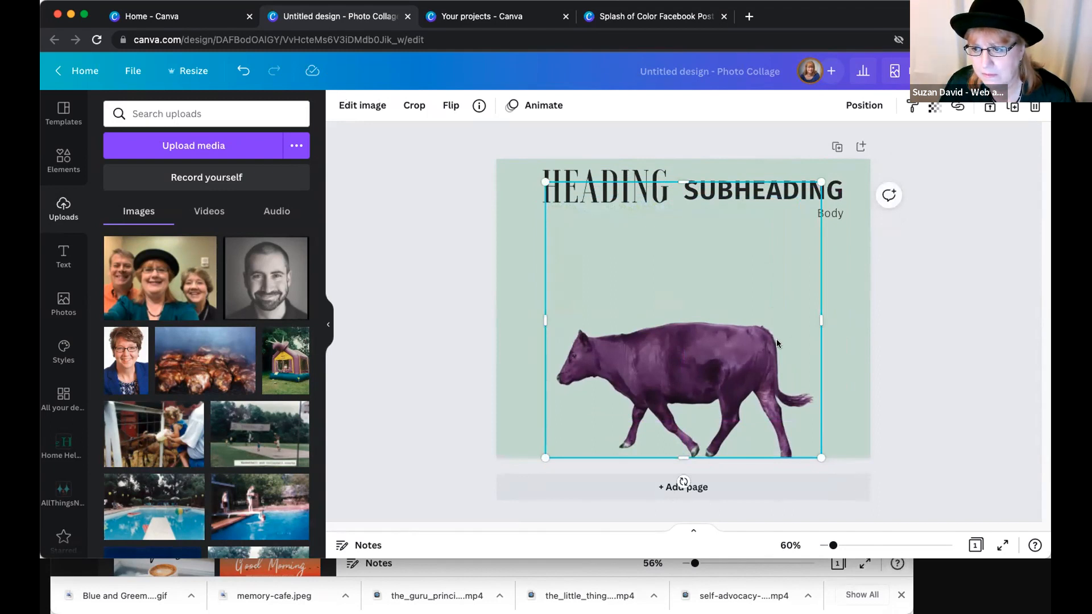
{"action": "left_click", "coordinate": [466, 295]}
- Search the stock photos for "city" and add the teal skyline with clouds, enlarged to cover the whole collage
{"action": "scroll", "coordinate": [224, 375], "scroll_direction": "down", "scroll_amount": 10}
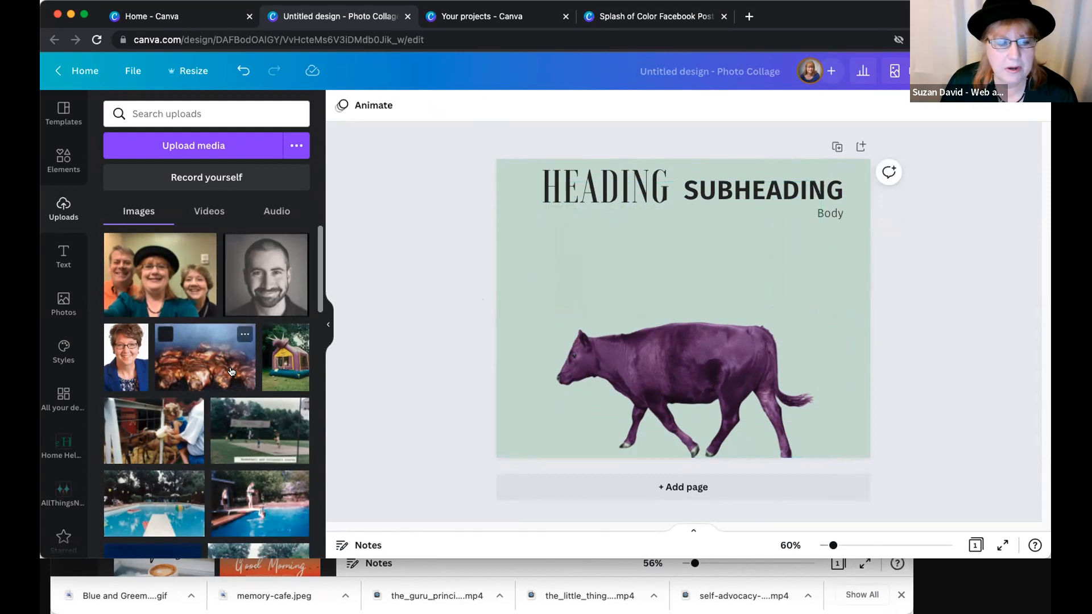
{"action": "left_click", "coordinate": [63, 305]}
{"action": "left_click", "coordinate": [166, 114]}
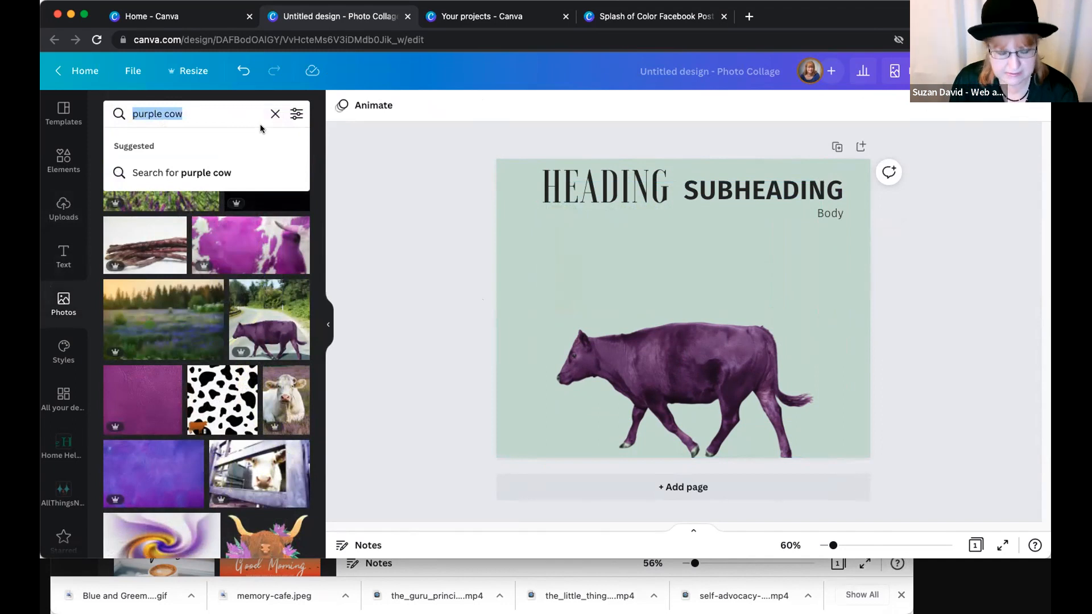
{"action": "type", "text": "city"}
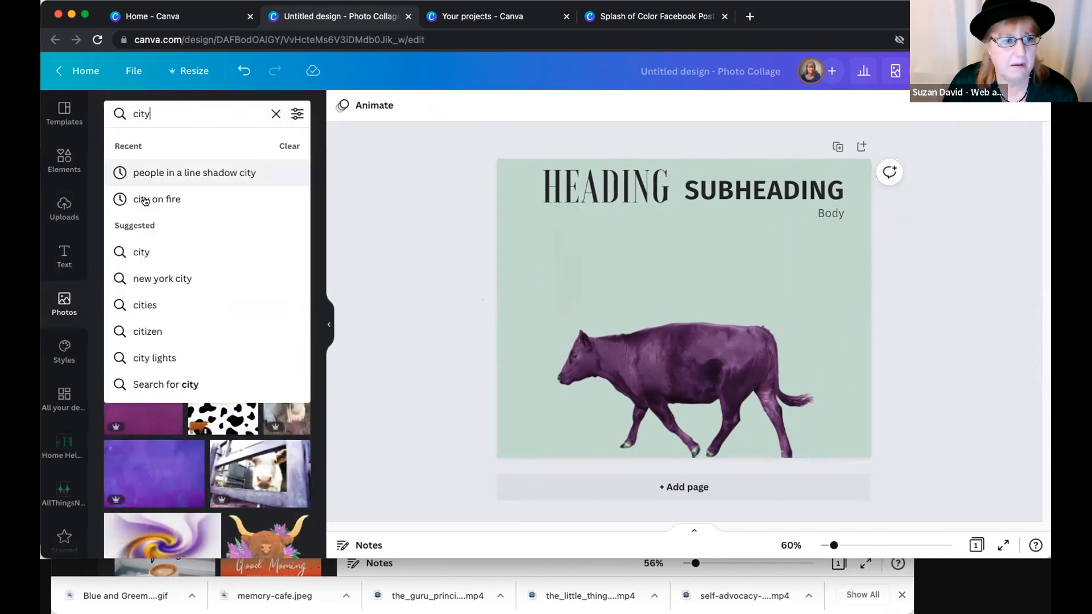
{"action": "left_click", "coordinate": [142, 252]}
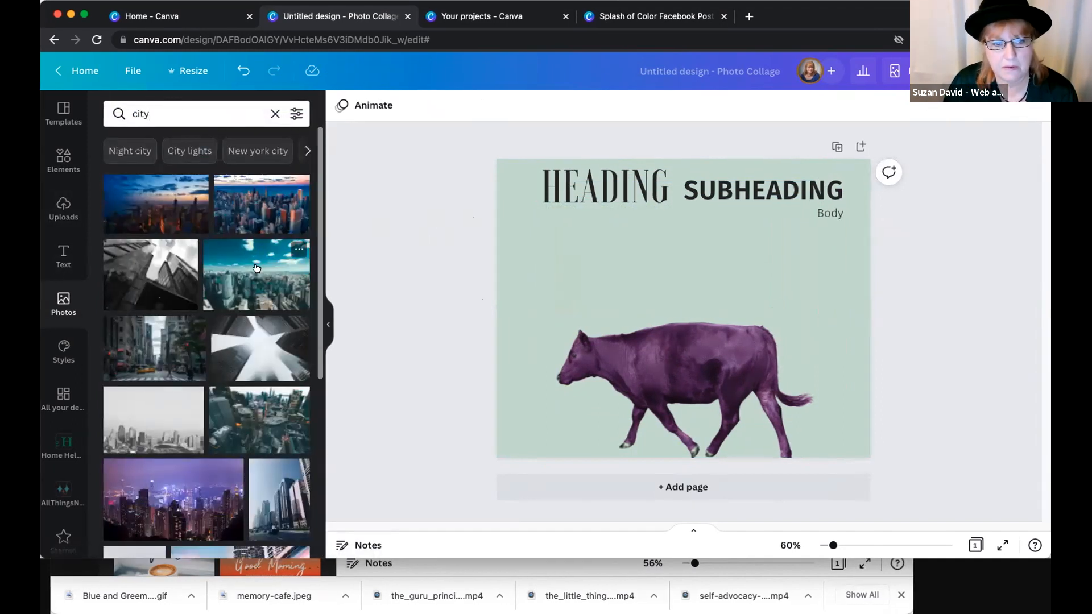
{"action": "left_click", "coordinate": [256, 268]}
{"action": "left_click_drag", "start_coordinate": [570, 253], "coordinate": [541, 208]}
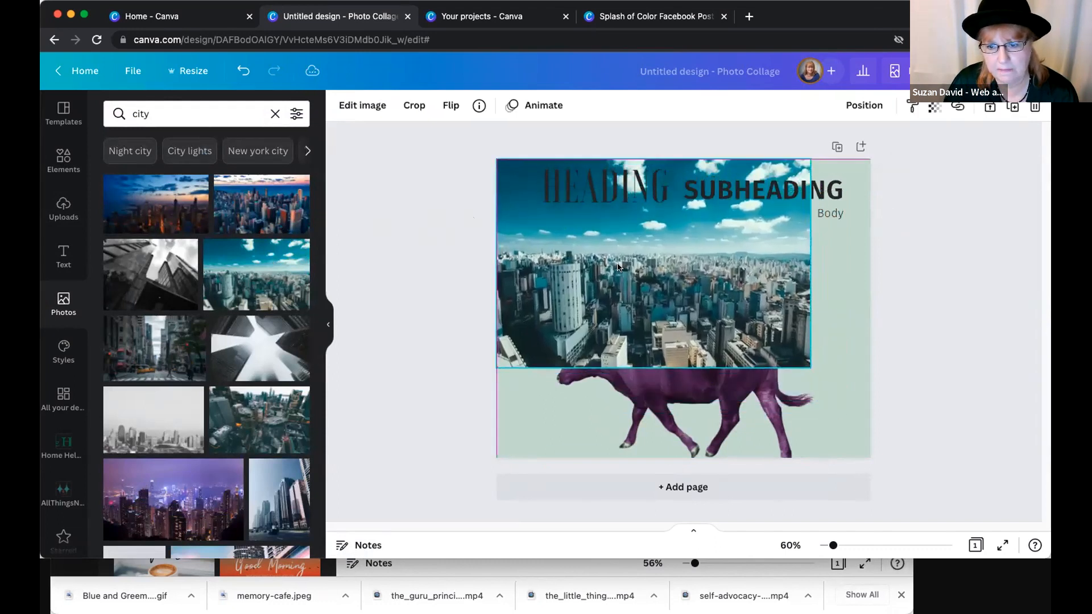
{"action": "left_click_drag", "start_coordinate": [813, 374], "coordinate": [946, 459]}
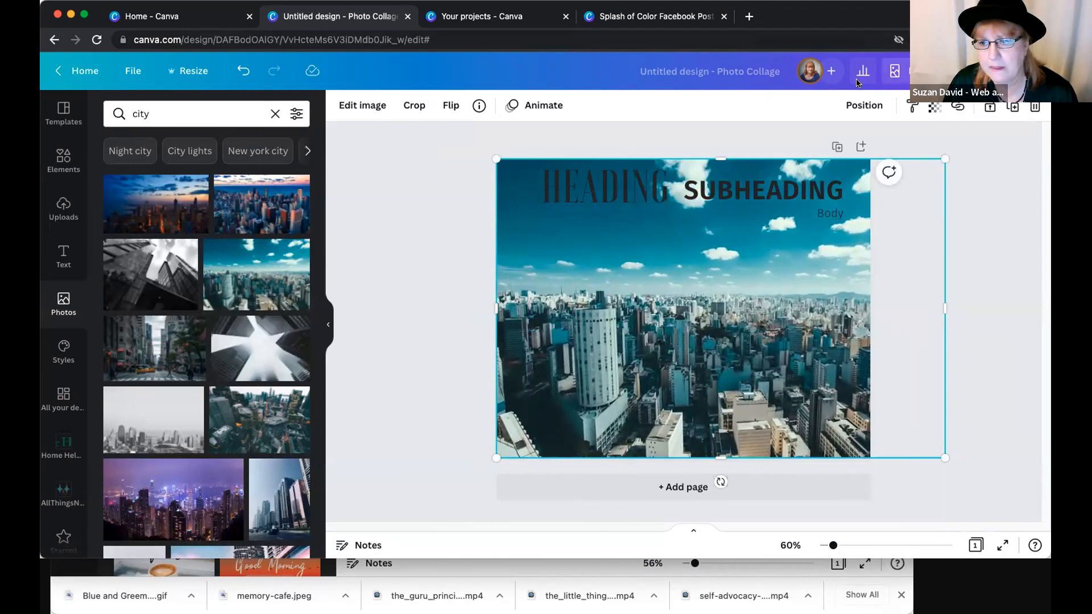
- Send the city photo to the back and shift the purple cow slightly right and down over it
{"action": "left_click", "coordinate": [856, 105]}
{"action": "left_click", "coordinate": [797, 172]}
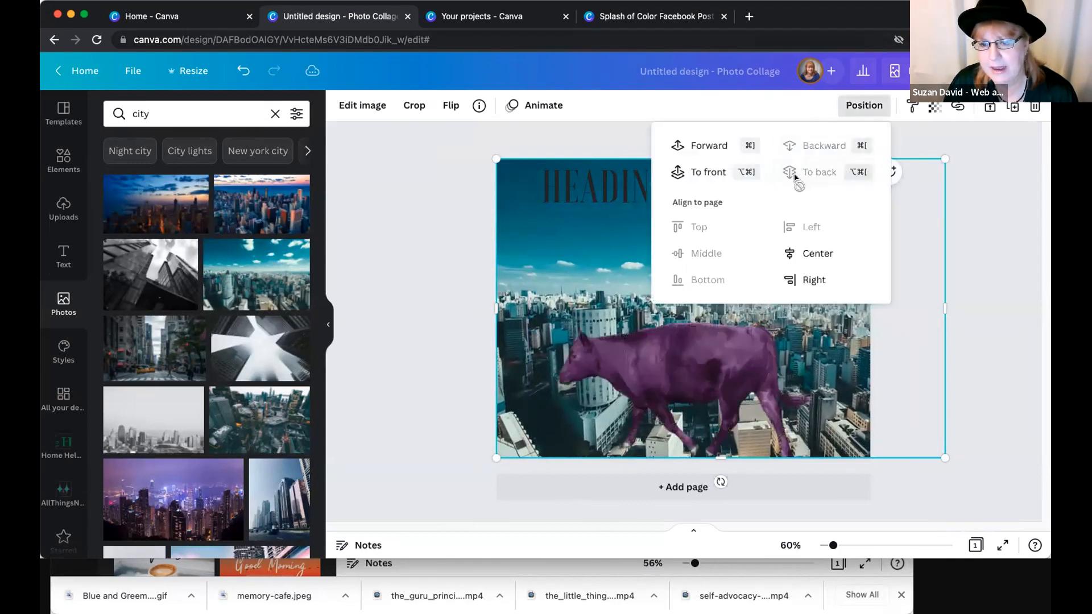
{"action": "left_click", "coordinate": [445, 345]}
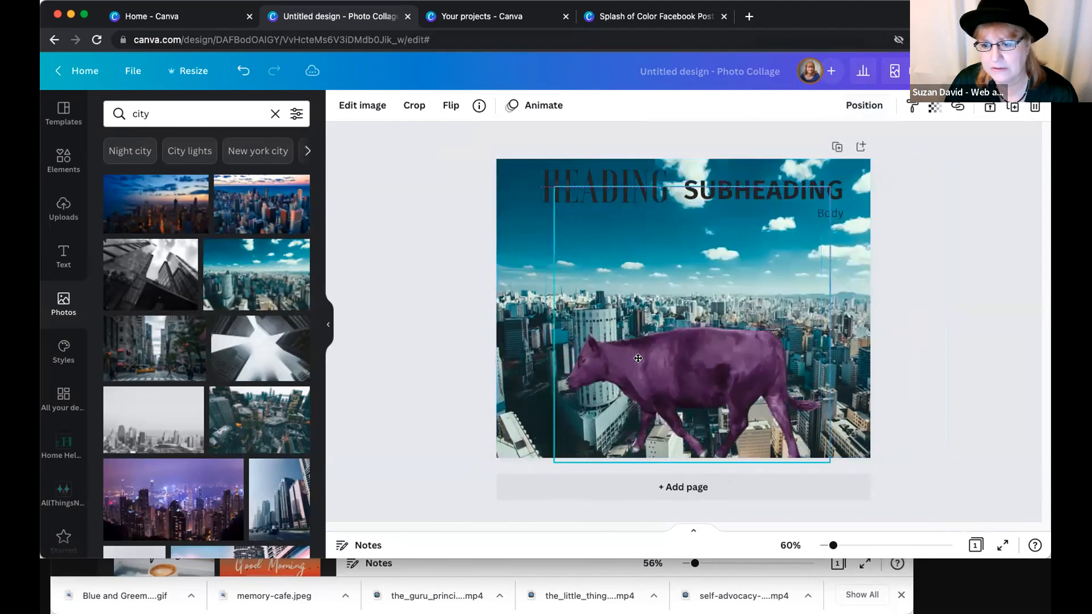
{"action": "left_click_drag", "start_coordinate": [644, 355], "coordinate": [653, 355]}
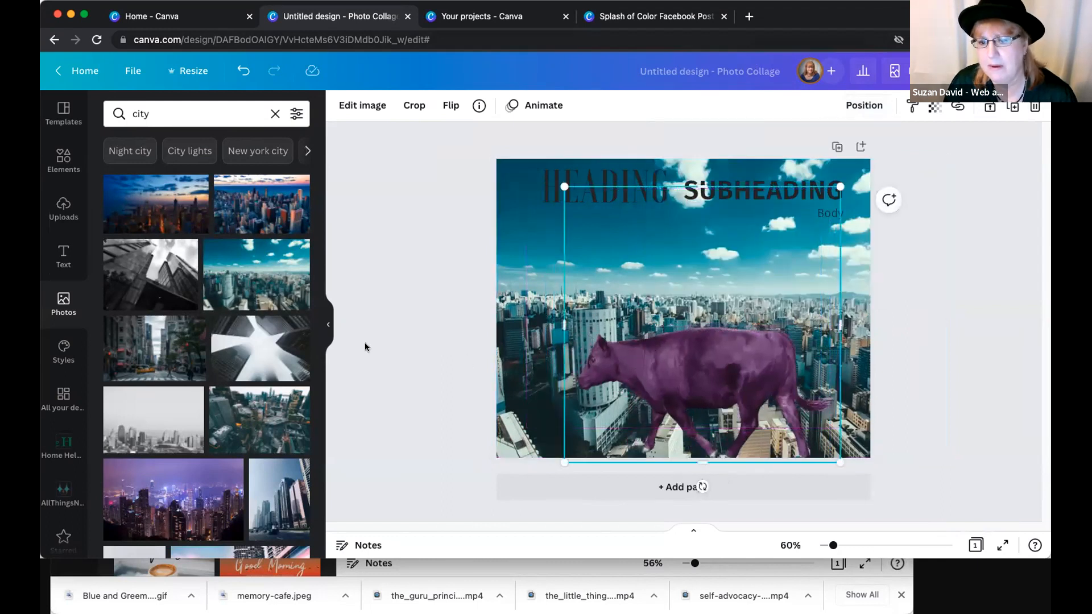
{"action": "left_click", "coordinate": [454, 331]}
{"action": "left_click", "coordinate": [605, 303]}
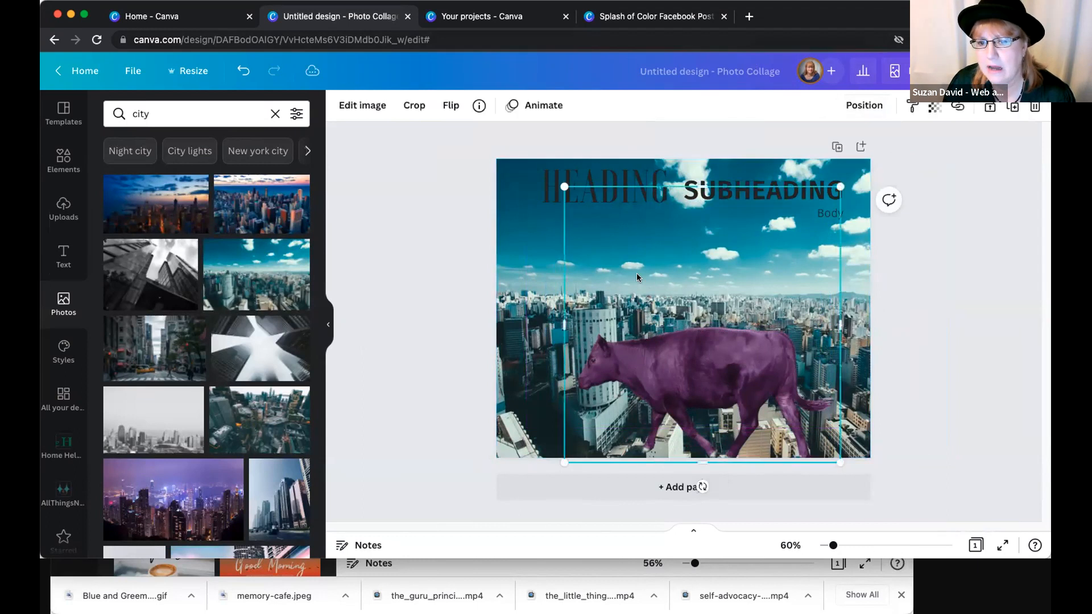
{"action": "left_click", "coordinate": [437, 334]}
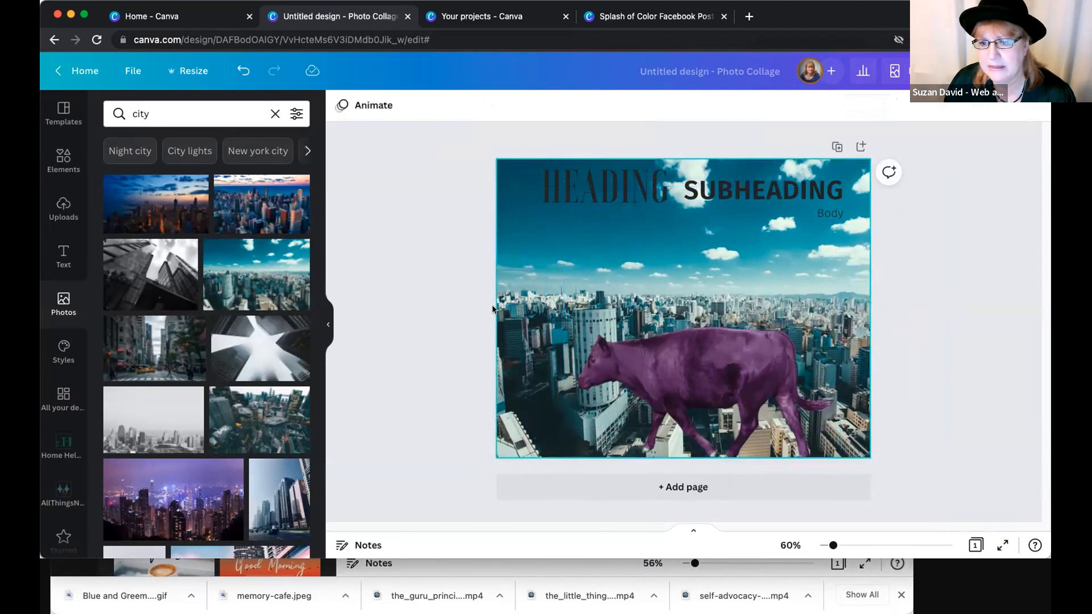
- Shift the purple cow to the right over the city background
{"action": "mouse_move", "coordinate": [724, 378]}
{"action": "left_mouse_down"}
{"action": "mouse_move", "coordinate": [735, 383]}
{"action": "mouse_move", "coordinate": [723, 366]}
{"action": "left_mouse_up"}
{"action": "left_click", "coordinate": [476, 358]}
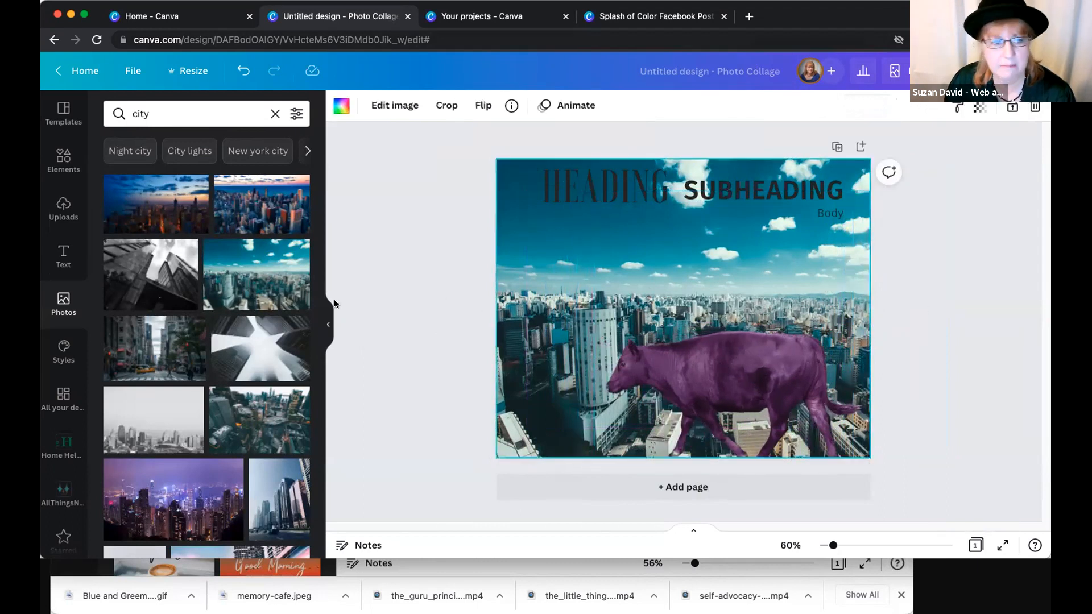
- Try the upward-looking black-and-white skyscraper photo, enlarged over the whole collage and sent to the back, and delete it again
{"action": "left_click", "coordinate": [276, 347]}
{"action": "left_click_drag", "start_coordinate": [592, 320], "coordinate": [562, 275]}
{"action": "left_click_drag", "start_coordinate": [851, 422], "coordinate": [944, 506]}
{"action": "left_click", "coordinate": [852, 109]}
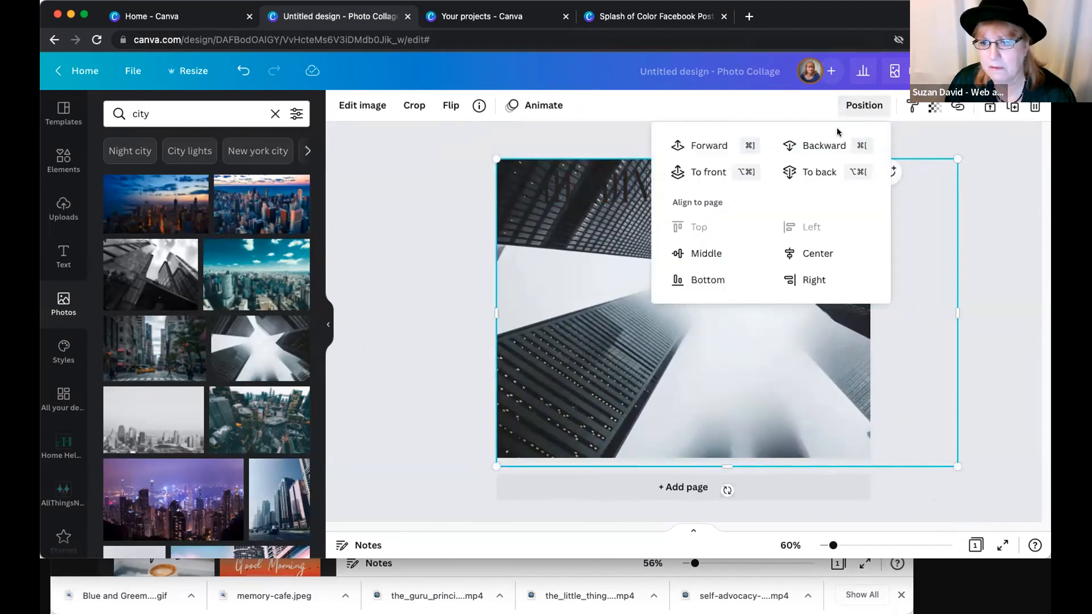
{"action": "left_click", "coordinate": [819, 171]}
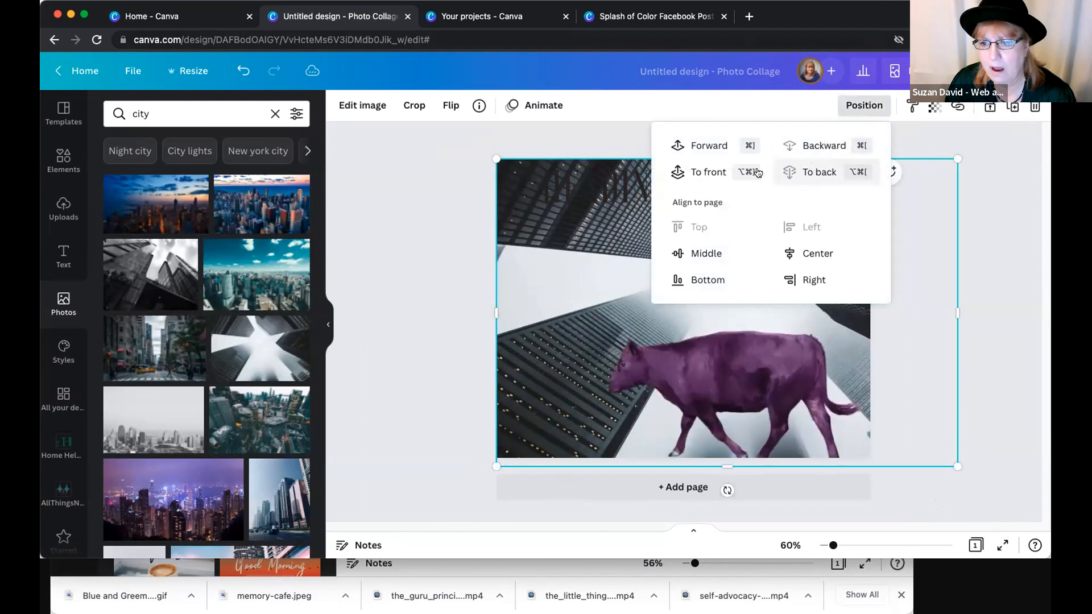
{"action": "left_click", "coordinate": [534, 248]}
{"action": "key", "text": "Delete"}
- Delete the teal city background photo and move the purple cow slightly left and up on the page
{"action": "left_click", "coordinate": [532, 269]}
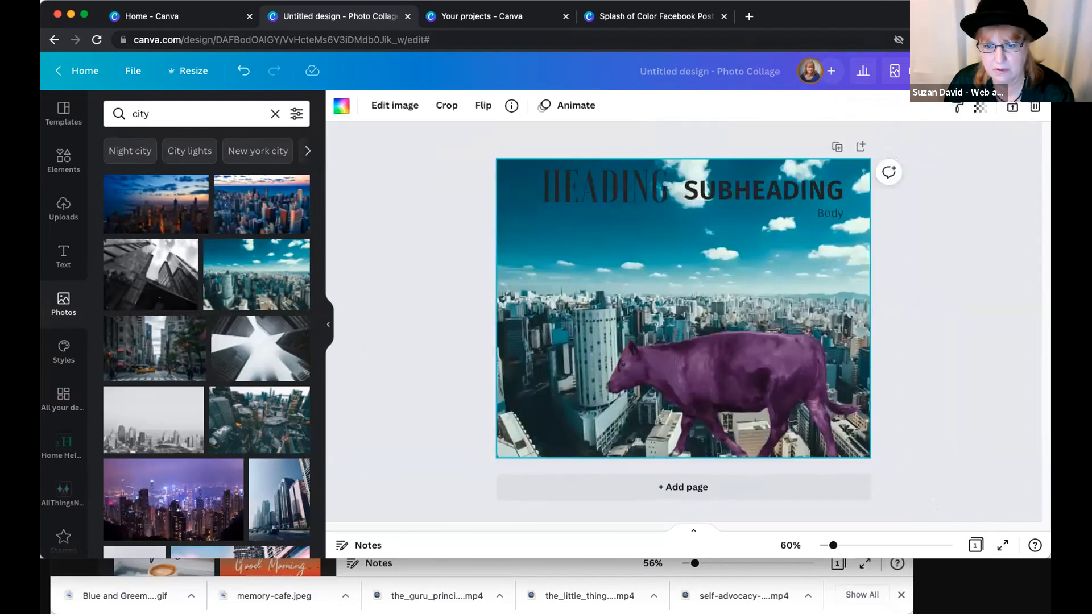
{"action": "key", "text": "Delete"}
{"action": "left_click", "coordinate": [705, 359]}
{"action": "left_click_drag", "start_coordinate": [706, 358], "coordinate": [702, 374]}
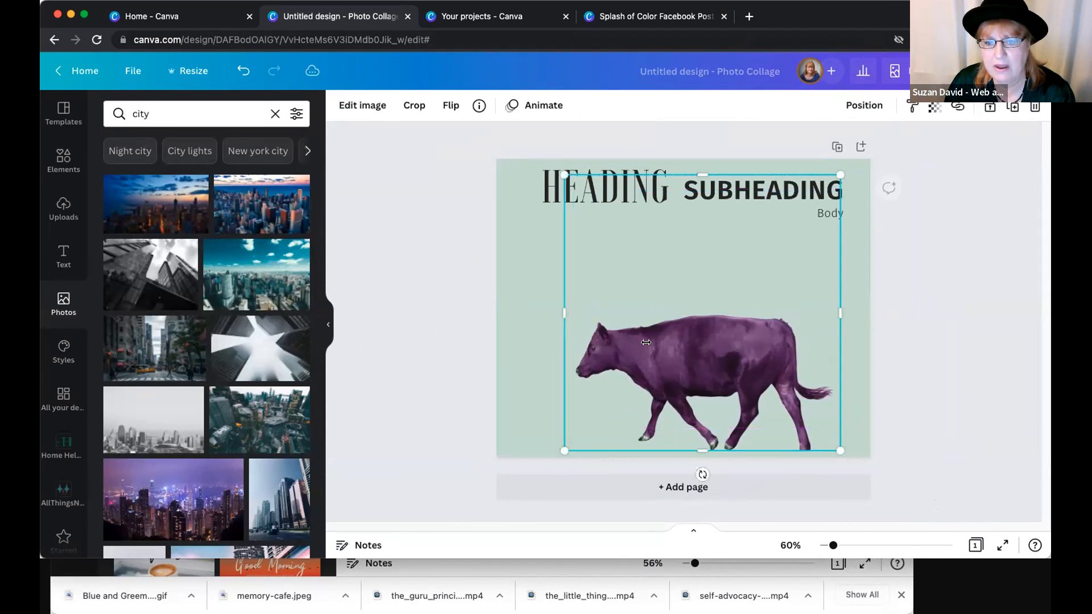
- Set the page background color to white from the logo colors
{"action": "left_click", "coordinate": [520, 285]}
{"action": "left_click", "coordinate": [342, 106]}
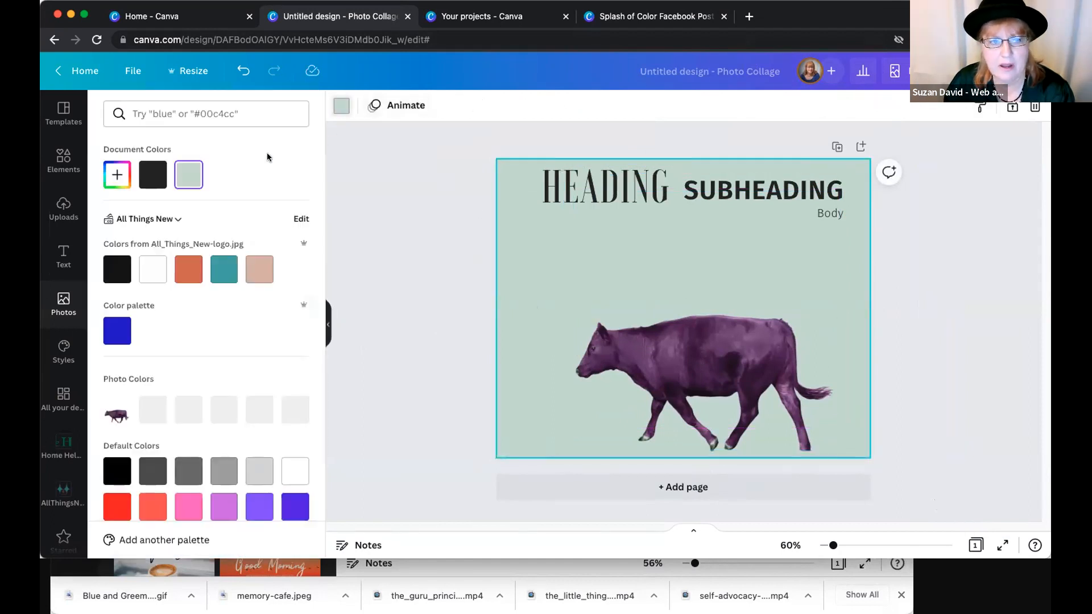
{"action": "left_click", "coordinate": [159, 262]}
- Move the purple cow up and to the left and enlarge it slightly
{"action": "left_click_drag", "start_coordinate": [683, 335], "coordinate": [649, 292]}
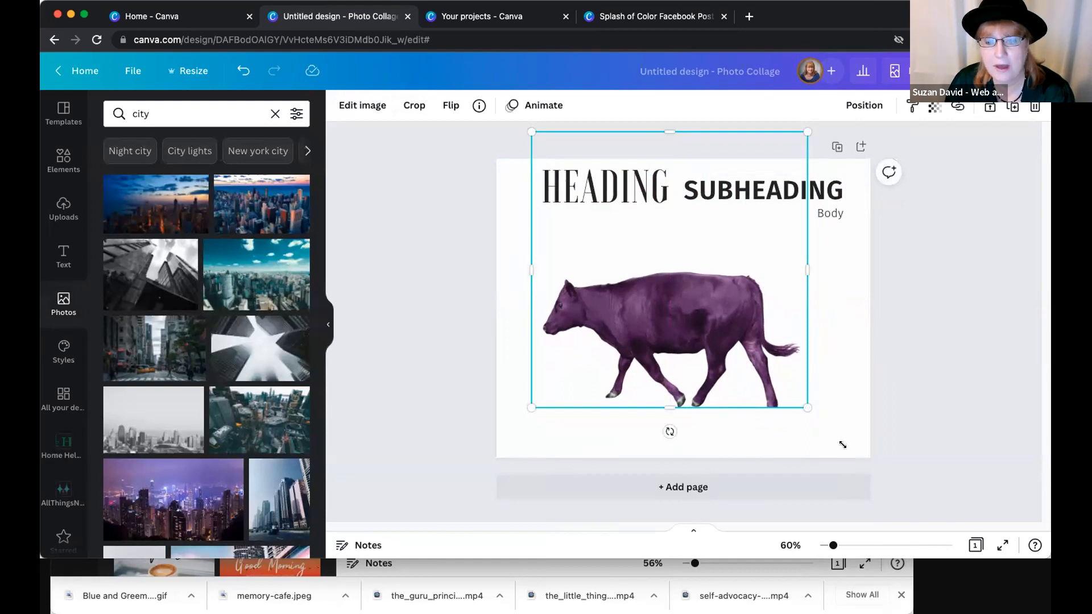
{"action": "left_click_drag", "start_coordinate": [808, 408], "coordinate": [843, 444]}
{"action": "left_click", "coordinate": [491, 275]}
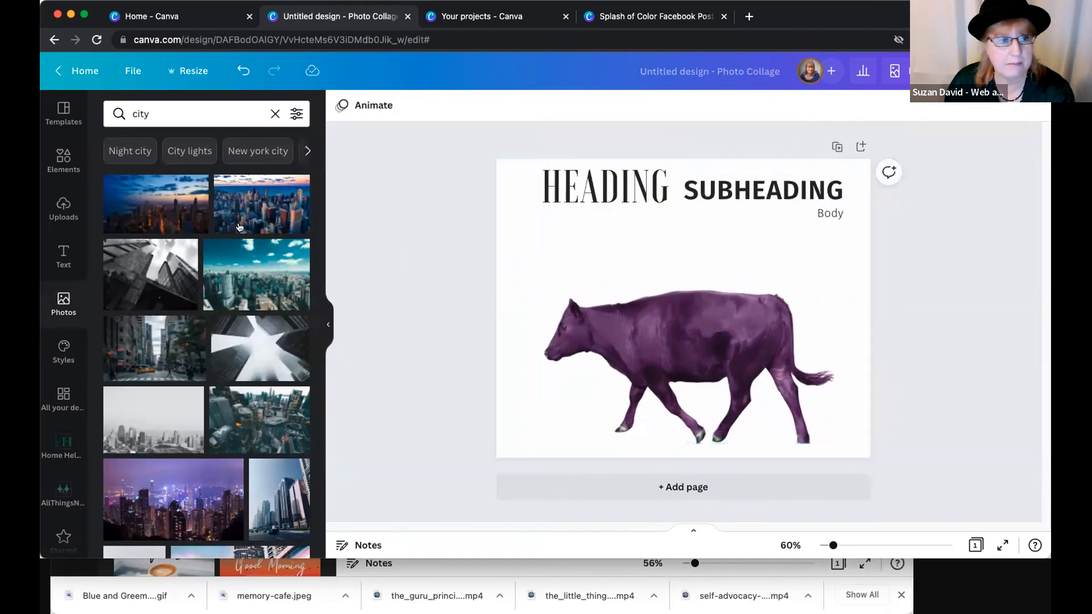
- Add the uploaded photo of the three smiling people and enlarge it to cover the whole page
{"action": "left_click", "coordinate": [64, 206]}
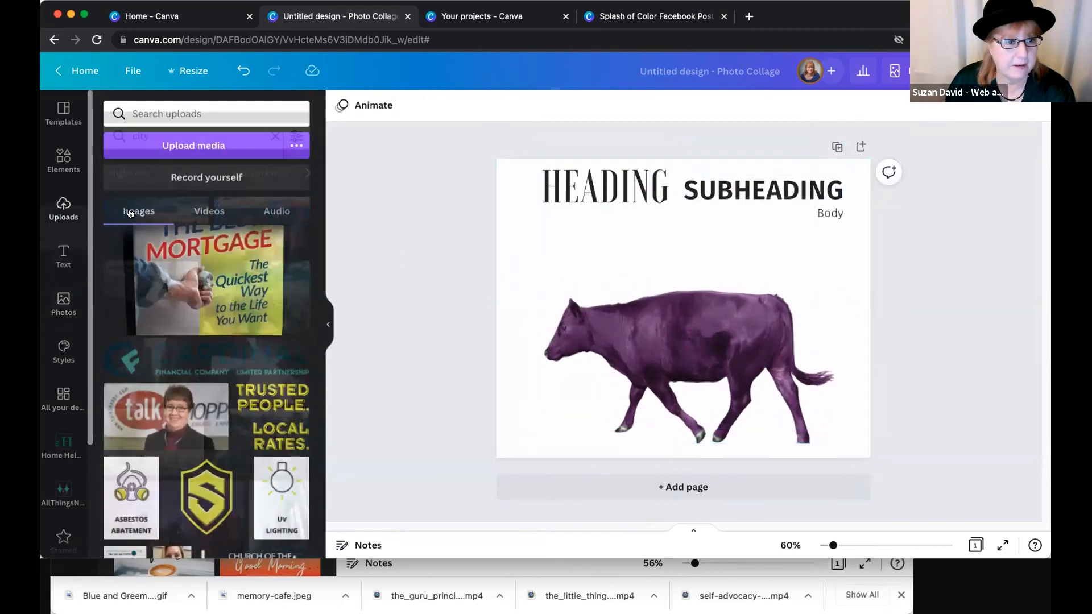
{"action": "scroll", "coordinate": [191, 258], "scroll_direction": "down", "scroll_amount": 5}
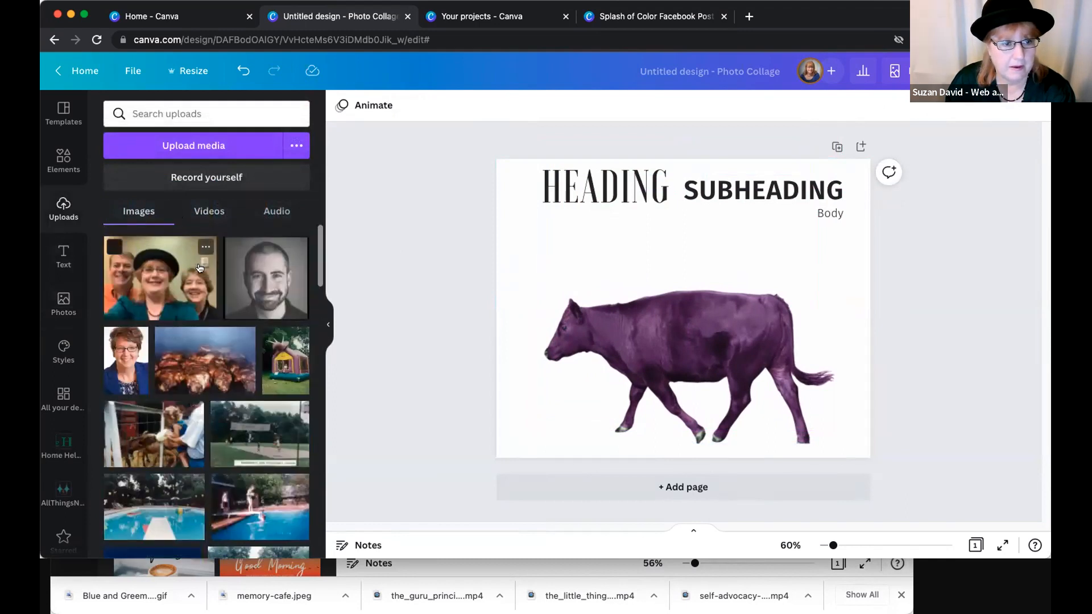
{"action": "left_click", "coordinate": [199, 268]}
{"action": "left_click_drag", "start_coordinate": [786, 402], "coordinate": [731, 297]}
{"action": "left_click_drag", "start_coordinate": [778, 370], "coordinate": [890, 460]}
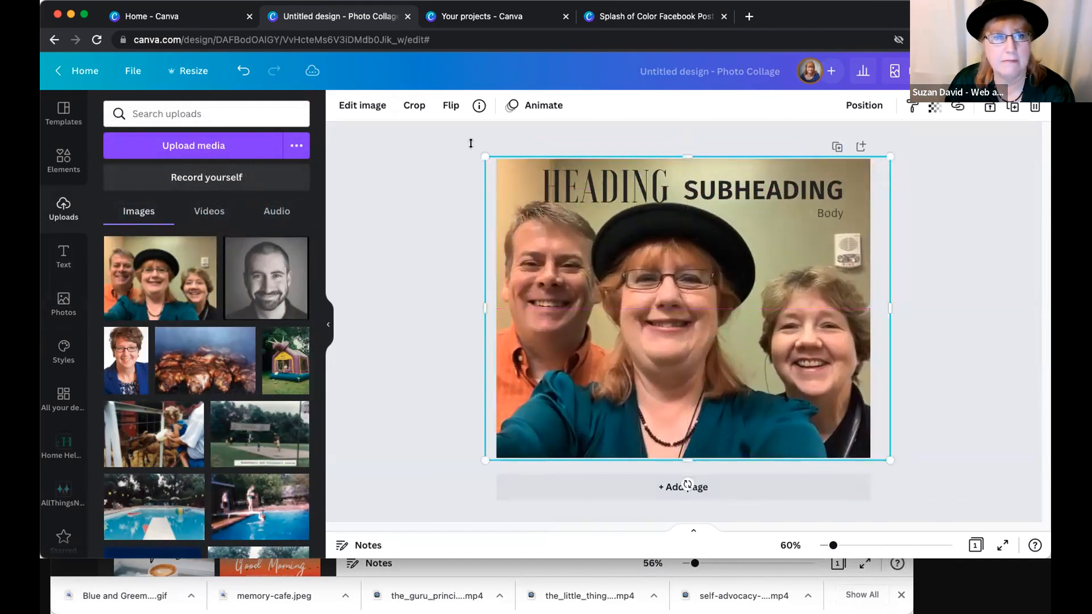
- Try to remove the background of the group photo with the Background Remover
{"action": "left_click", "coordinate": [363, 106]}
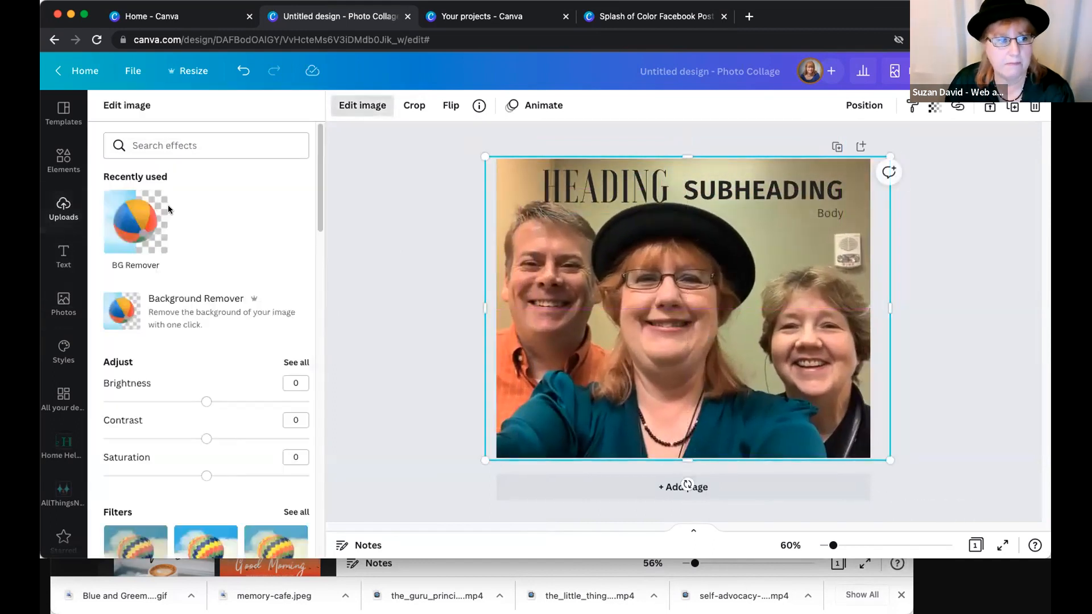
{"action": "left_click", "coordinate": [167, 206]}
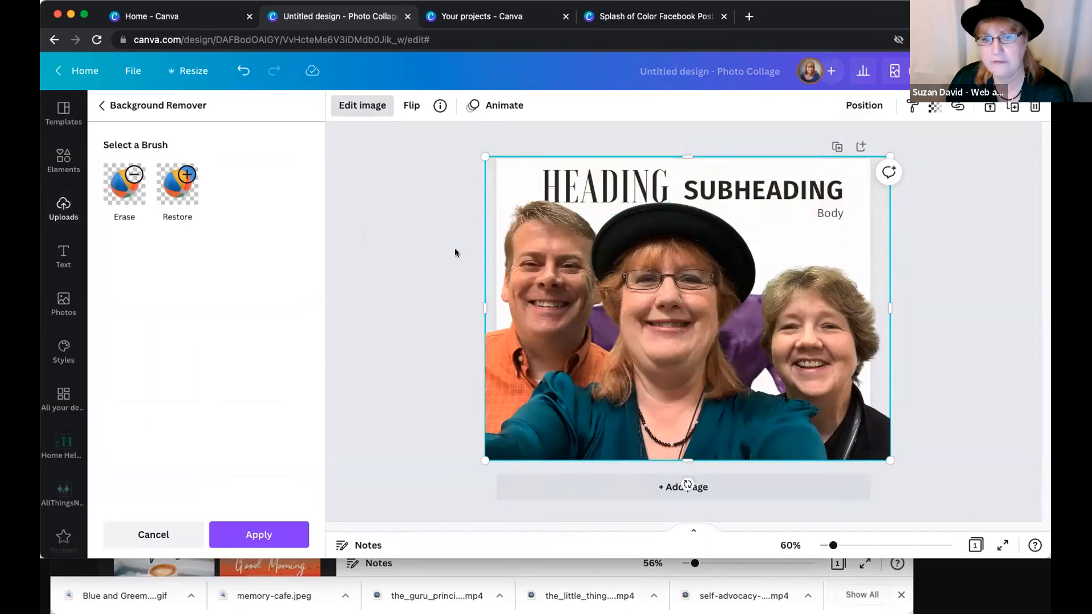
- Send the group photo to the back and move the purple cow down to the page's bottom edge
{"action": "left_click", "coordinate": [864, 106]}
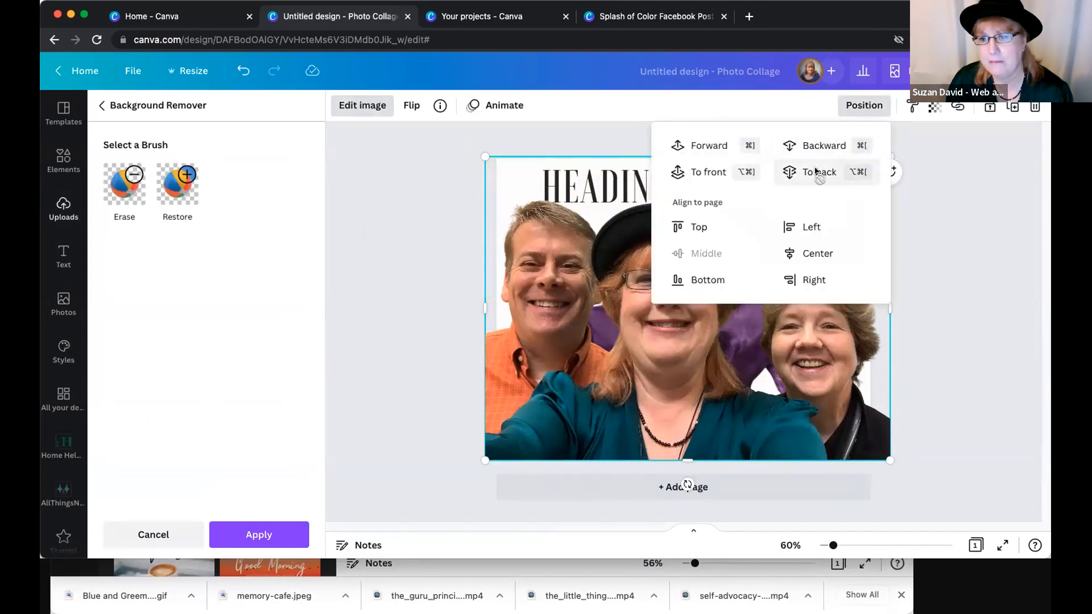
{"action": "left_click", "coordinate": [955, 220]}
{"action": "left_click_drag", "start_coordinate": [791, 283], "coordinate": [808, 346]}
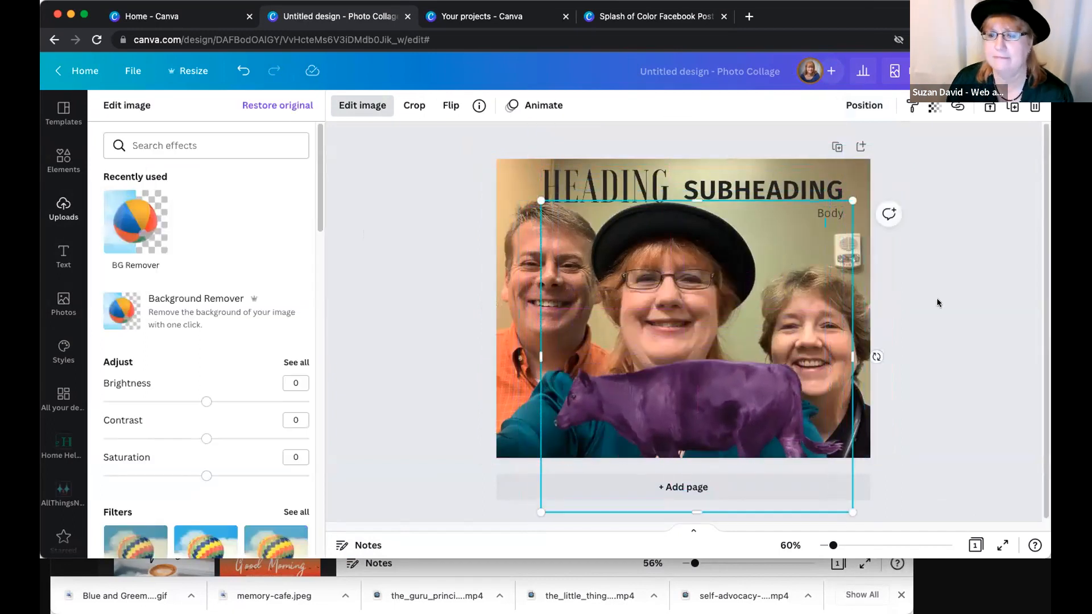
- Reposition the group photo within the page background, shifting it slightly to the right and up
{"action": "left_click", "coordinate": [779, 270]}
{"action": "left_click", "coordinate": [763, 190]}
{"action": "left_click", "coordinate": [518, 208]}
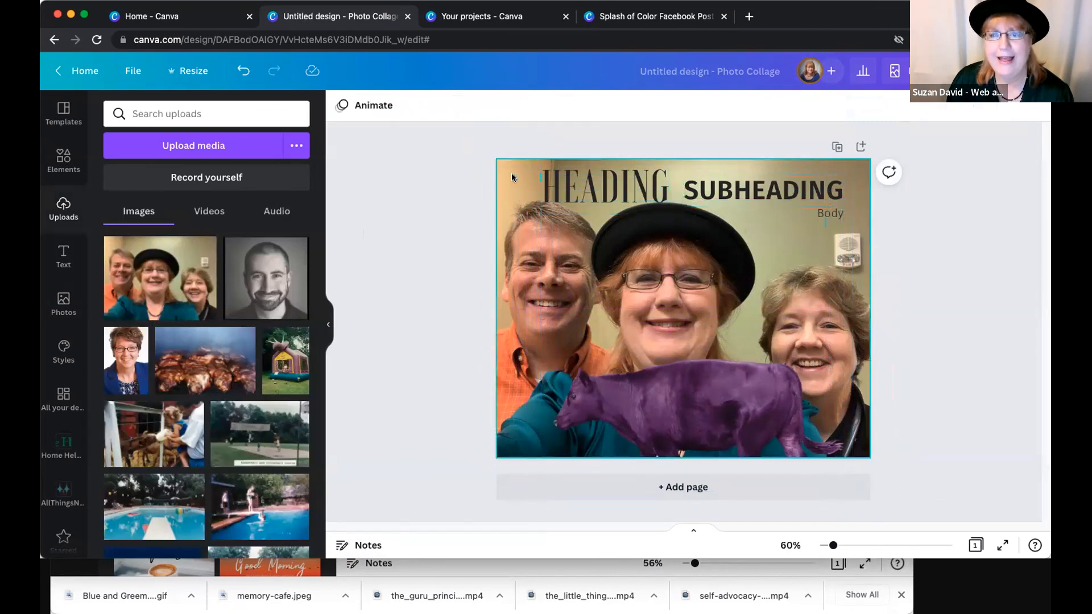
{"action": "double_click", "coordinate": [512, 175]}
{"action": "left_click_drag", "start_coordinate": [515, 168], "coordinate": [516, 165]}
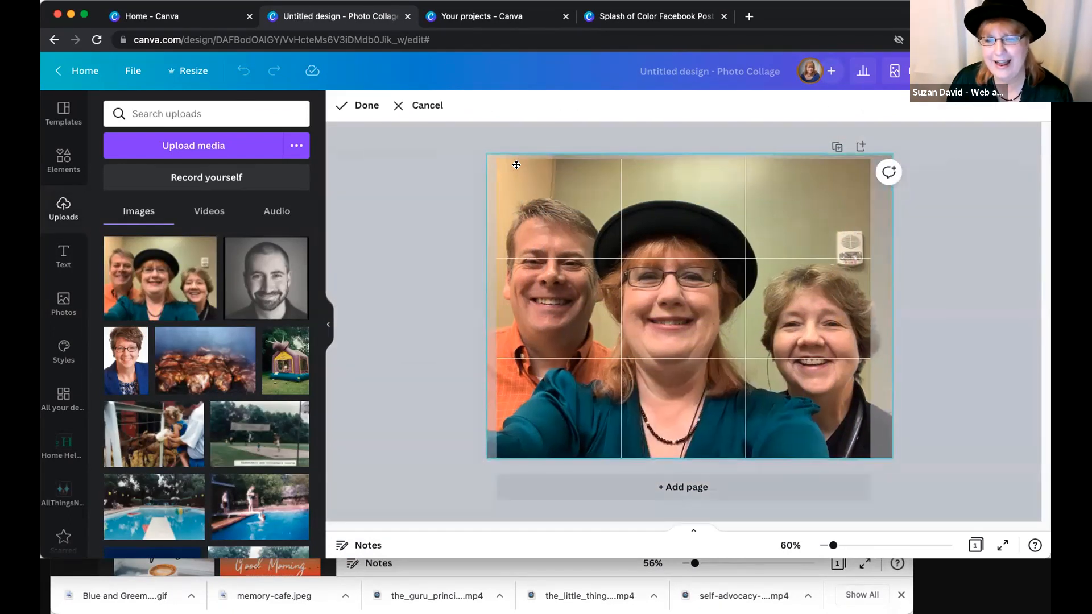
{"action": "left_click_drag", "start_coordinate": [676, 251], "coordinate": [820, 250]}
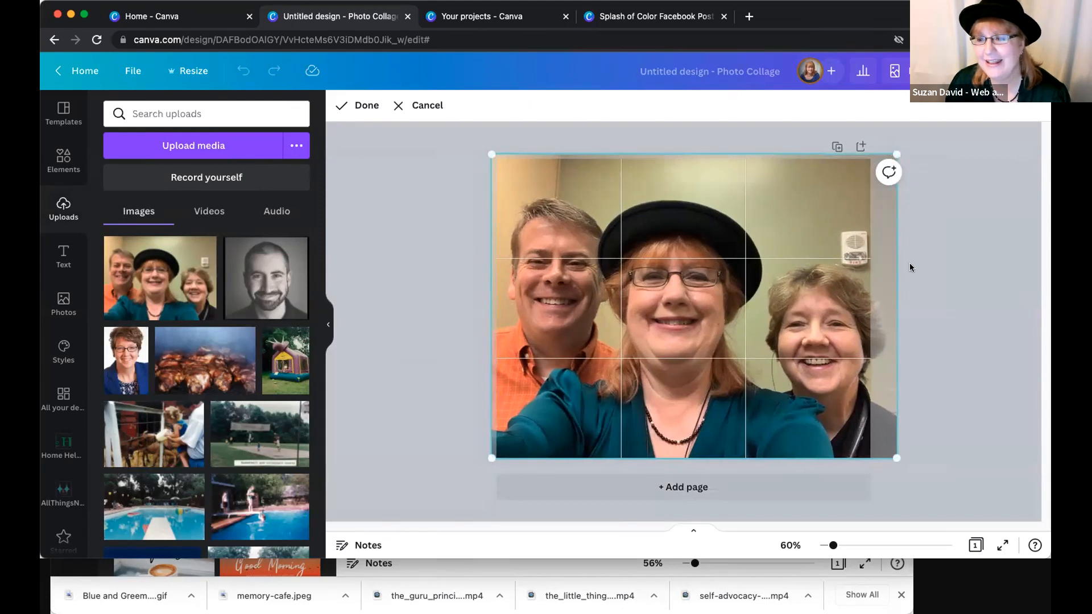
{"action": "left_click", "coordinate": [954, 267]}
- Shrink the purple cow to about half its size and move it below the subheading text
{"action": "left_click_drag", "start_coordinate": [651, 428], "coordinate": [640, 394]}
{"action": "left_click_drag", "start_coordinate": [821, 181], "coordinate": [709, 300]}
{"action": "left_click_drag", "start_coordinate": [632, 395], "coordinate": [794, 206]}
{"action": "right_click", "coordinate": [794, 206]}
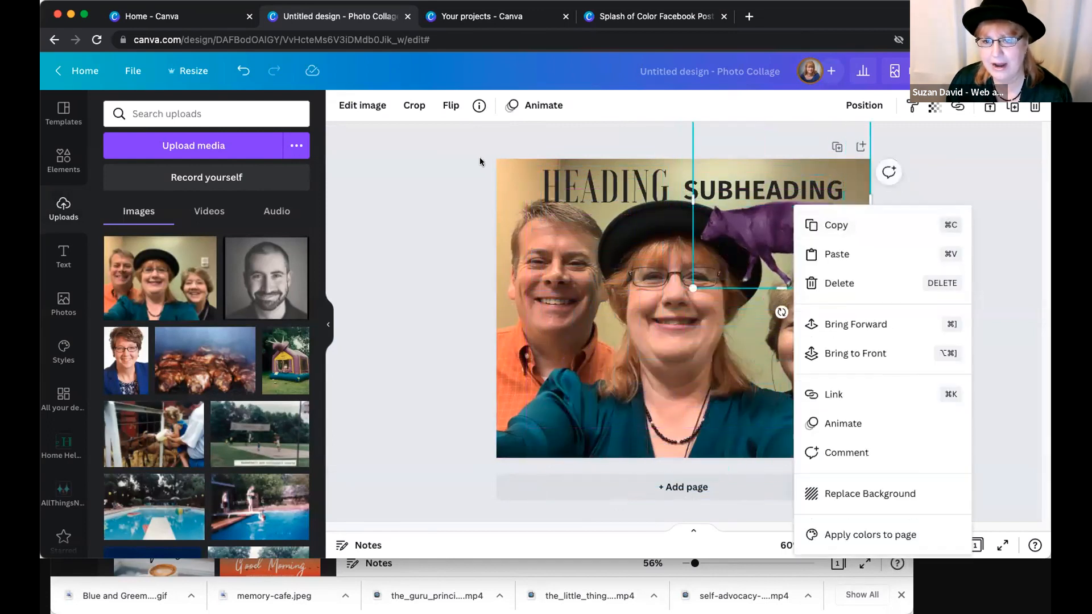
{"action": "left_click", "coordinate": [480, 157]}
- Try the purple cow over the middle person's face and place it on the head of the person on the right
{"action": "mouse_move", "coordinate": [711, 296]}
{"action": "left_mouse_down"}
{"action": "mouse_move", "coordinate": [712, 310]}
{"action": "mouse_move", "coordinate": [717, 276]}
{"action": "left_mouse_up"}
{"action": "left_click_drag", "start_coordinate": [785, 225], "coordinate": [698, 251]}
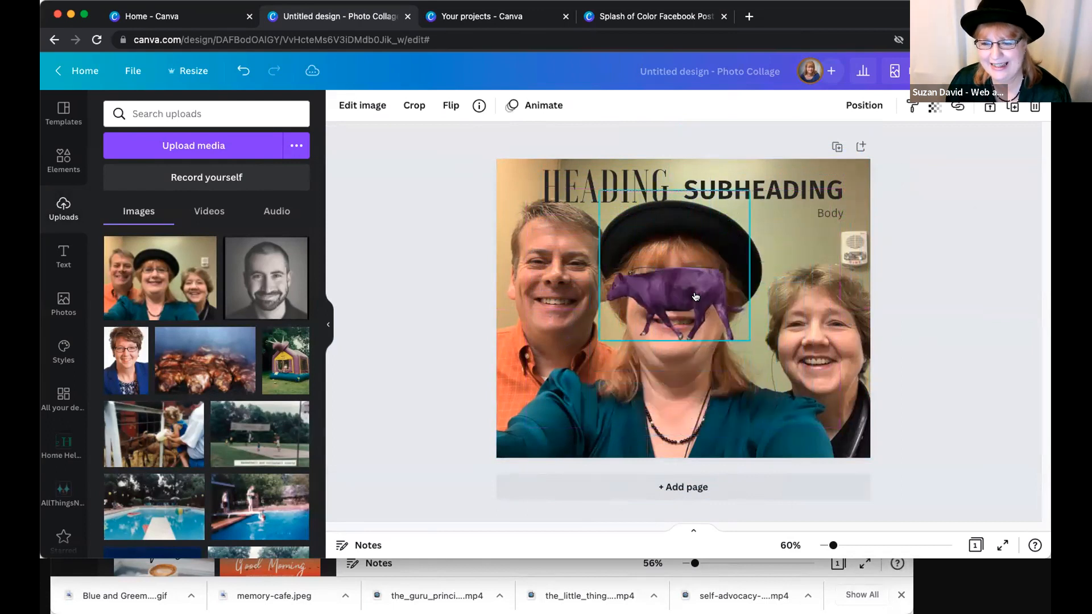
{"action": "right_click", "coordinate": [699, 251]}
{"action": "left_click", "coordinate": [454, 364]}
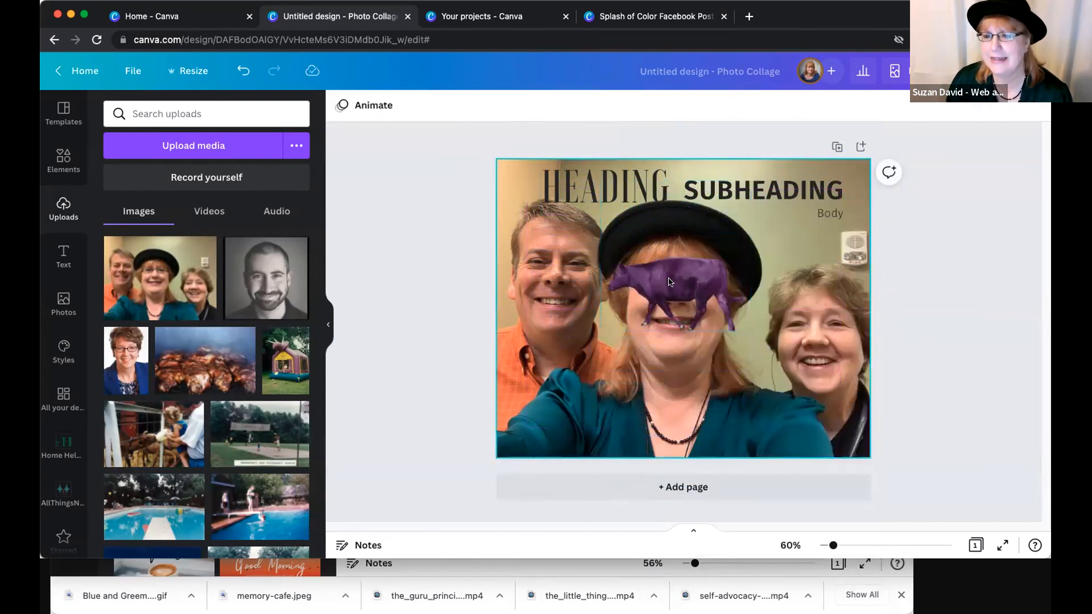
{"action": "left_click_drag", "start_coordinate": [670, 281], "coordinate": [796, 223]}
{"action": "left_click", "coordinate": [901, 292]}
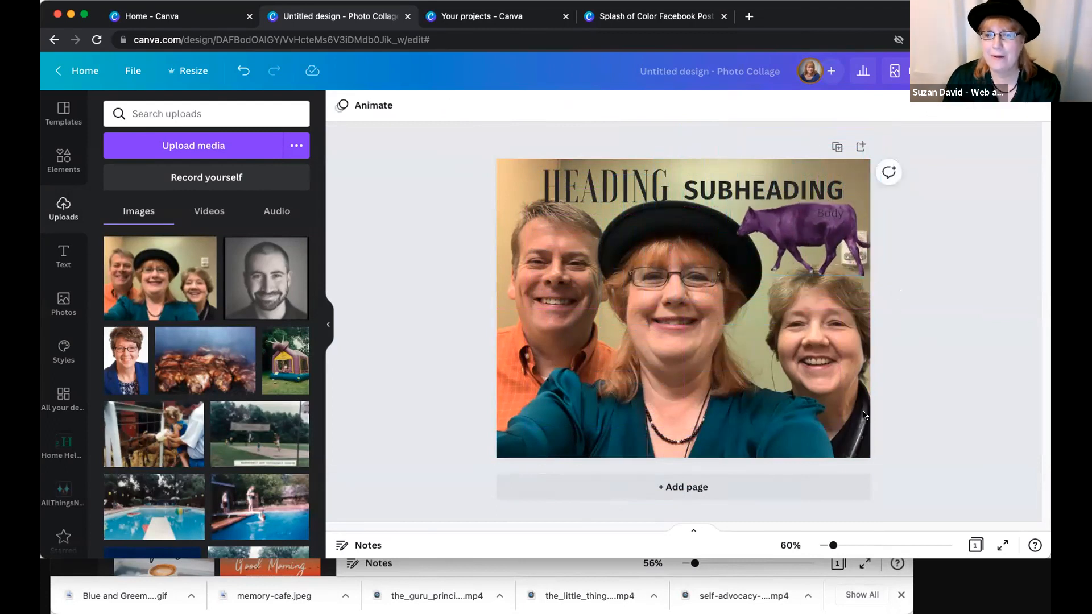
- Delete the heading, subheading and body text from the collage
{"action": "left_click", "coordinate": [593, 188]}
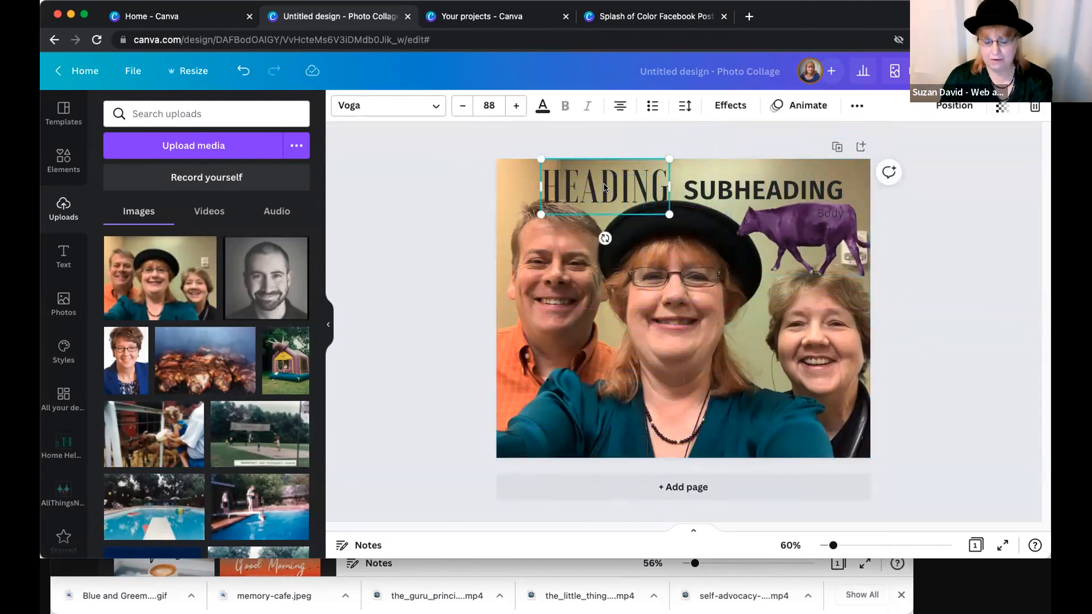
{"action": "key", "text": "Delete"}
{"action": "left_click", "coordinate": [774, 192]}
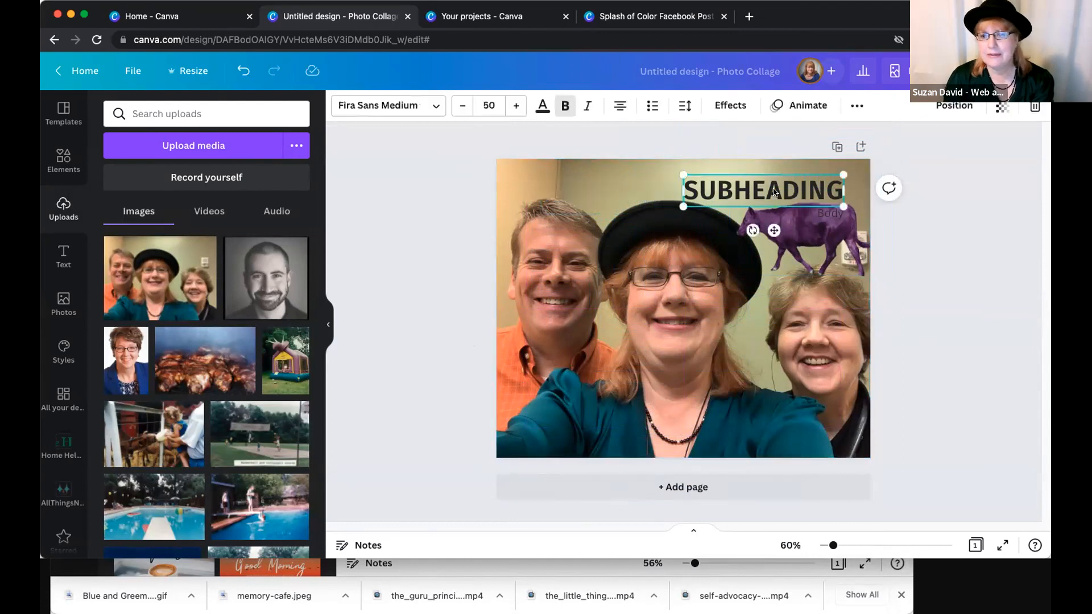
{"action": "key", "text": "Delete"}
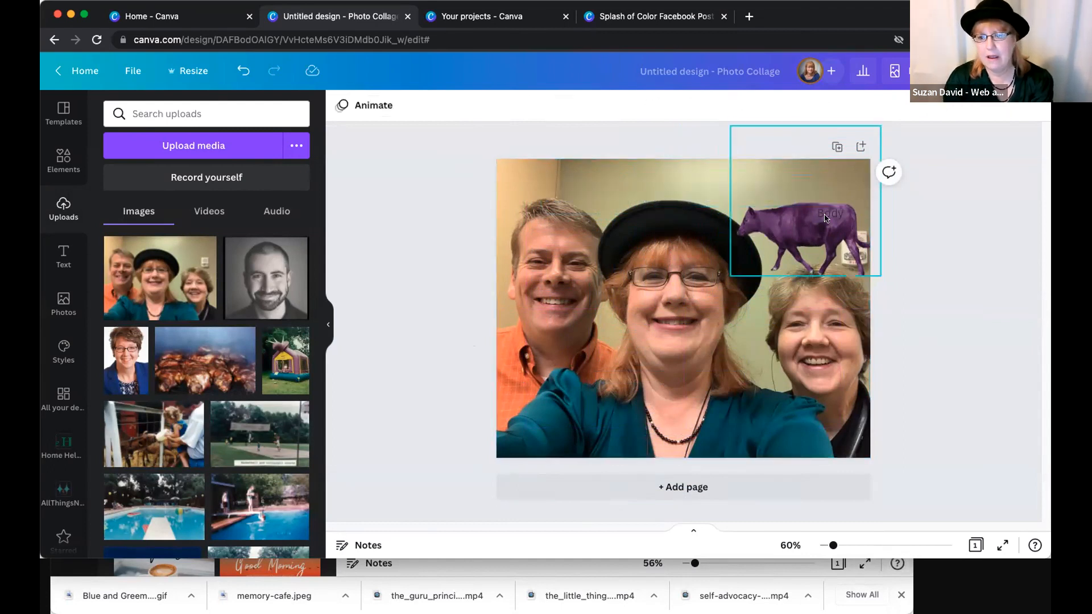
{"action": "left_click", "coordinate": [826, 218]}
{"action": "key", "text": "Delete"}
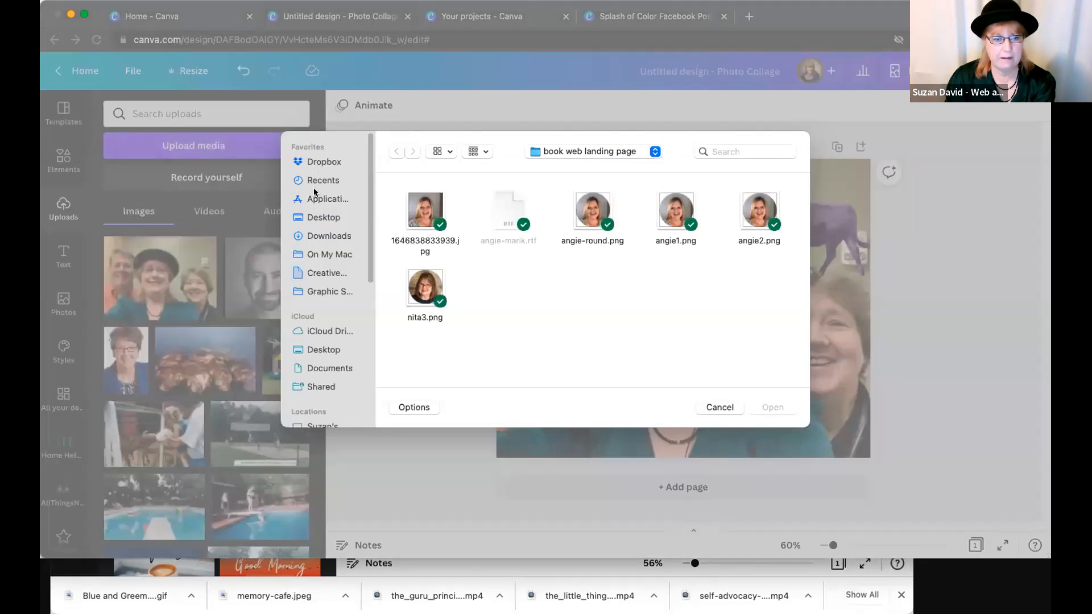
- Upload talkbubble-sm.png and TALK-SHOPPE-LOGO-FINAL.png from the Desktop folder
{"action": "left_click", "coordinate": [427, 211]}
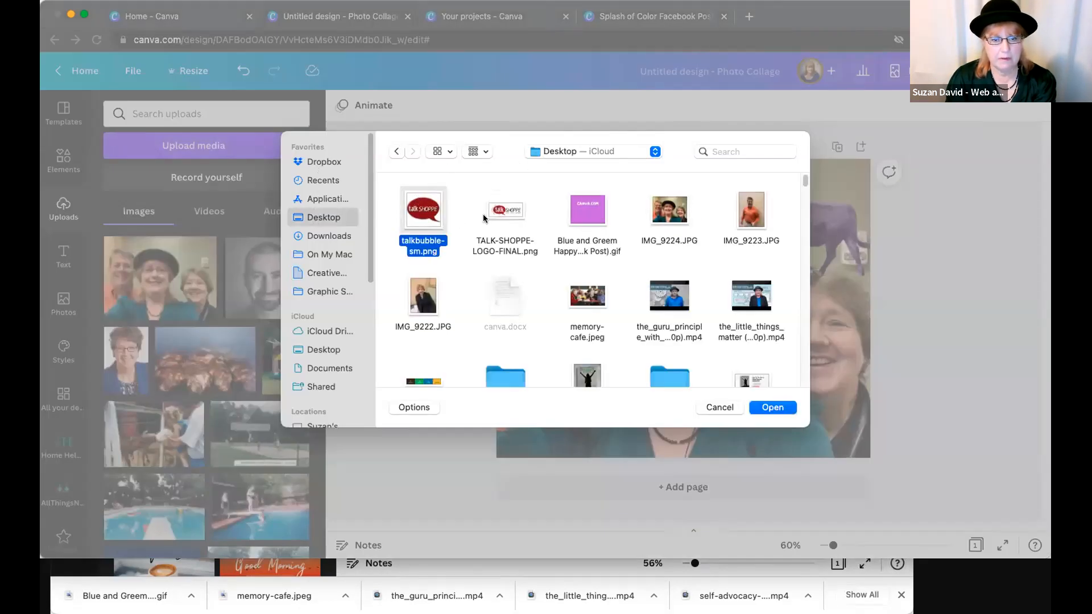
{"action": "left_click", "coordinate": [504, 210], "text": "super"}
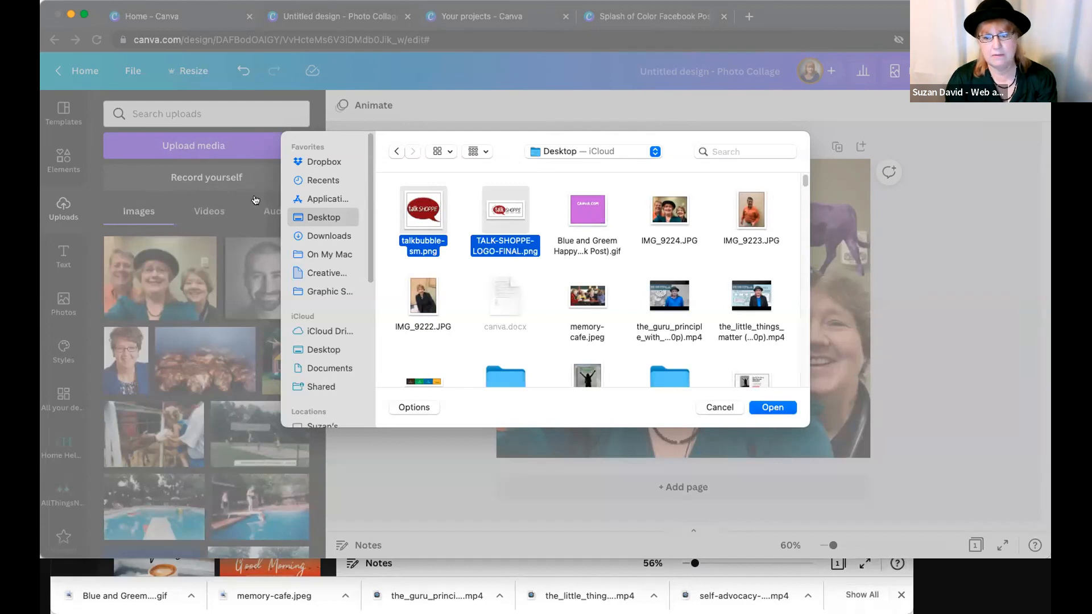
{"action": "key", "text": "Return"}
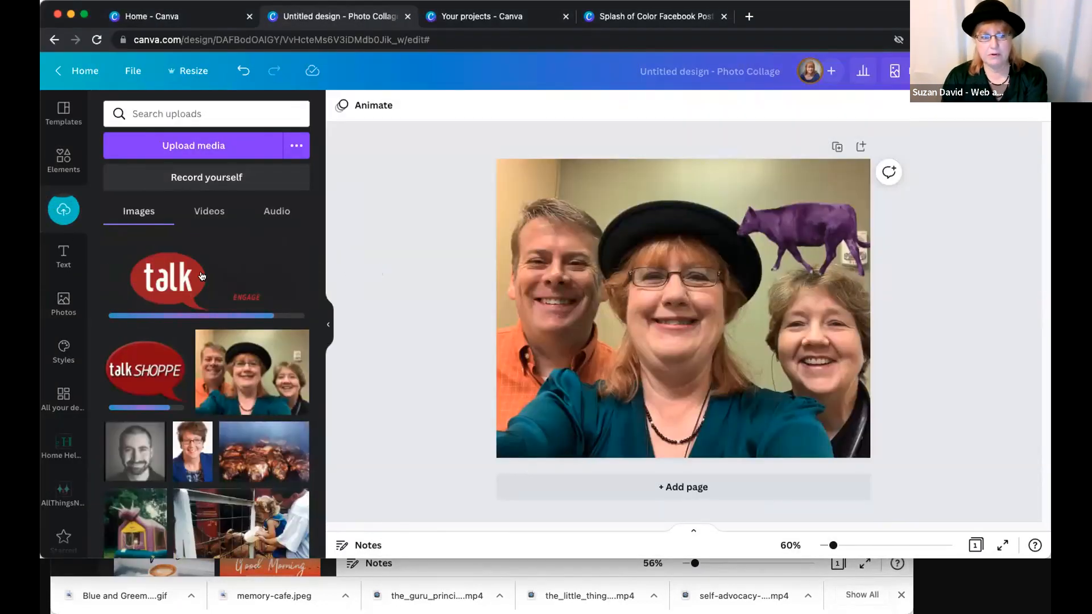
- Add the wide Talk Shoppe logo with the tagline to the collage's upper left area
{"action": "left_click", "coordinate": [145, 370]}
{"action": "left_click_drag", "start_coordinate": [620, 298], "coordinate": [549, 178]}
- Detach the group photo from the page background
{"action": "left_click", "coordinate": [609, 322]}
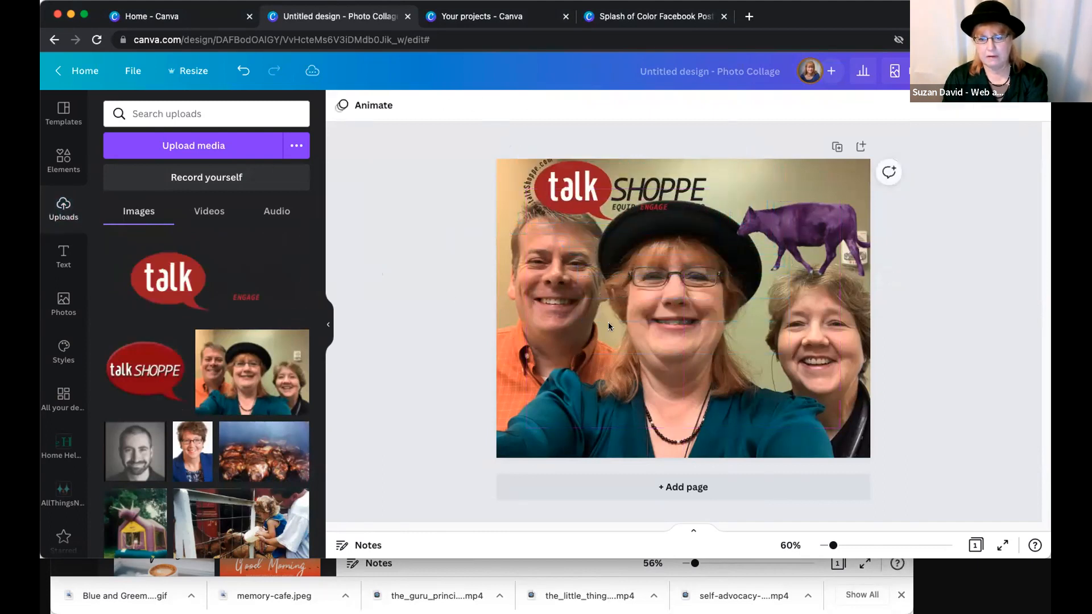
{"action": "double_click", "coordinate": [644, 328]}
{"action": "right_click", "coordinate": [653, 320]}
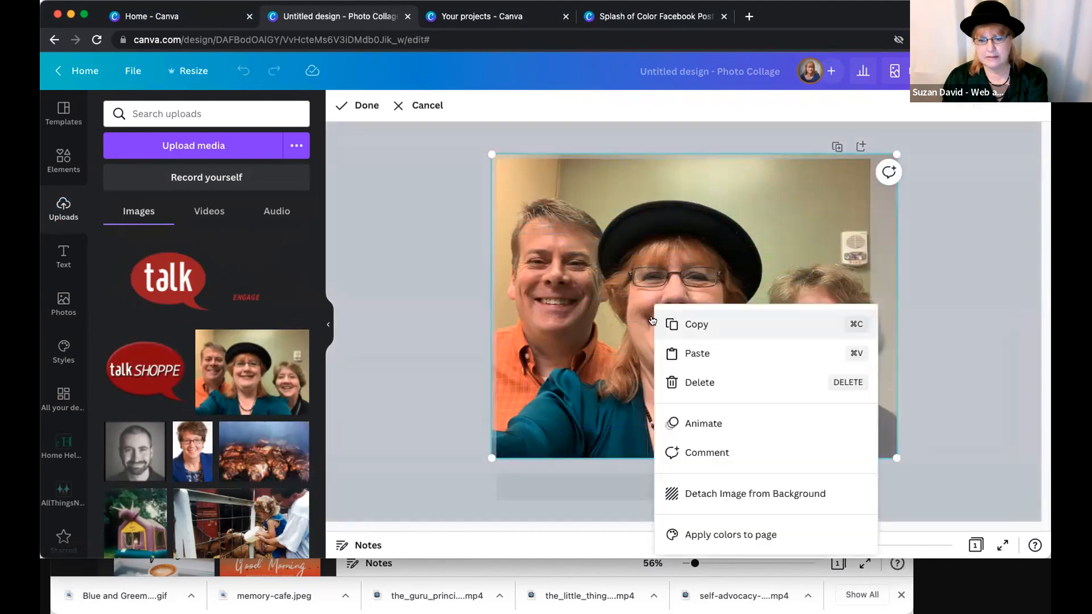
{"action": "left_click", "coordinate": [701, 494]}
- Shrink the group photo and place it low on the page, with the wide logo in the page's top-left corner above it
{"action": "left_click_drag", "start_coordinate": [628, 352], "coordinate": [619, 423]}
{"action": "left_click", "coordinate": [583, 234]}
{"action": "left_click_drag", "start_coordinate": [582, 240], "coordinate": [582, 241]}
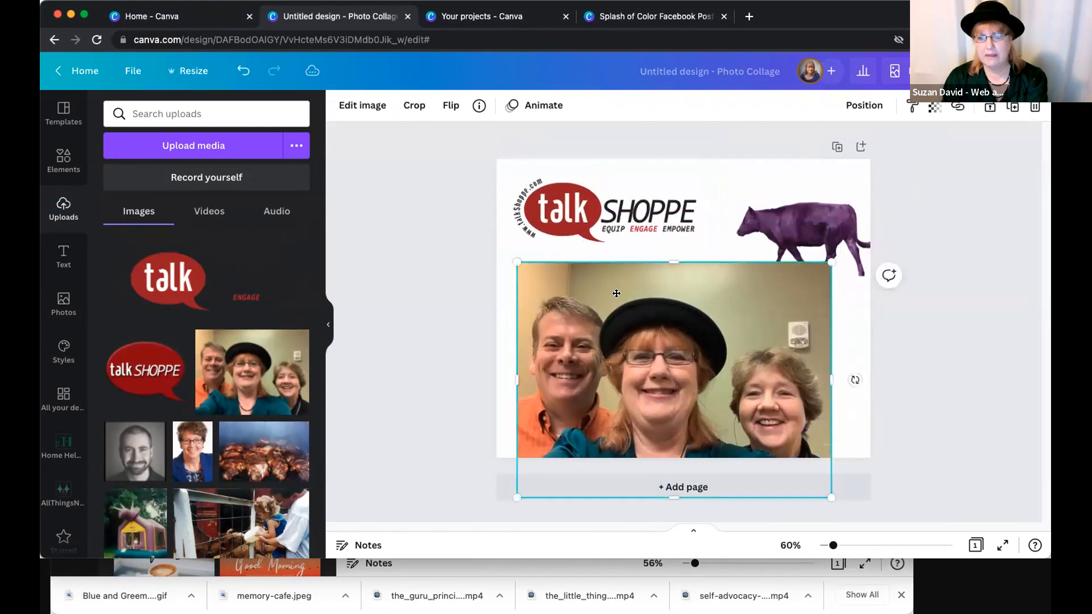
{"action": "left_click_drag", "start_coordinate": [614, 283], "coordinate": [616, 294]}
{"action": "left_click_drag", "start_coordinate": [613, 212], "coordinate": [613, 206]}
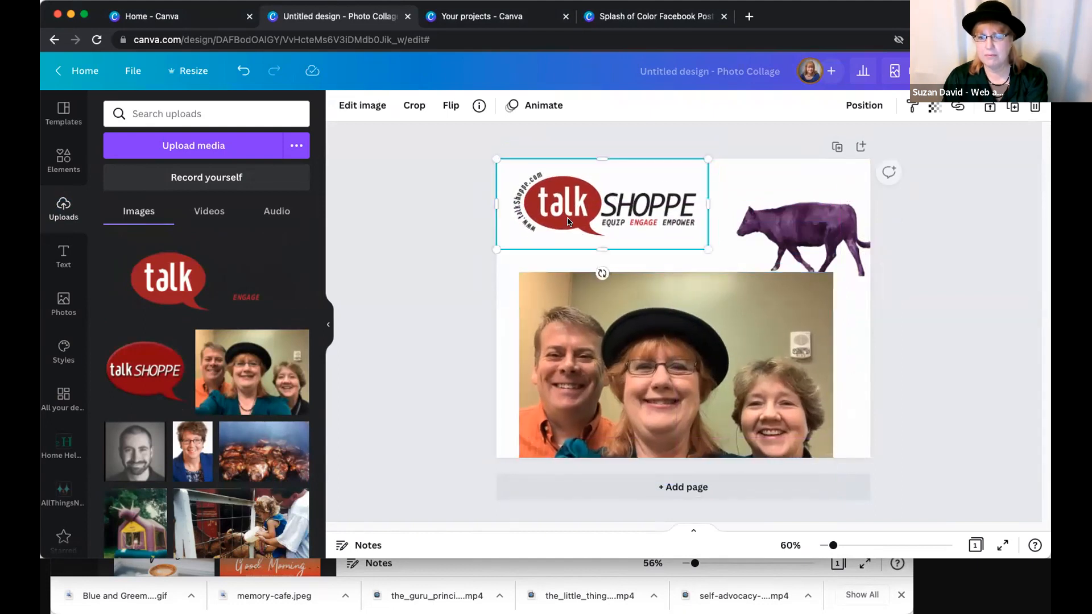
{"action": "left_click", "coordinate": [376, 257]}
- Try the Talk Shoppe speech-bubble logo without the tagline over the purple cow, and remove it from the page
{"action": "left_click", "coordinate": [132, 349]}
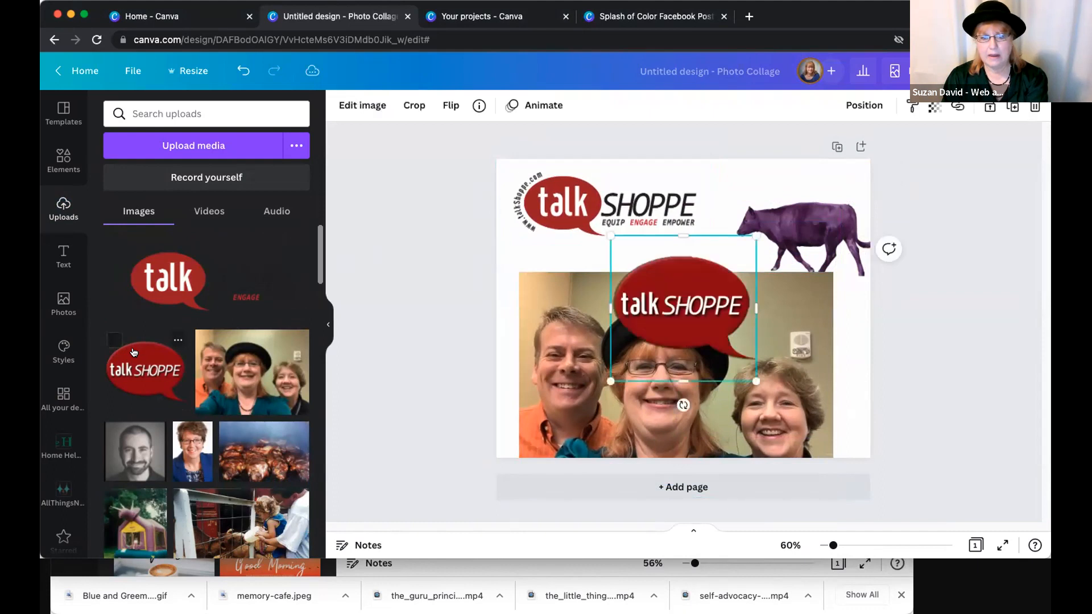
{"action": "left_click_drag", "start_coordinate": [671, 294], "coordinate": [766, 191]}
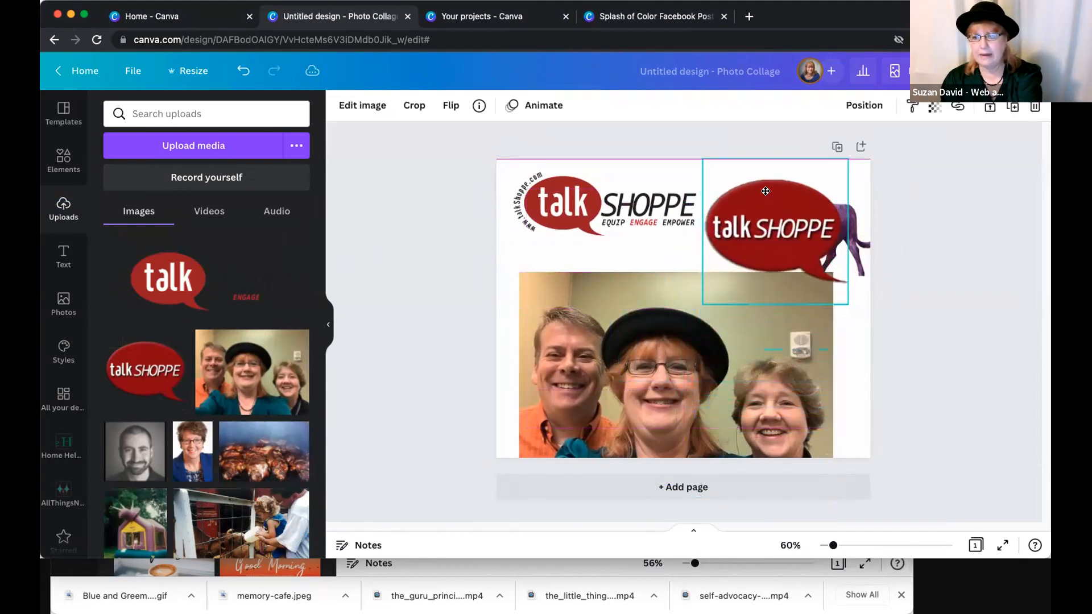
{"action": "key", "text": "Delete"}
- Move the purple cow up beside the wide logo and shift the group photo up and right beneath them
{"action": "left_click_drag", "start_coordinate": [783, 229], "coordinate": [767, 208]}
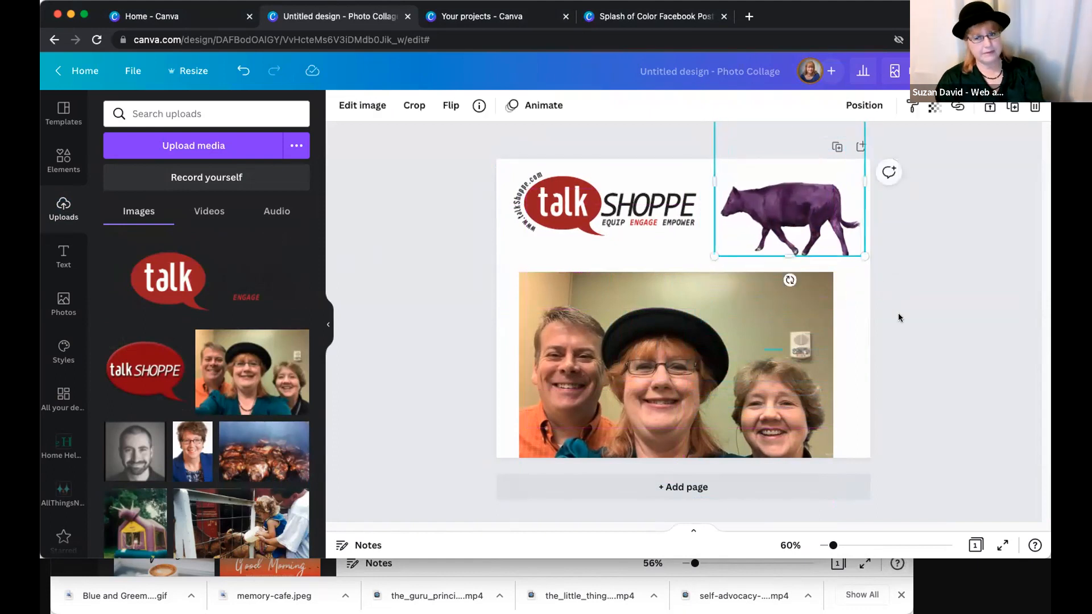
{"action": "left_click_drag", "start_coordinate": [749, 316], "coordinate": [765, 305]}
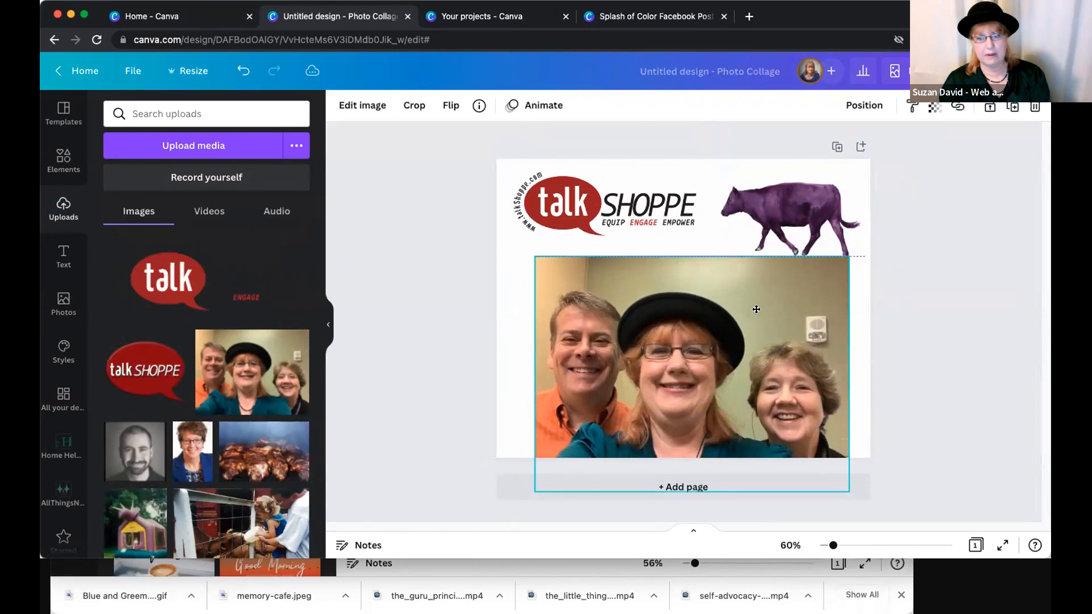
{"action": "left_click_drag", "start_coordinate": [681, 353], "coordinate": [677, 345]}
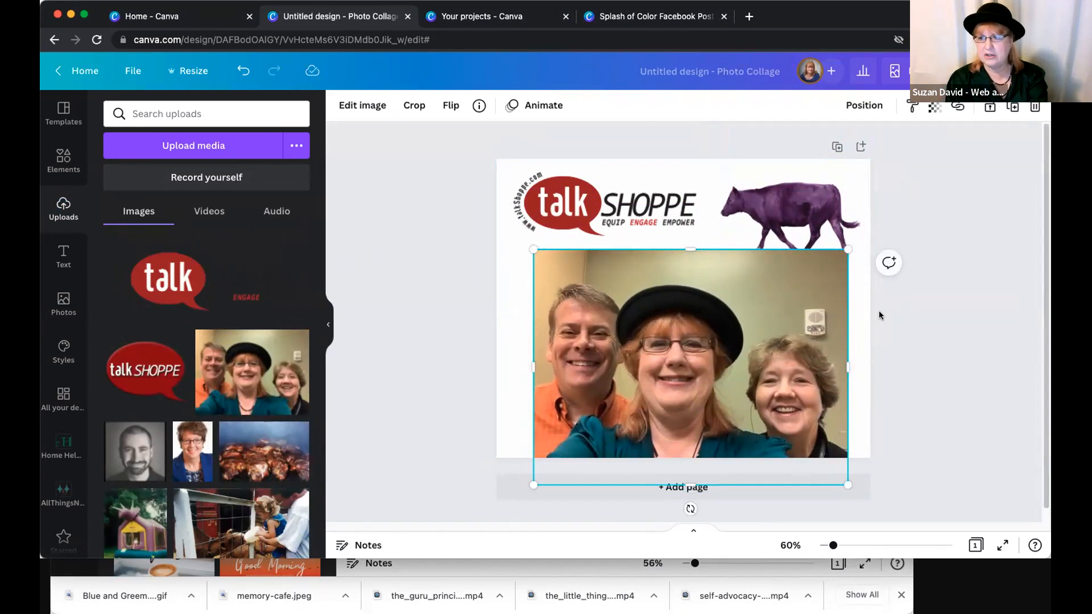
{"action": "left_click", "coordinate": [344, 330]}
{"action": "left_click", "coordinate": [569, 365]}
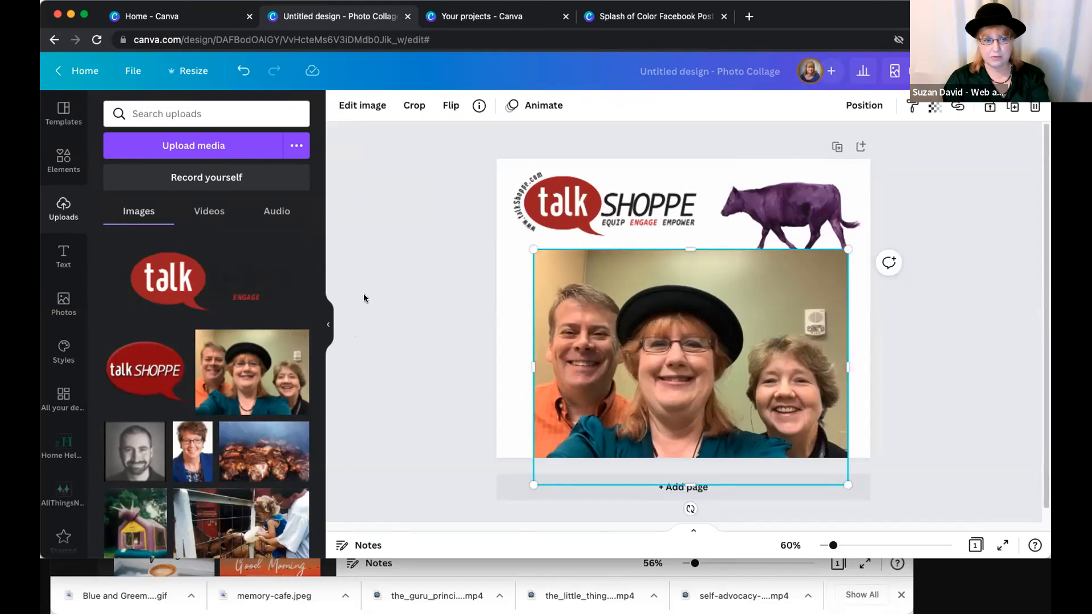
{"action": "left_click", "coordinate": [297, 240]}
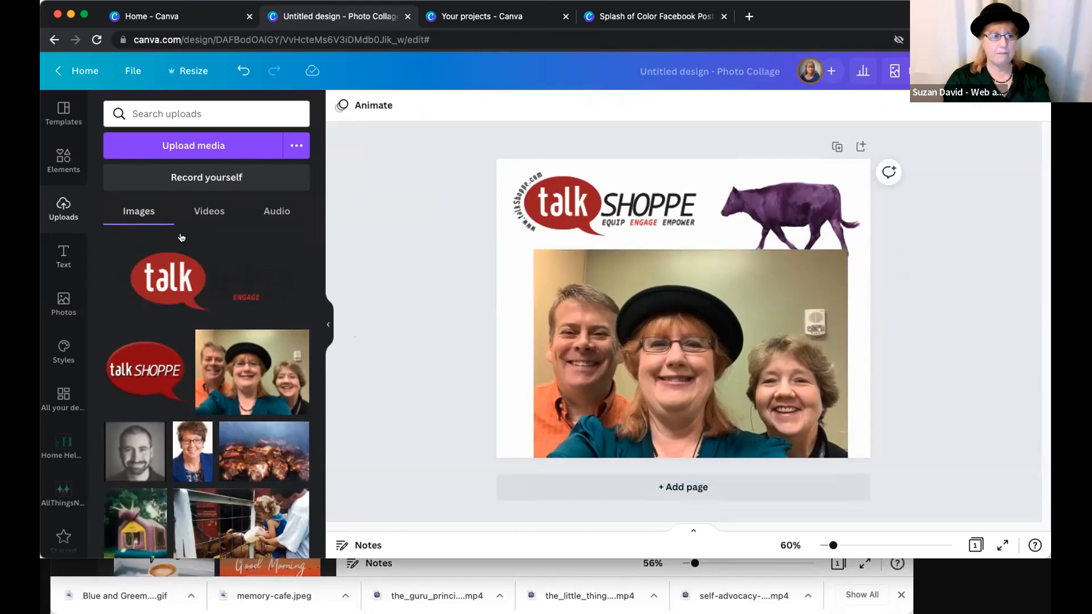
- Add the multicolored HEY! word sticker, shrink it, tilt it upward and place it in the page's lower-left corner
{"action": "left_click", "coordinate": [61, 161]}
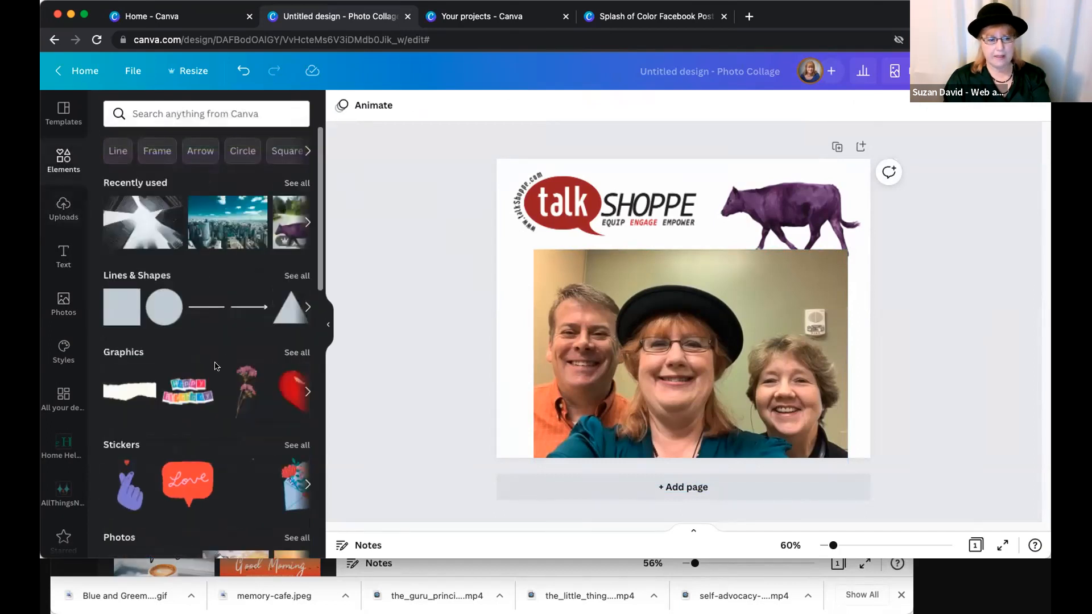
{"action": "scroll", "coordinate": [164, 375], "scroll_direction": "down", "scroll_amount": 2}
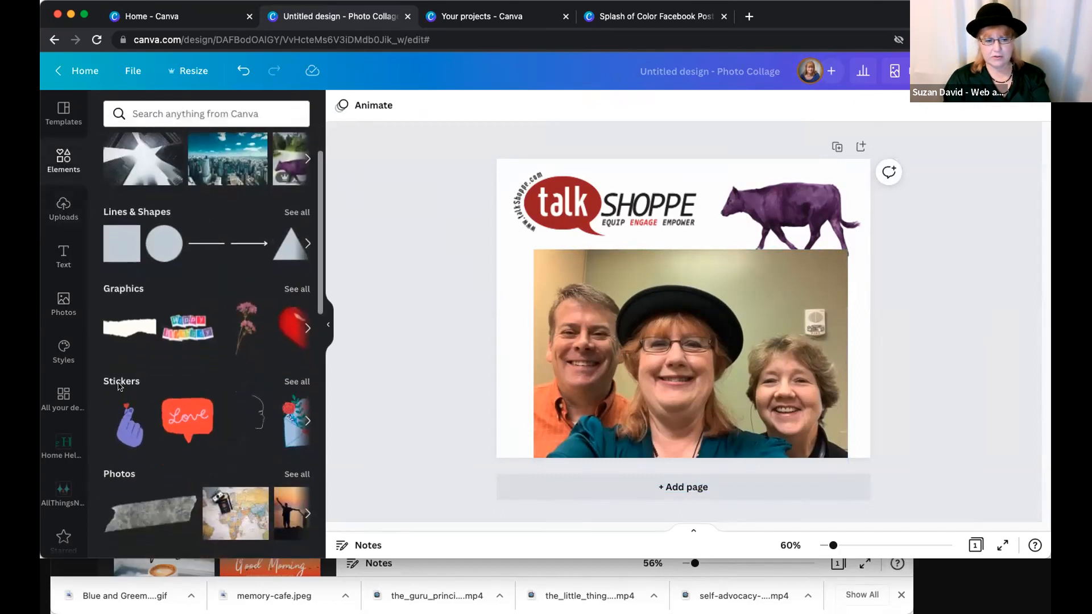
{"action": "left_click", "coordinate": [120, 387]}
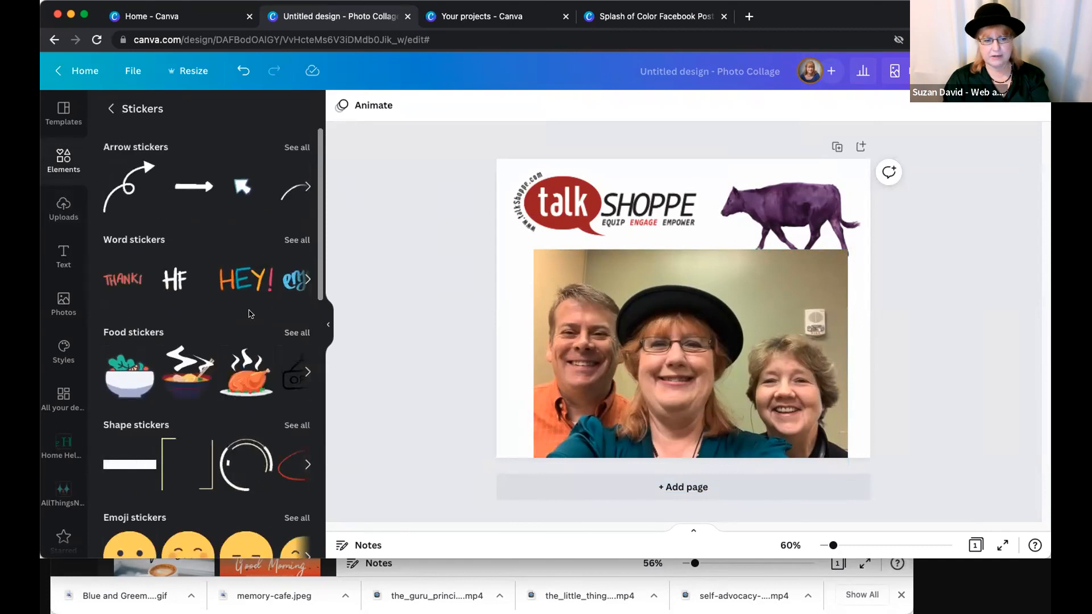
{"action": "left_click", "coordinate": [246, 279]}
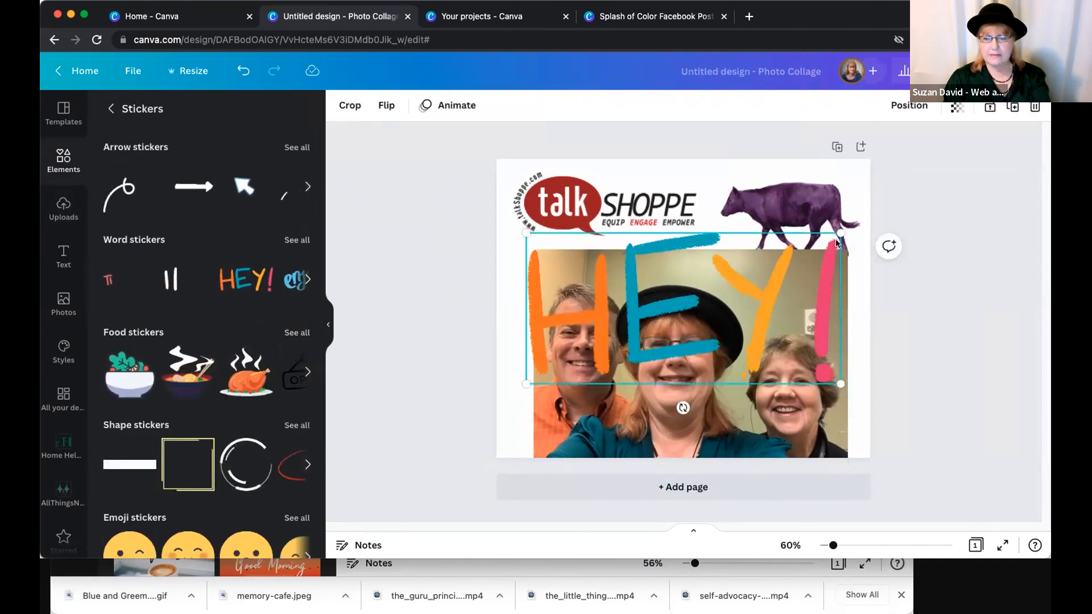
{"action": "left_click_drag", "start_coordinate": [841, 233], "coordinate": [664, 318]}
{"action": "left_click_drag", "start_coordinate": [588, 363], "coordinate": [578, 433]}
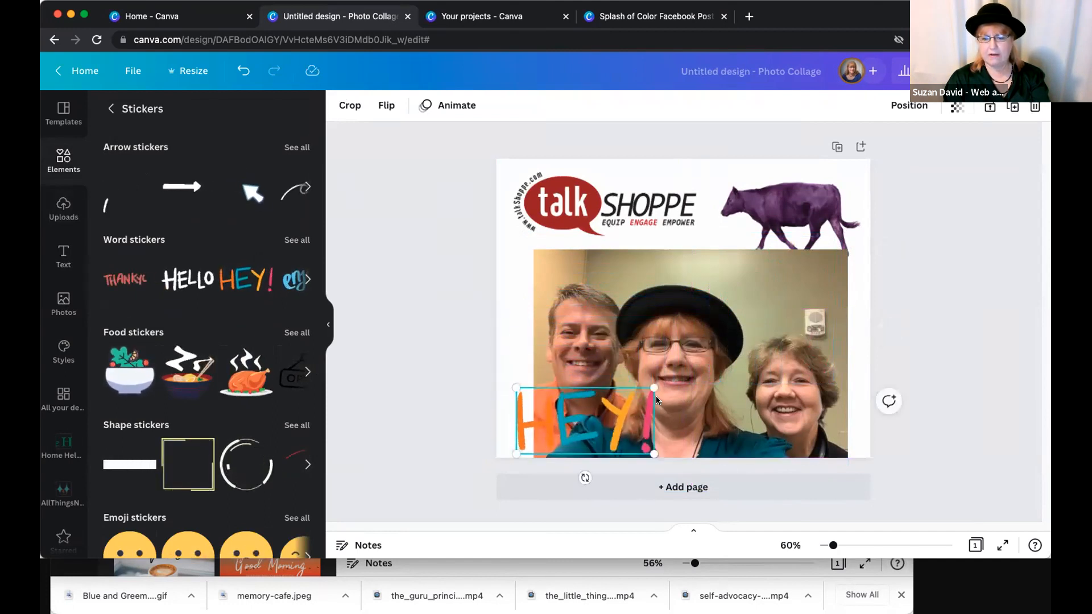
{"action": "left_click_drag", "start_coordinate": [655, 391], "coordinate": [636, 398]}
{"action": "left_click_drag", "start_coordinate": [578, 479], "coordinate": [596, 476]}
- Remove the group photo and rearrange the page with an enlarged purple cow in the middle and the wide logo centered above it
{"action": "left_click_drag", "start_coordinate": [618, 390], "coordinate": [636, 326]}
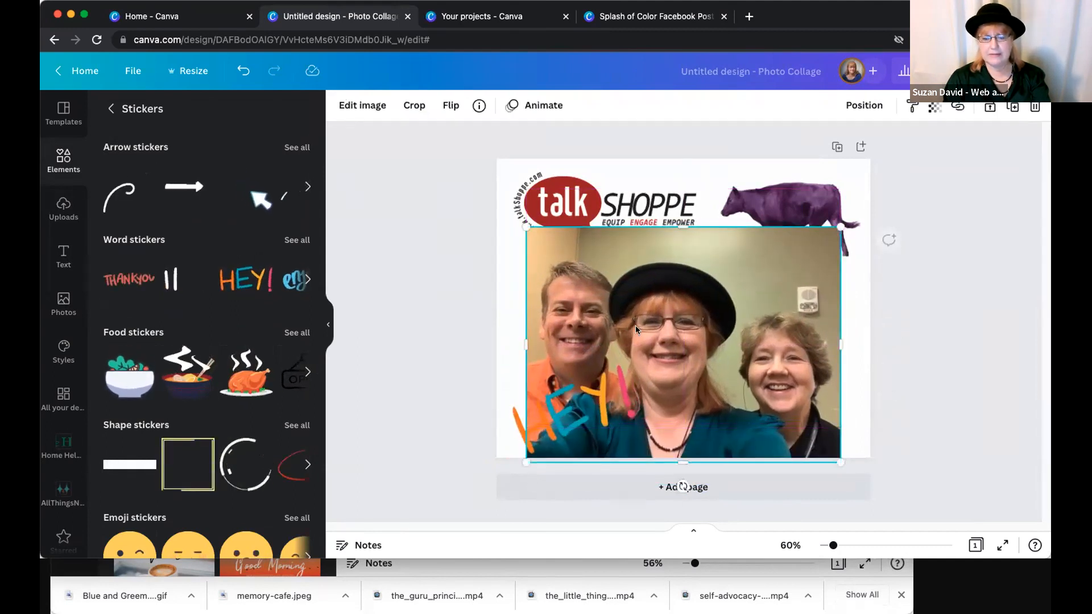
{"action": "key", "text": "Delete"}
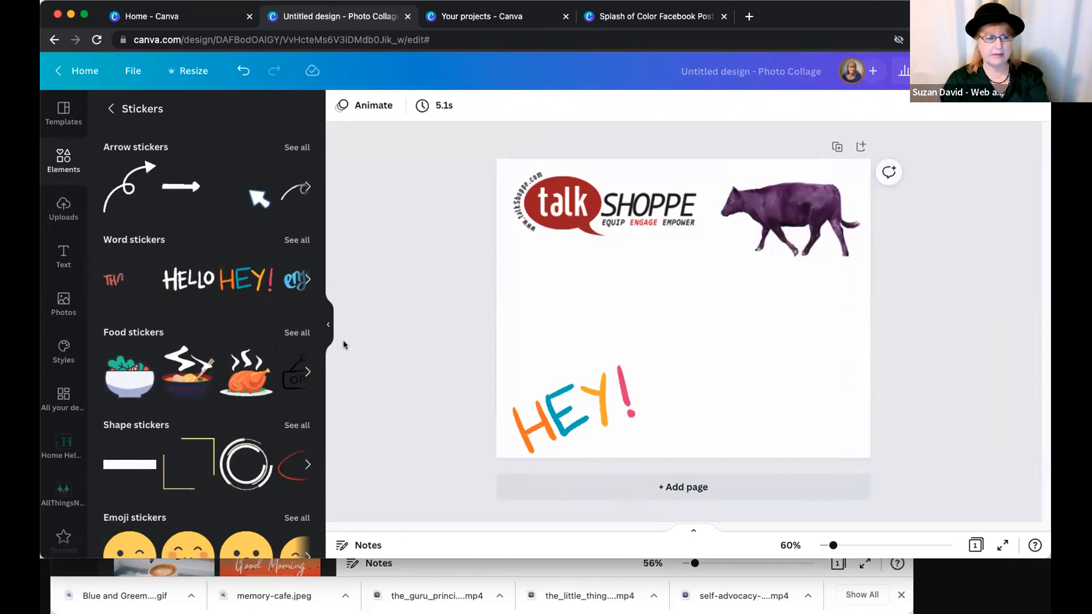
{"action": "left_click_drag", "start_coordinate": [733, 284], "coordinate": [641, 297]}
{"action": "left_click_drag", "start_coordinate": [714, 338], "coordinate": [859, 433]}
{"action": "left_click_drag", "start_coordinate": [749, 295], "coordinate": [737, 250]}
{"action": "left_click_drag", "start_coordinate": [698, 210], "coordinate": [777, 216]}
{"action": "left_click_drag", "start_coordinate": [574, 404], "coordinate": [586, 388]}
- Fill the page background with the teal color from the All Things New brand palette
{"action": "left_click", "coordinate": [514, 276]}
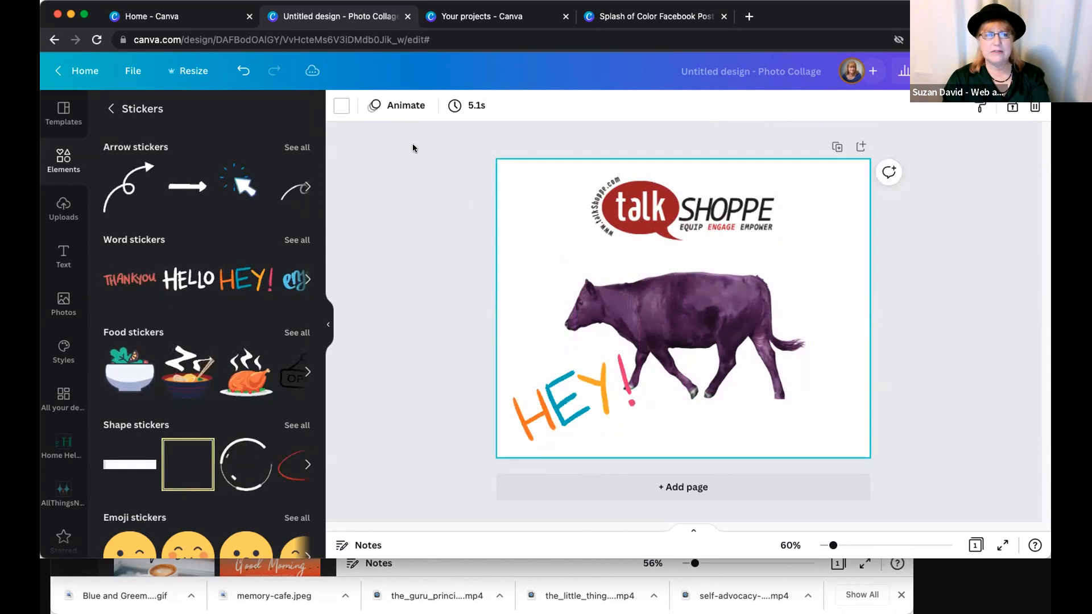
{"action": "left_click", "coordinate": [342, 105]}
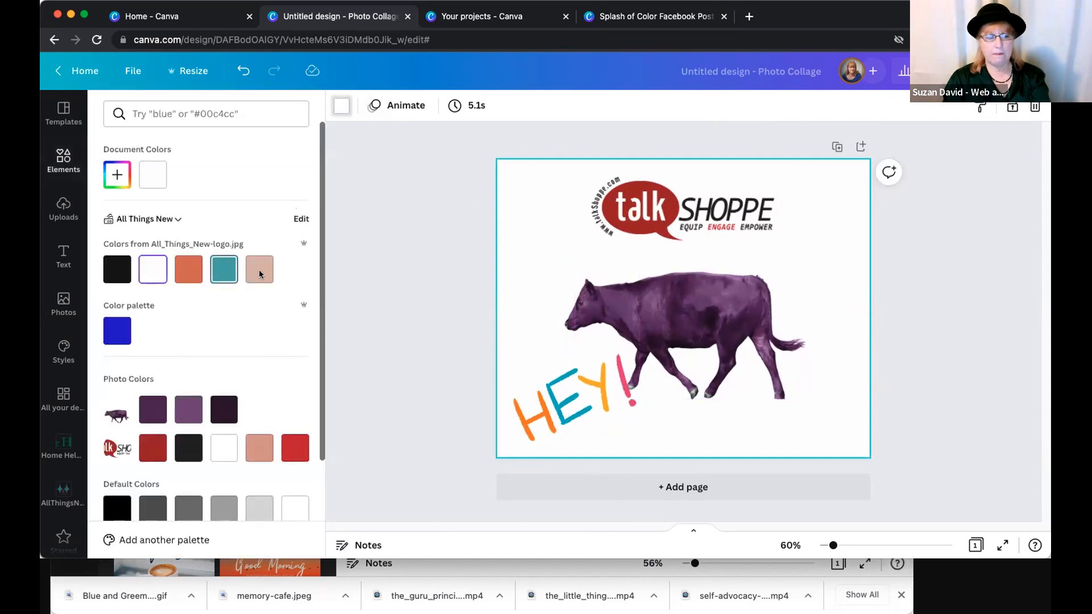
{"action": "left_click", "coordinate": [223, 270]}
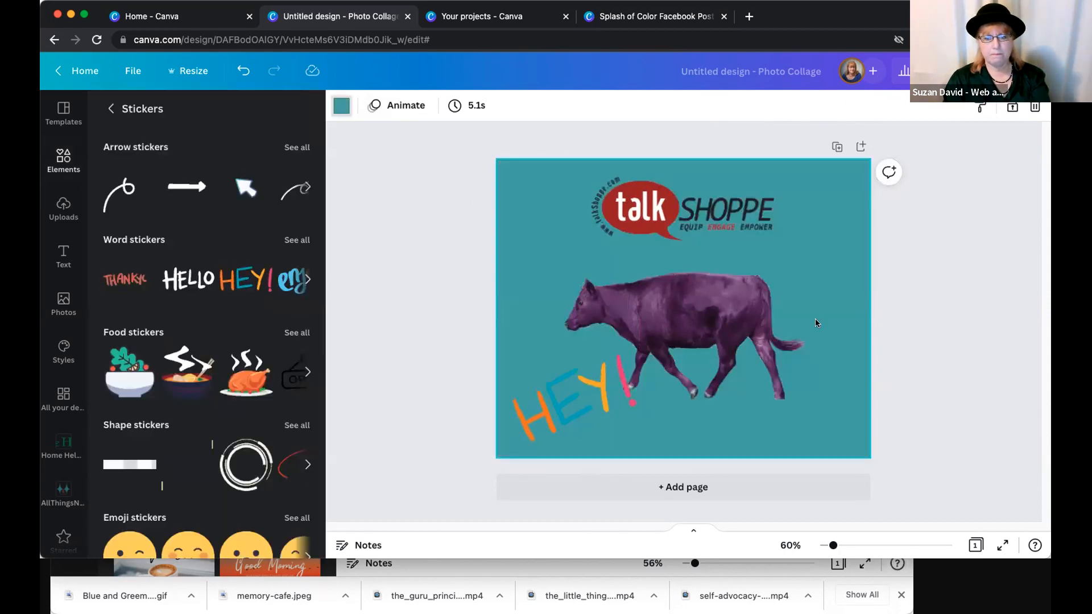
- Change the page background to the light violet from the default colors
{"action": "left_click", "coordinate": [551, 285]}
{"action": "left_click", "coordinate": [341, 106]}
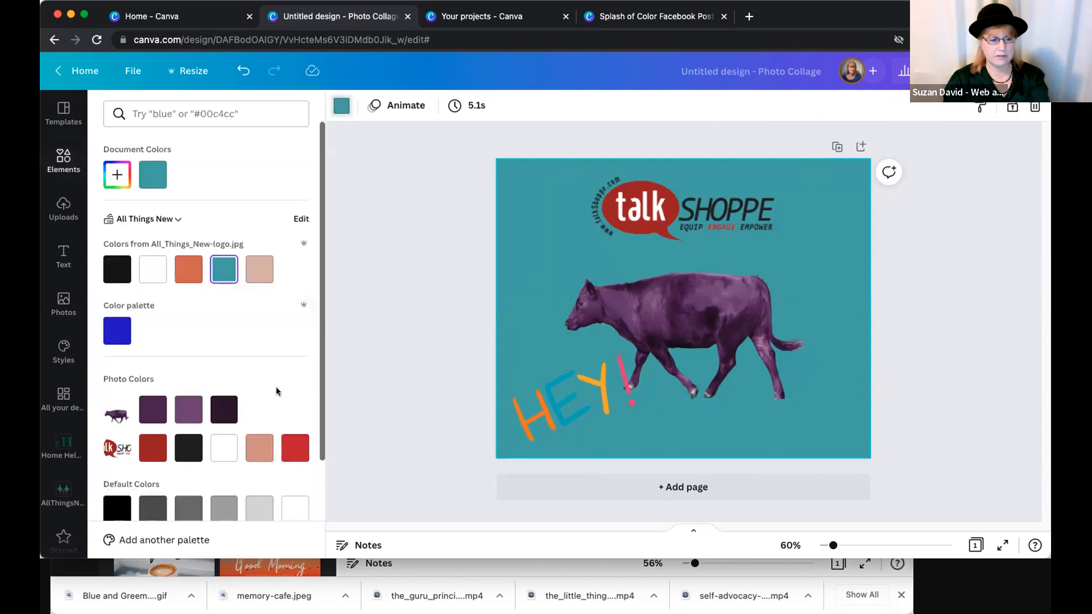
{"action": "scroll", "coordinate": [266, 430], "scroll_direction": "down", "scroll_amount": 4}
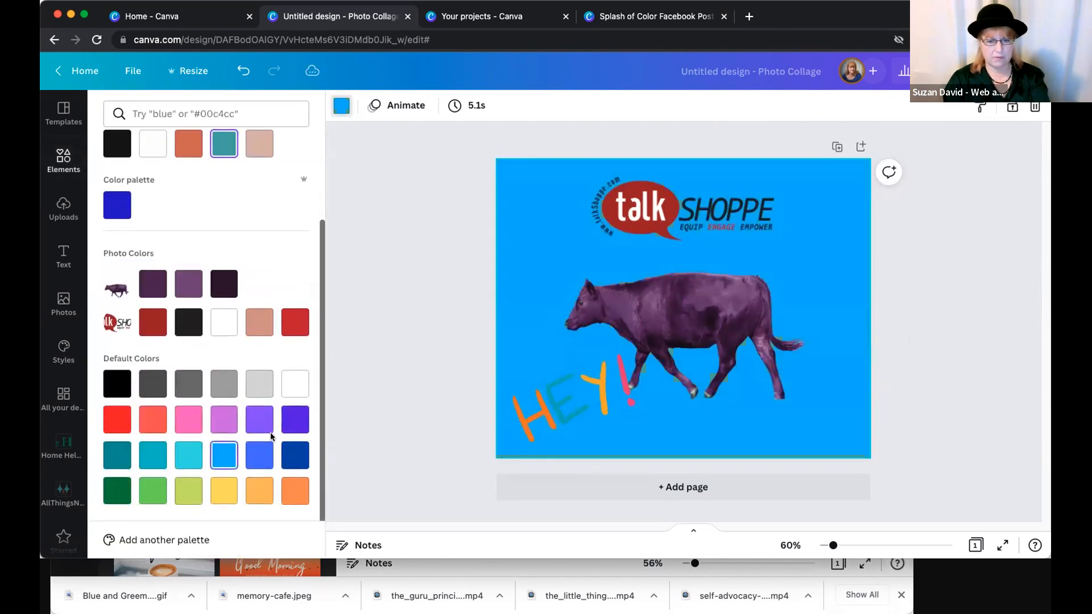
{"action": "left_click", "coordinate": [256, 424]}
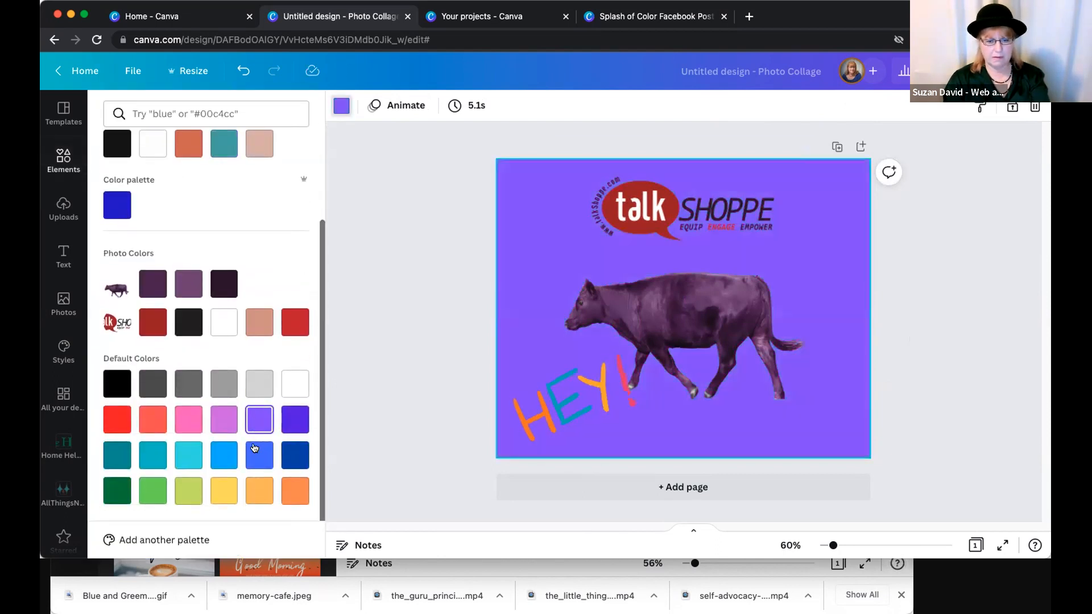
{"action": "left_click", "coordinate": [824, 254]}
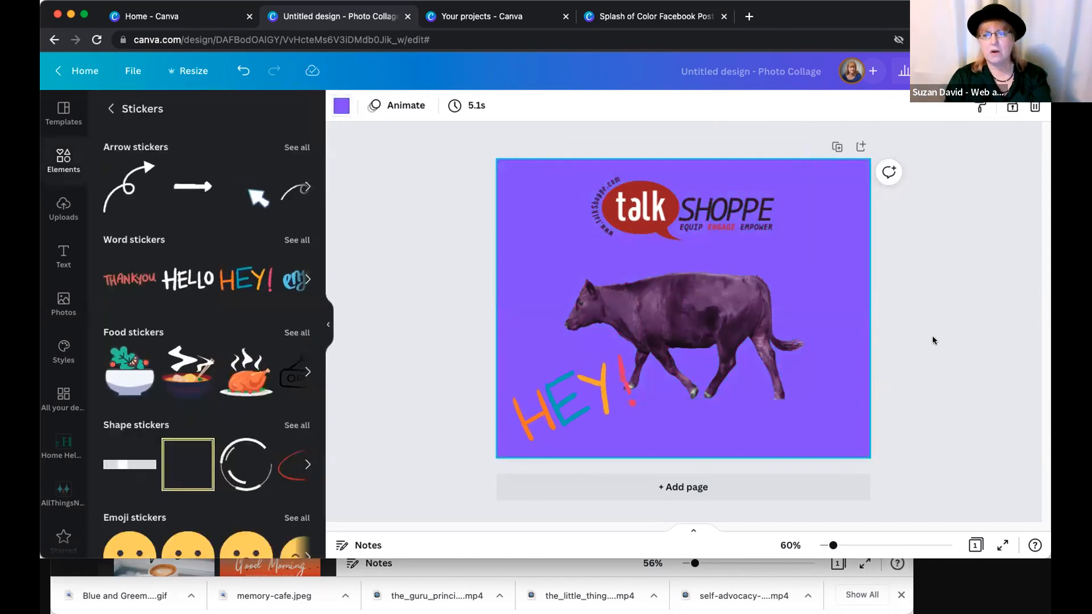
- Nudge the HEY! sticker up slightly and shift the purple cow right, clear of the sticker
{"action": "left_click", "coordinate": [620, 392]}
{"action": "left_click", "coordinate": [914, 393]}
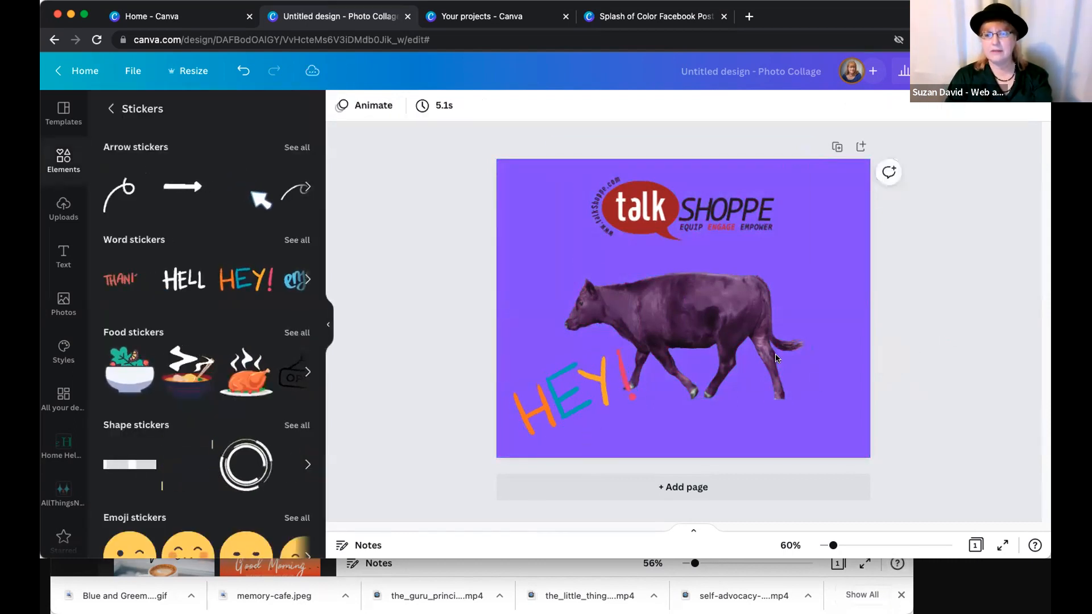
{"action": "left_click_drag", "start_coordinate": [738, 329], "coordinate": [767, 329]}
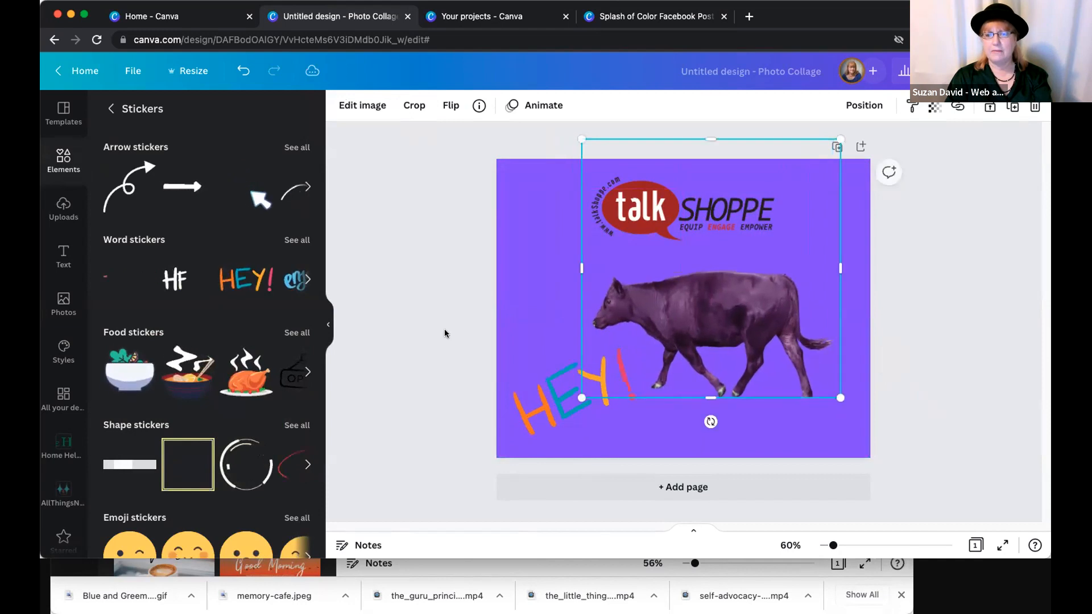
{"action": "left_click", "coordinate": [883, 241]}
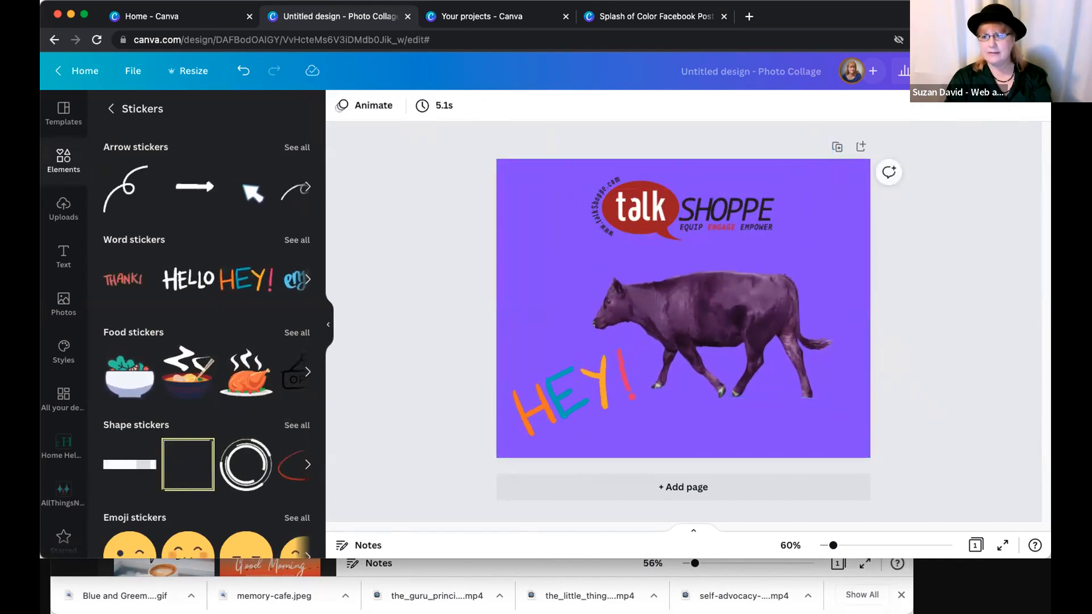
- Look through the design's sharing options, including the full list of share and social publishing choices
{"action": "left_click", "coordinate": [955, 71]}
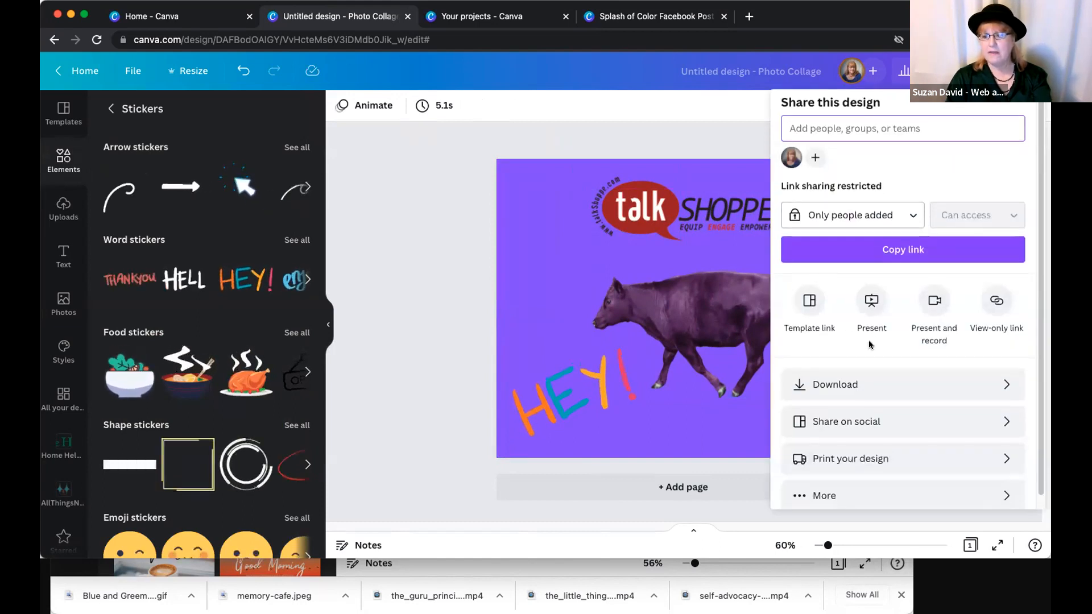
{"action": "scroll", "coordinate": [867, 343], "scroll_direction": "down", "scroll_amount": 1}
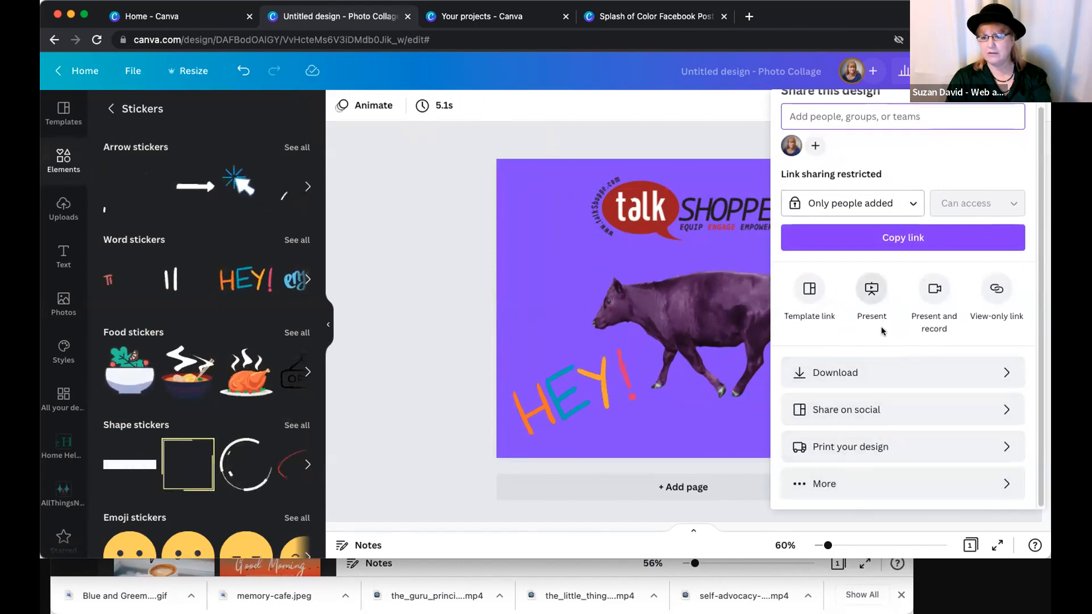
{"action": "scroll", "coordinate": [869, 341], "scroll_direction": "up", "scroll_amount": 1}
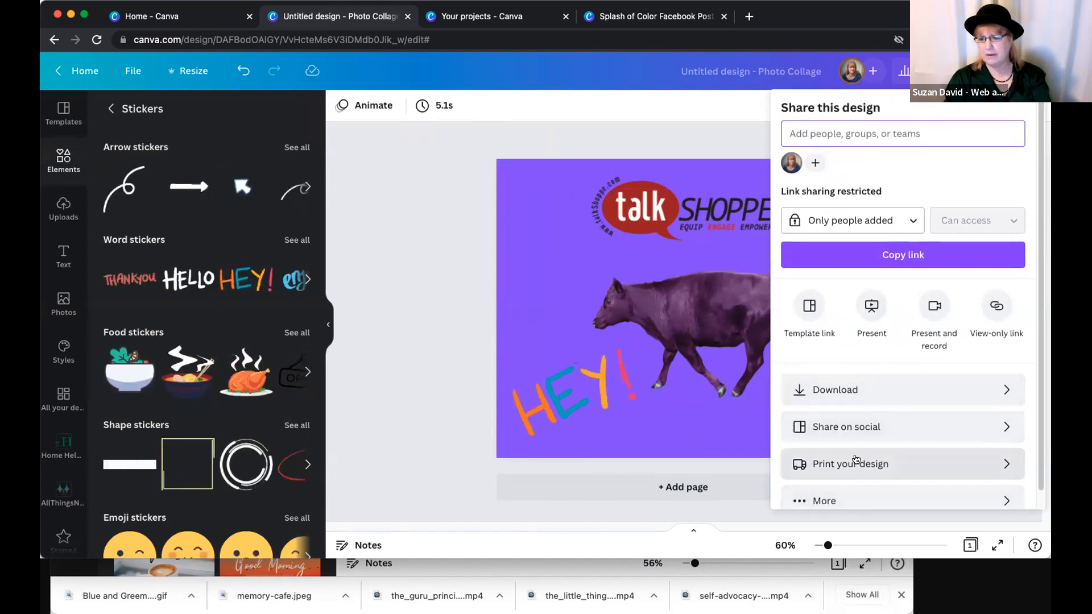
{"action": "scroll", "coordinate": [845, 484], "scroll_direction": "down", "scroll_amount": 1}
{"action": "left_click", "coordinate": [822, 487]}
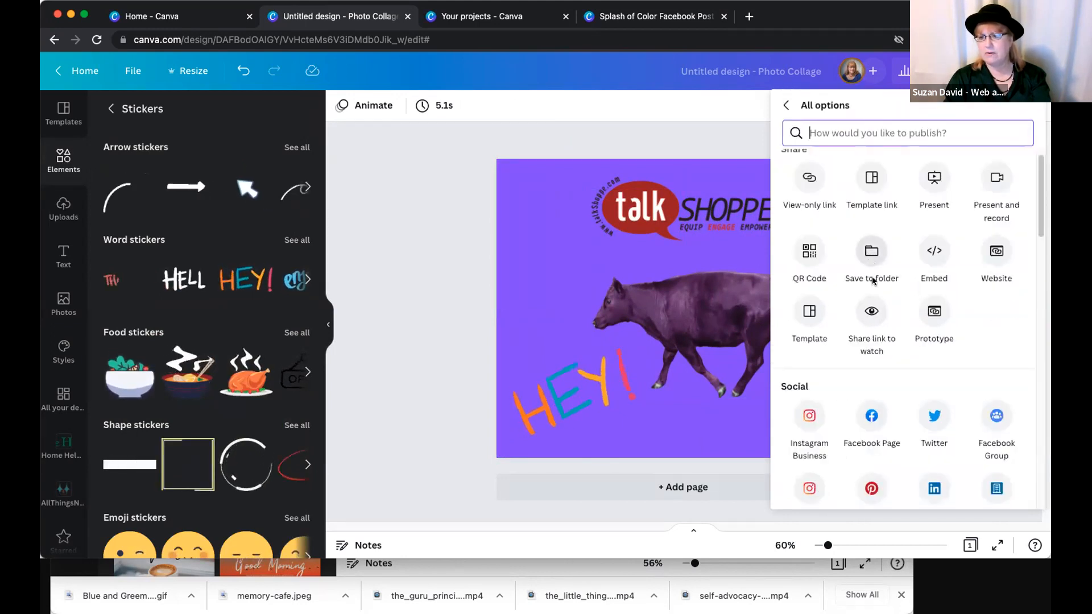
{"action": "scroll", "coordinate": [880, 296], "scroll_direction": "up", "scroll_amount": 1}
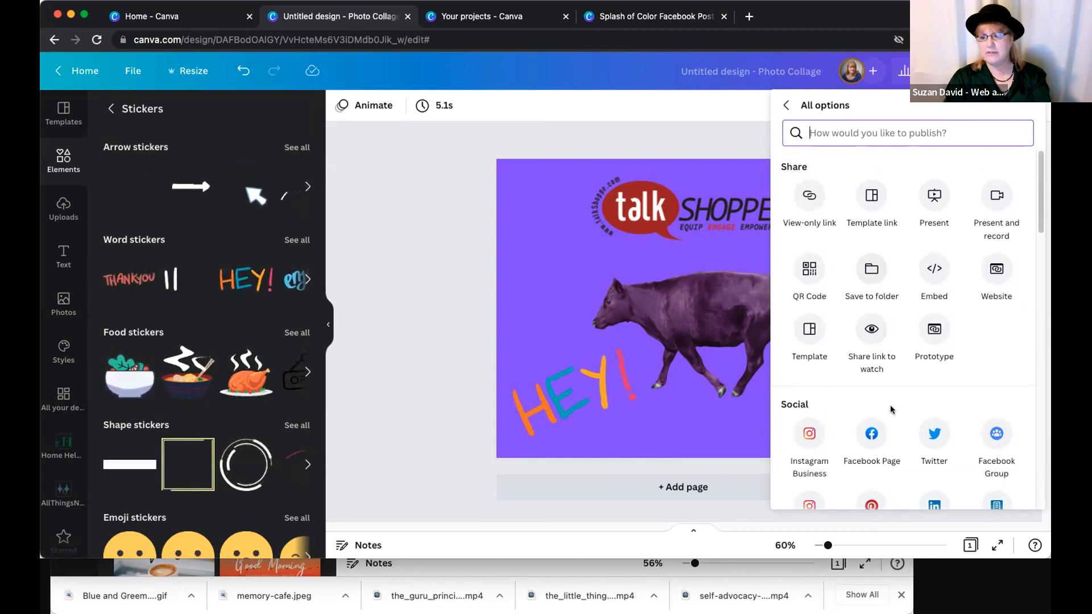
{"action": "left_click", "coordinate": [784, 106]}
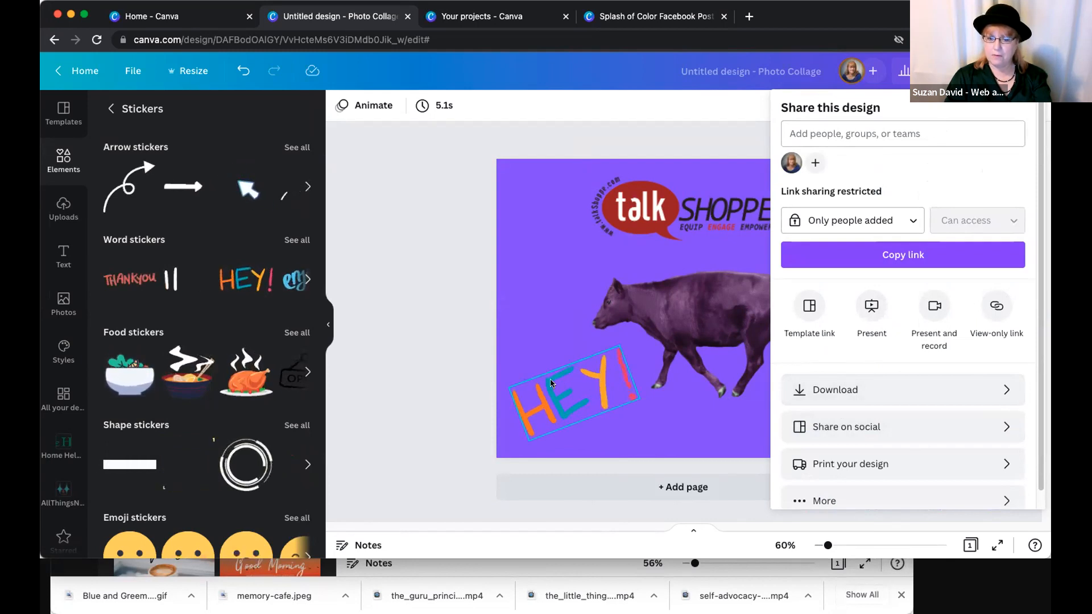
- Download the collage design as a GIF and dismiss the download progress display
{"action": "left_click", "coordinate": [832, 390]}
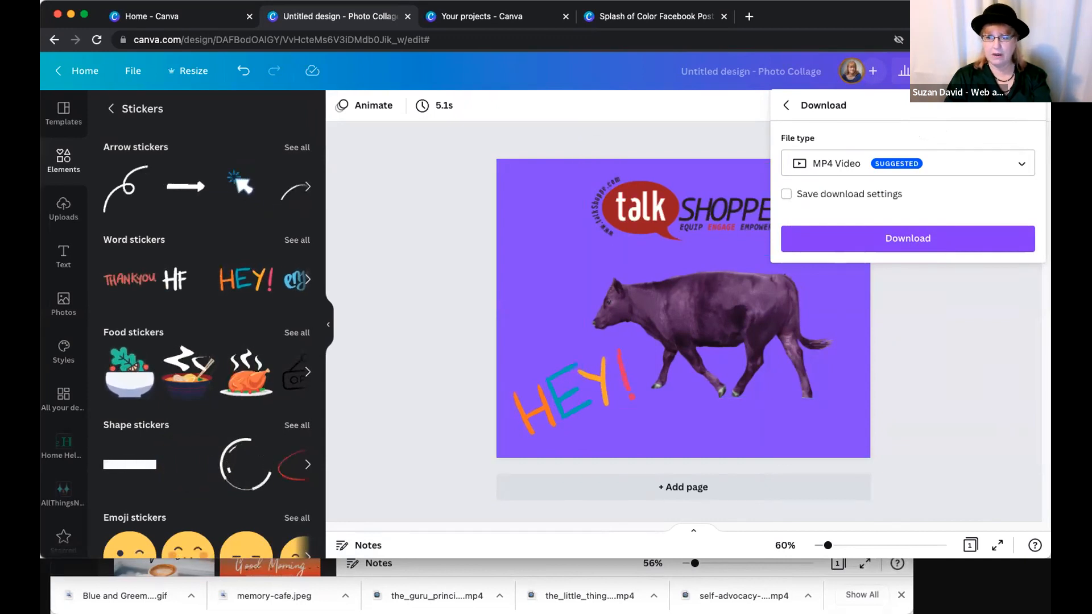
{"action": "left_click", "coordinate": [891, 170]}
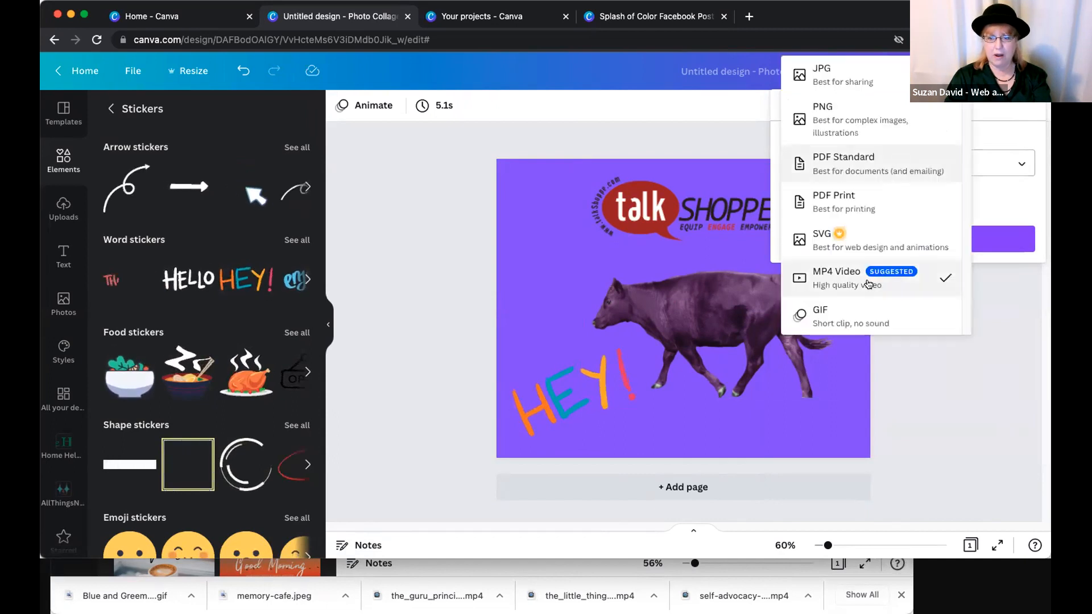
{"action": "left_click", "coordinate": [854, 310]}
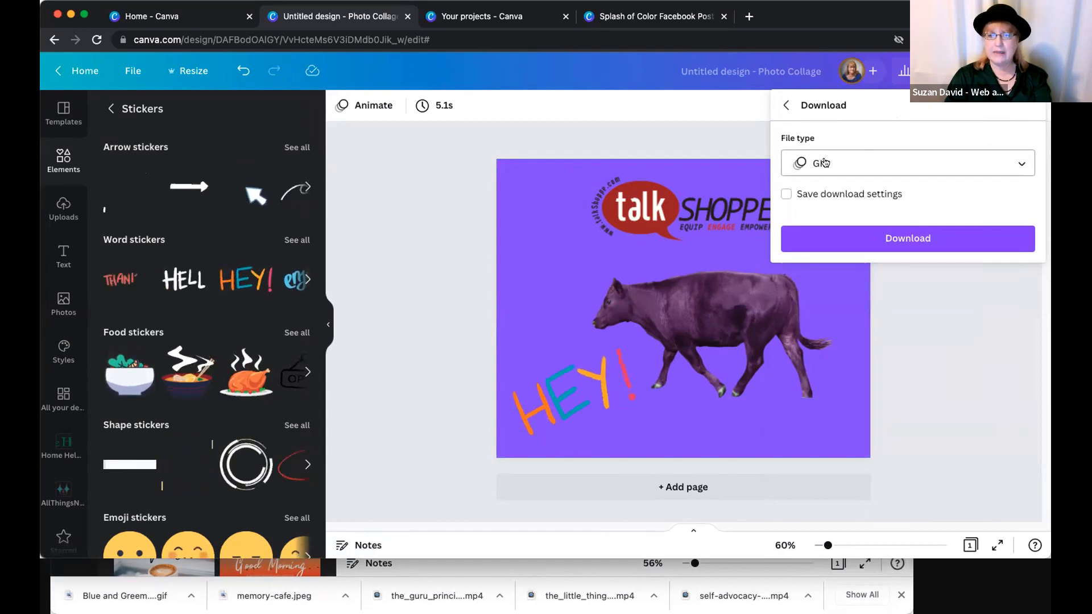
{"action": "left_click", "coordinate": [885, 236]}
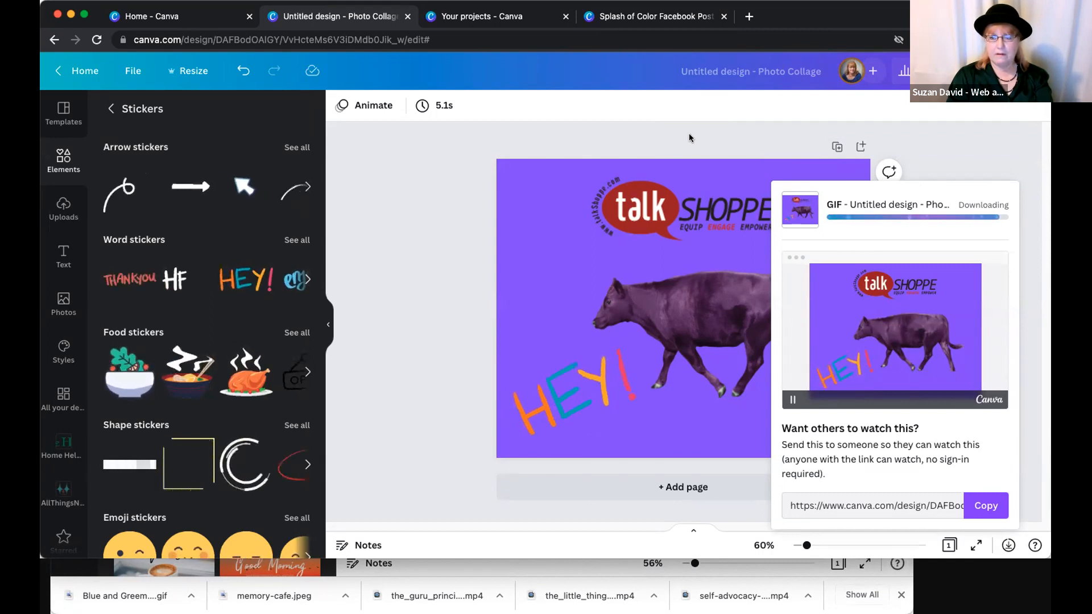
{"action": "left_click", "coordinate": [691, 138]}
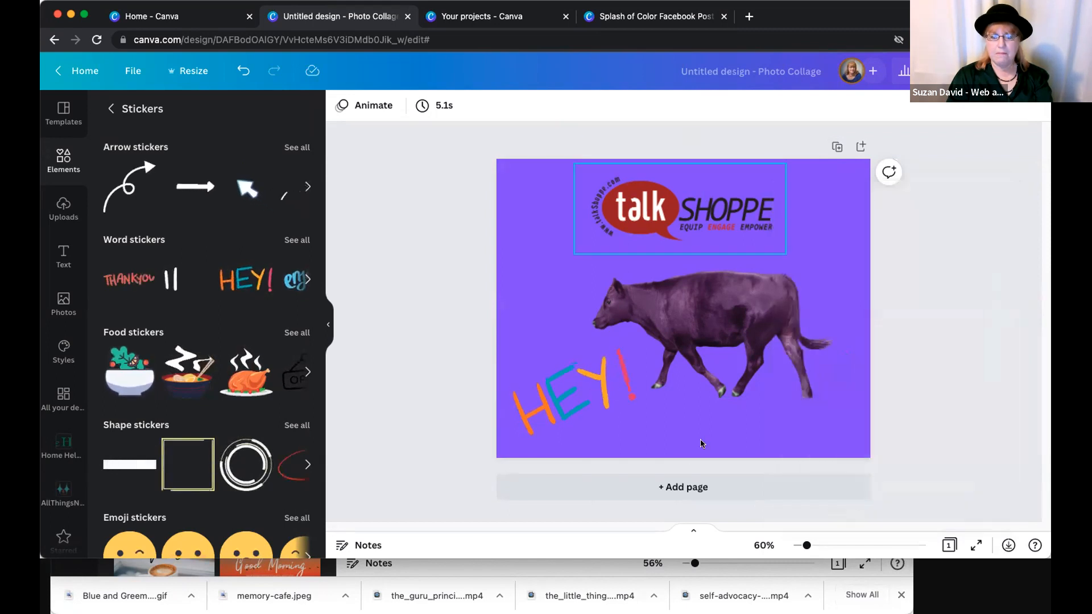
- Add a second page to the collage and place the white HELLO word sticker on it
{"action": "left_click", "coordinate": [695, 488]}
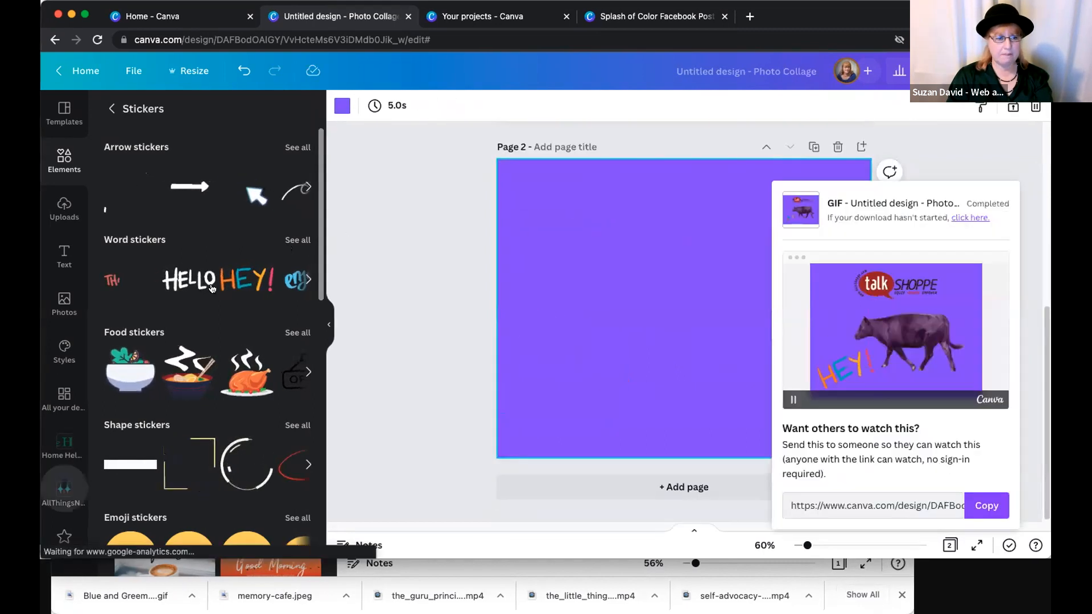
{"action": "left_click", "coordinate": [187, 279]}
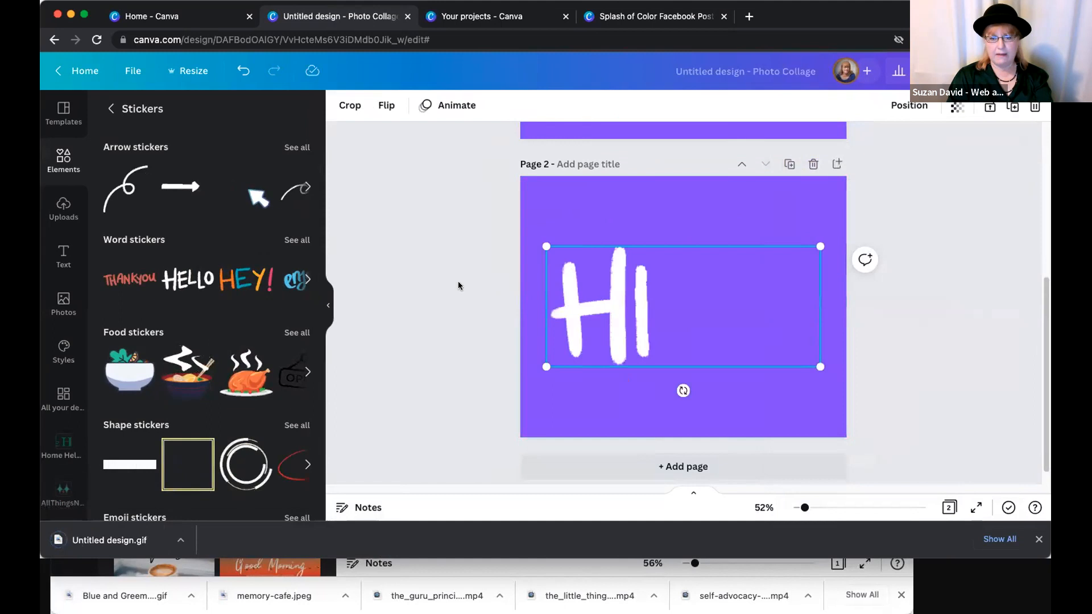
{"action": "left_click", "coordinate": [907, 303]}
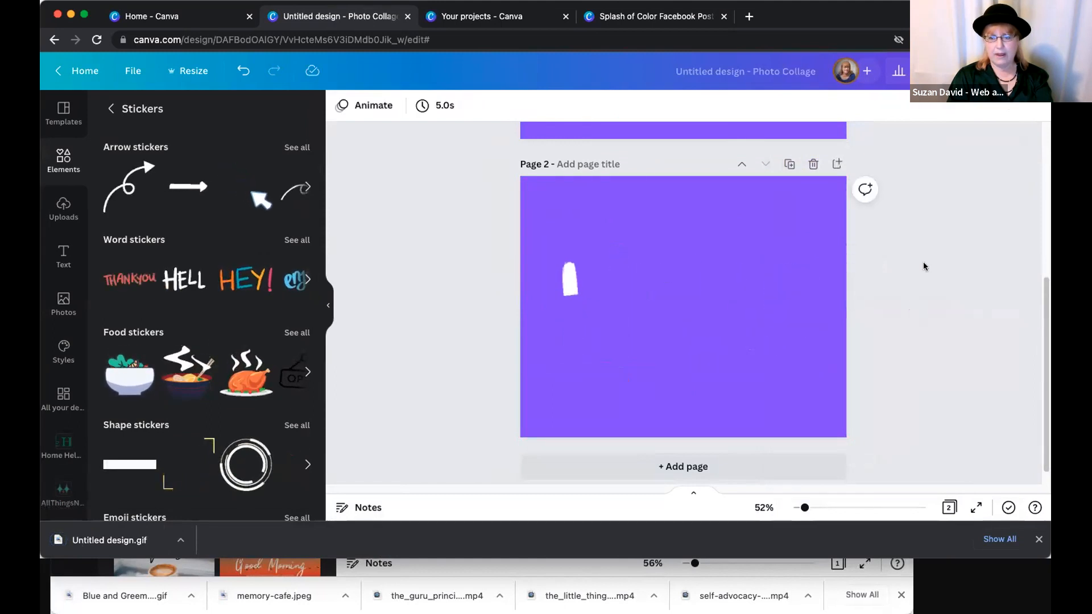
- Set the design's download file type to GIF and limit the selected pages to Page 2
{"action": "scroll", "coordinate": [926, 269], "scroll_direction": "up", "scroll_amount": 5}
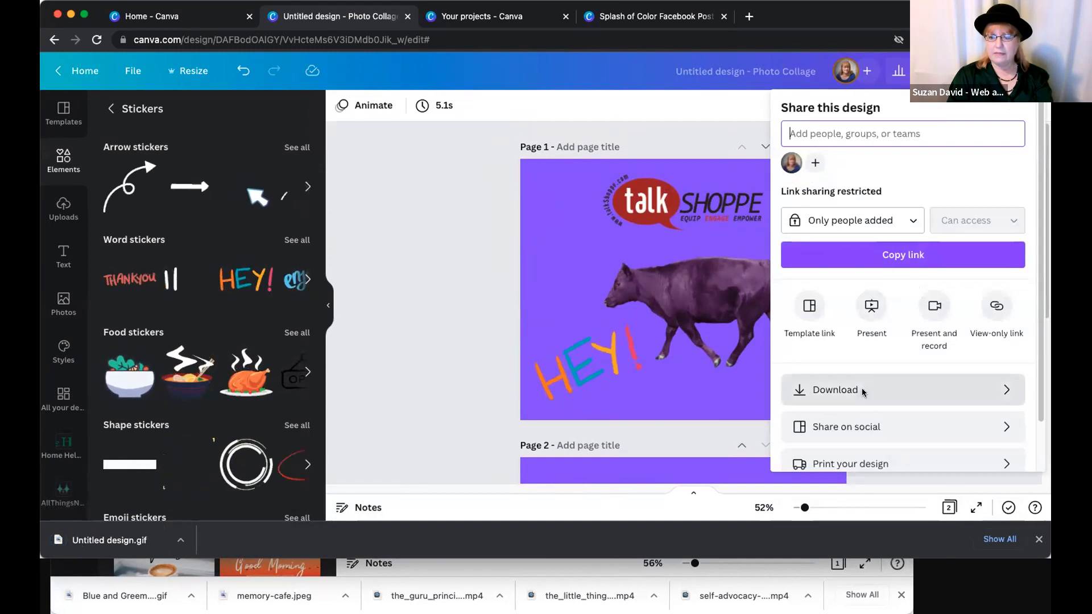
{"action": "left_click", "coordinate": [862, 388]}
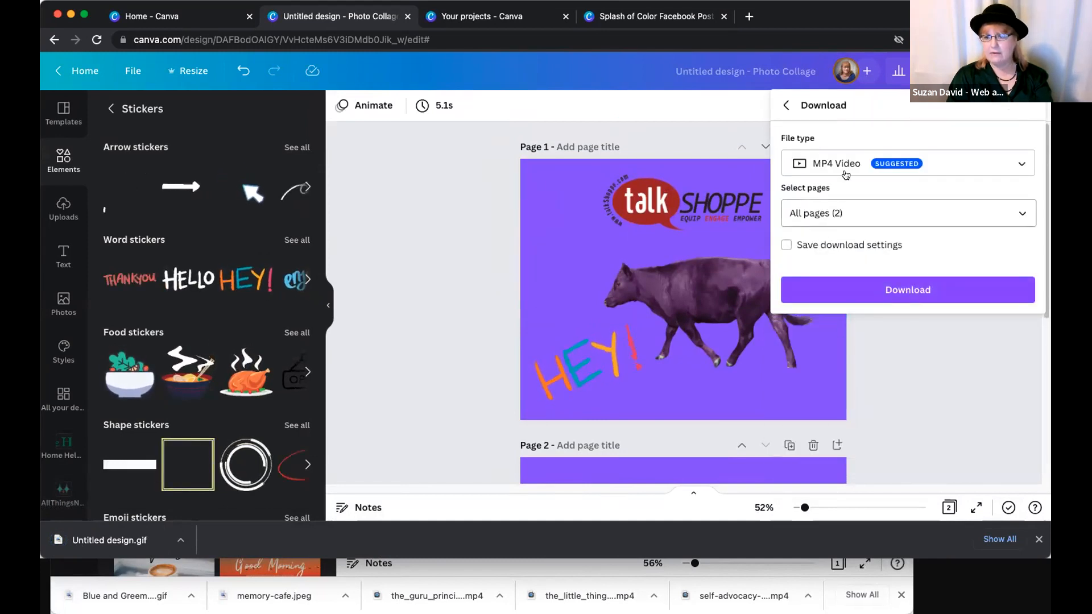
{"action": "left_click", "coordinate": [846, 171]}
{"action": "left_click", "coordinate": [836, 315]}
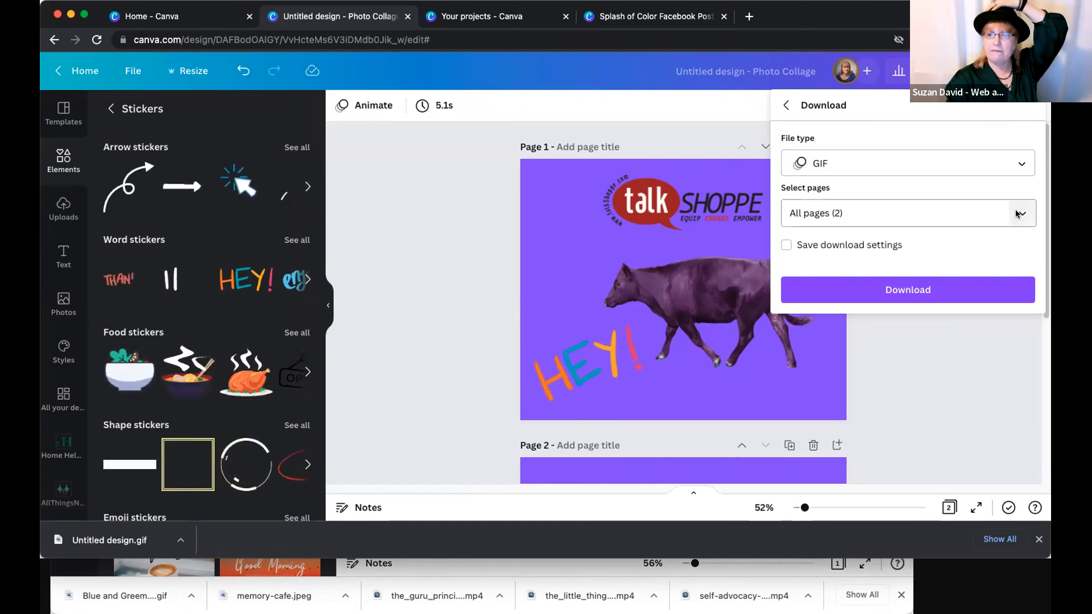
{"action": "left_click", "coordinate": [967, 213]}
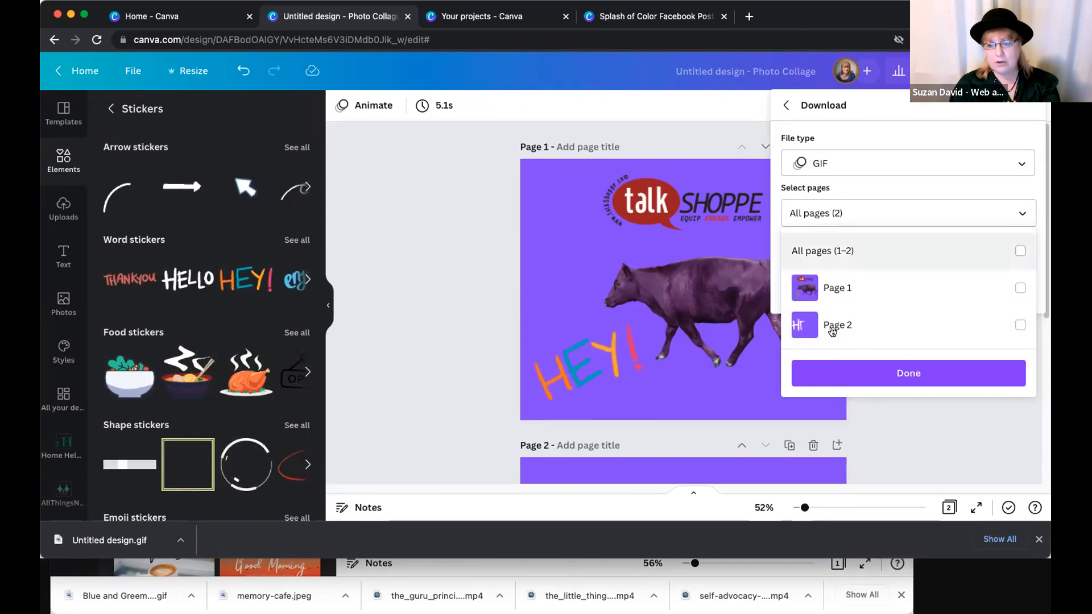
{"action": "left_click", "coordinate": [941, 326]}
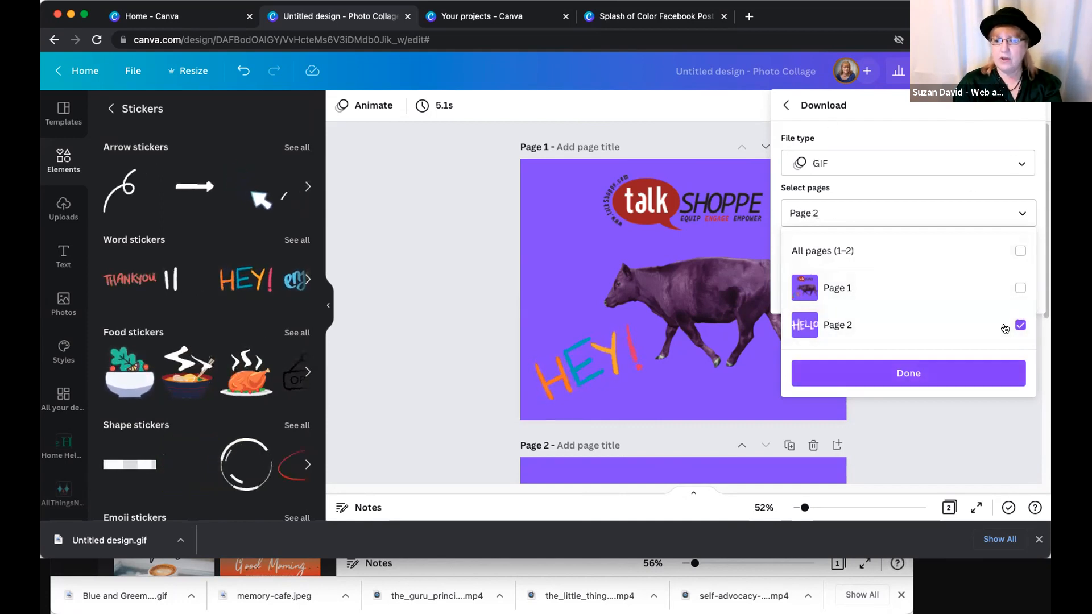
{"action": "left_click", "coordinate": [871, 145]}
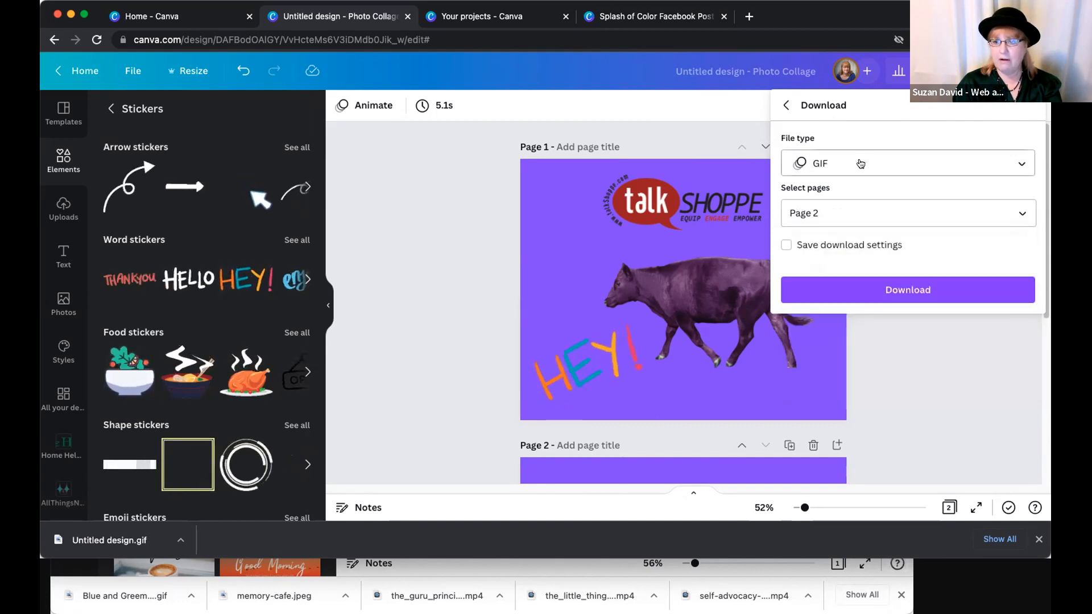
- Try PNG as the download file type for Page 2, recheck the file types and leave the download settings
{"action": "left_click", "coordinate": [865, 163]}
{"action": "left_click", "coordinate": [830, 111]}
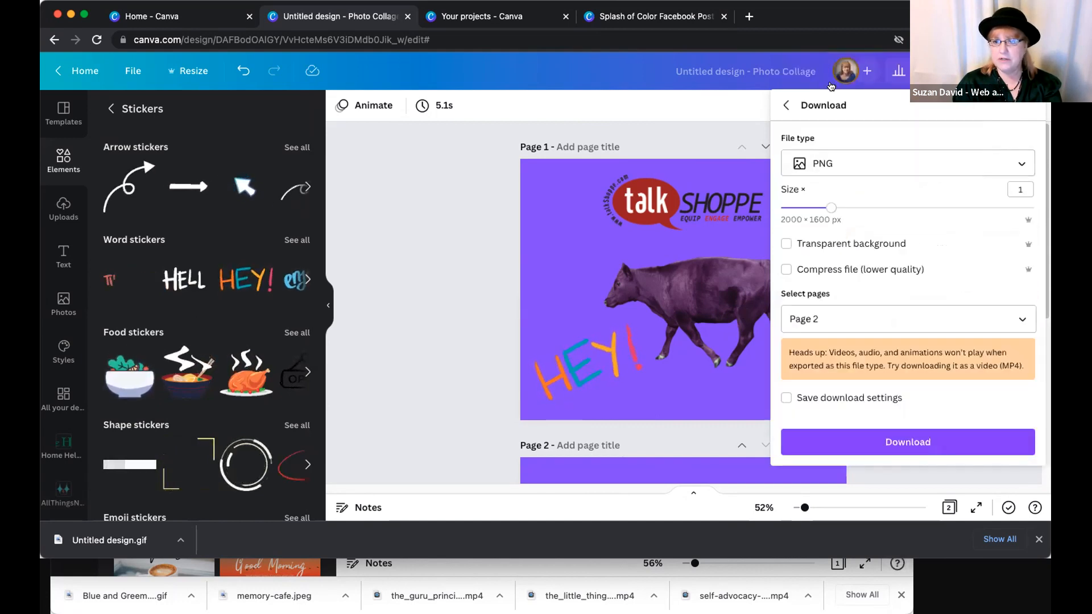
{"action": "left_click", "coordinate": [834, 163]}
{"action": "left_click", "coordinate": [819, 134]}
{"action": "left_click", "coordinate": [405, 186]}
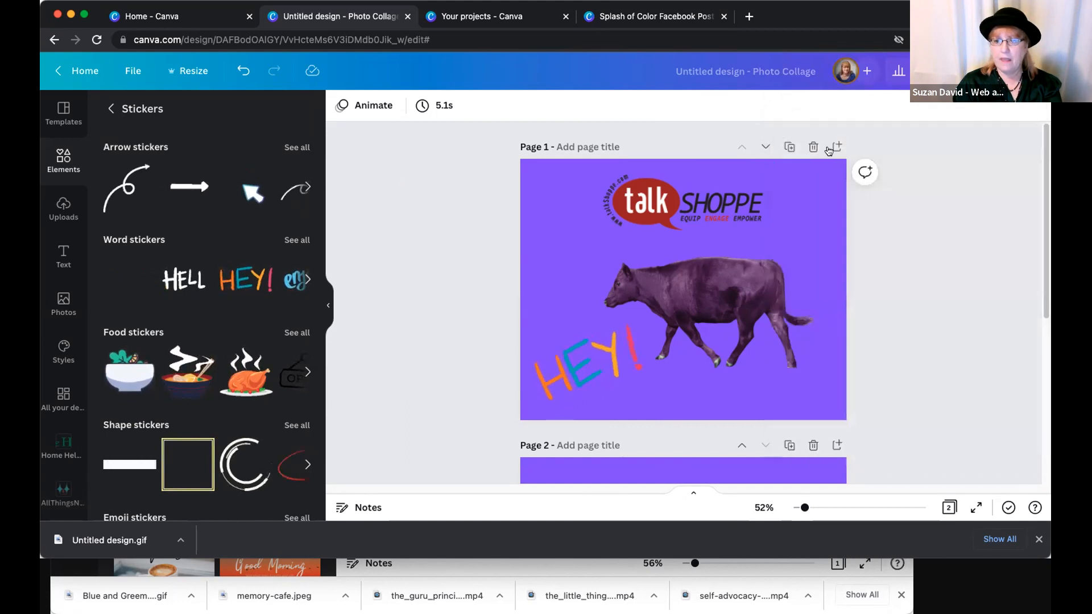
- Look through the file types offered for downloading the design, without downloading it
{"action": "left_click", "coordinate": [998, 71]}
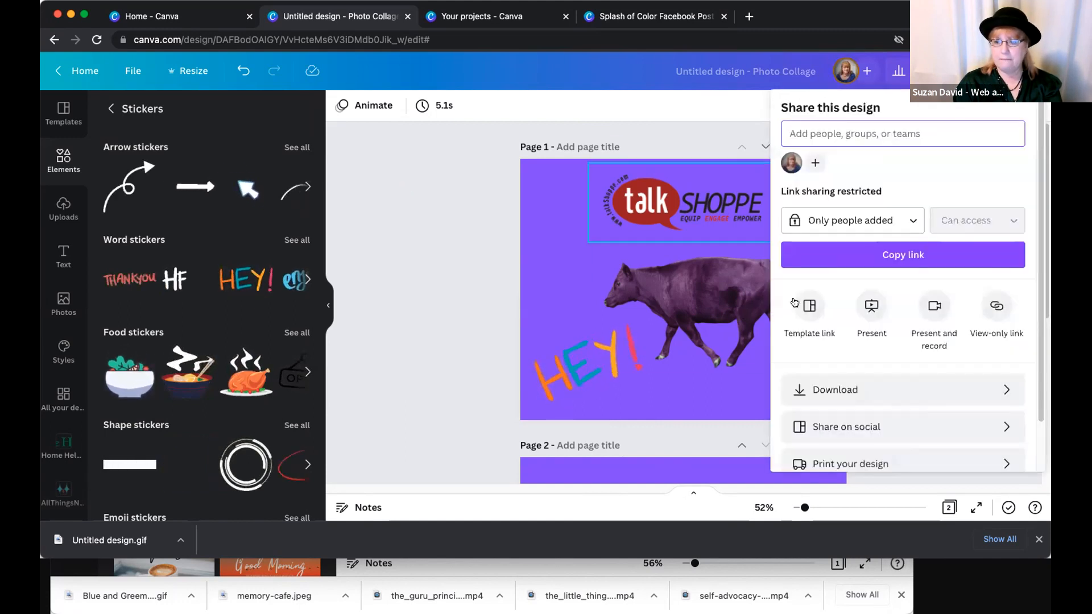
{"action": "left_click", "coordinate": [487, 302]}
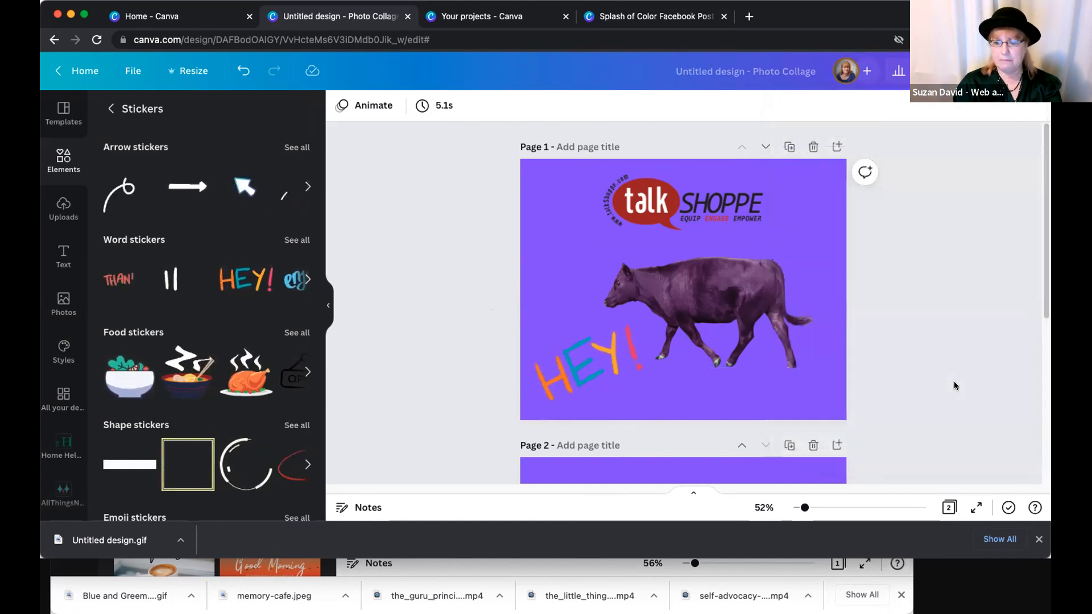
{"action": "left_click", "coordinate": [998, 71]}
{"action": "left_click", "coordinate": [828, 387]}
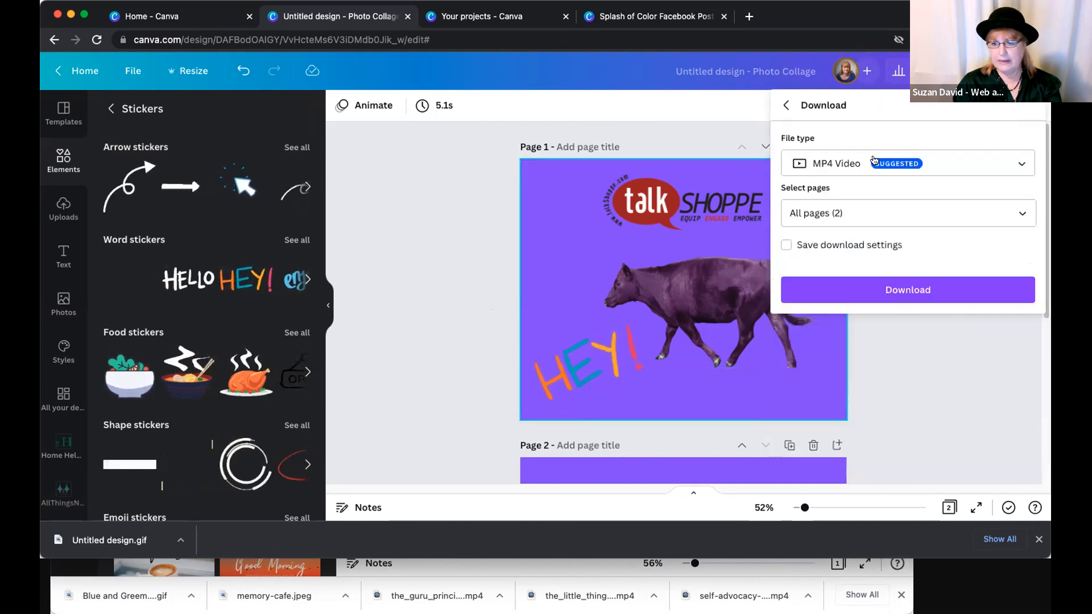
{"action": "left_click", "coordinate": [852, 166]}
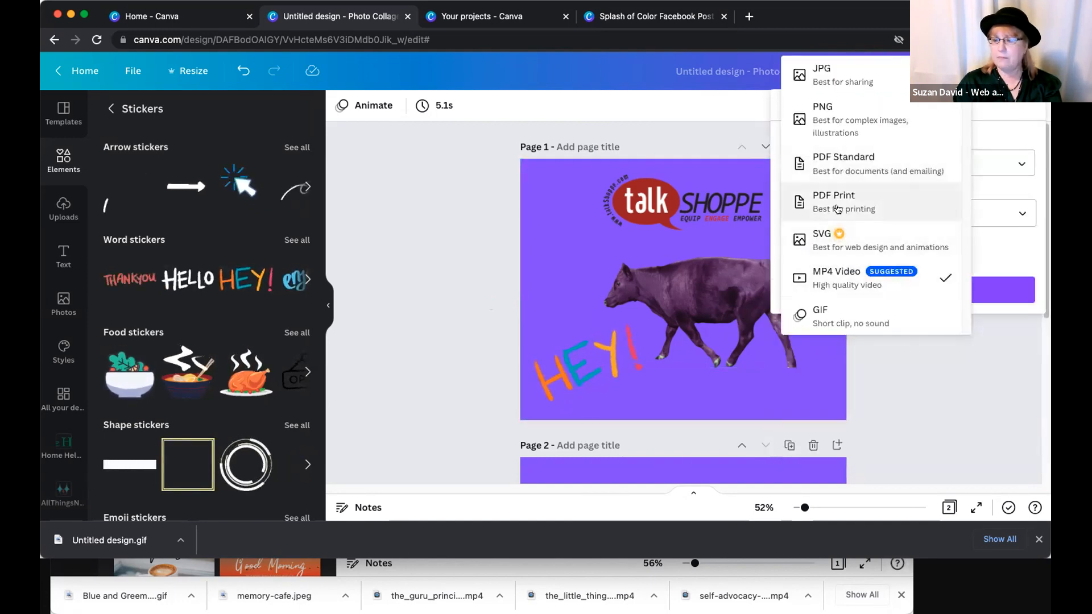
{"action": "left_click", "coordinate": [480, 289]}
{"action": "left_click", "coordinate": [375, 136]}
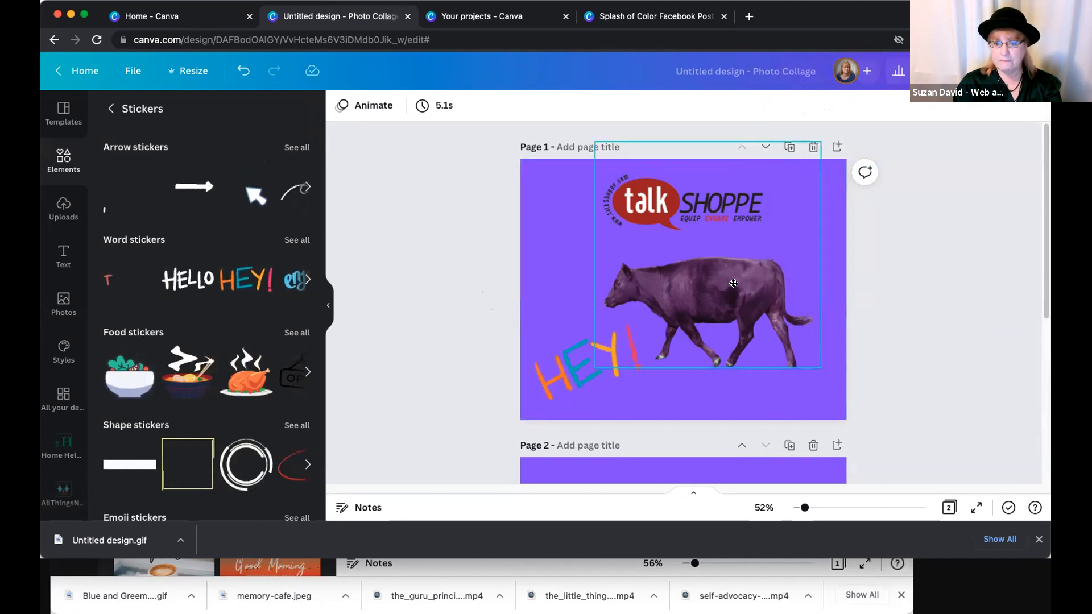
- Shift the purple cow slightly left and up on page 1 and delete the HELLO sticker from page 2
{"action": "left_click_drag", "start_coordinate": [757, 293], "coordinate": [741, 288]}
{"action": "left_click", "coordinate": [468, 346]}
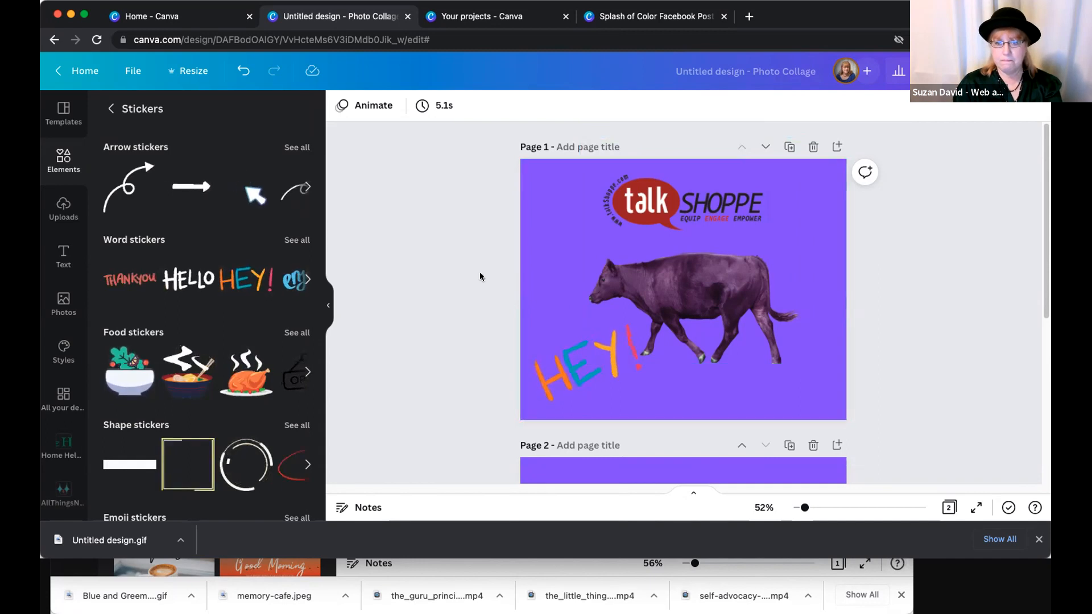
{"action": "scroll", "coordinate": [872, 300], "scroll_direction": "down", "scroll_amount": 5}
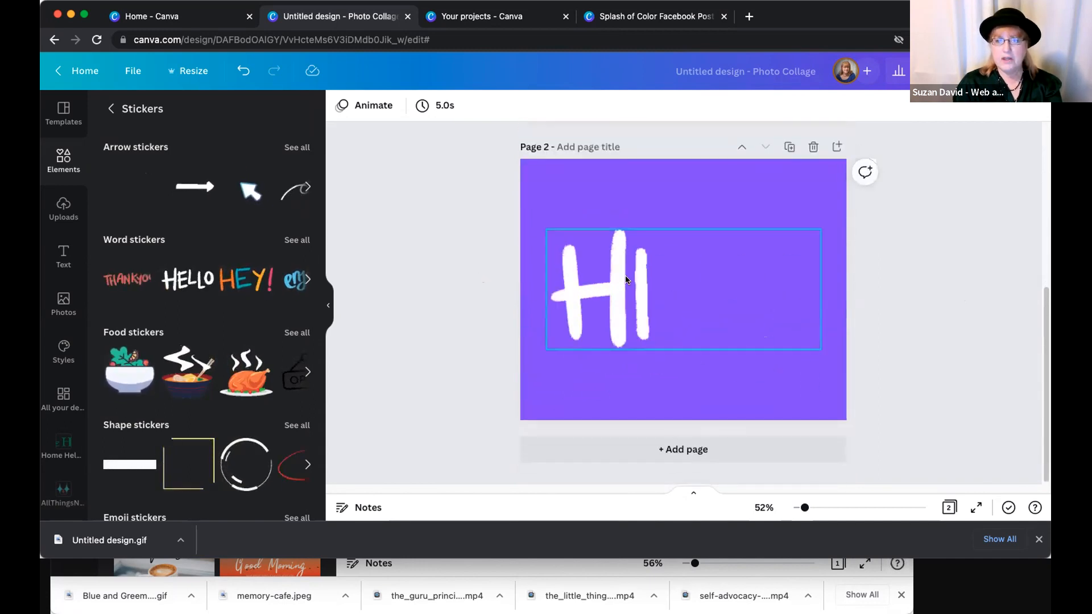
{"action": "left_click", "coordinate": [626, 278]}
{"action": "key", "text": "Delete"}
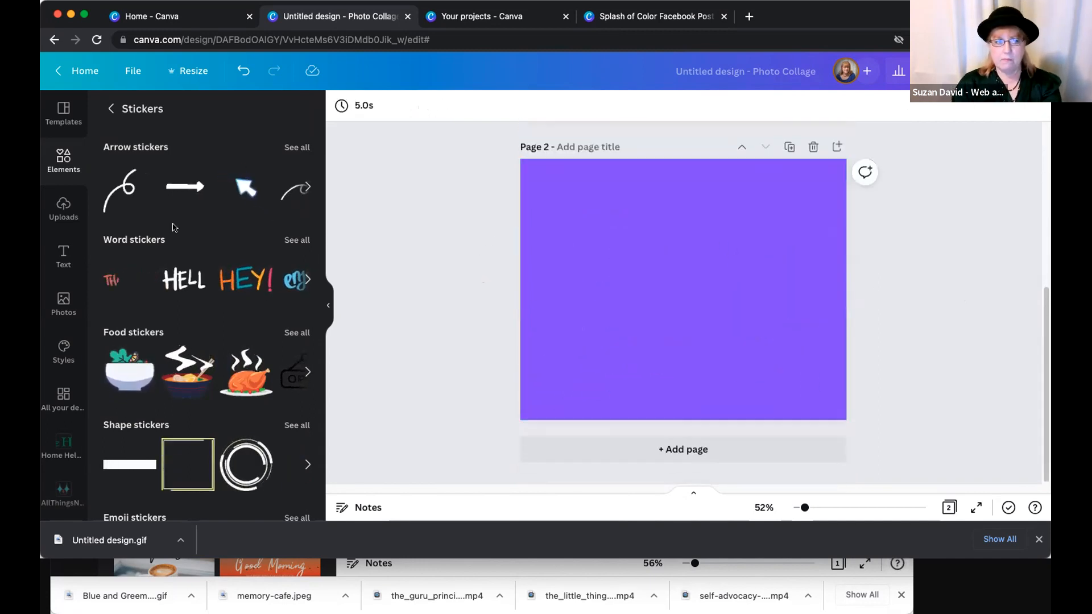
- Upload the the_guru_principle MP4 video from the Desktop folder and place it on page 2
{"action": "left_click", "coordinate": [63, 209]}
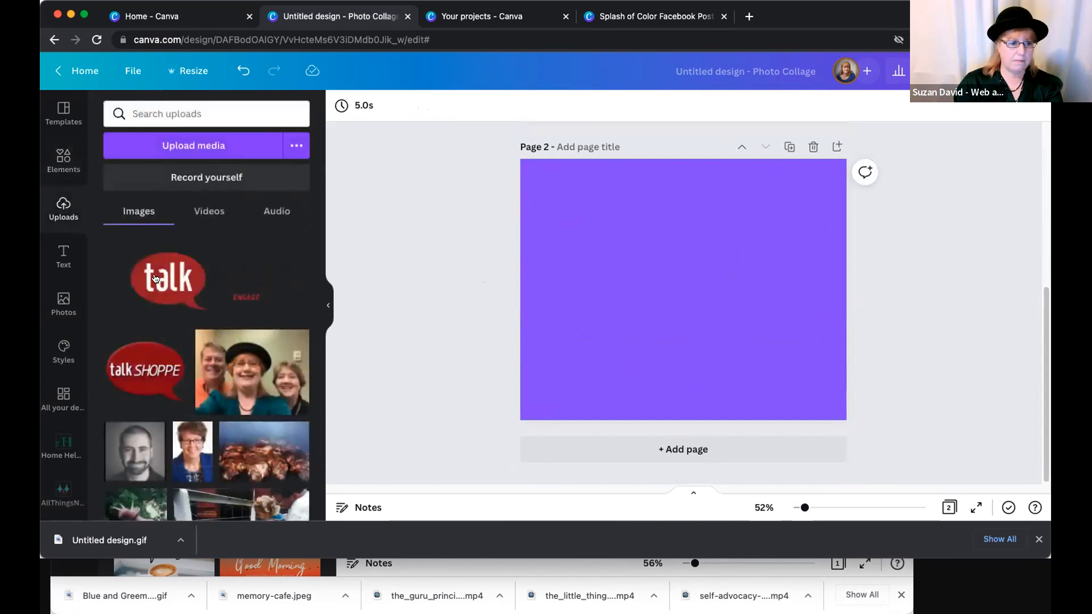
{"action": "left_click", "coordinate": [197, 149]}
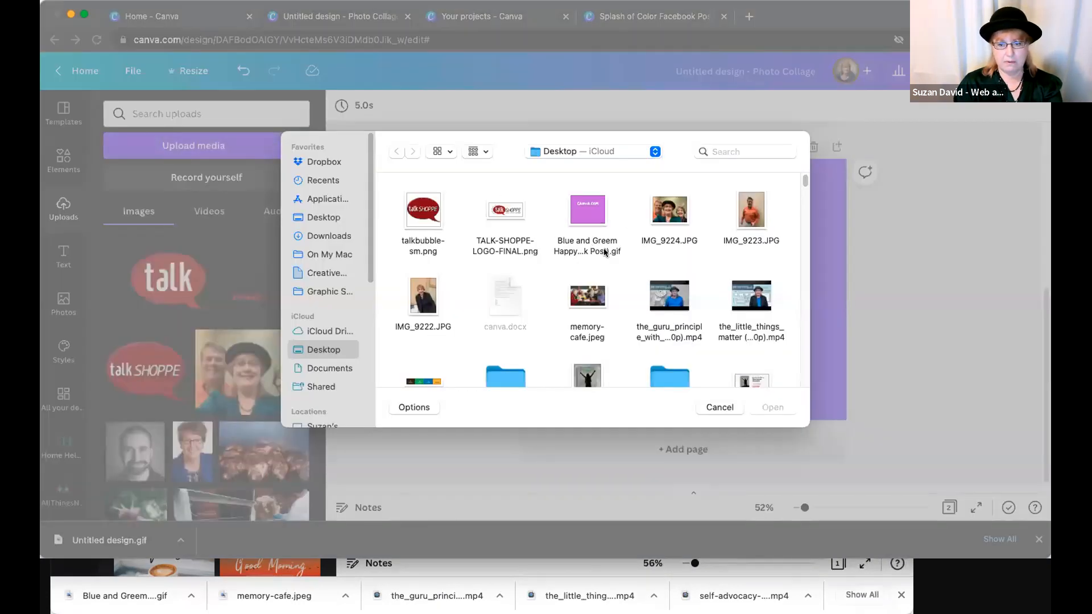
{"action": "left_click", "coordinate": [670, 296]}
{"action": "left_click", "coordinate": [755, 408]}
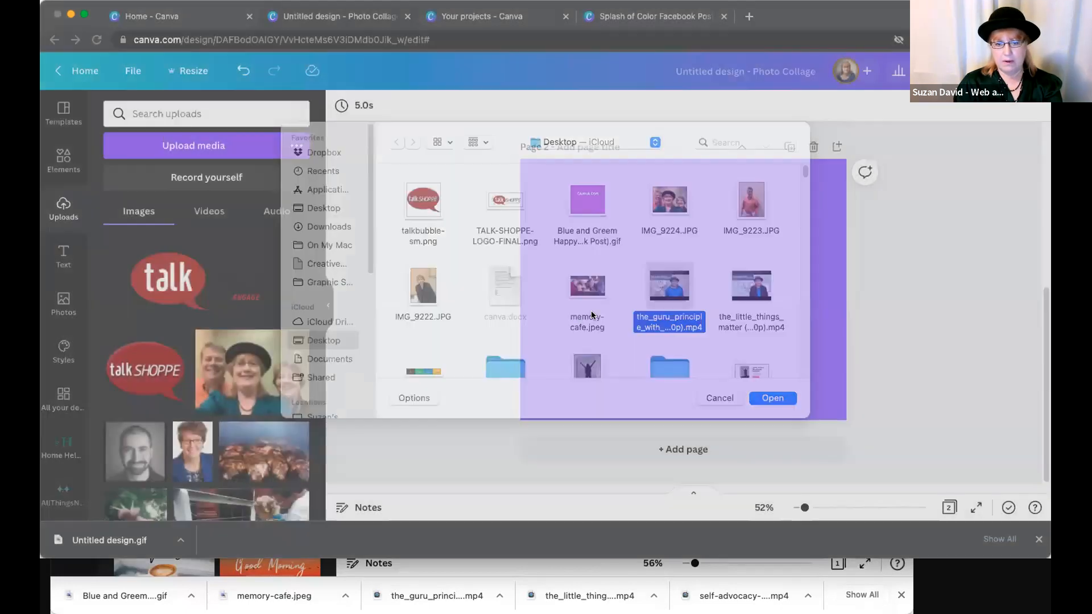
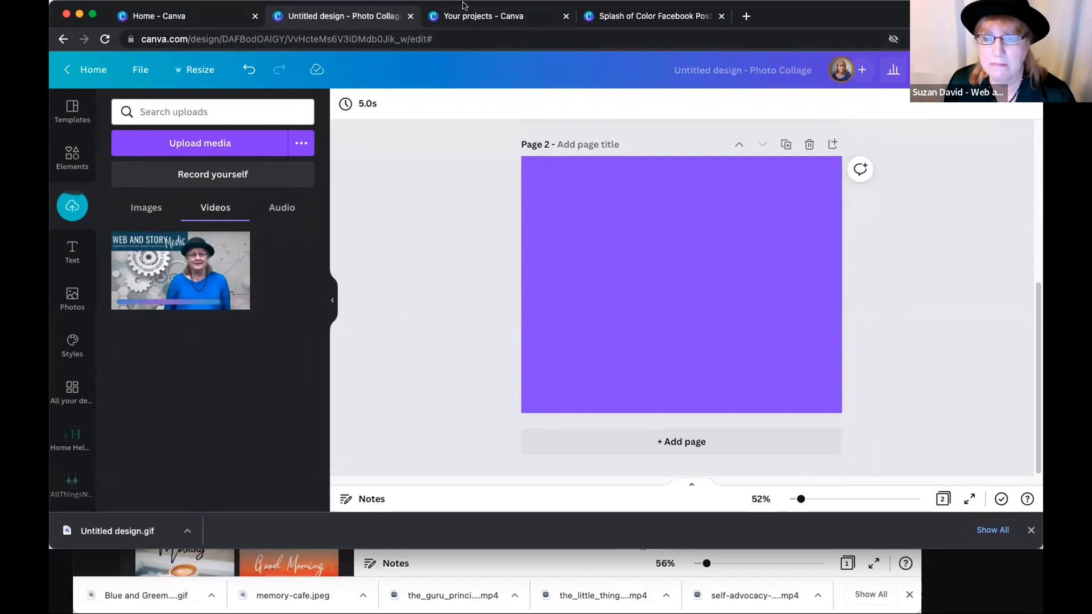
{"action": "left_click", "coordinate": [199, 264]}
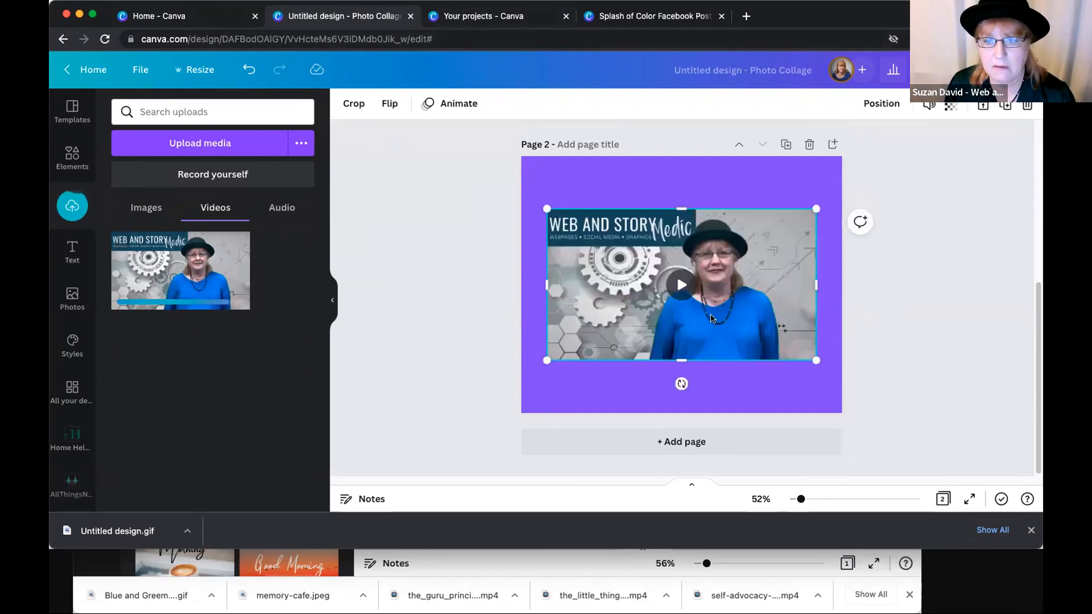
{"action": "left_click", "coordinate": [881, 341]}
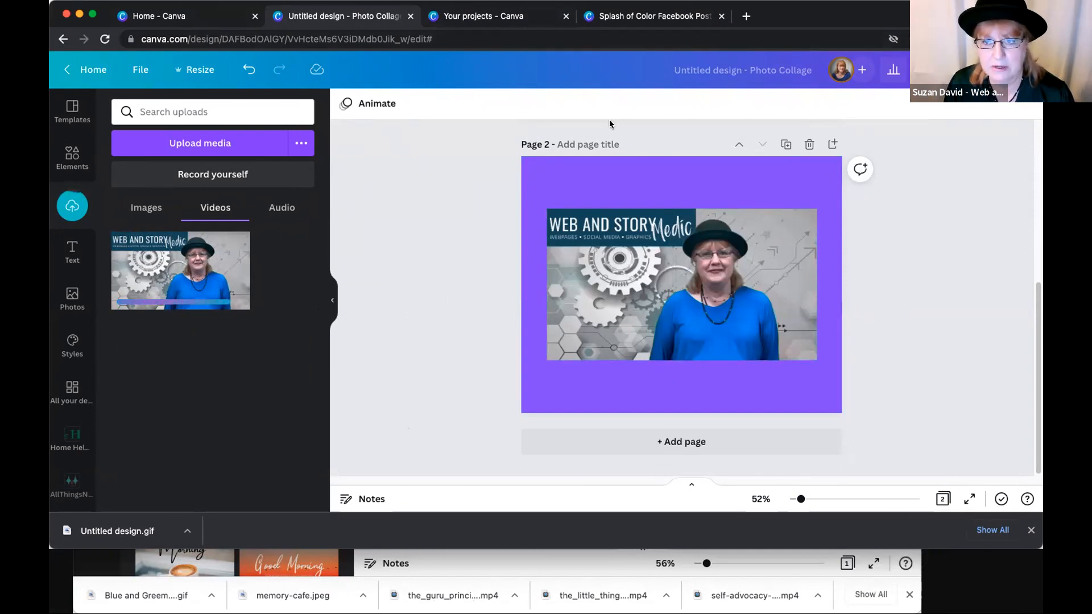
- Add a third page to the photo collage and leave it blank
{"action": "left_click", "coordinate": [658, 442]}
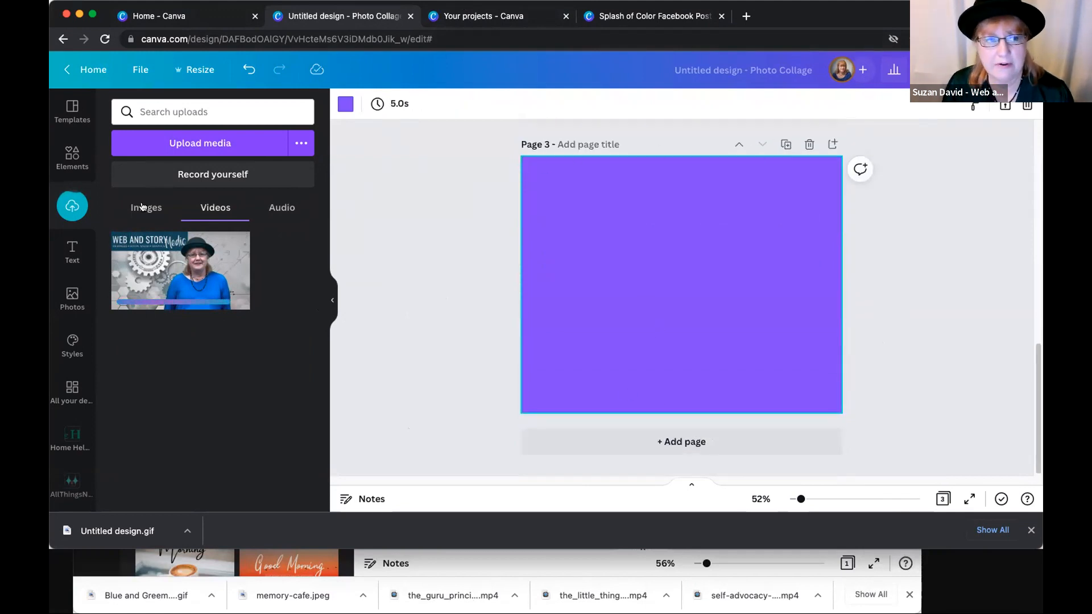
{"action": "scroll", "coordinate": [70, 354], "scroll_direction": "down", "scroll_amount": 3}
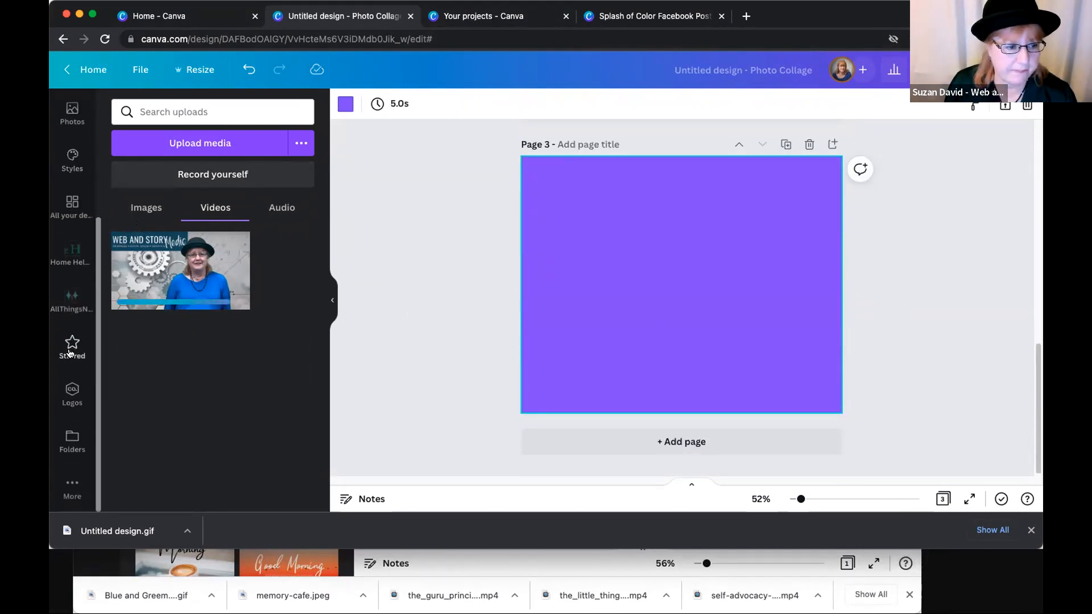
{"action": "scroll", "coordinate": [69, 354], "scroll_direction": "up", "scroll_amount": 3}
{"action": "left_click", "coordinate": [437, 255]}
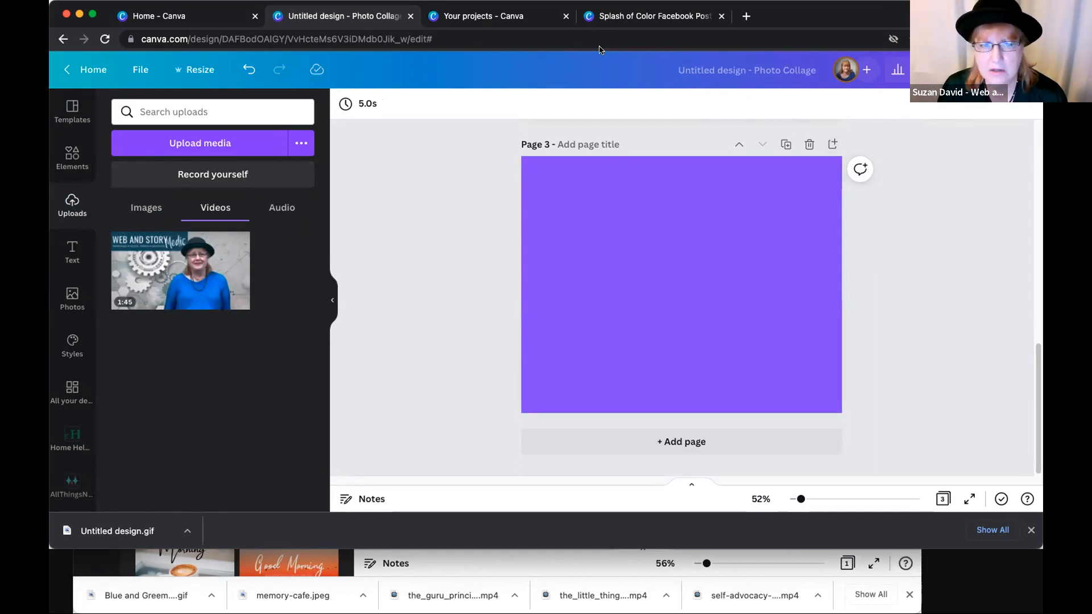
- View the Your projects page, and switch to the other browser window with the MY MOTHERS DAY design
{"action": "left_click", "coordinate": [537, 13]}
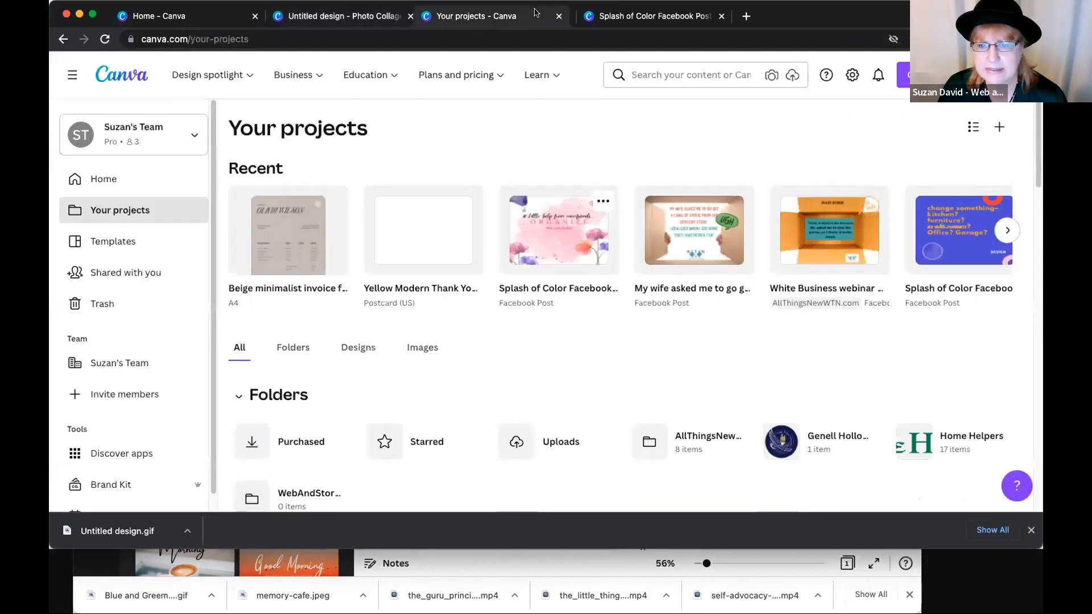
{"action": "mouse_move", "coordinate": [538, 74]}
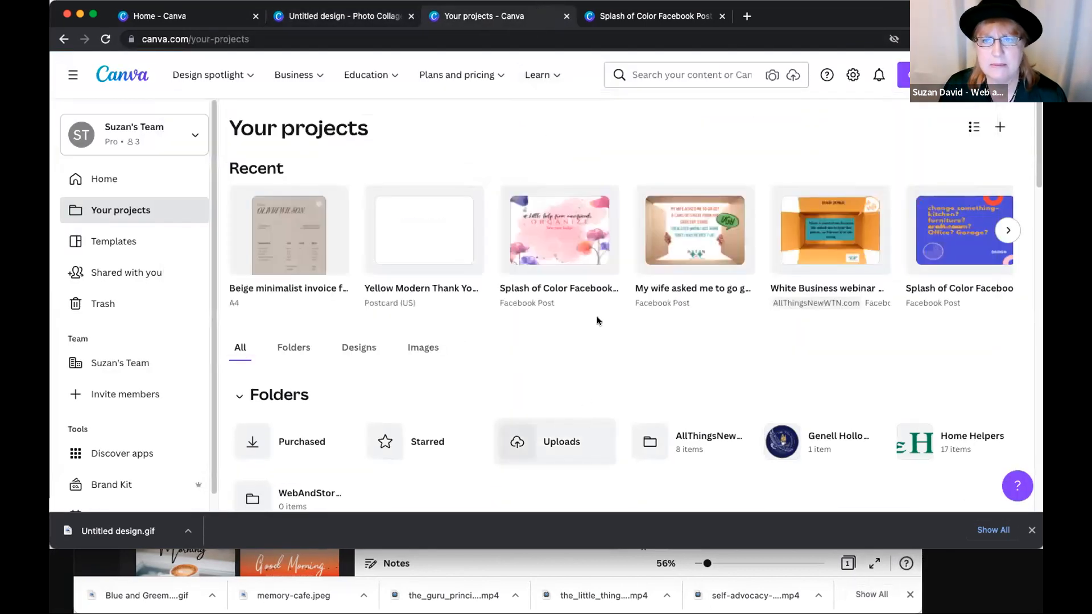
{"action": "left_click", "coordinate": [522, 570]}
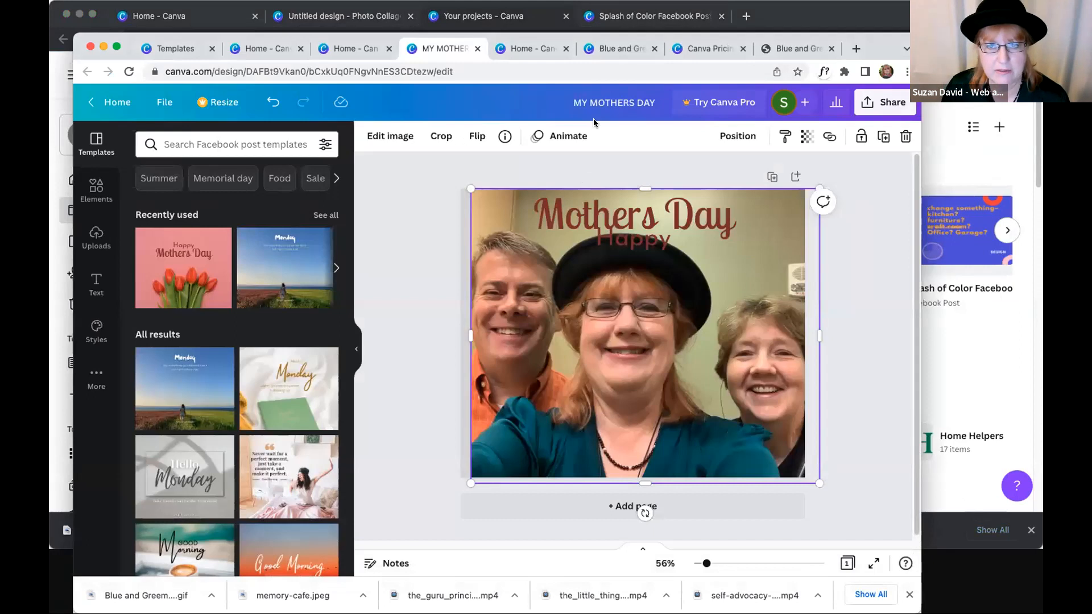
{"action": "scroll", "coordinate": [340, 395], "scroll_direction": "down", "scroll_amount": 2}
{"action": "scroll", "coordinate": [340, 394], "scroll_direction": "up", "scroll_amount": 2}
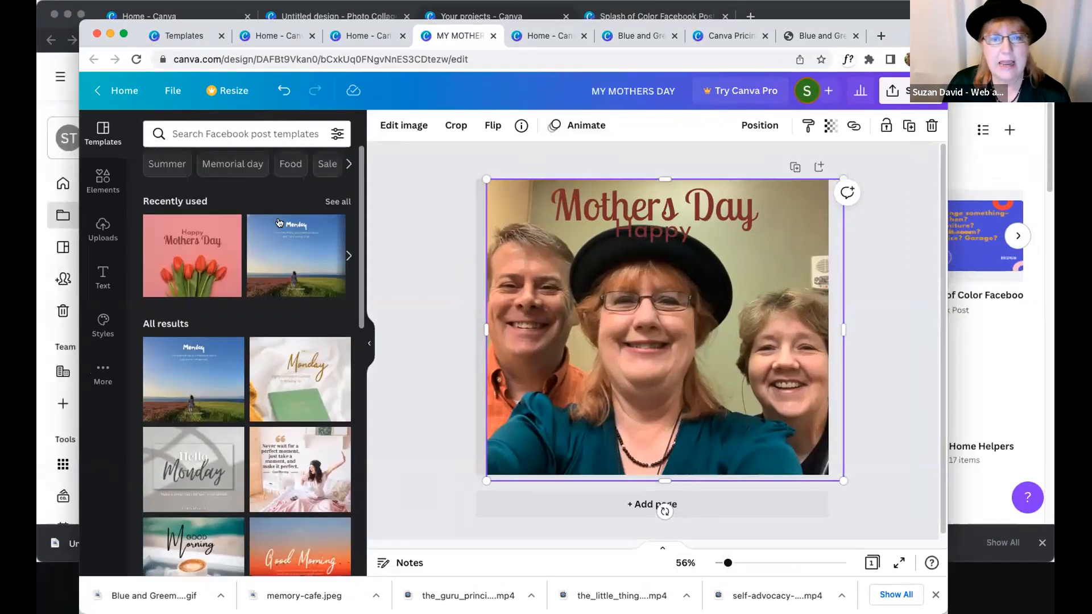
- Search the Facebook post templates for "motivation monday"
{"action": "left_click", "coordinate": [468, 175]}
{"action": "left_click", "coordinate": [261, 134]}
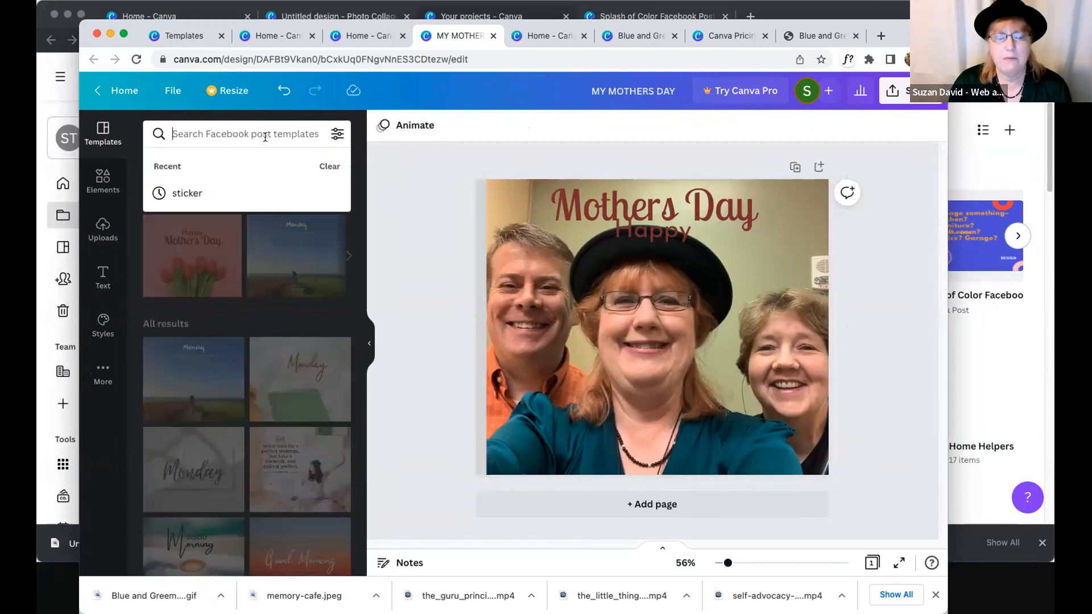
{"action": "type", "text": "motiv"}
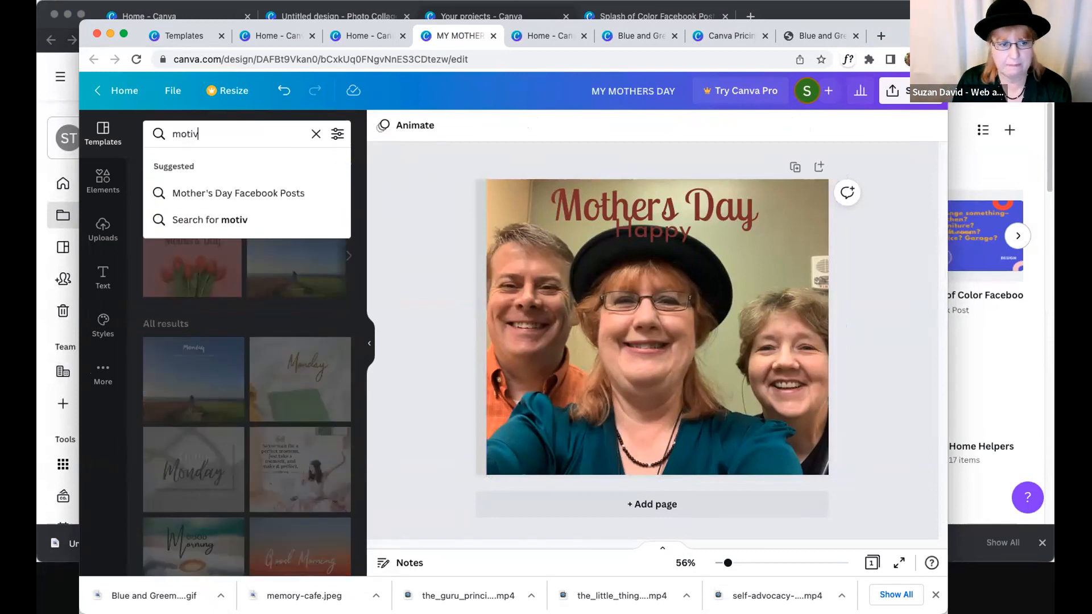
{"action": "type", "text": "ation monday"}
{"action": "key", "text": "Return"}
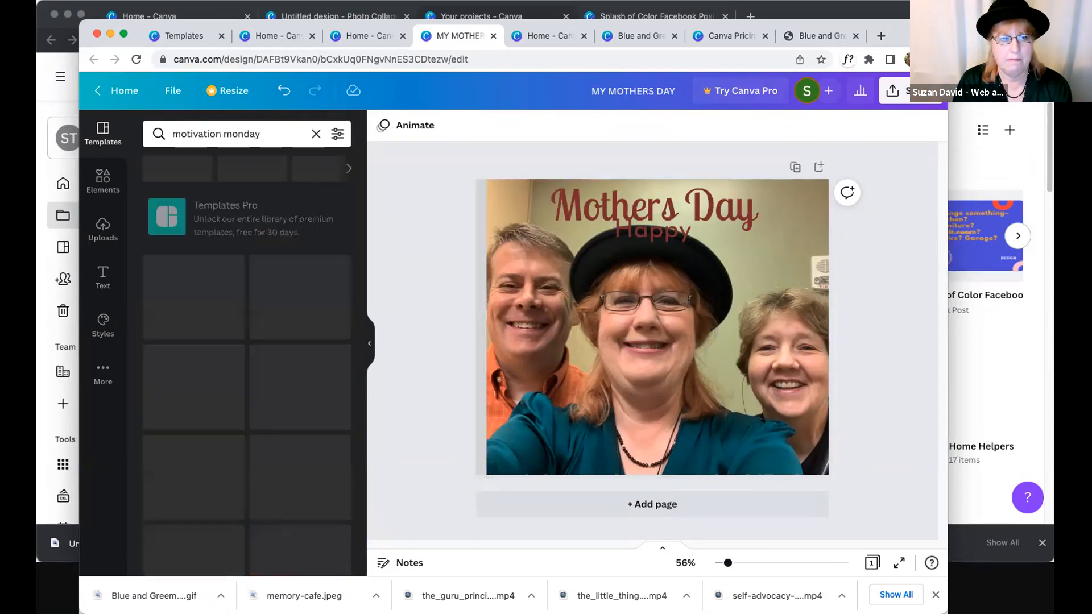
- Try the Hello Monday autumn road template and the Hello Monday white blossom template, and preview the premium It's Monday laptop template
{"action": "left_click", "coordinate": [282, 434]}
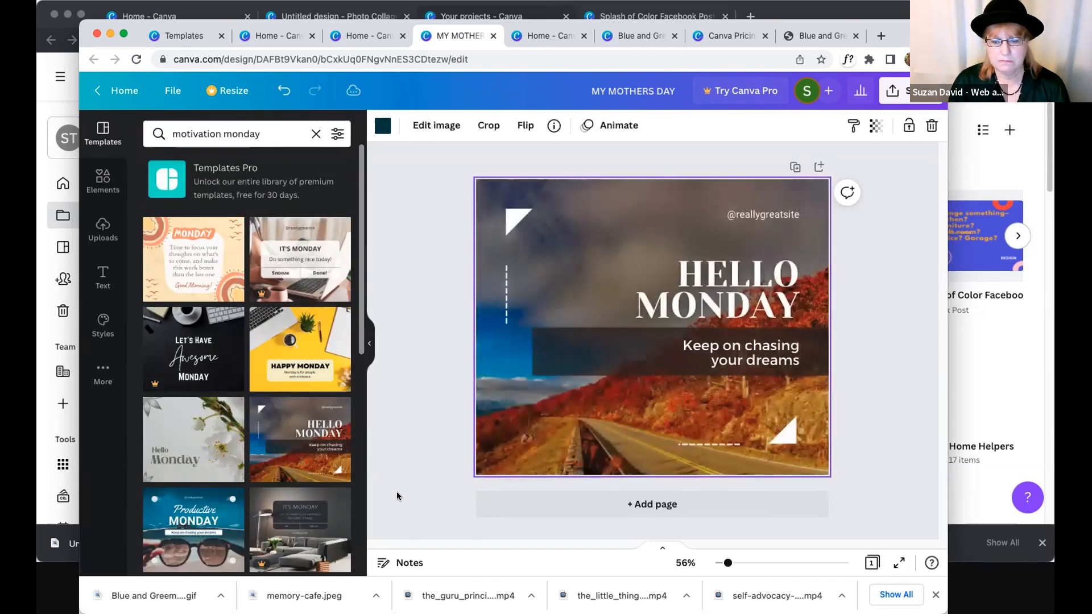
{"action": "left_click", "coordinate": [216, 462]}
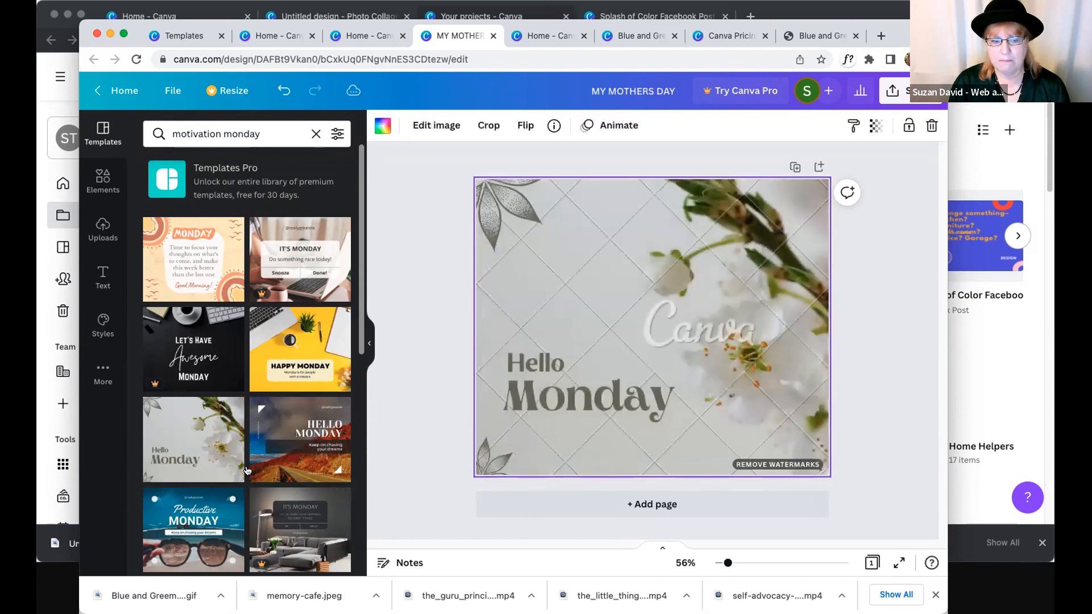
{"action": "left_click", "coordinate": [285, 253]}
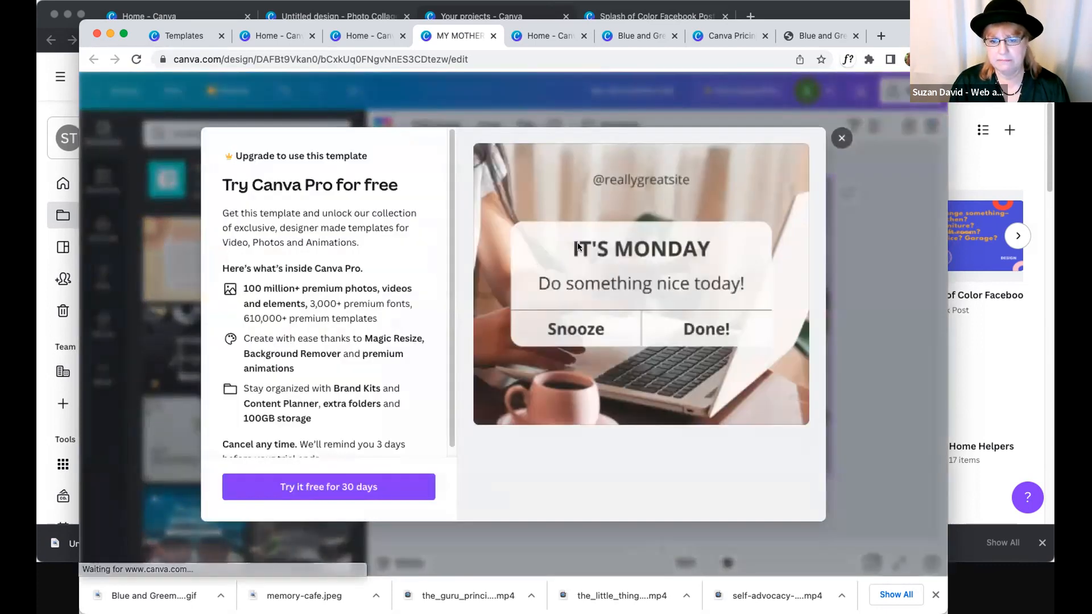
{"action": "left_click", "coordinate": [843, 140]}
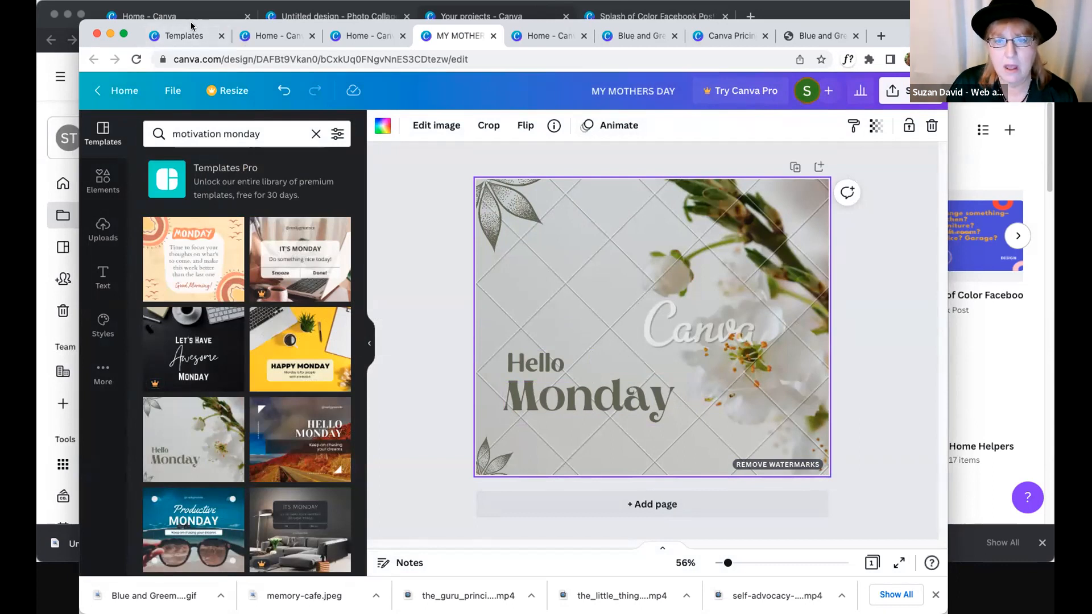
- View the purchase options for removing the watermarks from the blossom template, and close them without buying
{"action": "left_click_drag", "start_coordinate": [191, 23], "coordinate": [287, 50]}
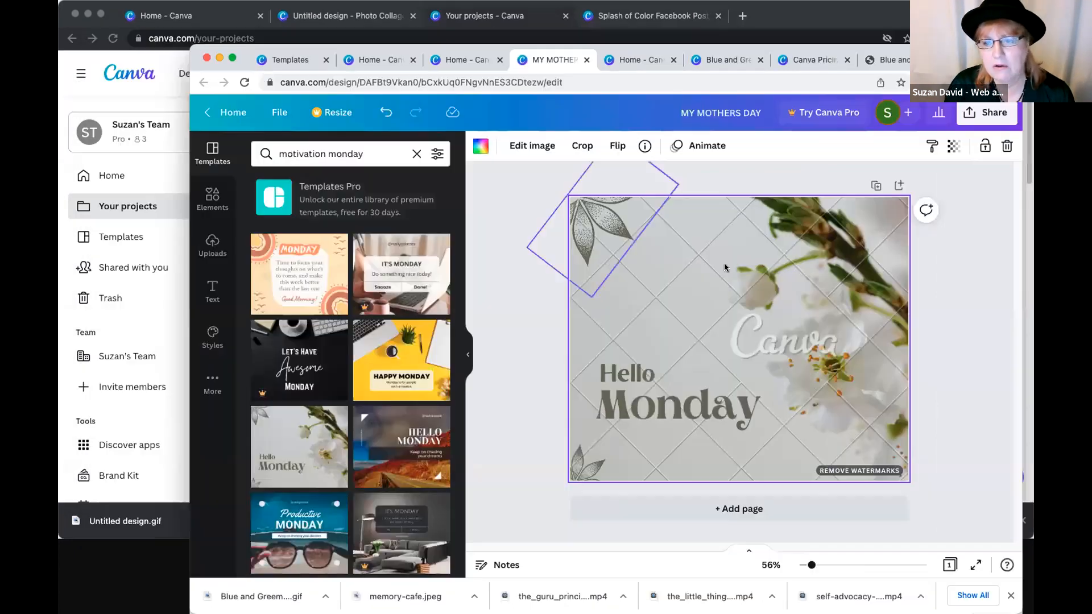
{"action": "left_click", "coordinate": [860, 471]}
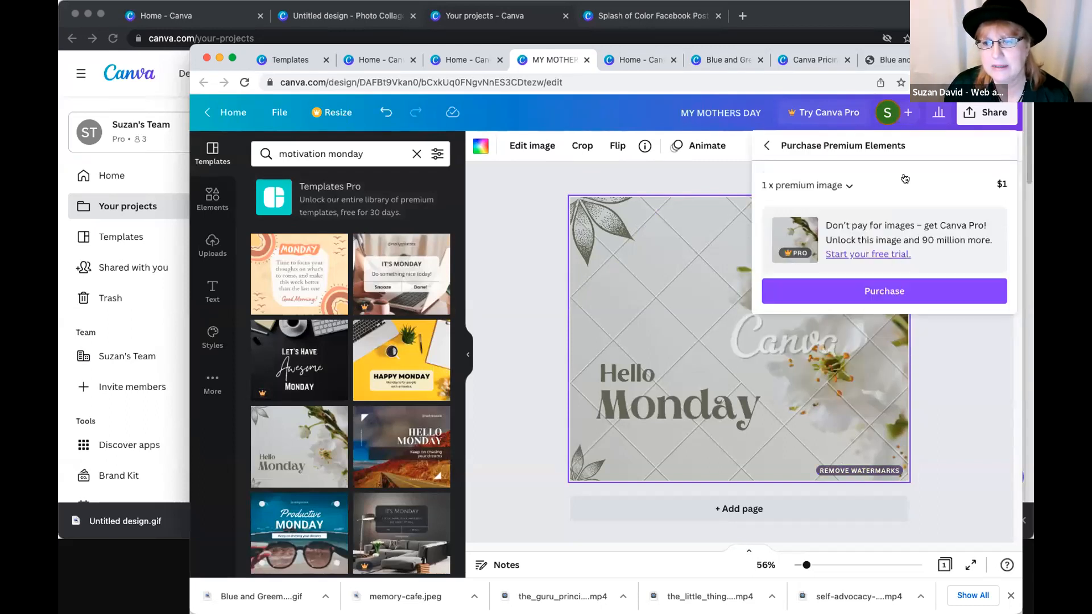
{"action": "left_click", "coordinate": [771, 147]}
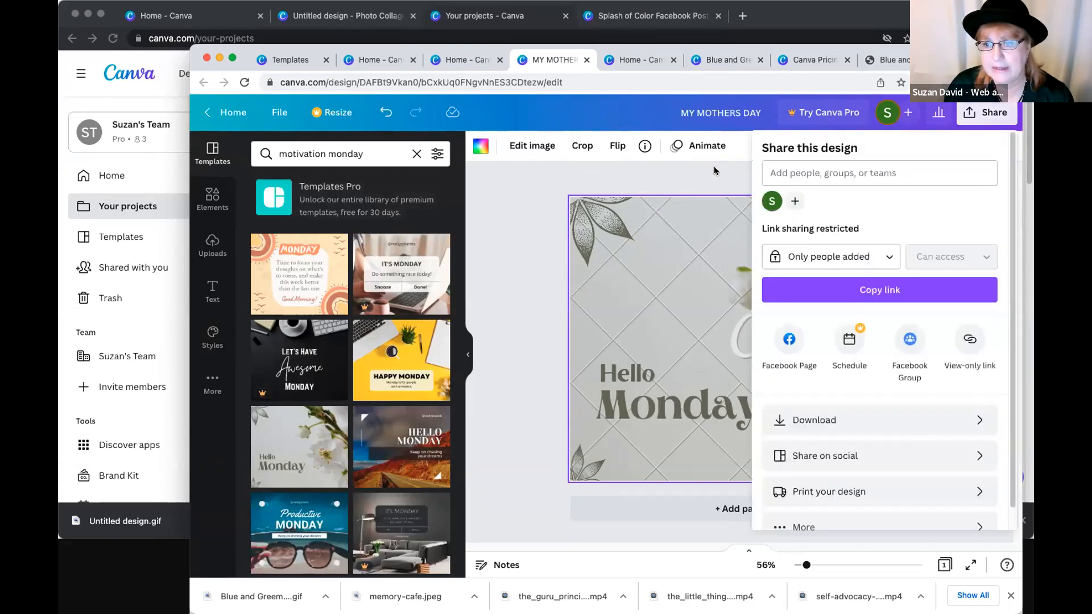
{"action": "left_click", "coordinate": [512, 263]}
- Find and apply the free black desk template reading "hello MONDAY, HOPE EVERYTHING GOES WELL" from the motivation monday templates
{"action": "scroll", "coordinate": [294, 398], "scroll_direction": "down", "scroll_amount": 3}
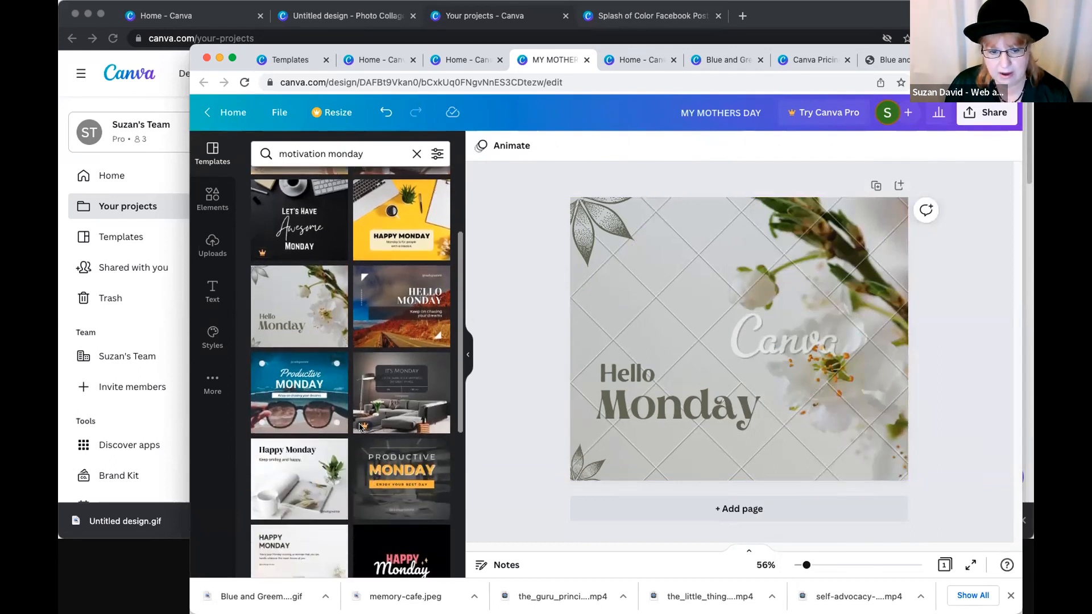
{"action": "scroll", "coordinate": [370, 434], "scroll_direction": "down", "scroll_amount": 8}
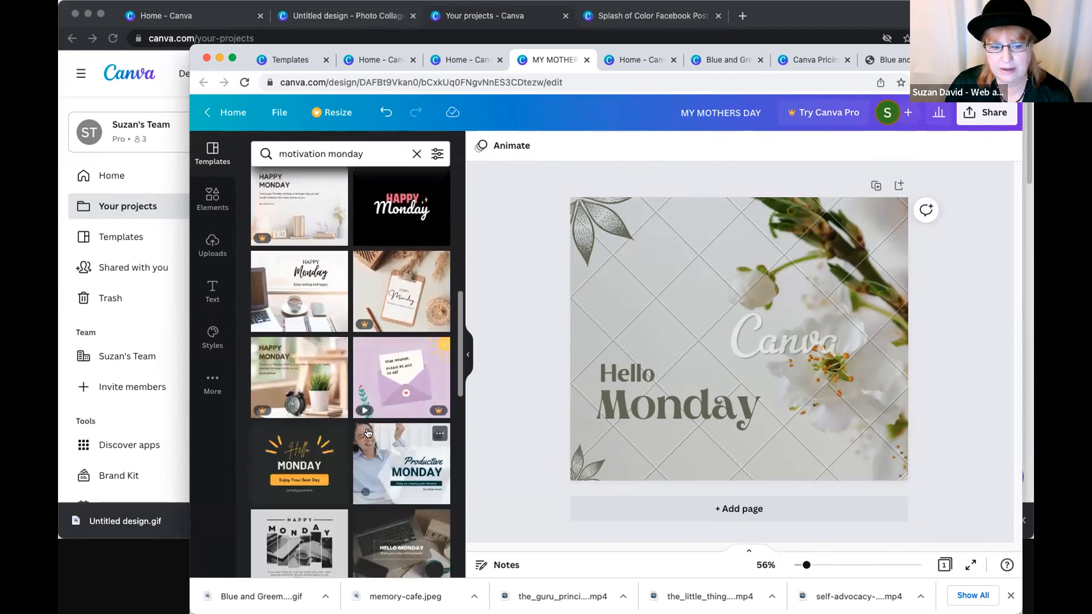
{"action": "scroll", "coordinate": [355, 434], "scroll_direction": "down", "scroll_amount": 3}
{"action": "scroll", "coordinate": [355, 434], "scroll_direction": "down", "scroll_amount": 3}
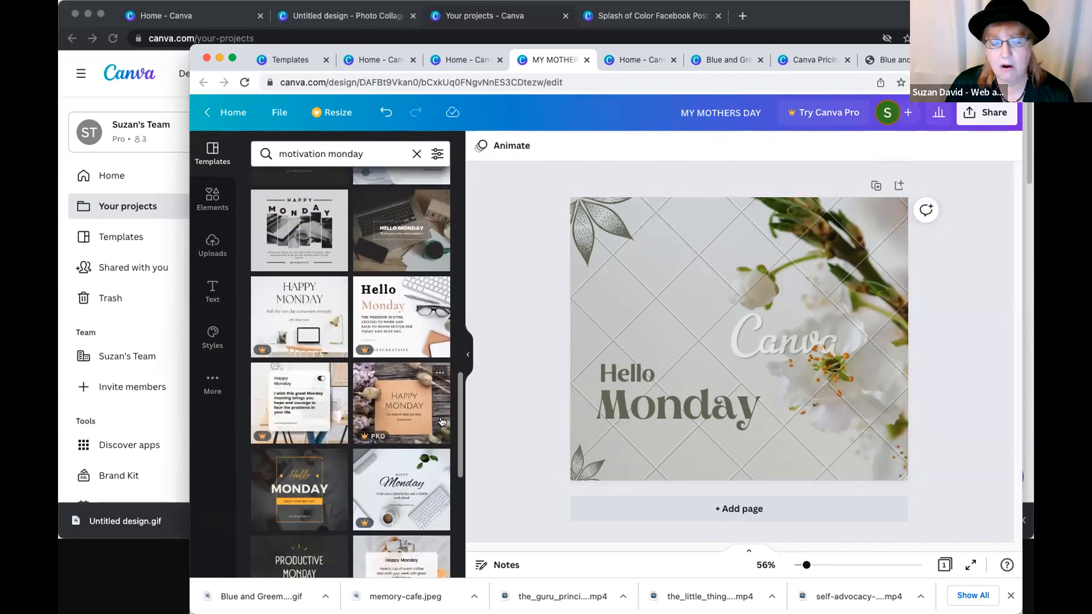
{"action": "scroll", "coordinate": [416, 403], "scroll_direction": "down", "scroll_amount": 6}
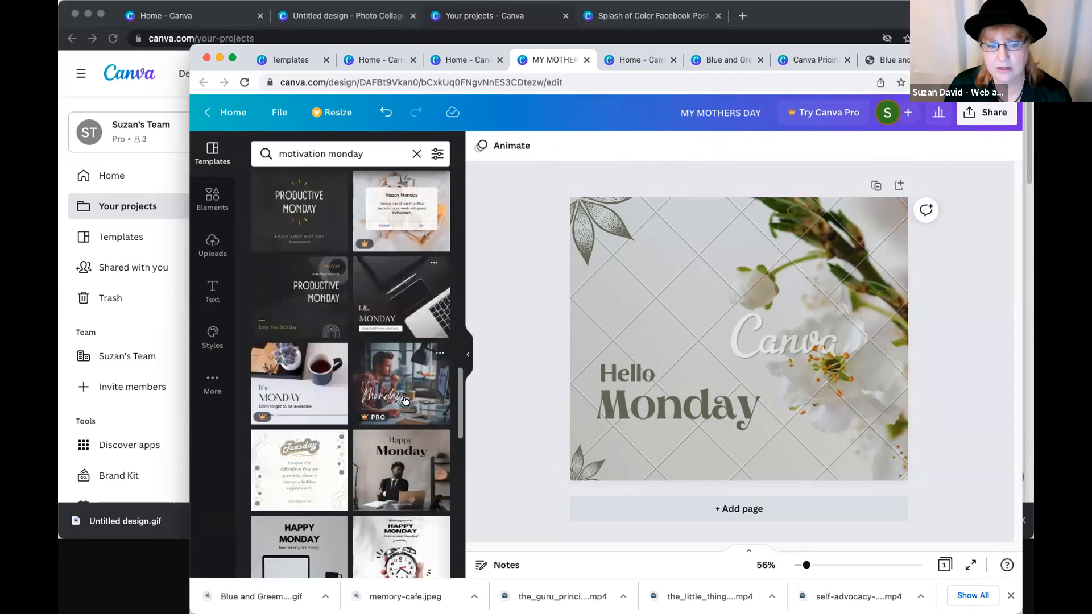
{"action": "left_click", "coordinate": [395, 328]}
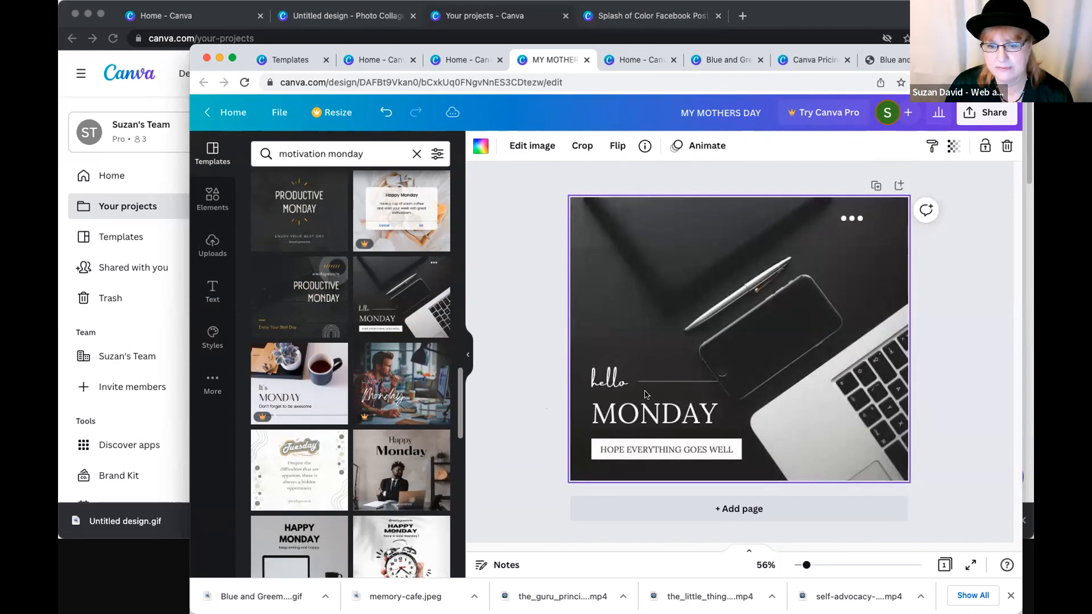
{"action": "left_click", "coordinate": [538, 380]}
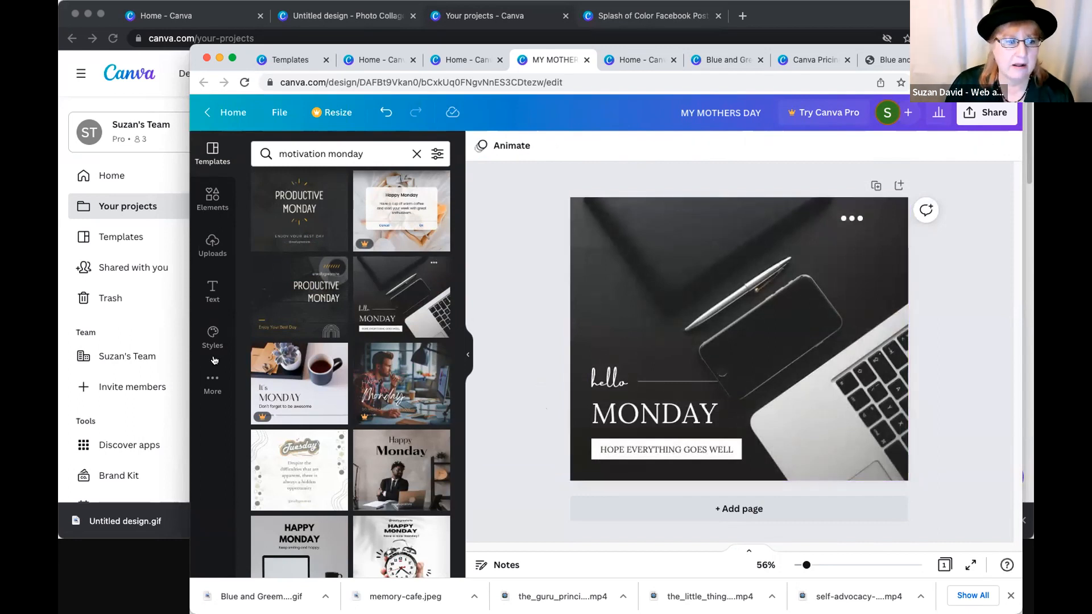
- Search the photo library for "waterfall"
{"action": "left_click", "coordinate": [212, 383]}
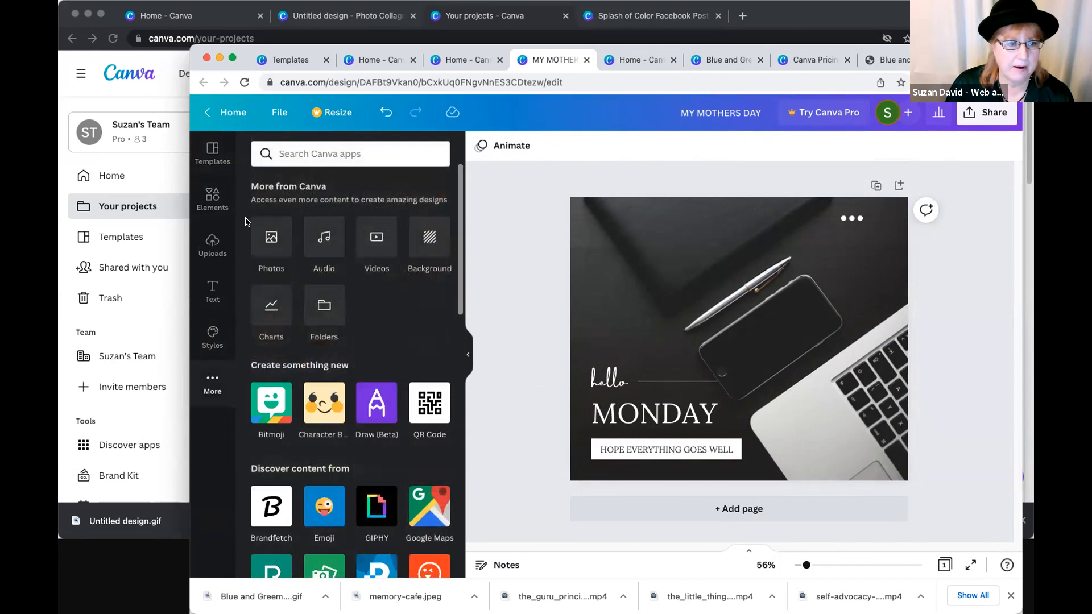
{"action": "left_click", "coordinate": [257, 242]}
{"action": "left_click", "coordinate": [313, 158]}
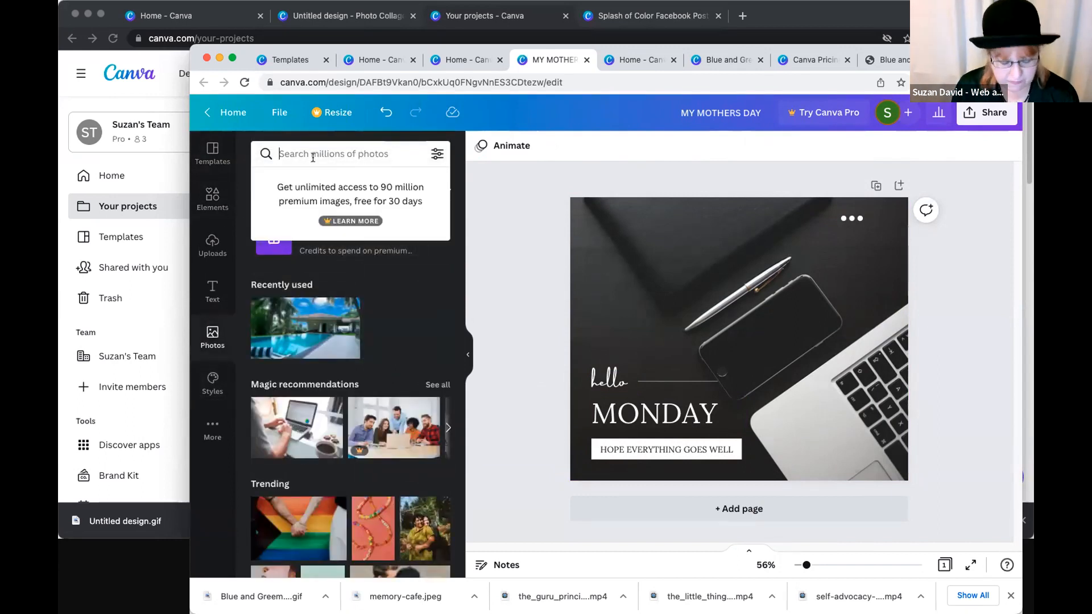
{"action": "type", "text": "waterfall"}
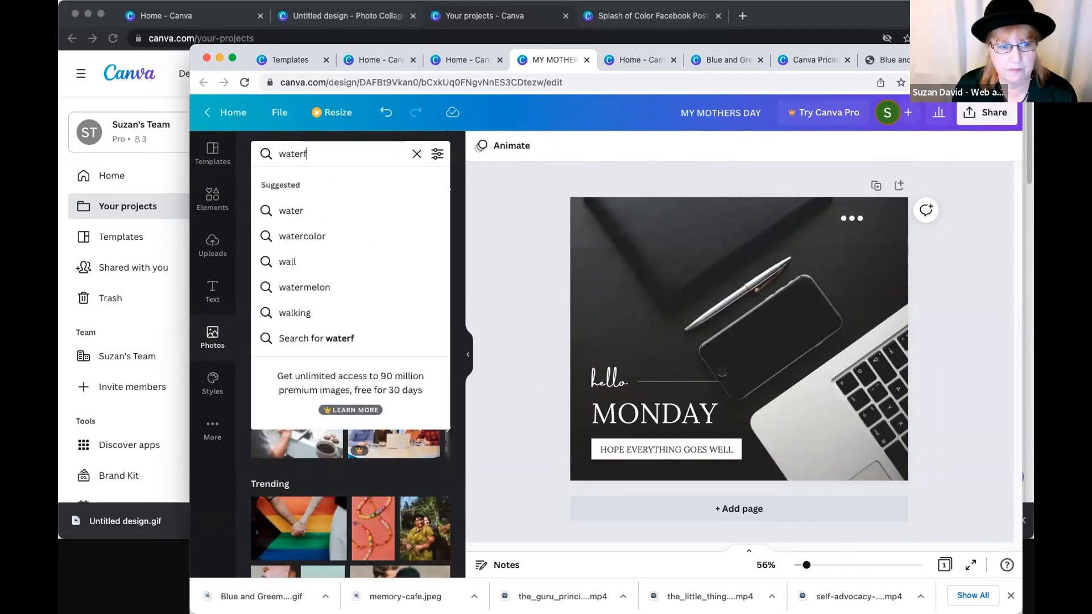
{"action": "key", "text": "Return"}
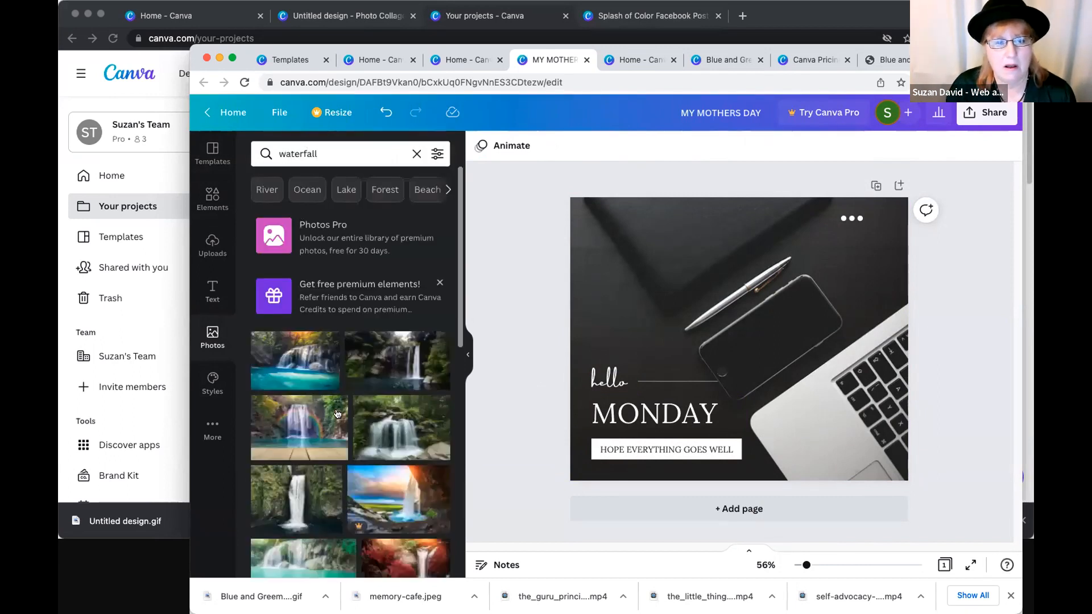
- Add the waterfall photo with the turquoise pool and enlarge it to about 1,220 by 813 so it covers the whole page
{"action": "scroll", "coordinate": [424, 417], "scroll_direction": "down", "scroll_amount": 2}
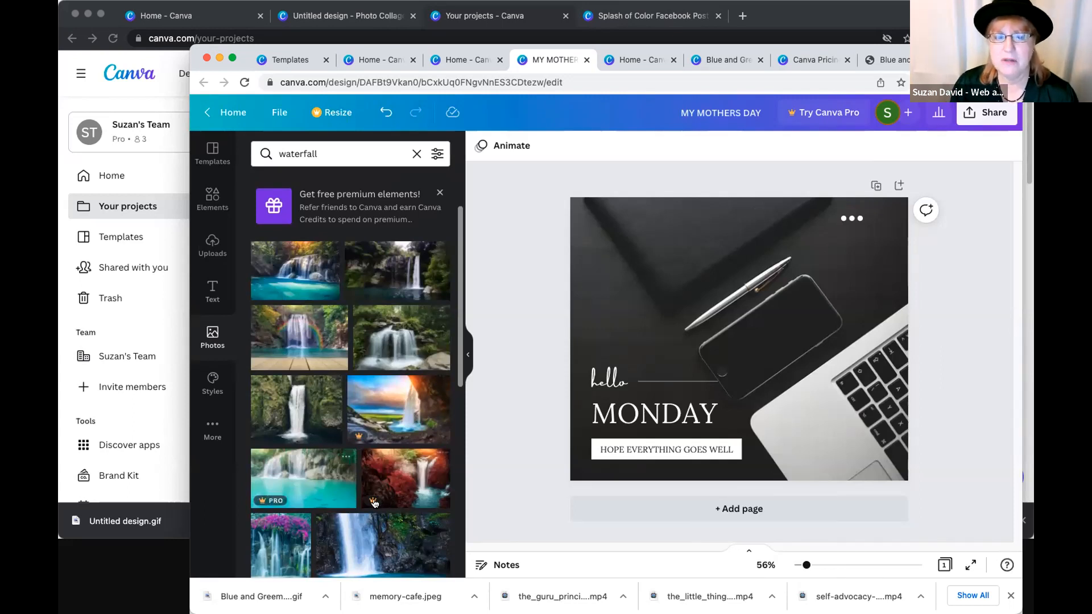
{"action": "left_click", "coordinate": [410, 320]}
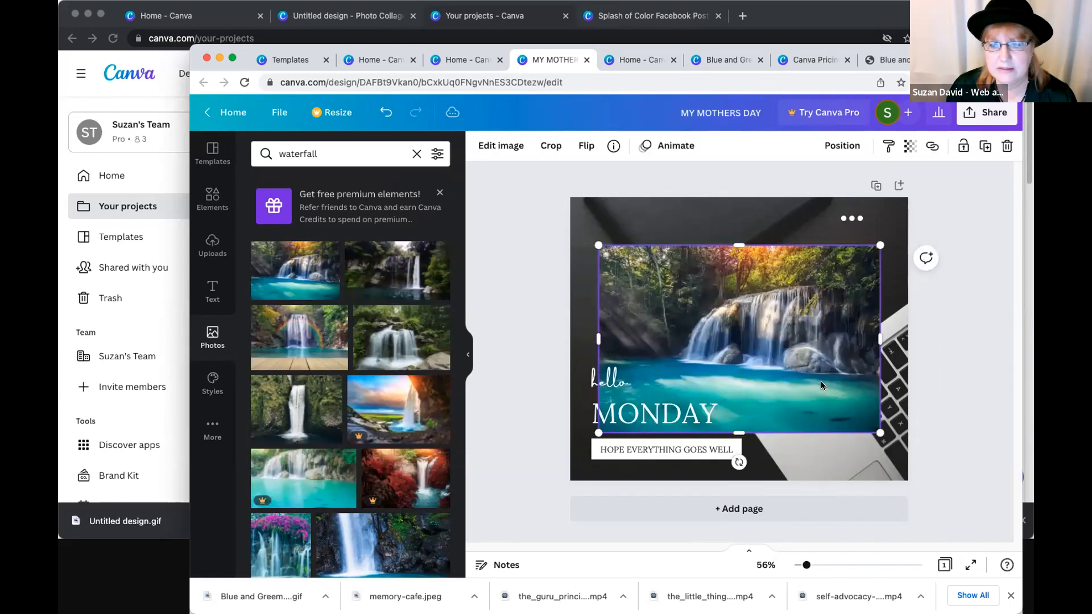
{"action": "left_click_drag", "start_coordinate": [894, 460], "coordinate": [969, 505]}
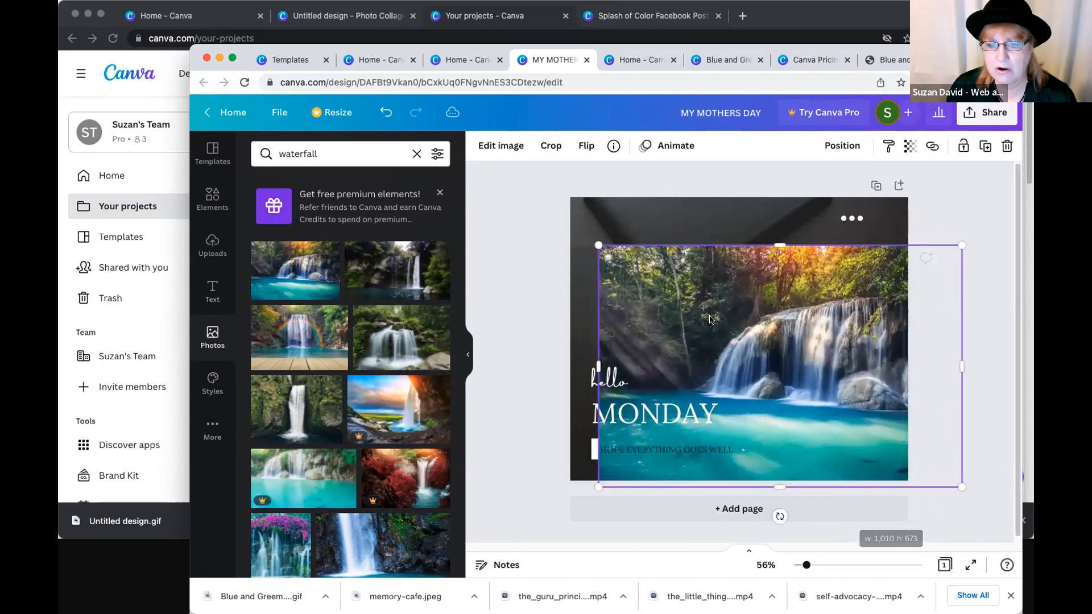
{"action": "left_click_drag", "start_coordinate": [567, 215], "coordinate": [524, 185]}
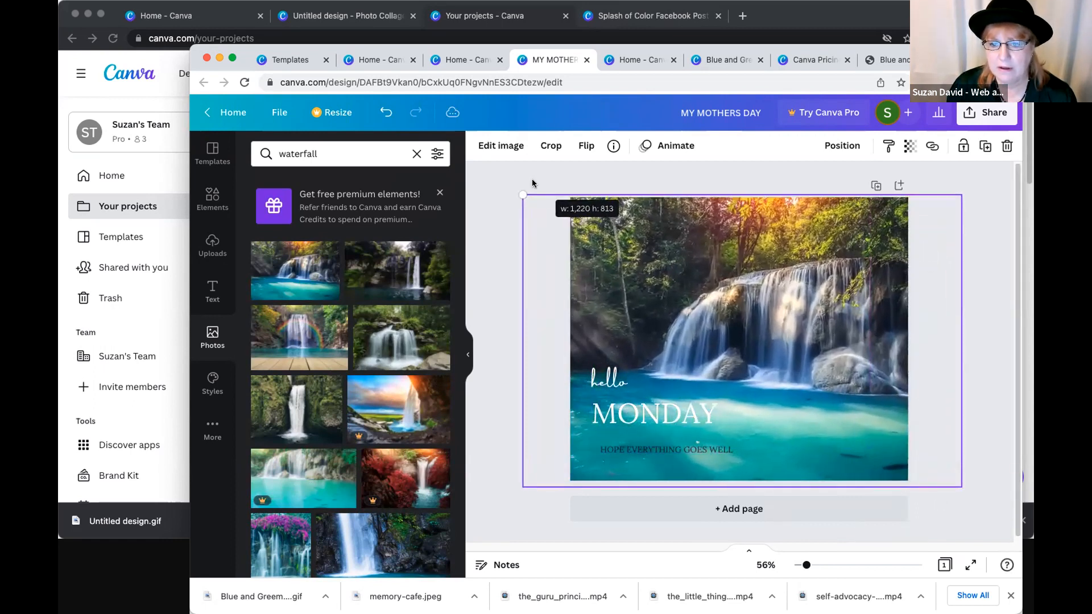
{"action": "left_click", "coordinate": [508, 271]}
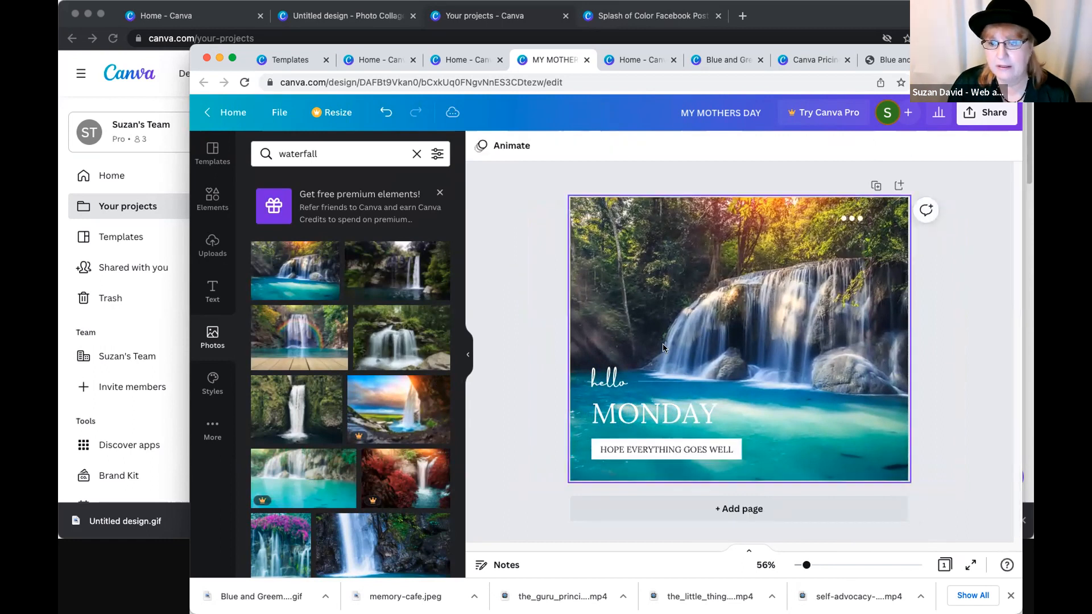
- Delete the "hello", "MONDAY" and "HOPE EVERYTHING GOES WELL" text from the waterfall design
{"action": "left_click", "coordinate": [605, 376]}
{"action": "key", "text": "Delete"}
{"action": "left_click", "coordinate": [602, 414]}
{"action": "key", "text": "Delete"}
{"action": "left_click", "coordinate": [593, 441]}
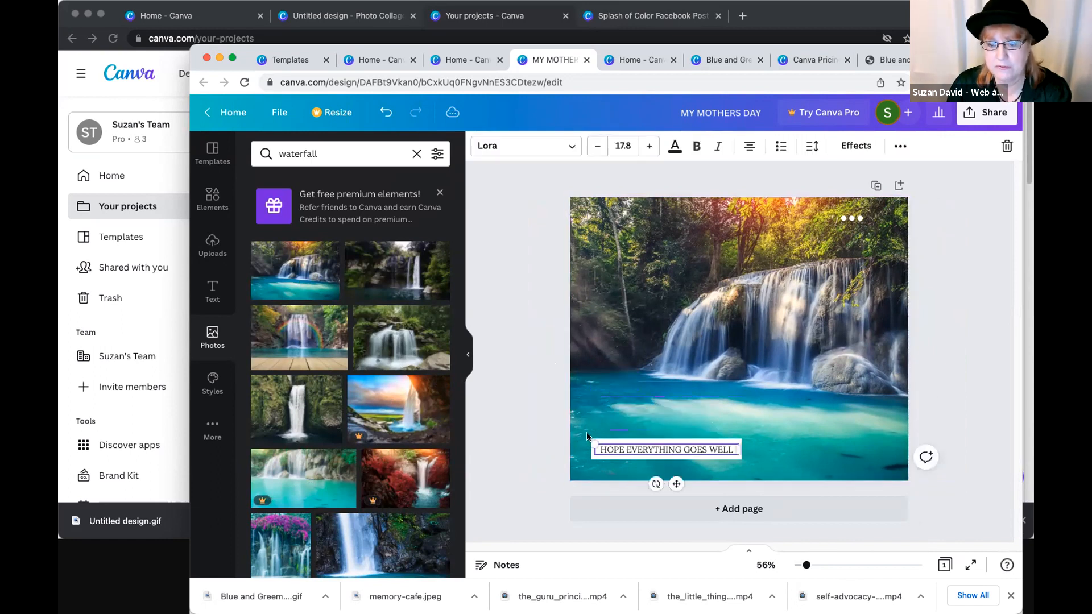
{"action": "key", "text": "Delete"}
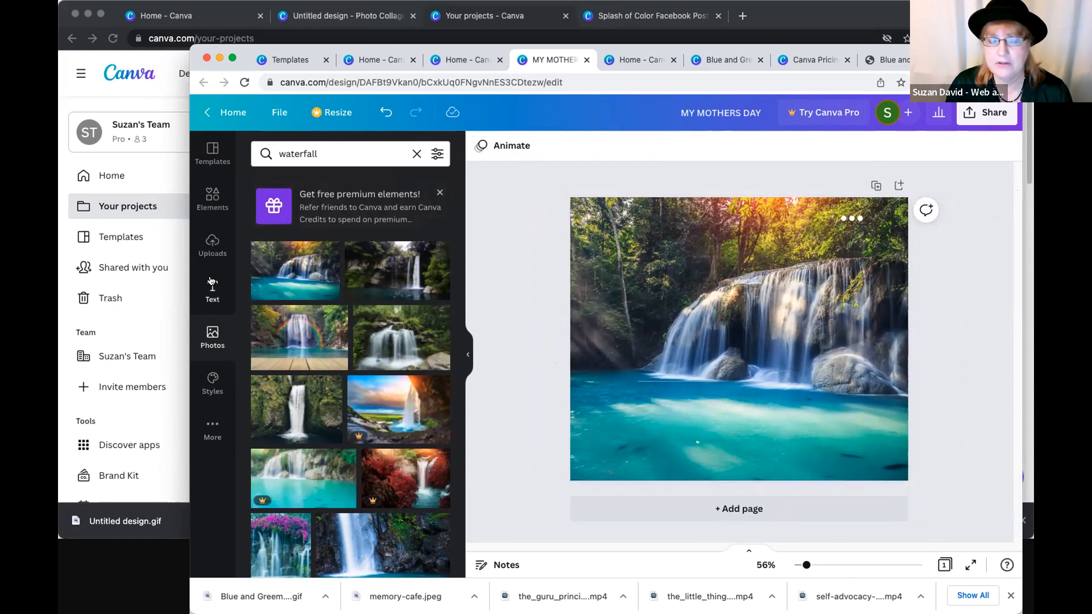
- Add a heading reading "Bring it on!" to the page
{"action": "left_click", "coordinate": [212, 288]}
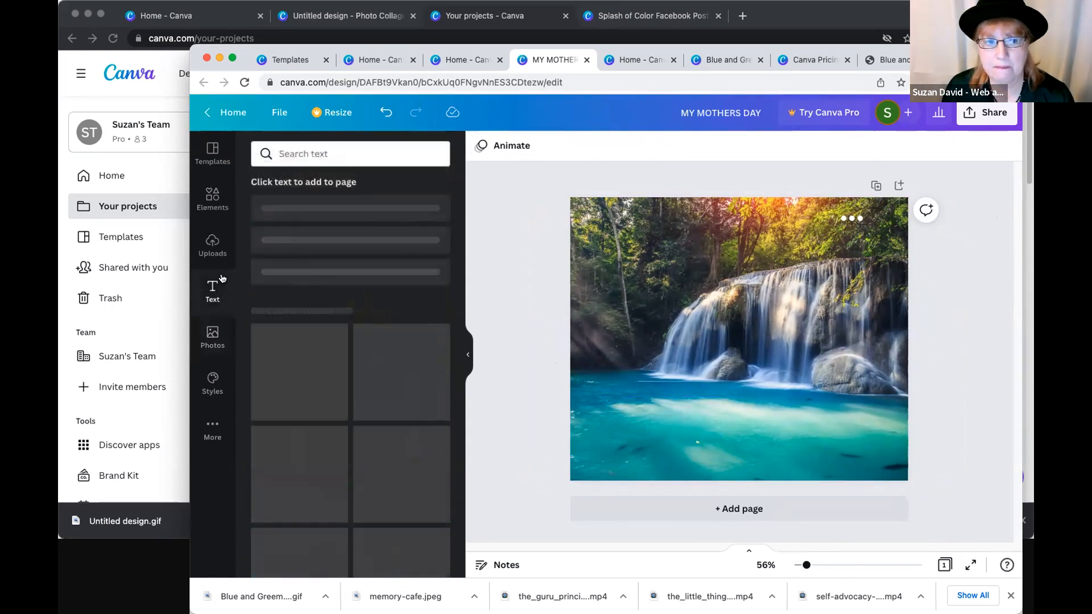
{"action": "left_click", "coordinate": [326, 213]}
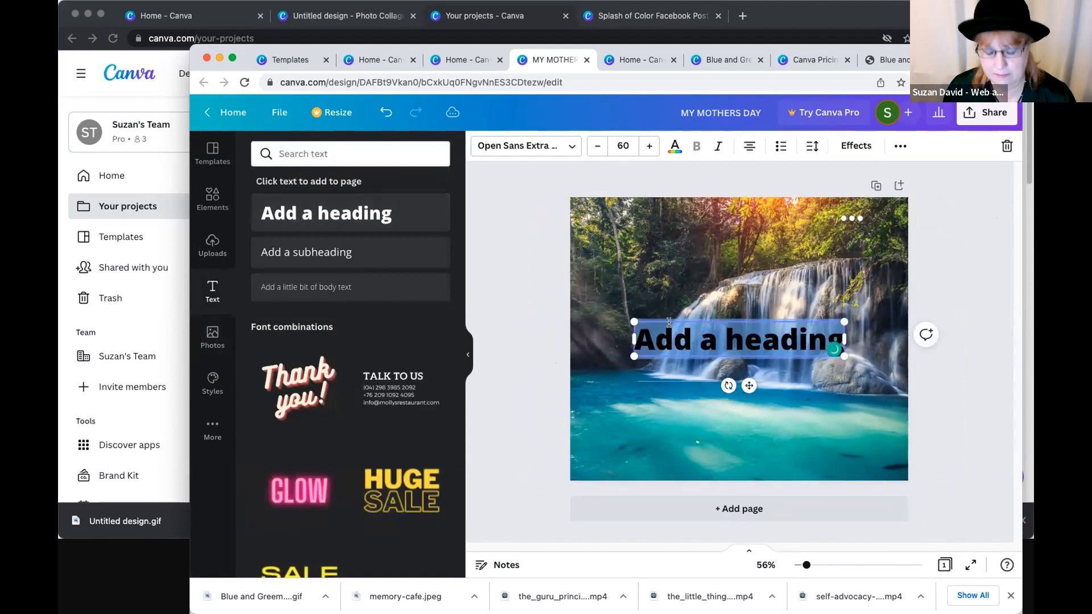
{"action": "type", "text": "Bri"}
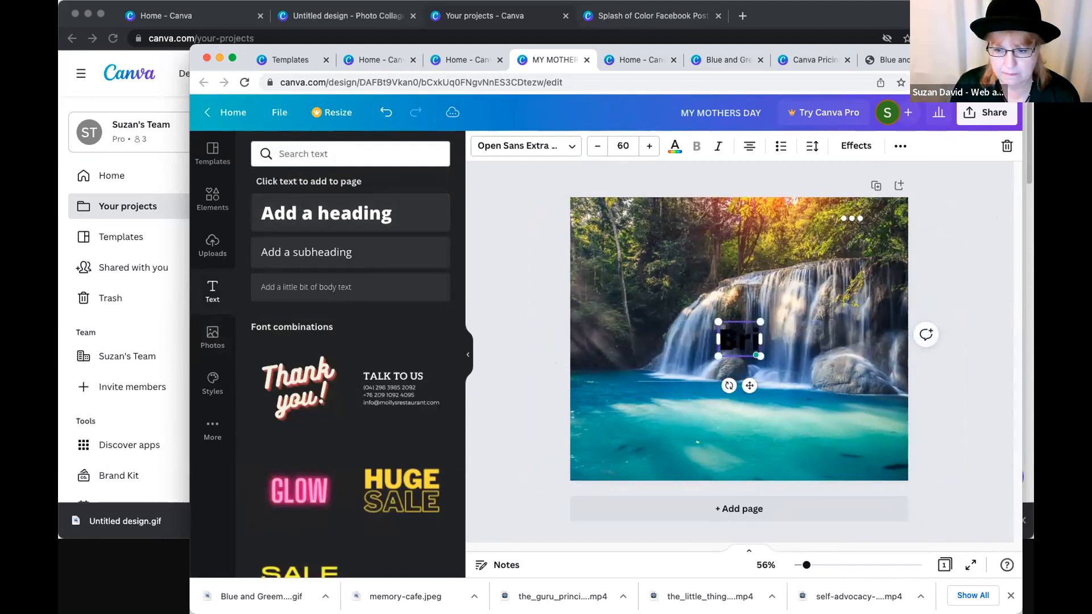
{"action": "type", "text": "ng it on!"}
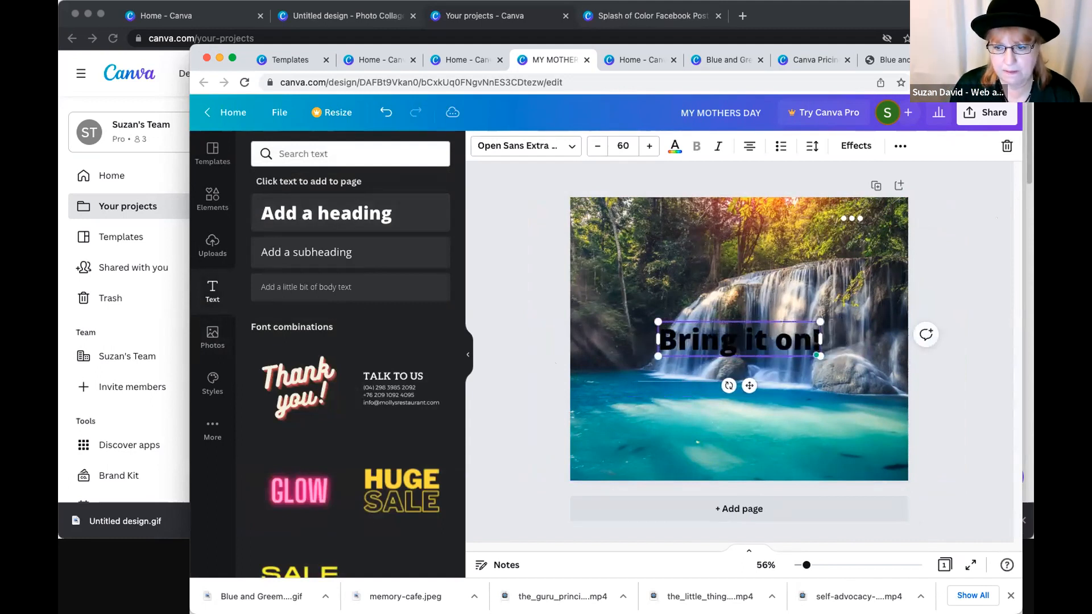
- Color the "Bring it on!" heading white and move it onto the water in the photo's lower left
{"action": "left_click", "coordinate": [676, 146]}
{"action": "left_click", "coordinate": [436, 395]}
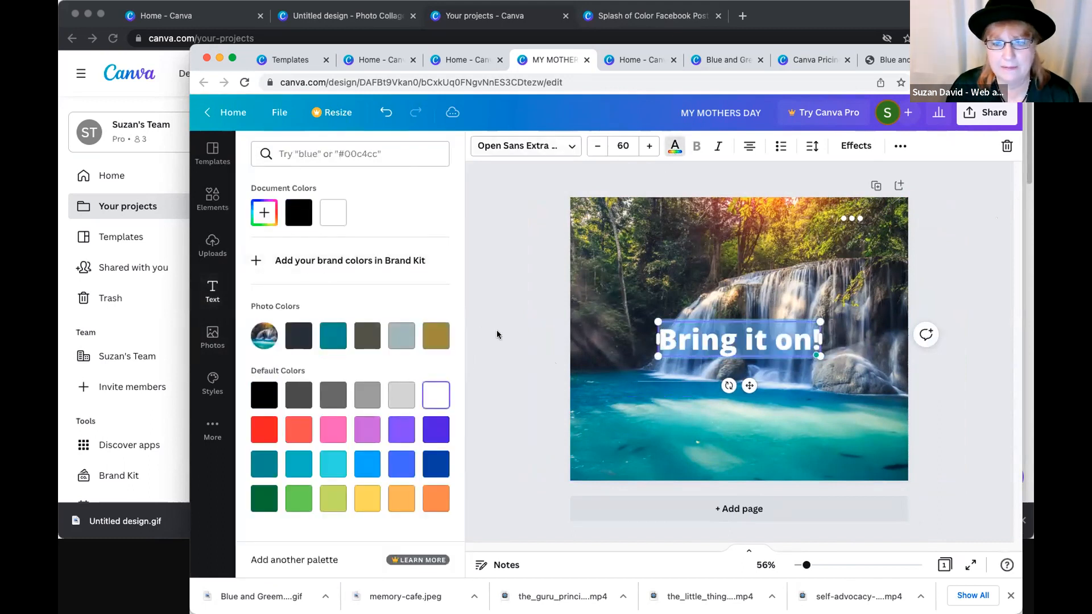
{"action": "left_click", "coordinate": [694, 339]}
{"action": "left_click", "coordinate": [703, 343]}
{"action": "left_click", "coordinate": [936, 407]}
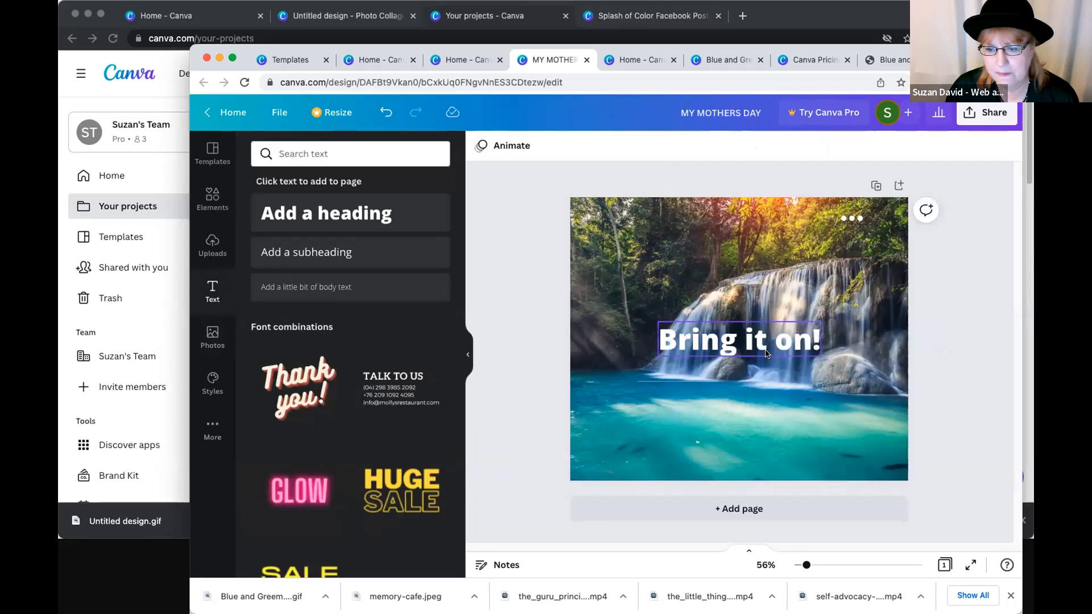
{"action": "left_click_drag", "start_coordinate": [740, 342], "coordinate": [687, 437]}
{"action": "left_click", "coordinate": [1009, 415]}
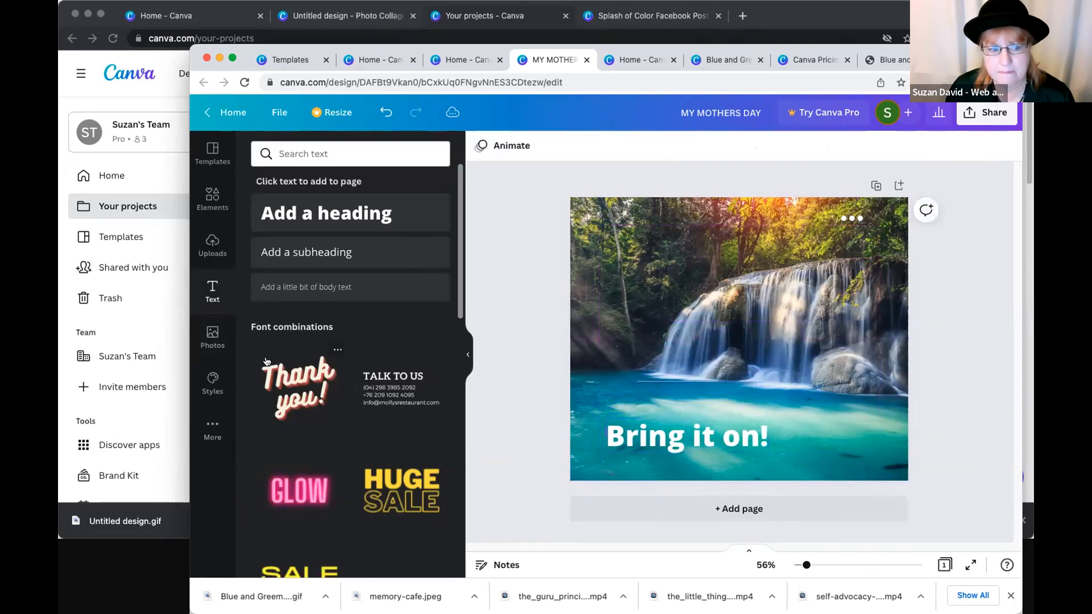
- Browse the font combinations for text, and return to the Canva home page
{"action": "scroll", "coordinate": [265, 362], "scroll_direction": "down", "scroll_amount": 3}
{"action": "scroll", "coordinate": [265, 364], "scroll_direction": "down", "scroll_amount": 2}
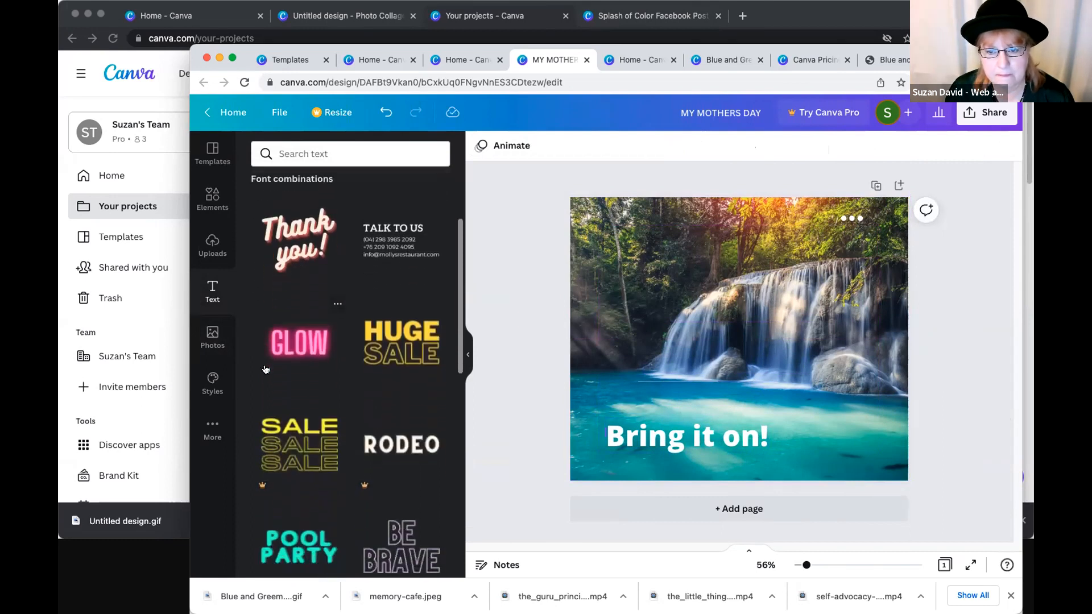
{"action": "scroll", "coordinate": [265, 367], "scroll_direction": "down", "scroll_amount": 4}
{"action": "scroll", "coordinate": [278, 374], "scroll_direction": "down", "scroll_amount": 4}
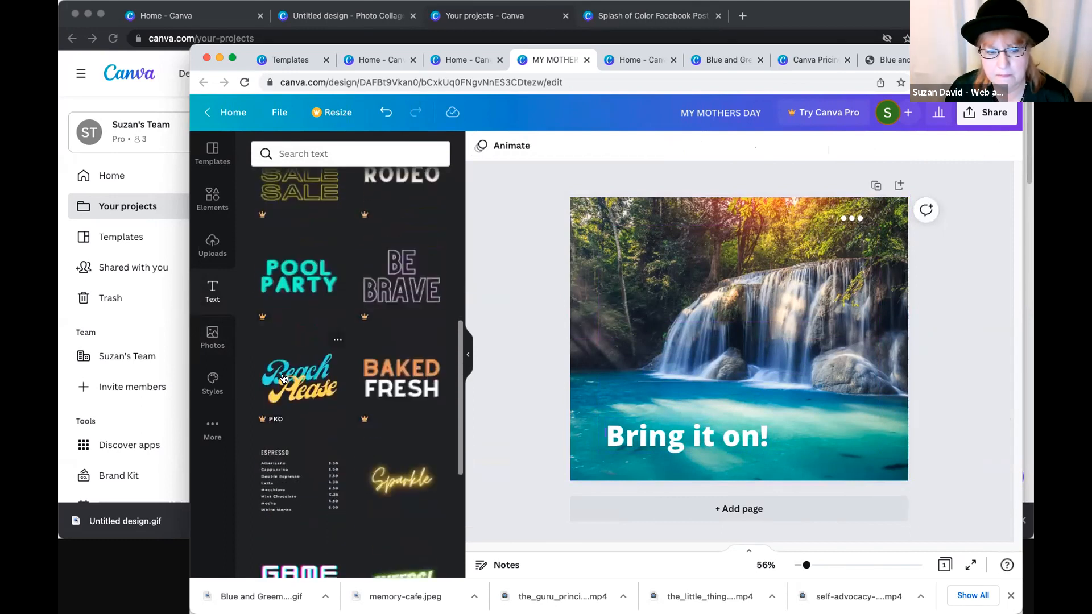
{"action": "scroll", "coordinate": [283, 378], "scroll_direction": "up", "scroll_amount": 1}
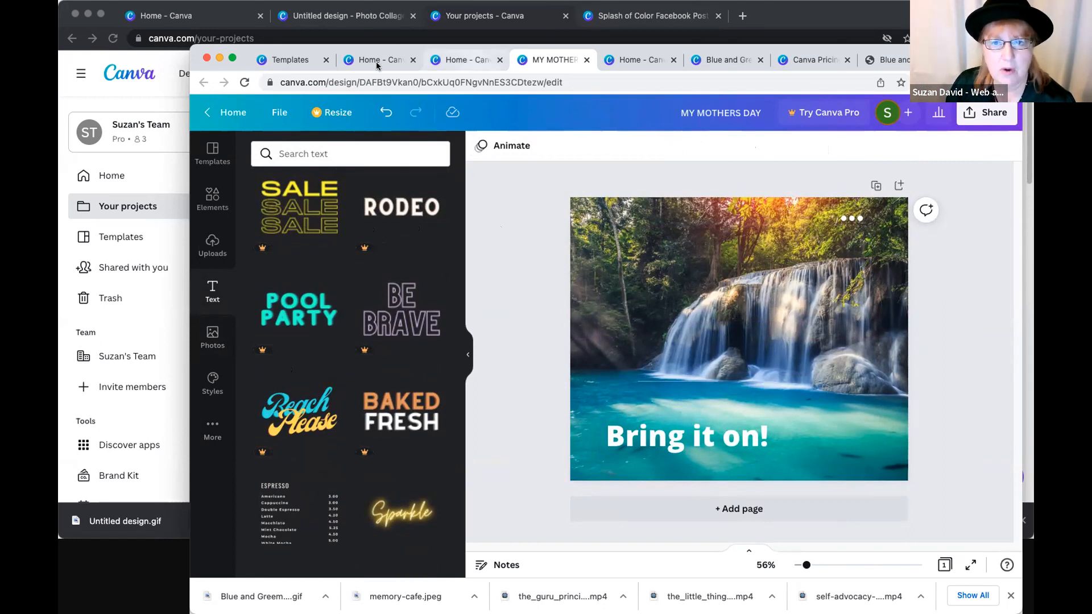
{"action": "left_click", "coordinate": [242, 114]}
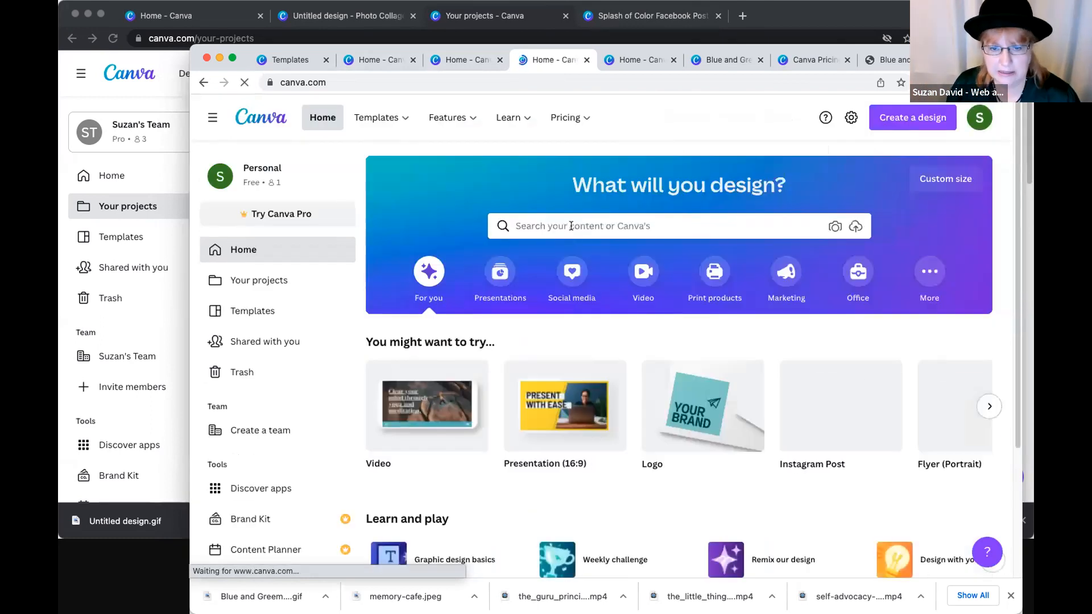
- Search the templates for "logo", browse the results and open the orange Ginyard Summer Camp logo as a new design
{"action": "left_click", "coordinate": [571, 226]}
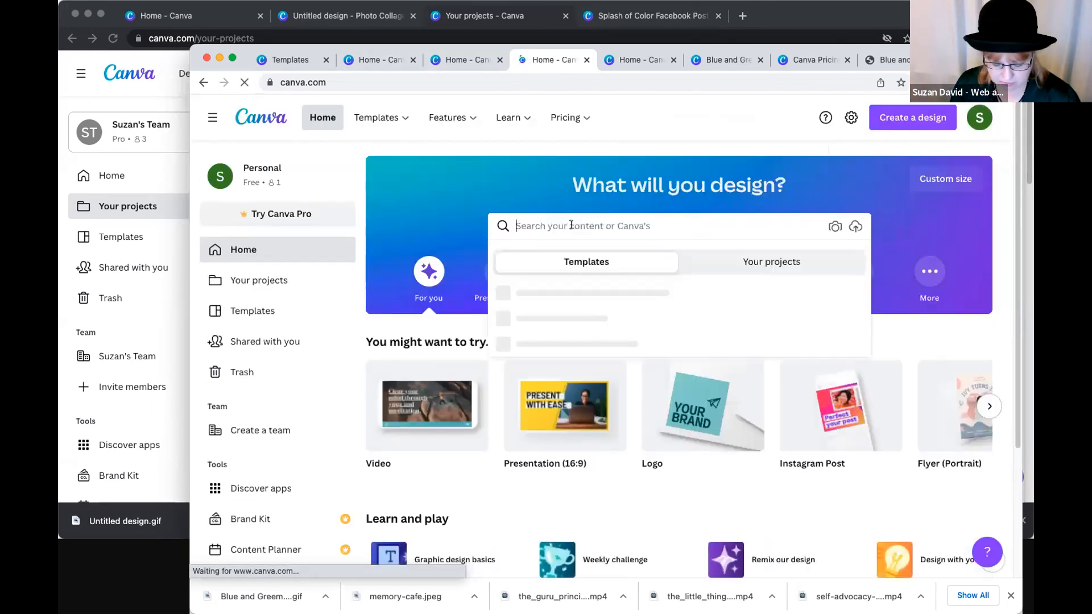
{"action": "type", "text": "logo"}
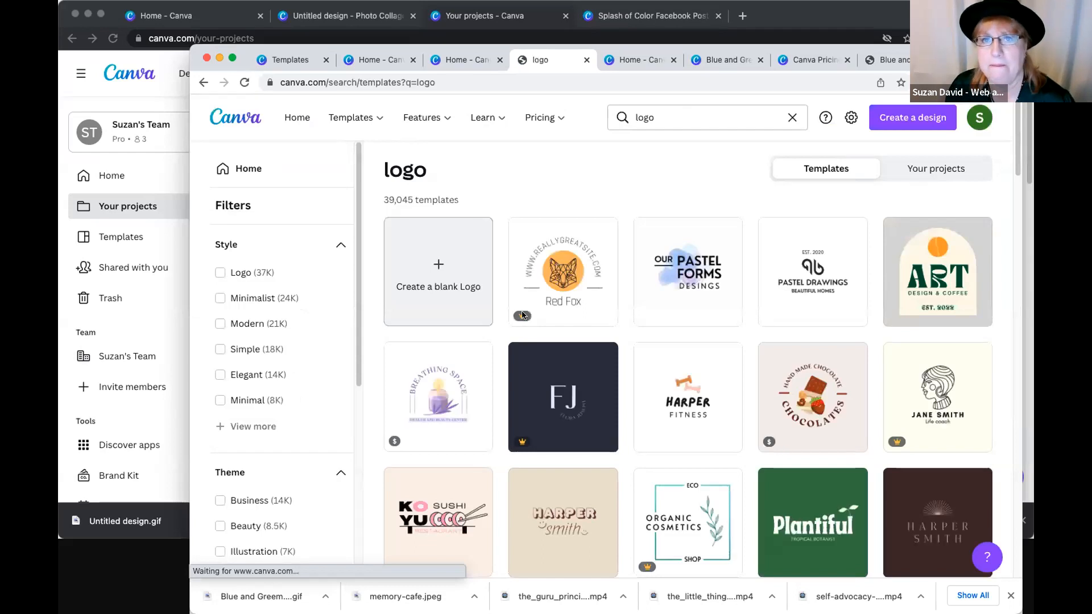
{"action": "scroll", "coordinate": [623, 394], "scroll_direction": "down", "scroll_amount": 3}
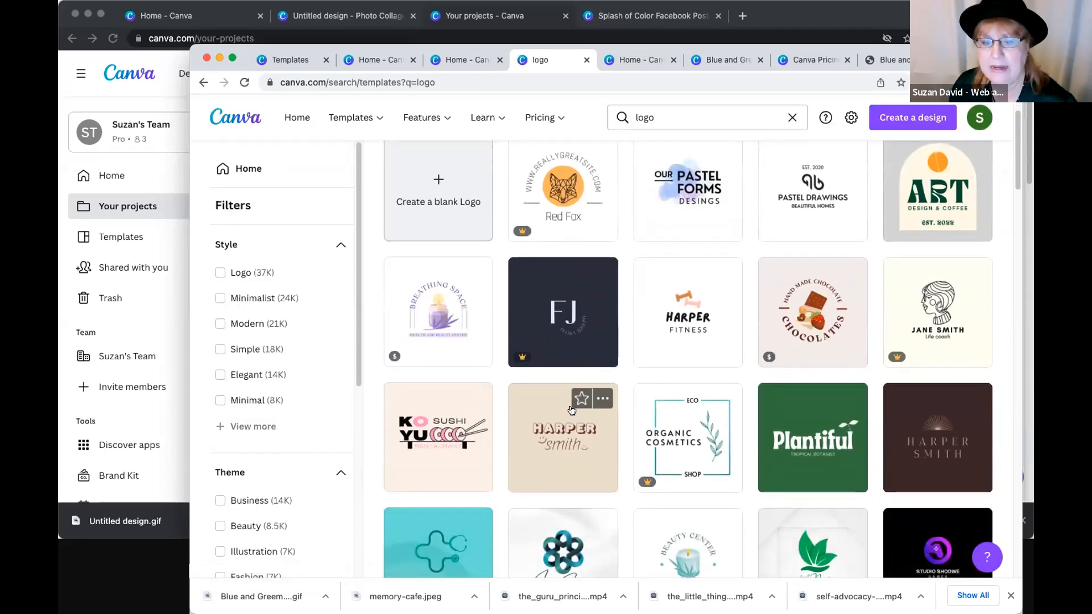
{"action": "scroll", "coordinate": [572, 411], "scroll_direction": "down", "scroll_amount": 6}
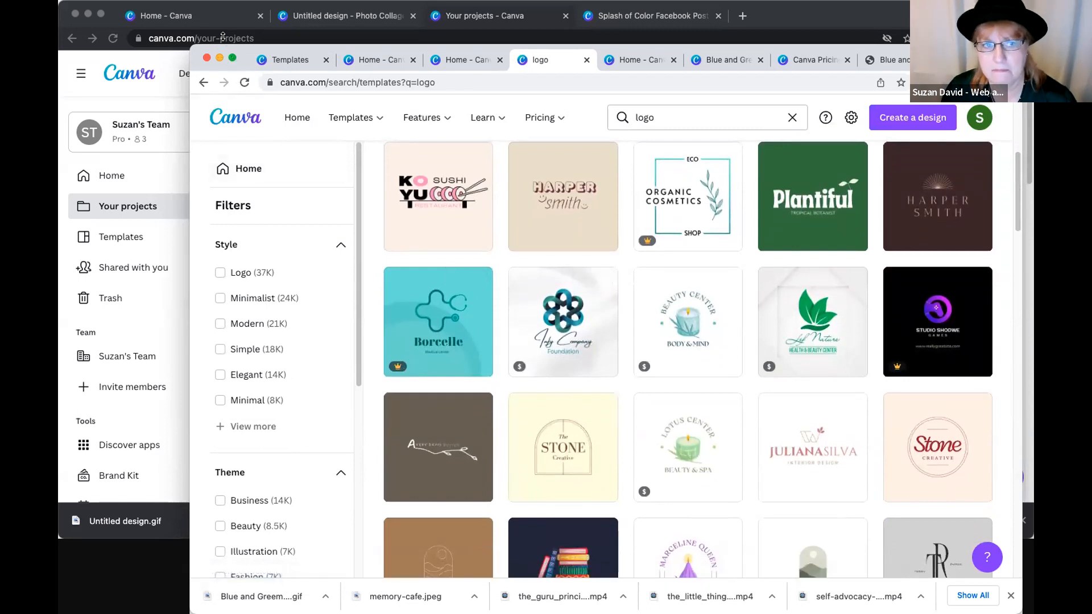
{"action": "left_click_drag", "start_coordinate": [223, 49], "coordinate": [180, 49]}
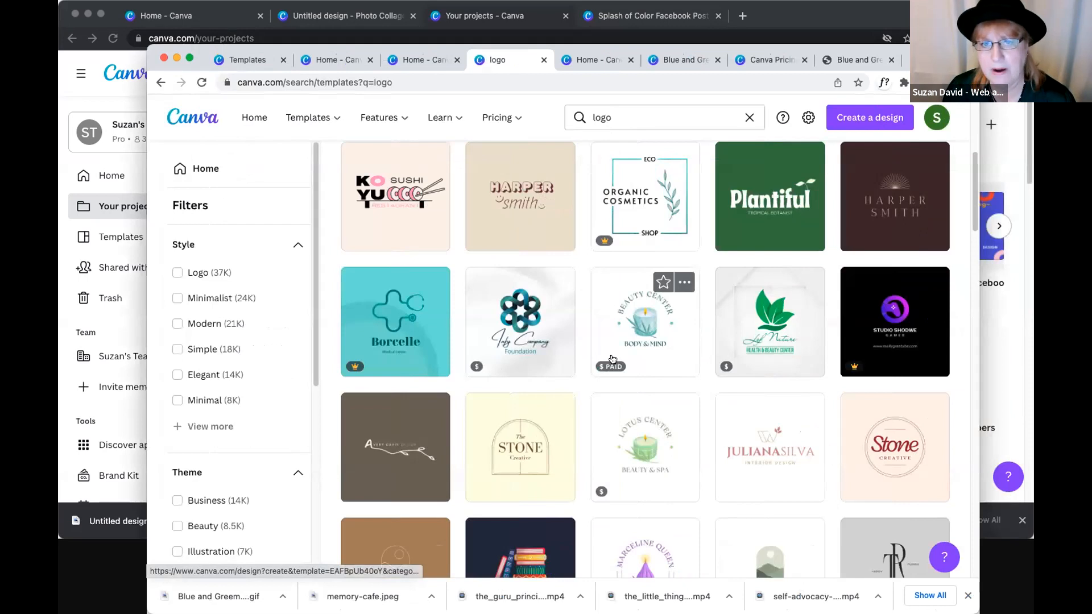
{"action": "scroll", "coordinate": [612, 359], "scroll_direction": "down", "scroll_amount": 3}
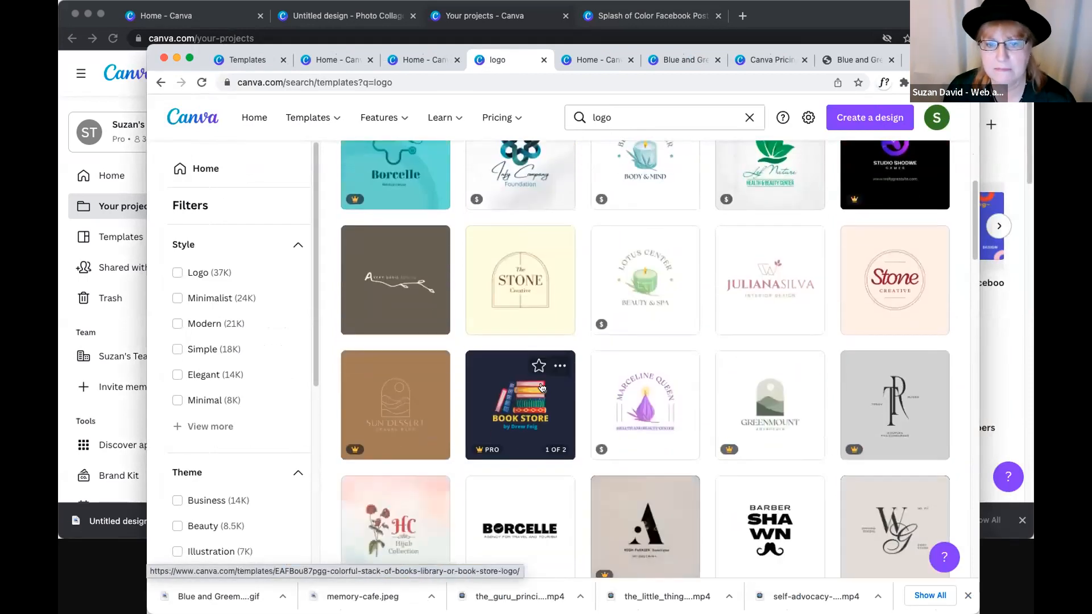
{"action": "scroll", "coordinate": [558, 389], "scroll_direction": "down", "scroll_amount": 5}
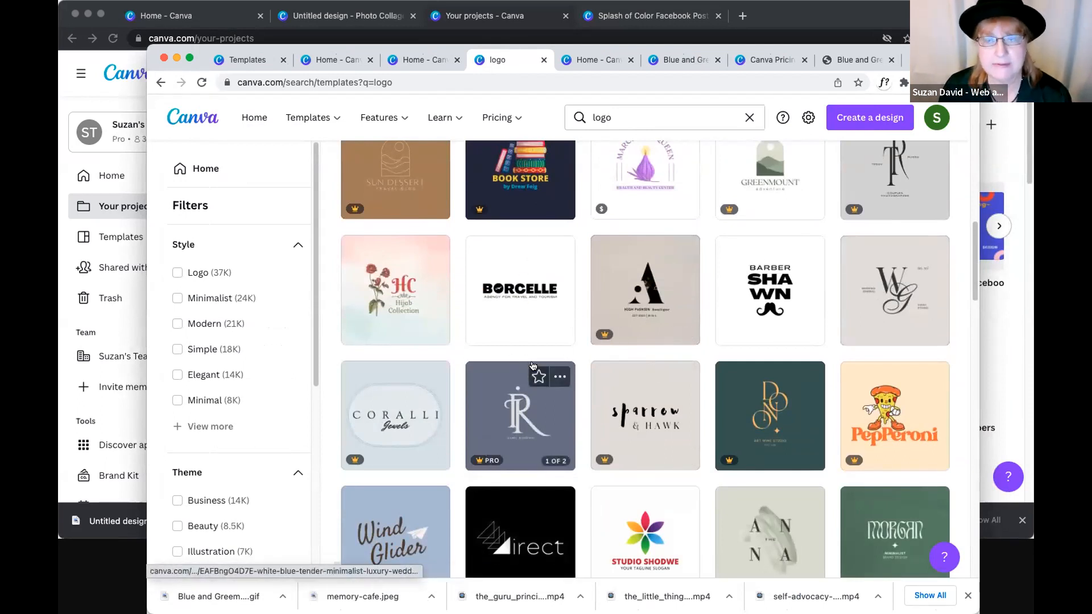
{"action": "scroll", "coordinate": [540, 370], "scroll_direction": "down", "scroll_amount": 9}
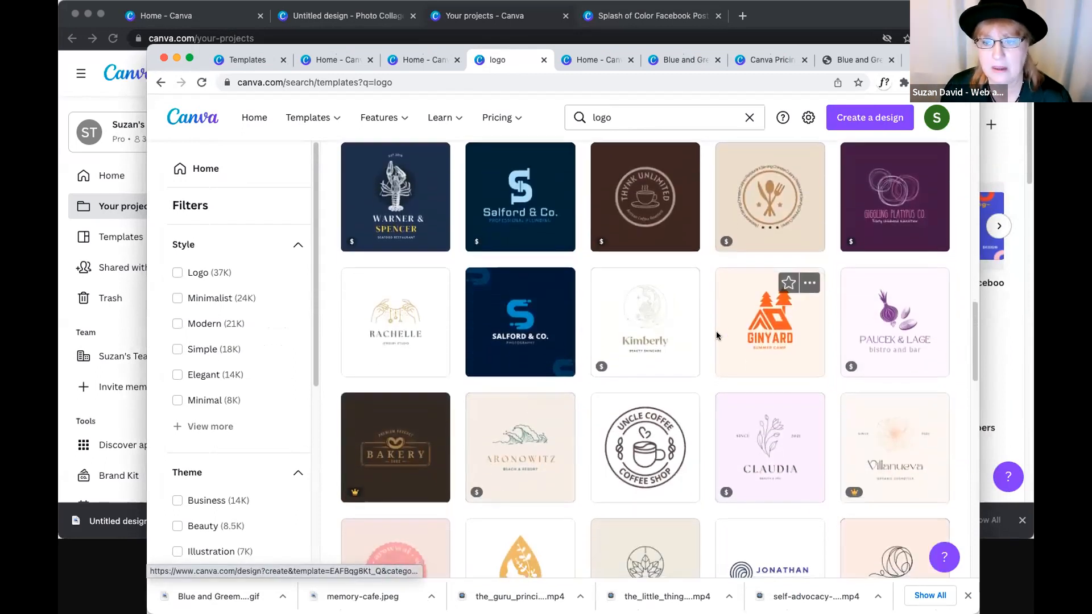
{"action": "left_click", "coordinate": [718, 334]}
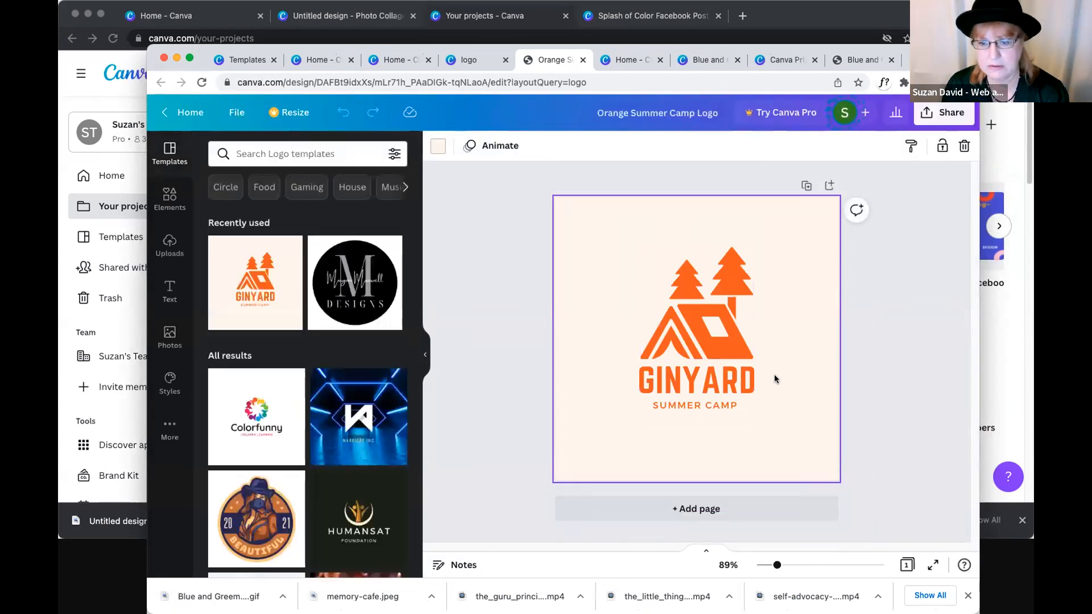
- Remove the logo's cream background and replace the "SUMMER CAMP" line with "MY LOGO AWSOME!"
{"action": "left_click", "coordinate": [501, 315]}
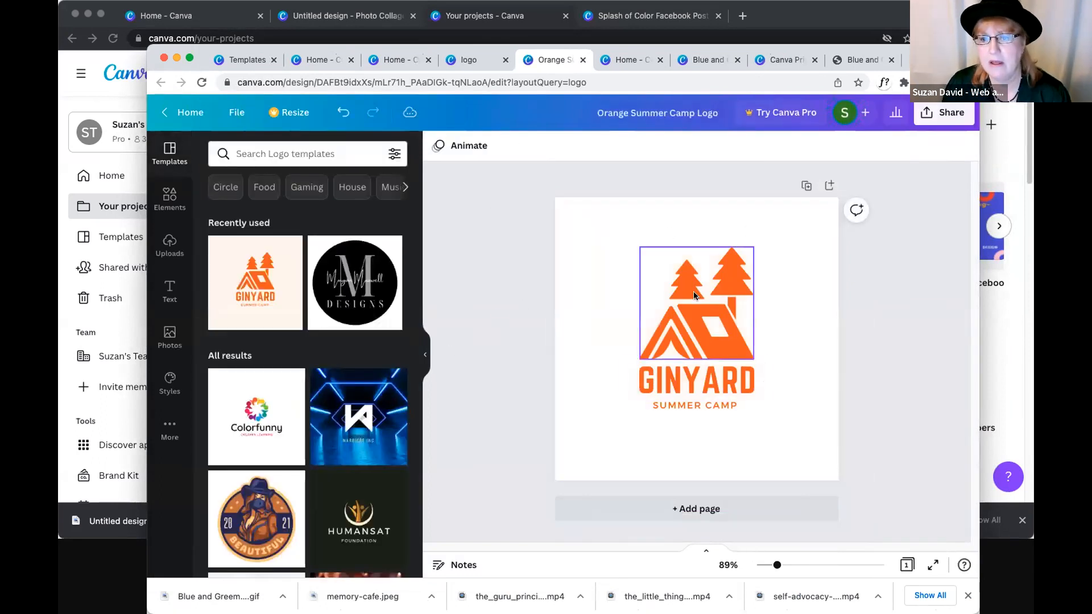
{"action": "left_click", "coordinate": [687, 404]}
{"action": "left_click", "coordinate": [687, 404]}
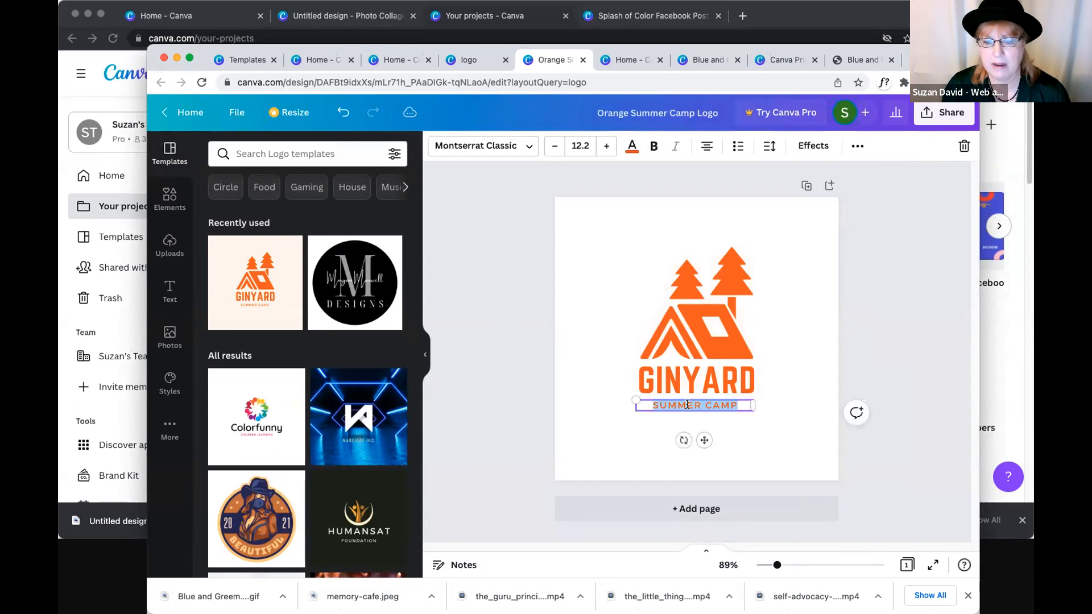
{"action": "type", "text": "MY LOGO AWESOME"}
{"action": "key", "text": "BackSpace"}
{"action": "key", "text": "BackSpace"}
{"action": "key", "text": "BackSpace"}
{"action": "key", "text": "BackSpace"}
{"action": "key", "text": "BackSpace"}
{"action": "key", "text": "BackSpace"}
{"action": "type", "text": "WSOME!"}
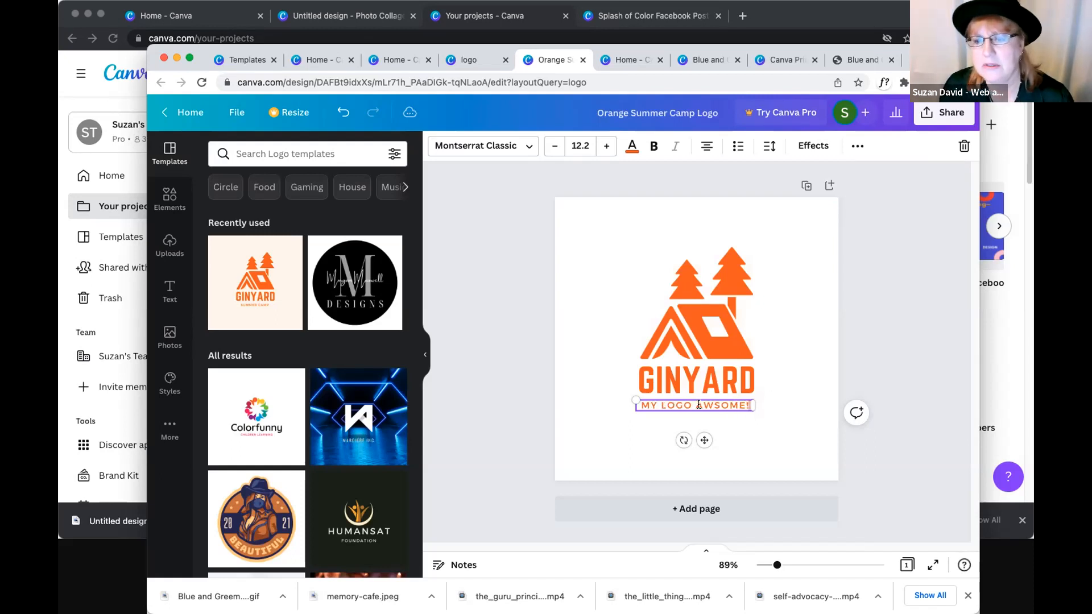
- Open the logo's download options and bring up the Canva Pro offer for a Pro-only download feature
{"action": "left_click", "coordinate": [903, 161]}
{"action": "left_click", "coordinate": [928, 108]}
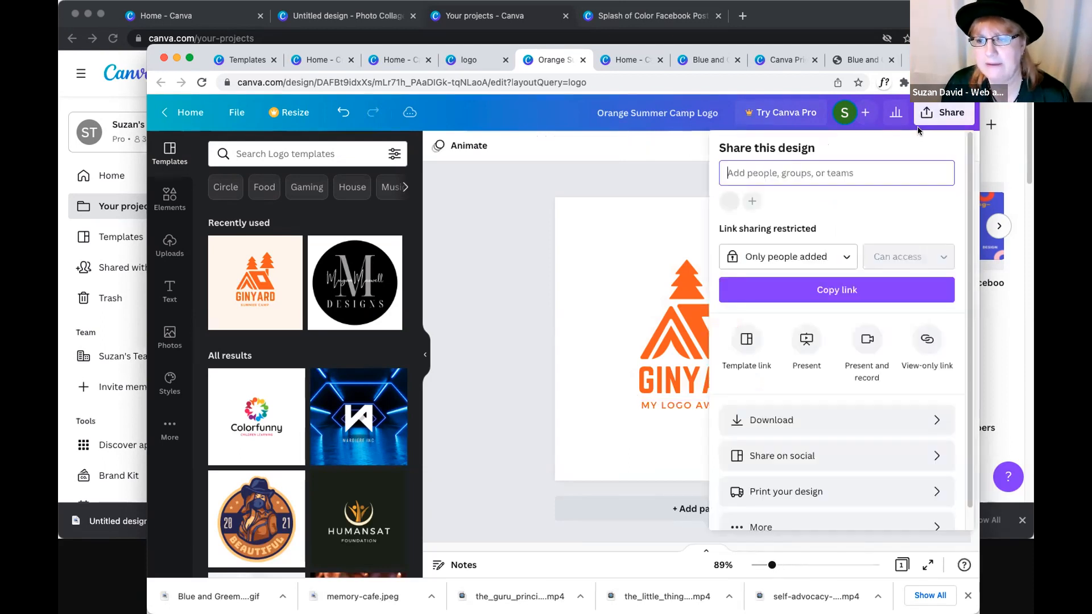
{"action": "left_click", "coordinate": [784, 424]}
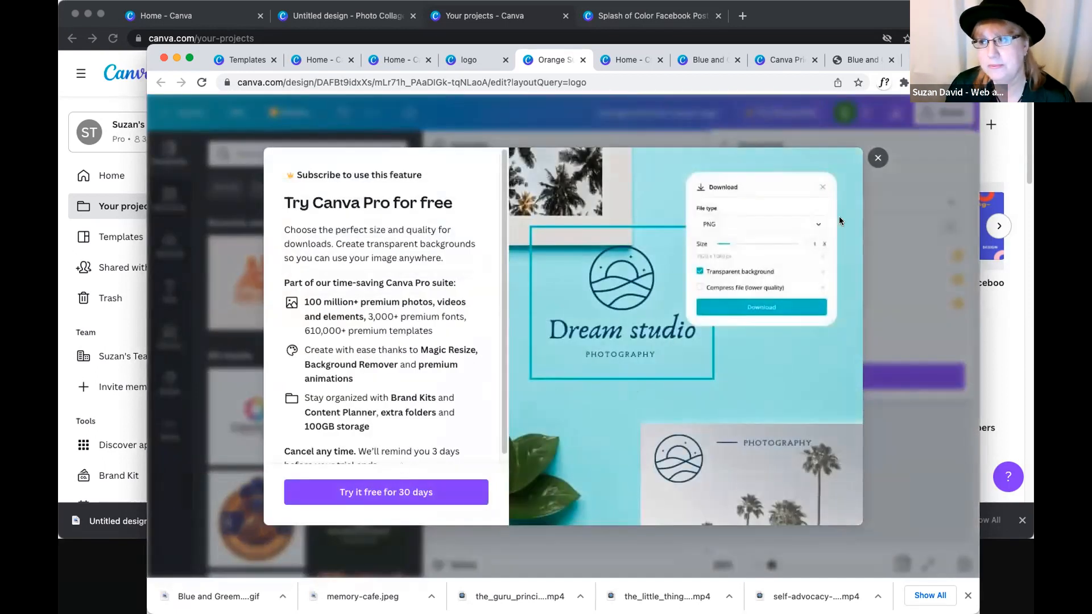
- Dismiss the Canva Pro trial offer and switch to the browser window signed in to the Pro team account
{"action": "left_click", "coordinate": [878, 157]}
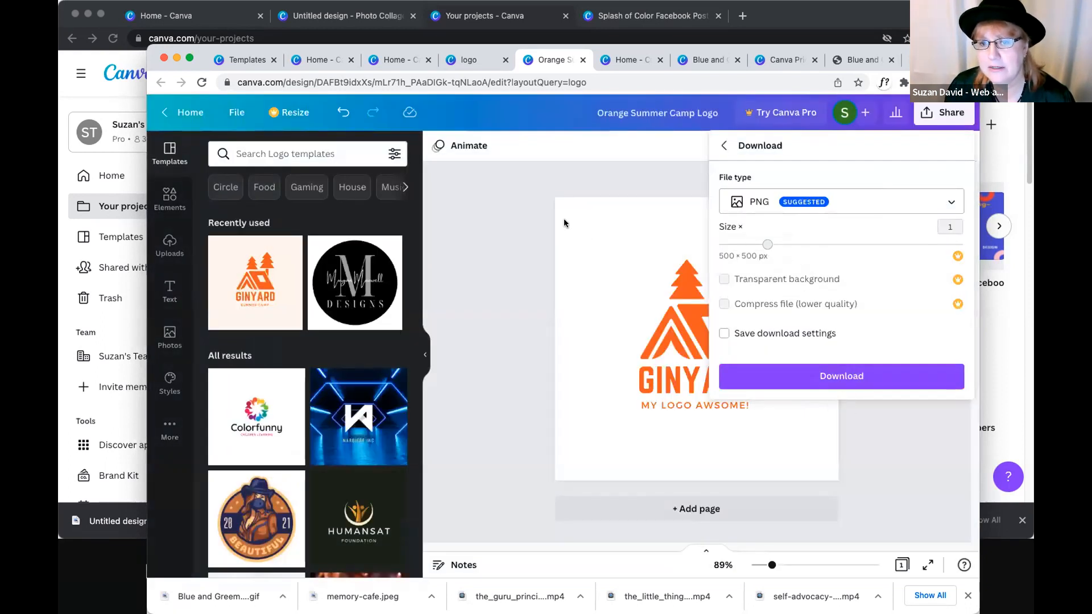
{"action": "left_click", "coordinate": [564, 219]}
{"action": "left_click", "coordinate": [136, 87]}
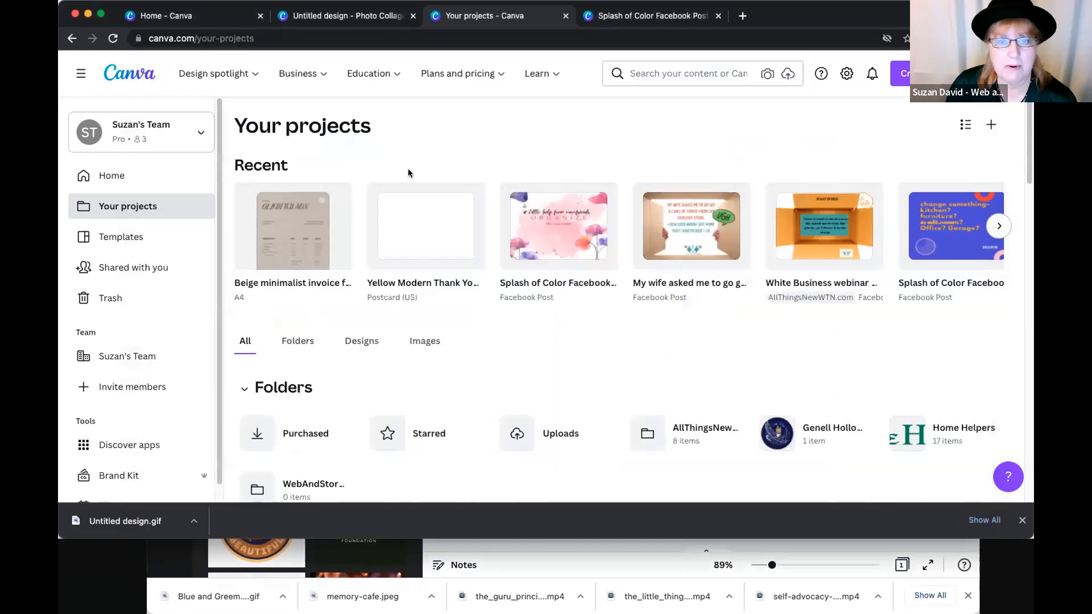
- Search your projects for "logo" from the home page and look through the matching designs and images
{"action": "left_click", "coordinate": [115, 82]}
{"action": "left_click", "coordinate": [471, 177]}
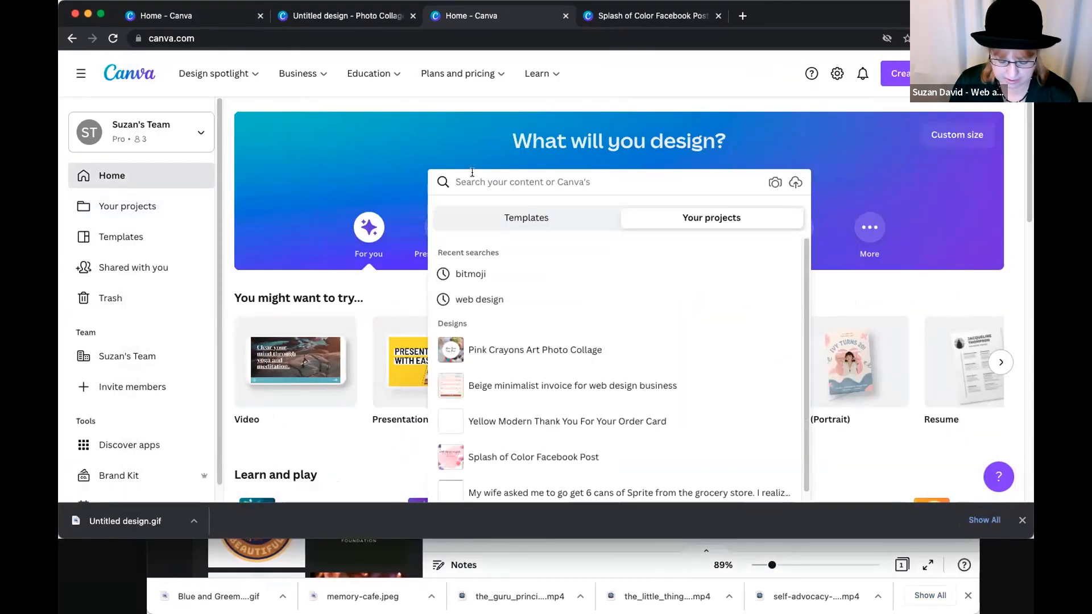
{"action": "type", "text": "logo"}
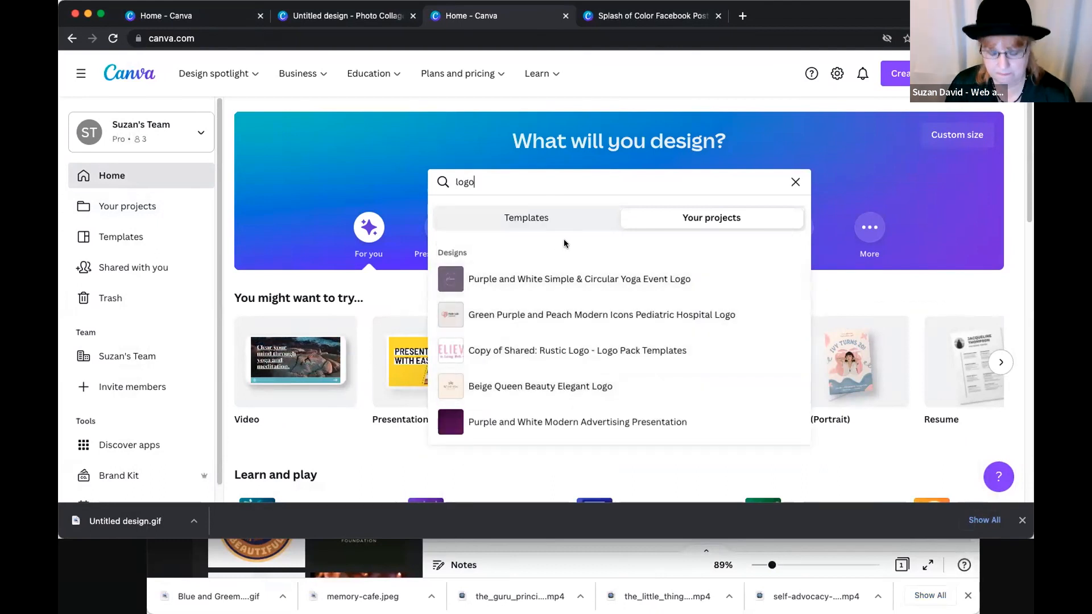
{"action": "key", "text": "Return"}
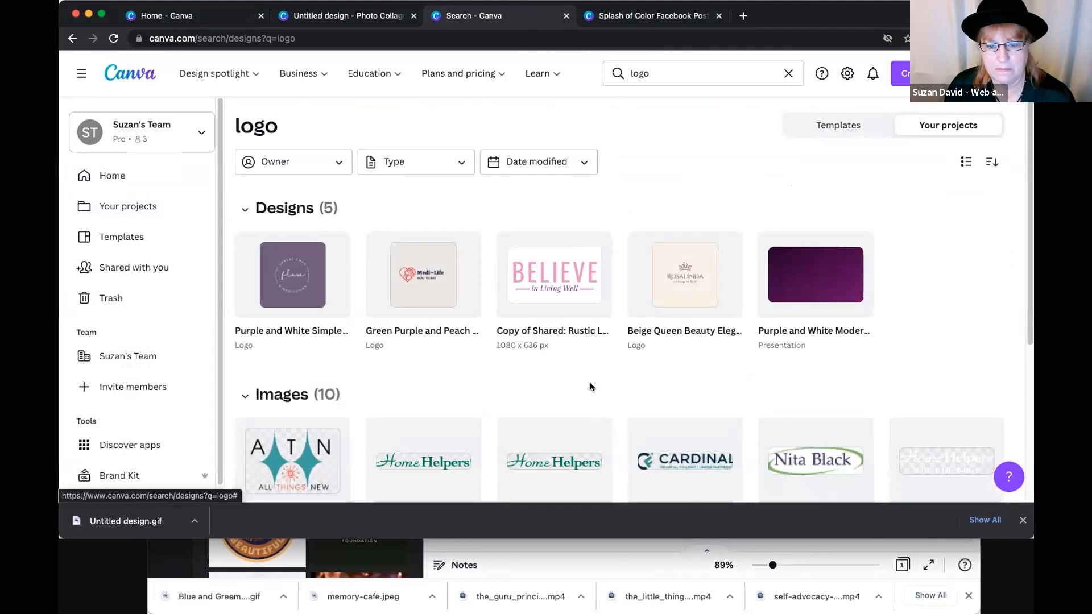
{"action": "scroll", "coordinate": [591, 383], "scroll_direction": "down", "scroll_amount": 5}
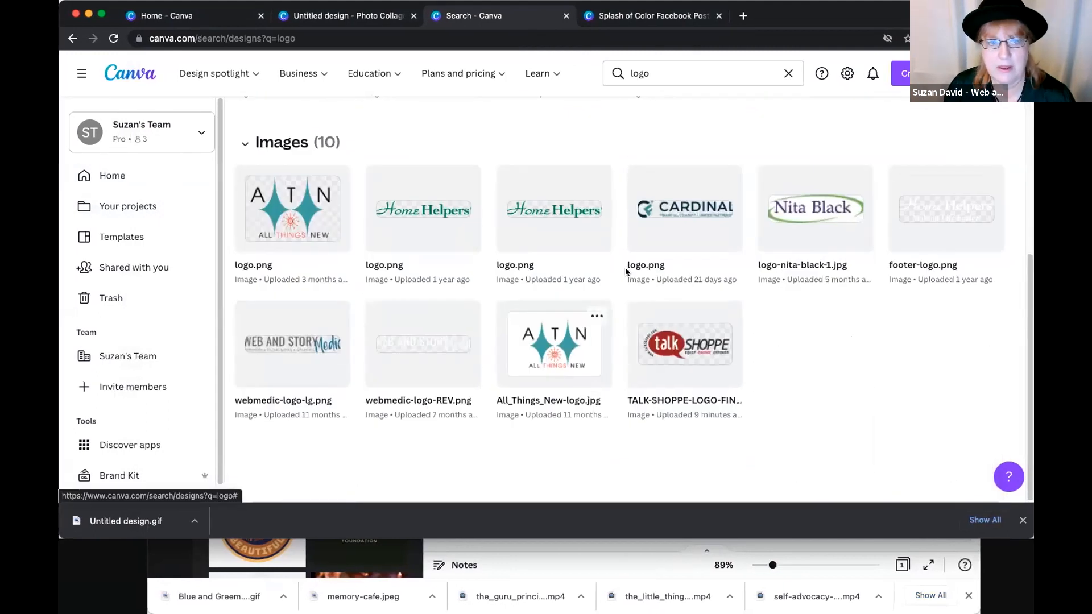
{"action": "scroll", "coordinate": [597, 312], "scroll_direction": "up", "scroll_amount": 5}
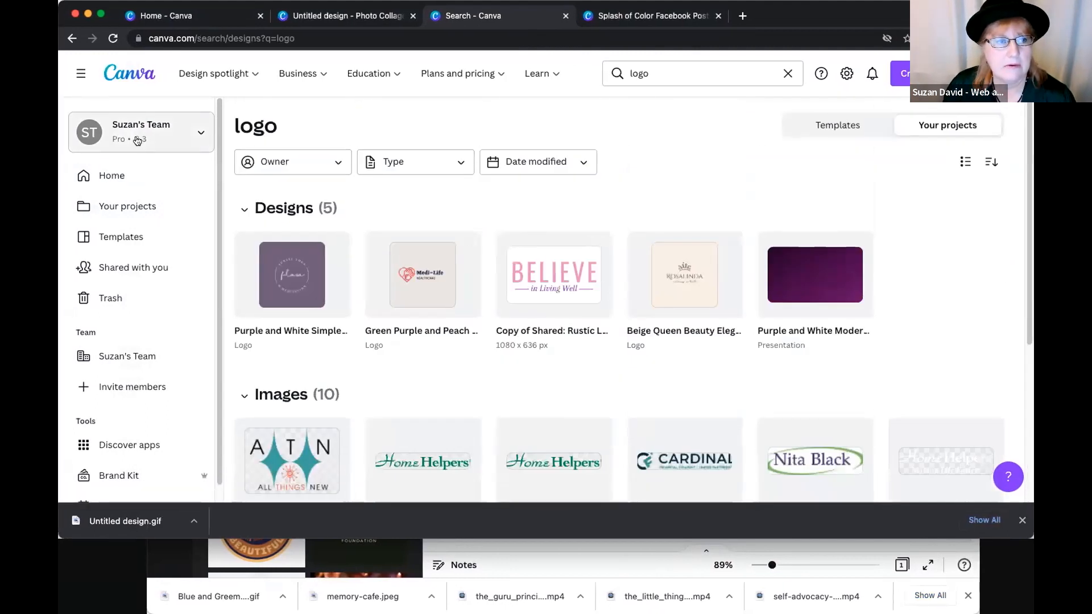
- Return to the home page and run the "logo" search in your projects again
{"action": "left_click", "coordinate": [113, 176]}
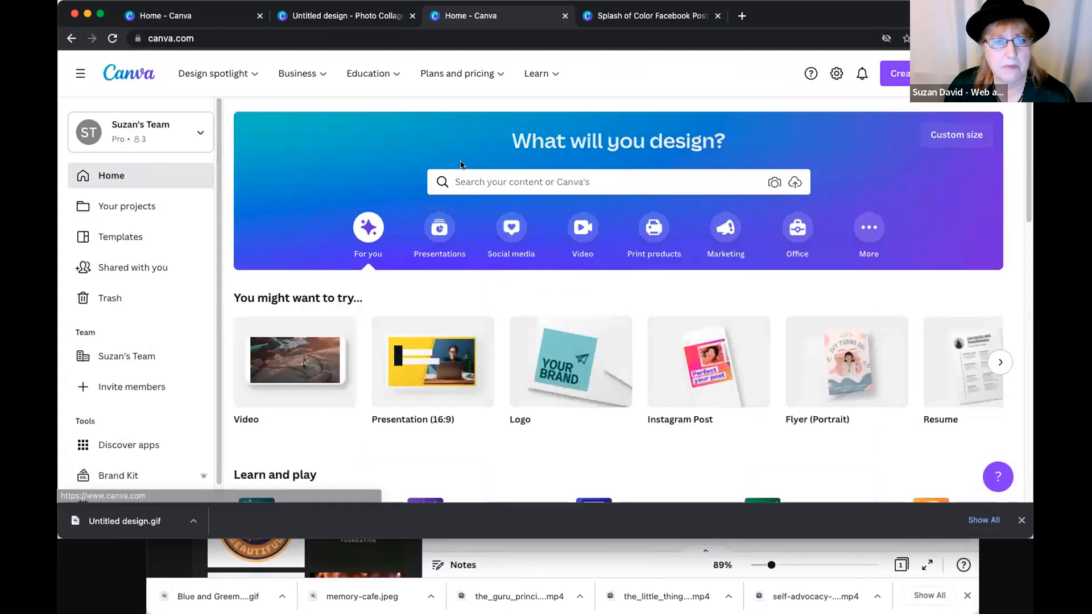
{"action": "left_click", "coordinate": [497, 184]}
{"action": "left_click", "coordinate": [528, 142]}
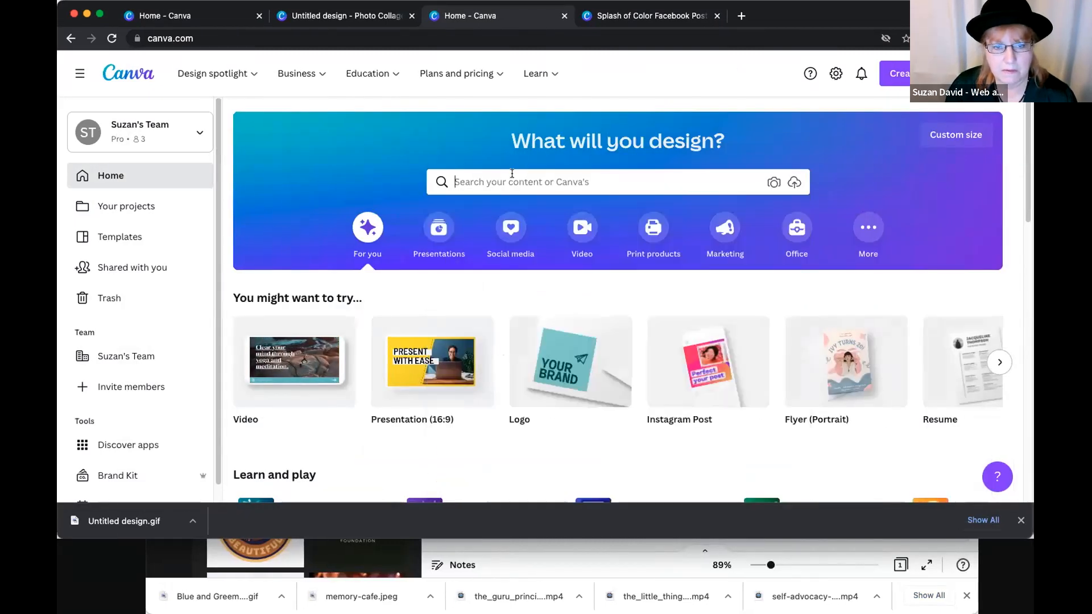
{"action": "left_click", "coordinate": [512, 181]}
{"action": "type", "text": "logo"}
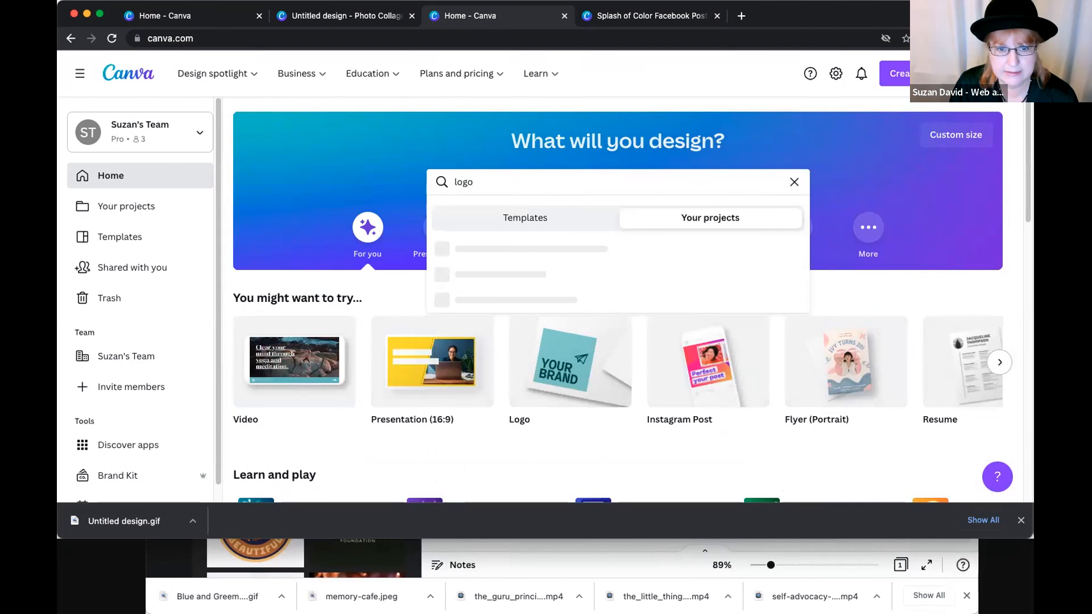
{"action": "key", "text": "Return"}
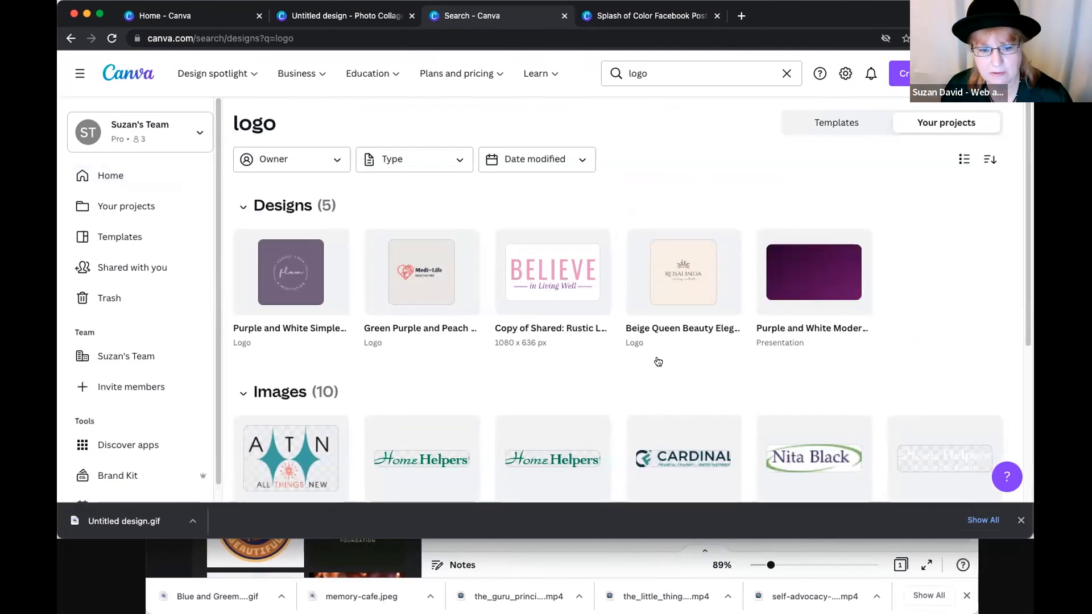
- Preview the uploaded TALK-SHOPPE logo image from the search results, then close the preview
{"action": "scroll", "coordinate": [658, 362], "scroll_direction": "down", "scroll_amount": 5}
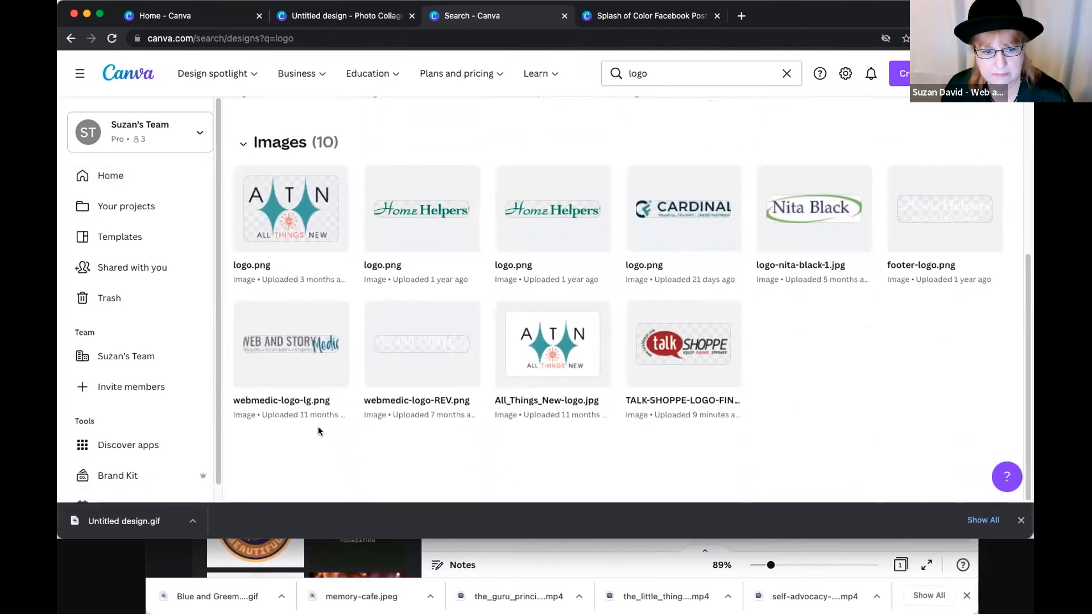
{"action": "left_click", "coordinate": [684, 352]}
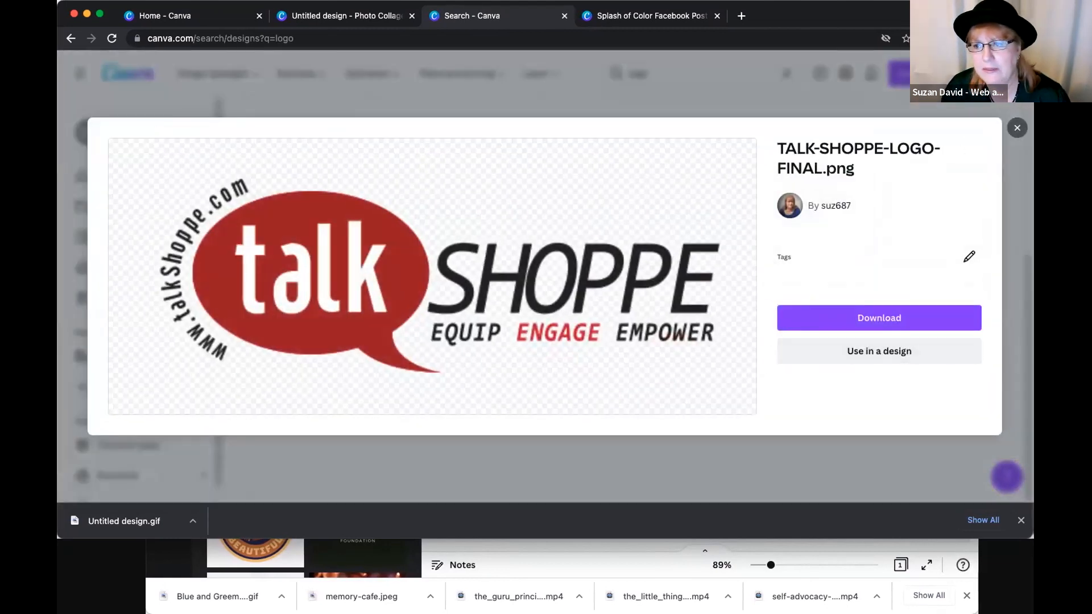
{"action": "left_click", "coordinate": [1016, 128]}
{"action": "scroll", "coordinate": [518, 130], "scroll_direction": "up", "scroll_amount": 5}
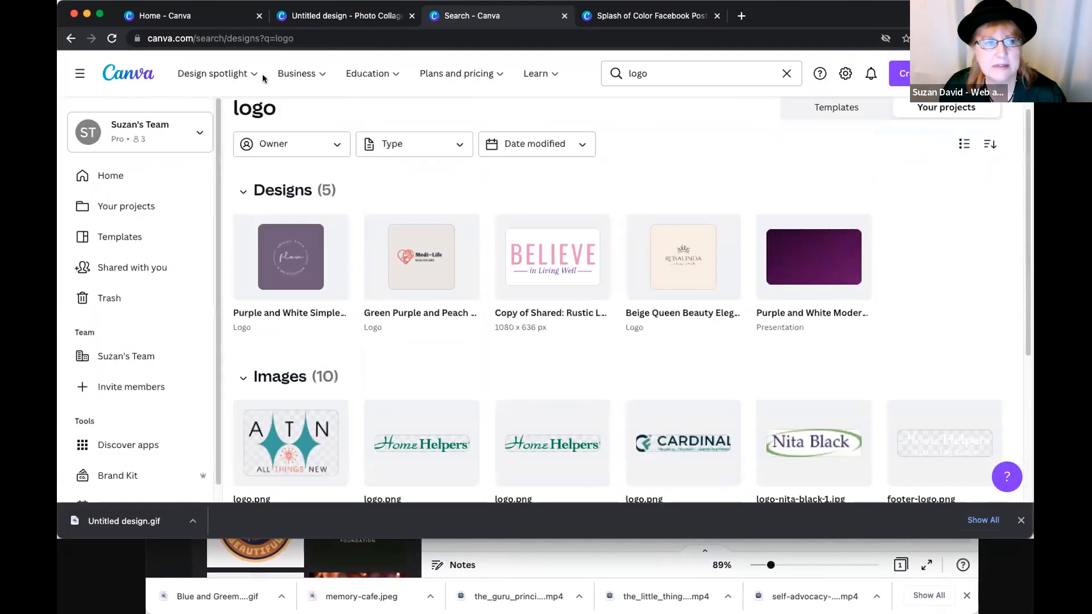
- Return to the home page and open the Logos page from the Design spotlight
{"action": "left_click", "coordinate": [120, 74]}
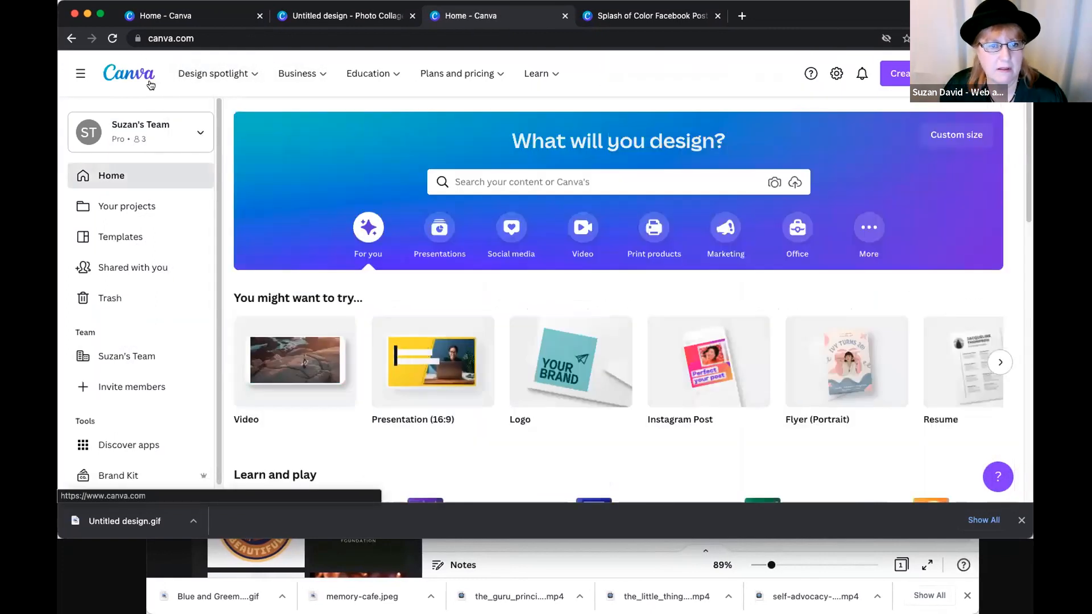
{"action": "mouse_move", "coordinate": [216, 73]}
{"action": "left_click", "coordinate": [607, 209]}
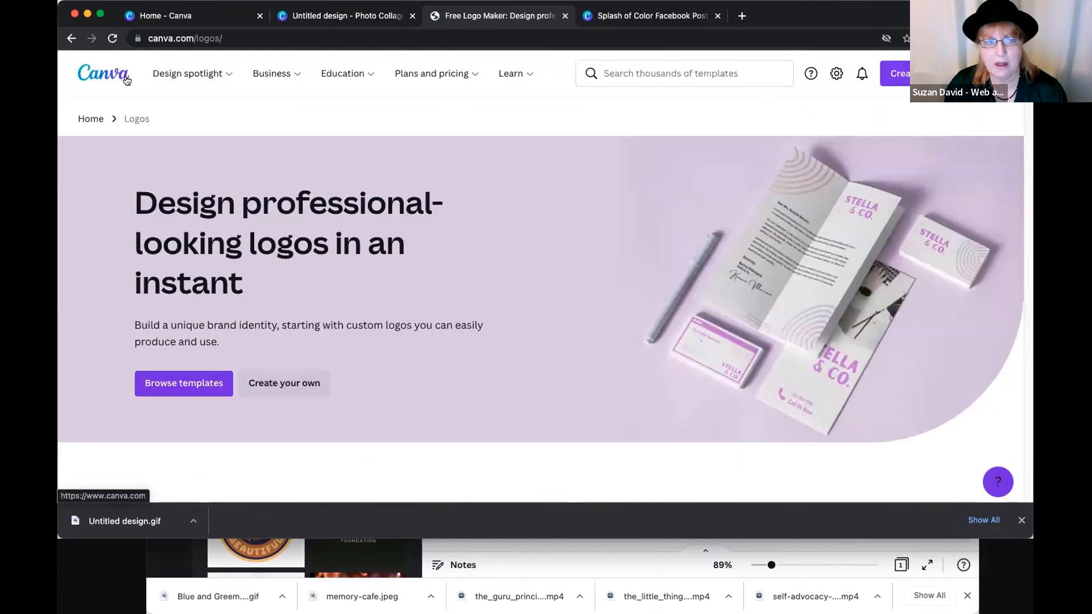
- Browse the sample logo templates on the page and open the green Plantiful template for editing
{"action": "scroll", "coordinate": [426, 312], "scroll_direction": "down", "scroll_amount": 7}
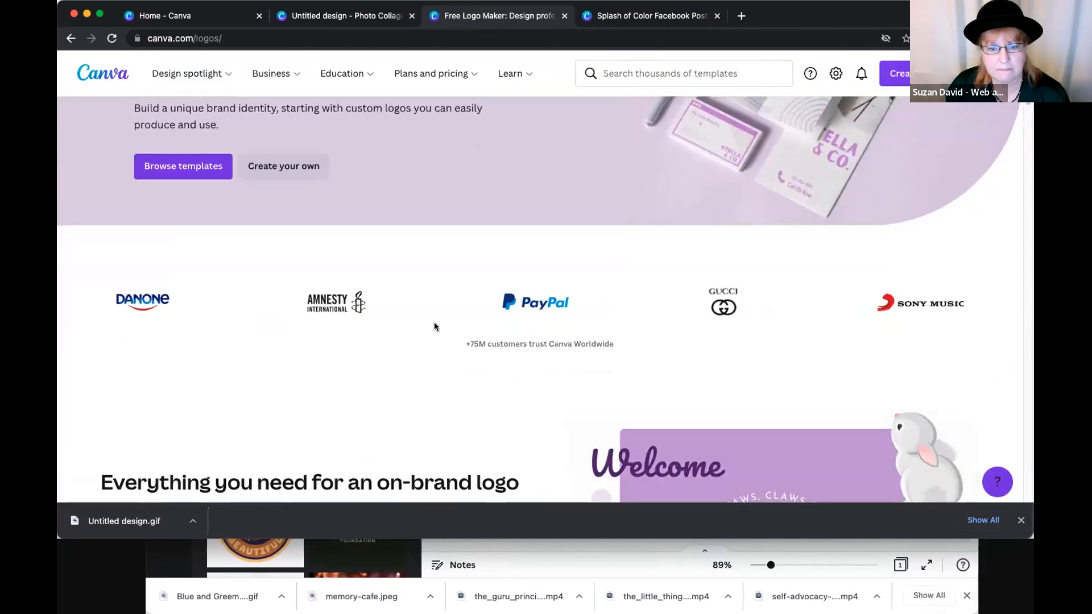
{"action": "scroll", "coordinate": [435, 322], "scroll_direction": "down", "scroll_amount": 15}
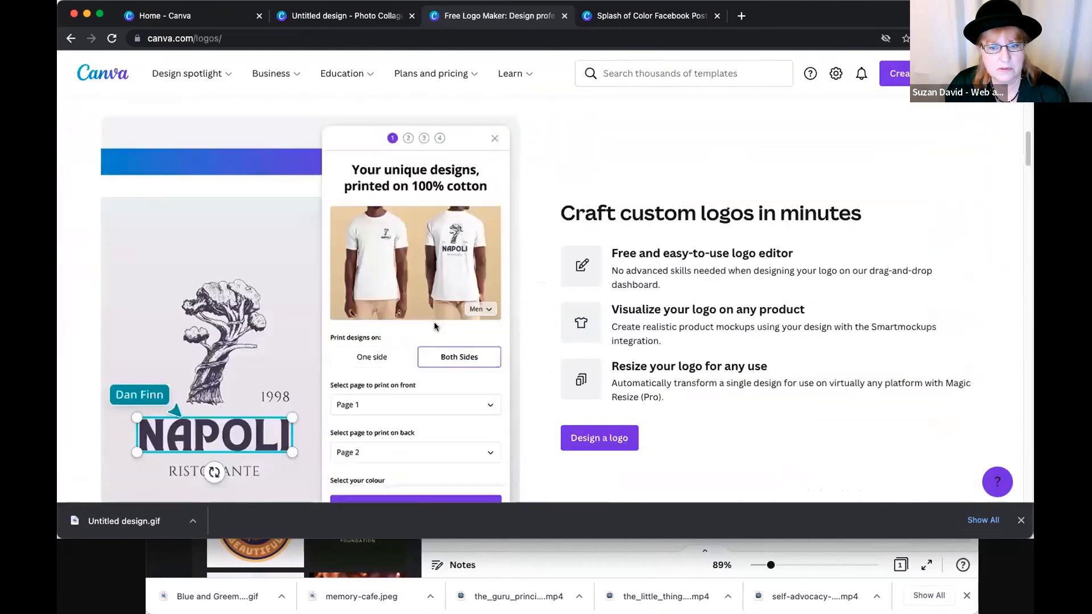
{"action": "scroll", "coordinate": [435, 322], "scroll_direction": "down", "scroll_amount": 7}
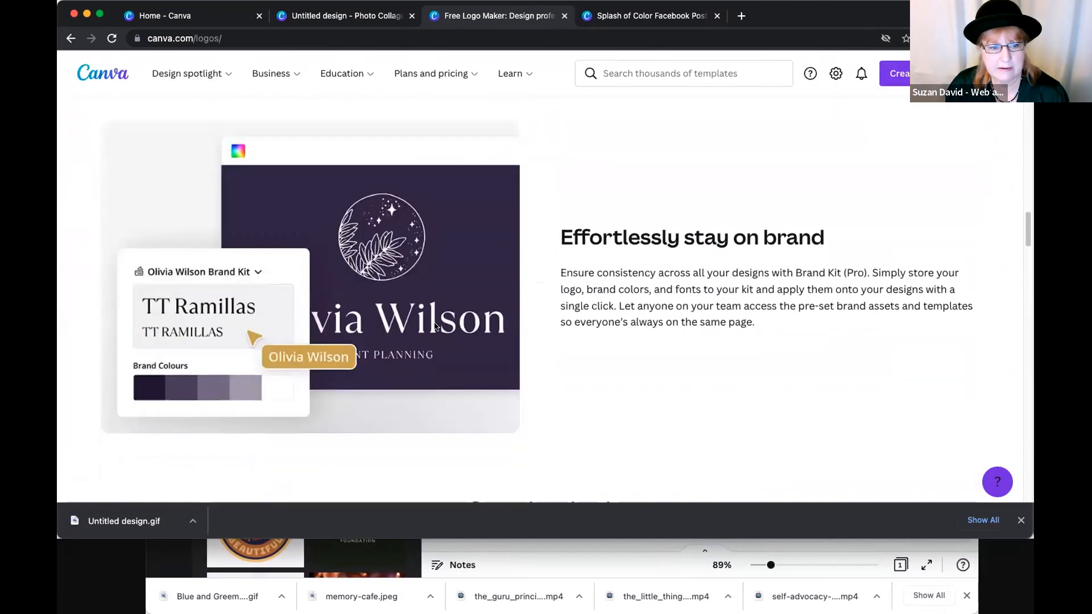
{"action": "scroll", "coordinate": [434, 322], "scroll_direction": "up", "scroll_amount": 6}
{"action": "scroll", "coordinate": [435, 326], "scroll_direction": "down", "scroll_amount": 7}
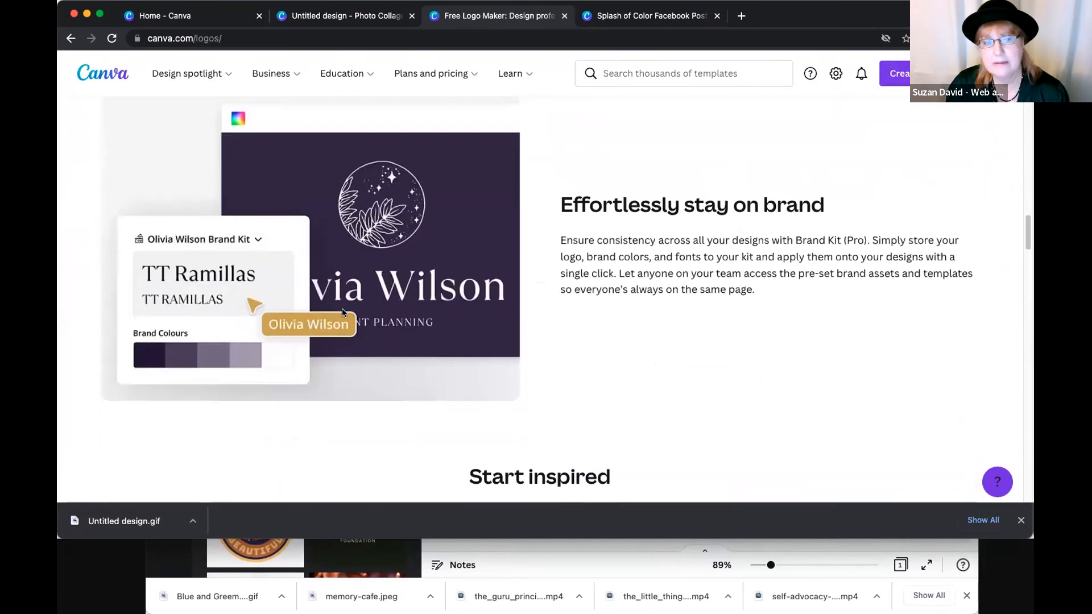
{"action": "scroll", "coordinate": [324, 317], "scroll_direction": "down", "scroll_amount": 12}
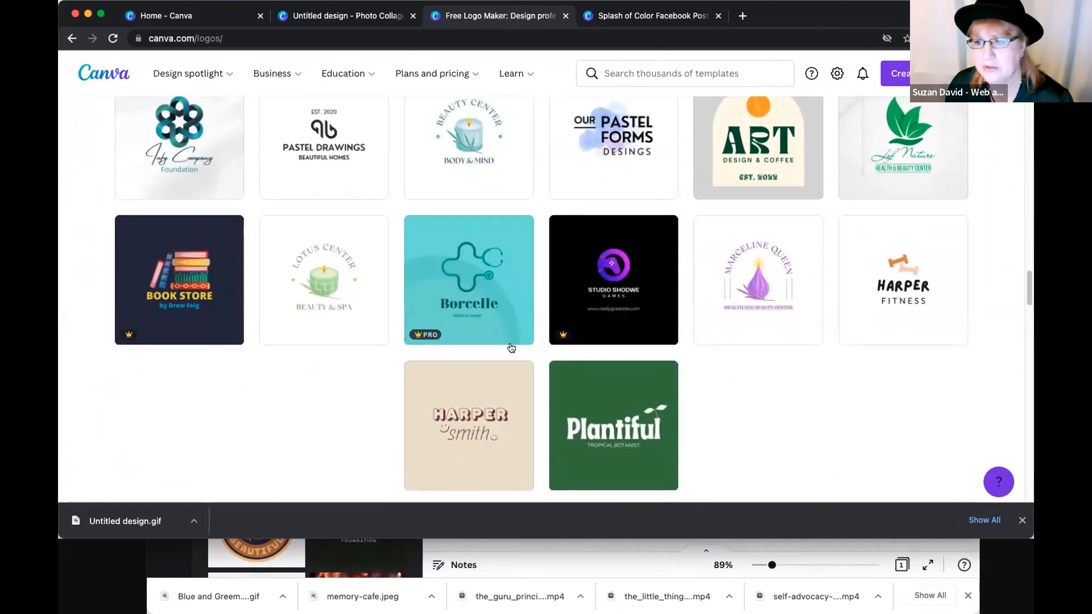
{"action": "left_click", "coordinate": [605, 400]}
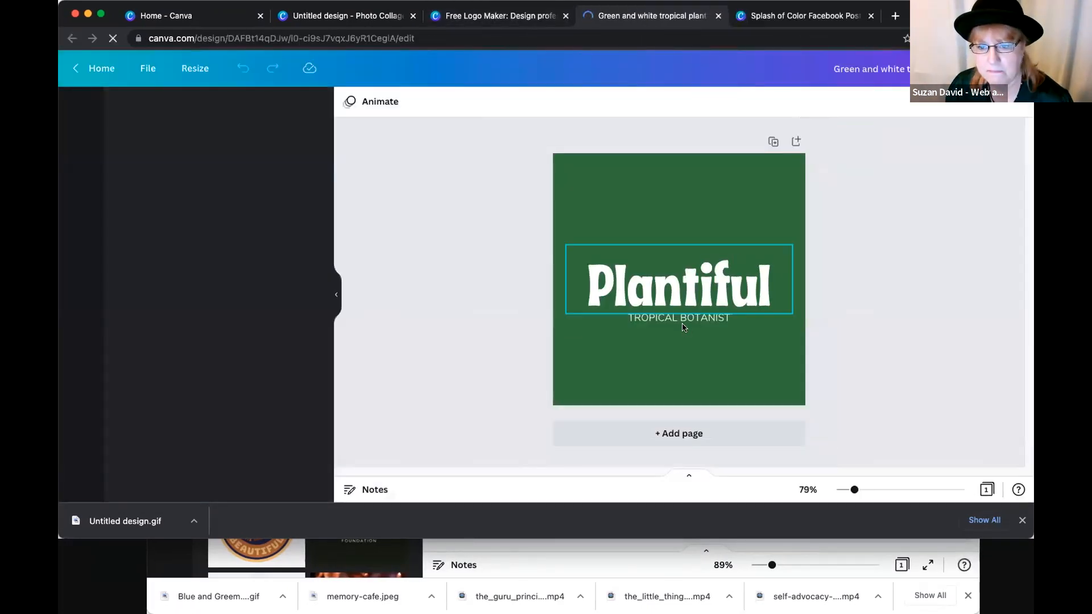
- Set the Plantiful logo's background to the teal brand colour from the All Things New palette
{"action": "left_click", "coordinate": [683, 321]}
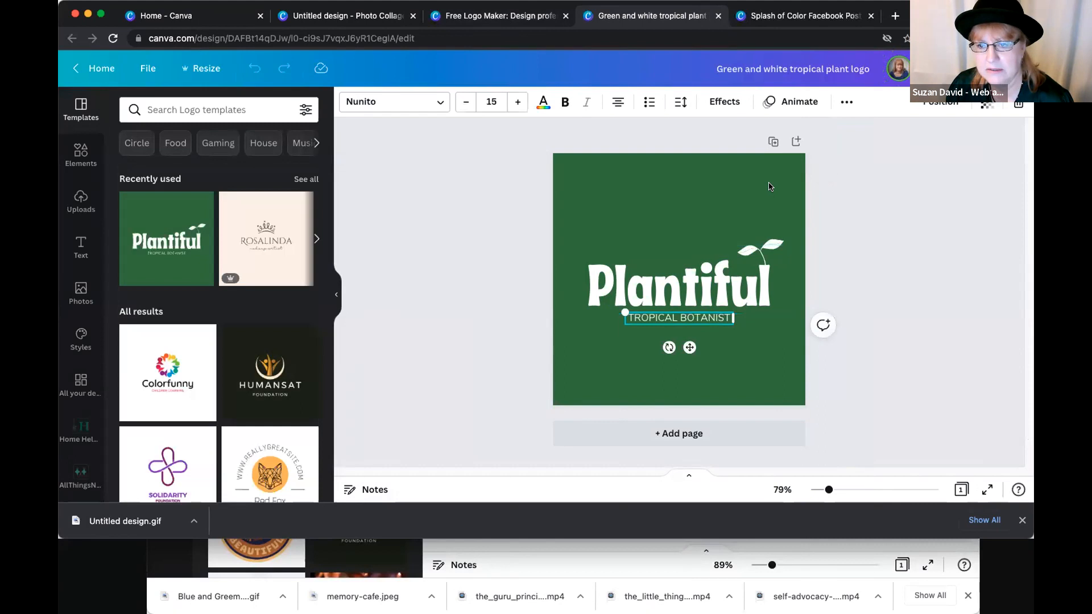
{"action": "left_click", "coordinate": [769, 184]}
{"action": "left_click", "coordinate": [629, 301]}
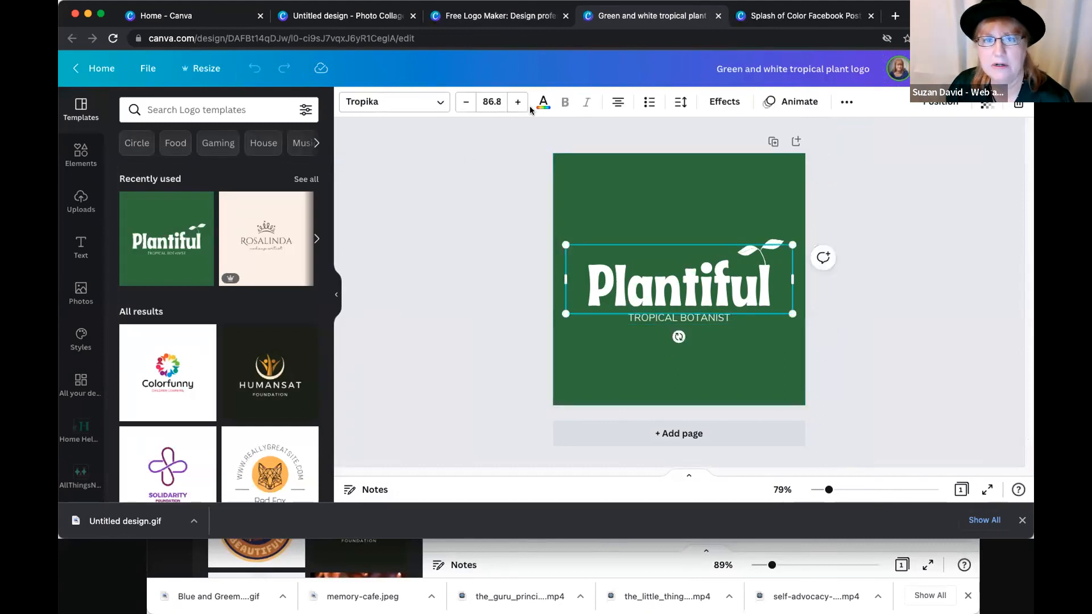
{"action": "left_click", "coordinate": [636, 205]}
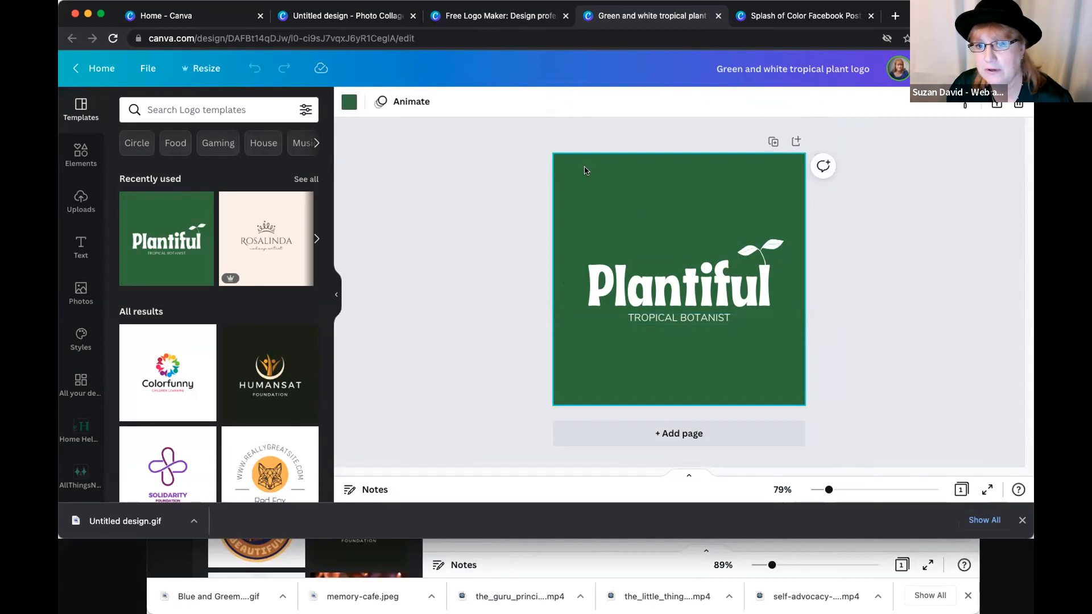
{"action": "left_click", "coordinate": [349, 102]}
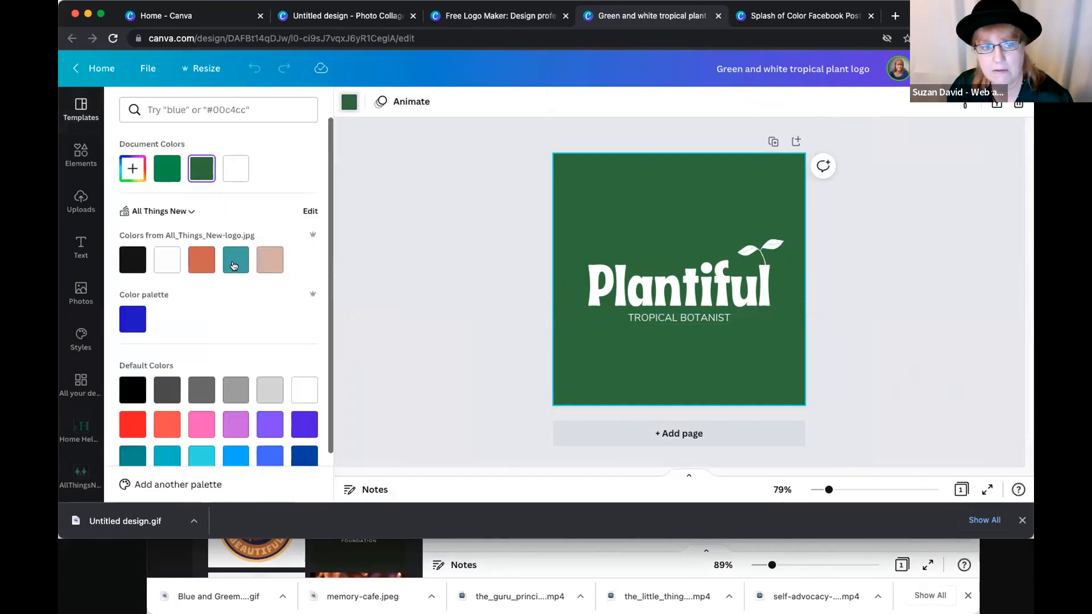
{"action": "left_click", "coordinate": [233, 265]}
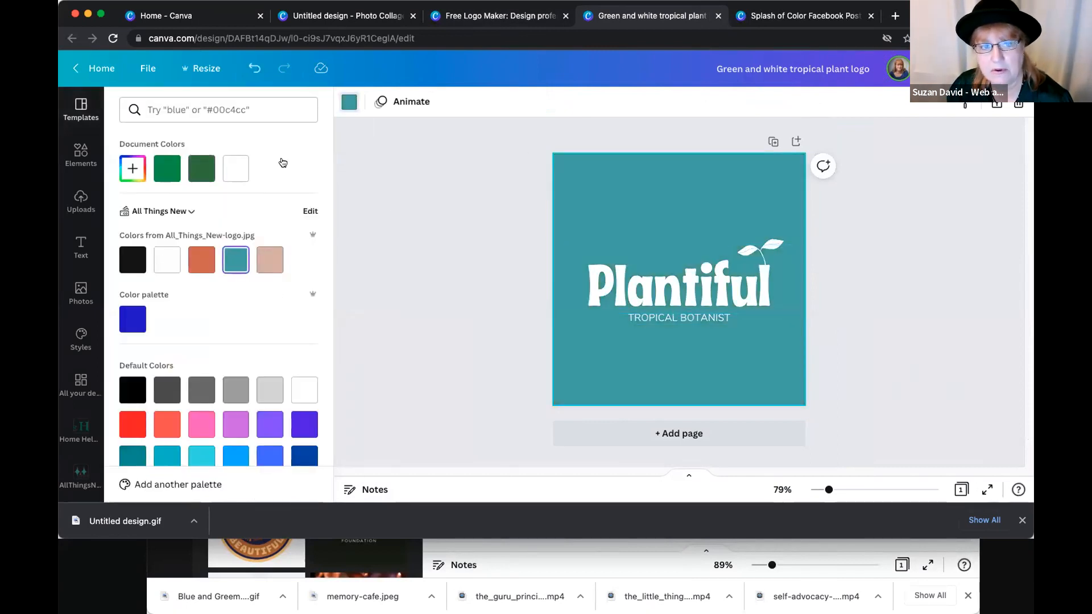
- Make the logo background the brand palette's white and colour the Plantiful title in the brand teal
{"action": "left_click", "coordinate": [348, 103]}
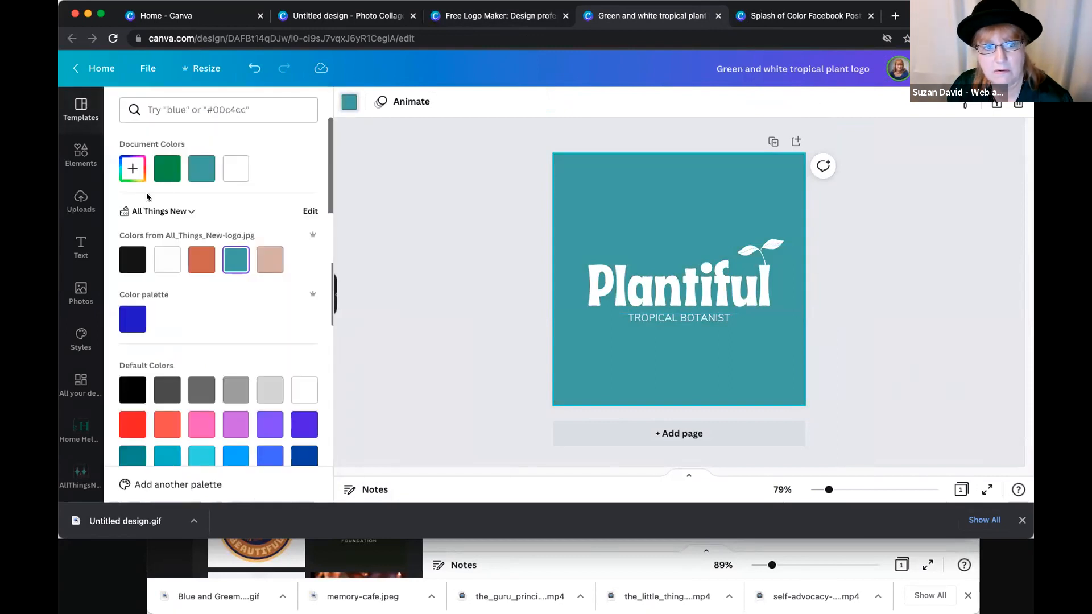
{"action": "left_click", "coordinate": [167, 260]}
{"action": "left_click", "coordinate": [675, 255]}
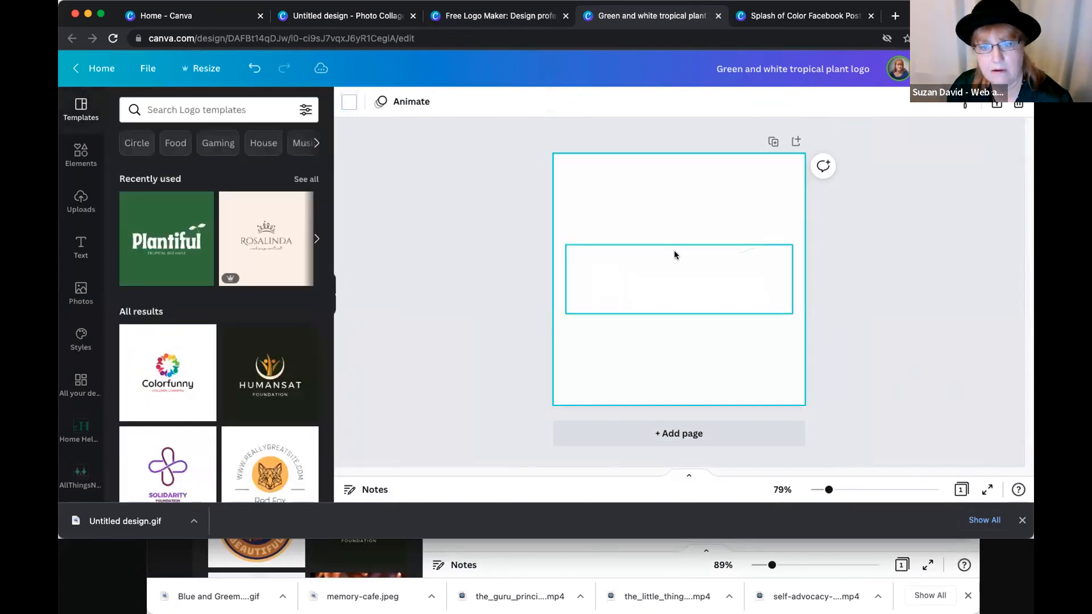
{"action": "left_click", "coordinate": [543, 102]}
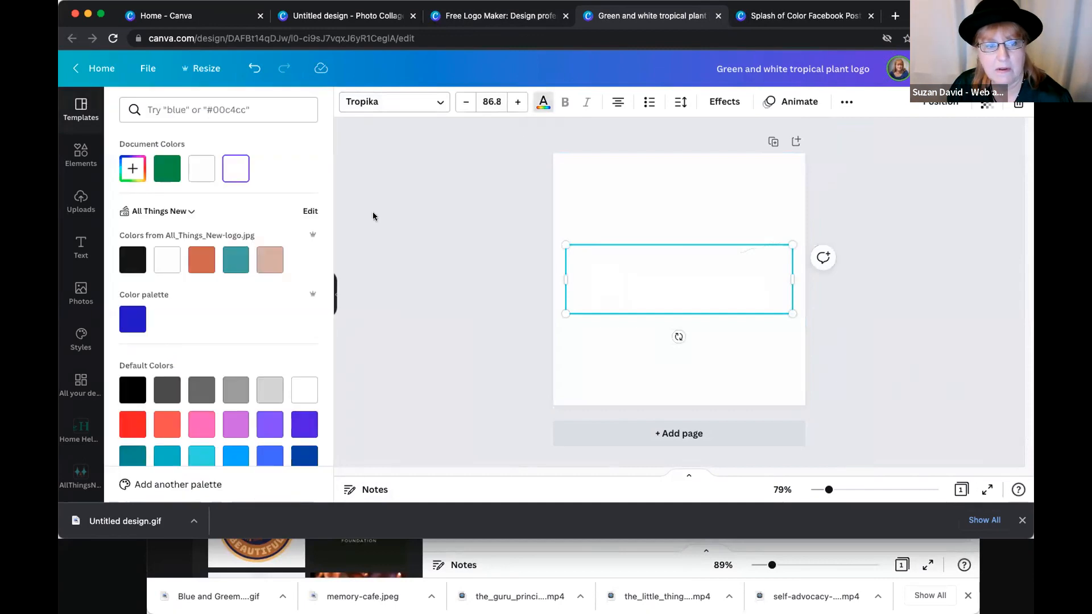
{"action": "left_click", "coordinate": [235, 264]}
- Colour the TROPICAL BOTANIST tagline purple from the default colours and deselect it
{"action": "left_click", "coordinate": [716, 328]}
{"action": "left_click", "coordinate": [703, 318]}
{"action": "left_click", "coordinate": [543, 102]}
{"action": "left_click", "coordinate": [270, 424]}
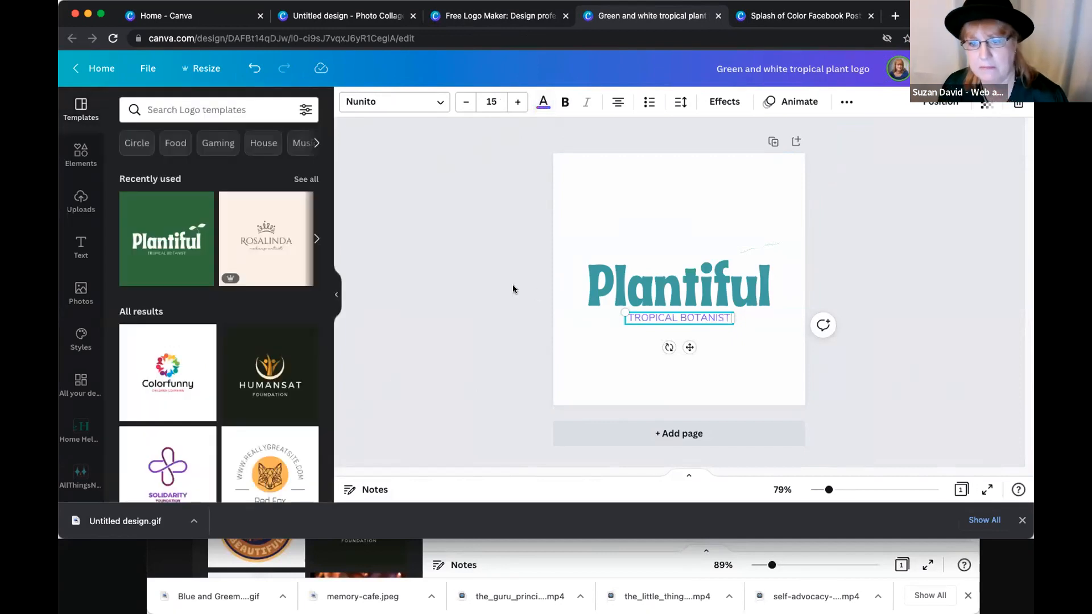
{"action": "left_click", "coordinate": [513, 289]}
{"action": "left_click", "coordinate": [782, 241]}
{"action": "left_click", "coordinate": [802, 221]}
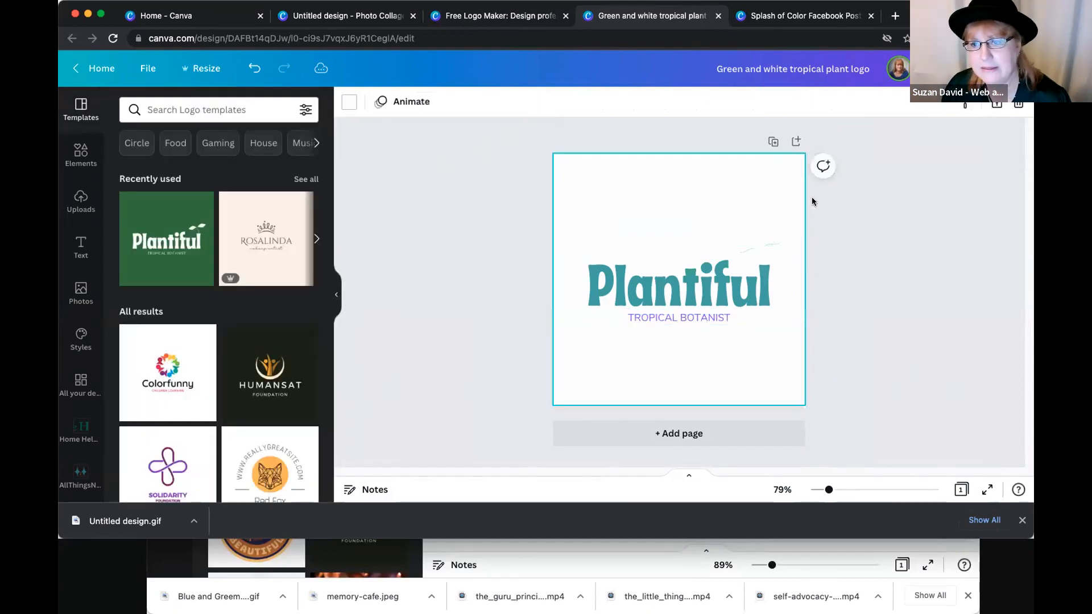
- Open the logo's download settings and enable a transparent background for the PNG file
{"action": "left_click", "coordinate": [1001, 68]}
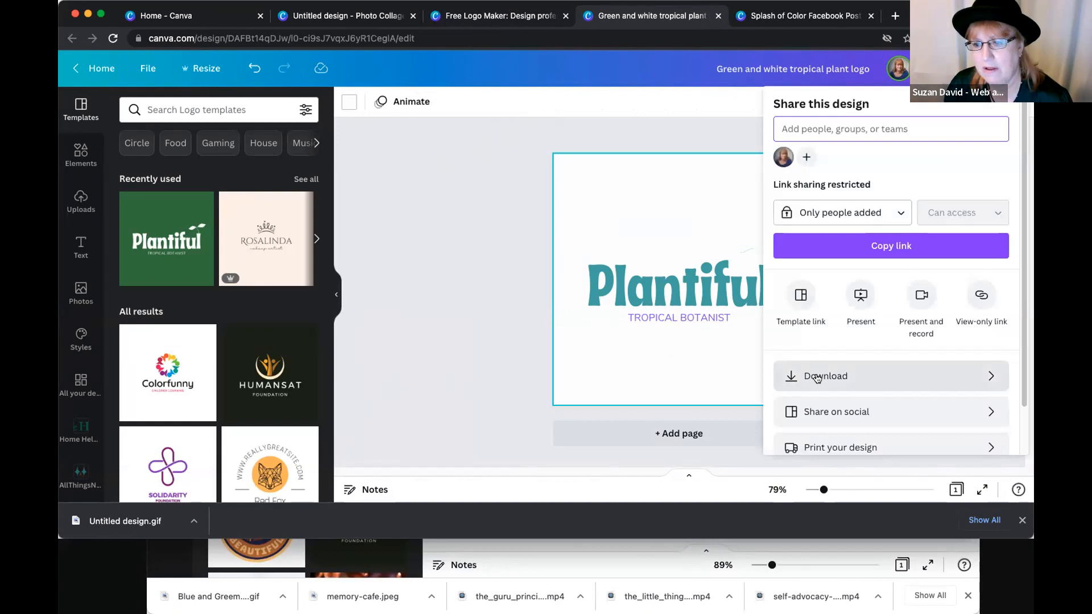
{"action": "left_click", "coordinate": [817, 370]}
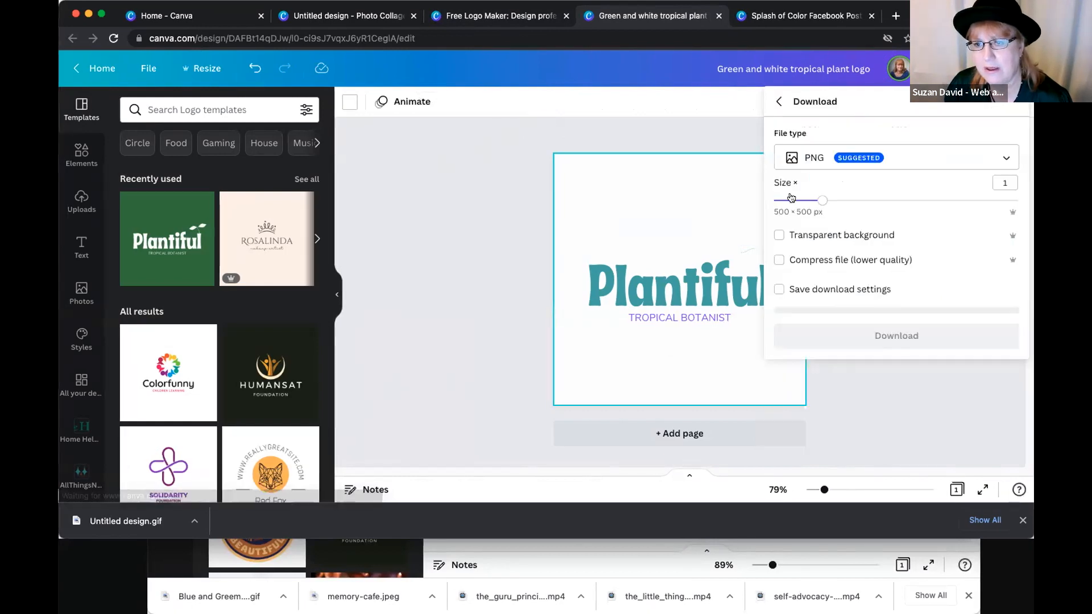
{"action": "left_click", "coordinate": [779, 236]}
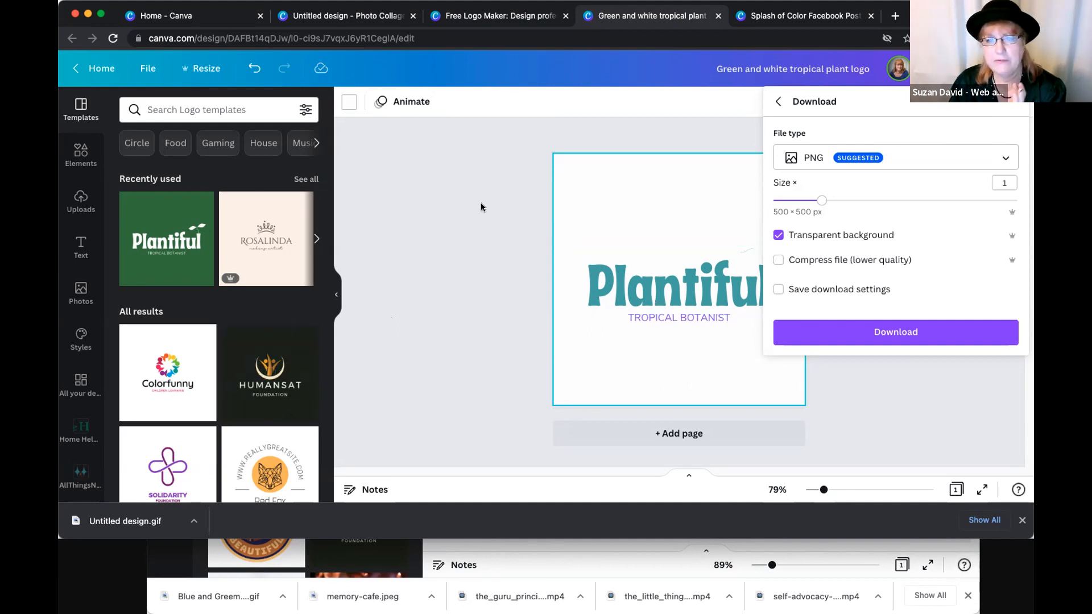
- Close the logo's download settings and switch to the free-account browser window showing the Orange Summer Camp Logo design
{"action": "left_click", "coordinate": [427, 232]}
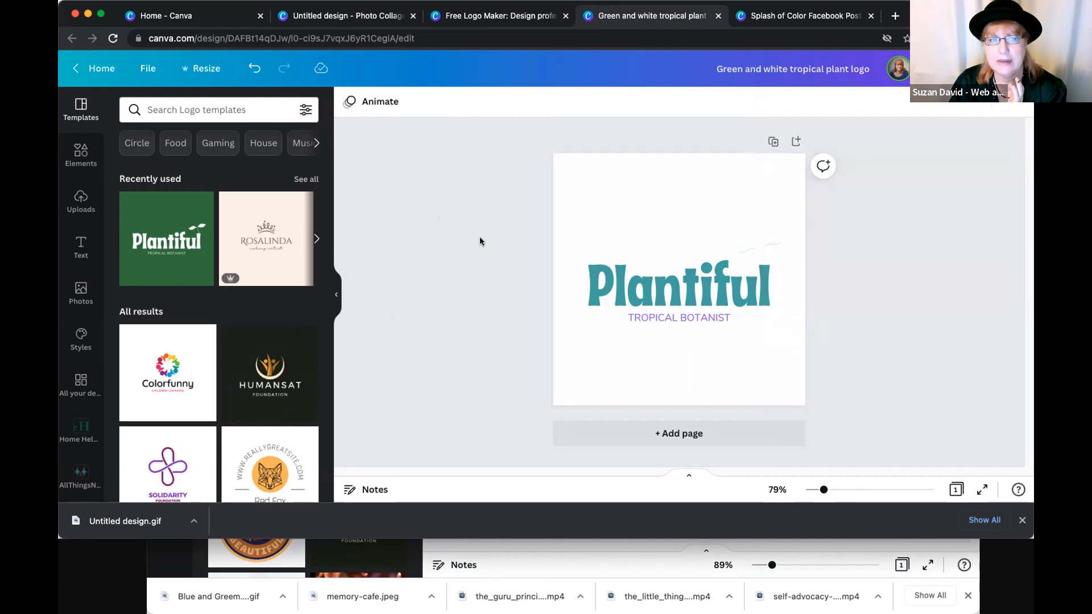
{"action": "left_click_drag", "start_coordinate": [210, 23], "coordinate": [214, 46]}
{"action": "left_click", "coordinate": [218, 16]}
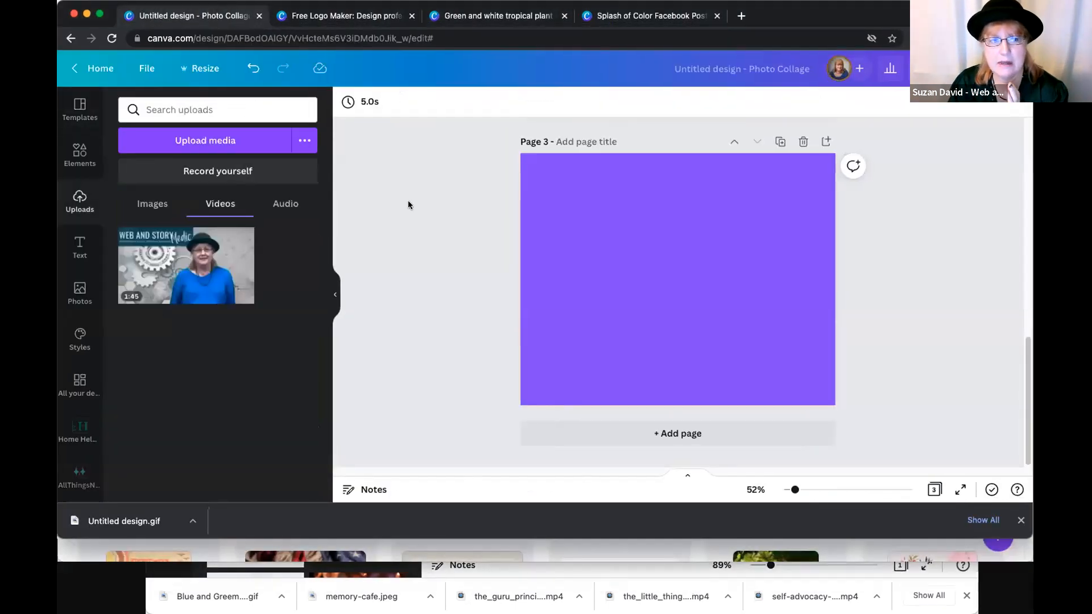
{"action": "left_click", "coordinate": [542, 581]}
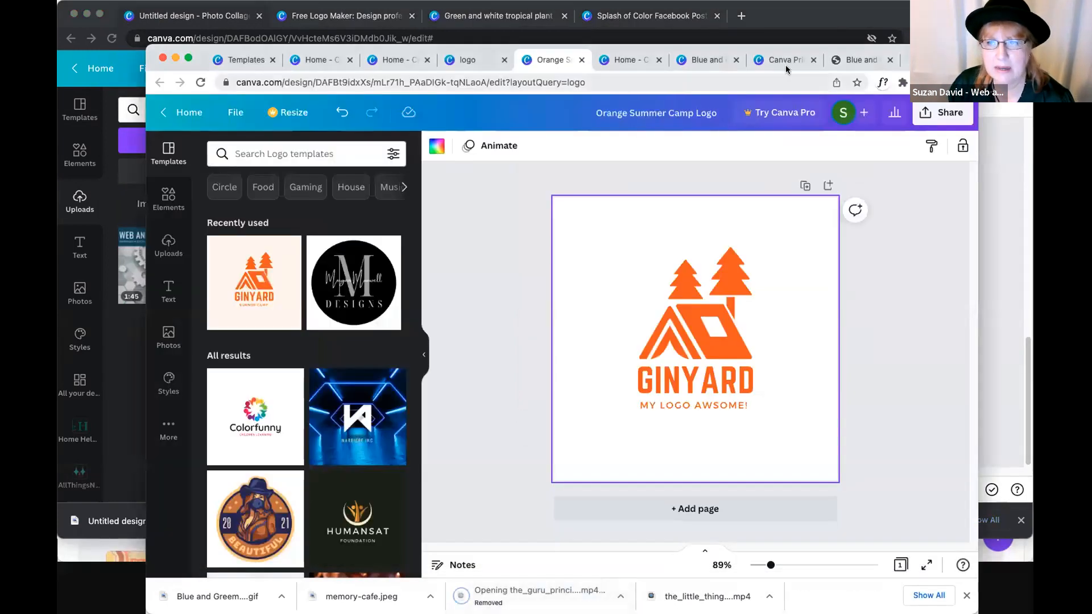
{"action": "left_click_drag", "start_coordinate": [904, 50], "coordinate": [867, 35]}
- Add a second page to the Orange Summer Camp Logo and apply the round BEAUTIFUL cowgirl badge template to it
{"action": "left_click", "coordinate": [676, 326]}
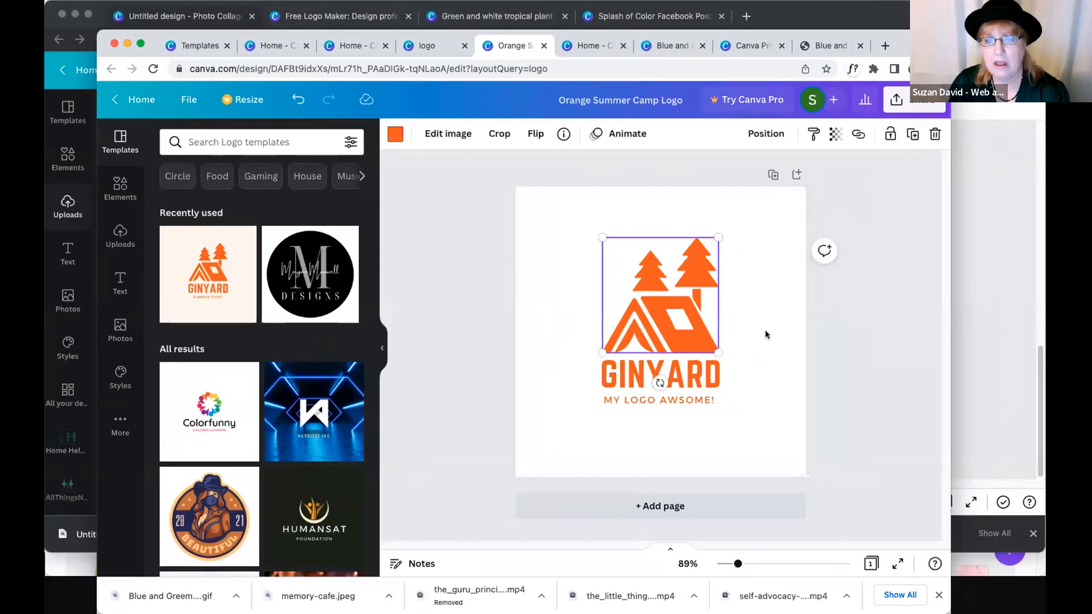
{"action": "left_click", "coordinate": [605, 320]}
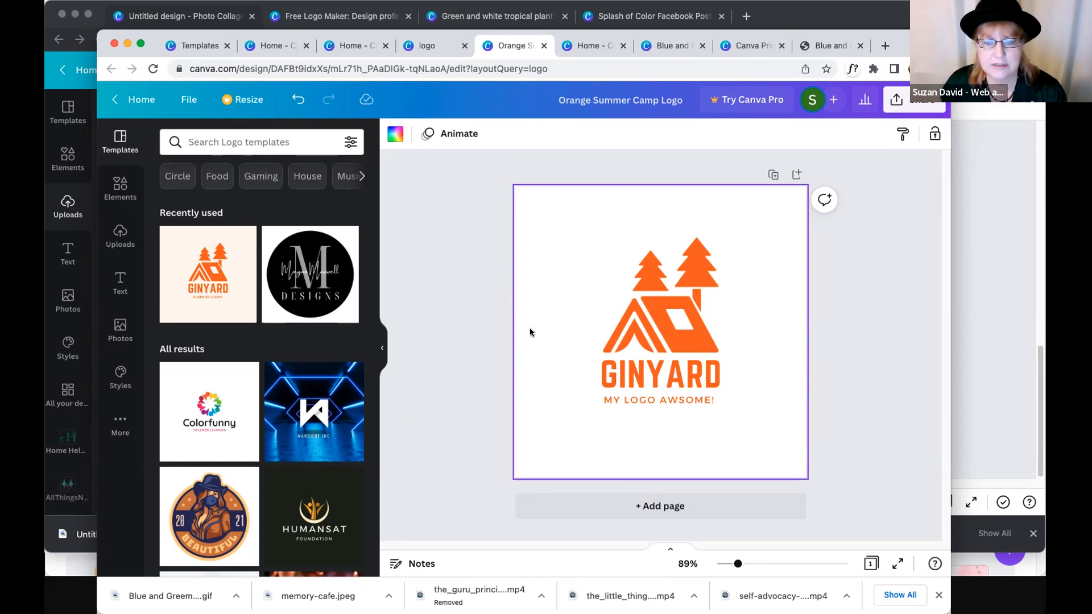
{"action": "left_click", "coordinate": [684, 506]}
{"action": "left_click", "coordinate": [249, 478]}
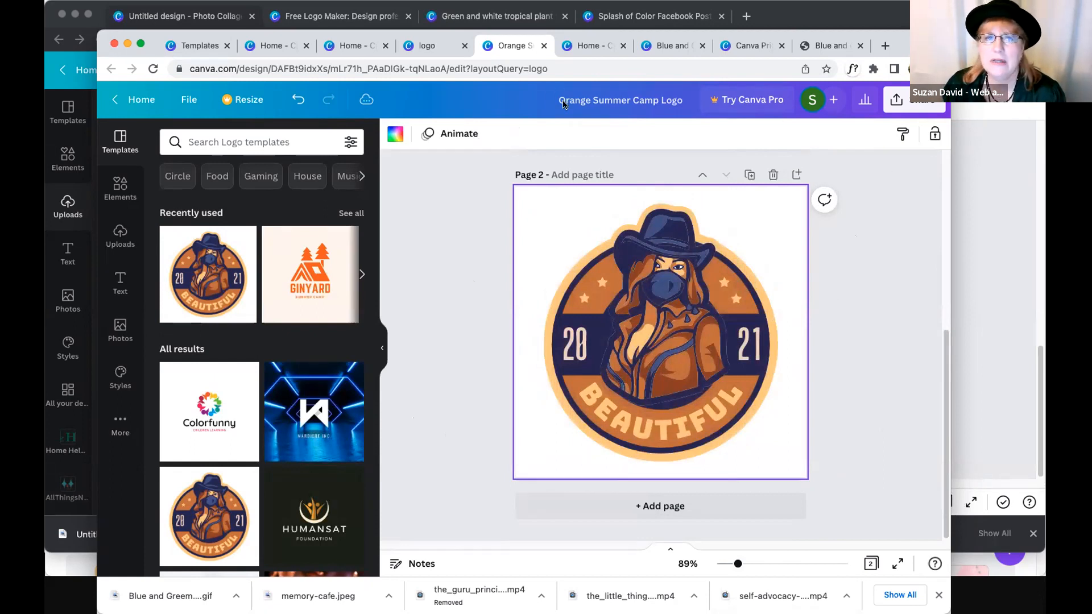
- Return to the Canva home page, search for "flyer", pick the business flyer suggestion and browse the templates
{"action": "left_click", "coordinate": [141, 101]}
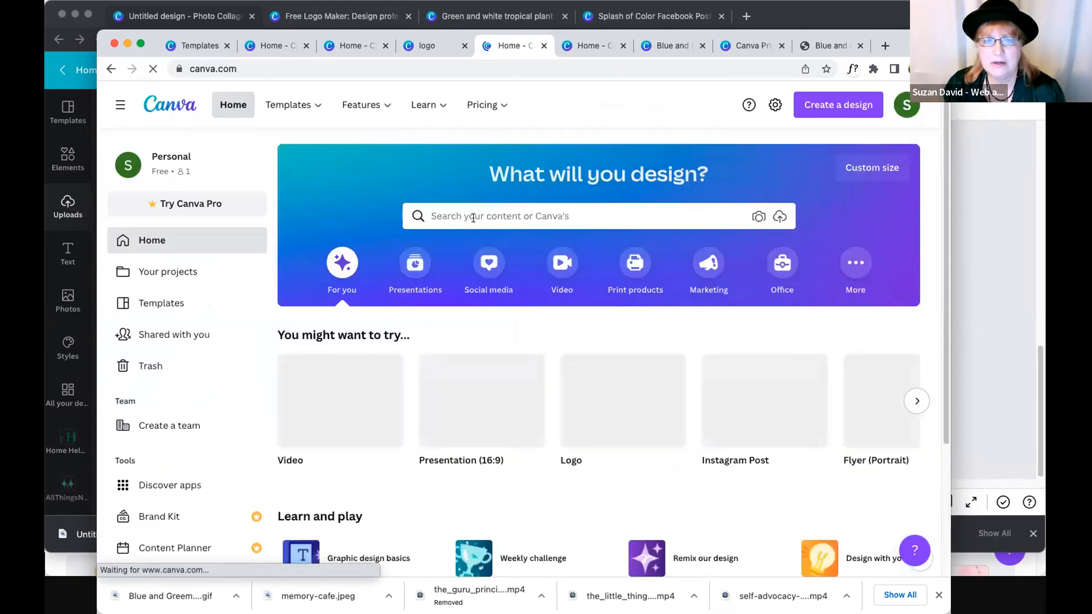
{"action": "left_click", "coordinate": [471, 217]}
{"action": "type", "text": "flyer"}
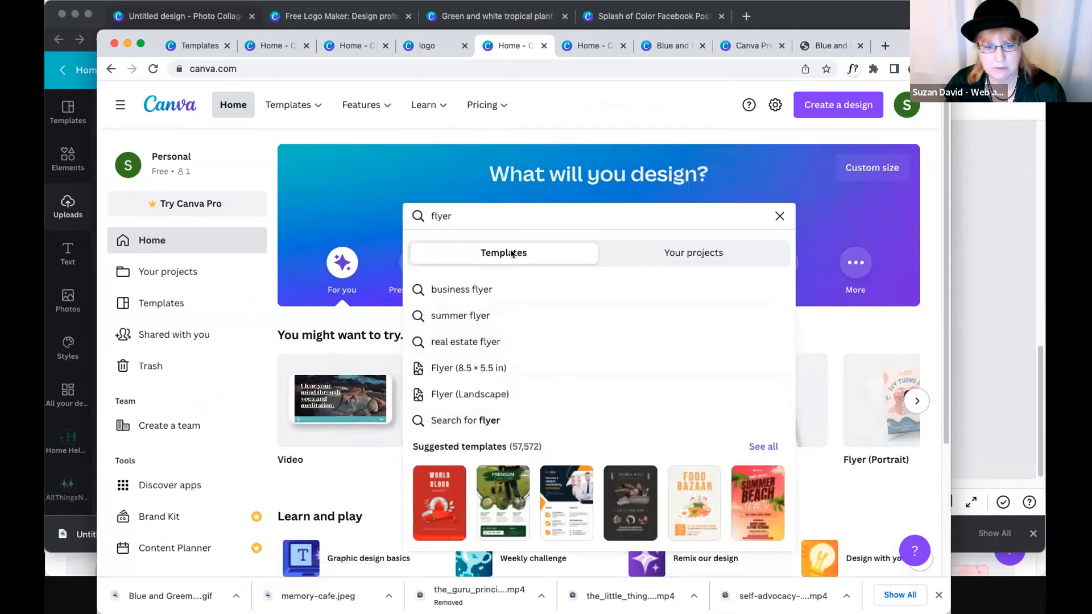
{"action": "left_click", "coordinate": [464, 290]}
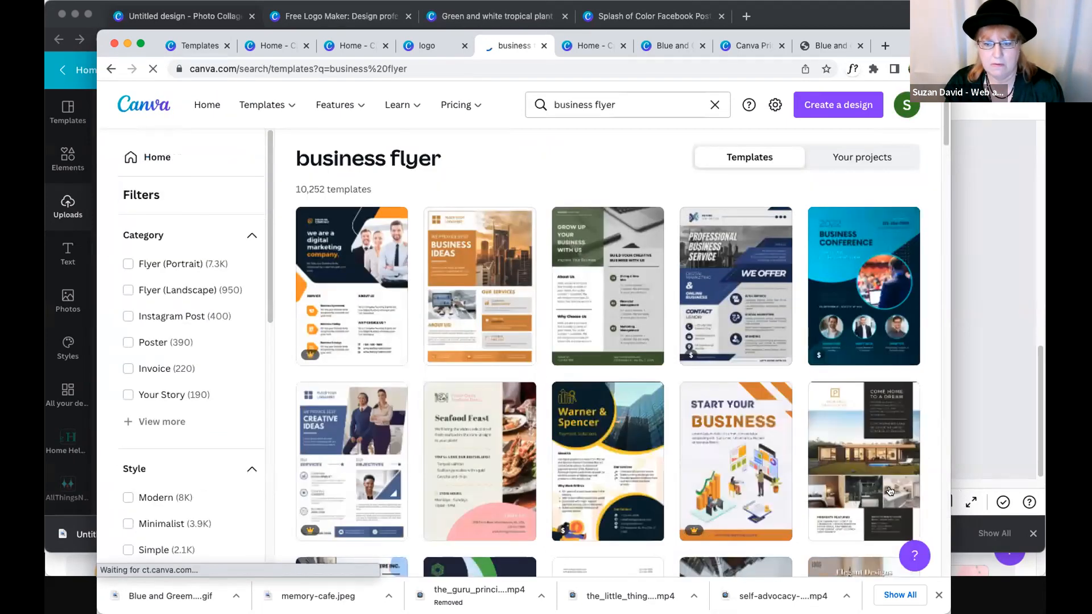
{"action": "scroll", "coordinate": [891, 491], "scroll_direction": "down", "scroll_amount": 4}
{"action": "scroll", "coordinate": [890, 492], "scroll_direction": "down", "scroll_amount": 4}
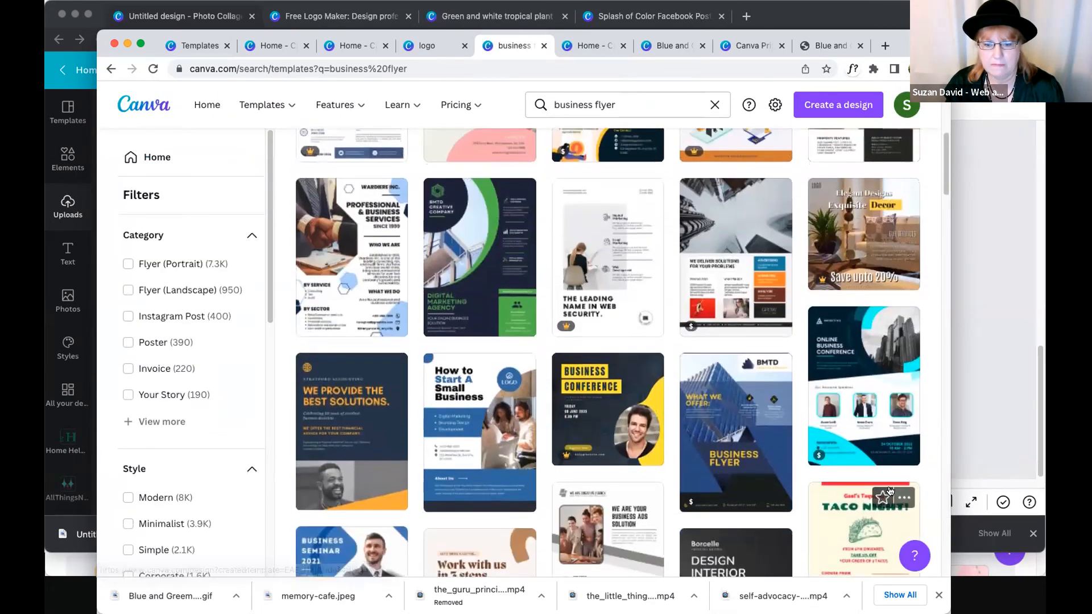
{"action": "scroll", "coordinate": [742, 415], "scroll_direction": "up", "scroll_amount": 6}
{"action": "scroll", "coordinate": [742, 416], "scroll_direction": "up", "scroll_amount": 3}
- Search the templates for "brochure", open the peach Math Course brochure for editing and widen the browser window
{"action": "left_click_drag", "start_coordinate": [616, 105], "coordinate": [487, 90]}
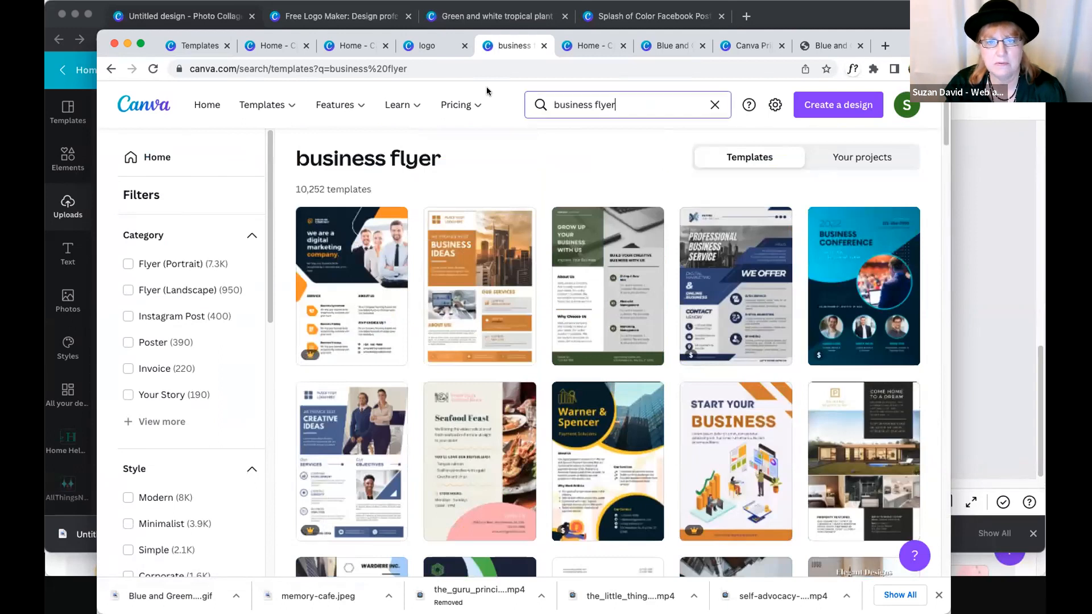
{"action": "type", "text": "brochure"}
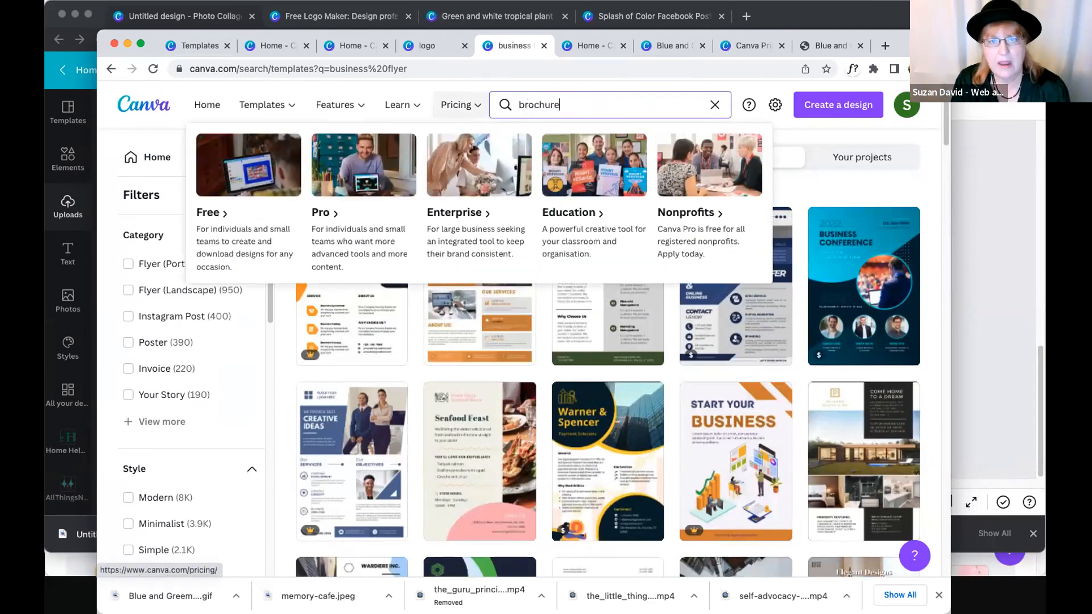
{"action": "key", "text": "Return"}
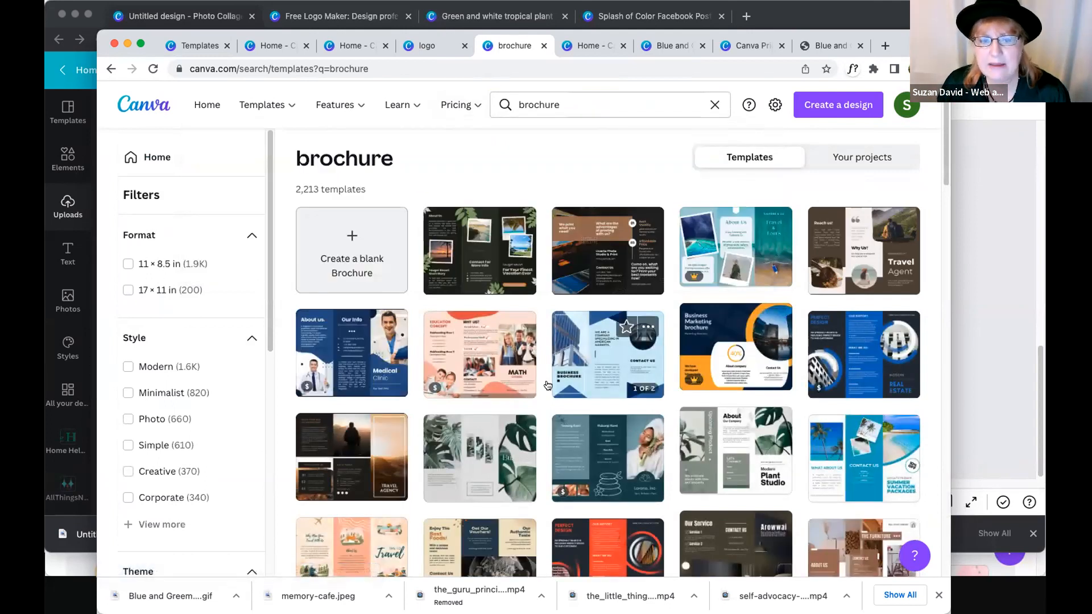
{"action": "left_click", "coordinate": [728, 414]}
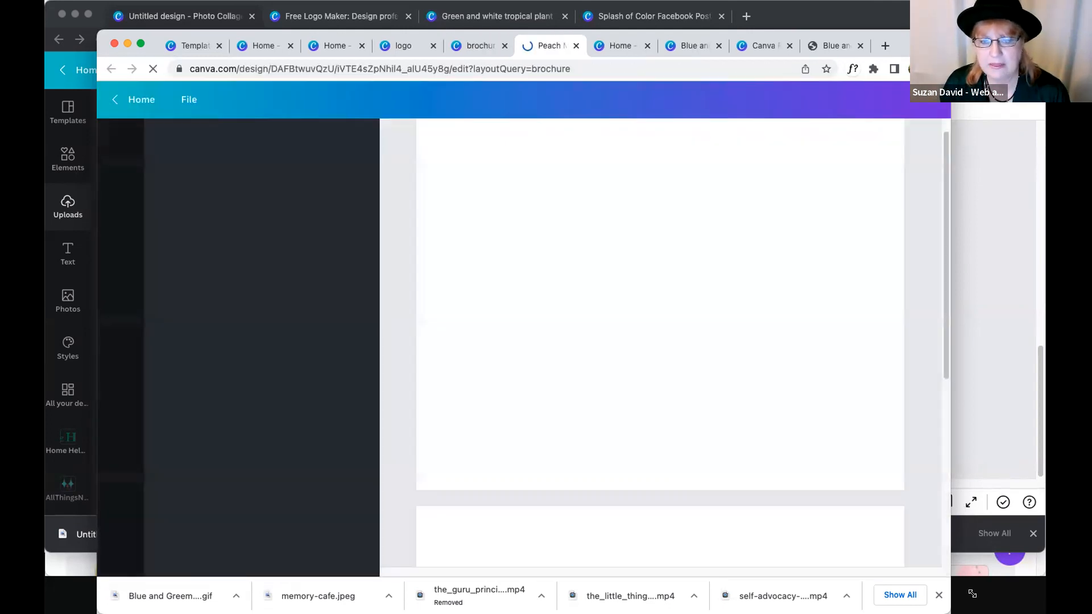
{"action": "left_click_drag", "start_coordinate": [973, 594], "coordinate": [1082, 594]}
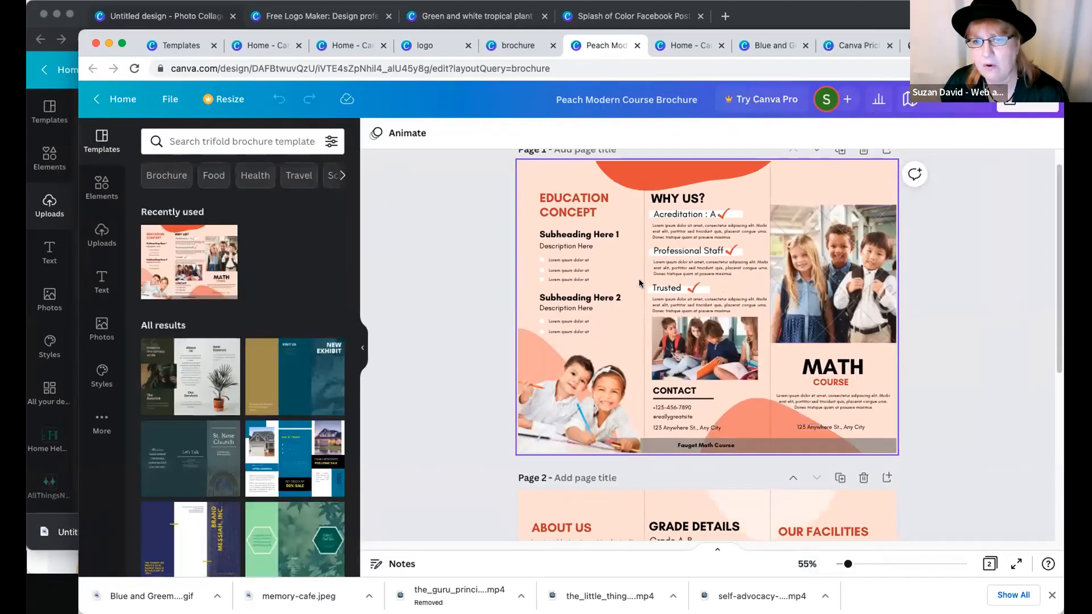
- Examine the trifold layout and the decorative shapes on both pages of the Math Course brochure
{"action": "left_click", "coordinate": [671, 291]}
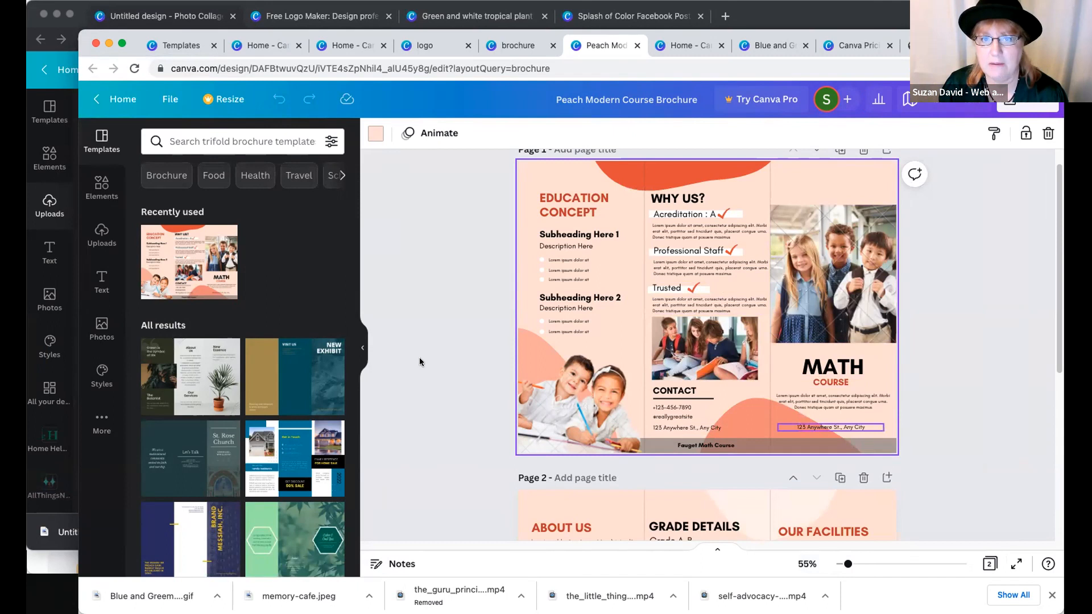
{"action": "left_click", "coordinate": [434, 348]}
{"action": "scroll", "coordinate": [886, 501], "scroll_direction": "down", "scroll_amount": 5}
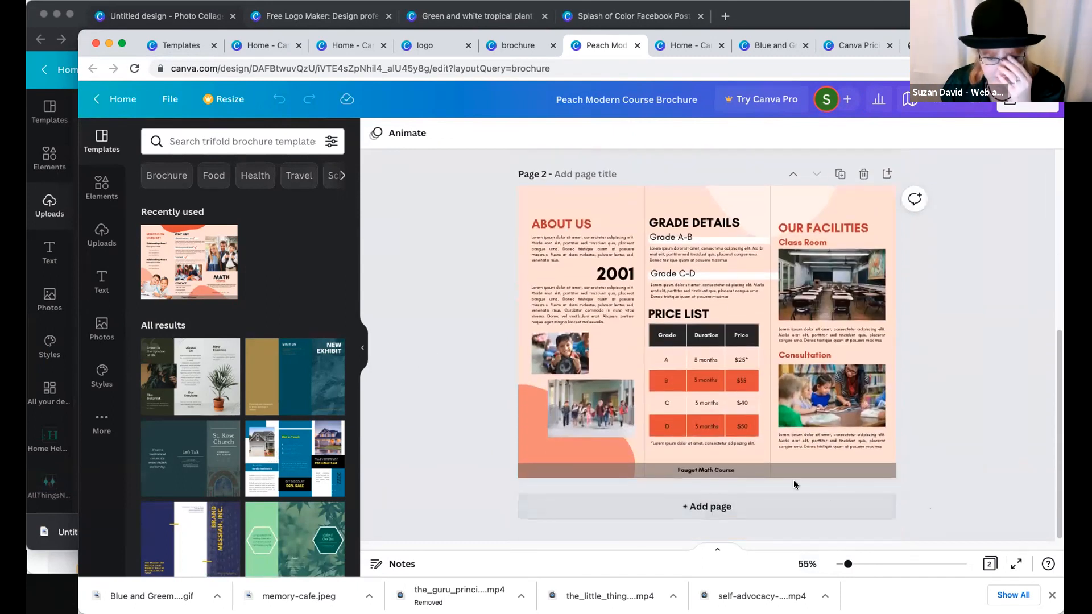
{"action": "left_click", "coordinate": [585, 457]}
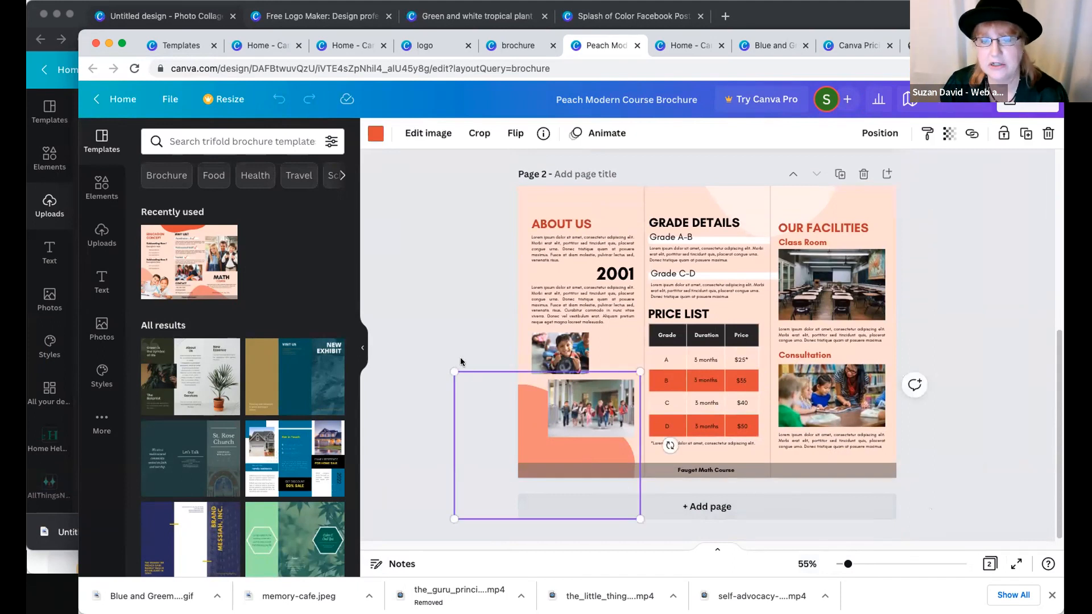
{"action": "left_click", "coordinate": [468, 329]}
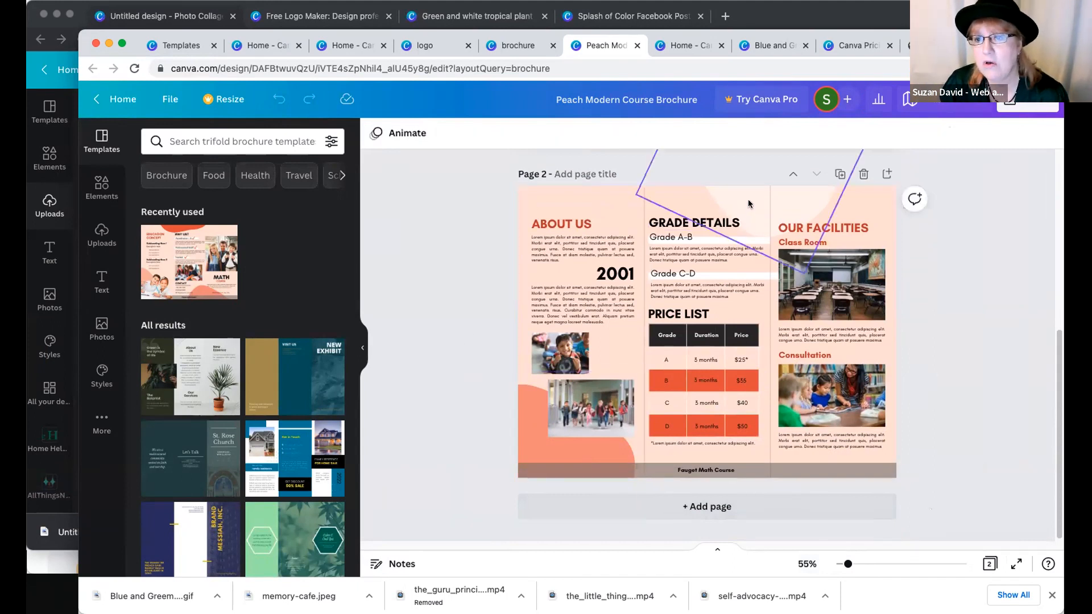
{"action": "left_click", "coordinate": [748, 203]}
{"action": "left_click", "coordinate": [885, 244]}
- Recolour the curved orange shape in page 2's lower-left corner with the darker red-orange from the document colours
{"action": "left_click", "coordinate": [554, 442]}
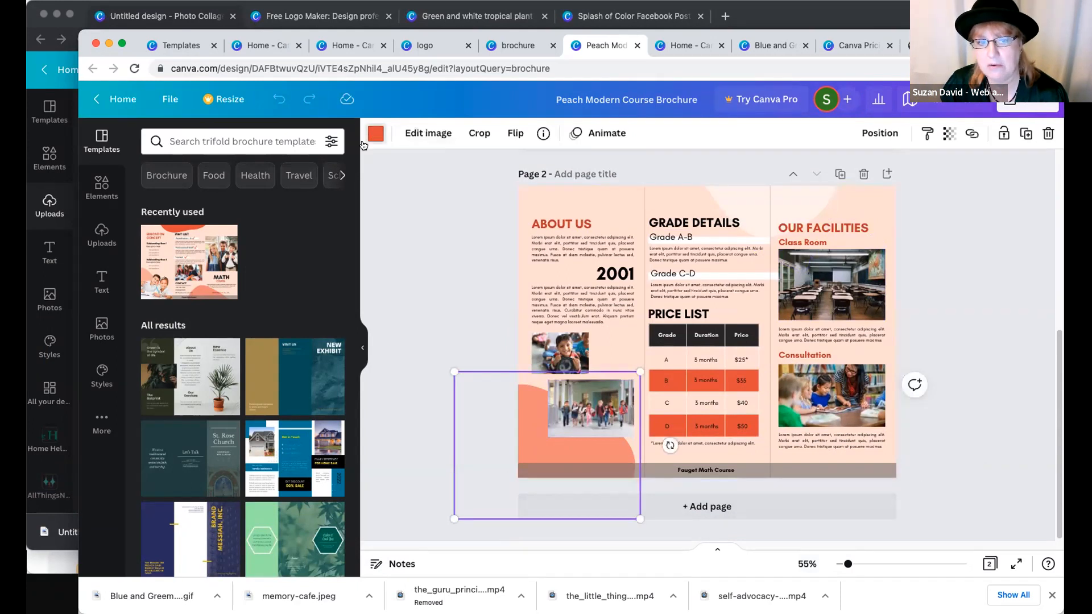
{"action": "left_click", "coordinate": [364, 141]}
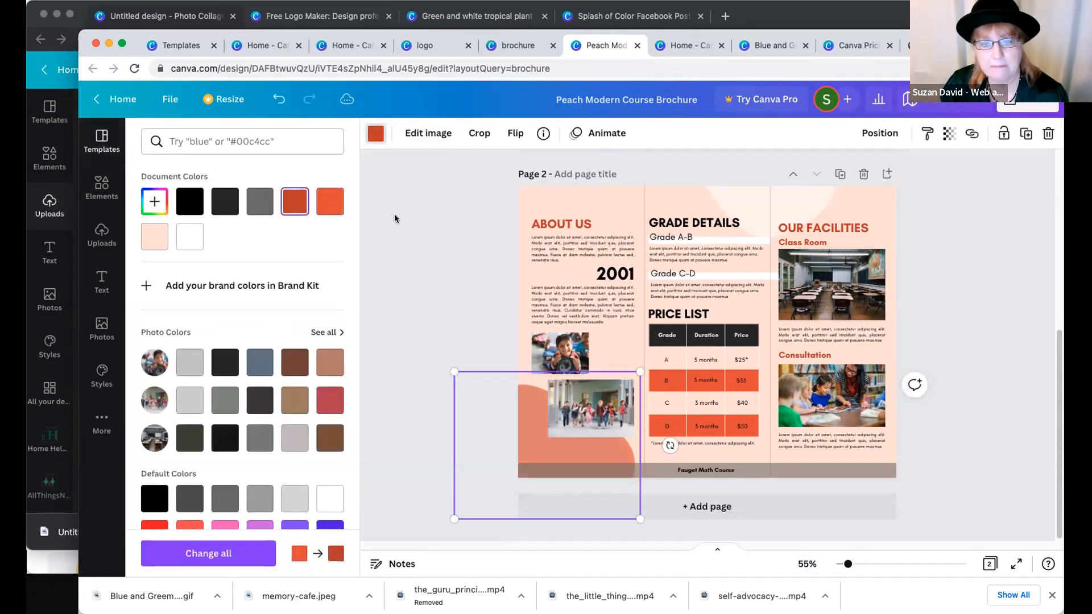
{"action": "left_click", "coordinate": [375, 133]}
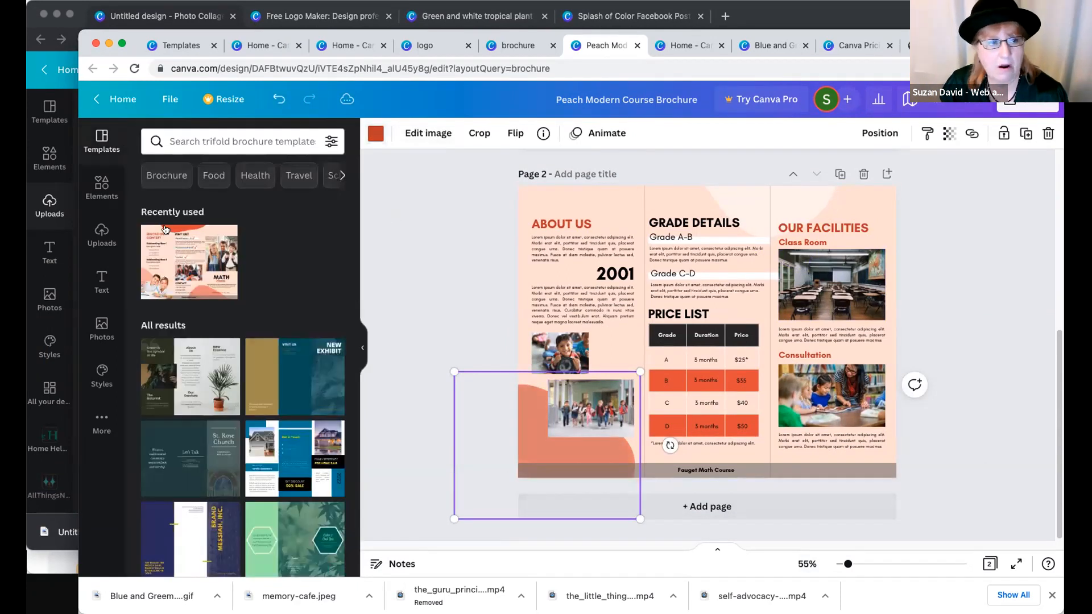
- Insert the uploaded wide talkSHOPPE logo on page 2 and move it over the top of the brochure's left panel
{"action": "left_click", "coordinate": [102, 234]}
{"action": "left_click", "coordinate": [224, 427]}
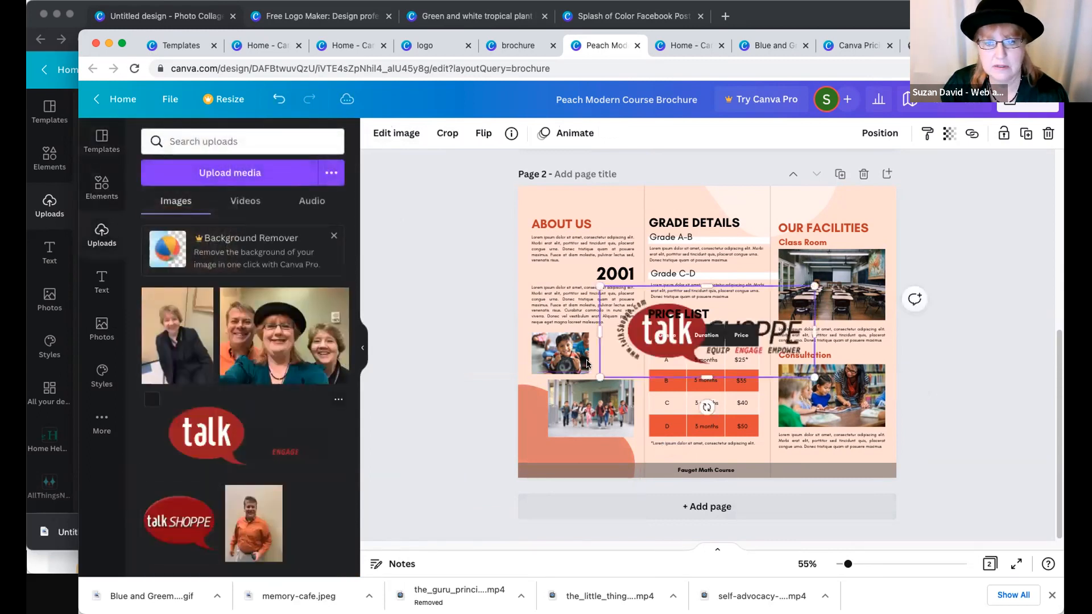
{"action": "left_click_drag", "start_coordinate": [570, 240], "coordinate": [569, 263]}
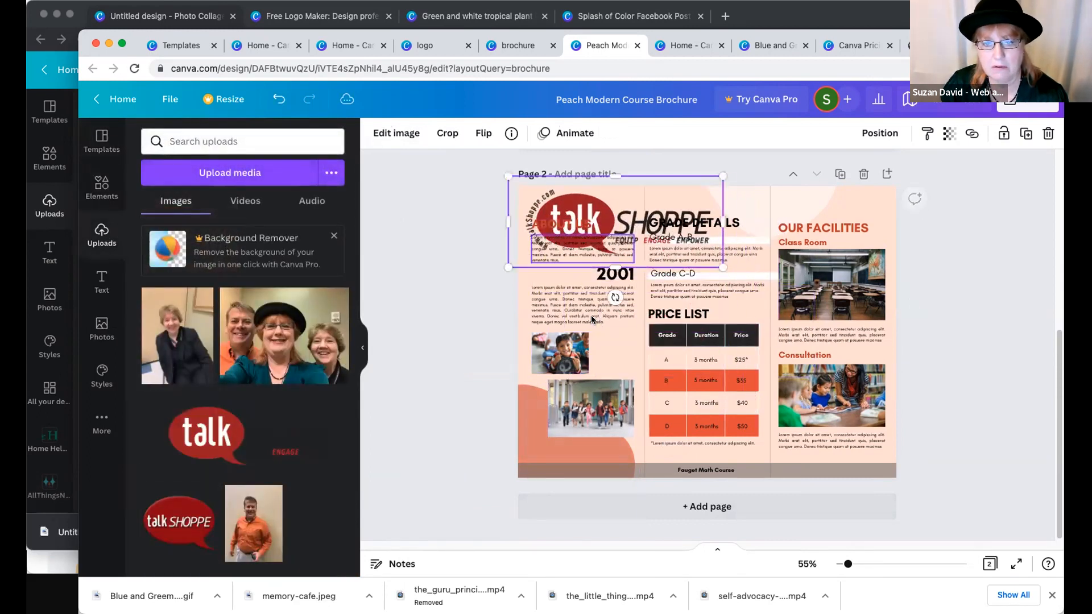
- Clear the left panel's top by moving the ABOUT US heading and the logo aside and deleting the first paragraph
{"action": "left_click_drag", "start_coordinate": [568, 223], "coordinate": [834, 206]}
{"action": "left_click_drag", "start_coordinate": [637, 218], "coordinate": [751, 216]}
{"action": "left_click", "coordinate": [553, 242]}
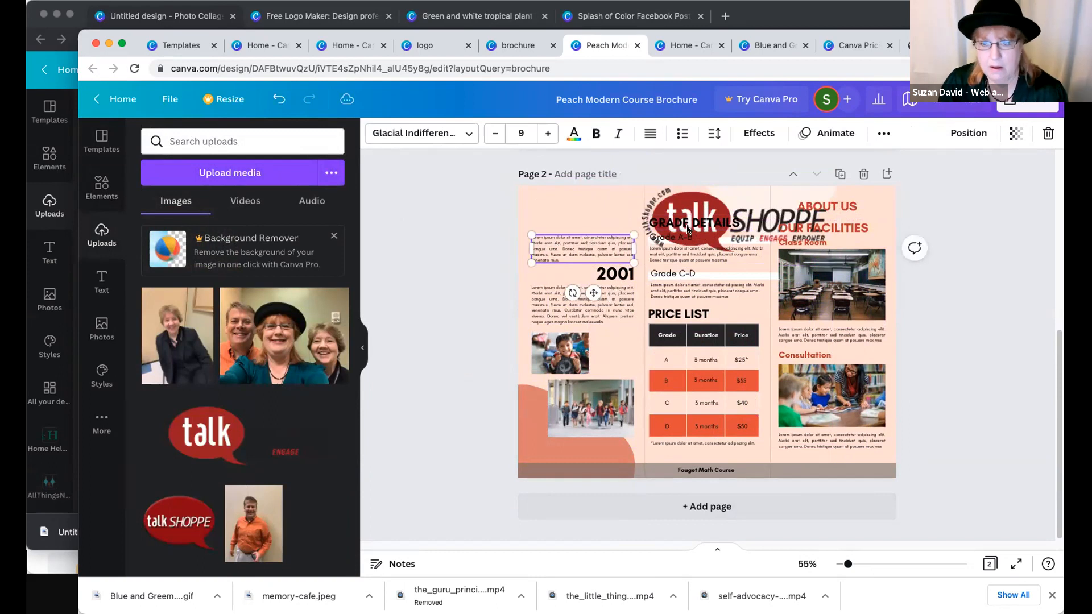
- Move the talkSHOPPE logo back, shrink it to fit the top of the left panel, and delete the ABOUT US heading
{"action": "left_click", "coordinate": [687, 205]}
{"action": "left_click_drag", "start_coordinate": [687, 205], "coordinate": [579, 206]}
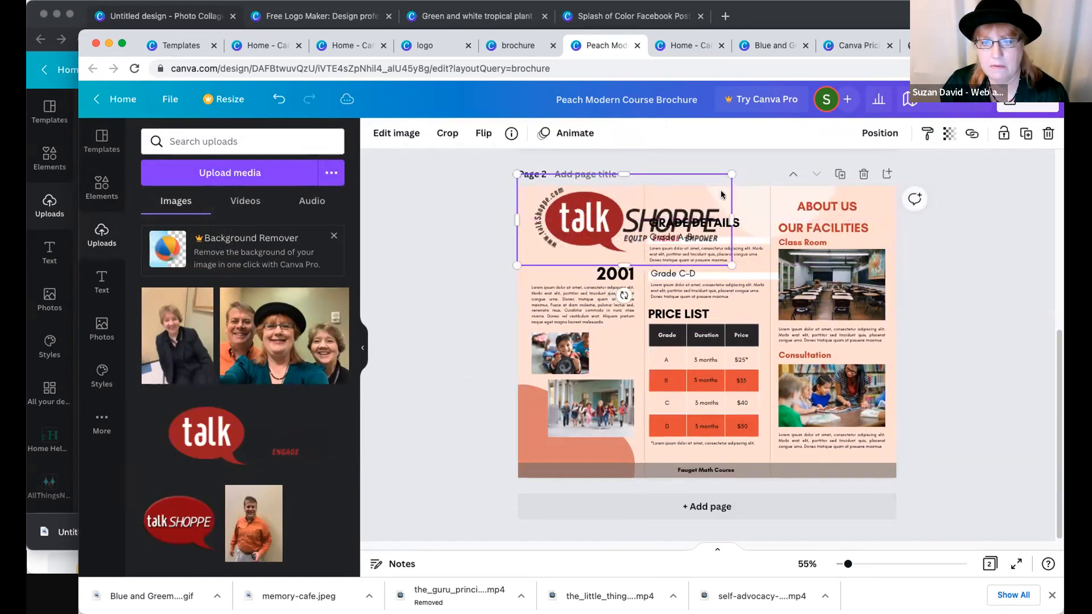
{"action": "left_click_drag", "start_coordinate": [731, 174], "coordinate": [589, 217]}
{"action": "left_click", "coordinate": [819, 210]}
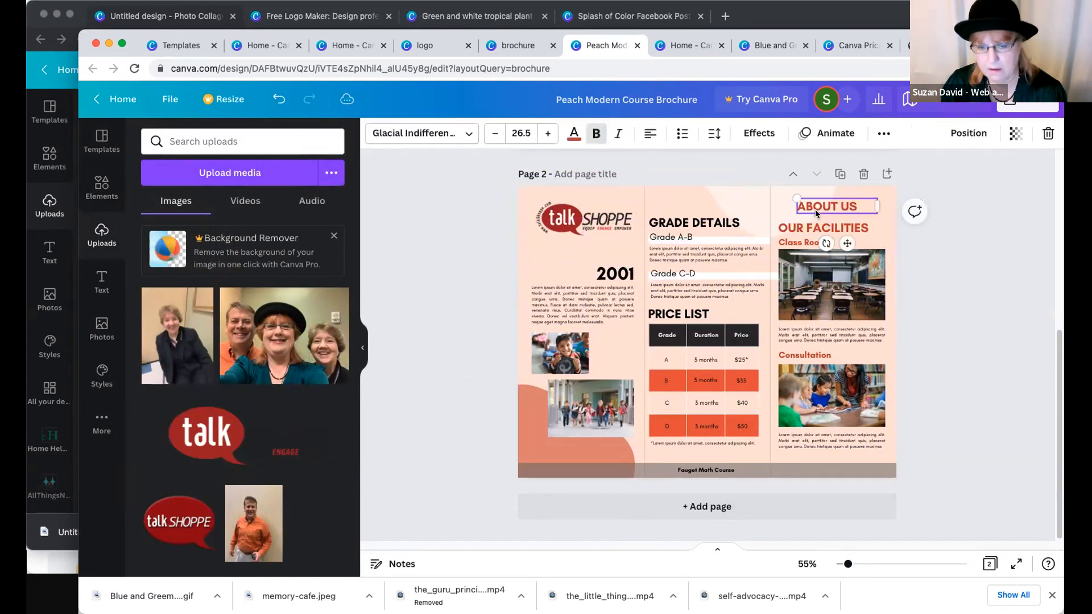
{"action": "key", "text": "Delete"}
- Recolour the curved shape in page 2's lower-left corner bright red from the default colours to suit the logo
{"action": "left_click", "coordinate": [528, 422]}
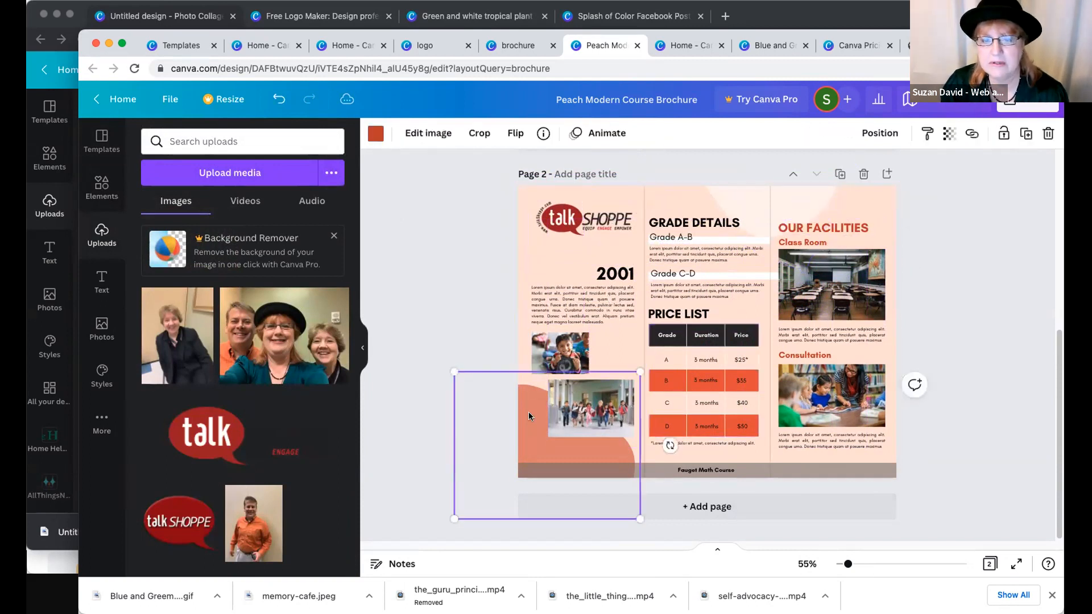
{"action": "left_click", "coordinate": [374, 133]}
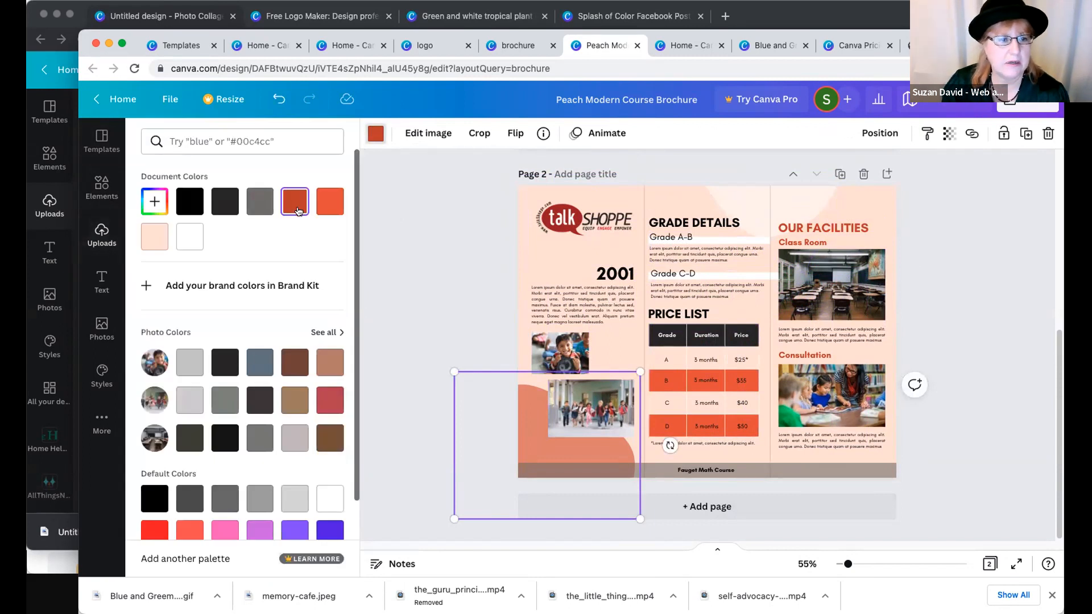
{"action": "left_click", "coordinate": [544, 234]}
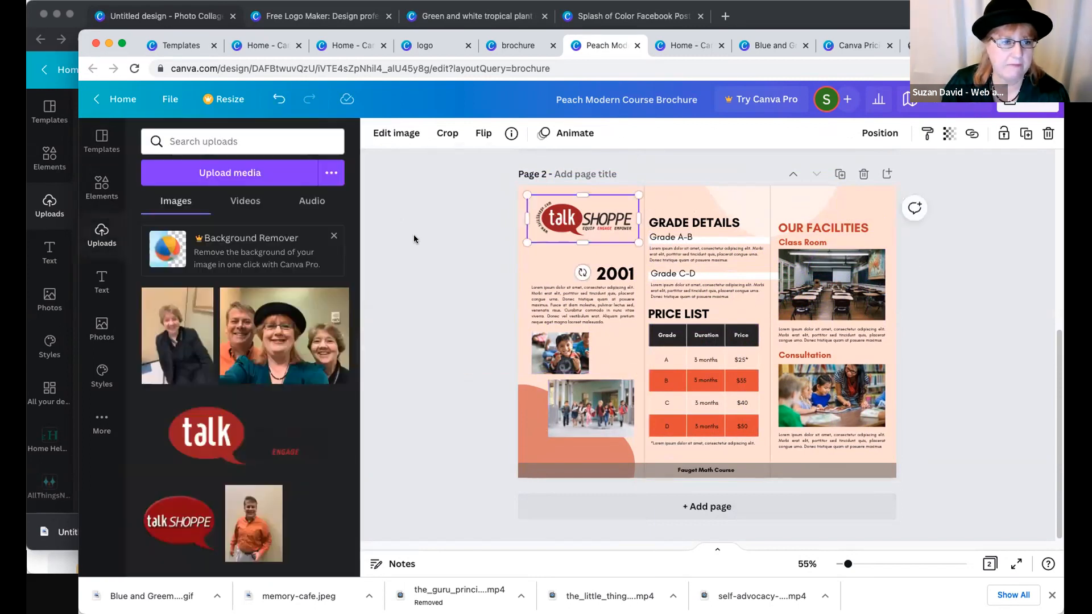
{"action": "left_click", "coordinate": [537, 443]}
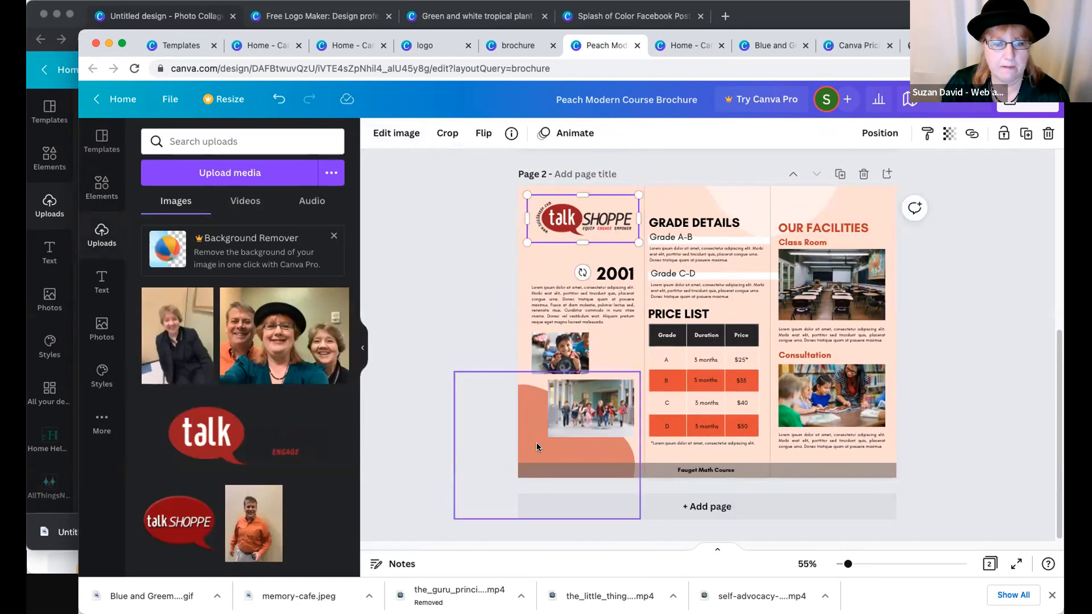
{"action": "left_click", "coordinate": [375, 133]}
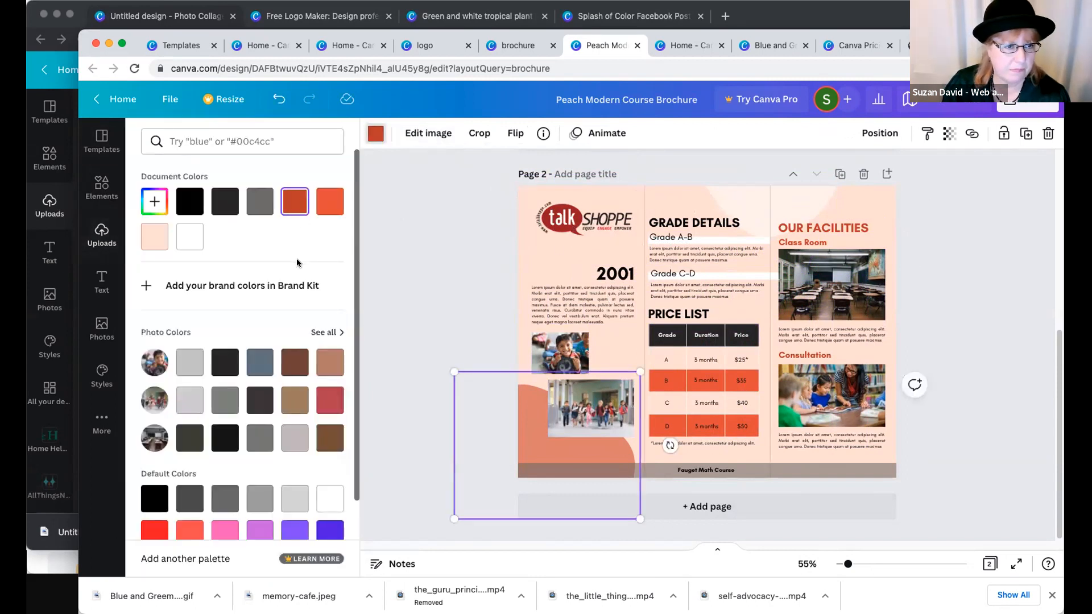
{"action": "scroll", "coordinate": [176, 410], "scroll_direction": "down", "scroll_amount": 3}
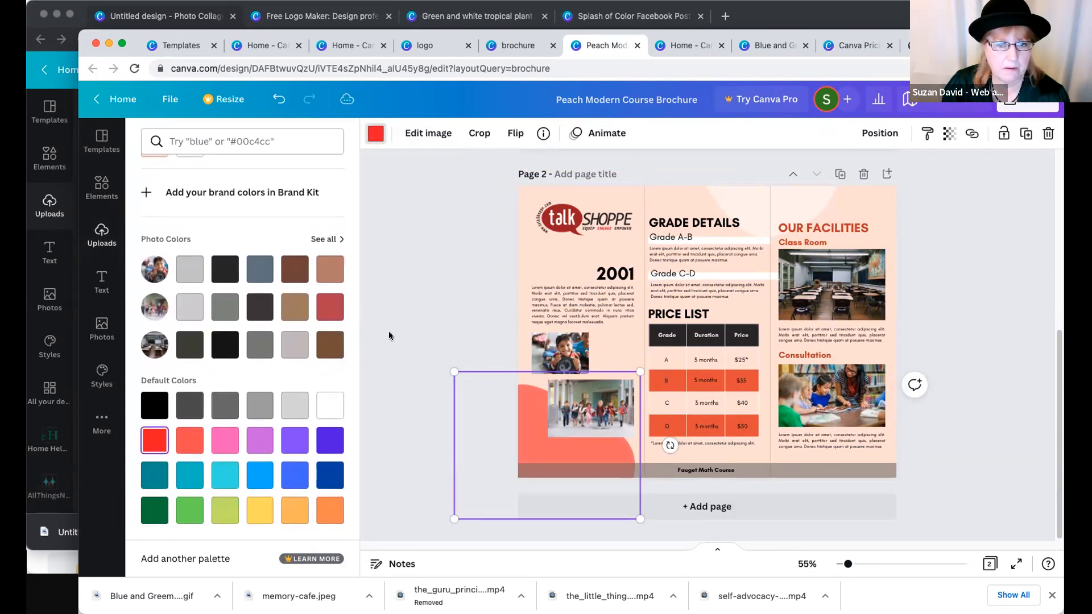
- Enlarge the talkSHOPPE logo slightly and move it closer to the upper-left corner of page 2
{"action": "left_click", "coordinate": [468, 368]}
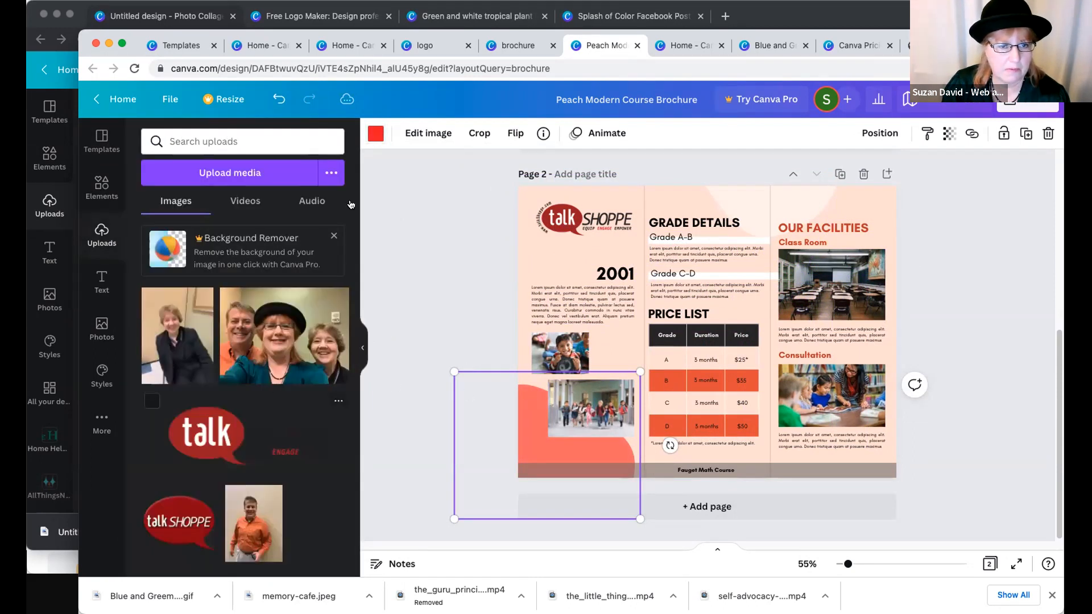
{"action": "left_click", "coordinate": [375, 135]}
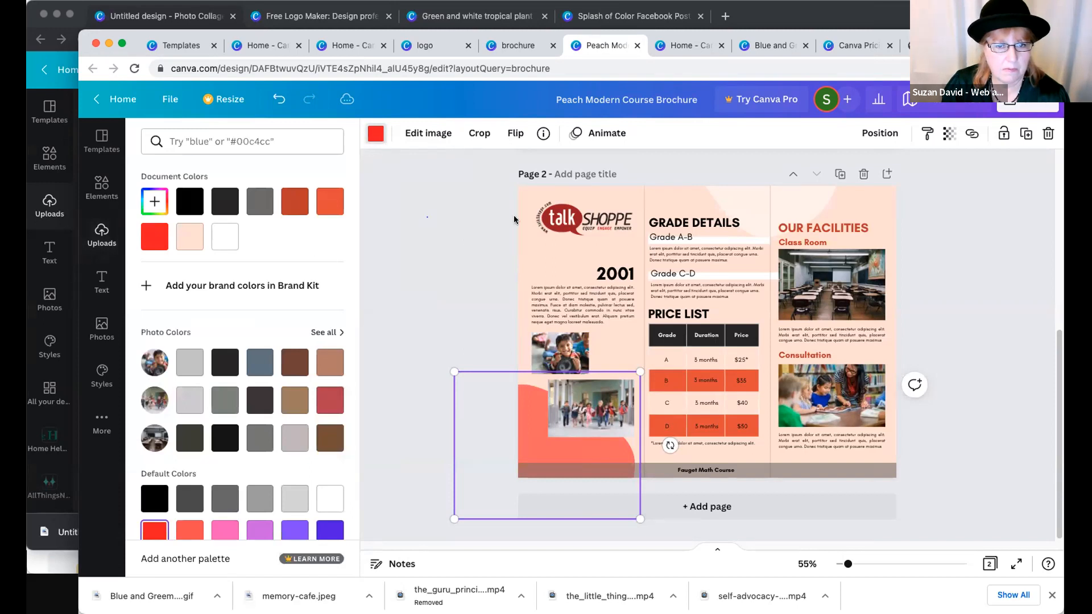
{"action": "left_click", "coordinate": [551, 220]}
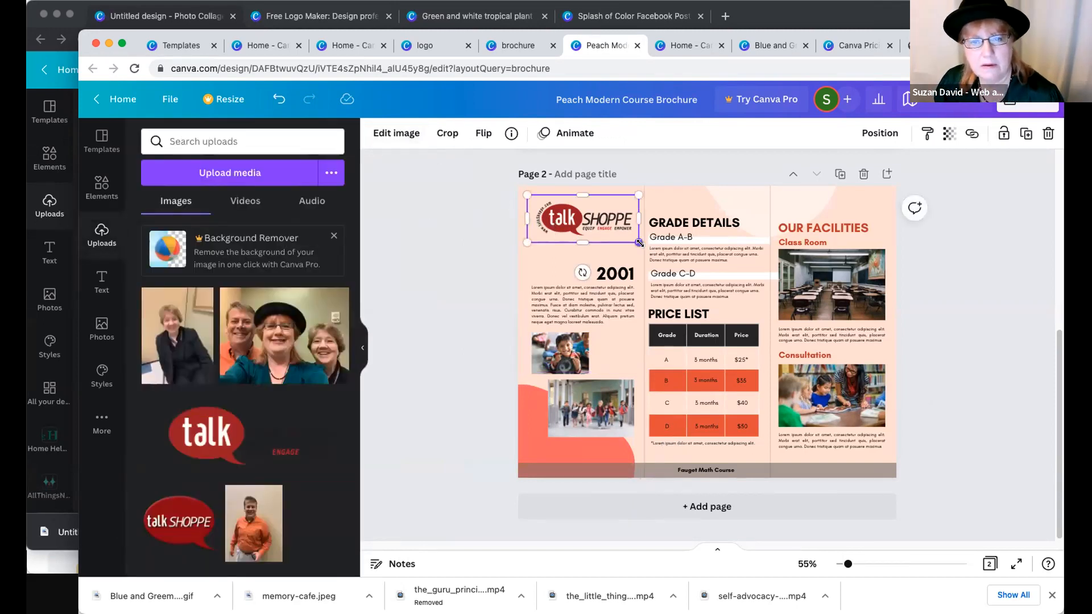
{"action": "left_click_drag", "start_coordinate": [639, 243], "coordinate": [641, 243]}
{"action": "left_click_drag", "start_coordinate": [594, 212], "coordinate": [588, 205]}
{"action": "left_click", "coordinate": [388, 220]}
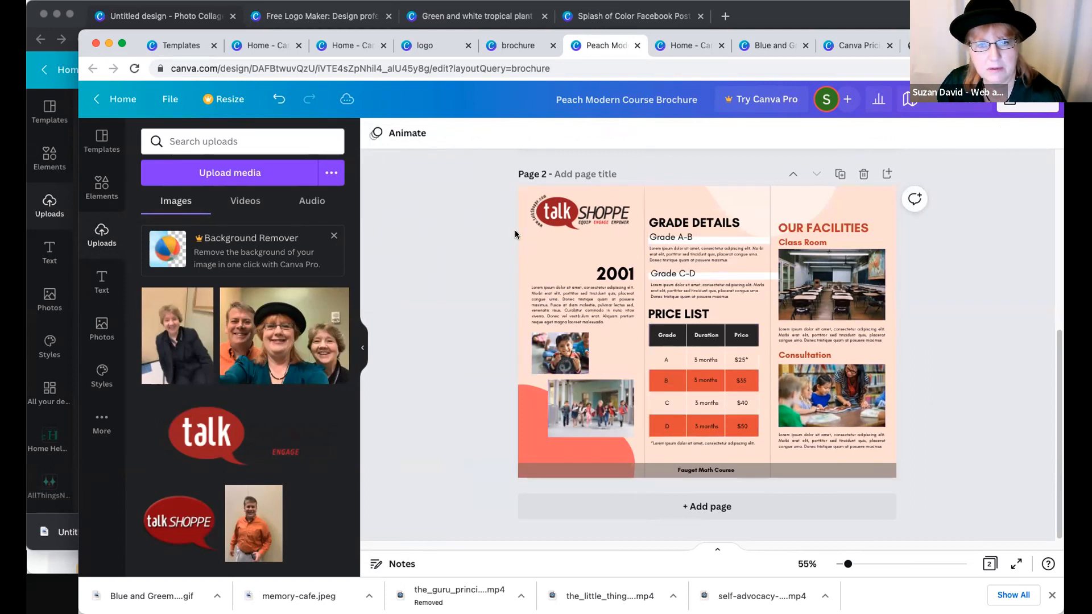
- Recolour page 2's lower-left curved shape with the dark red from the logo's photo colours and make it fully opaque
{"action": "left_click", "coordinate": [530, 413]}
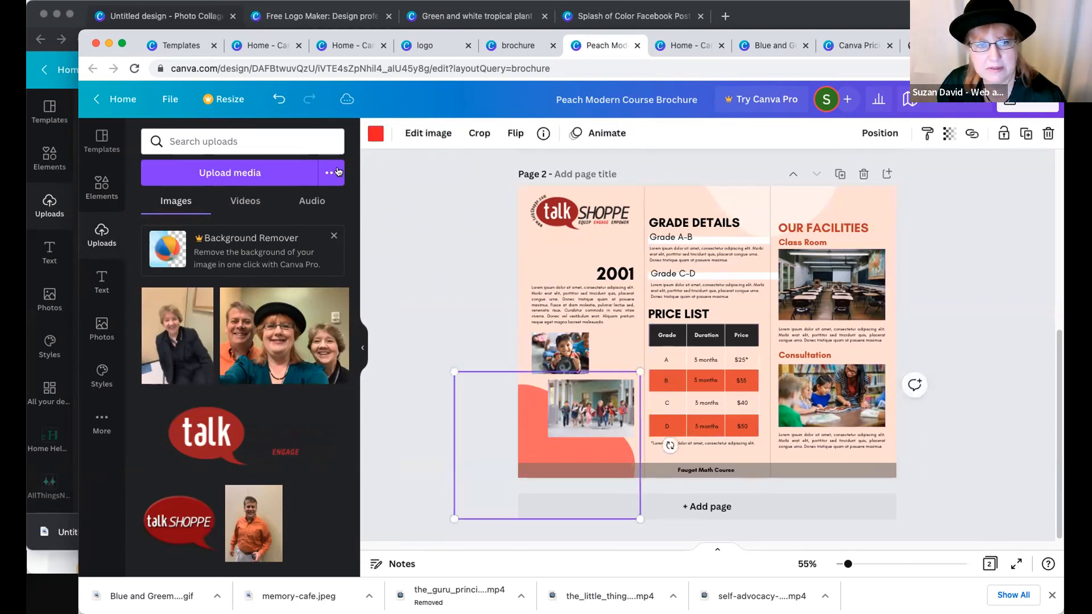
{"action": "left_click", "coordinate": [376, 135]}
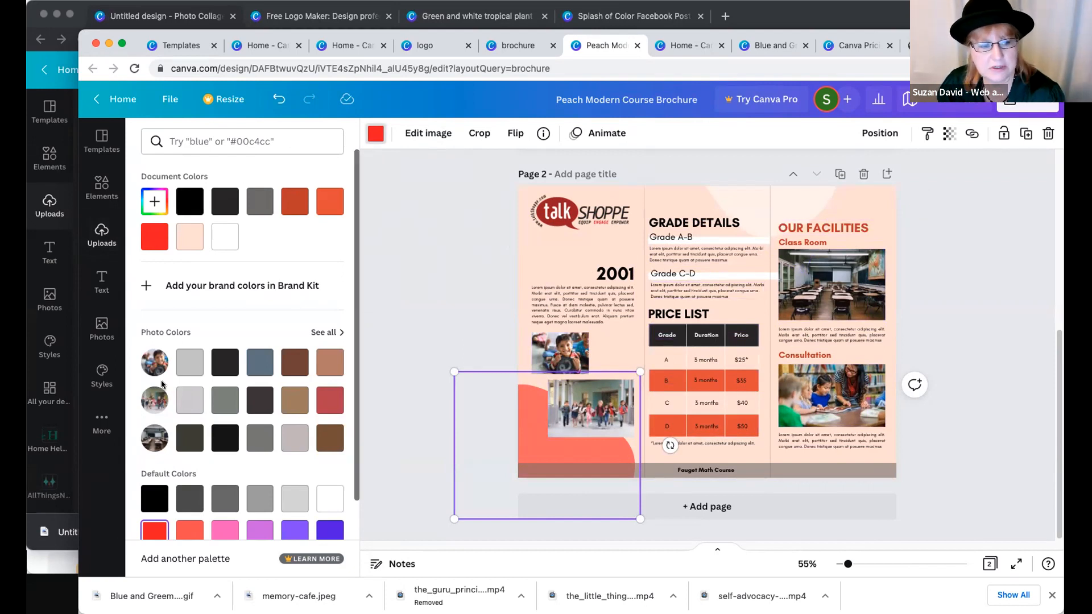
{"action": "left_click", "coordinate": [322, 333]}
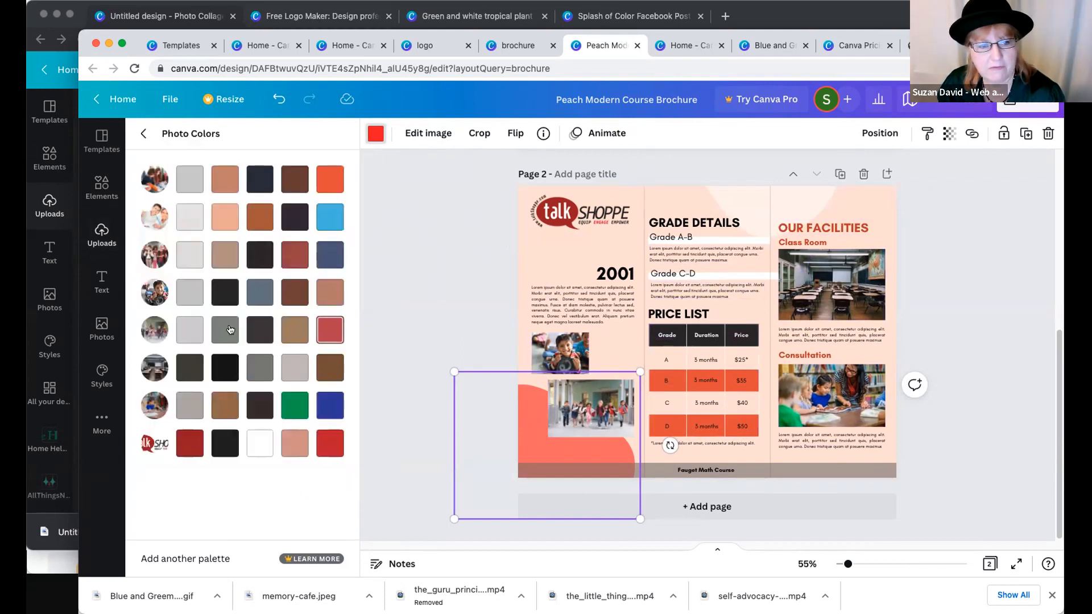
{"action": "left_click", "coordinate": [184, 442]}
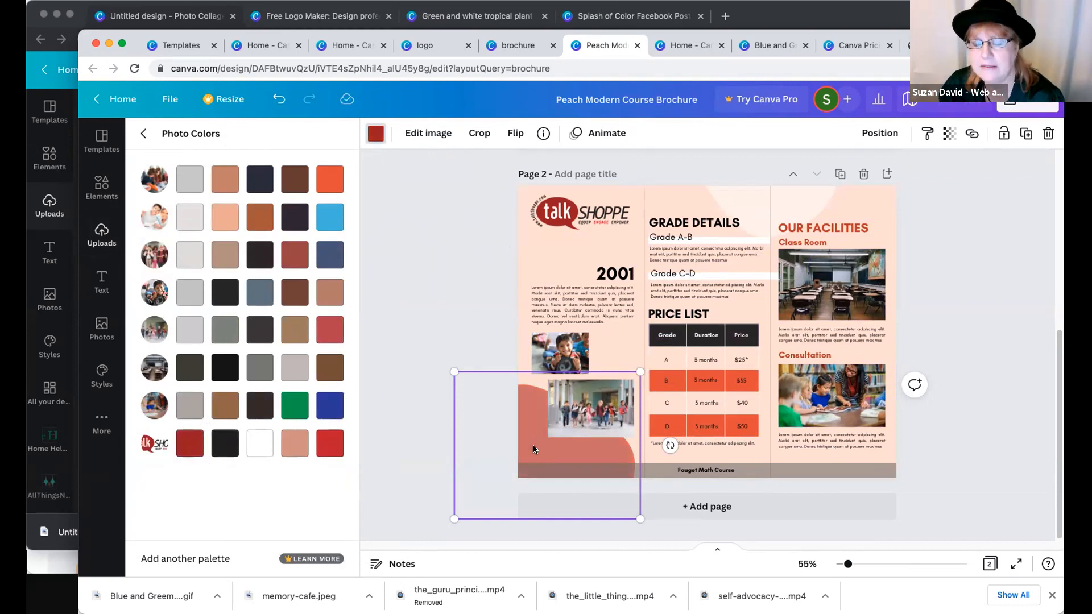
{"action": "left_click", "coordinate": [948, 134]}
{"action": "left_click_drag", "start_coordinate": [908, 184], "coordinate": [944, 185]}
{"action": "left_click", "coordinate": [961, 200]}
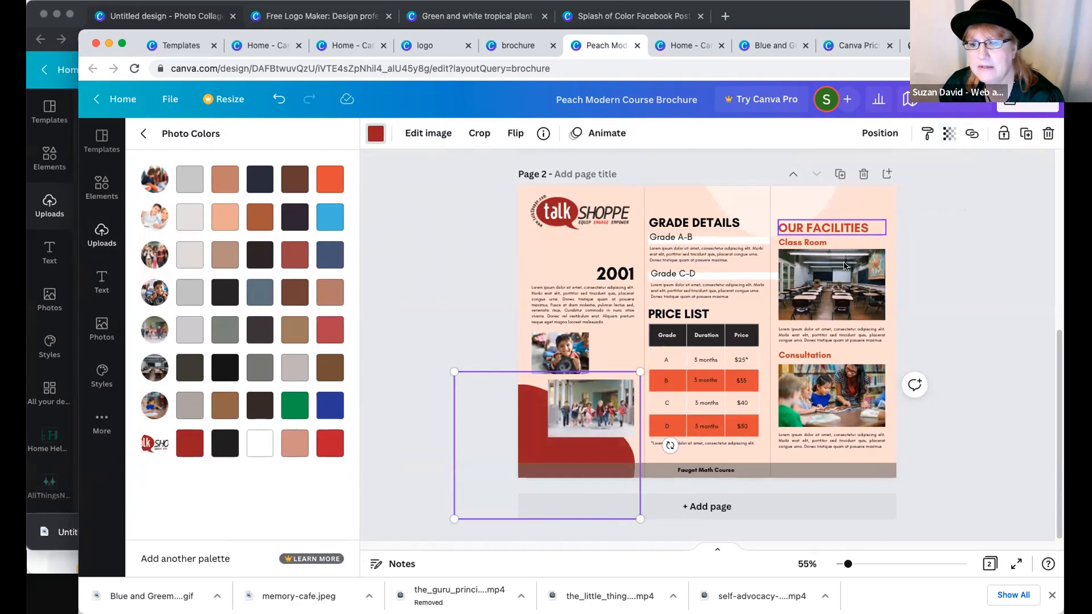
- Fade the Class Room photo on page 2 by setting its transparency to 31
{"action": "left_click", "coordinate": [847, 273]}
{"action": "left_click", "coordinate": [949, 135]}
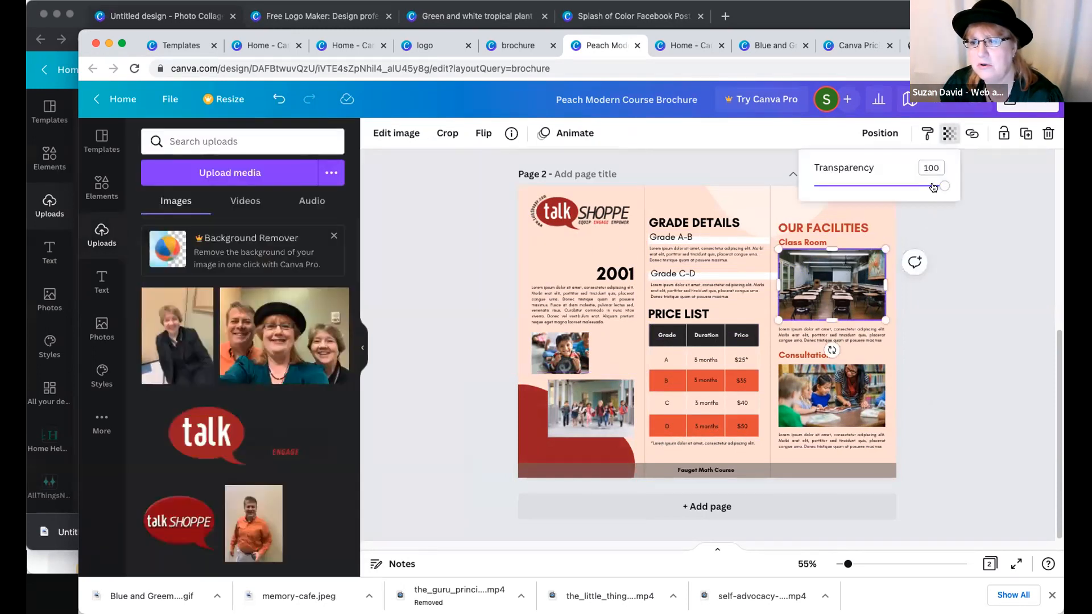
{"action": "left_click_drag", "start_coordinate": [890, 193], "coordinate": [854, 186]}
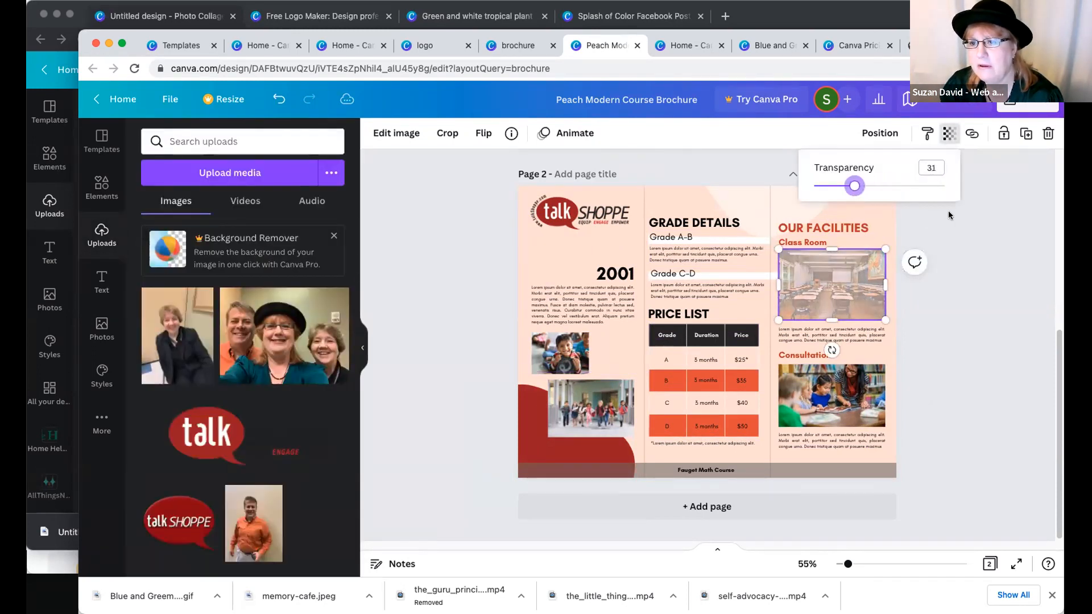
{"action": "left_click", "coordinate": [948, 210]}
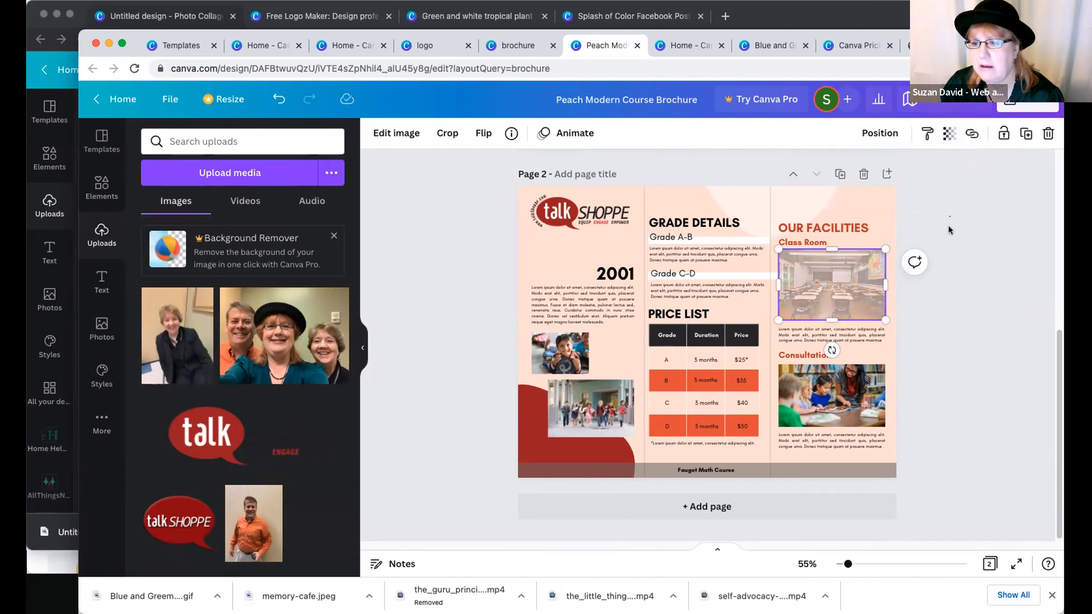
{"action": "left_click", "coordinate": [949, 229]}
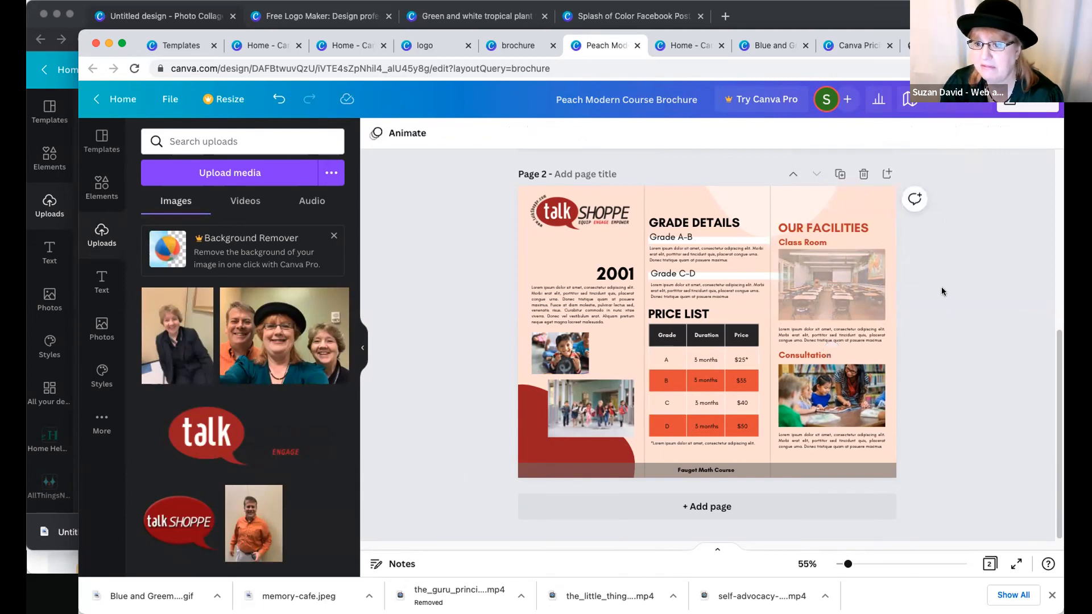
- Move the OUR FACILITIES heading up and recolour the pale curved shape at page 2's top edge dark red from the document colours
{"action": "left_click", "coordinate": [698, 389]}
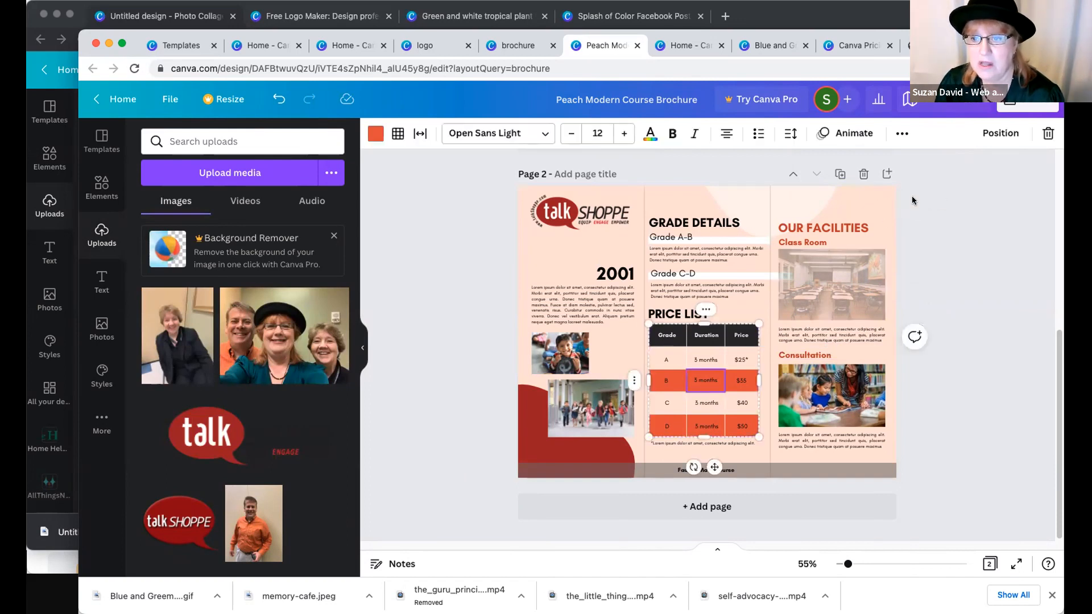
{"action": "left_click_drag", "start_coordinate": [795, 226], "coordinate": [803, 196]}
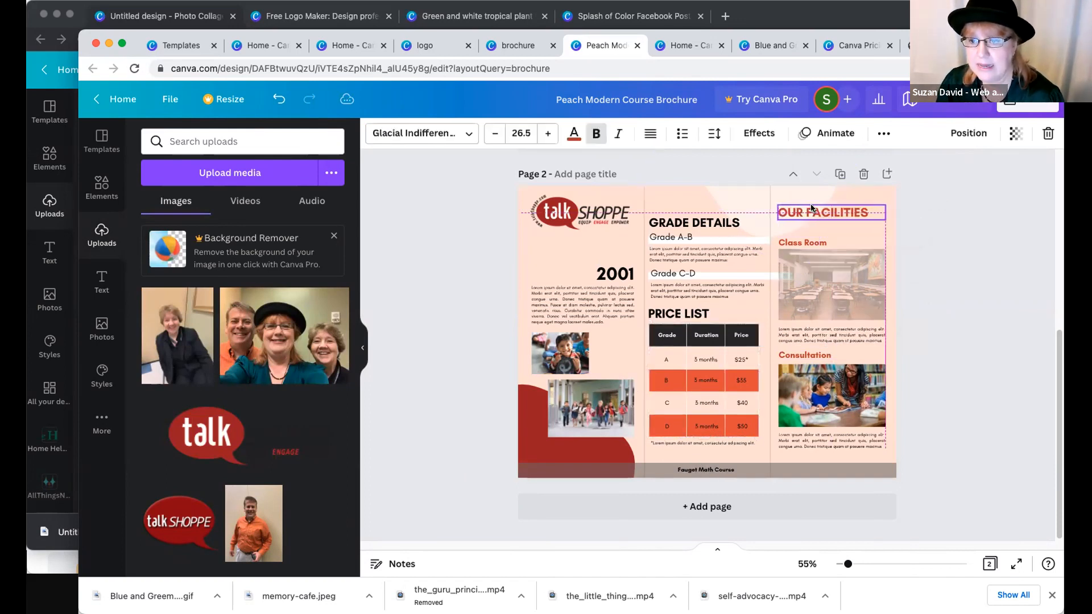
{"action": "left_click", "coordinate": [804, 196]}
{"action": "left_click", "coordinate": [413, 132]}
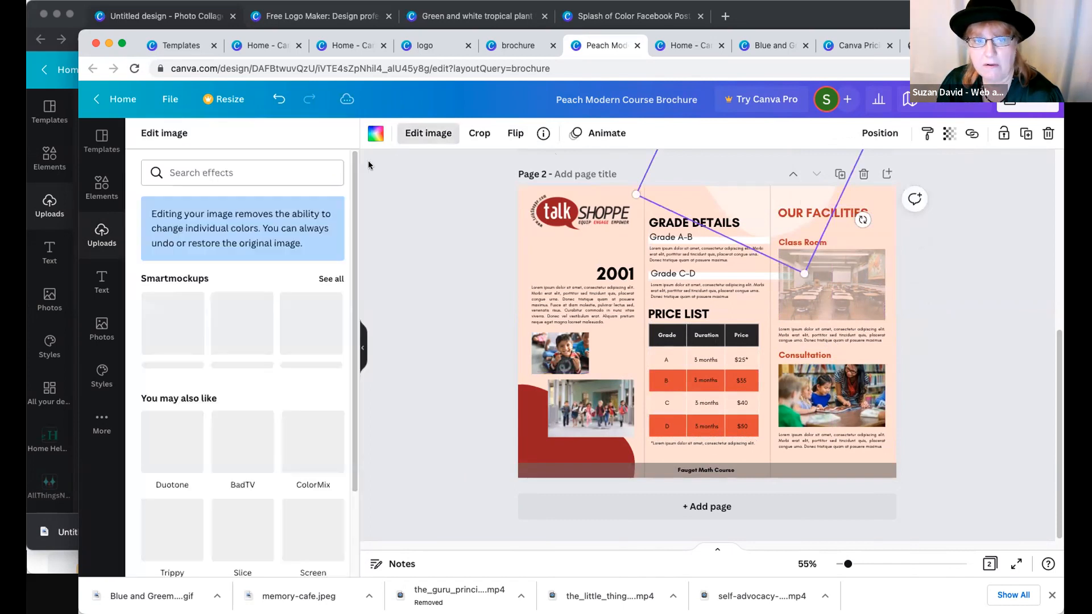
{"action": "left_click", "coordinate": [742, 183]}
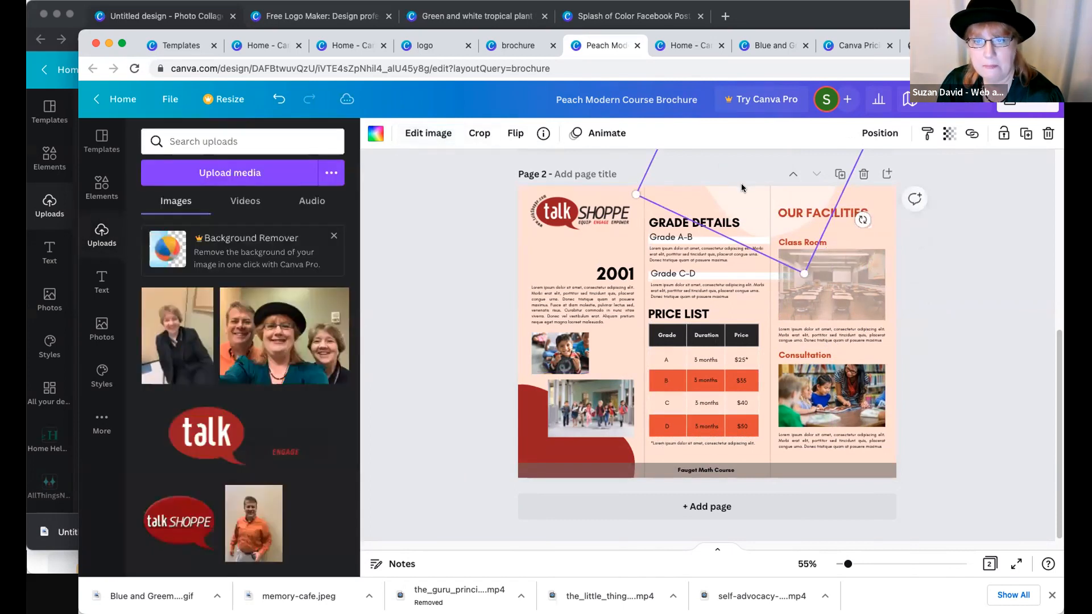
{"action": "left_click", "coordinate": [371, 135]}
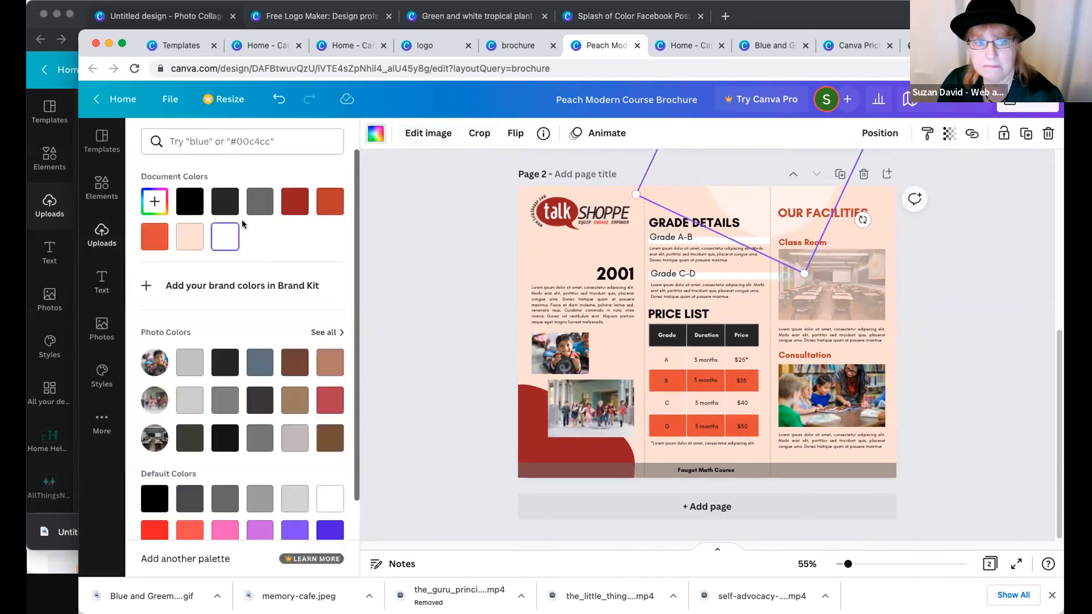
{"action": "left_click", "coordinate": [292, 195]}
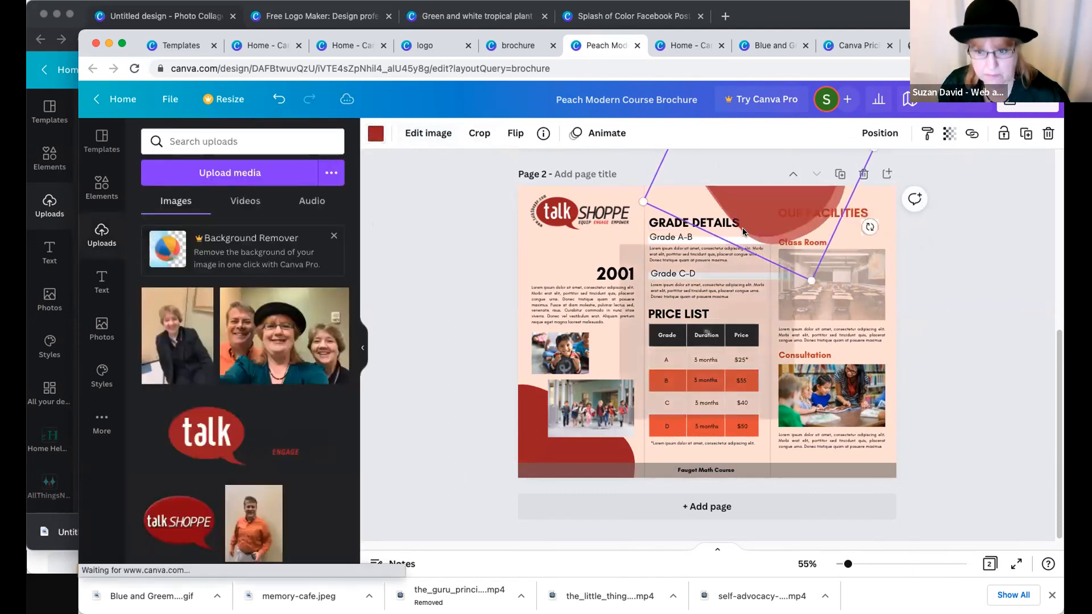
- Duplicate the dark red curved shape, recolour the copy grey from the document colours, and place it further right behind the OUR FACILITIES heading
{"action": "left_click_drag", "start_coordinate": [799, 228], "coordinate": [852, 245]}
{"action": "left_click", "coordinate": [376, 134]}
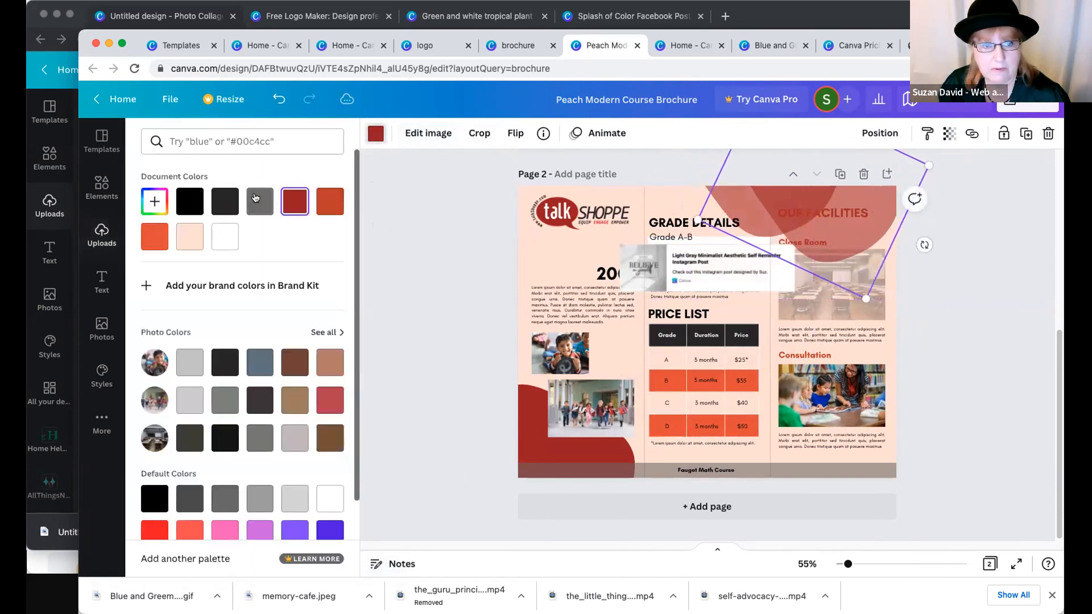
{"action": "left_click", "coordinate": [393, 279]}
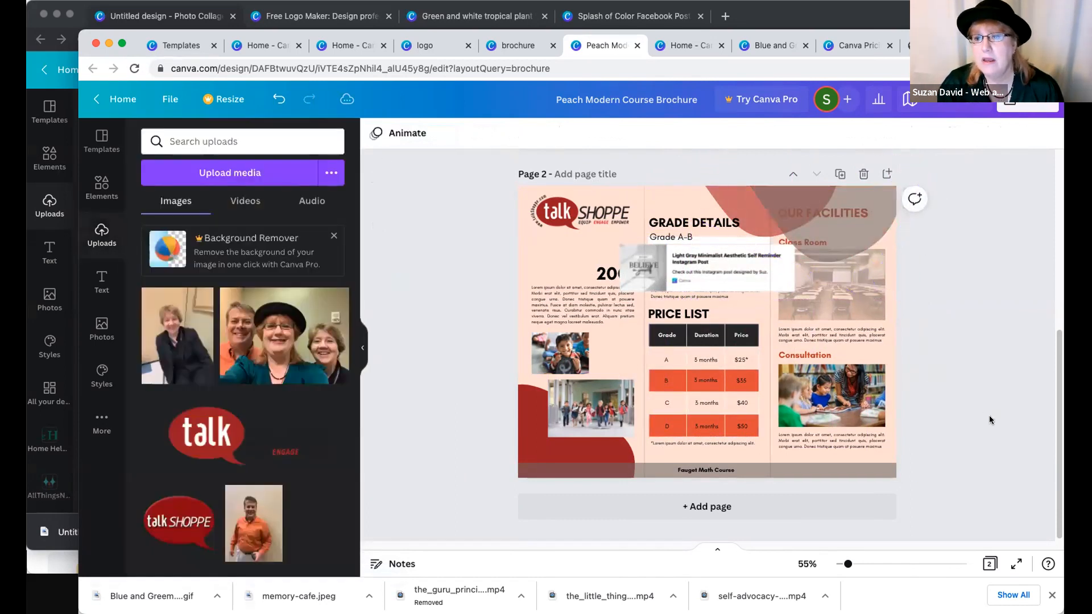
{"action": "left_click_drag", "start_coordinate": [930, 273], "coordinate": [941, 272]}
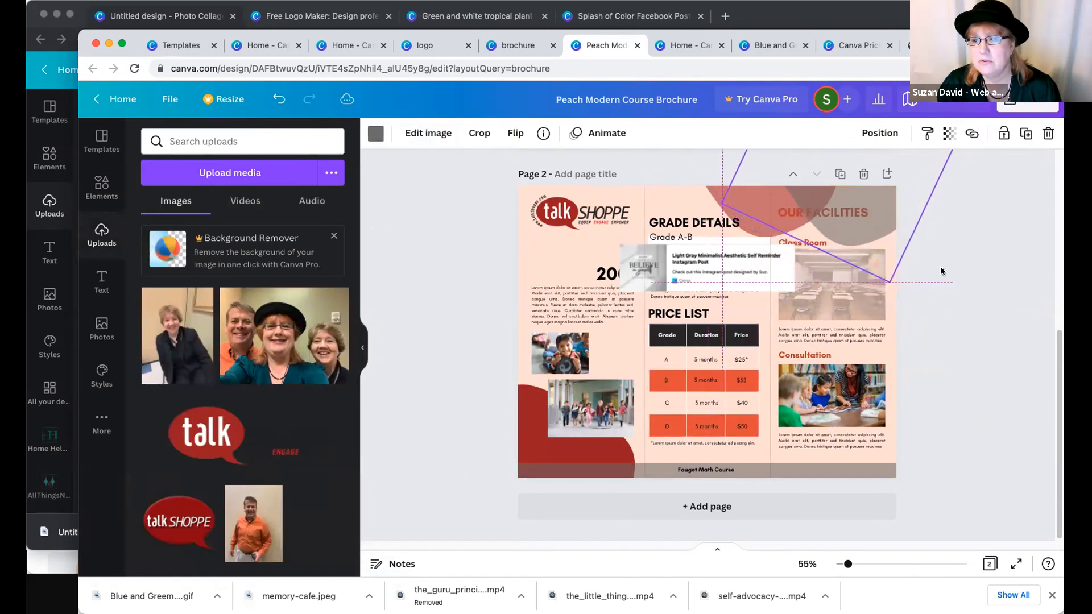
{"action": "left_click", "coordinate": [484, 292]}
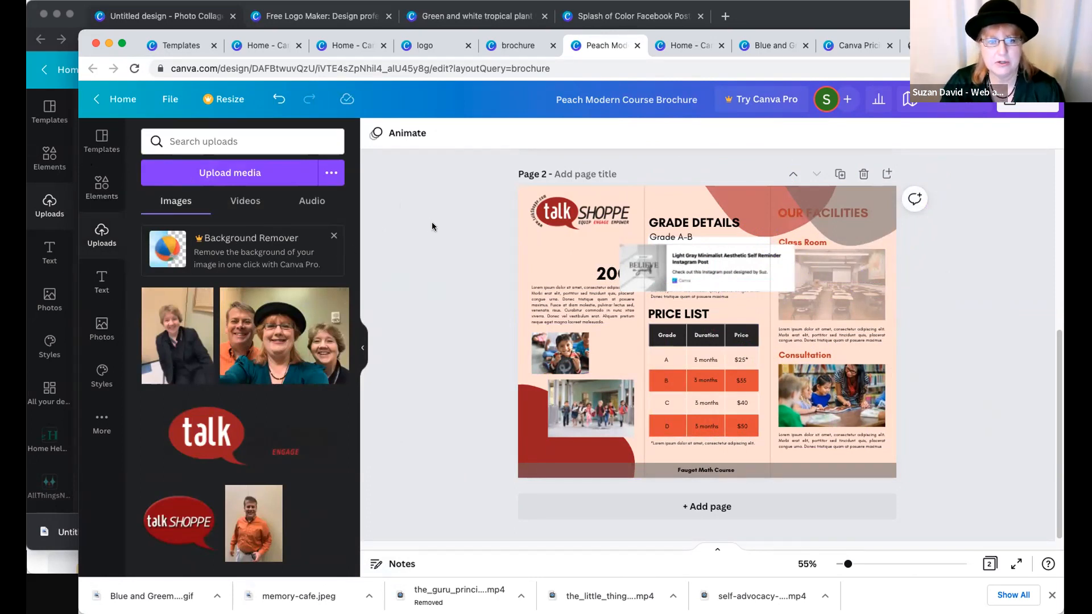
- Add a blank third page to the brochure and browse the available design elements
{"action": "left_click", "coordinate": [569, 506]}
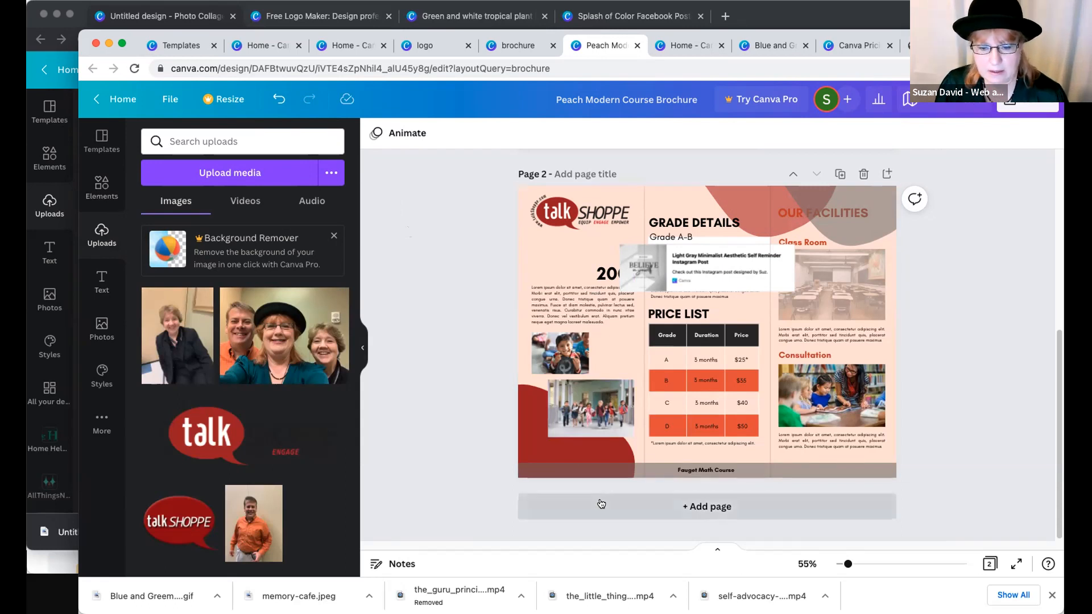
{"action": "left_click", "coordinate": [103, 184]}
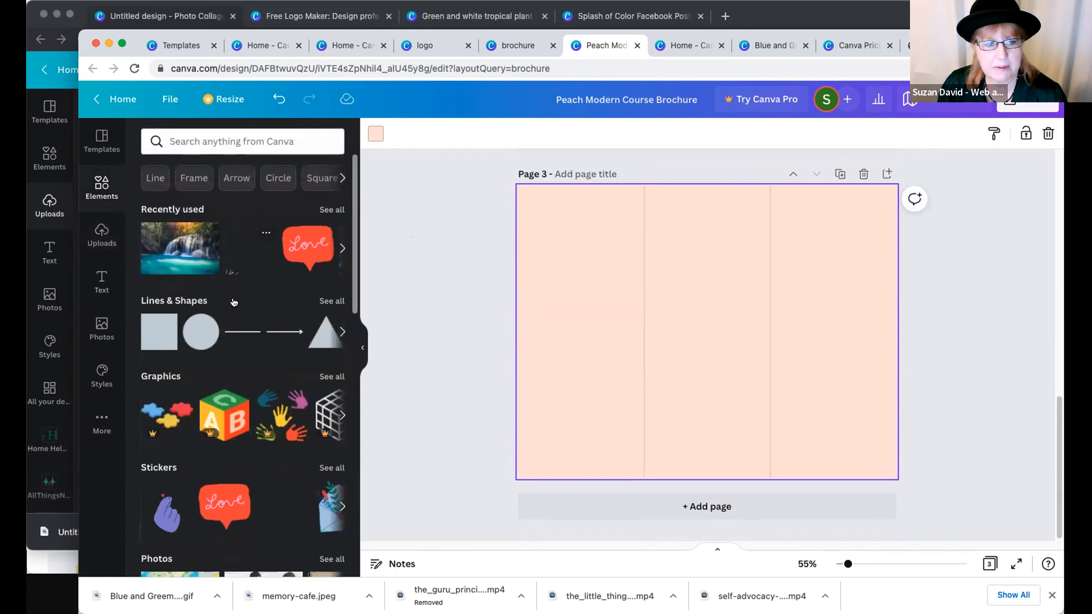
{"action": "scroll", "coordinate": [255, 365], "scroll_direction": "down", "scroll_amount": 8}
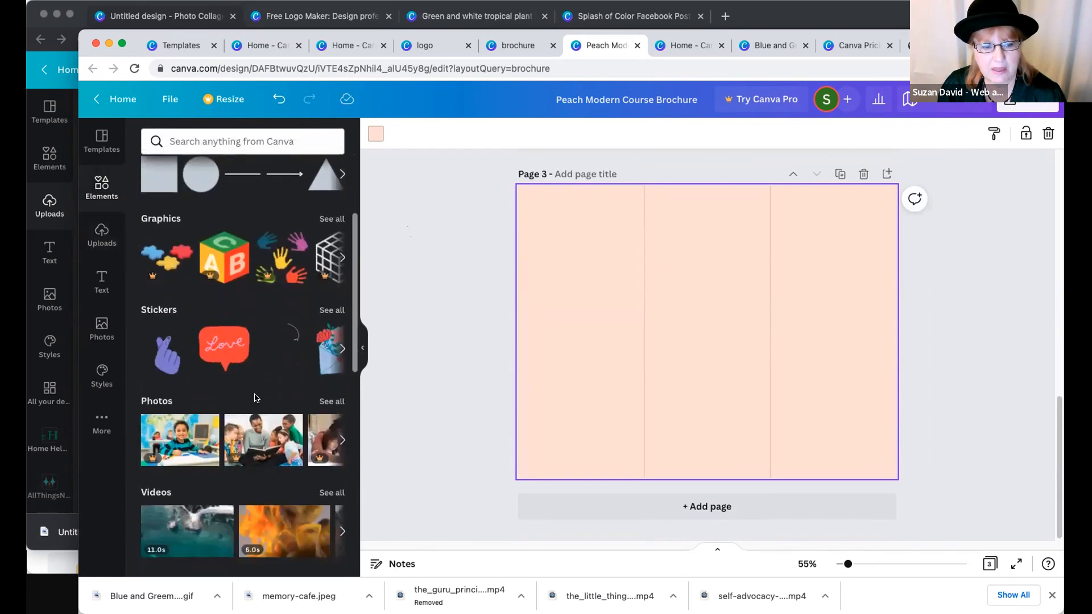
{"action": "scroll", "coordinate": [255, 393], "scroll_direction": "up", "scroll_amount": 4}
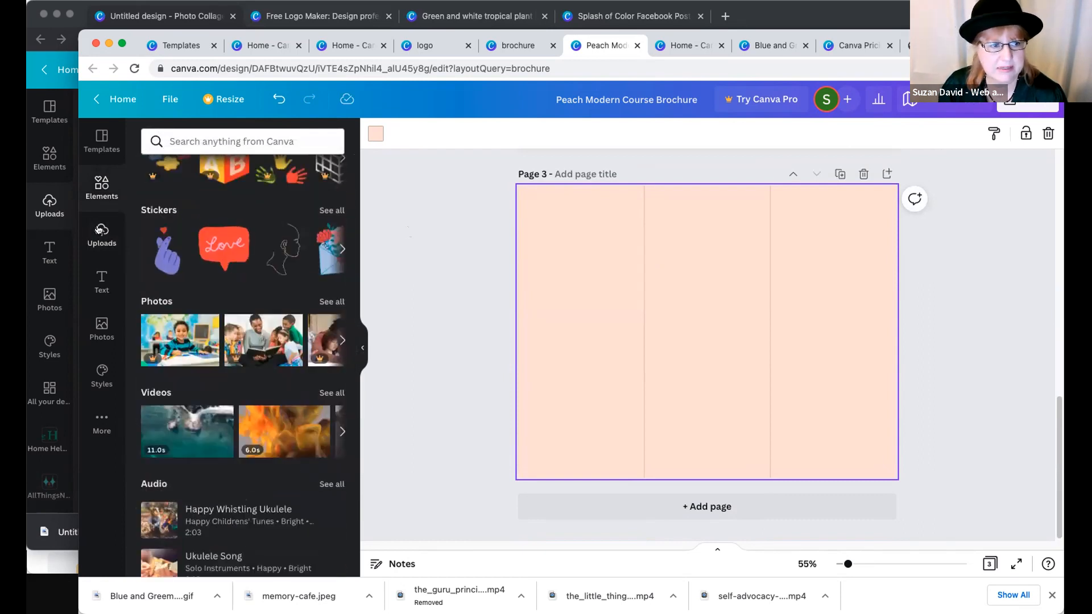
{"action": "scroll", "coordinate": [292, 476], "scroll_direction": "up", "scroll_amount": 4}
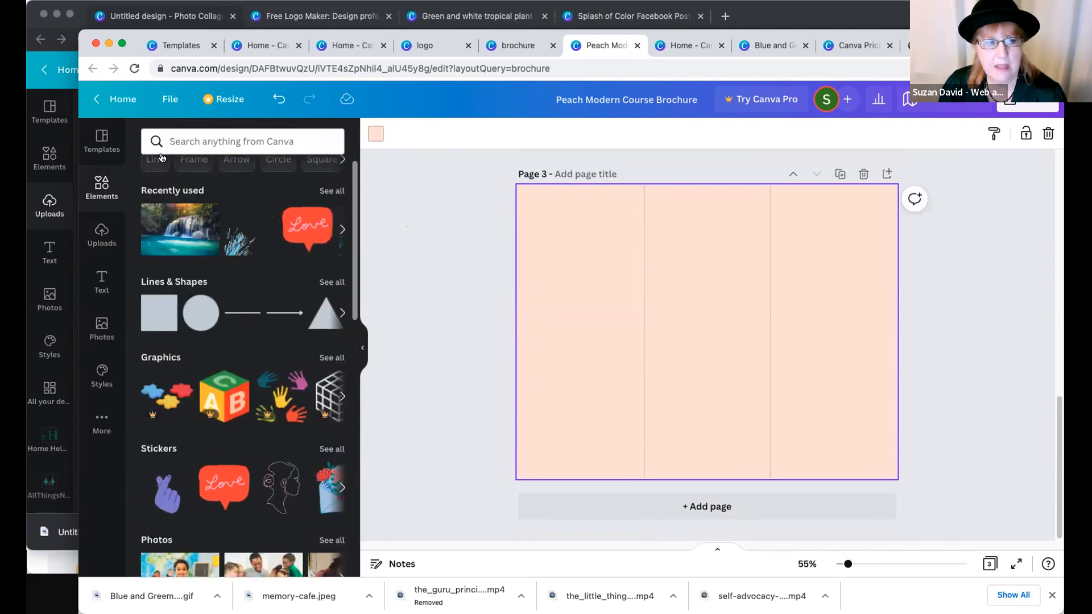
- Search the elements library for "animated loop"
{"action": "left_click", "coordinate": [179, 144]}
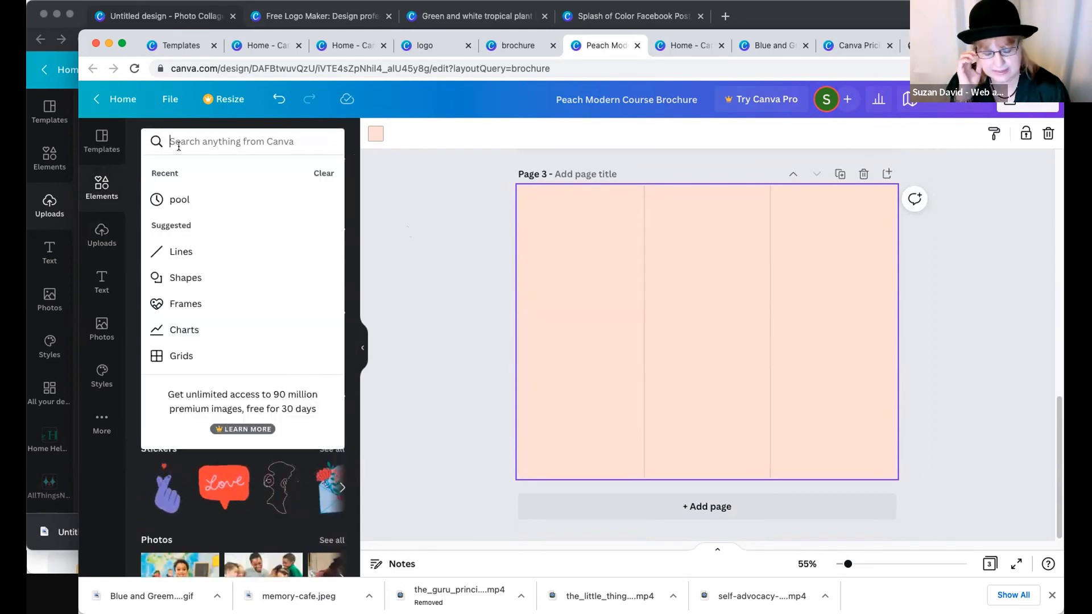
{"action": "type", "text": "animated"}
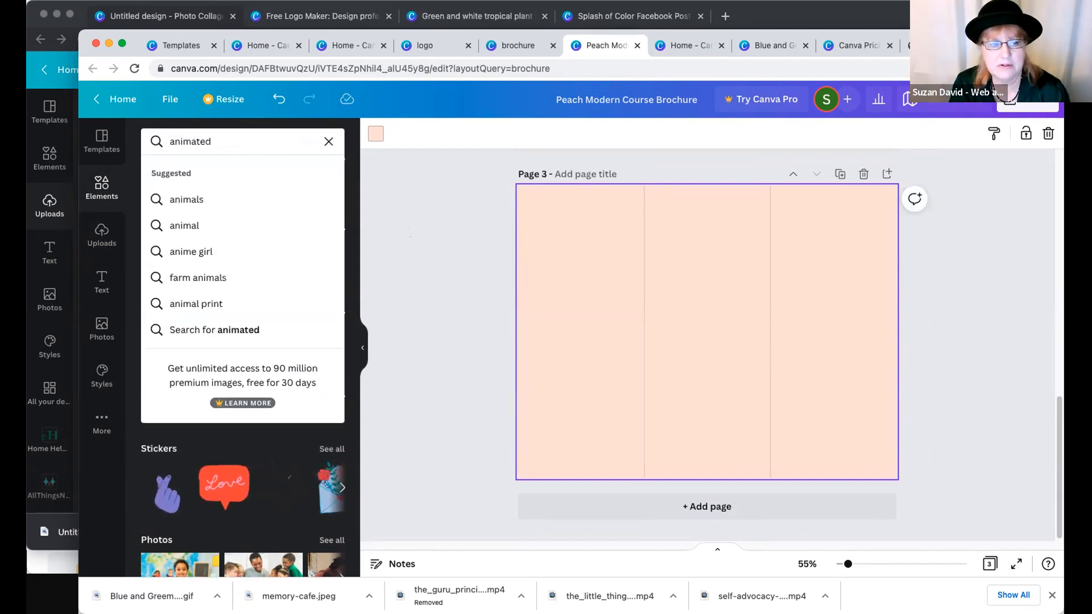
{"action": "type", "text": " loop"}
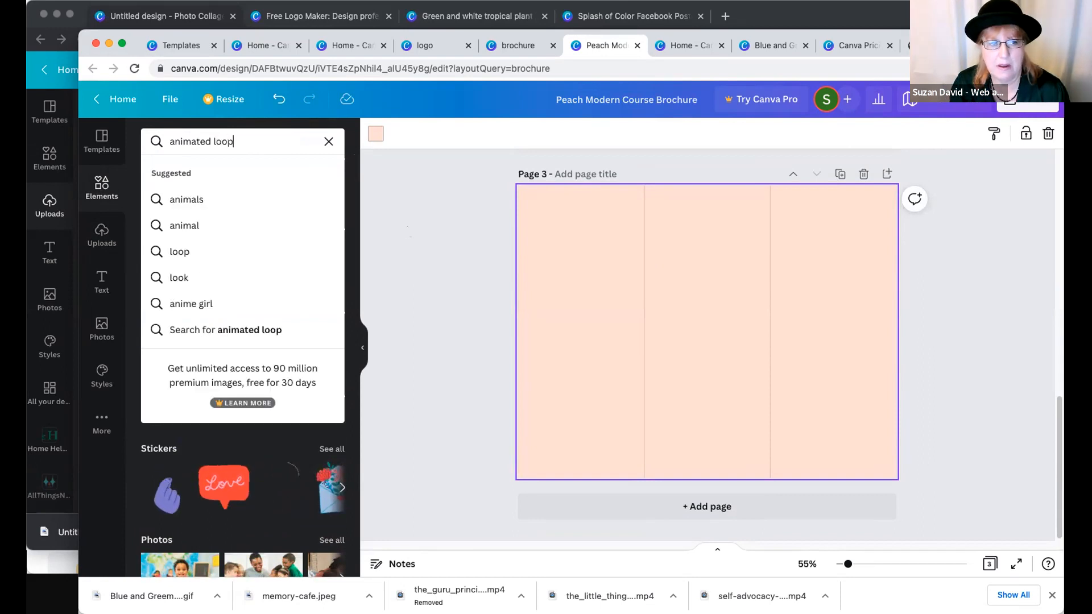
{"action": "key", "text": "Return"}
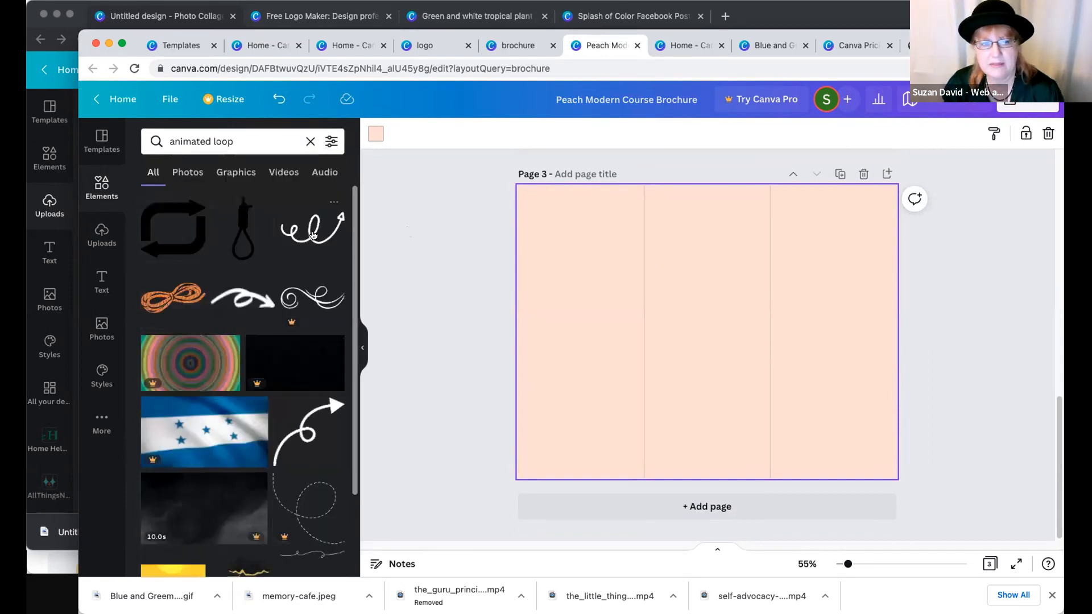
- Insert the white animated looping arrow on page 3, shrink it, and place it near the bottom of the left panel
{"action": "left_click", "coordinate": [306, 426]}
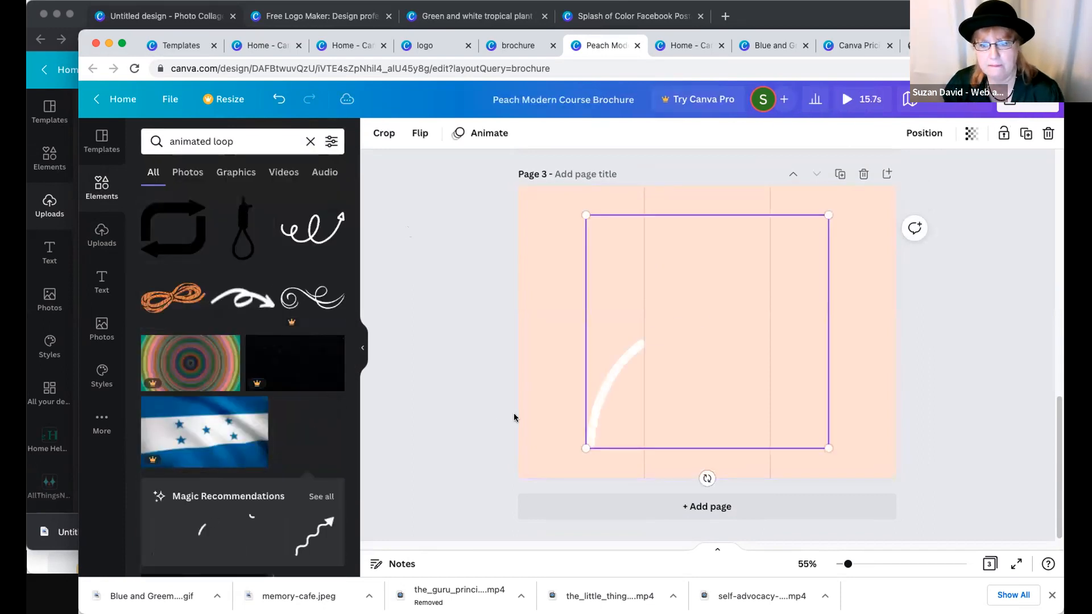
{"action": "left_click_drag", "start_coordinate": [824, 214], "coordinate": [578, 392]}
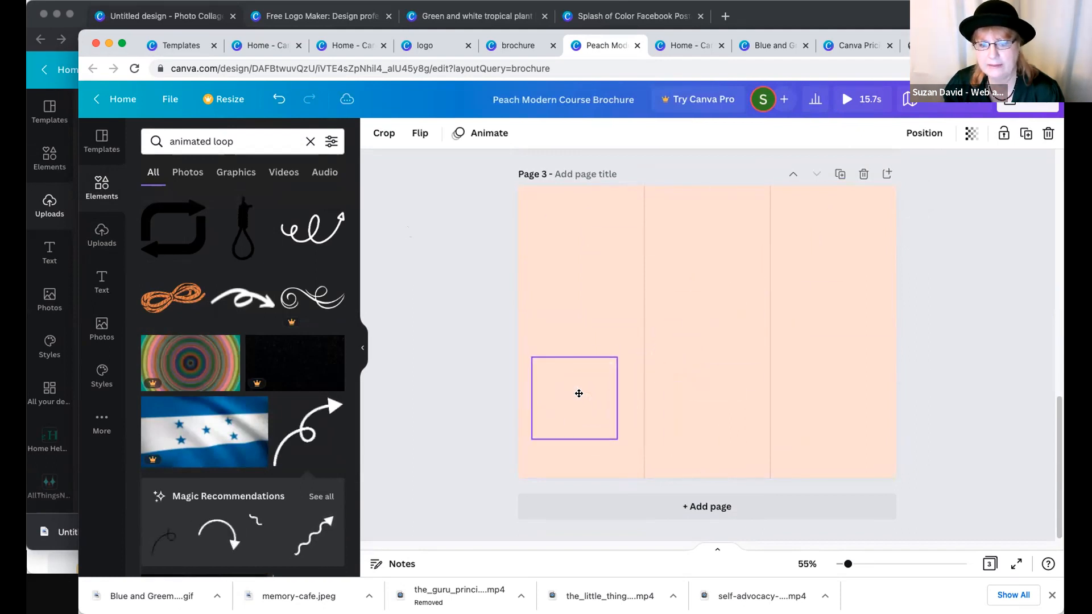
{"action": "left_click", "coordinate": [384, 425]}
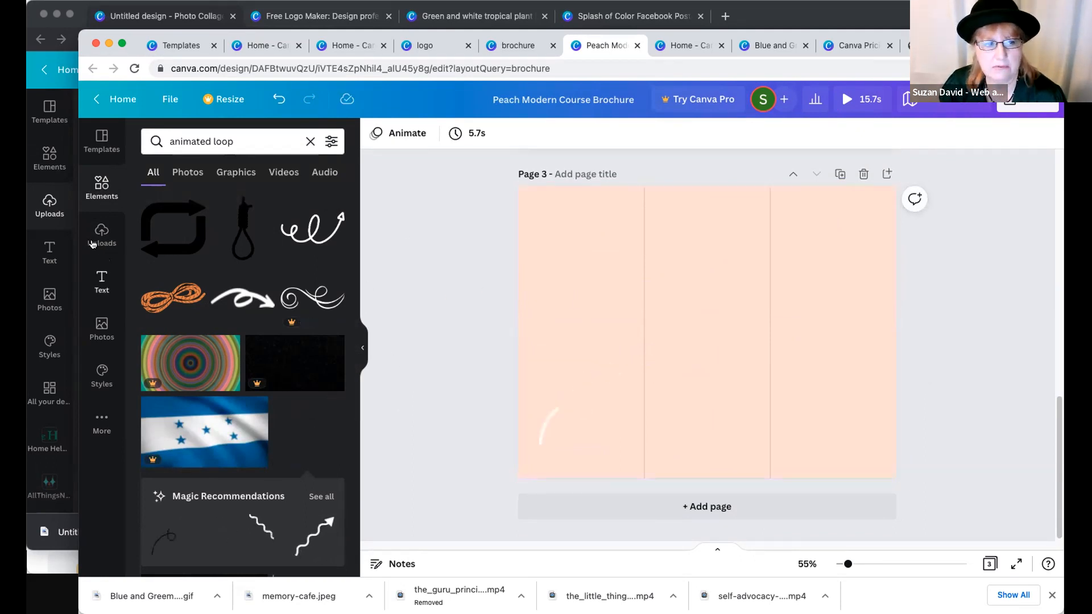
- Insert the ABC alphabet block graphic on page 3, shrink it, and place it near the top of the right panel
{"action": "left_click", "coordinate": [102, 187]}
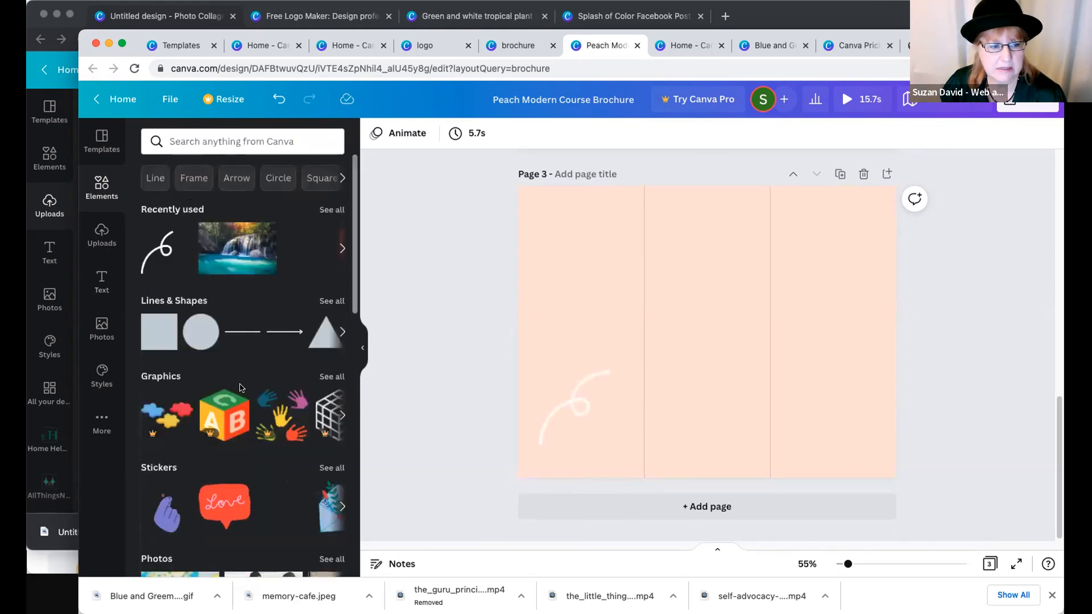
{"action": "left_click", "coordinate": [224, 414]}
{"action": "left_click_drag", "start_coordinate": [764, 284], "coordinate": [888, 226]}
{"action": "left_click_drag", "start_coordinate": [791, 306], "coordinate": [791, 311]}
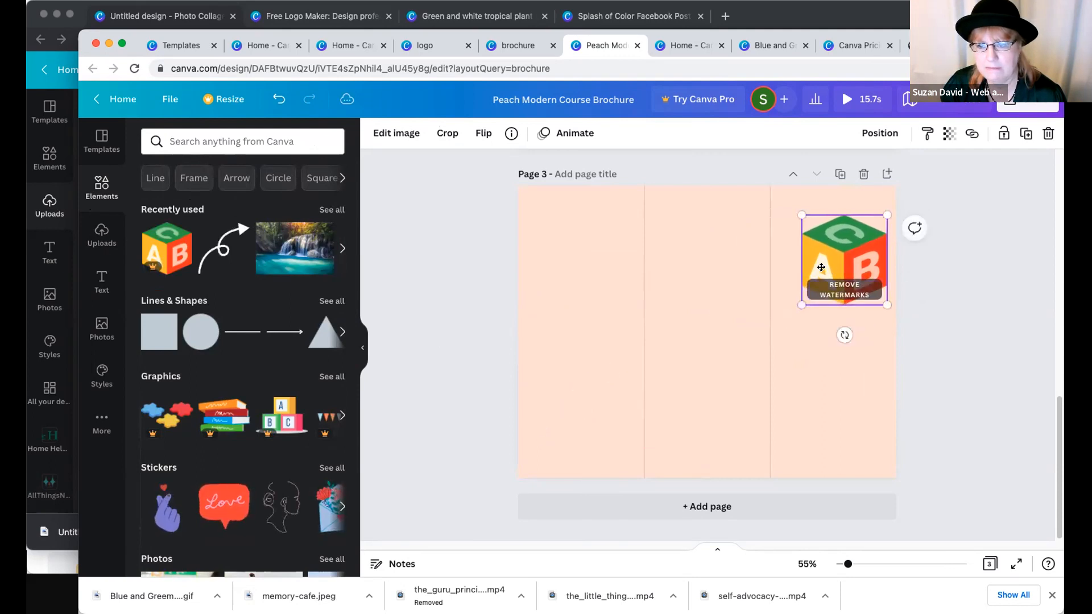
- Insert the blue and orange bunting graphic on page 3, enlarge it across the first two panels, and move it to the page top
{"action": "left_click", "coordinate": [342, 416]}
{"action": "left_click", "coordinate": [165, 417]}
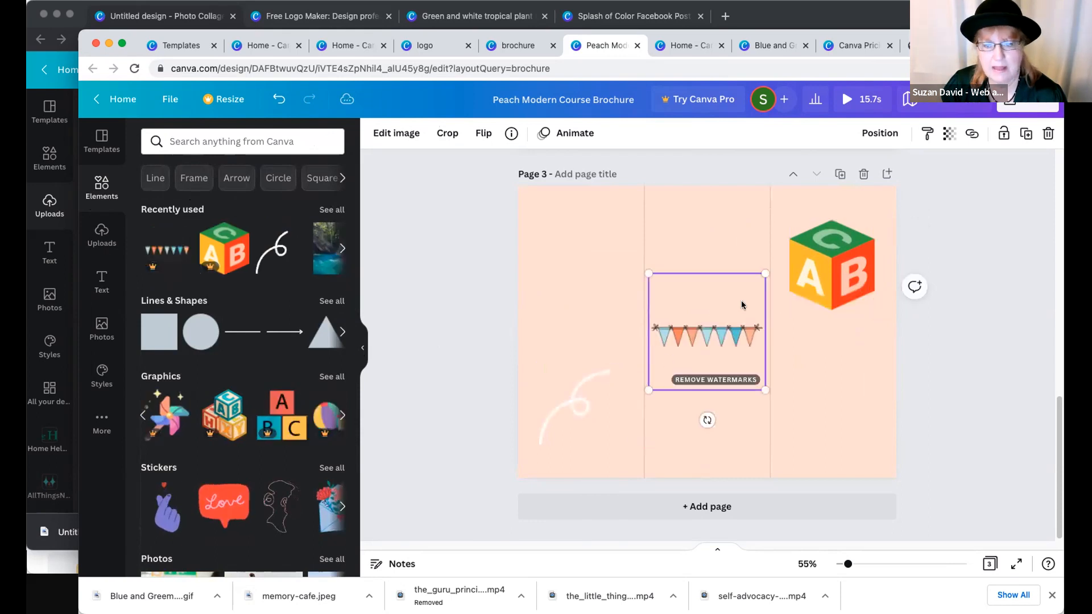
{"action": "left_click_drag", "start_coordinate": [649, 273], "coordinate": [532, 157]}
{"action": "left_click_drag", "start_coordinate": [704, 235], "coordinate": [704, 182]}
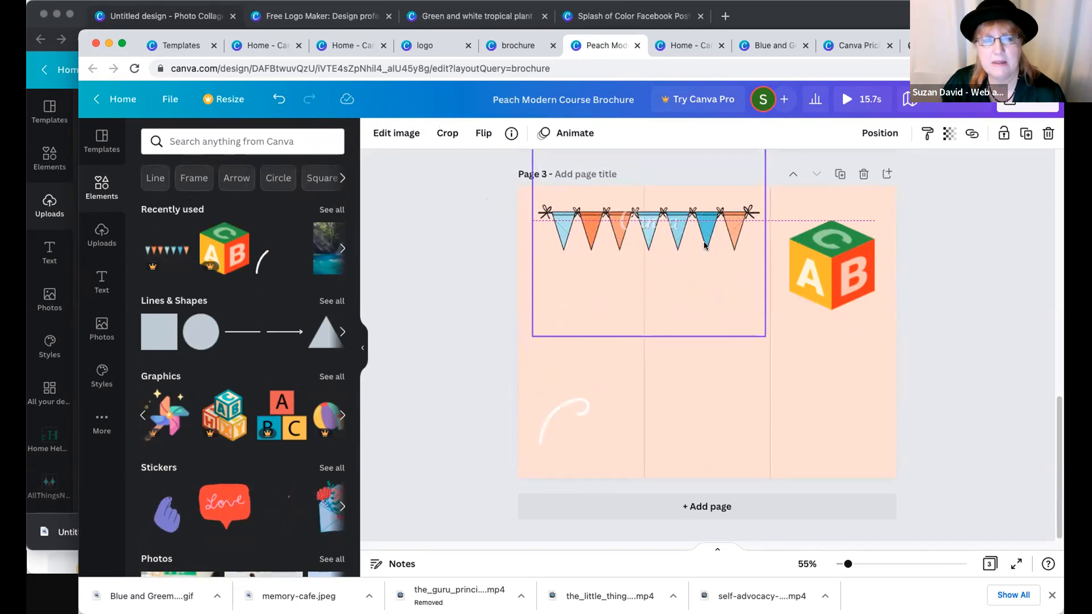
- Apply the Stomp element animation to the bunting on page 3
{"action": "left_click", "coordinate": [431, 274]}
{"action": "left_click", "coordinate": [675, 272]}
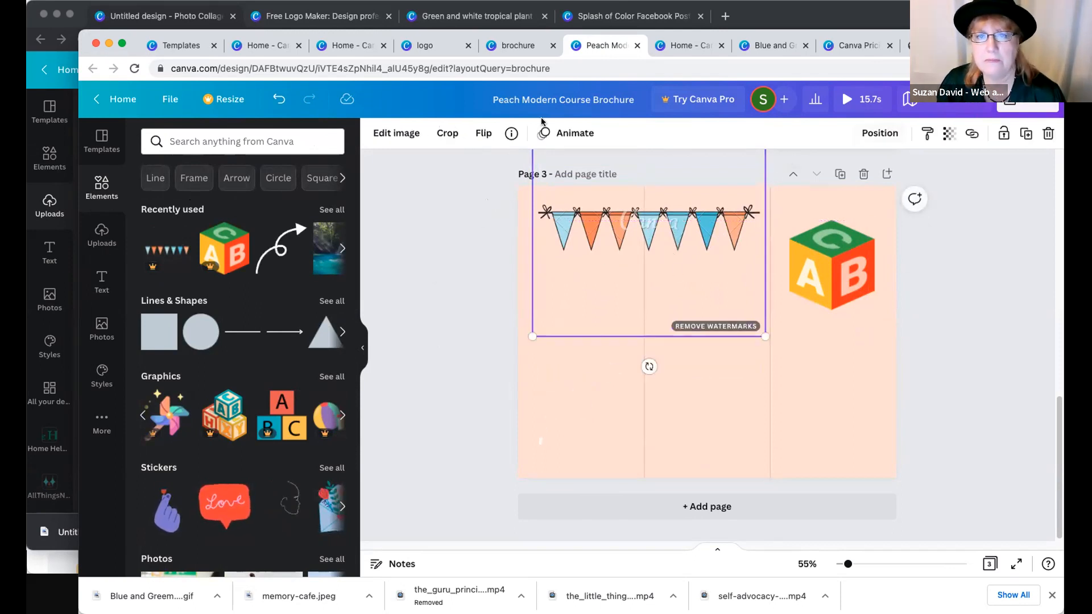
{"action": "left_click", "coordinate": [393, 135]}
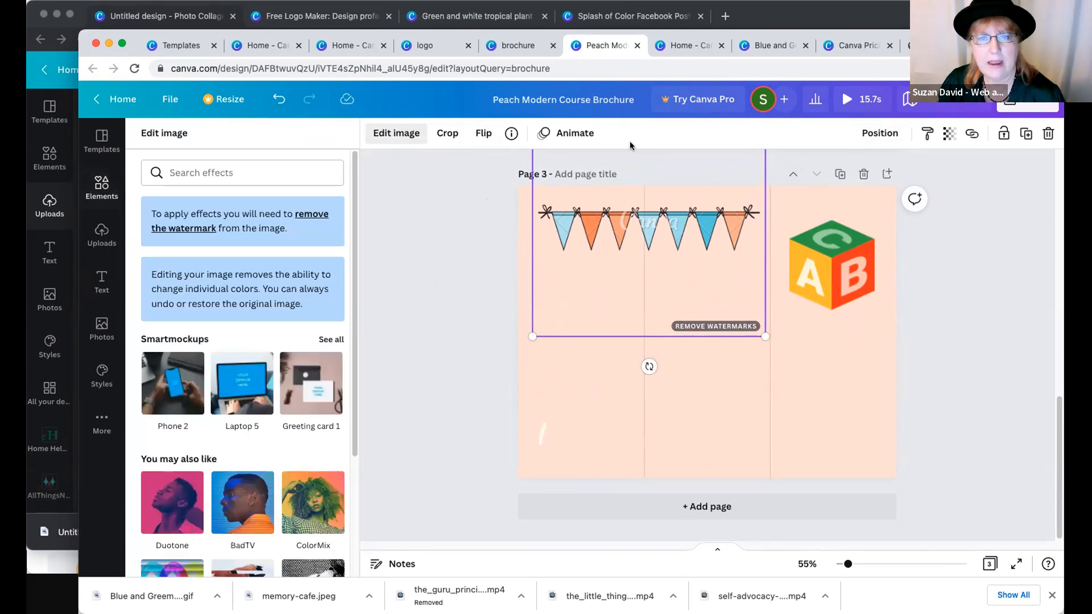
{"action": "left_click", "coordinate": [586, 135]}
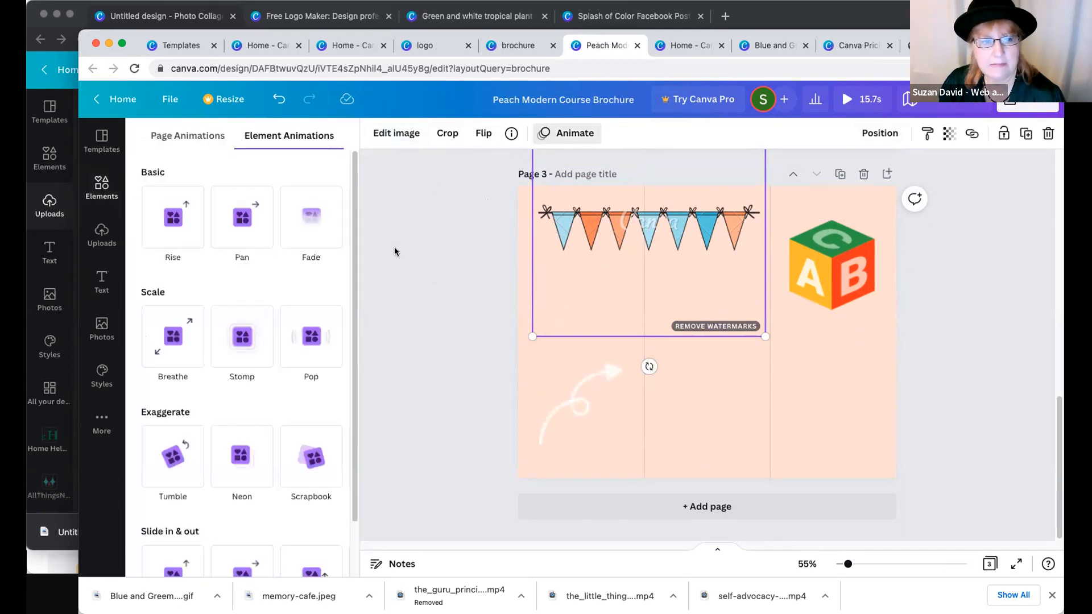
{"action": "left_click", "coordinate": [242, 337]}
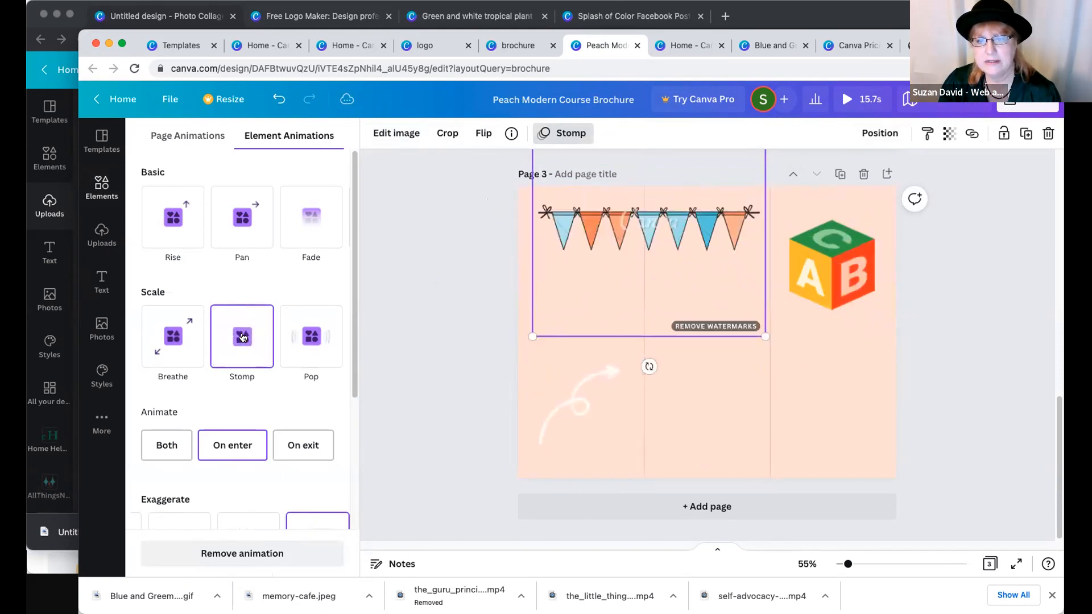
{"action": "left_click", "coordinate": [376, 344]}
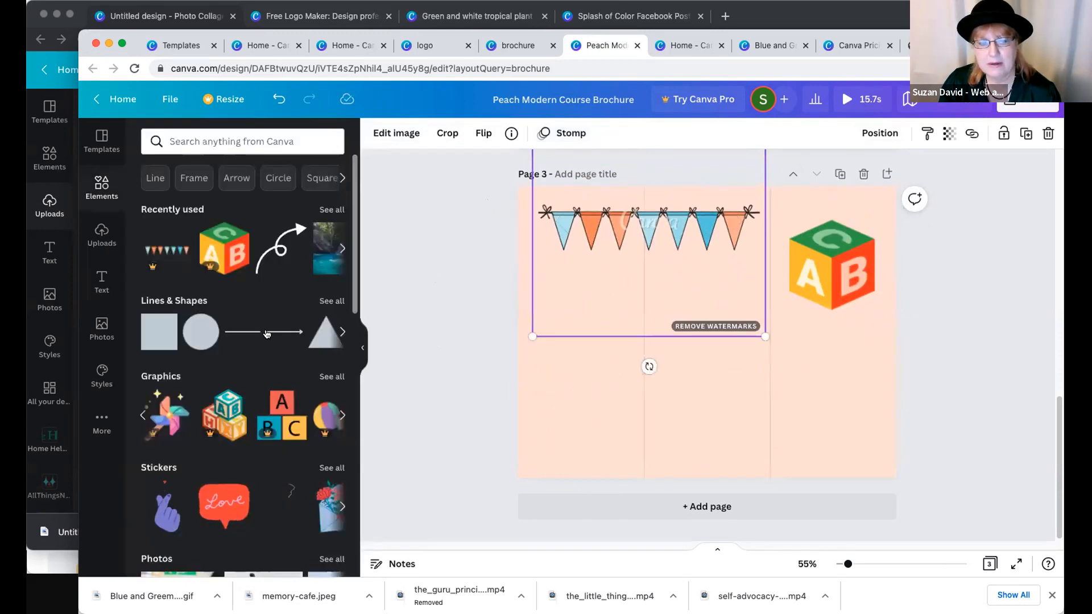
- Try the Neon and Scrapbook animations on page 2's grey curved shape and apply Tumble to it
{"action": "left_click", "coordinate": [835, 280]}
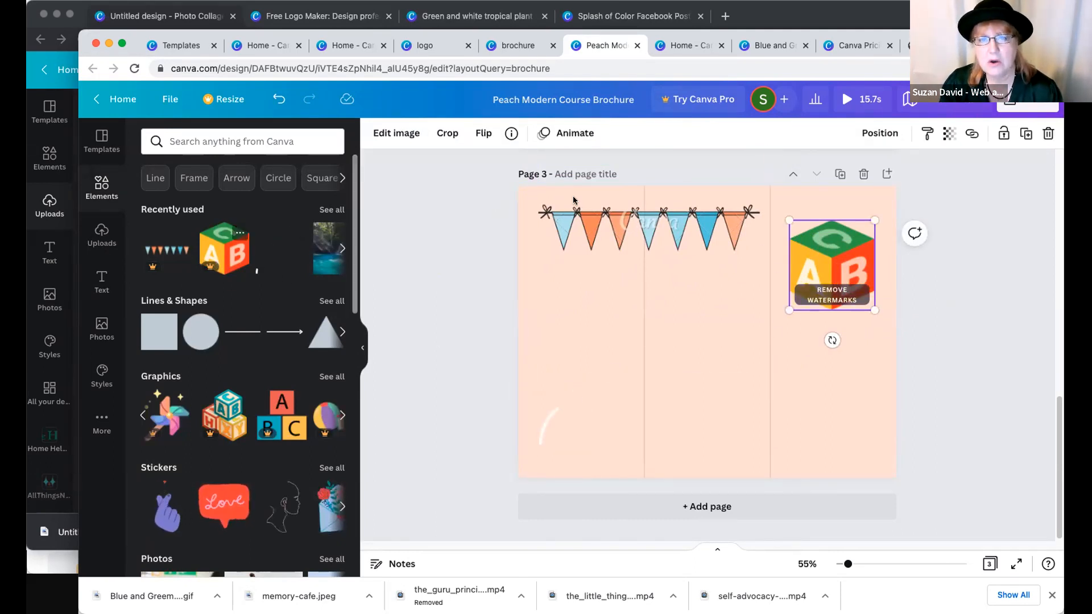
{"action": "left_click", "coordinate": [572, 413]}
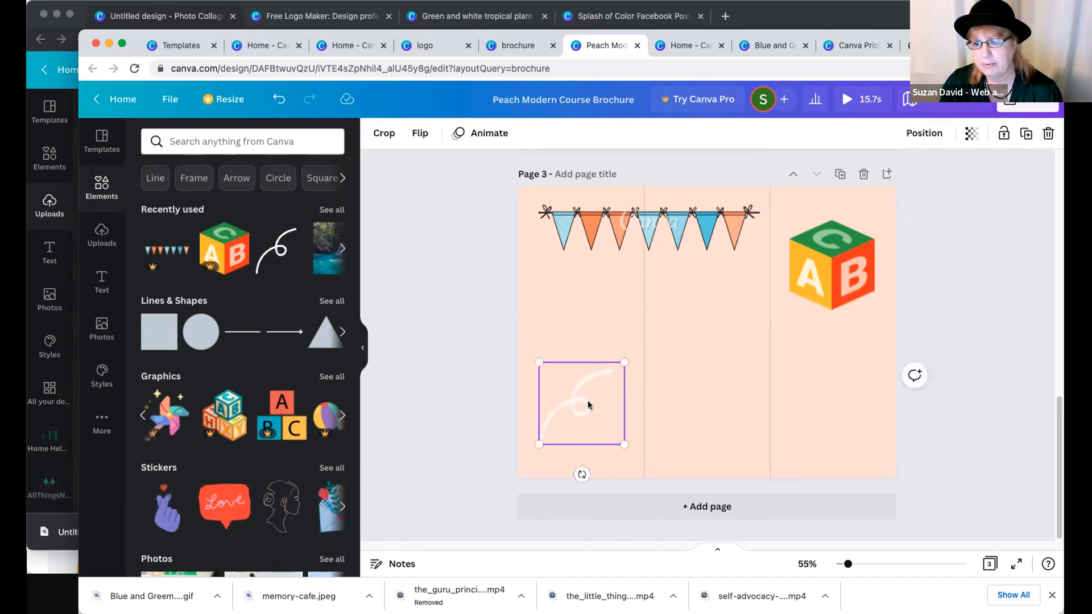
{"action": "scroll", "coordinate": [700, 372], "scroll_direction": "up", "scroll_amount": 1}
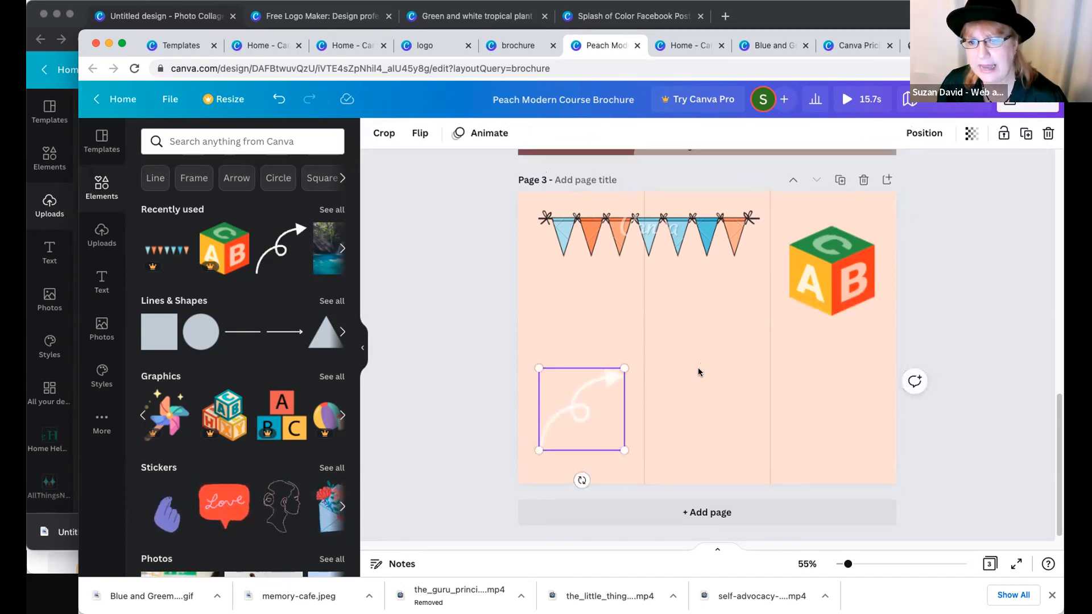
{"action": "scroll", "coordinate": [699, 372], "scroll_direction": "up", "scroll_amount": 5}
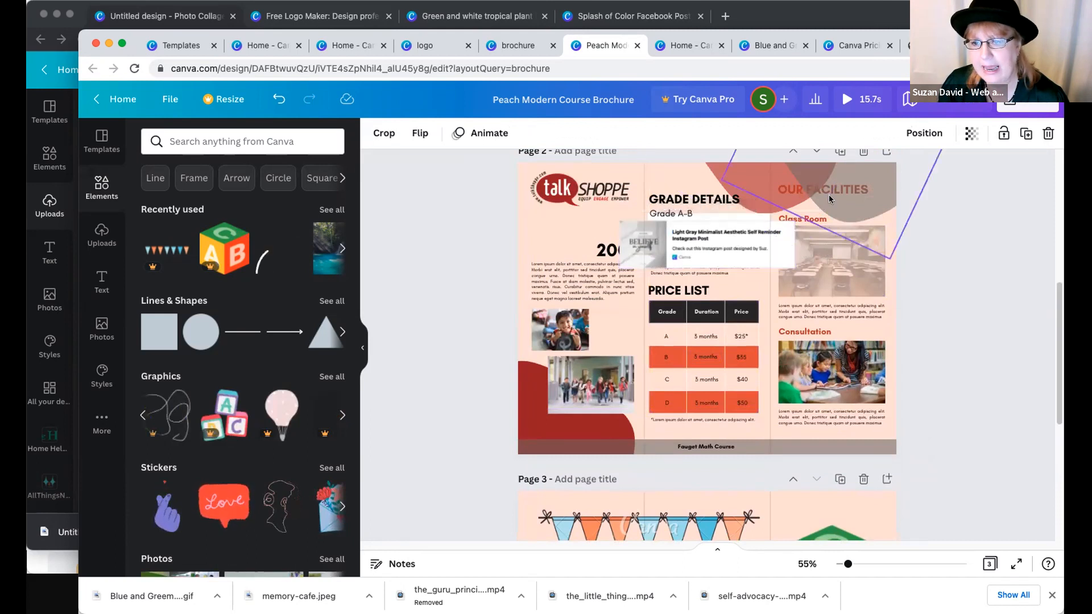
{"action": "left_click", "coordinate": [830, 199]}
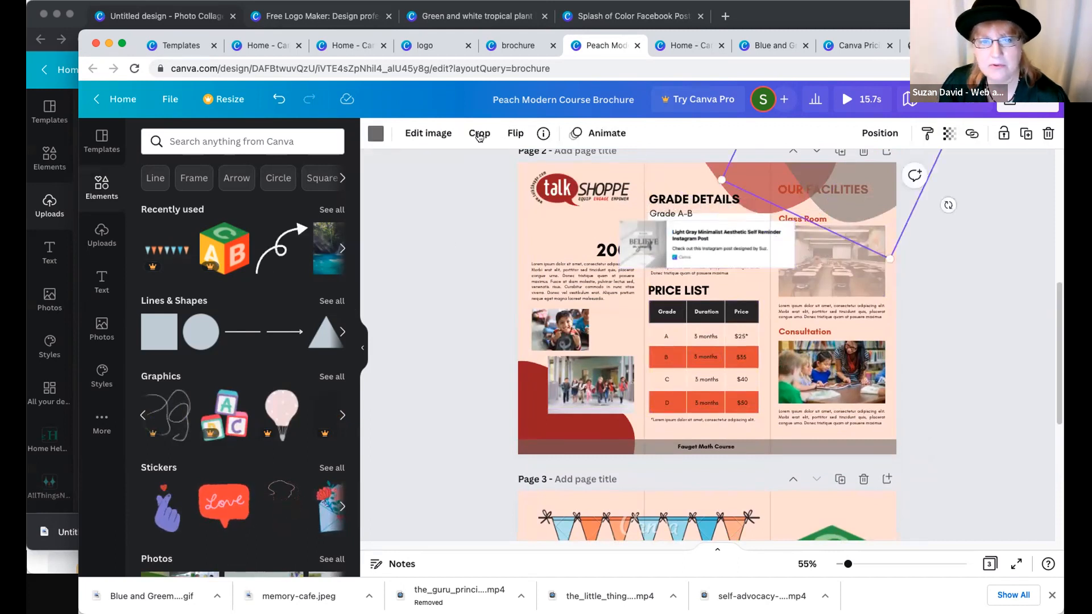
{"action": "left_click", "coordinate": [605, 135]}
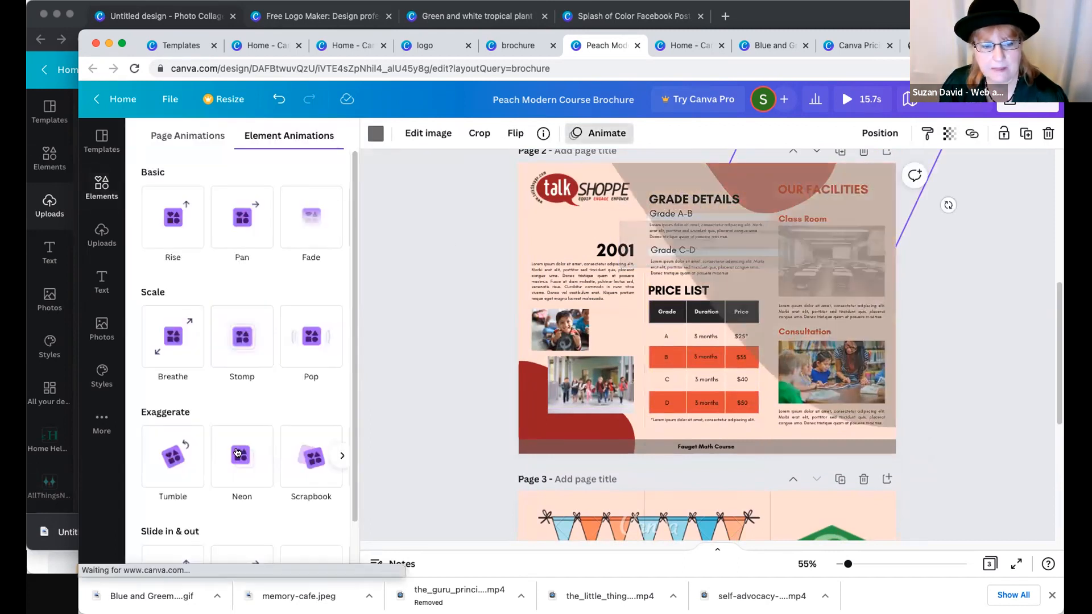
{"action": "left_click", "coordinate": [247, 451]}
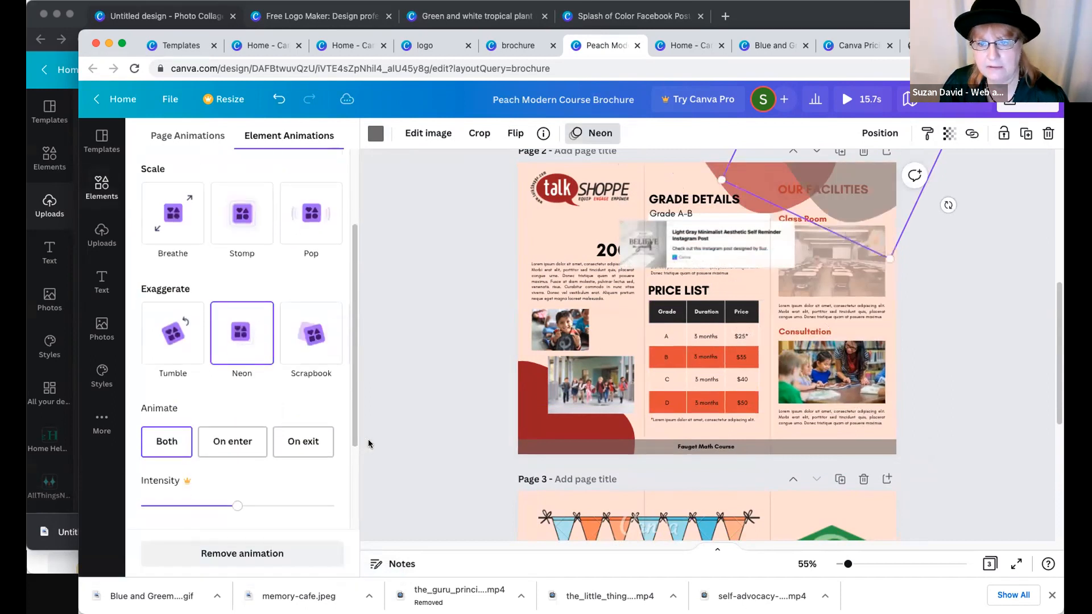
{"action": "left_click", "coordinate": [322, 380]}
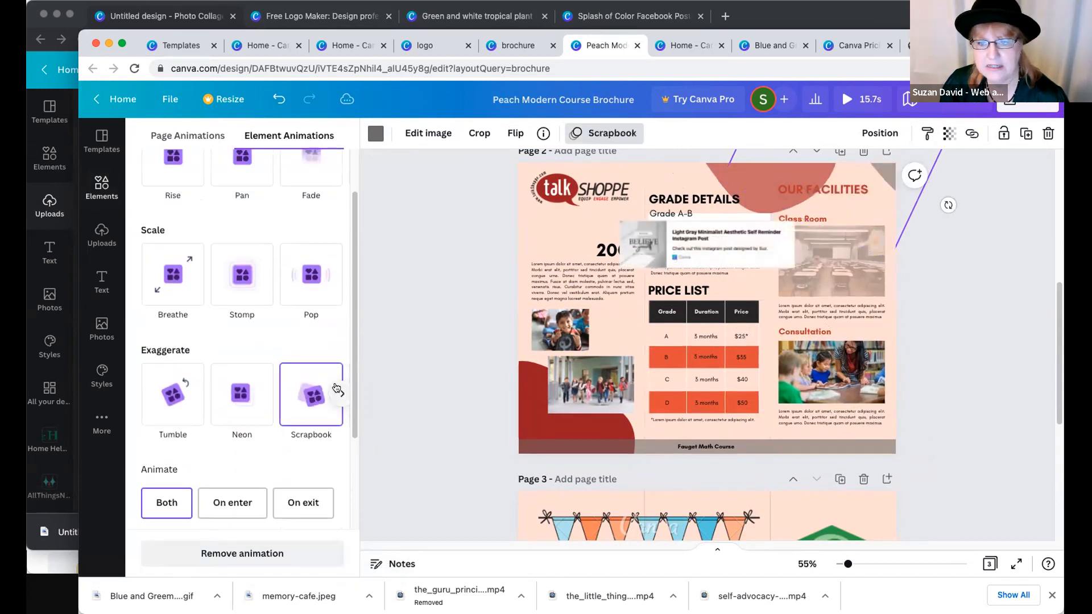
{"action": "left_click", "coordinate": [172, 394]}
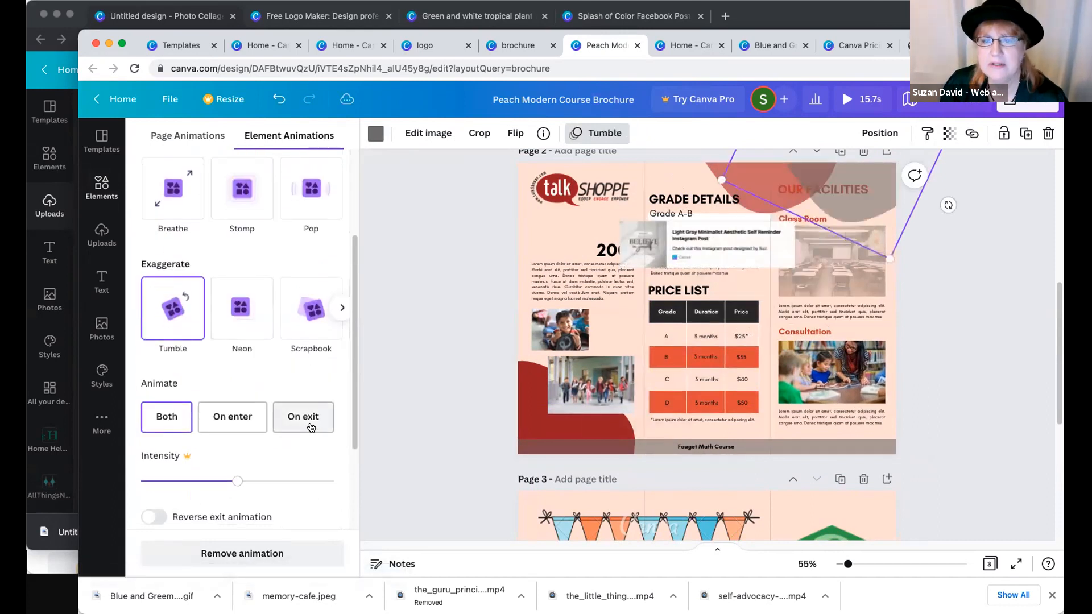
{"action": "left_click", "coordinate": [398, 396]}
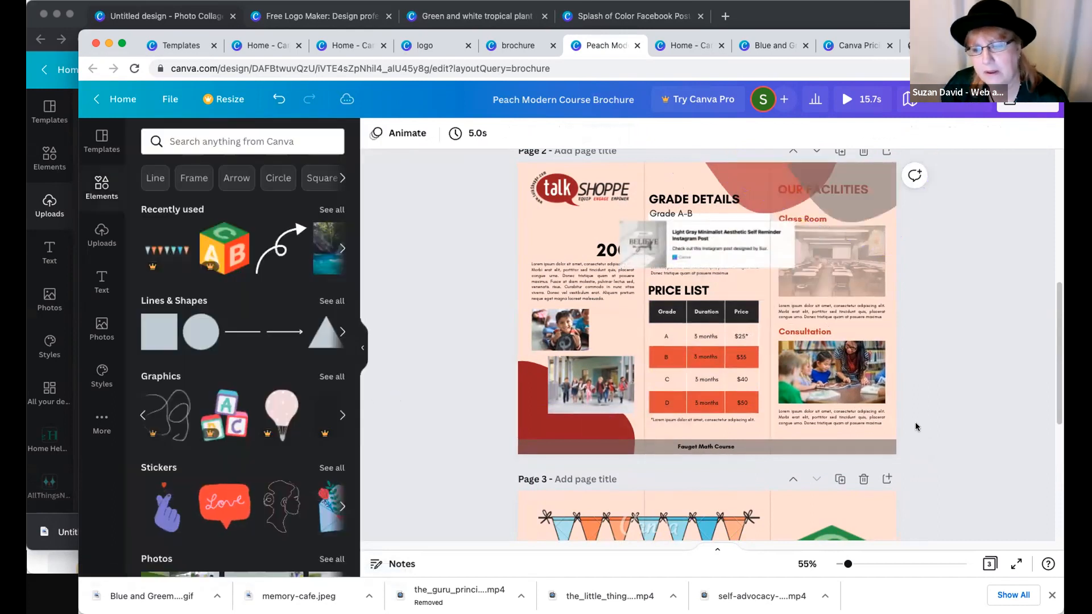
- Browse the element and photo libraries for page 3, trying the recently used waterfall photo and undoing its insertion
{"action": "scroll", "coordinate": [916, 427], "scroll_direction": "down", "scroll_amount": 5}
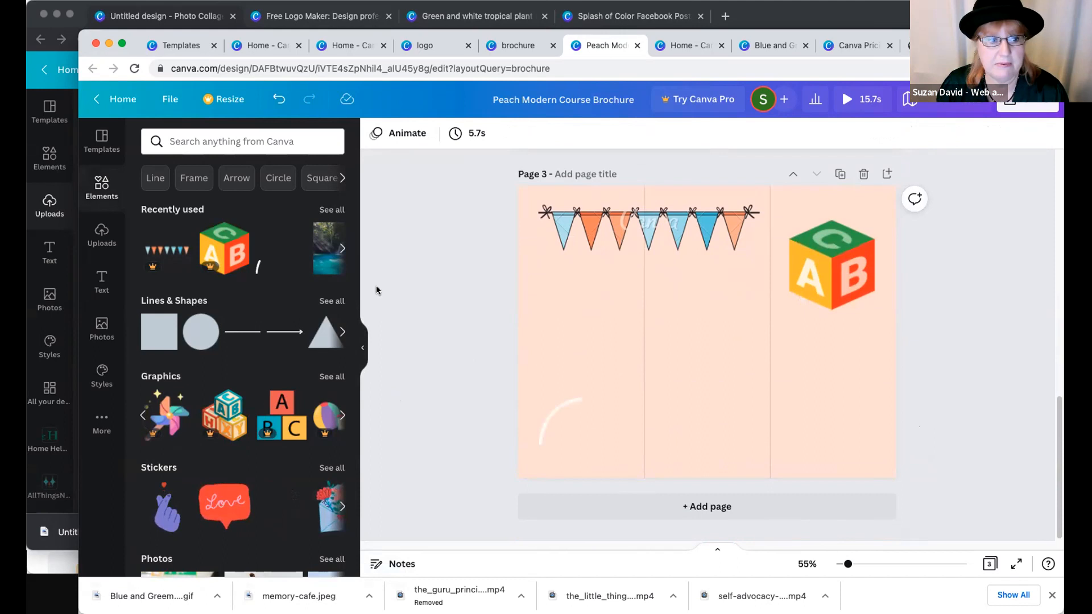
{"action": "scroll", "coordinate": [262, 350], "scroll_direction": "down", "scroll_amount": 10}
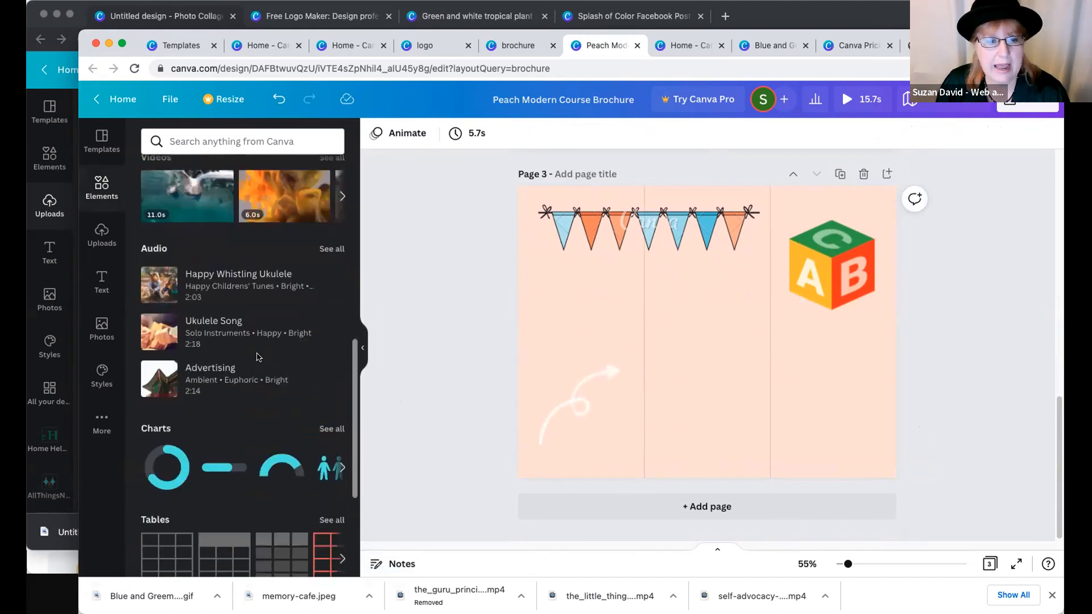
{"action": "scroll", "coordinate": [257, 359], "scroll_direction": "down", "scroll_amount": 4}
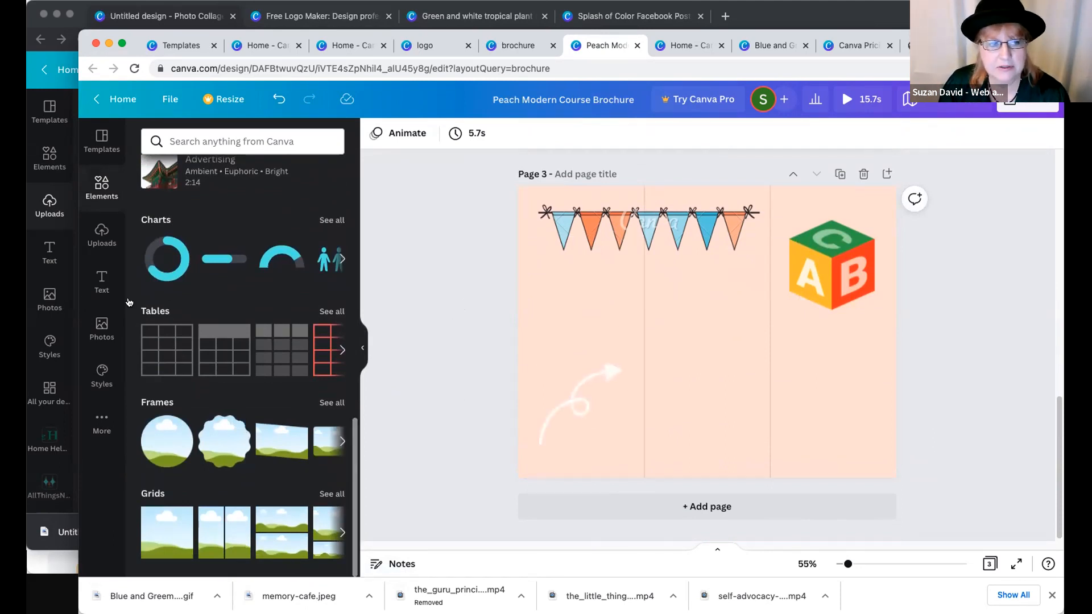
{"action": "left_click", "coordinate": [99, 324]}
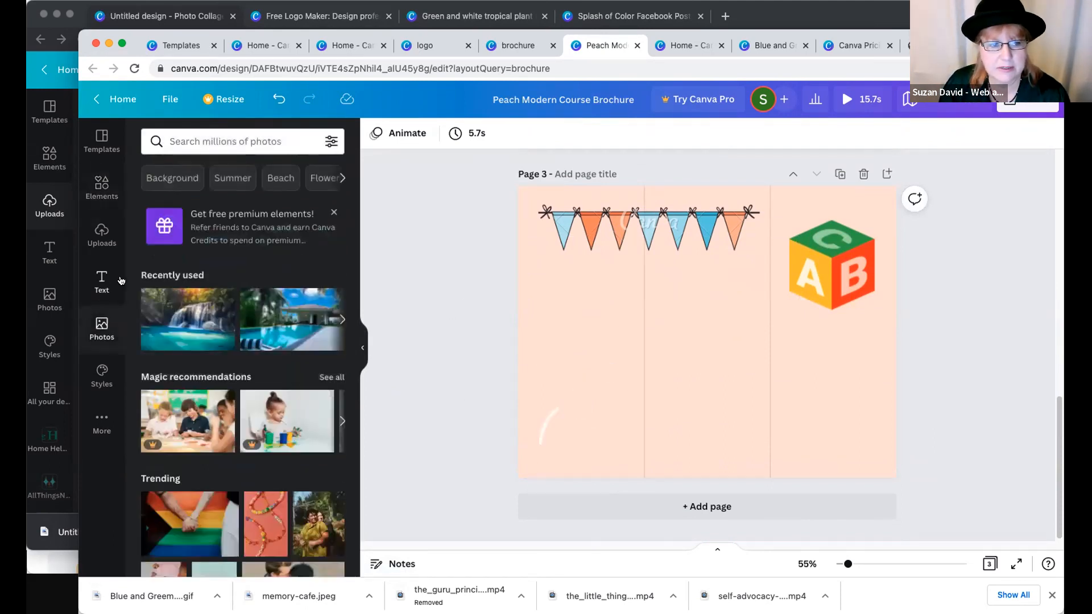
{"action": "left_click", "coordinate": [174, 316]}
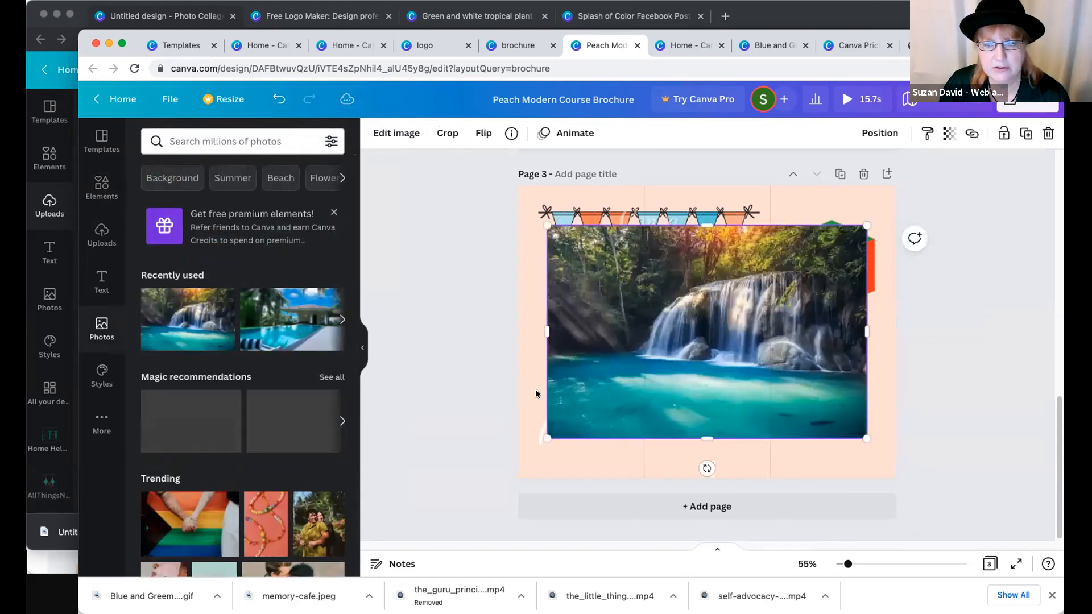
{"action": "key", "text": "super+z"}
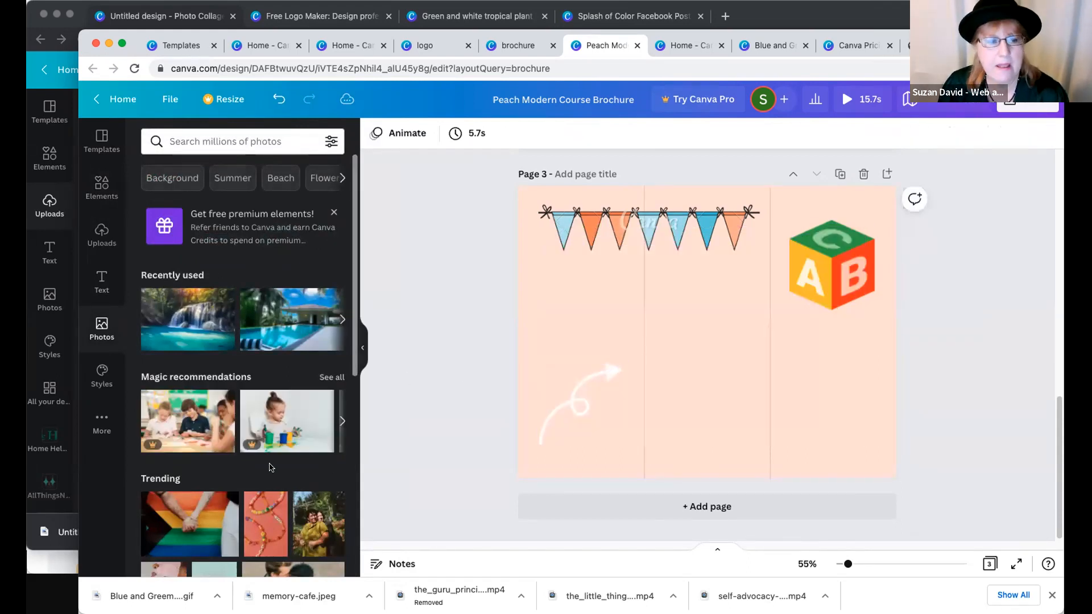
{"action": "scroll", "coordinate": [265, 462], "scroll_direction": "down", "scroll_amount": 5}
{"action": "scroll", "coordinate": [262, 461], "scroll_direction": "down", "scroll_amount": 10}
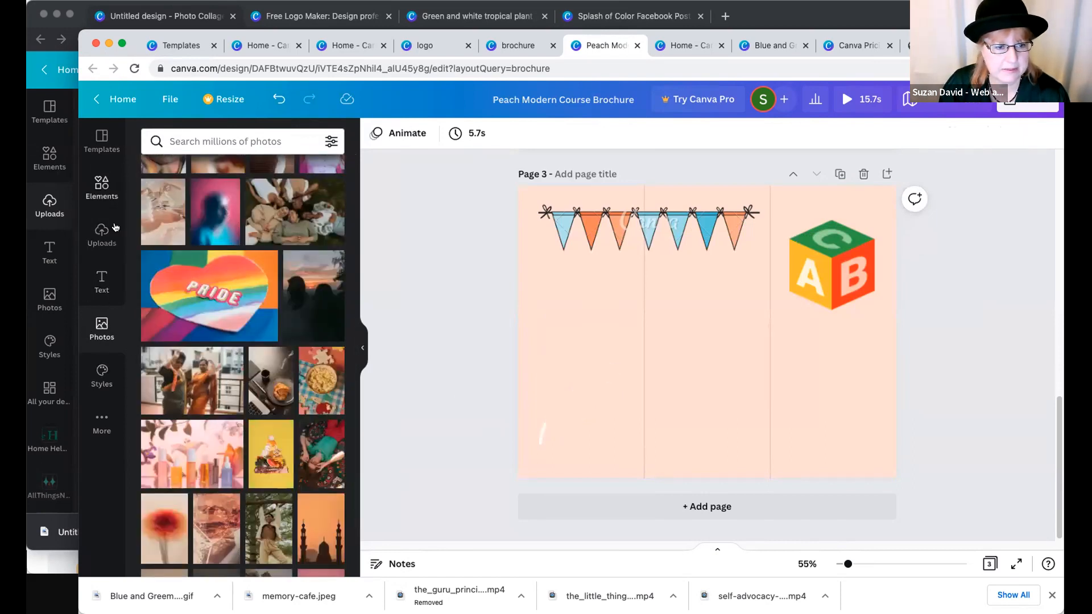
- Insert the rounded square frame on page 3 and place it below the bunting, spanning the middle and right panels
{"action": "left_click", "coordinate": [107, 195]}
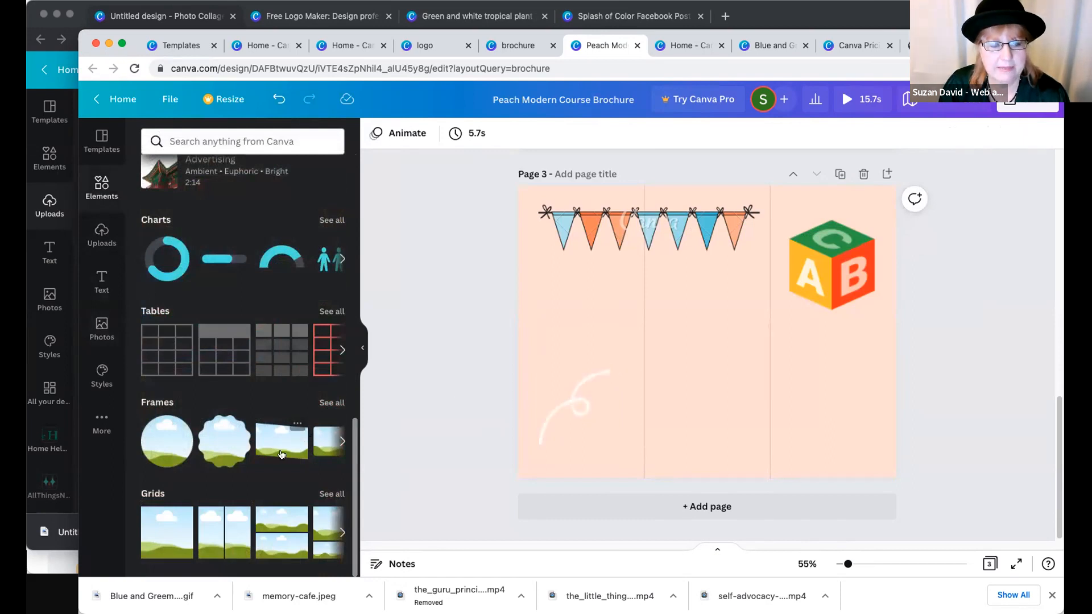
{"action": "left_click", "coordinate": [342, 441]}
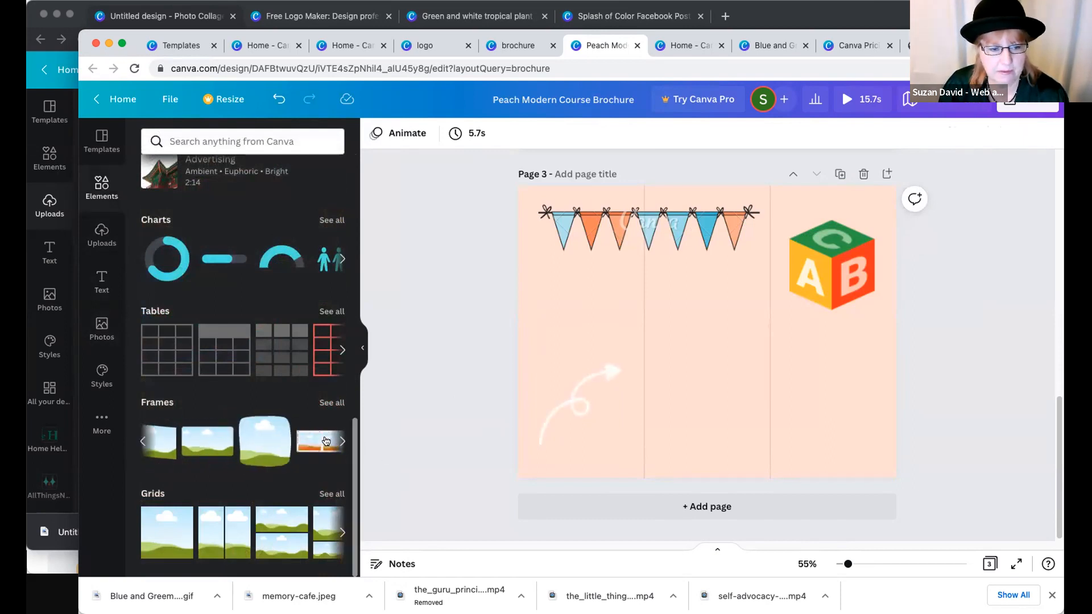
{"action": "left_click", "coordinate": [213, 442]}
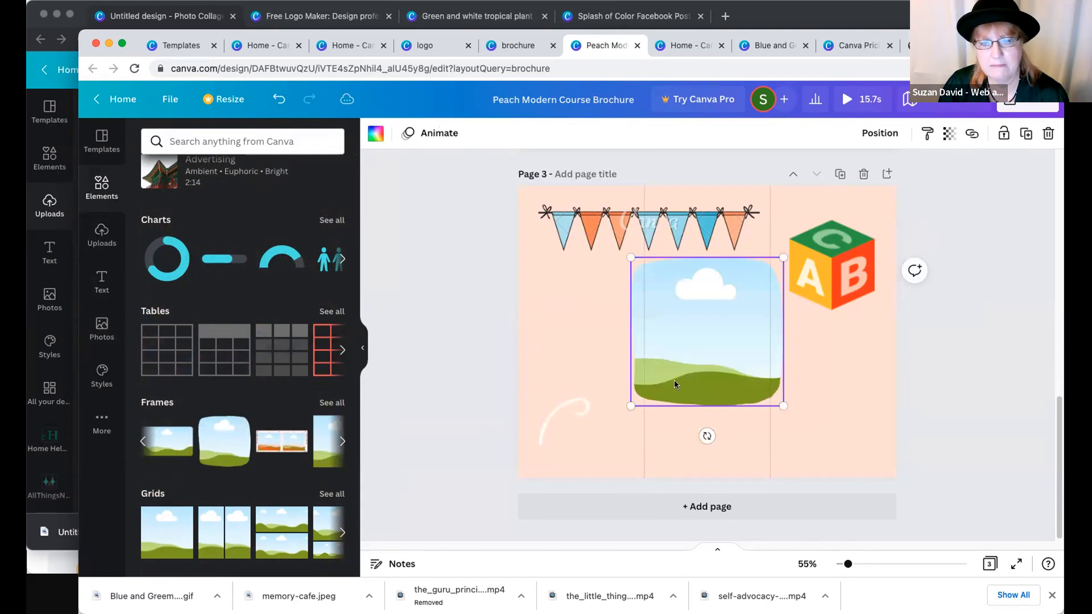
{"action": "left_click_drag", "start_coordinate": [696, 386], "coordinate": [729, 434]}
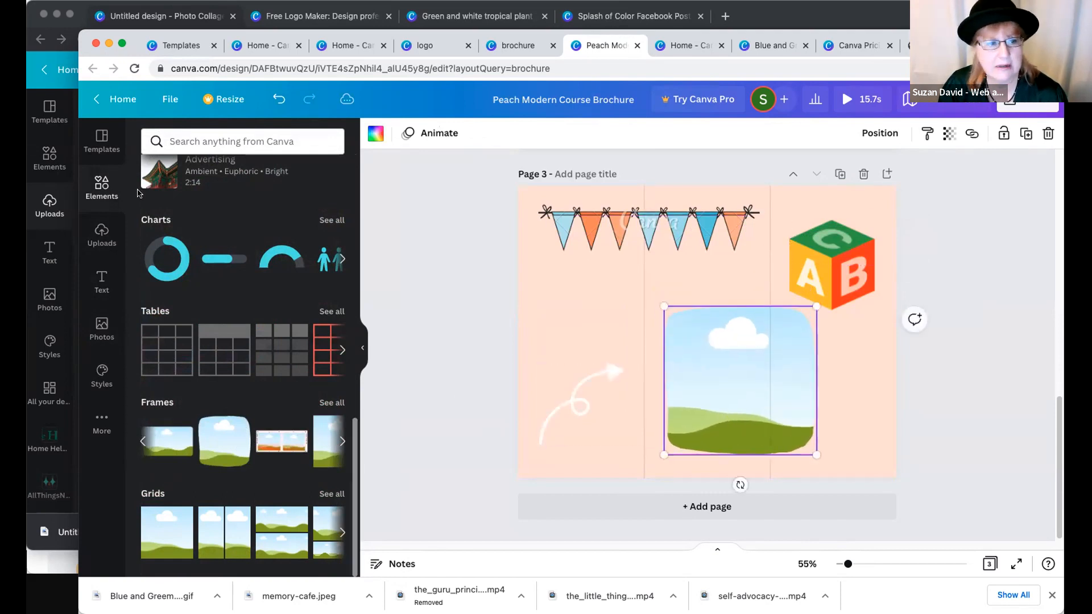
- Discard a trial PRIDE heart photo and fill the frame on page 3 with the photo of two people dancing on a balcony
{"action": "left_click", "coordinate": [103, 325]}
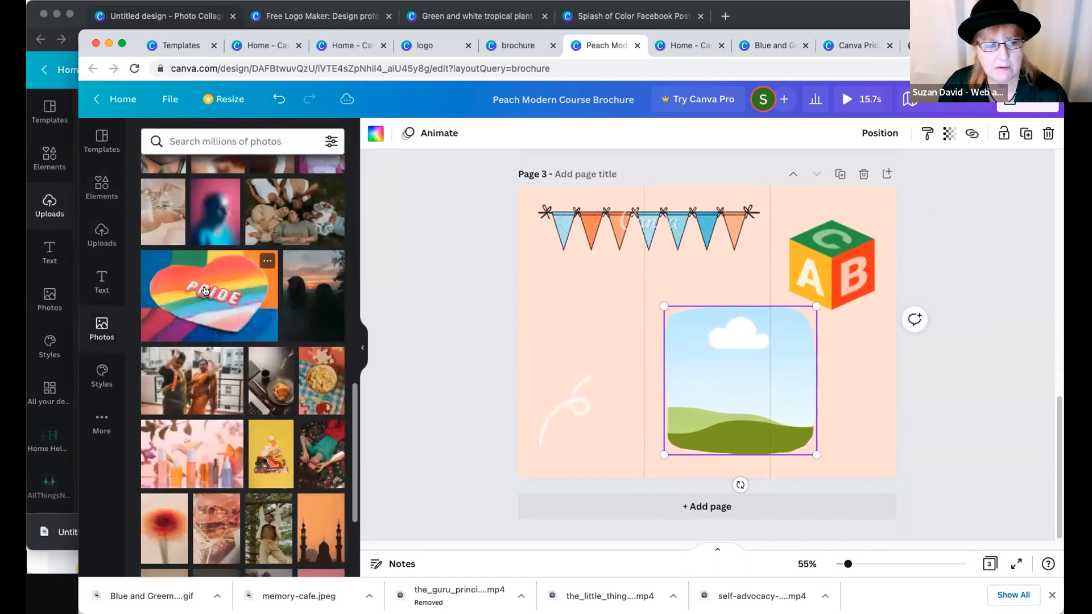
{"action": "left_click", "coordinate": [206, 292]}
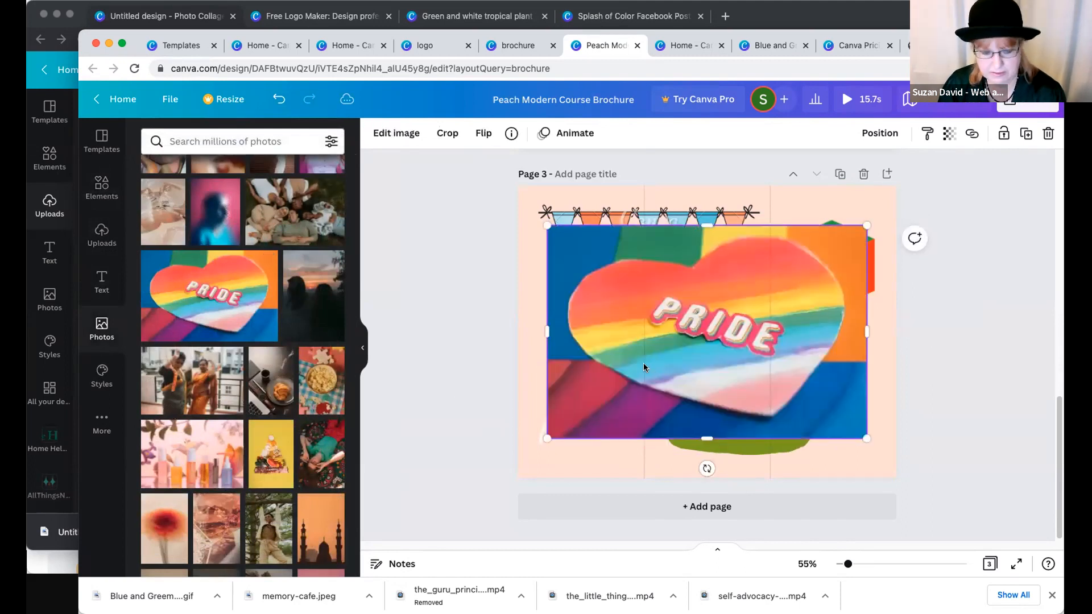
{"action": "key", "text": "Delete"}
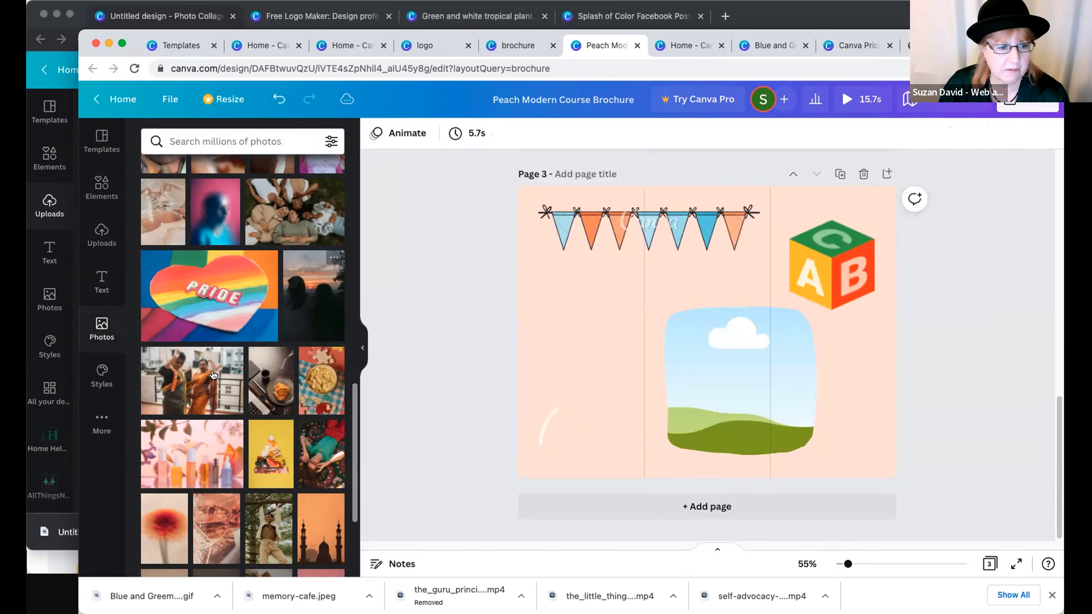
{"action": "left_click_drag", "start_coordinate": [192, 380], "coordinate": [770, 367]}
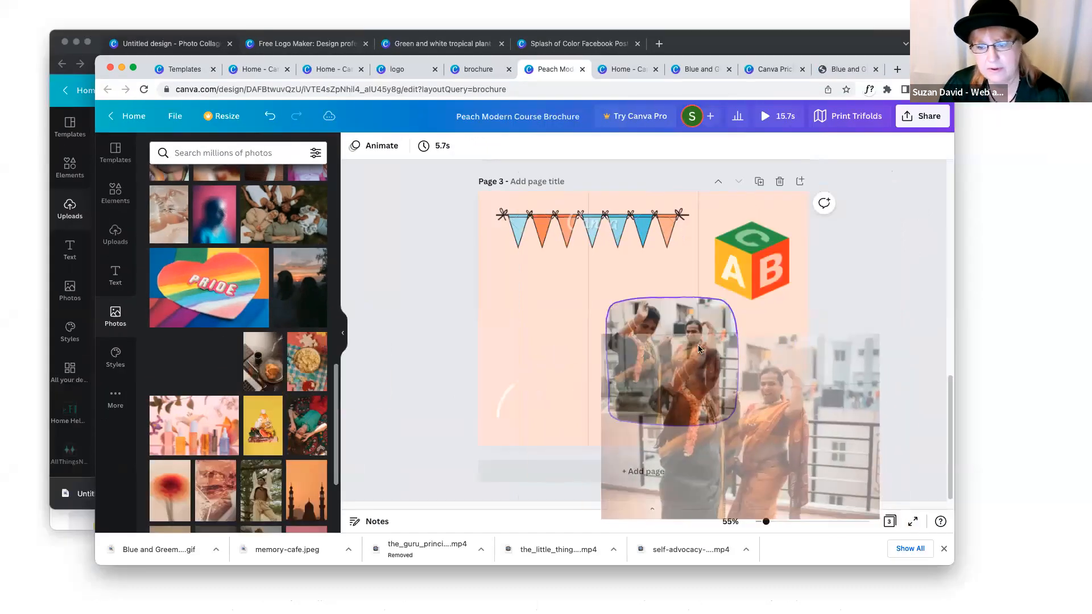
{"action": "left_click_drag", "start_coordinate": [700, 349], "coordinate": [701, 350]}
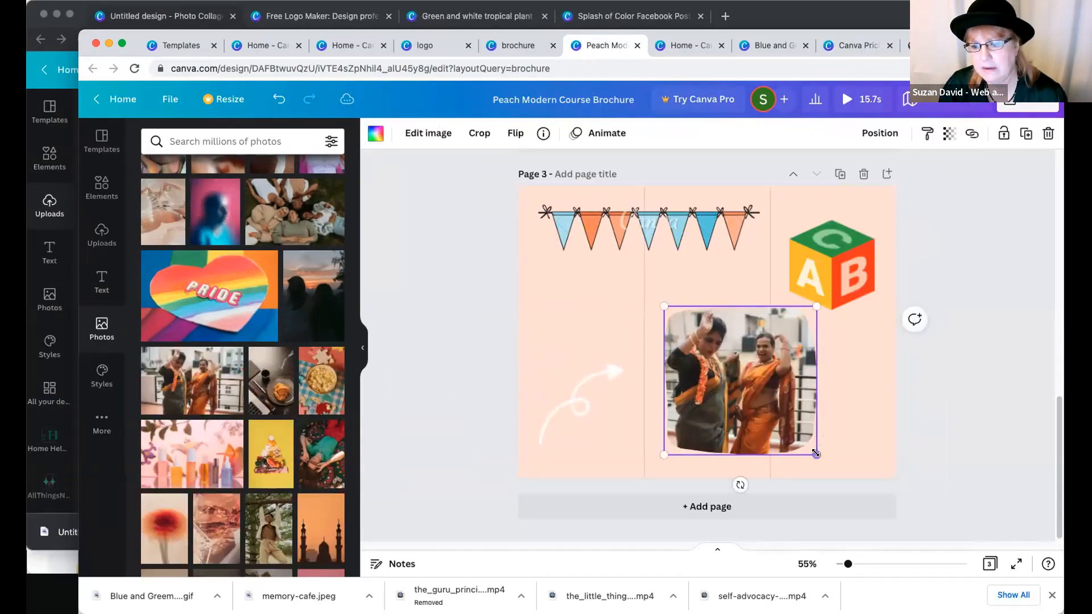
- Shrink the framed photo of the two dancers on page 3 and move it into the middle panel below the bunting
{"action": "left_click_drag", "start_coordinate": [816, 453], "coordinate": [762, 404]}
{"action": "left_click_drag", "start_coordinate": [717, 354], "coordinate": [702, 331]}
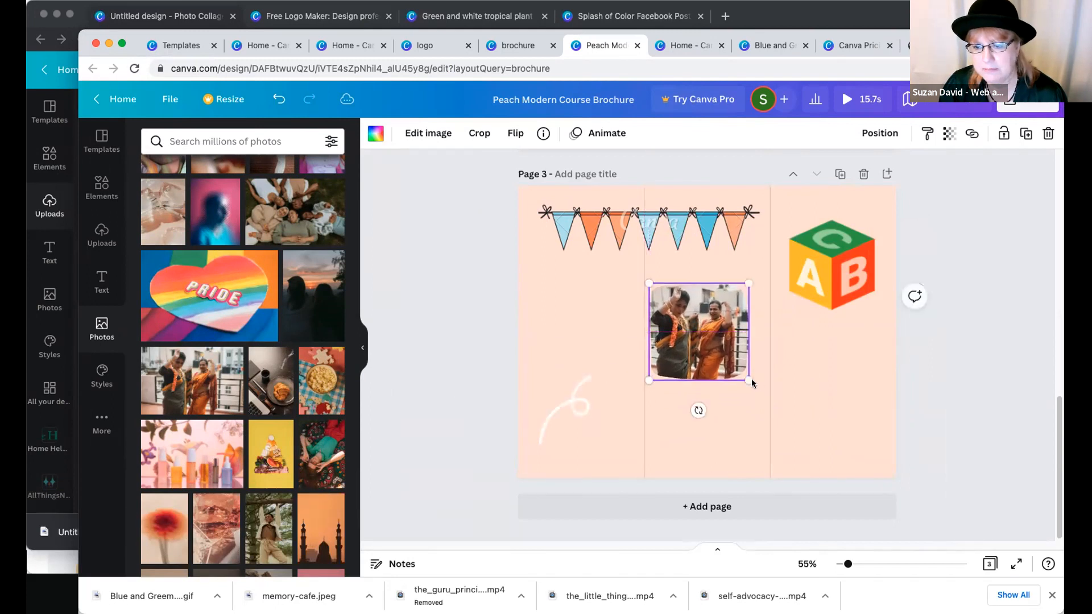
{"action": "left_click_drag", "start_coordinate": [751, 383], "coordinate": [763, 395]}
{"action": "left_click", "coordinate": [398, 320]}
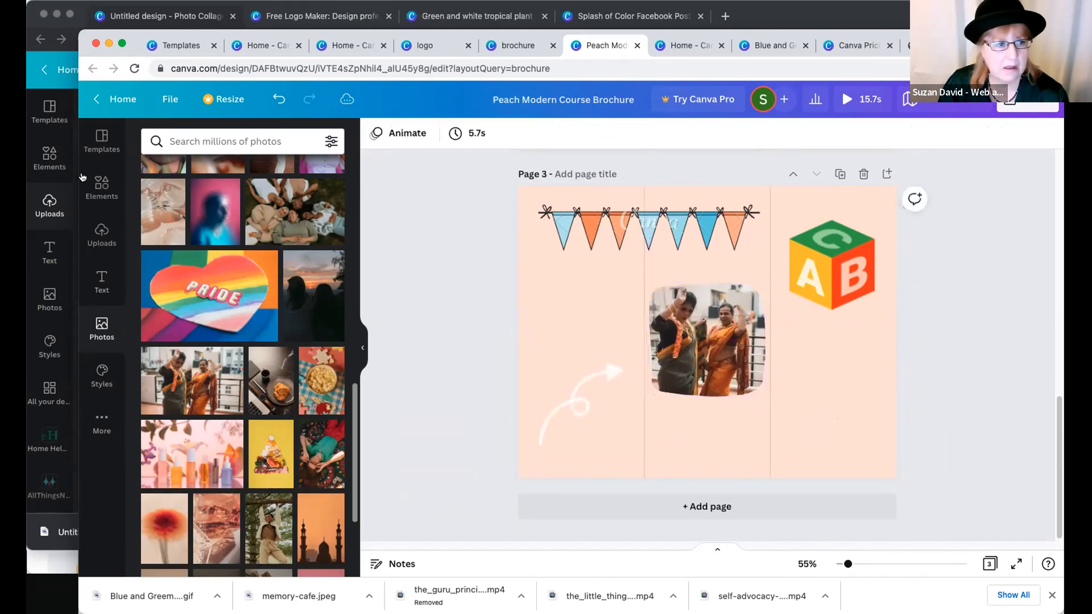
- Insert the grid with two stacked rows so that it fills page 3 behind the existing graphics
{"action": "left_click", "coordinate": [102, 191]}
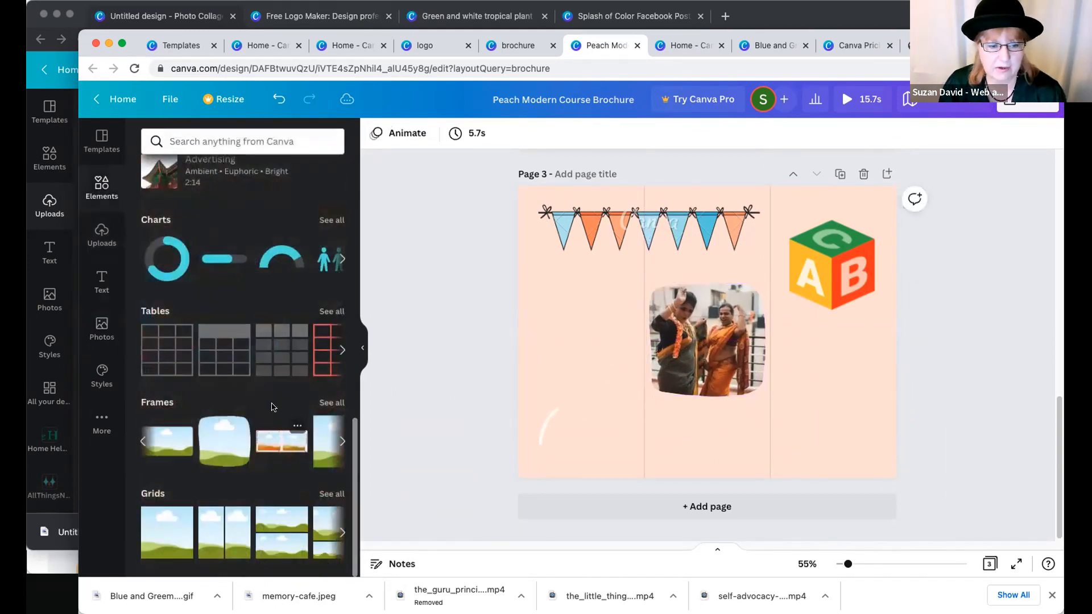
{"action": "left_click", "coordinate": [276, 524]}
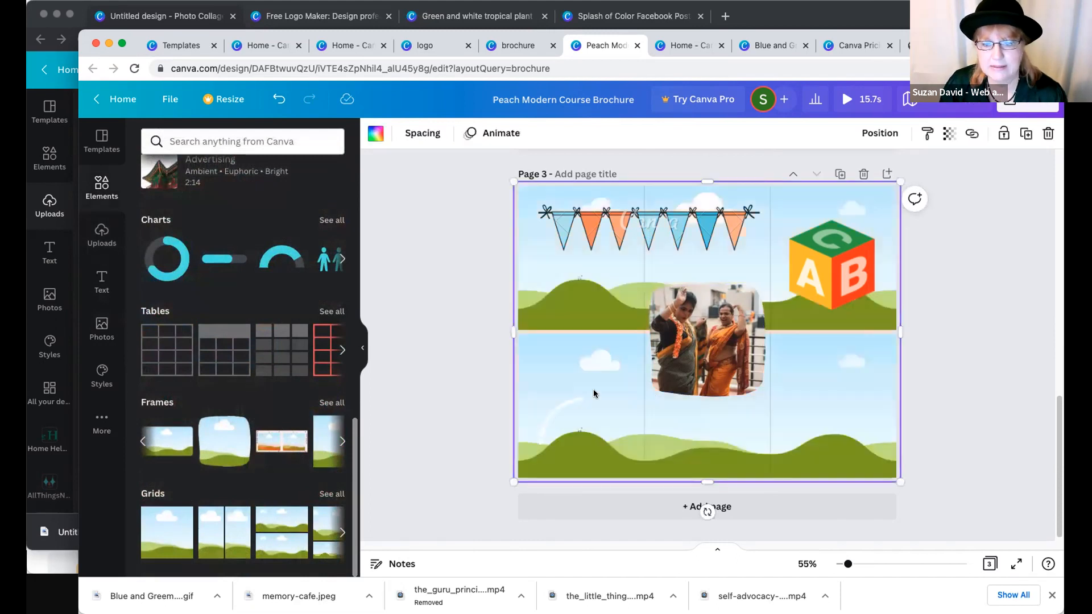
{"action": "left_click", "coordinate": [545, 308]}
{"action": "left_click", "coordinate": [518, 319]}
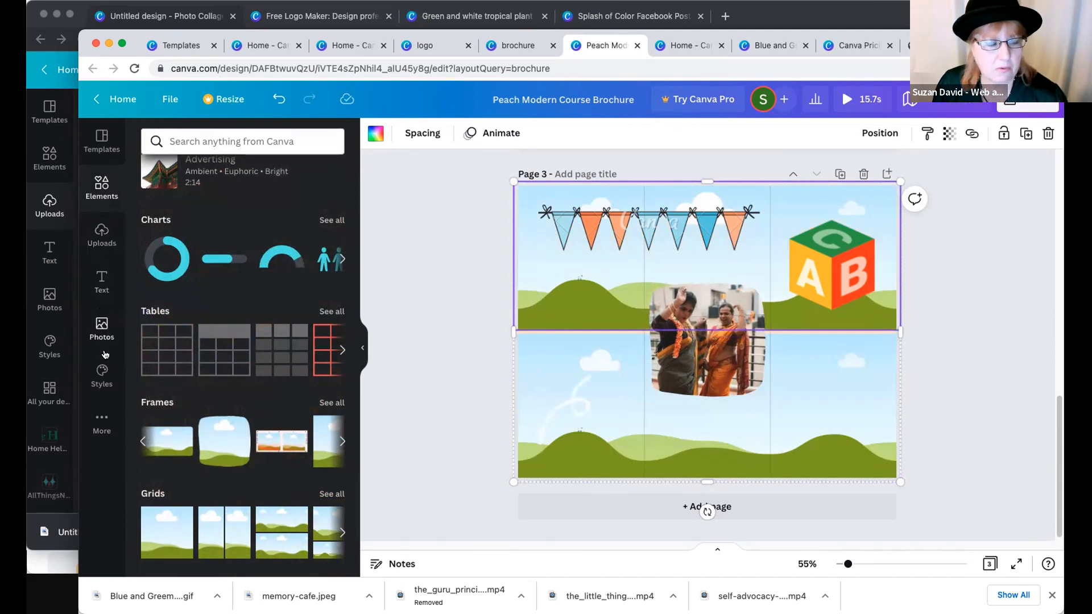
- Discard a trial mother-and-baby photo, and fill the grid's lower row with the flower photo and its upper row with the mosque interior
{"action": "left_click", "coordinate": [101, 326]}
{"action": "scroll", "coordinate": [211, 421], "scroll_direction": "down", "scroll_amount": 5}
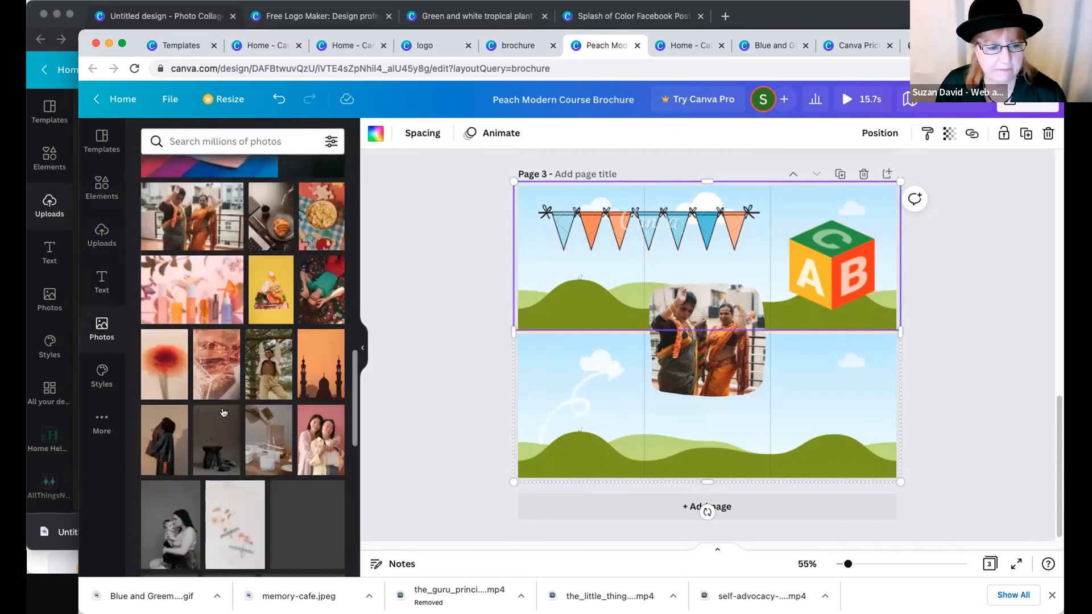
{"action": "scroll", "coordinate": [212, 421], "scroll_direction": "down", "scroll_amount": 3}
{"action": "left_click", "coordinate": [170, 416]}
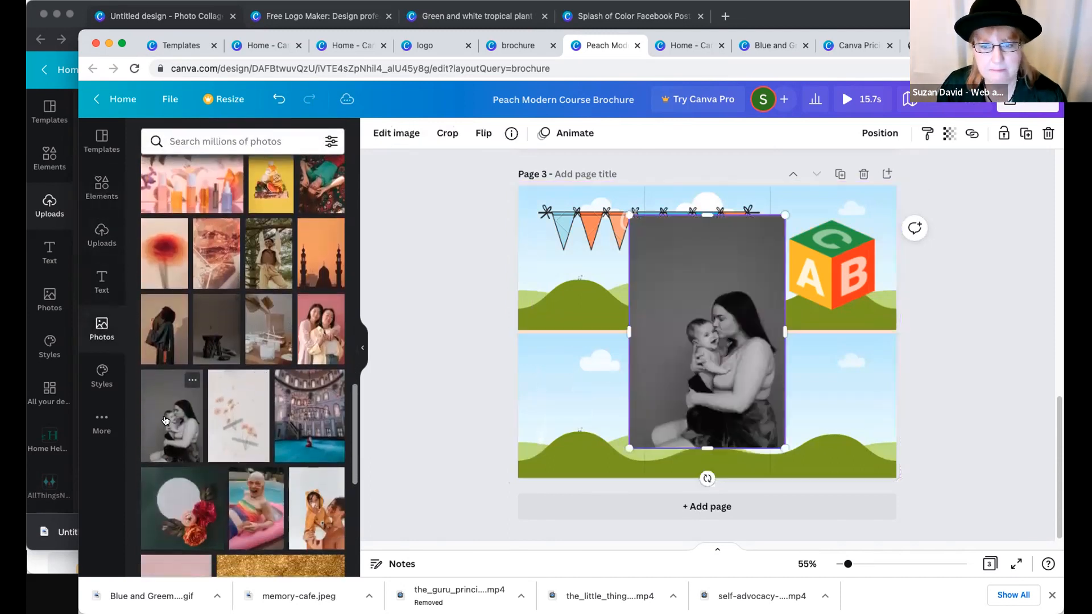
{"action": "key", "text": "Delete"}
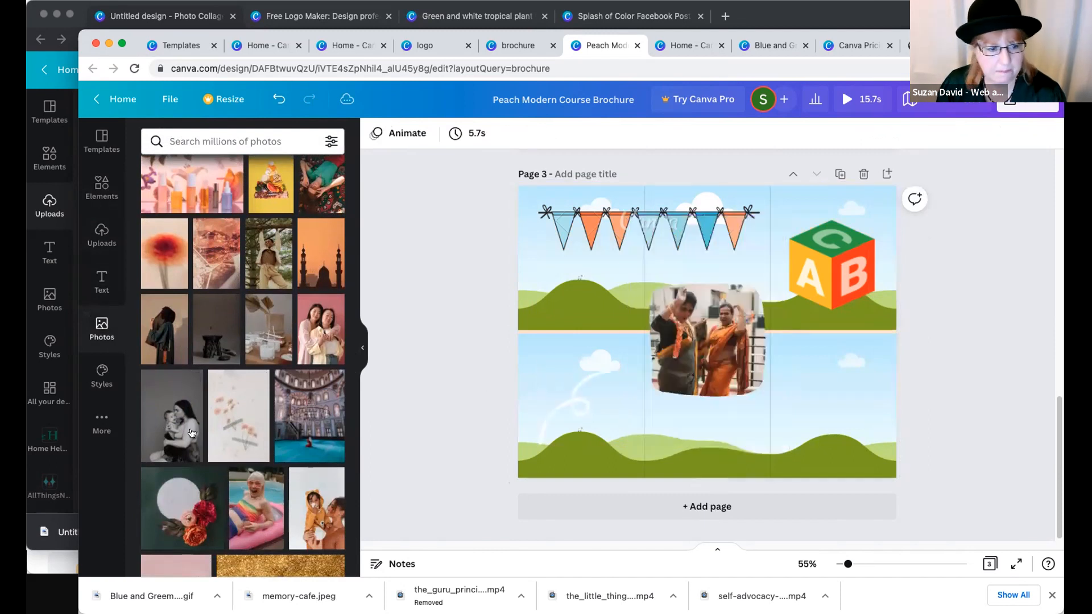
{"action": "left_click_drag", "start_coordinate": [181, 499], "coordinate": [519, 338]}
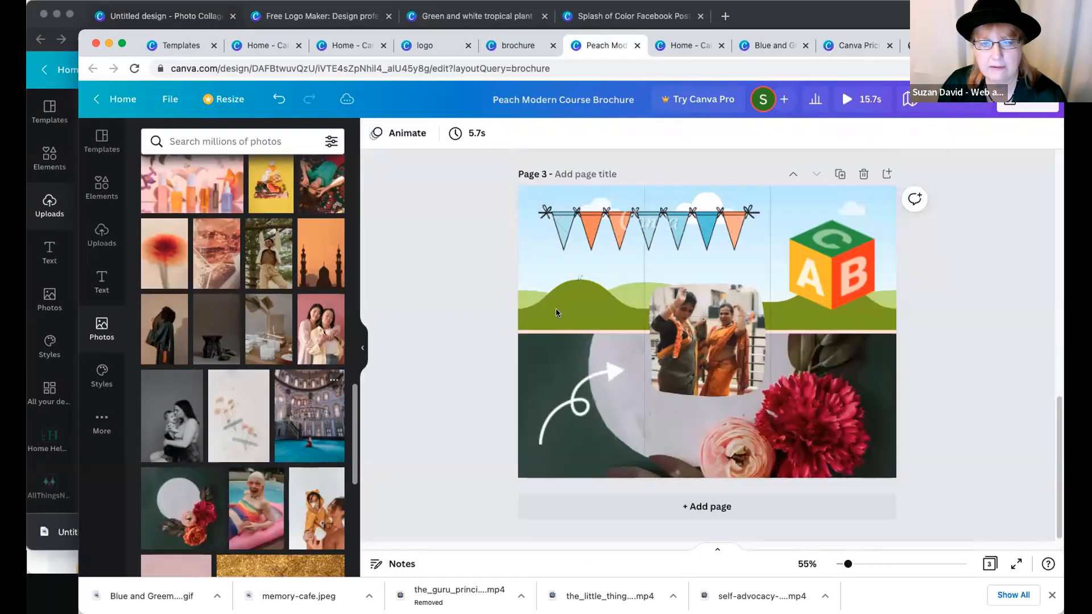
{"action": "left_click_drag", "start_coordinate": [616, 297], "coordinate": [525, 225]}
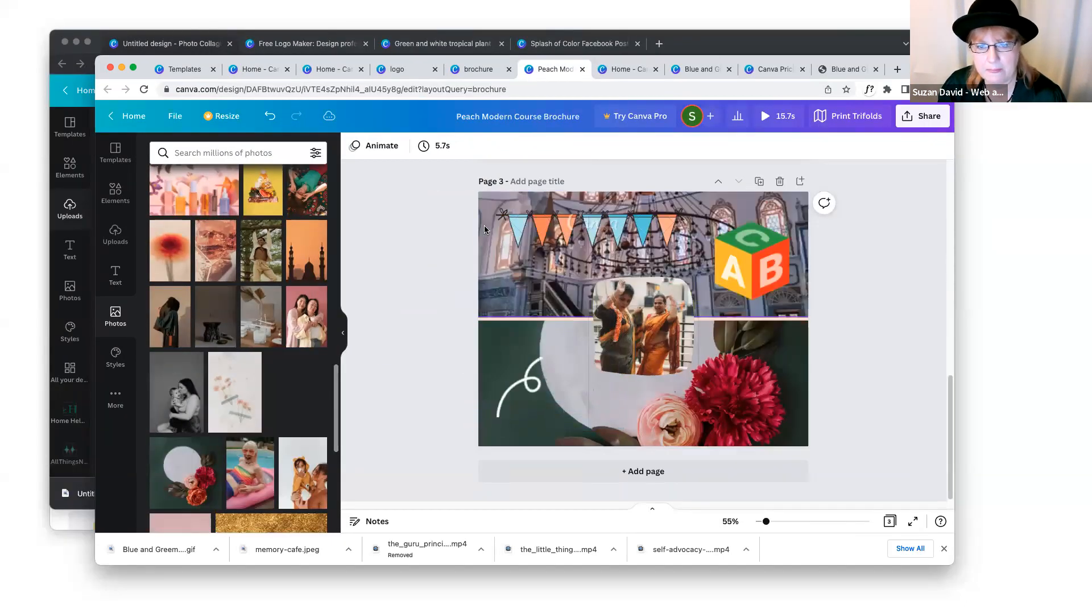
- Delete the dancers photo and its rounded frame from page 3, and place the bunting near the page's upper edge
{"action": "left_click_drag", "start_coordinate": [664, 235], "coordinate": [723, 380]}
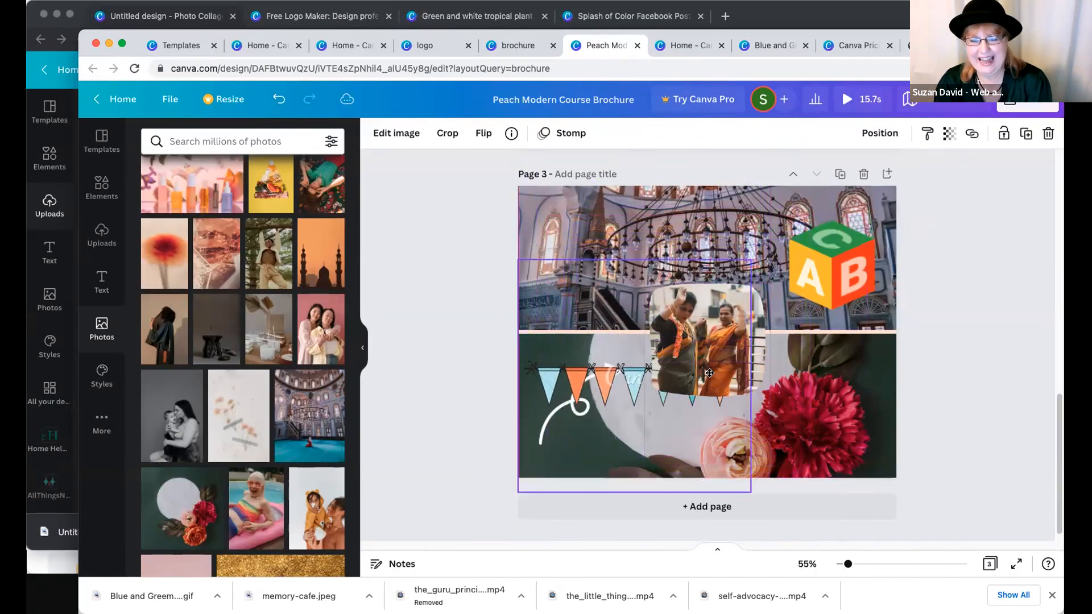
{"action": "left_click", "coordinate": [724, 352]}
{"action": "key", "text": "Delete"}
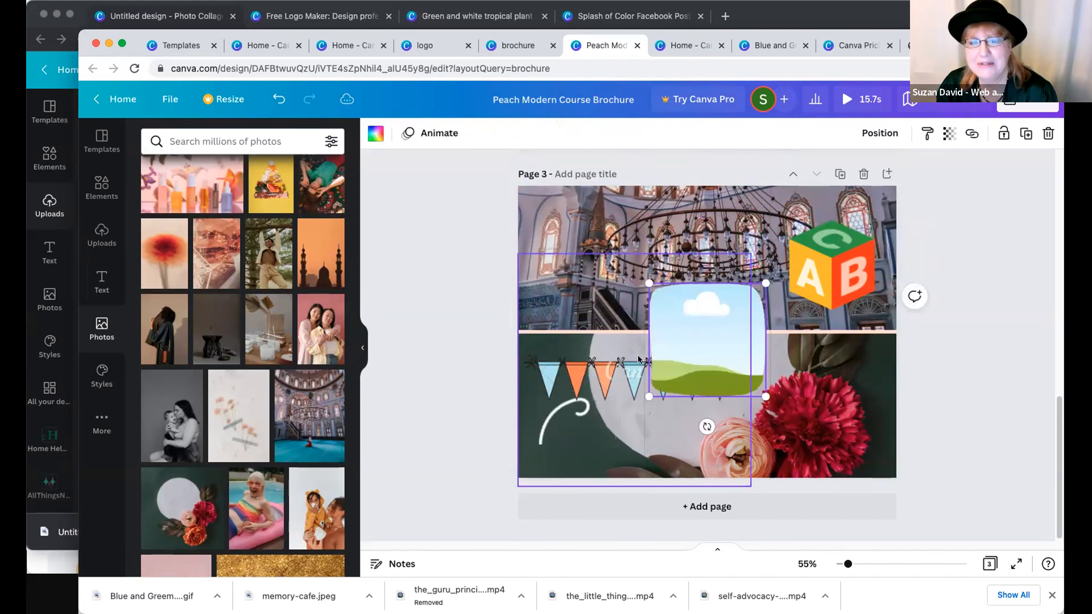
{"action": "key", "text": "Delete"}
{"action": "left_click_drag", "start_coordinate": [603, 386], "coordinate": [594, 228]}
{"action": "left_click", "coordinate": [446, 239]}
{"action": "left_click", "coordinate": [682, 216]}
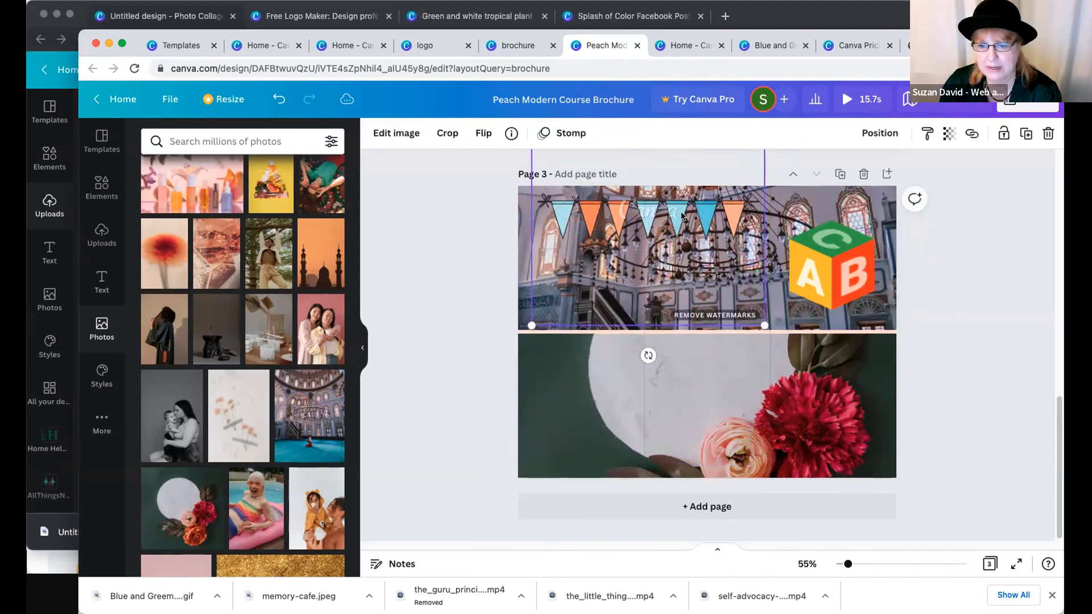
- Remove the two-row photo grid from page 3 and shift the bunting slightly down
{"action": "left_click", "coordinate": [890, 346]}
{"action": "key", "text": "Delete"}
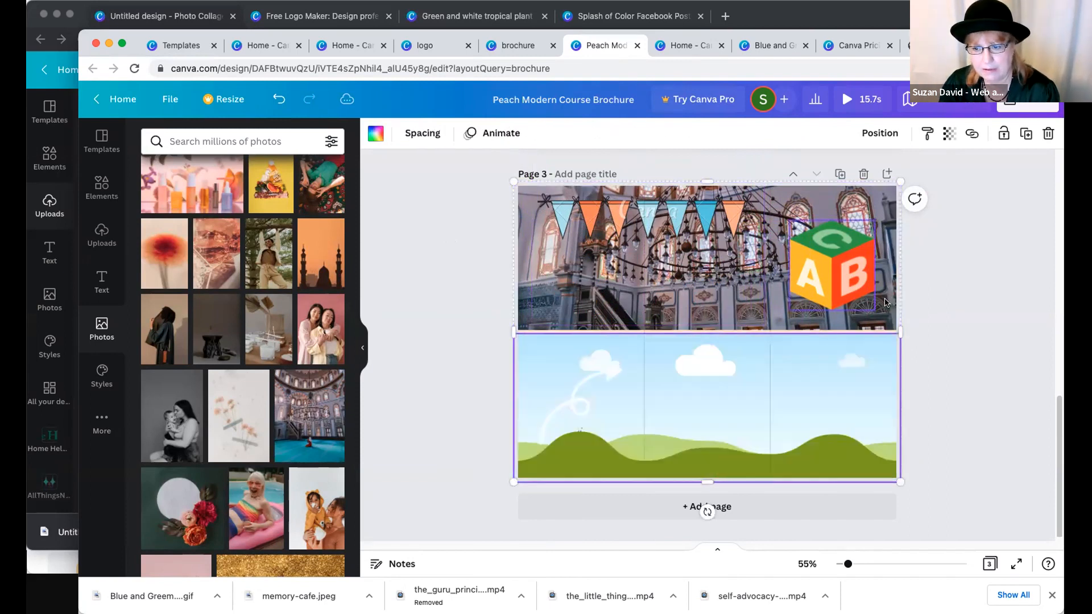
{"action": "key", "text": "Delete"}
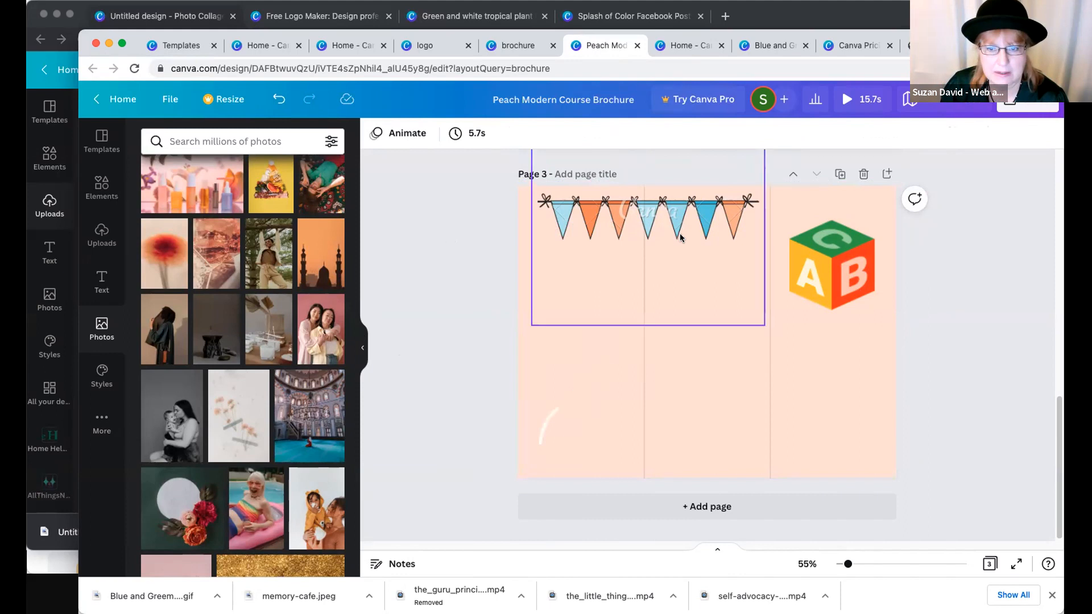
{"action": "left_click_drag", "start_coordinate": [656, 214], "coordinate": [656, 220]}
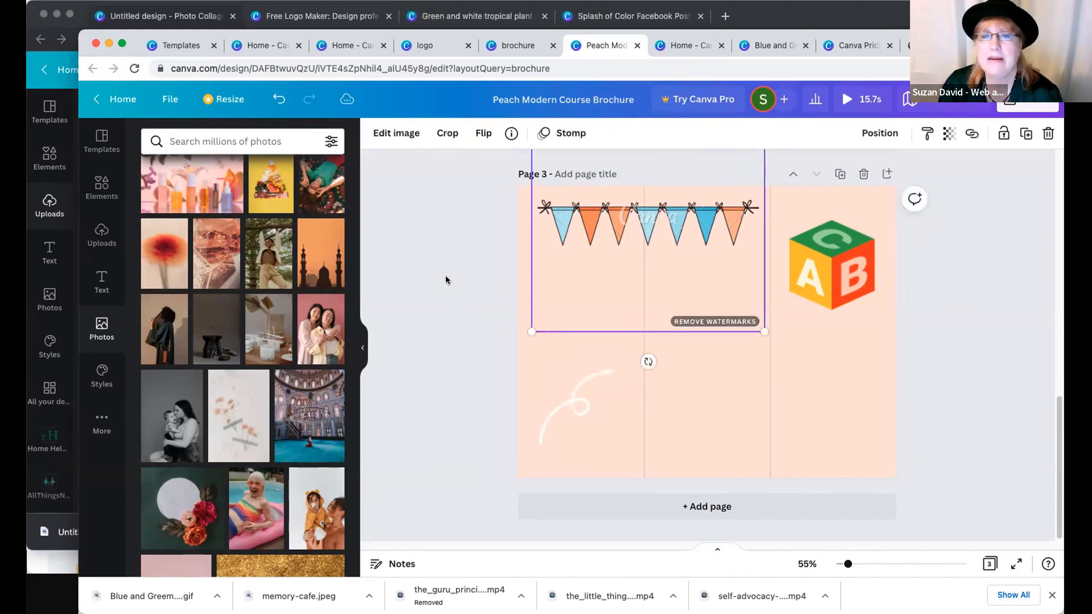
{"action": "left_click", "coordinate": [497, 271]}
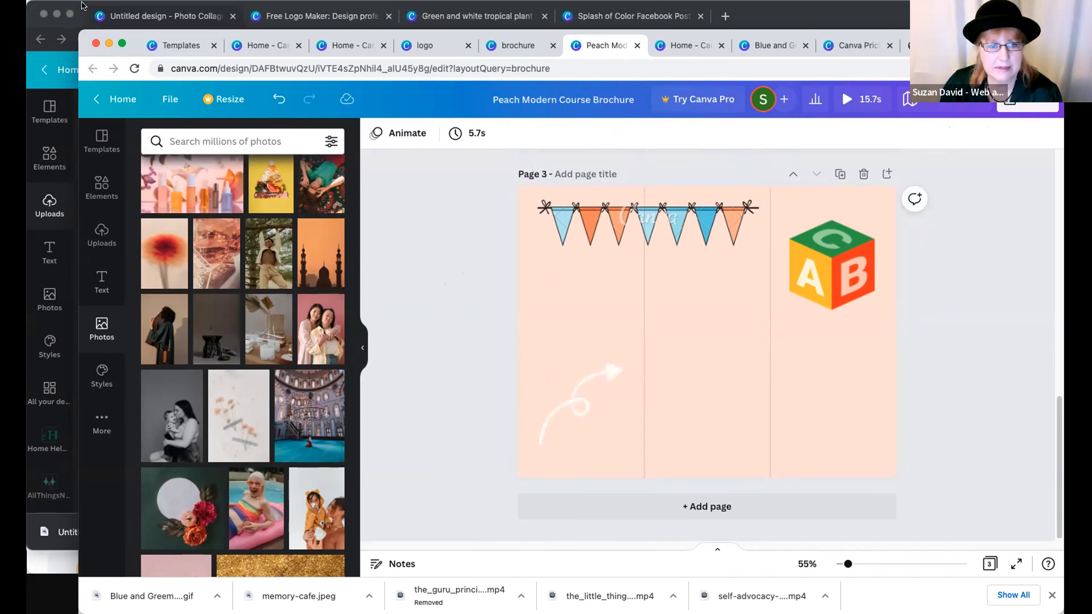
- Look through the side panel of the Photo Collage design in the other browser window, move that window down and return to the brochure
{"action": "left_click", "coordinate": [81, 5]}
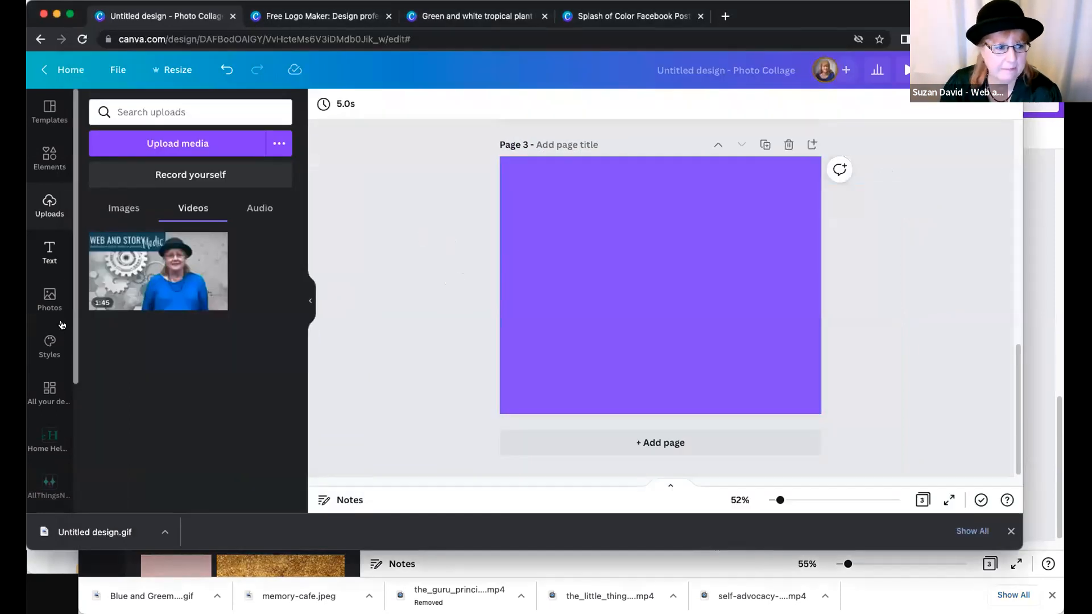
{"action": "scroll", "coordinate": [57, 243], "scroll_direction": "down", "scroll_amount": 4}
{"action": "scroll", "coordinate": [57, 242], "scroll_direction": "up", "scroll_amount": 3}
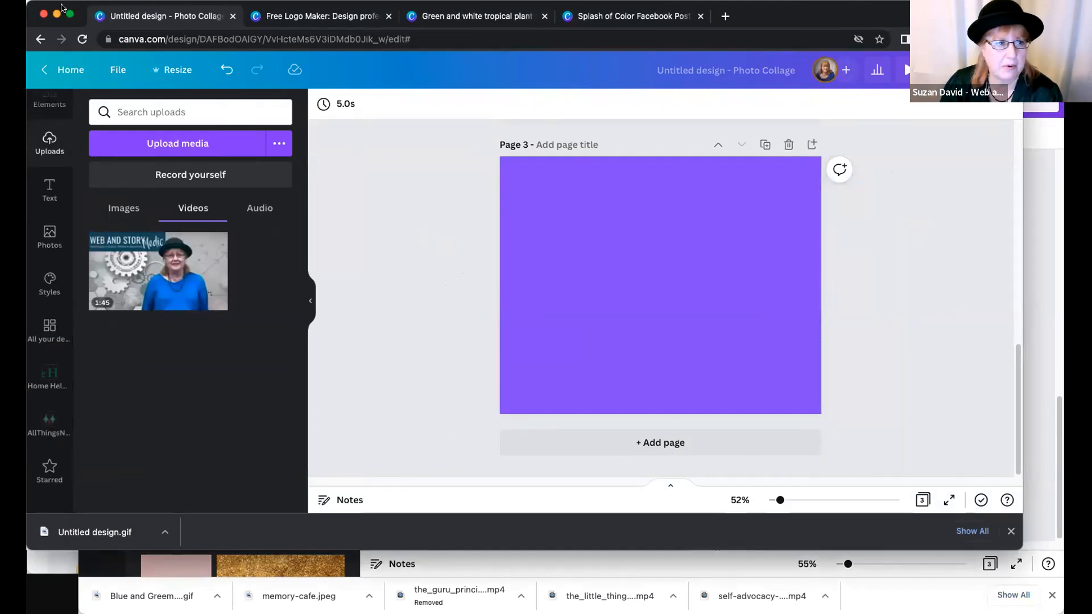
{"action": "left_click_drag", "start_coordinate": [62, 3], "coordinate": [41, 95]}
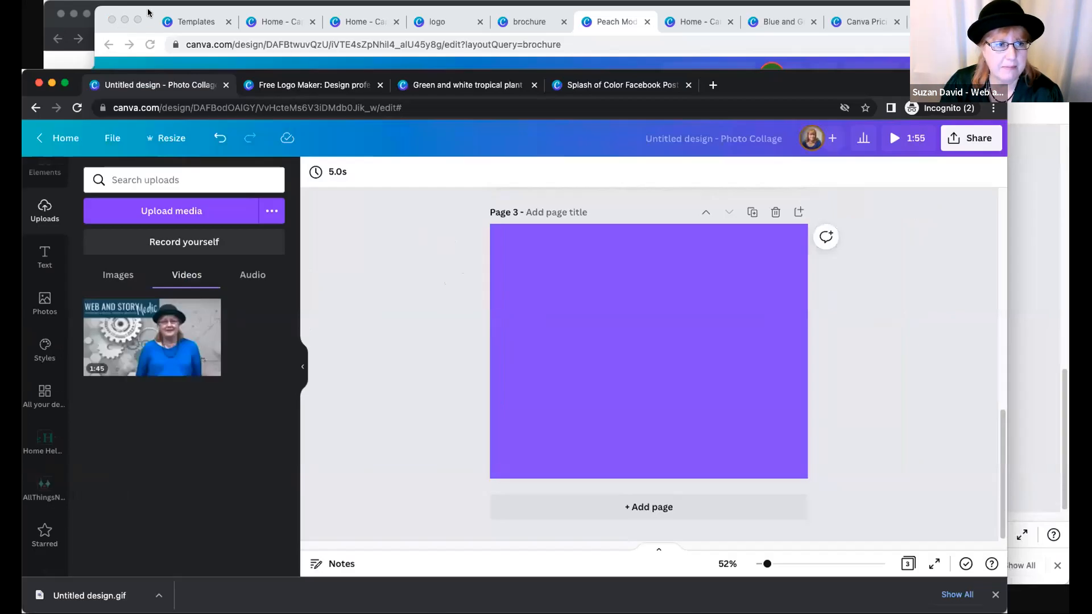
{"action": "left_click", "coordinate": [148, 12]}
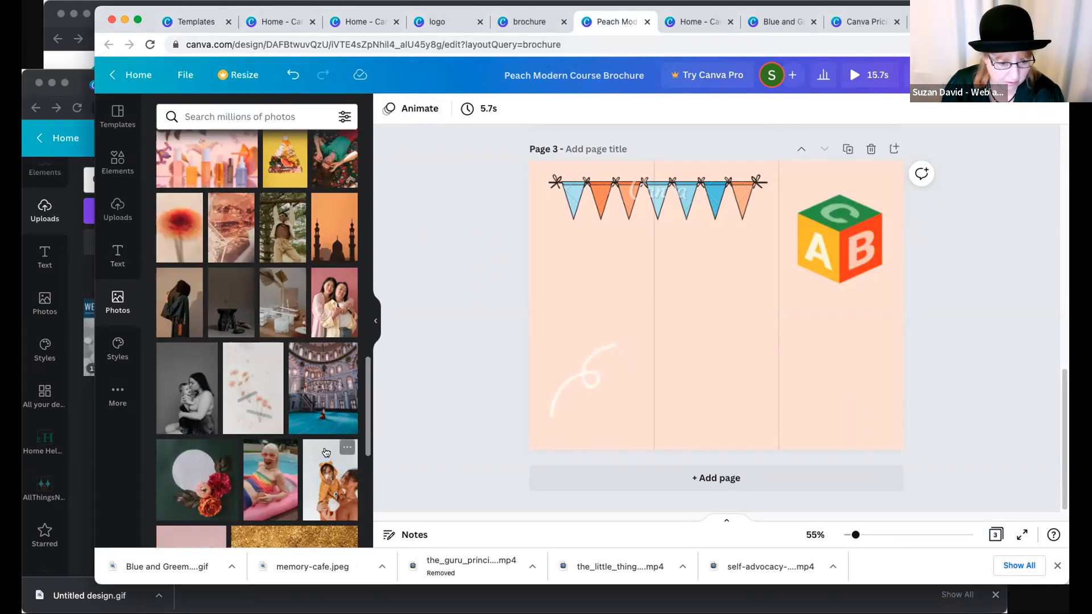
- Browse the photo library, search it for "waterfall" and insert the premium photo of a waterfall beside a cave on page 3
{"action": "scroll", "coordinate": [297, 454], "scroll_direction": "down", "scroll_amount": 5}
{"action": "scroll", "coordinate": [295, 453], "scroll_direction": "down", "scroll_amount": 4}
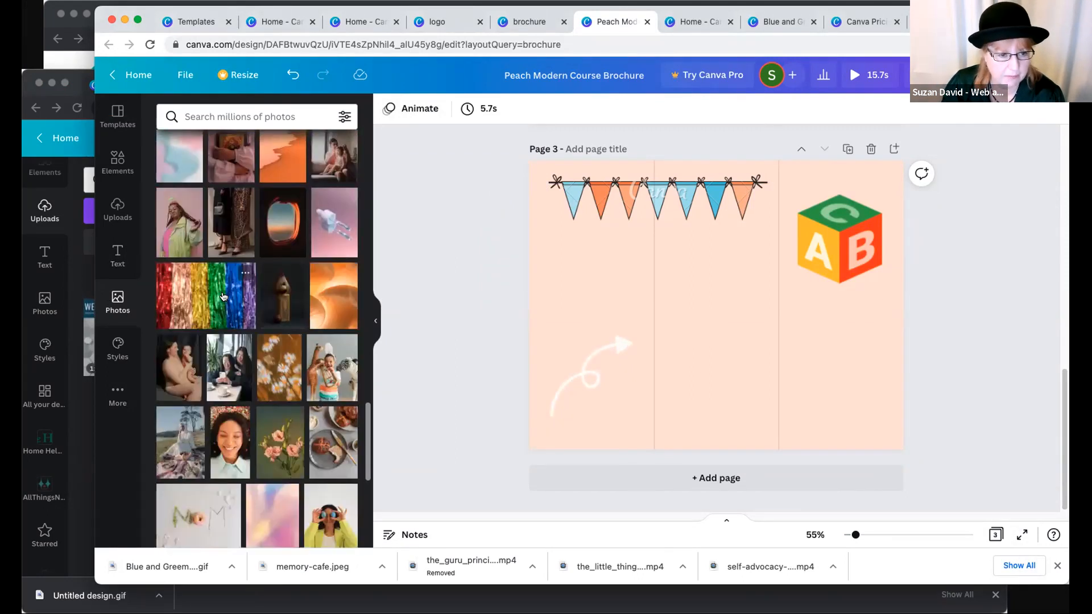
{"action": "scroll", "coordinate": [211, 336], "scroll_direction": "down", "scroll_amount": 2}
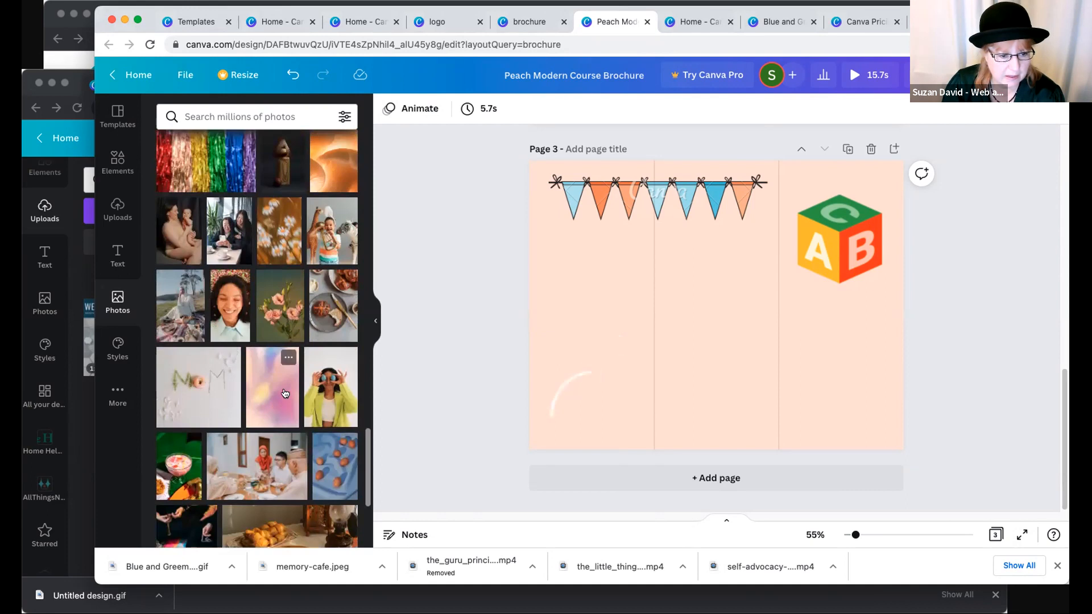
{"action": "scroll", "coordinate": [256, 401], "scroll_direction": "down", "scroll_amount": 7}
{"action": "scroll", "coordinate": [262, 396], "scroll_direction": "down", "scroll_amount": 3}
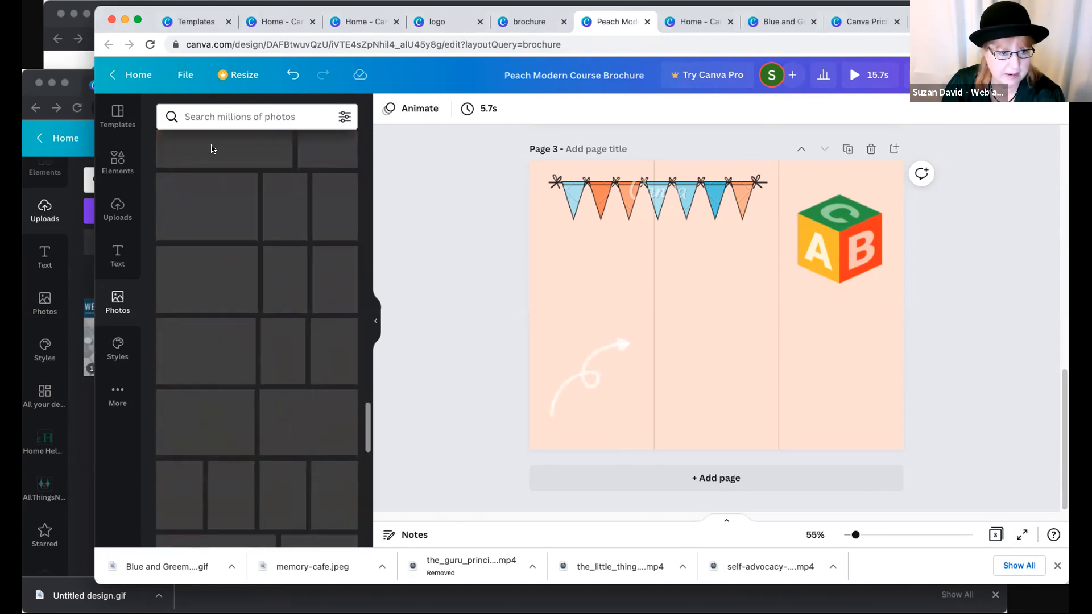
{"action": "left_click", "coordinate": [215, 116]}
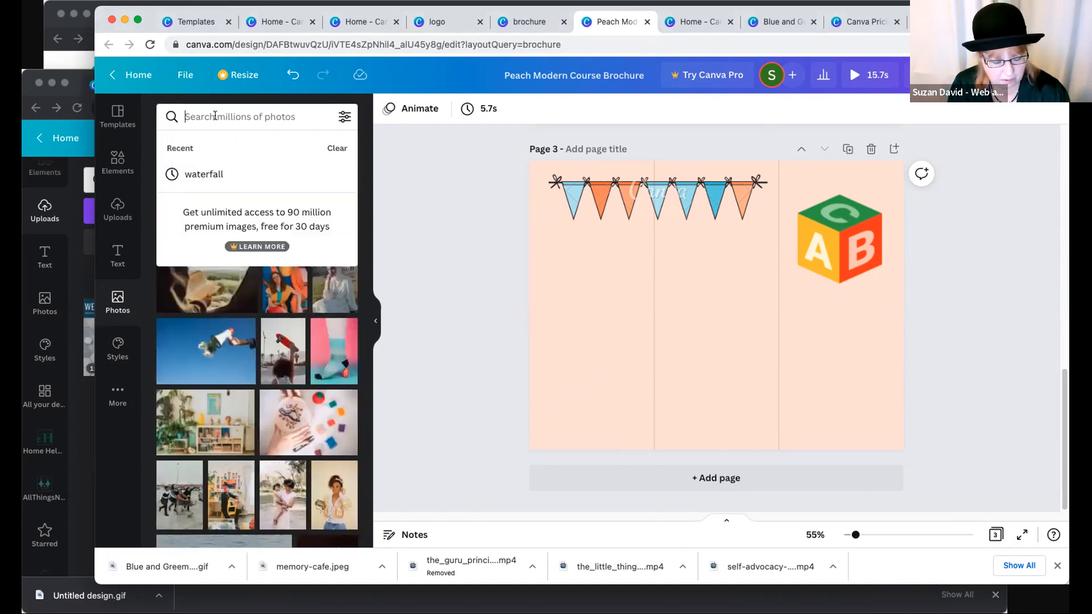
{"action": "type", "text": "pro"}
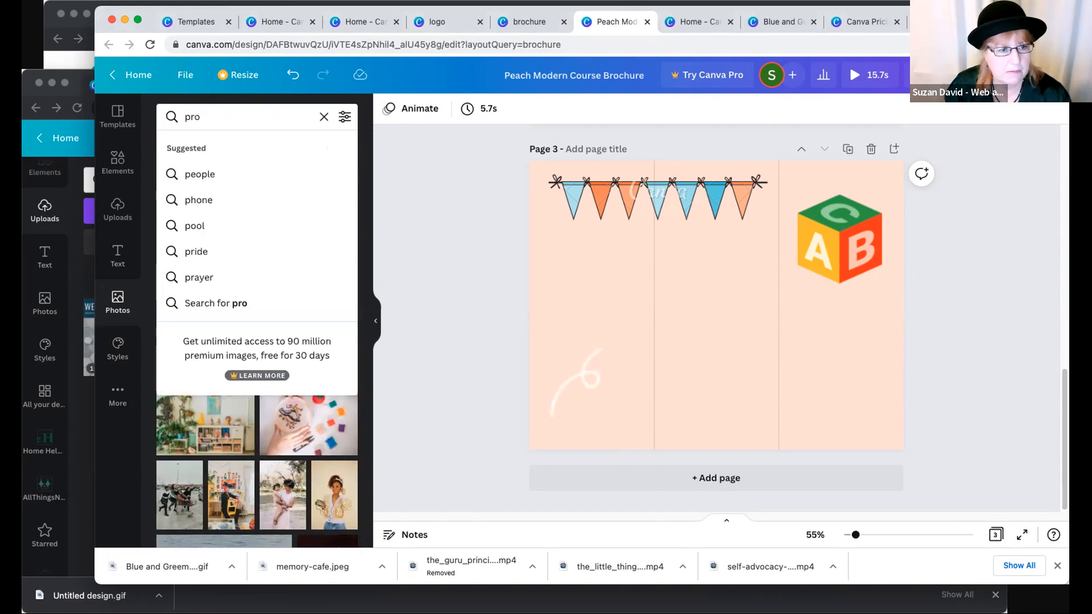
{"action": "left_click", "coordinate": [204, 114]}
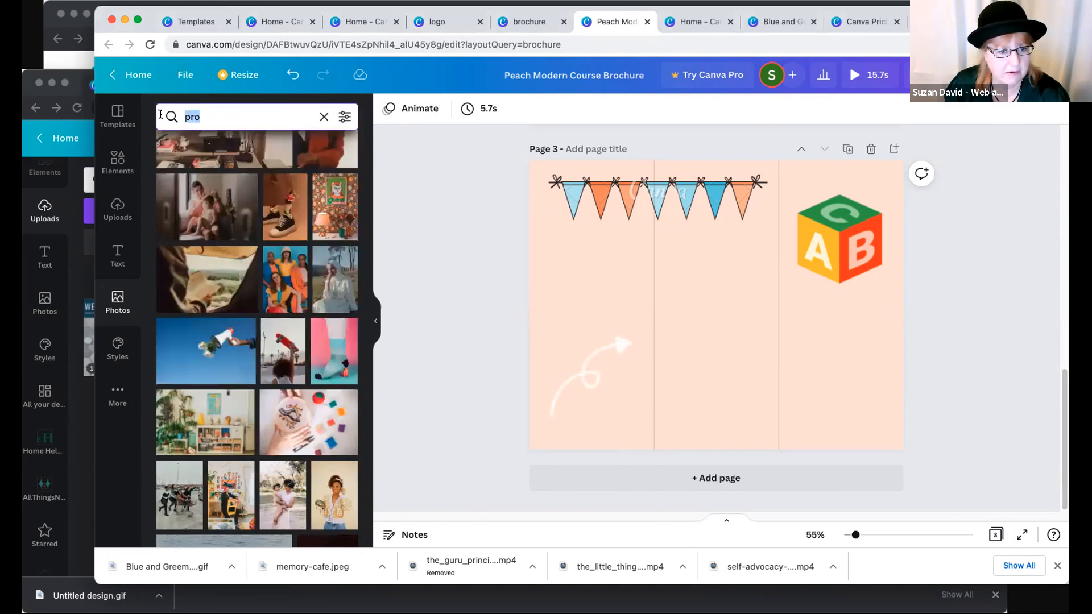
{"action": "type", "text": "water"}
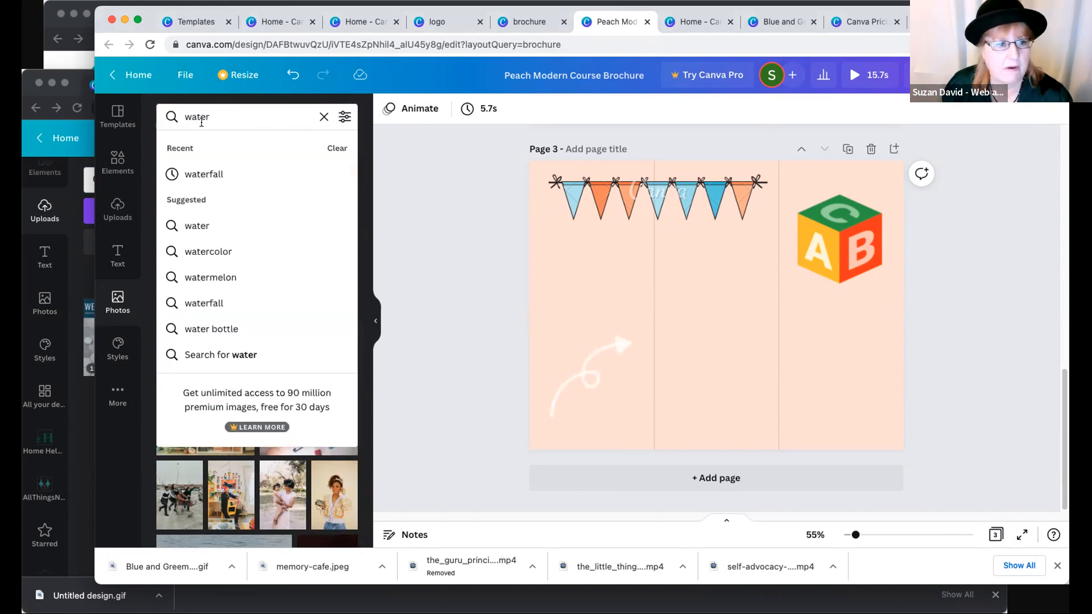
{"action": "left_click", "coordinate": [215, 180]}
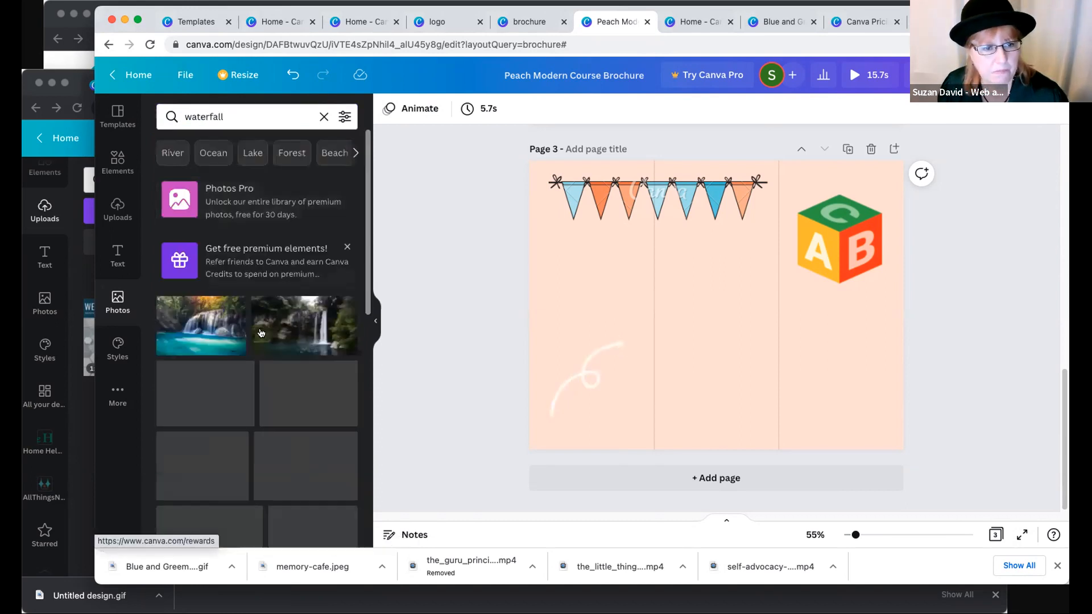
{"action": "scroll", "coordinate": [288, 405], "scroll_direction": "down", "scroll_amount": 5}
{"action": "left_click", "coordinate": [293, 304]}
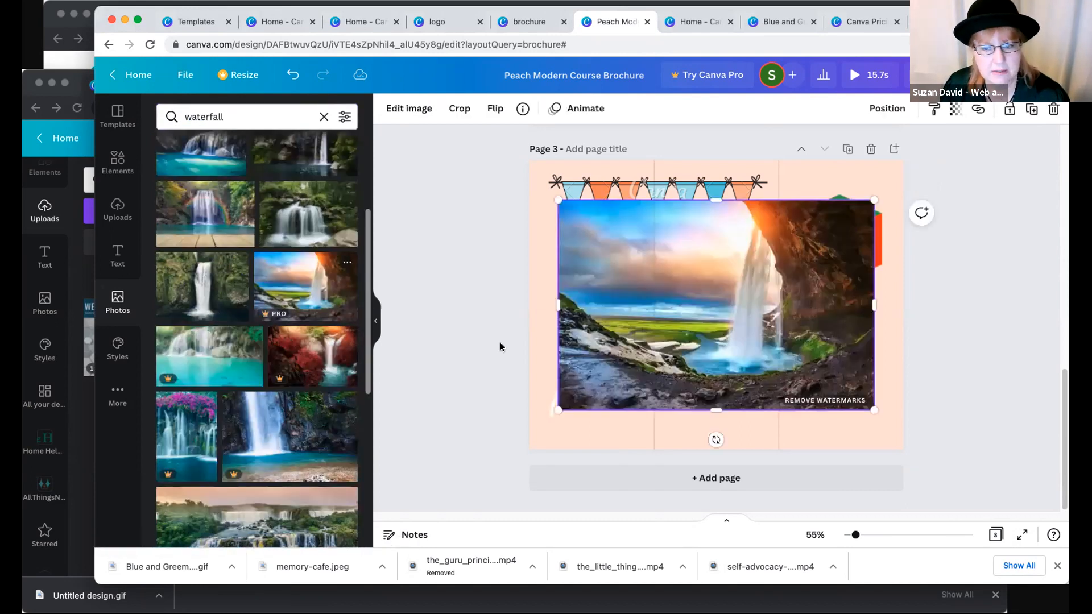
- Move the waterfall photo into page 3's lower-left corner and the ABC block into the page's upper-right corner
{"action": "left_click_drag", "start_coordinate": [672, 352], "coordinate": [643, 362]}
{"action": "left_click_drag", "start_coordinate": [708, 337], "coordinate": [707, 364]}
{"action": "left_click_drag", "start_coordinate": [876, 238], "coordinate": [881, 208]}
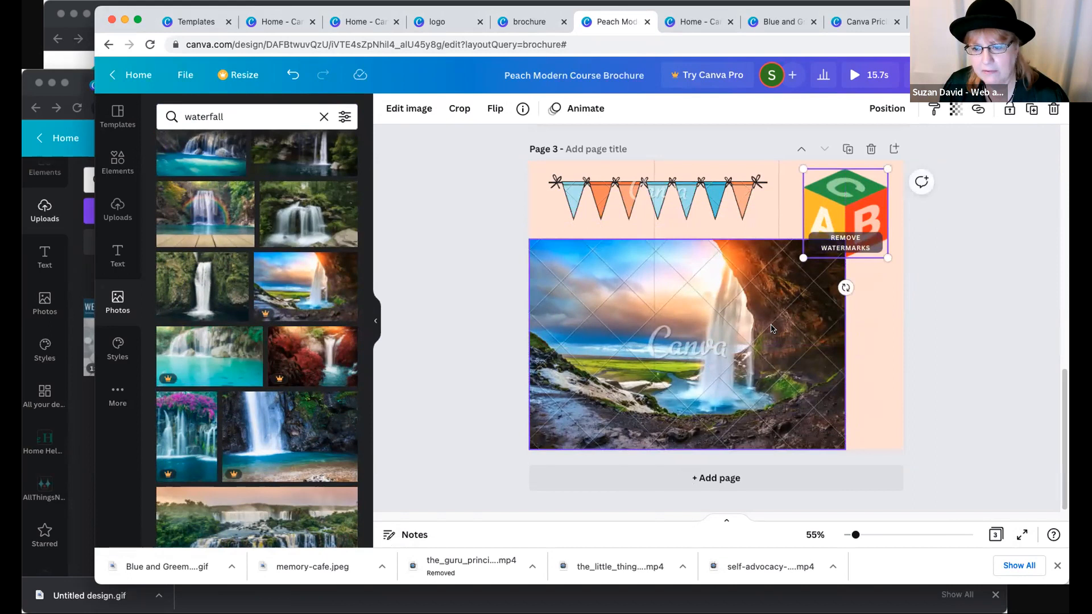
- Open the brochure's download settings and choose JPG as the file type
{"action": "left_click", "coordinate": [1005, 182]}
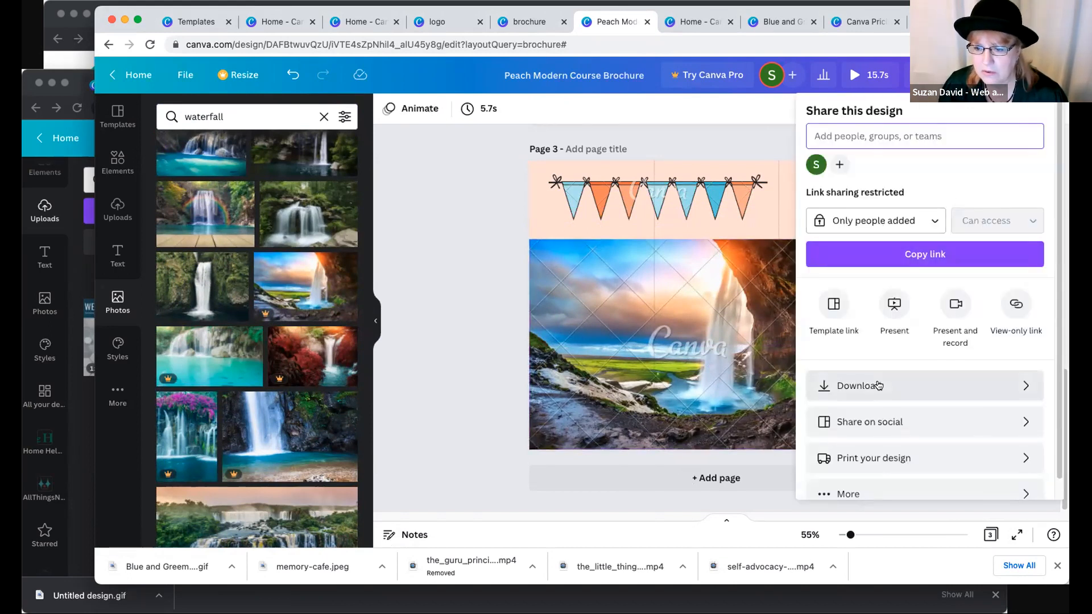
{"action": "left_click", "coordinate": [879, 386]}
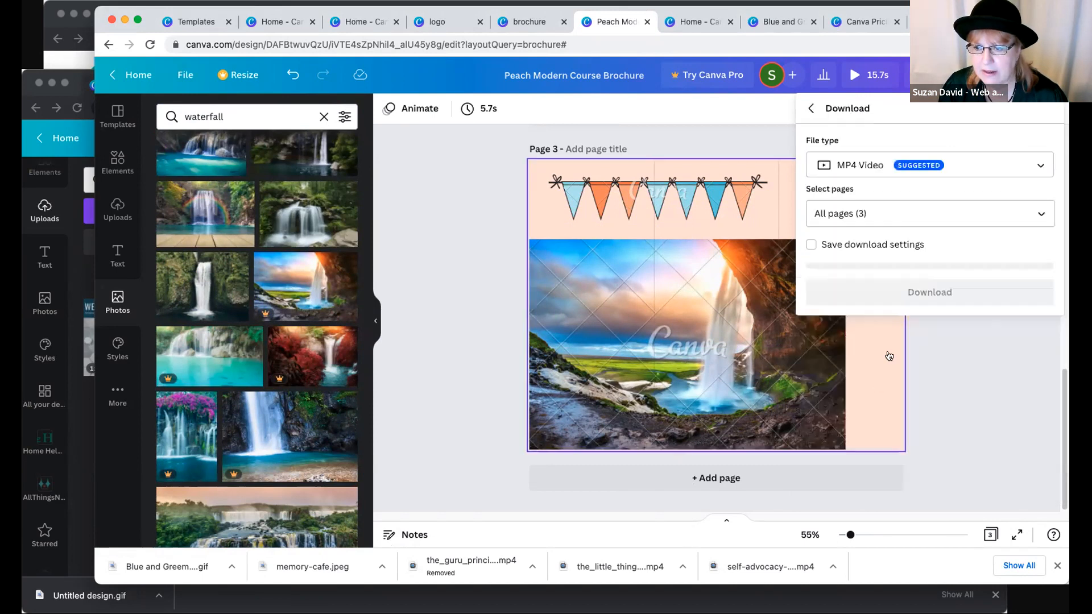
{"action": "left_click", "coordinate": [870, 179]}
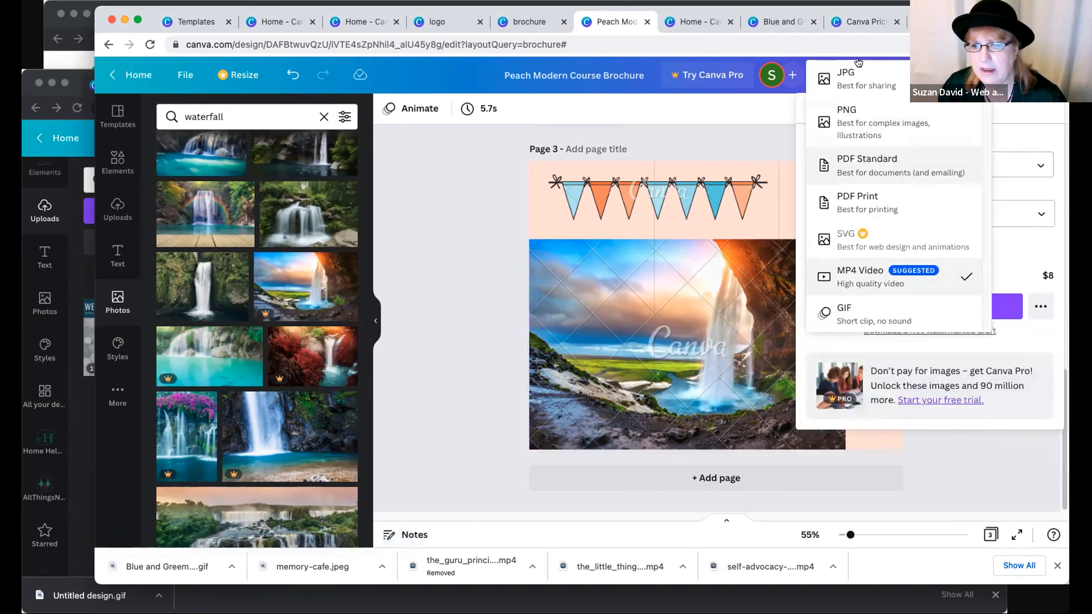
{"action": "left_click", "coordinate": [858, 76]}
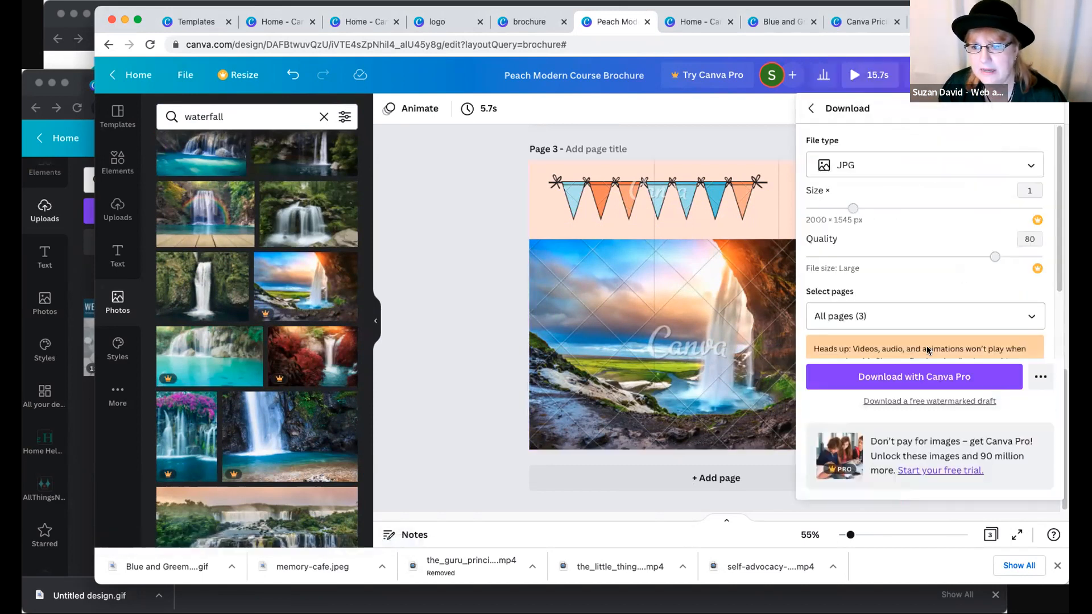
- Try to download the brochure with Canva Pro, review the free trial offer and close it
{"action": "left_click", "coordinate": [905, 376]}
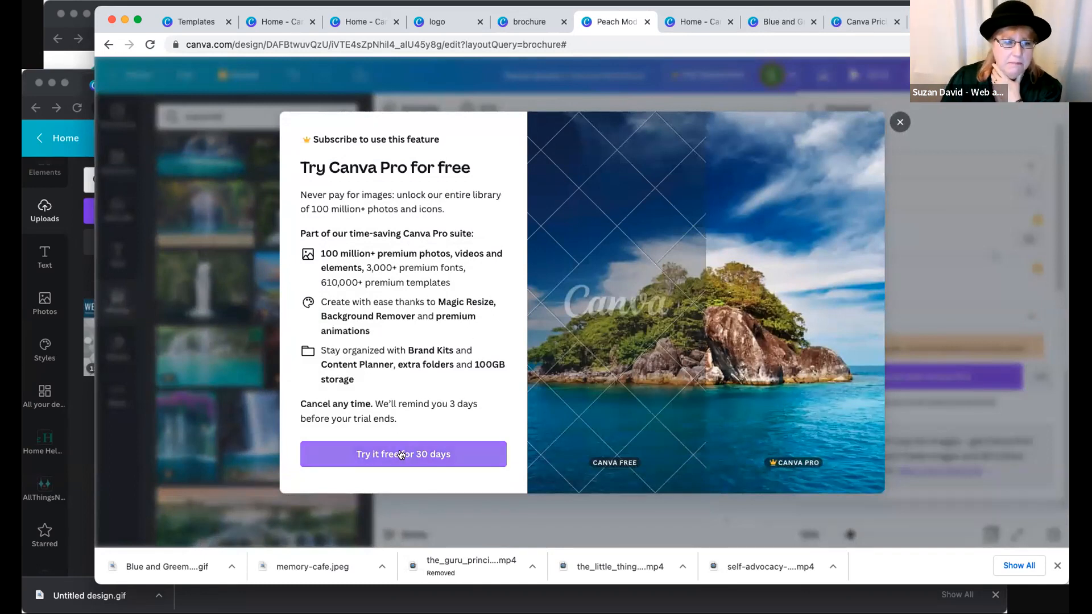
{"action": "right_click", "coordinate": [895, 122]}
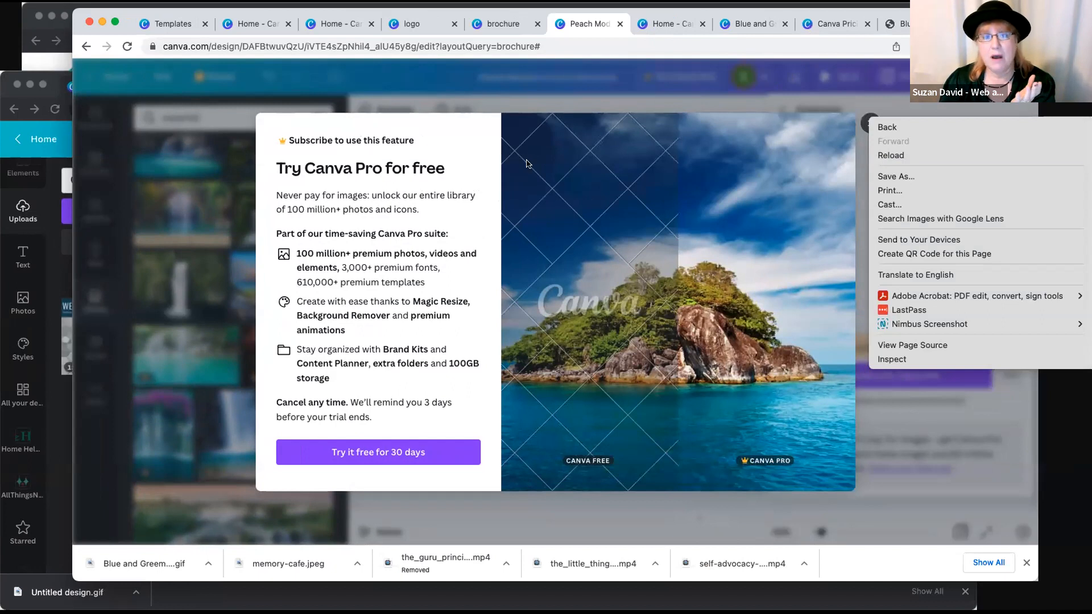
{"action": "left_click", "coordinate": [767, 340]}
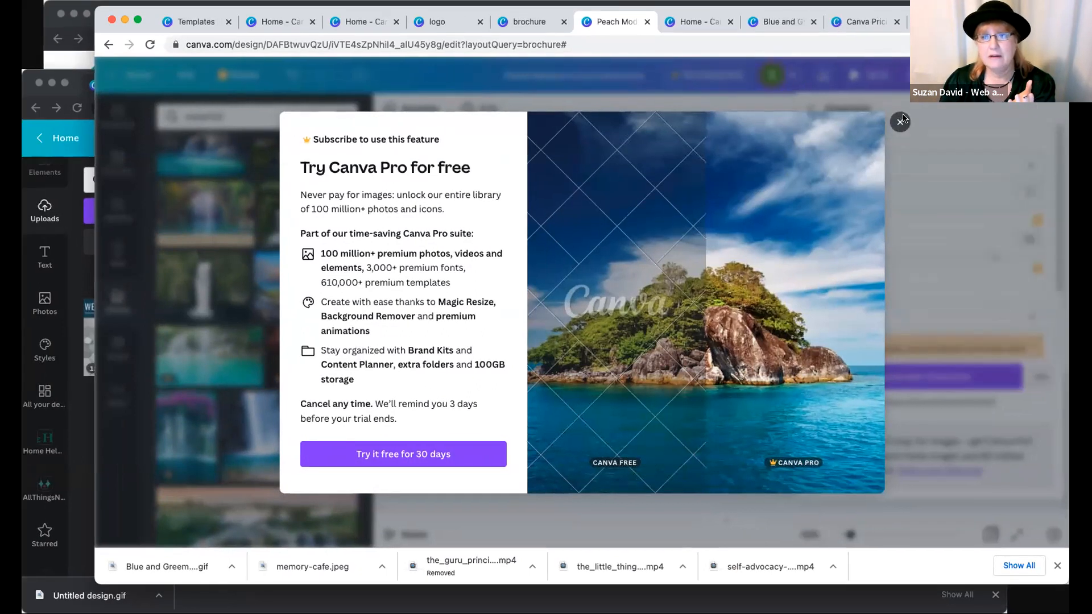
{"action": "left_click", "coordinate": [870, 122]}
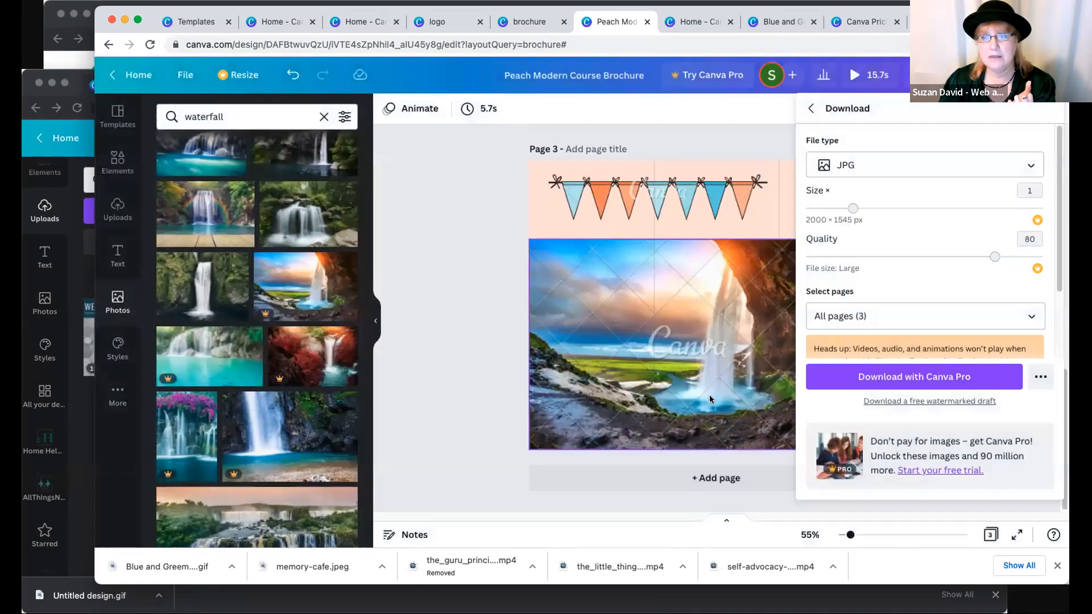
- Leave the download settings and enlarge the waterfall photo on page 3 to the full page width
{"action": "left_click", "coordinate": [739, 377]}
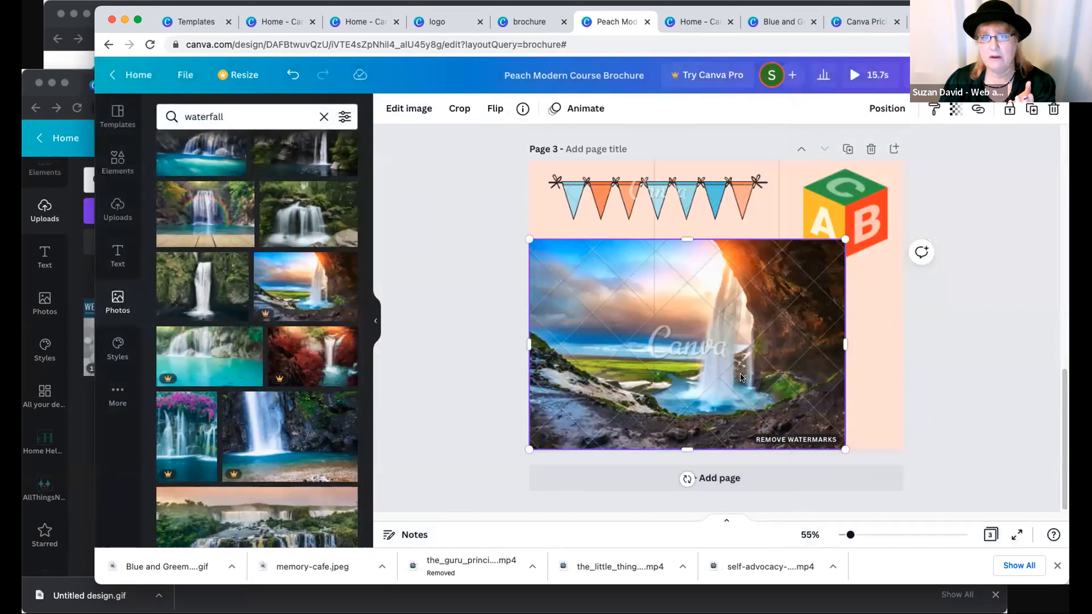
{"action": "left_click_drag", "start_coordinate": [846, 240], "coordinate": [905, 210]}
{"action": "left_click", "coordinate": [444, 435]}
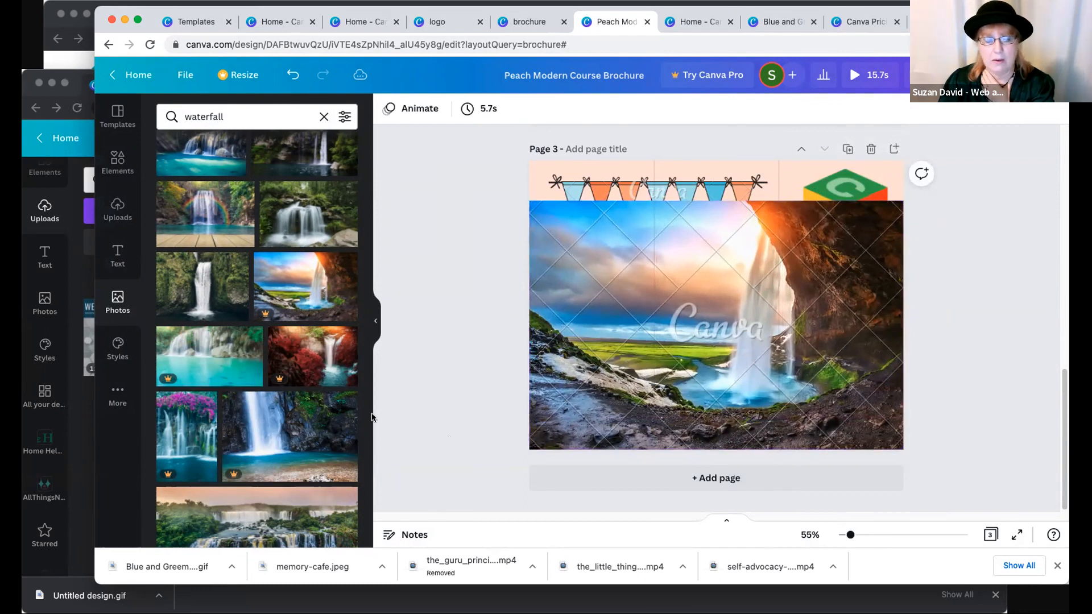
{"action": "left_click", "coordinate": [575, 405]}
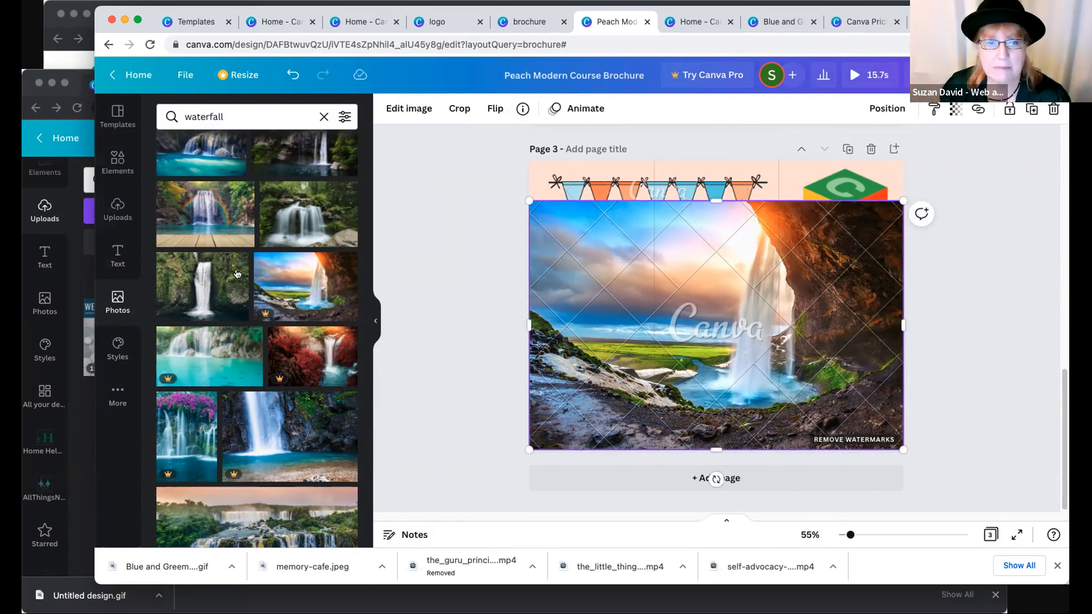
- Return to the home page and create a blank Presentation (16:9) design
{"action": "left_click", "coordinate": [127, 74]}
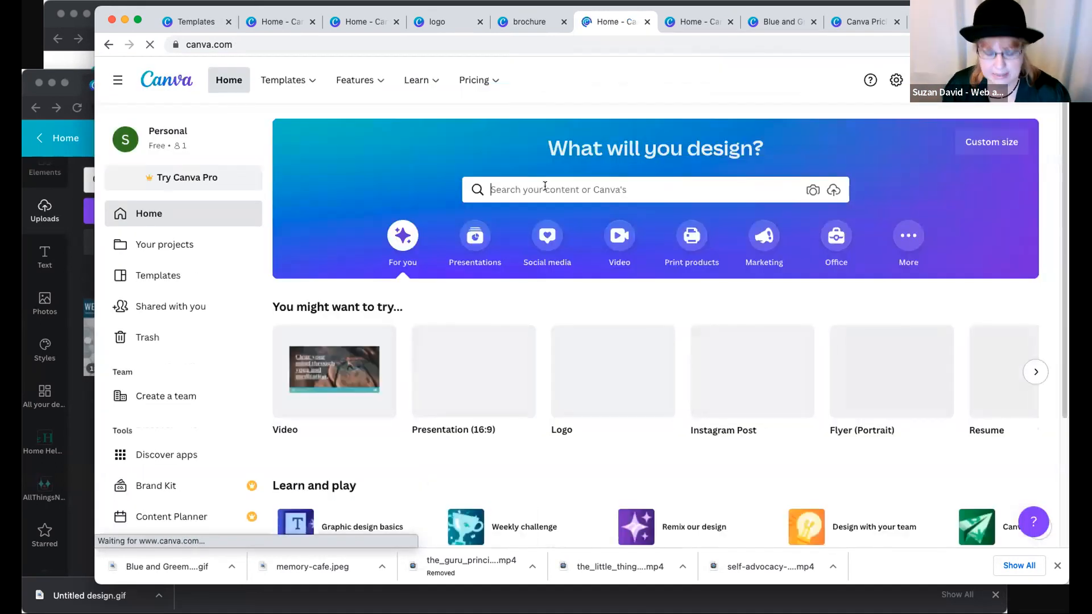
{"action": "left_click", "coordinate": [544, 189]}
{"action": "type", "text": "presentation"}
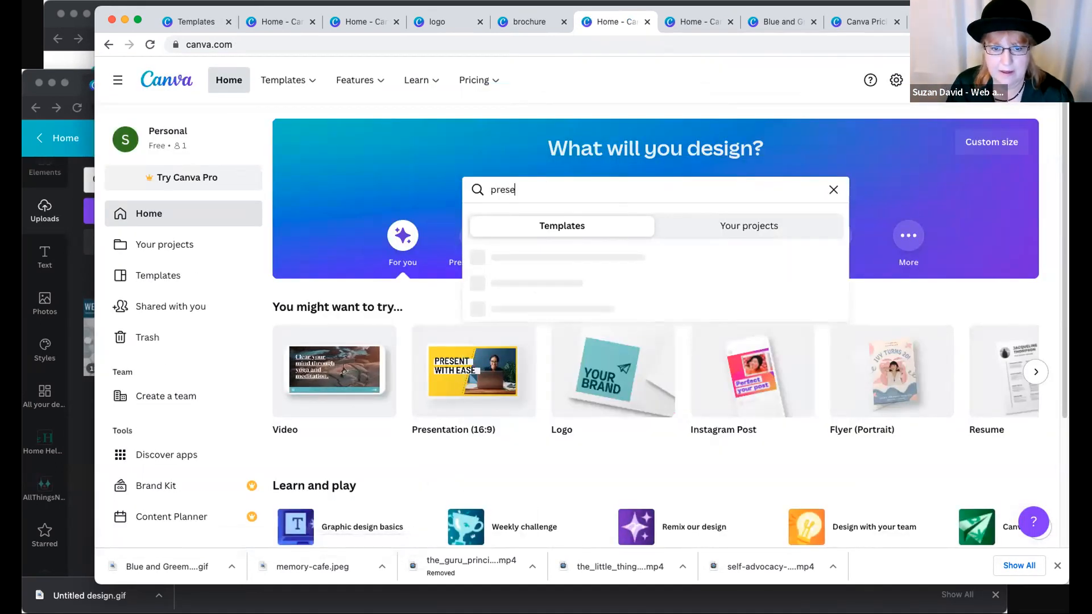
{"action": "left_click", "coordinate": [453, 371]}
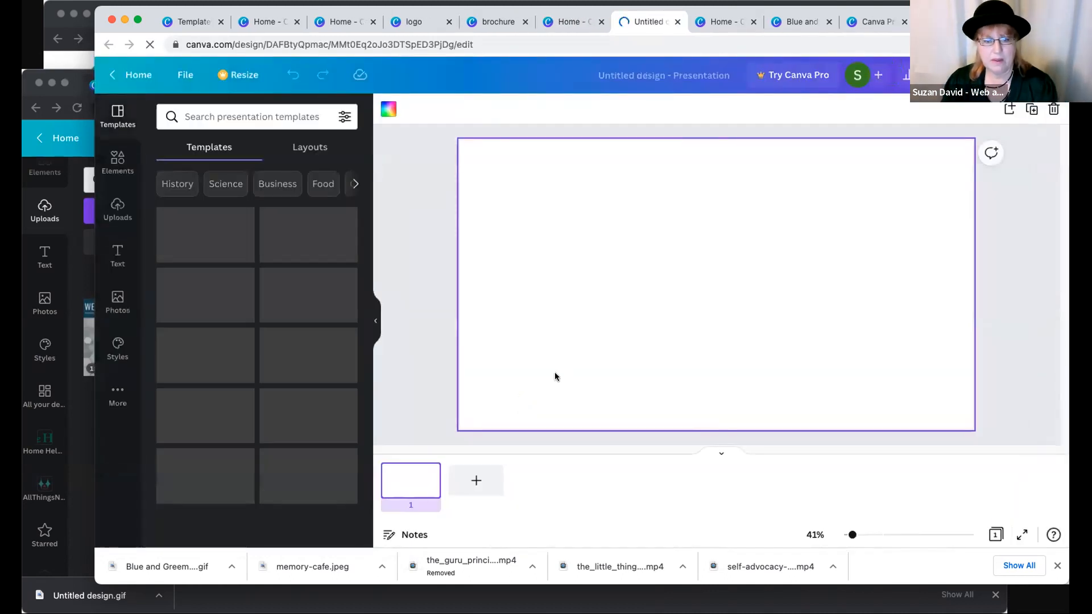
- Insert the recently used waterfall photo on the first slide and enlarge it to cover the whole slide
{"action": "left_click", "coordinate": [120, 298]}
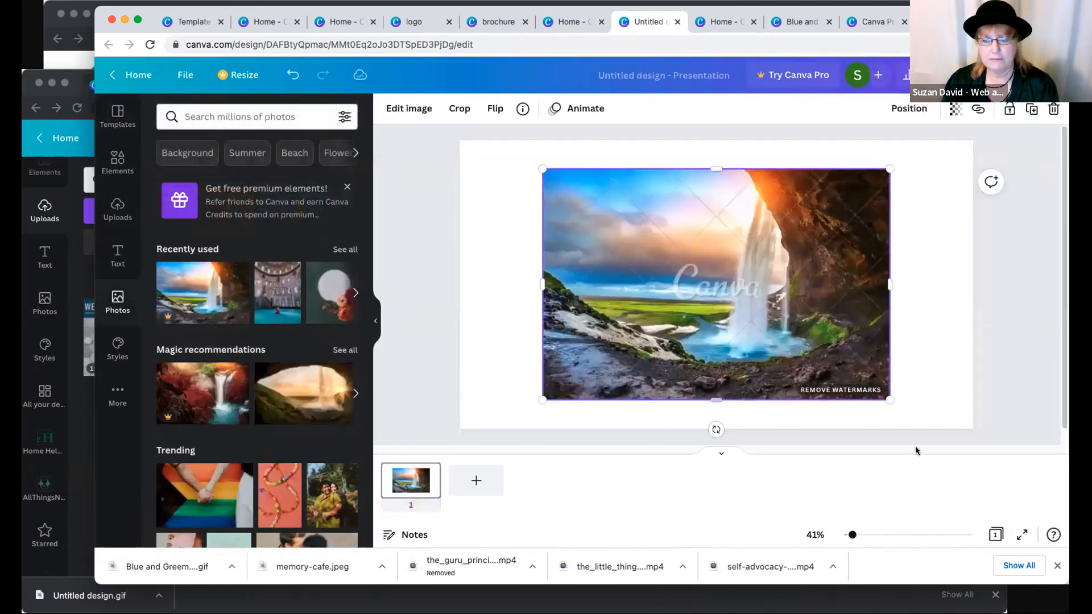
{"action": "left_click_drag", "start_coordinate": [885, 398], "coordinate": [946, 437]}
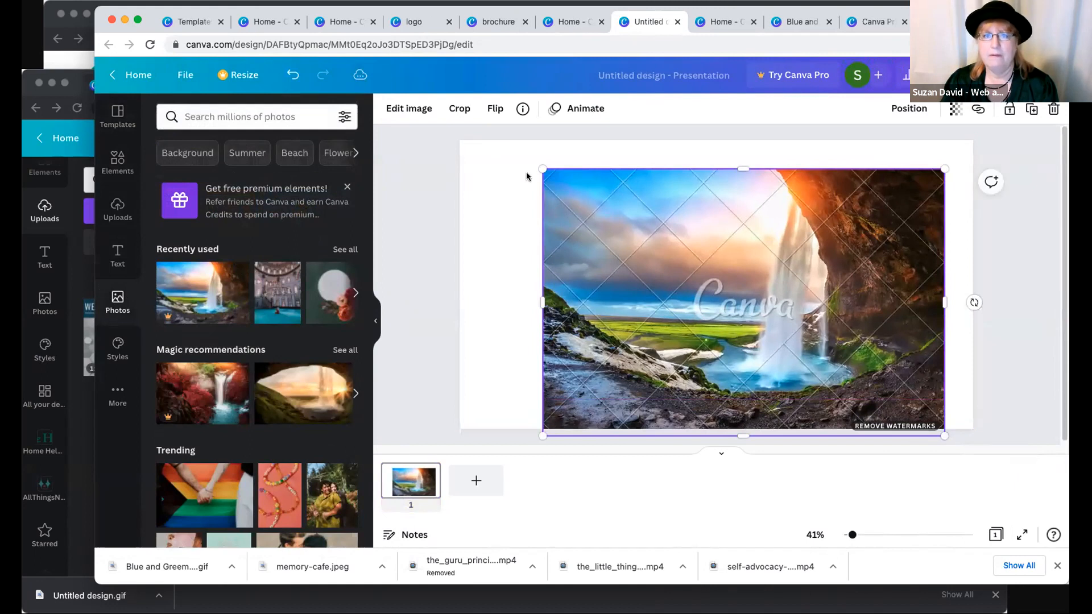
{"action": "left_click_drag", "start_coordinate": [541, 169], "coordinate": [410, 129]}
{"action": "left_click_drag", "start_coordinate": [944, 436], "coordinate": [978, 458]}
{"action": "left_click", "coordinate": [997, 412]}
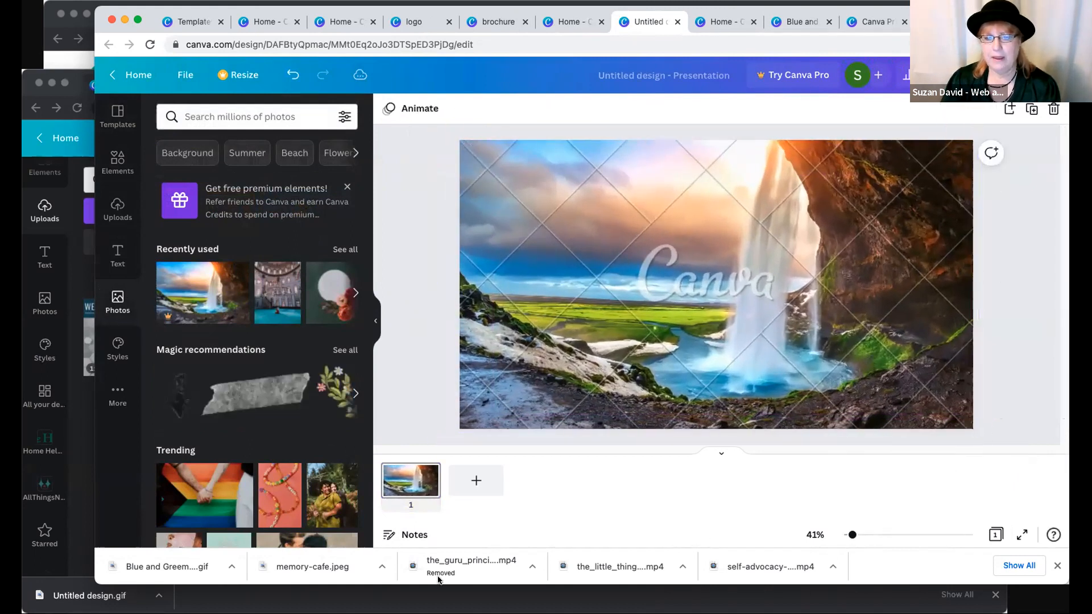
- Add a second slide and insert the recommended grey torn tape image on it
{"action": "left_click", "coordinate": [476, 481]}
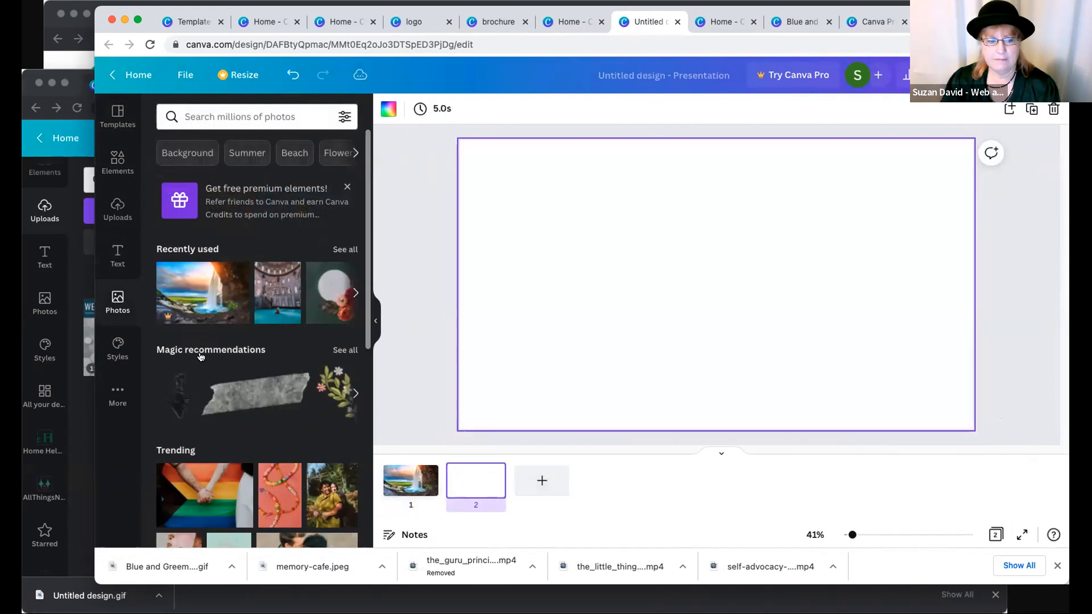
{"action": "left_click", "coordinate": [228, 388]}
{"action": "left_click", "coordinate": [492, 472]}
- Add a third slide and insert the trending photo of colourful bead necklaces on it
{"action": "left_click", "coordinate": [543, 481]}
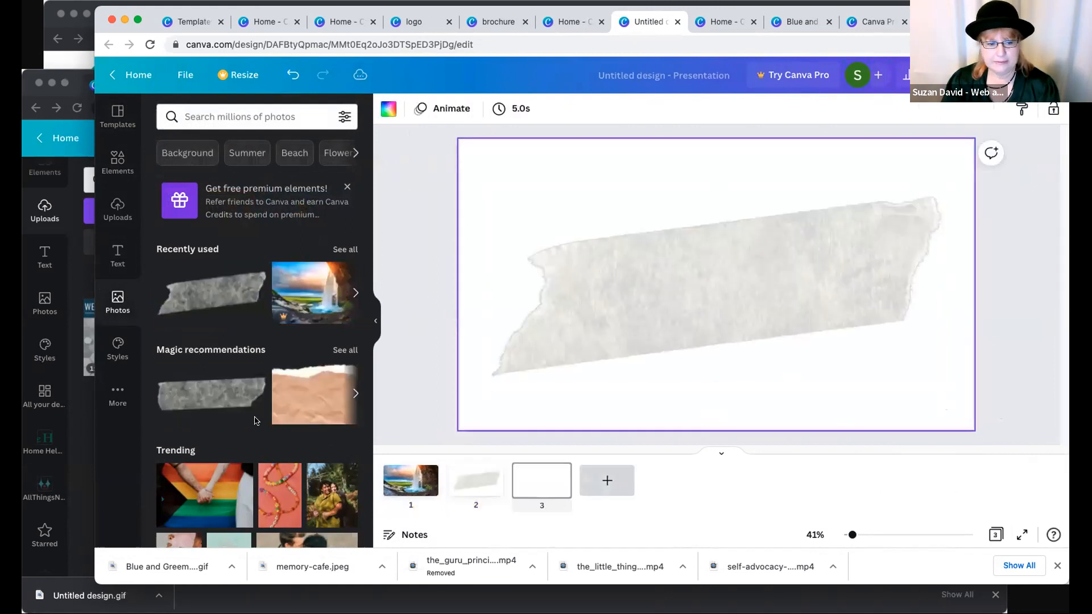
{"action": "left_click", "coordinate": [280, 495]}
{"action": "left_click", "coordinate": [695, 418]}
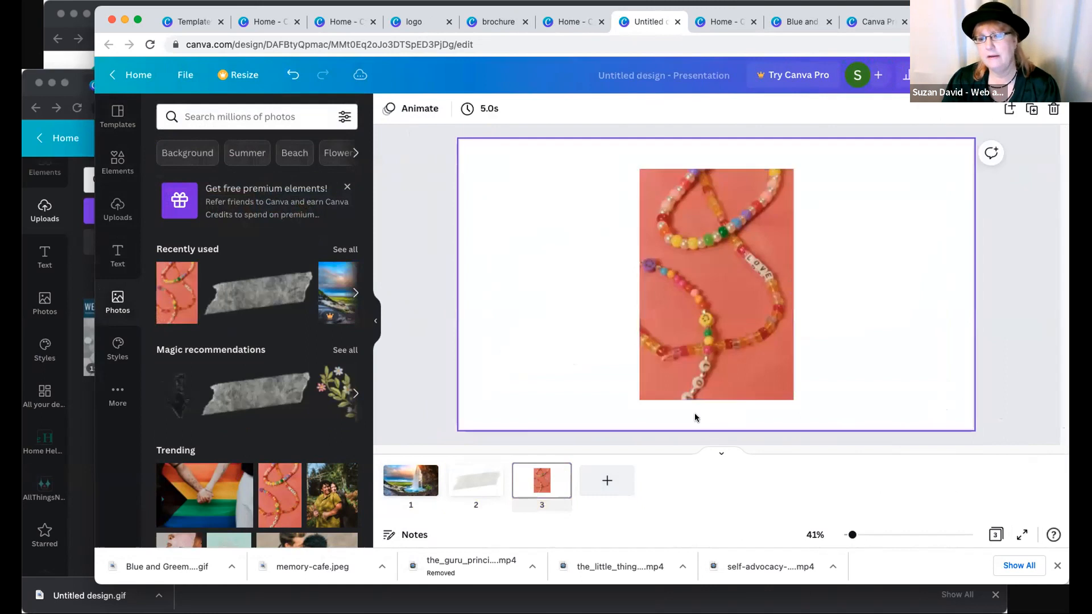
{"action": "left_click", "coordinate": [444, 335]}
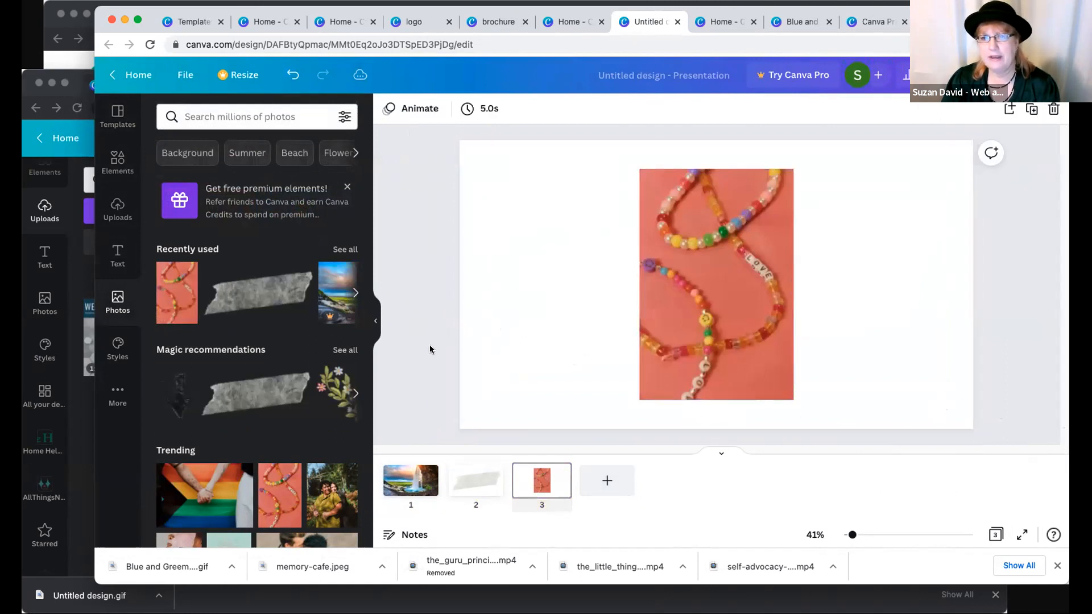
{"action": "left_click", "coordinate": [470, 347]}
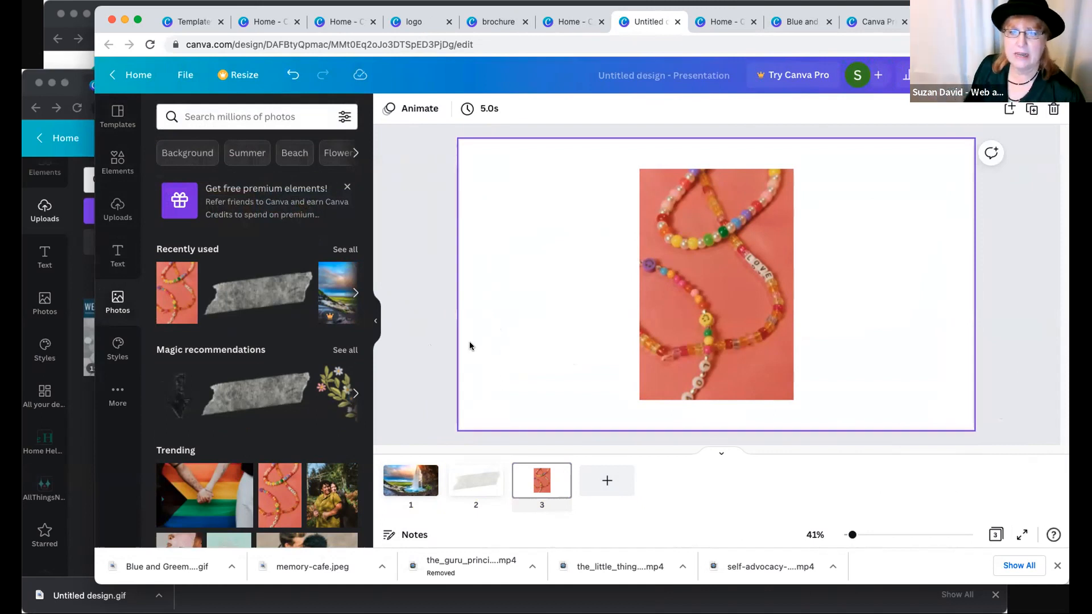
{"action": "left_click", "coordinate": [732, 350]}
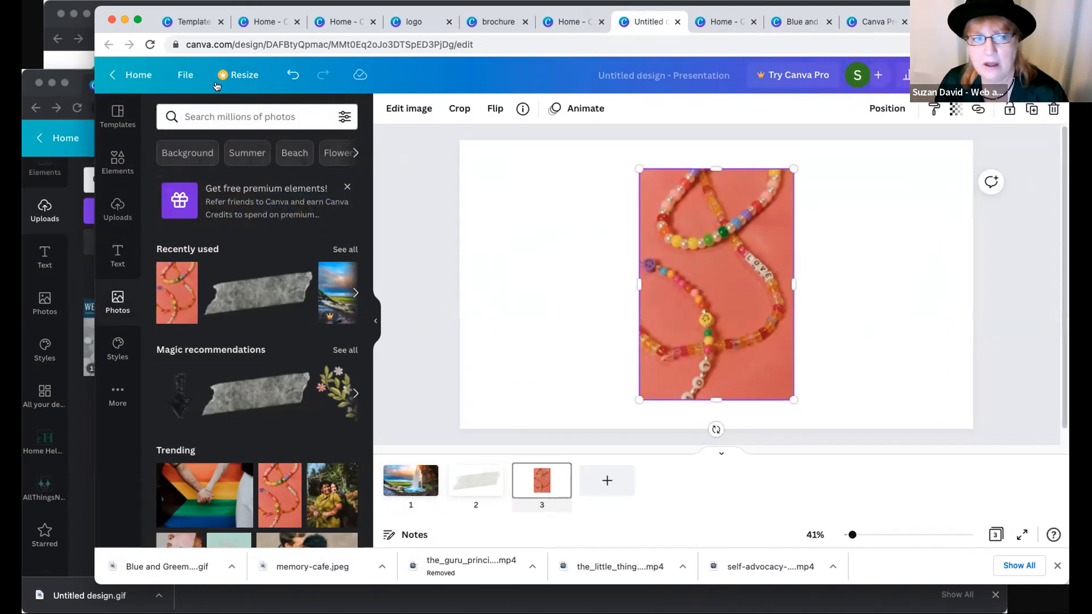
- Return to the home page and open the Facebook Covers template category
{"action": "left_click", "coordinate": [142, 75]}
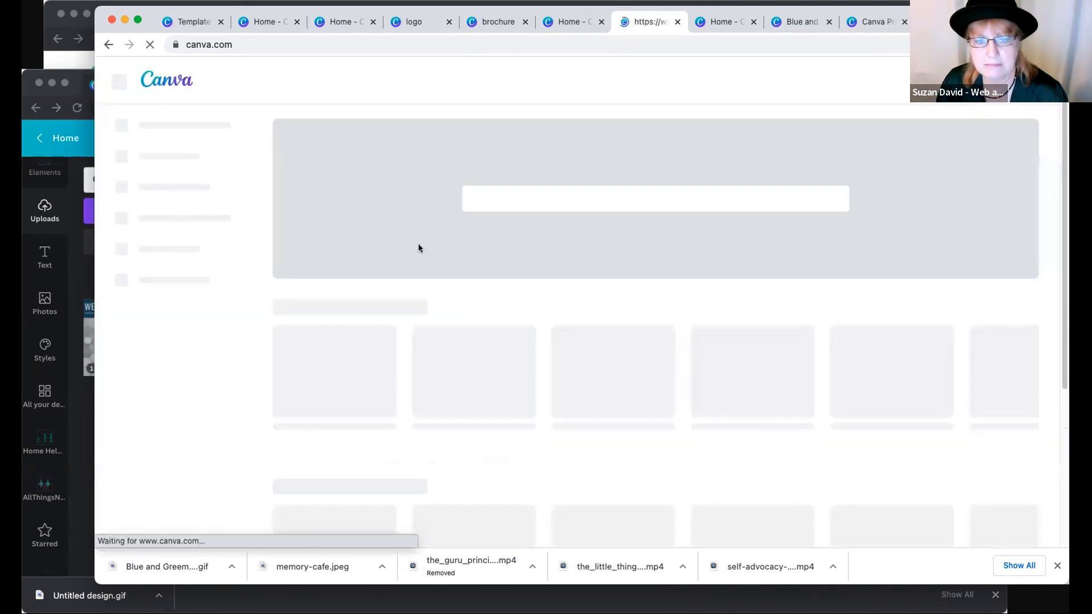
{"action": "left_click", "coordinate": [503, 191]}
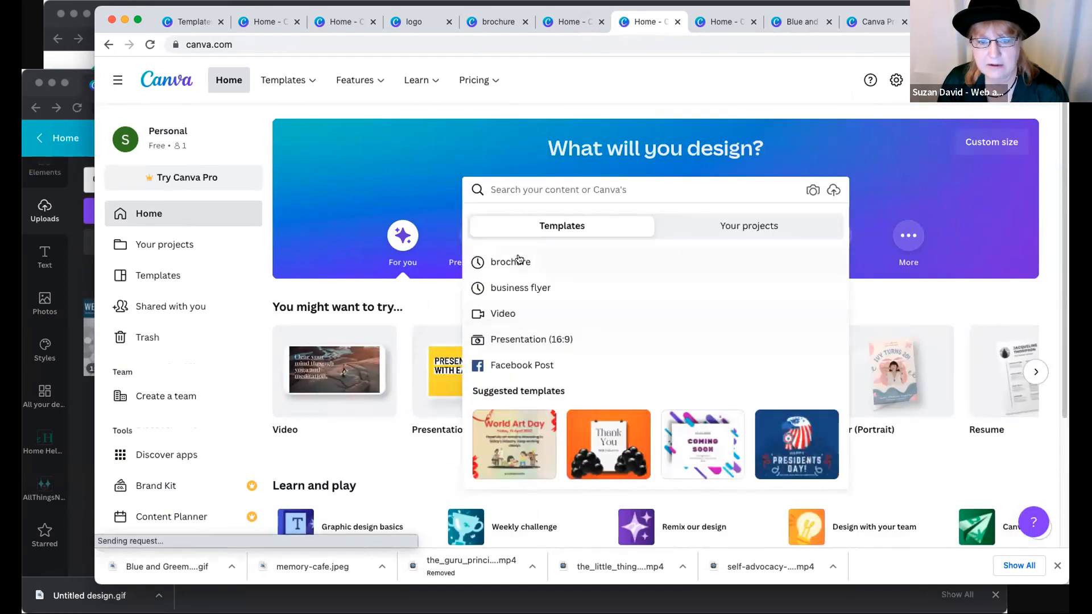
{"action": "left_click", "coordinate": [388, 187]}
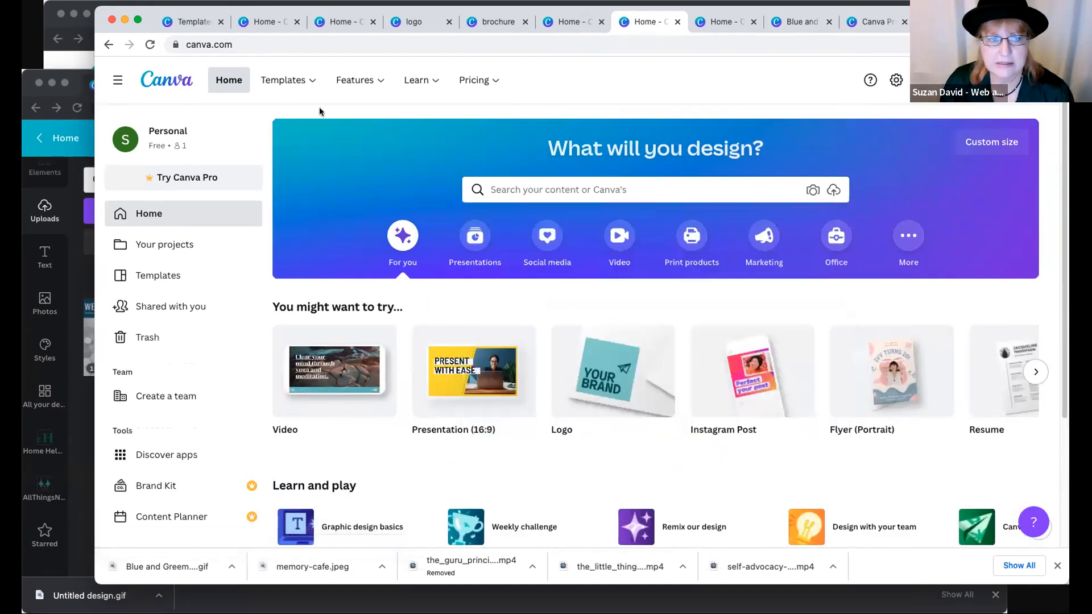
{"action": "mouse_move", "coordinate": [278, 79]}
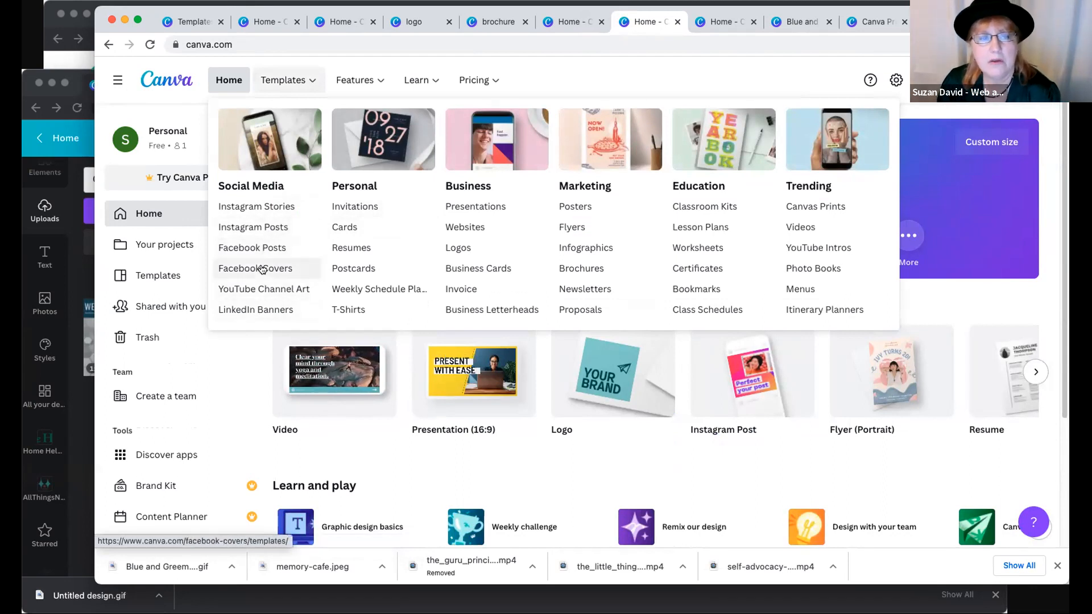
{"action": "left_click", "coordinate": [465, 290]}
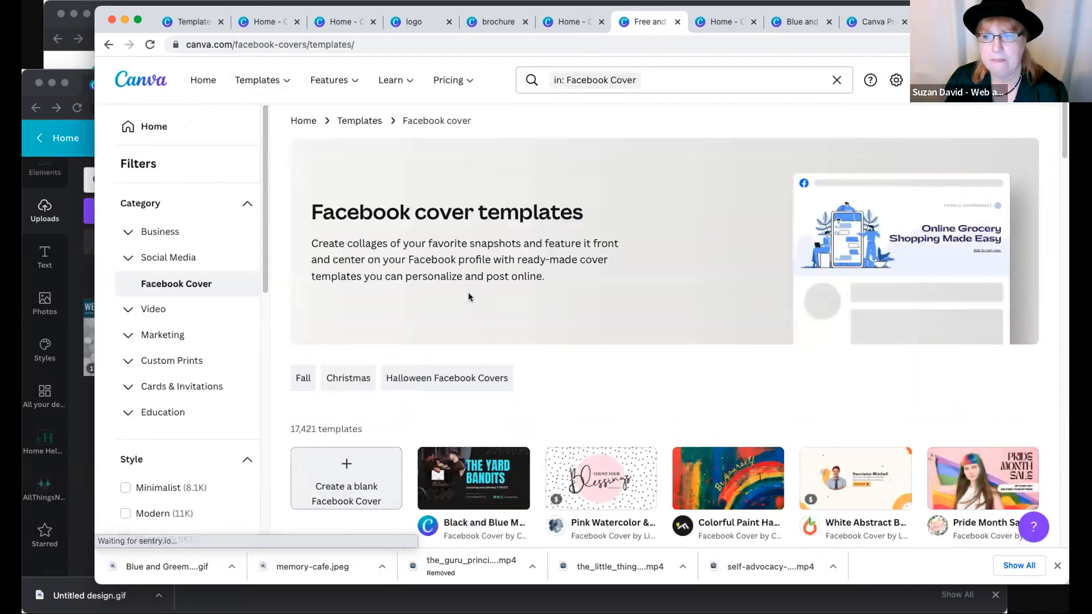
- Browse the Facebook cover templates, checking which ones are free, paid or Pro
{"action": "scroll", "coordinate": [473, 393], "scroll_direction": "down", "scroll_amount": 3}
{"action": "scroll", "coordinate": [473, 394], "scroll_direction": "up", "scroll_amount": 3}
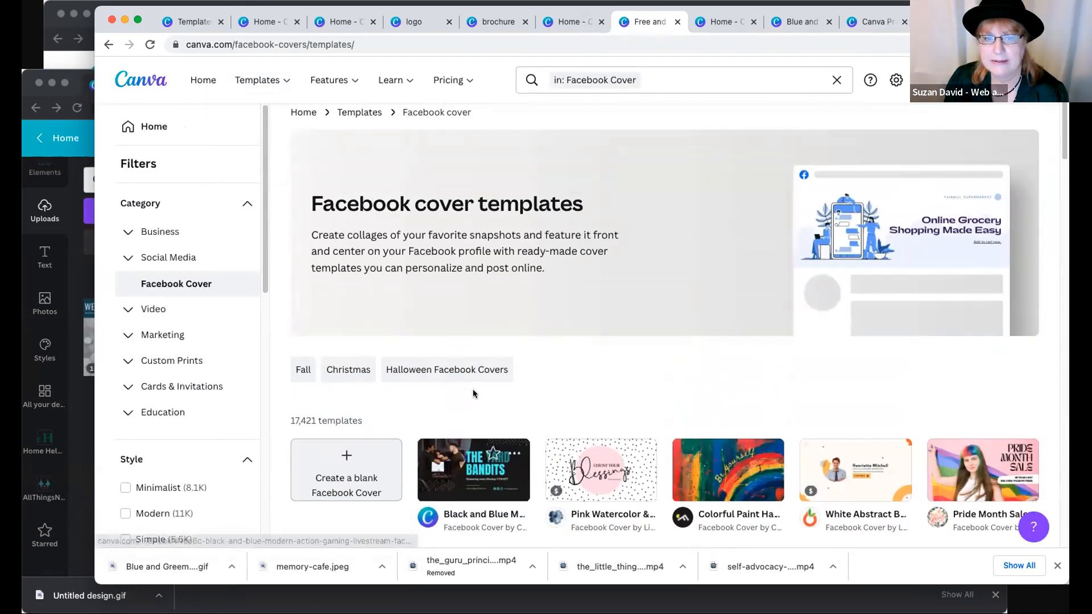
{"action": "scroll", "coordinate": [473, 397], "scroll_direction": "down", "scroll_amount": 3}
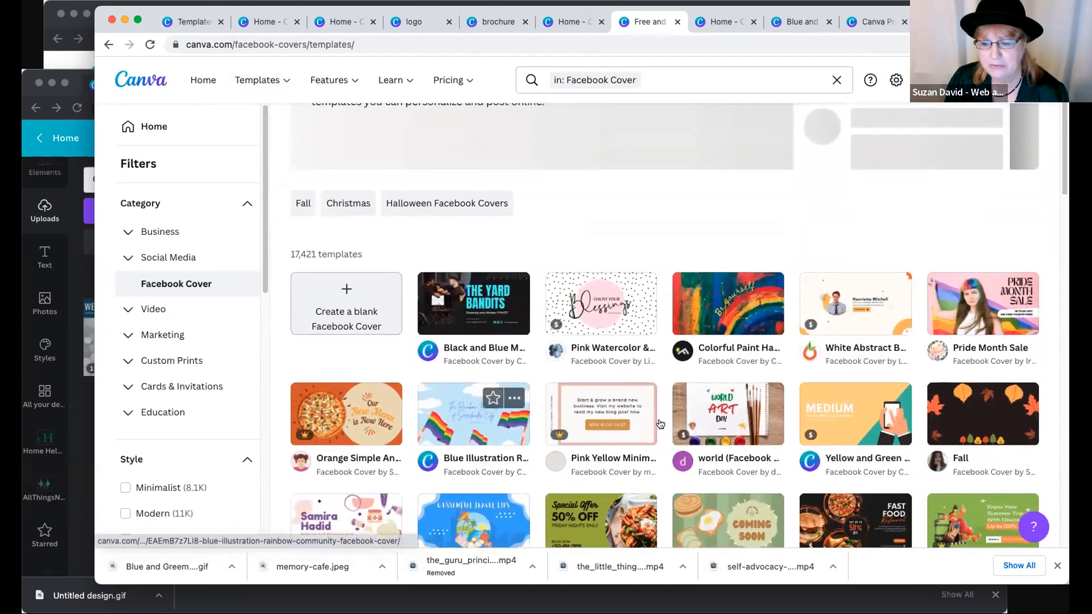
{"action": "scroll", "coordinate": [427, 380], "scroll_direction": "down", "scroll_amount": 1}
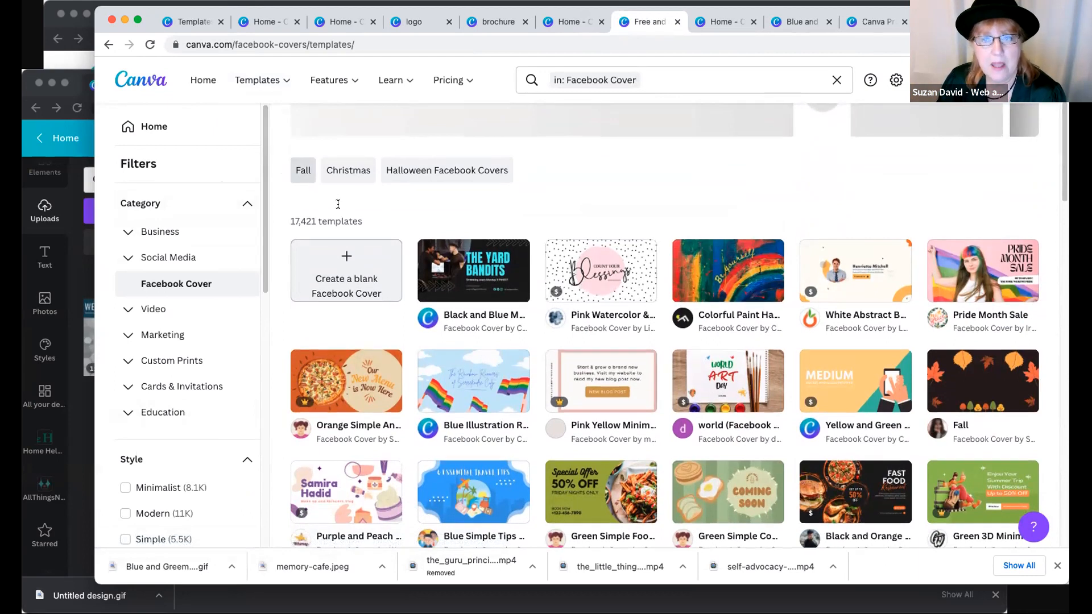
{"action": "scroll", "coordinate": [324, 193], "scroll_direction": "up", "scroll_amount": 2}
{"action": "scroll", "coordinate": [300, 191], "scroll_direction": "up", "scroll_amount": 2}
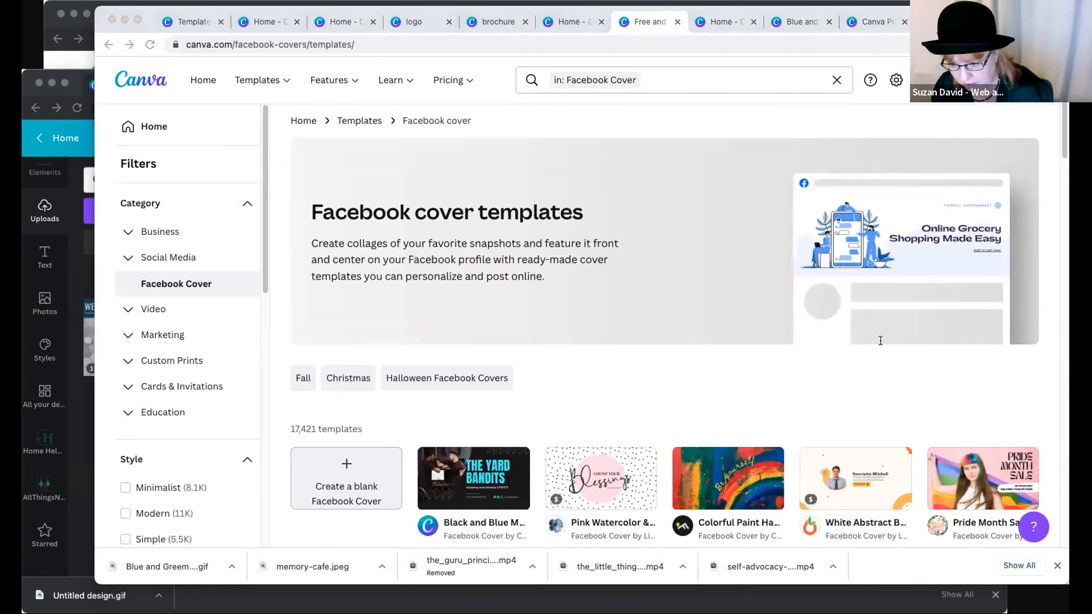
- Clear the Facebook Cover filter from the template search to show the suggested design types
{"action": "left_click", "coordinate": [534, 238]}
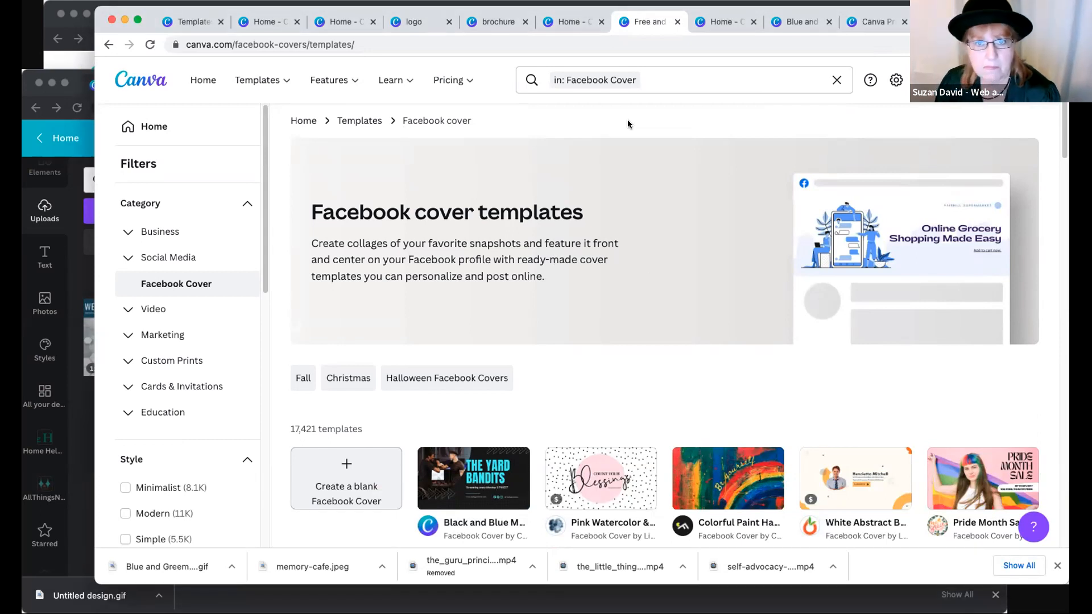
{"action": "left_click", "coordinate": [661, 84]}
{"action": "left_click", "coordinate": [1025, 174]}
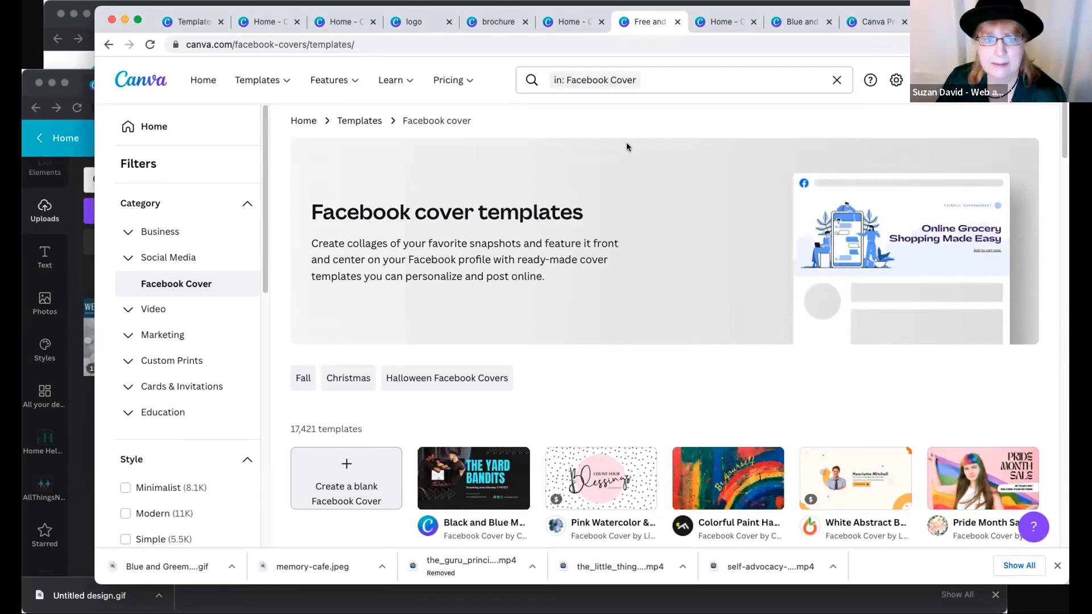
{"action": "left_click", "coordinate": [838, 78]}
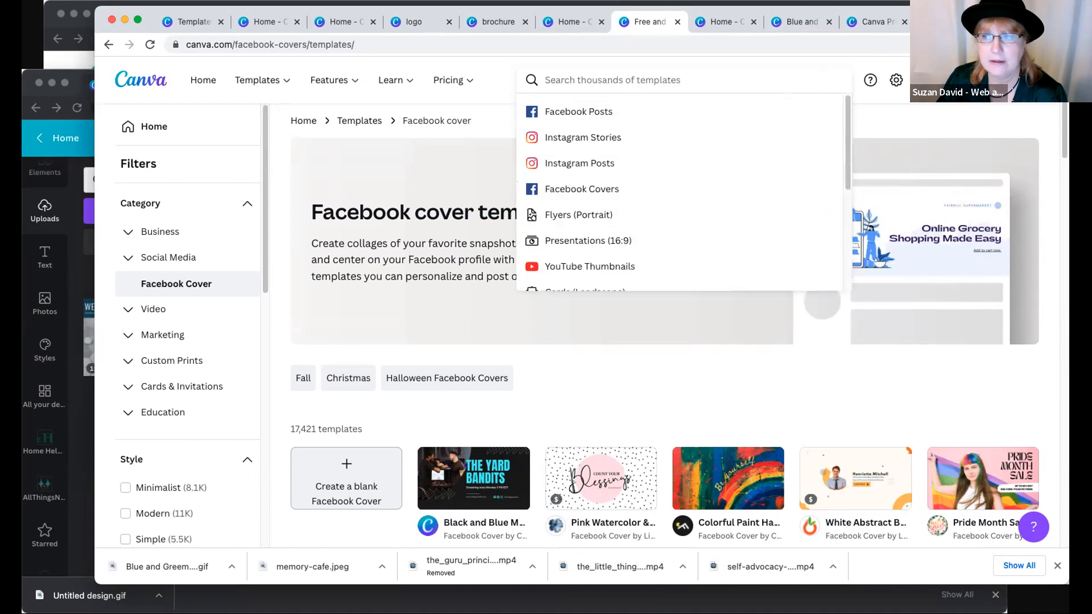
- Move the template window down slightly, switch to the Pro account's home page window and show its side menu
{"action": "left_click_drag", "start_coordinate": [160, 50], "coordinate": [165, 63]}
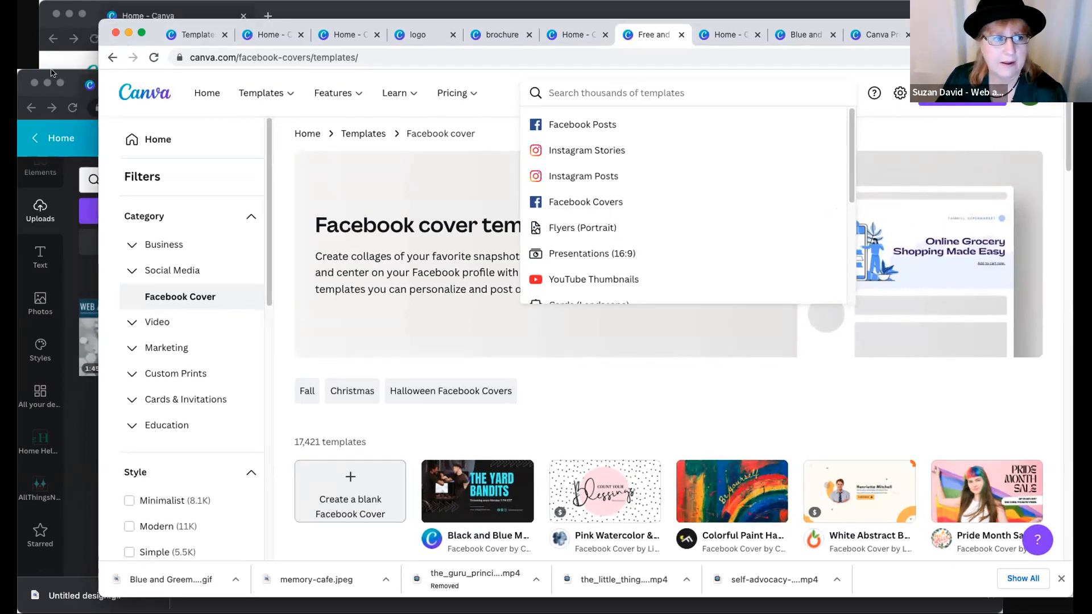
{"action": "left_click", "coordinate": [51, 75]}
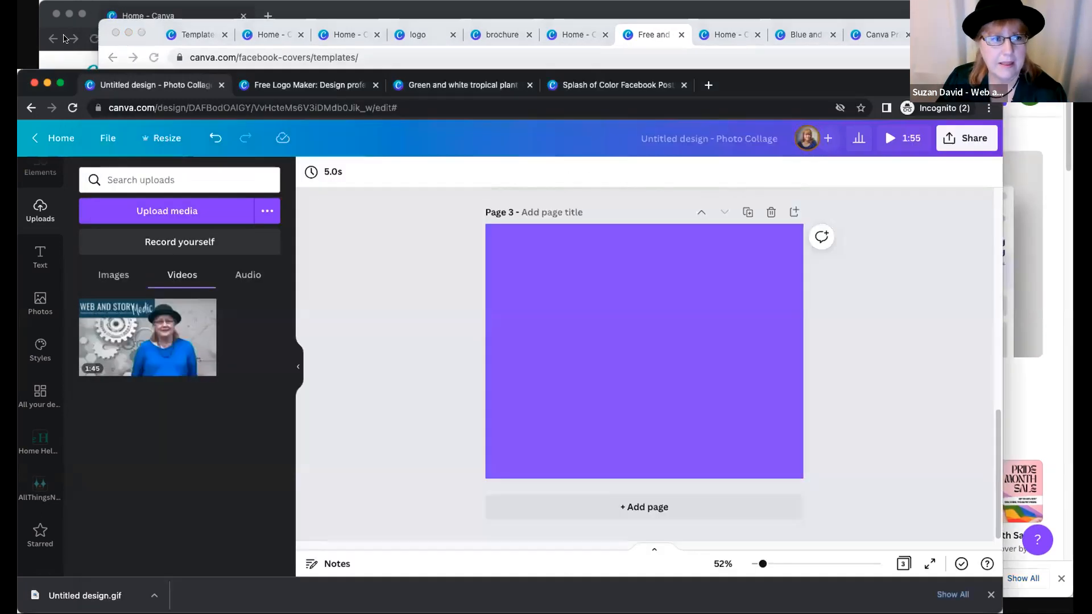
{"action": "left_click", "coordinate": [124, 11]}
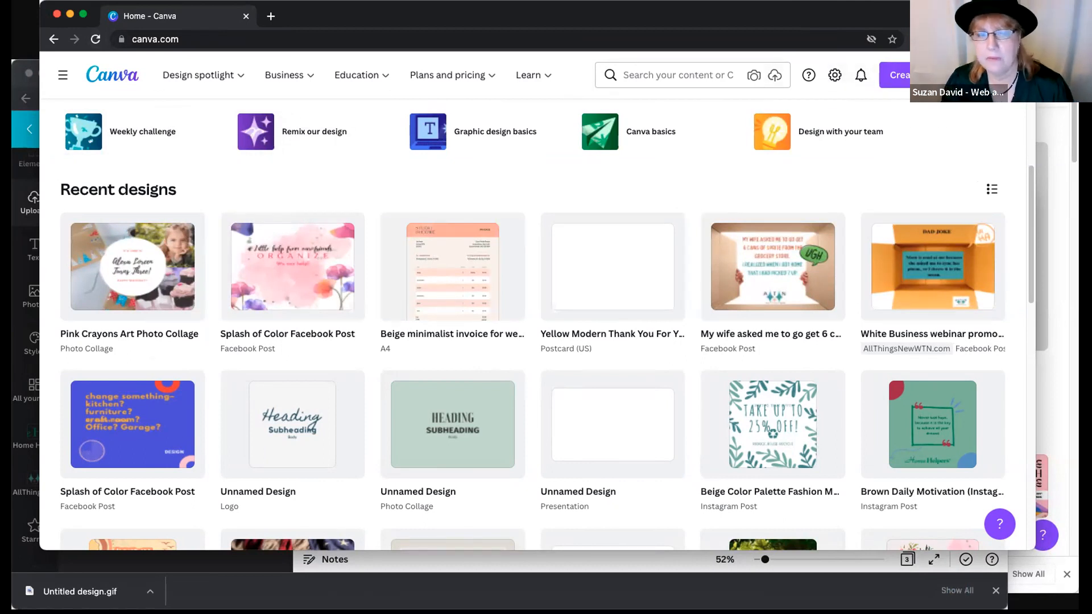
{"action": "left_click", "coordinate": [63, 75]}
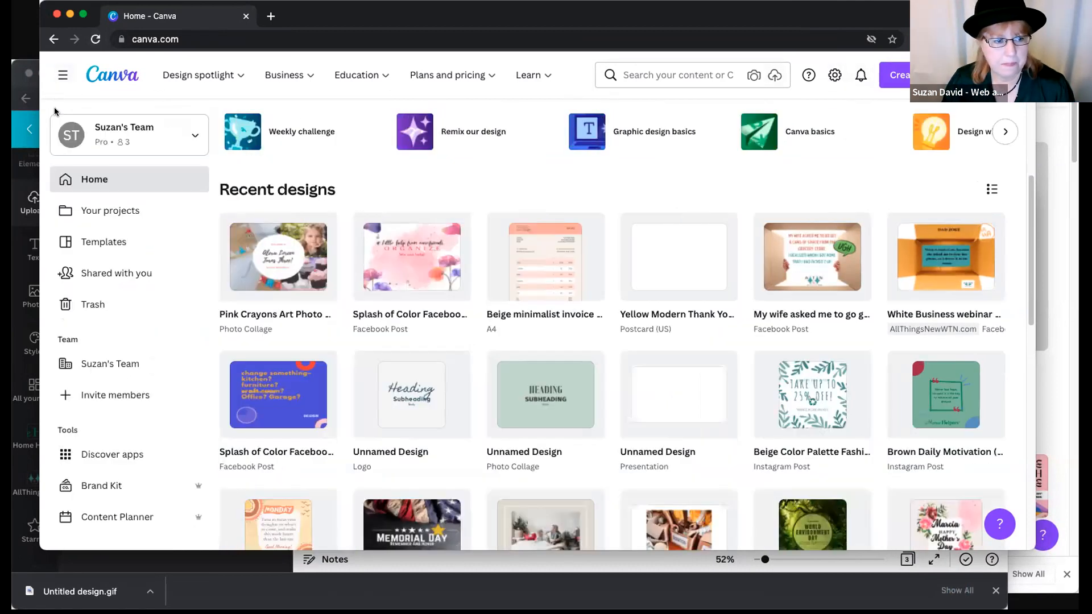
- Glance through the recent designs, then create a new Brand Kit named Brand Aid 911
{"action": "scroll", "coordinate": [134, 357], "scroll_direction": "down", "scroll_amount": 5}
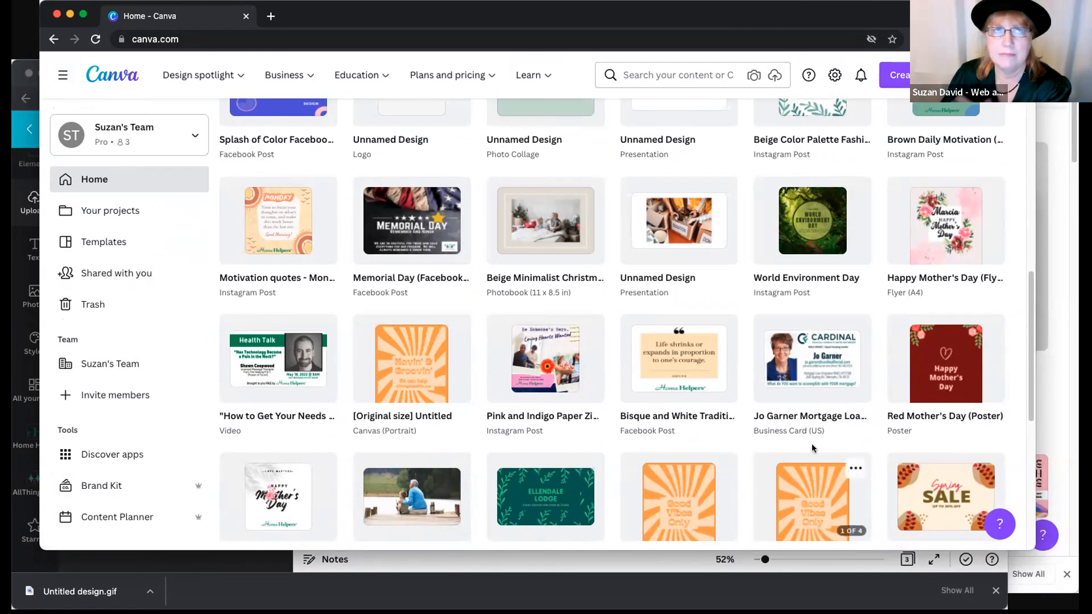
{"action": "scroll", "coordinate": [815, 449], "scroll_direction": "down", "scroll_amount": 1}
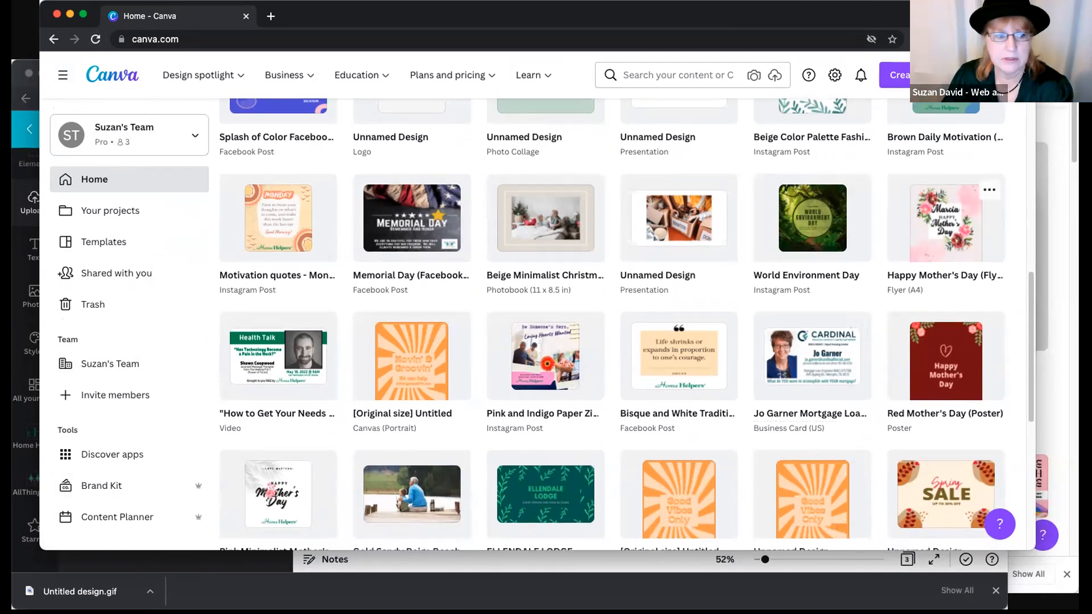
{"action": "left_click", "coordinate": [96, 486]}
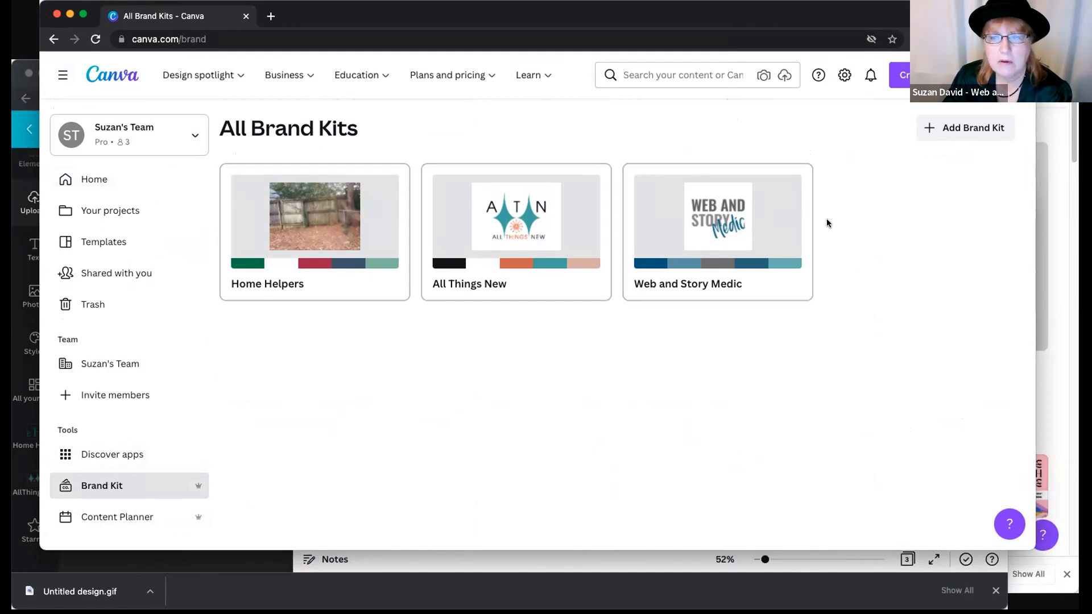
{"action": "left_click", "coordinate": [960, 120]}
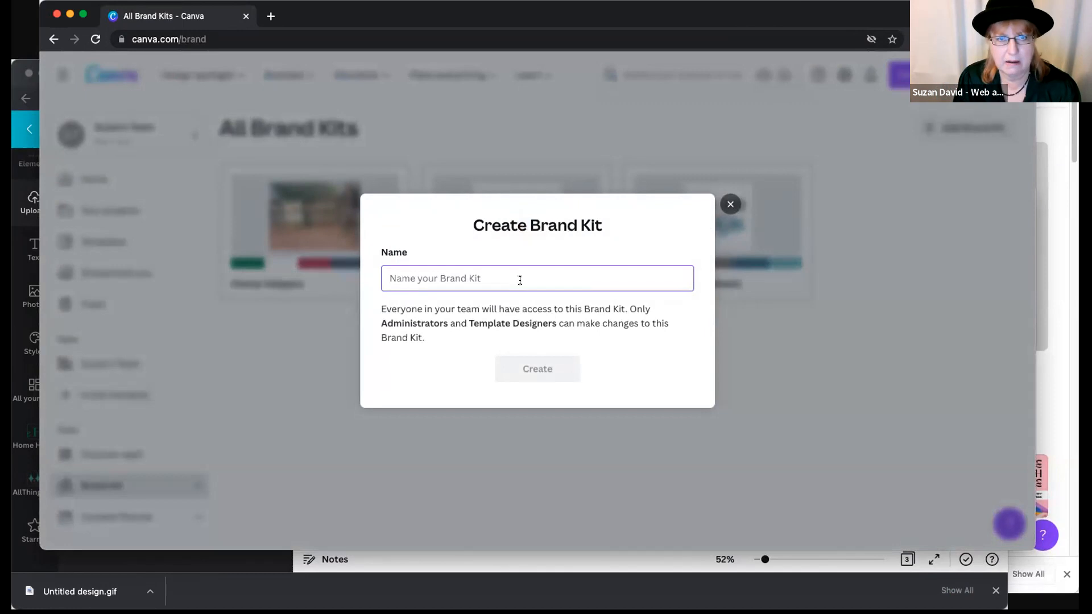
{"action": "type", "text": "Brand Aid 911"}
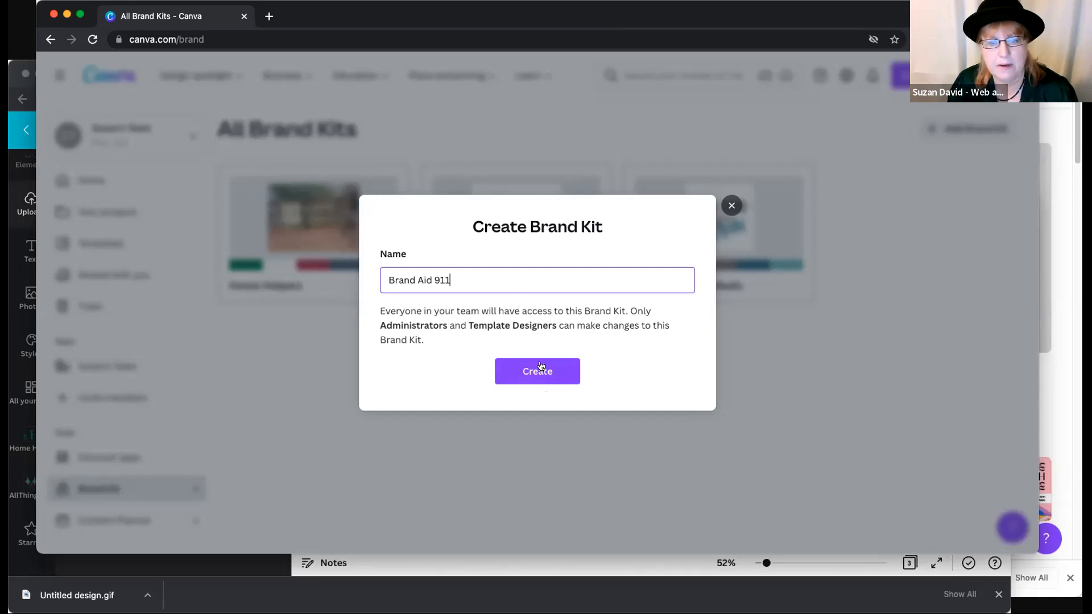
{"action": "left_click", "coordinate": [540, 370]}
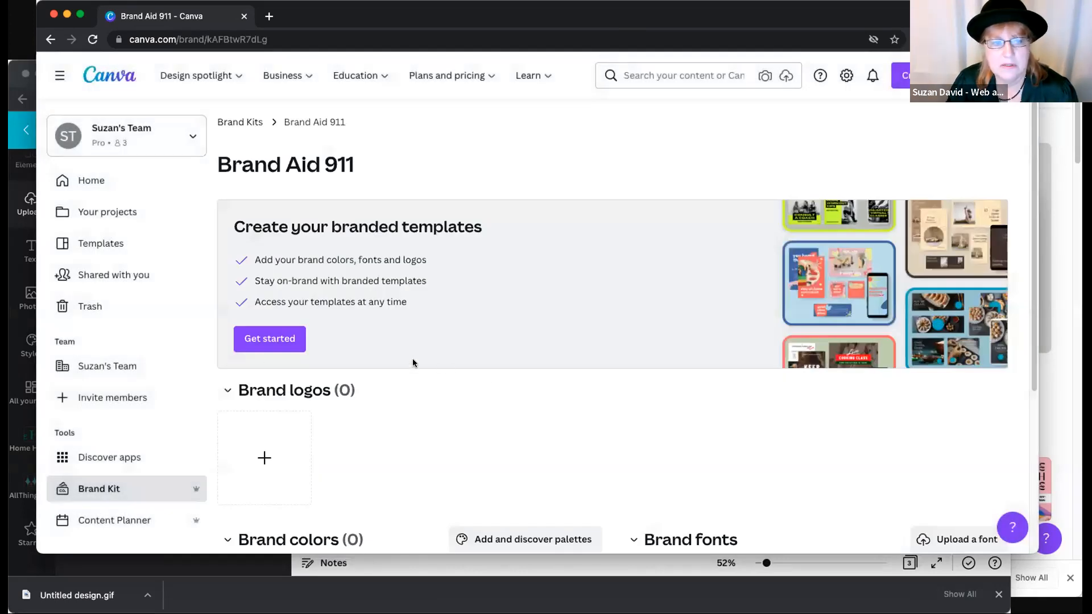
- Add the dark blue color #331D8B to the kit's color palette, including its CMYK value
{"action": "scroll", "coordinate": [387, 412], "scroll_direction": "down", "scroll_amount": 5}
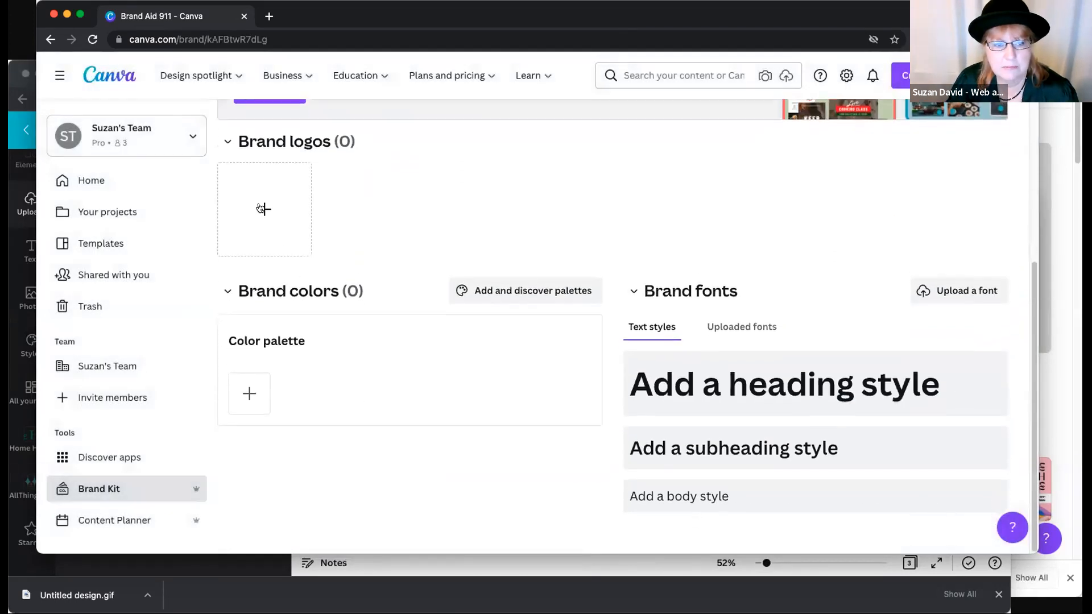
{"action": "left_click", "coordinate": [249, 391]}
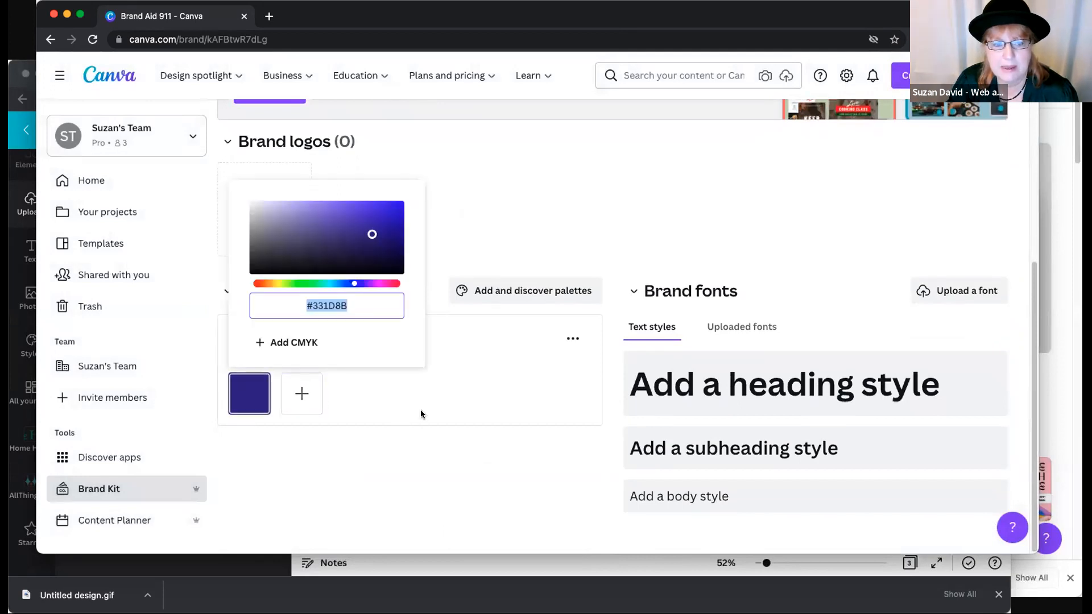
{"action": "left_click", "coordinate": [269, 344]}
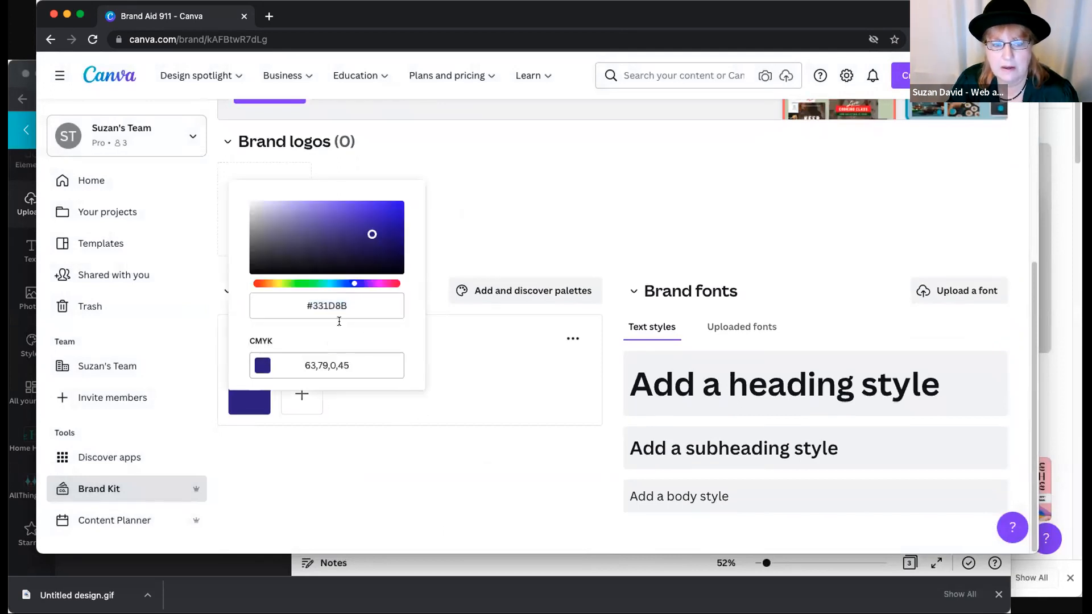
{"action": "left_click", "coordinate": [305, 365]}
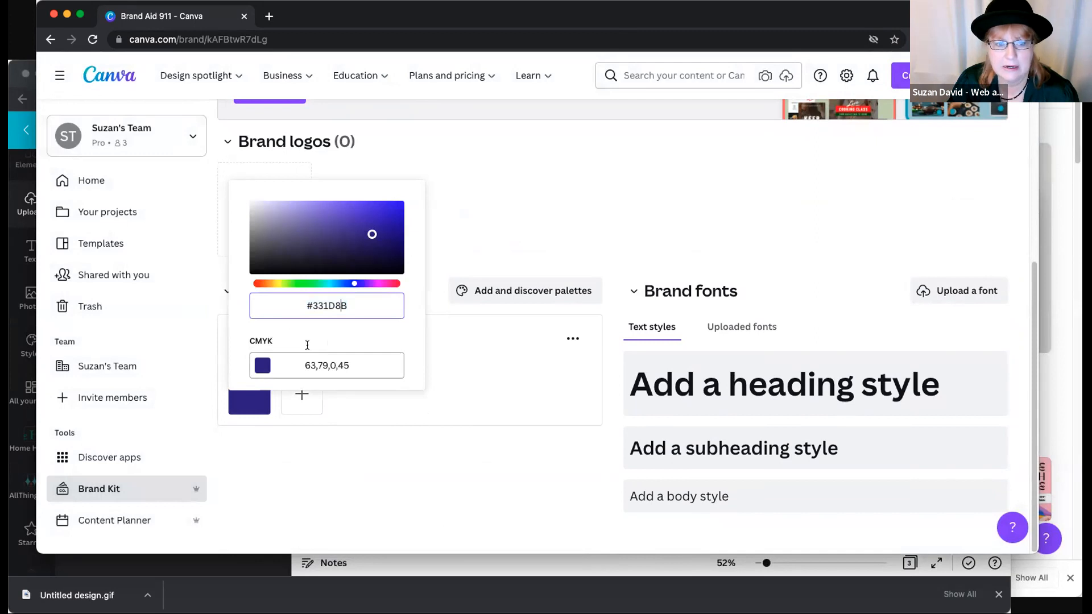
{"action": "left_click_drag", "start_coordinate": [305, 365], "coordinate": [378, 363]}
{"action": "left_click", "coordinate": [310, 305]}
{"action": "left_click_drag", "start_coordinate": [309, 305], "coordinate": [372, 306]}
{"action": "left_click", "coordinate": [457, 368]}
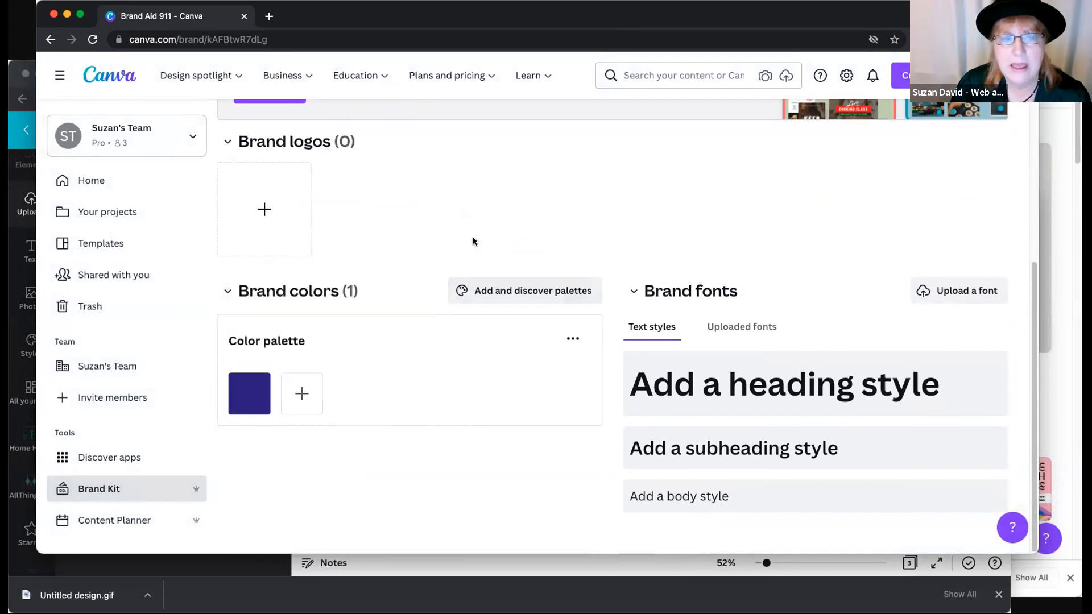
- View the Home Helpers brand kit, then return to the home page and look through the recent designs
{"action": "left_click", "coordinate": [94, 485]}
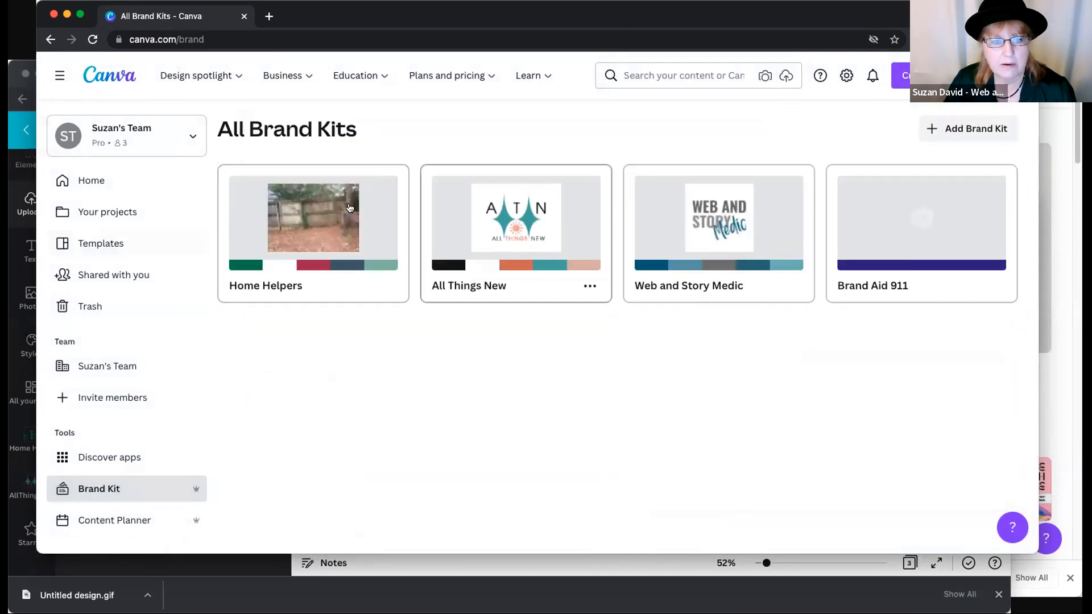
{"action": "left_click", "coordinate": [290, 222]}
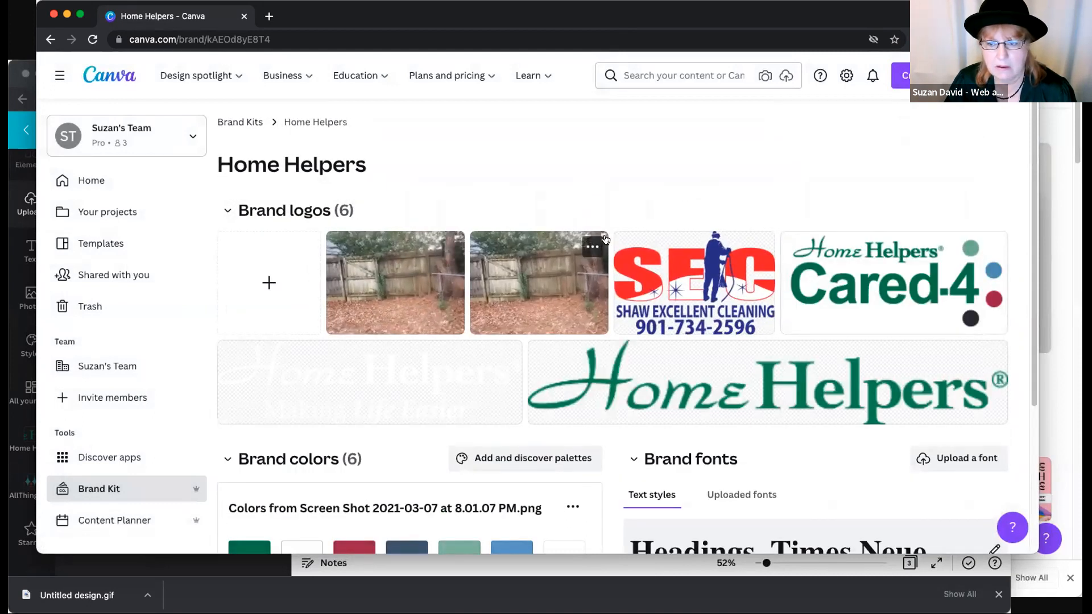
{"action": "left_click", "coordinate": [94, 180]}
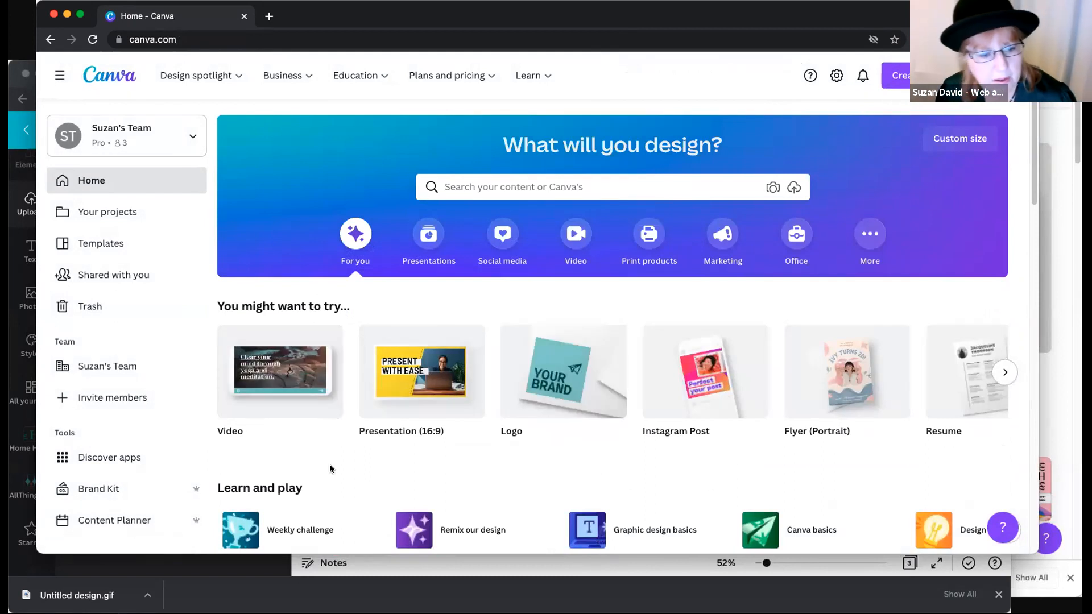
{"action": "scroll", "coordinate": [330, 464], "scroll_direction": "down", "scroll_amount": 10}
{"action": "scroll", "coordinate": [331, 457], "scroll_direction": "down", "scroll_amount": 6}
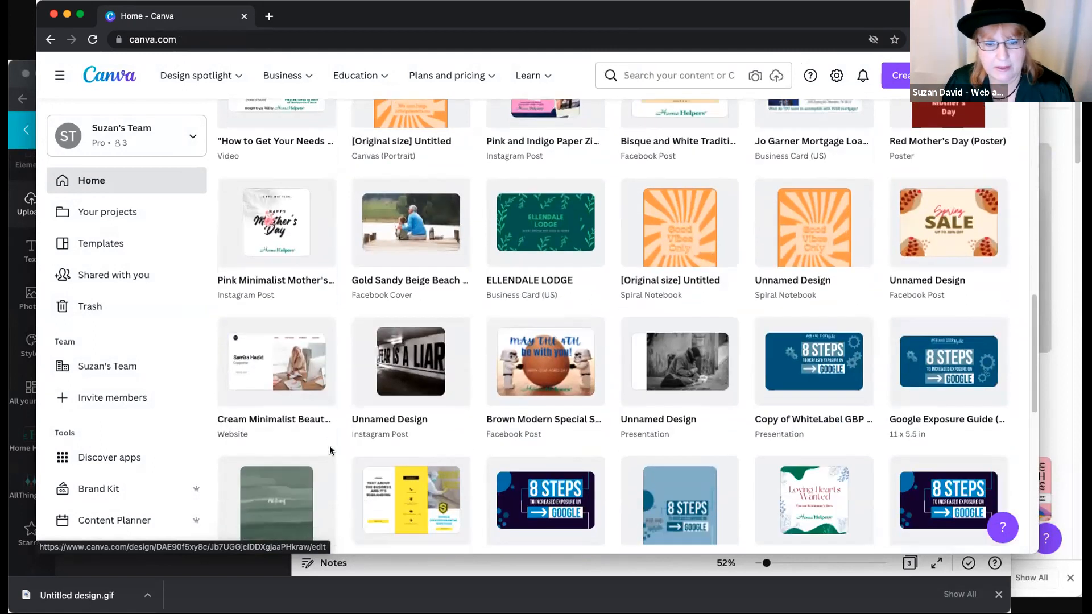
{"action": "scroll", "coordinate": [330, 450], "scroll_direction": "up", "scroll_amount": 2}
- Reopen the Brand Aid 911 kit and set its heading style font to Bobby Jones Condensed
{"action": "left_click", "coordinate": [106, 485]}
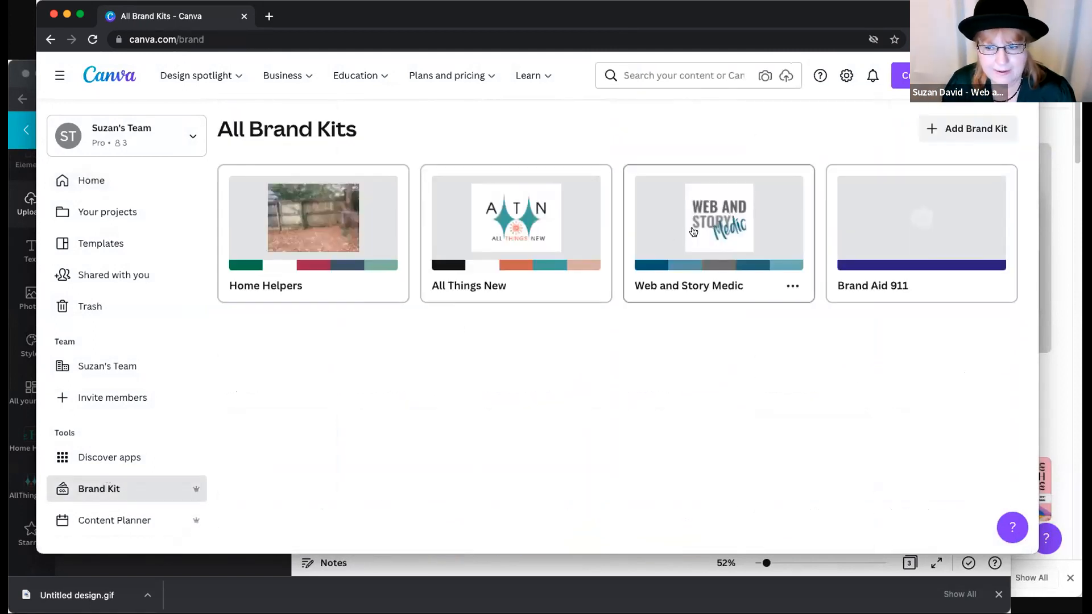
{"action": "left_click", "coordinate": [890, 222]}
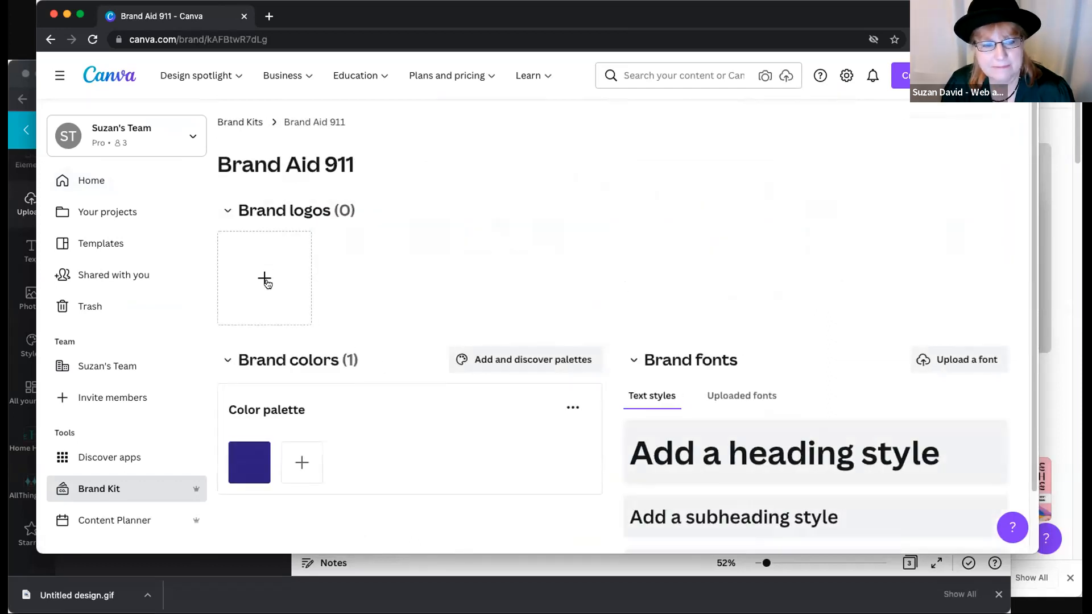
{"action": "scroll", "coordinate": [501, 327], "scroll_direction": "down", "scroll_amount": 1}
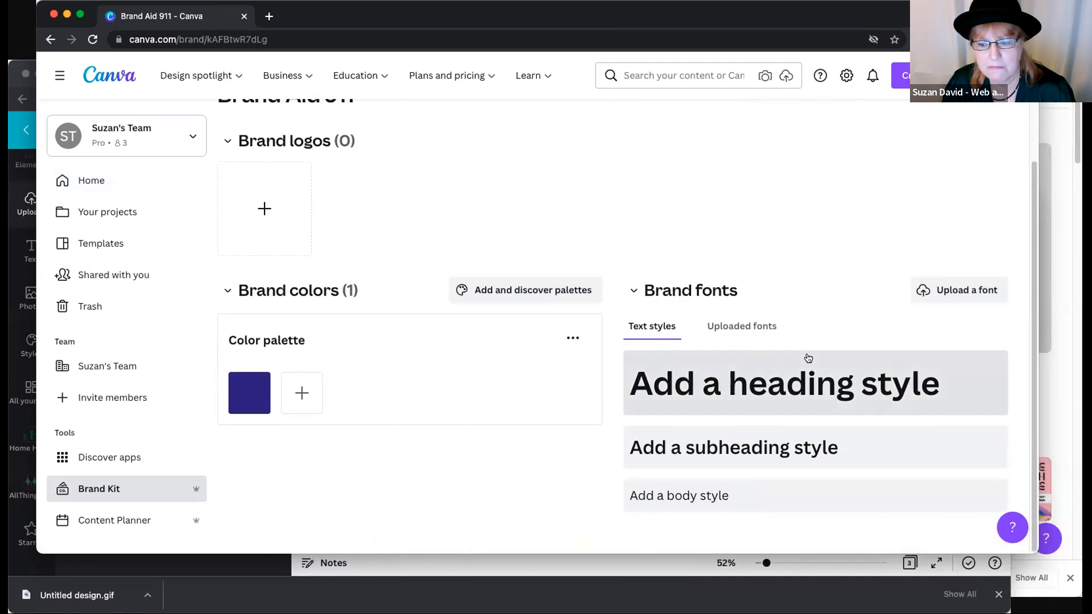
{"action": "left_click", "coordinate": [753, 389]}
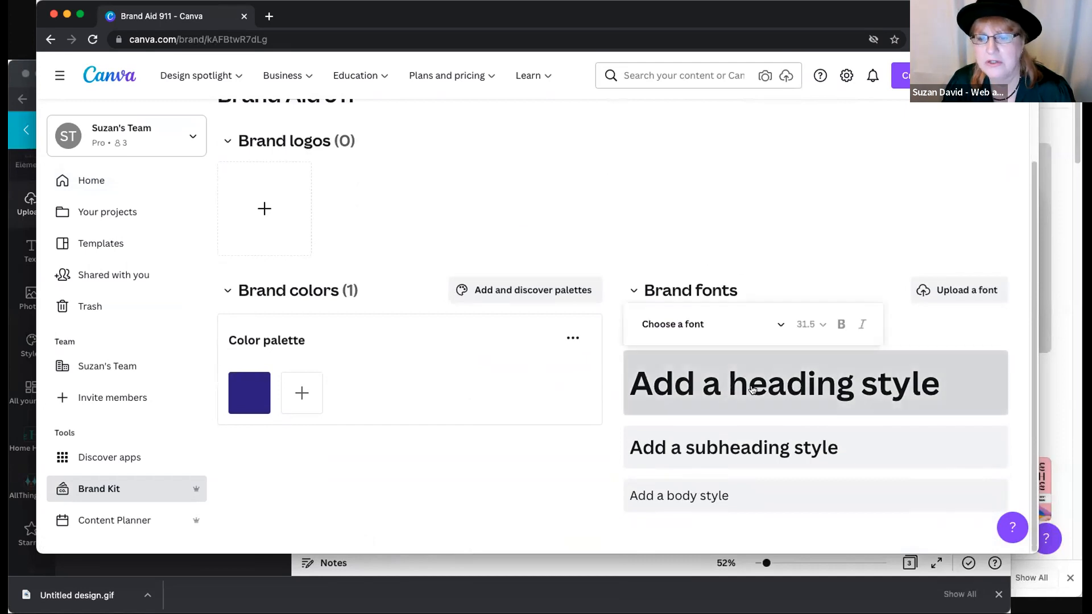
{"action": "left_click", "coordinate": [706, 326]}
{"action": "left_click", "coordinate": [660, 374]}
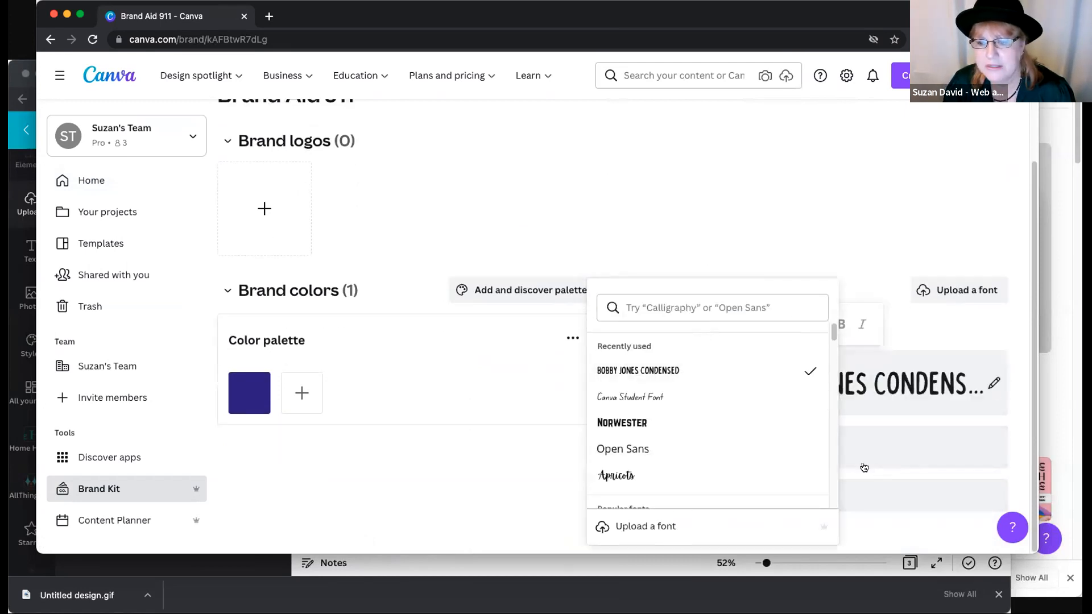
{"action": "left_click", "coordinate": [935, 237]}
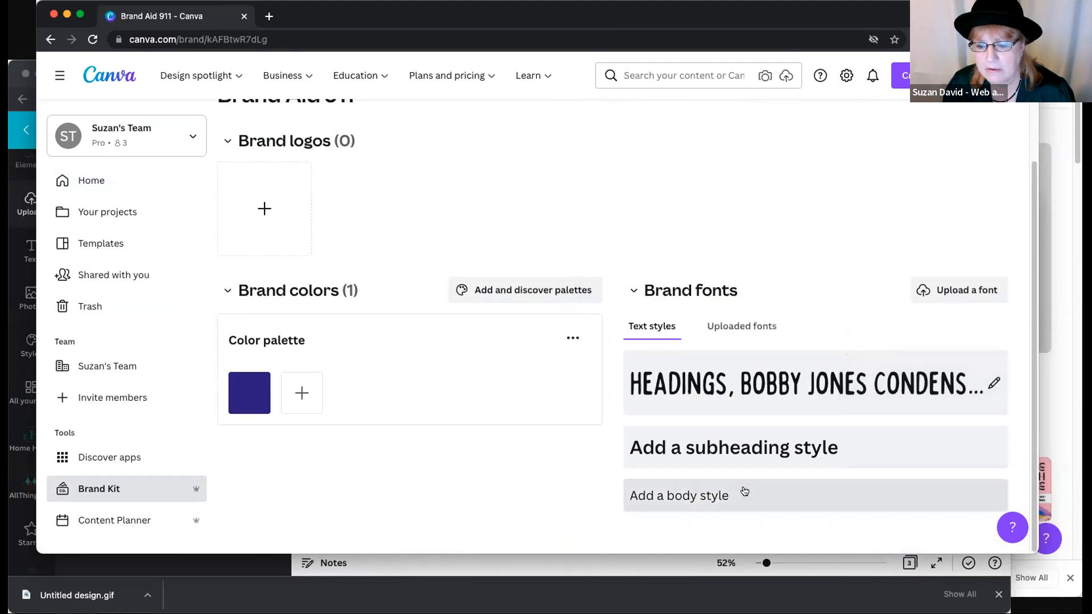
- Set the body text style of the Brand Aid 911 kit to Open Sans, size 12
{"action": "left_click", "coordinate": [727, 468]}
{"action": "left_click", "coordinate": [722, 454]}
{"action": "left_click", "coordinate": [671, 341]}
{"action": "left_click", "coordinate": [540, 453]}
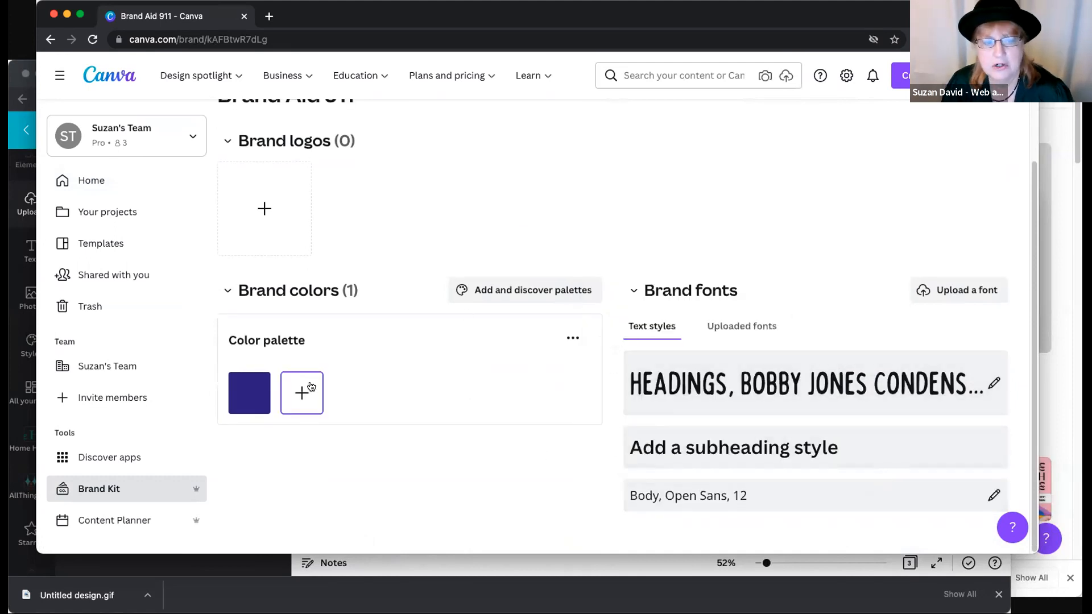
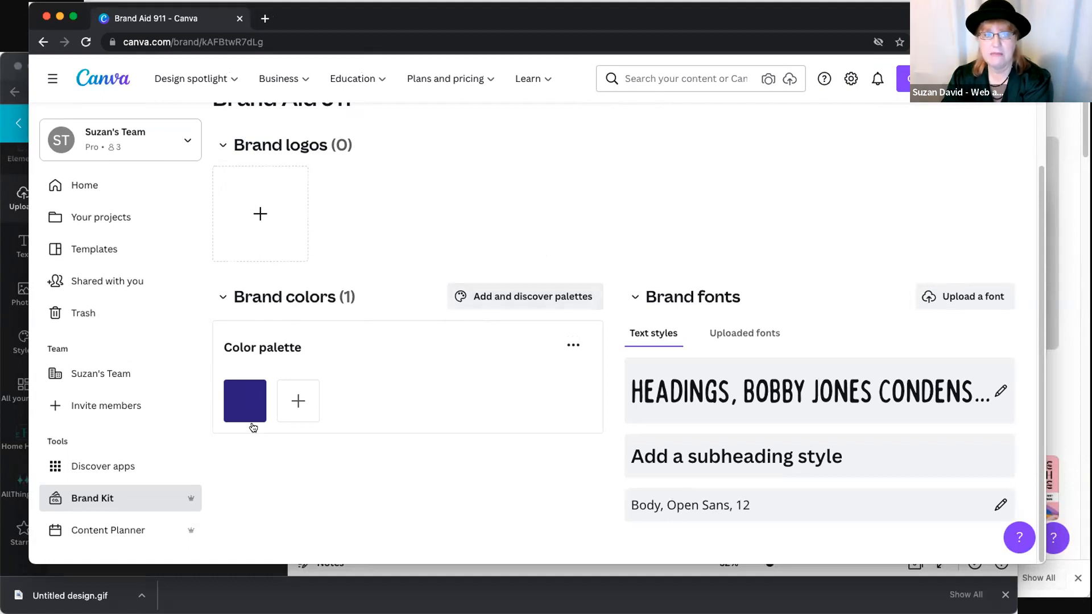
- Check the dark blue brand color's hex and CMYK codes, then view the image files available for upload and cancel
{"action": "left_click", "coordinate": [250, 404]}
{"action": "left_click_drag", "start_coordinate": [345, 288], "coordinate": [258, 285]}
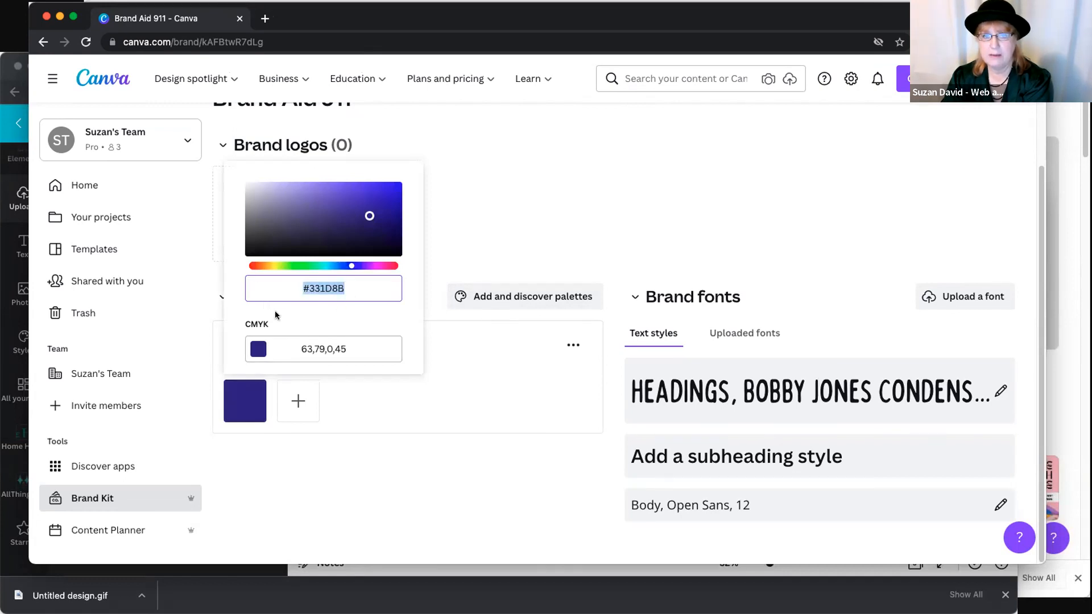
{"action": "left_click", "coordinate": [446, 381]}
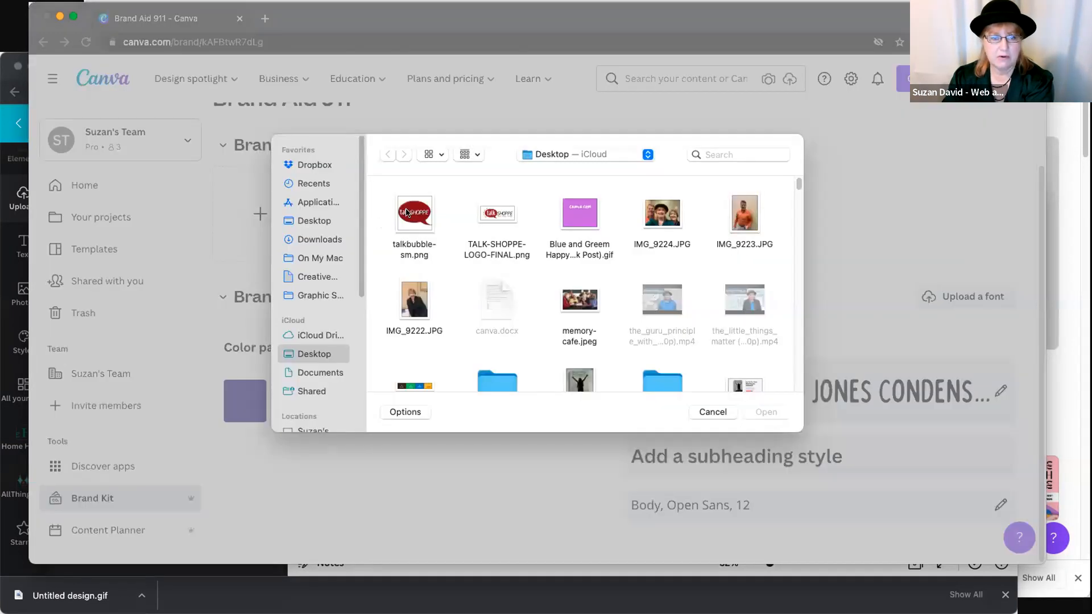
{"action": "left_click", "coordinate": [713, 412]}
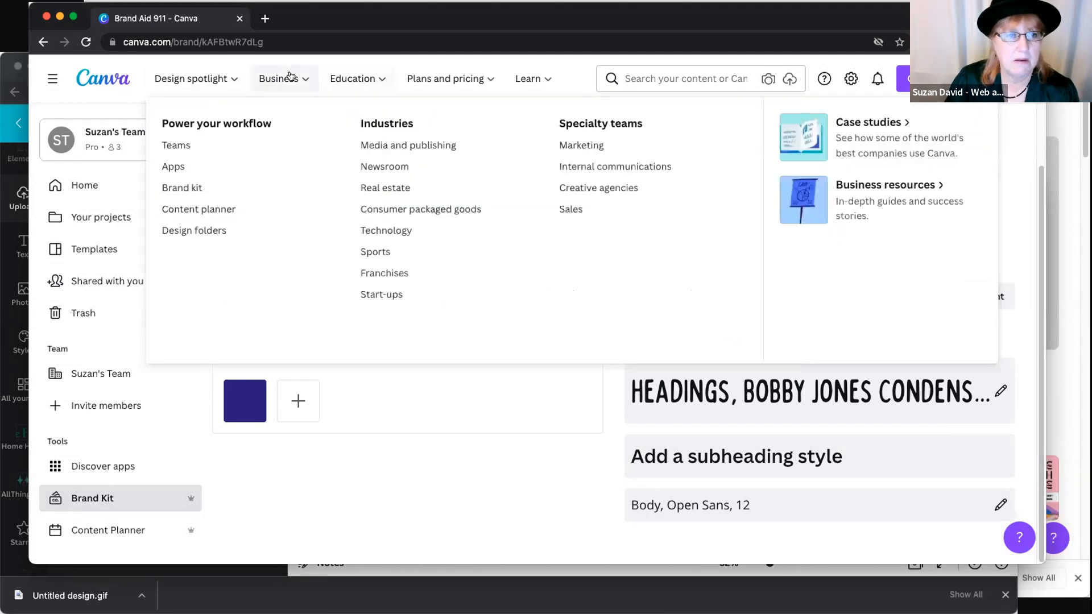
- Browse the Social Media Stories templates and open the Beige Maple Leaf Victoria Day graphic for customization
{"action": "mouse_move", "coordinate": [203, 78]}
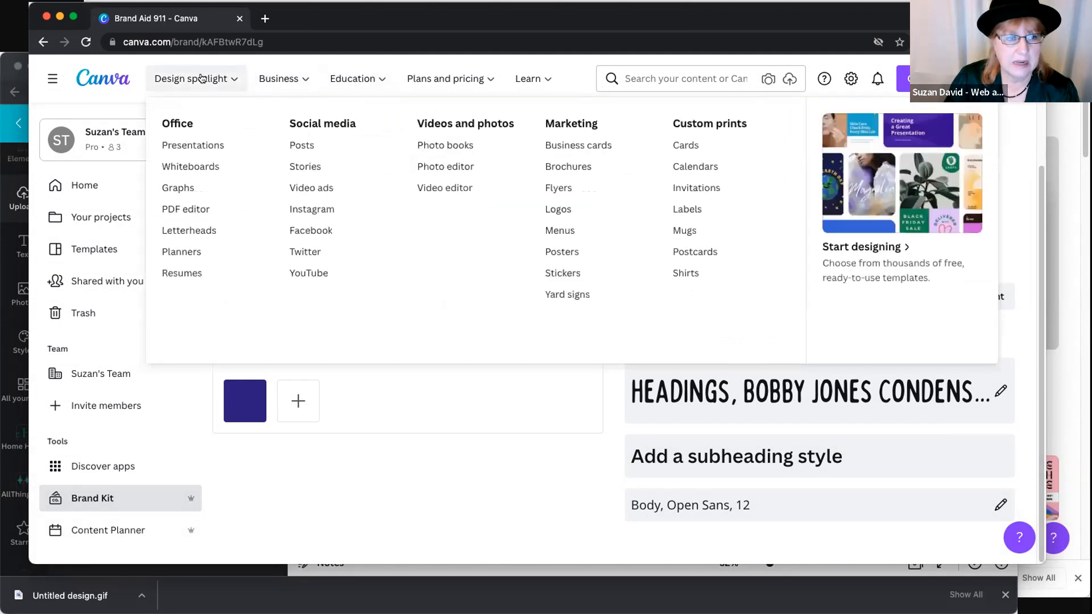
{"action": "left_click", "coordinate": [307, 146]}
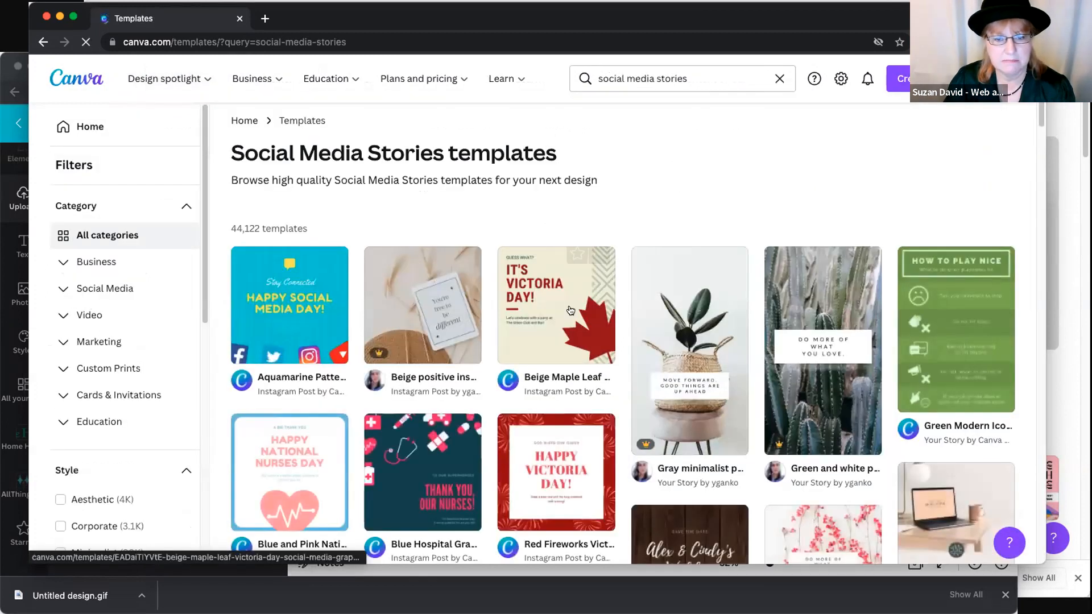
{"action": "left_click", "coordinate": [511, 275]}
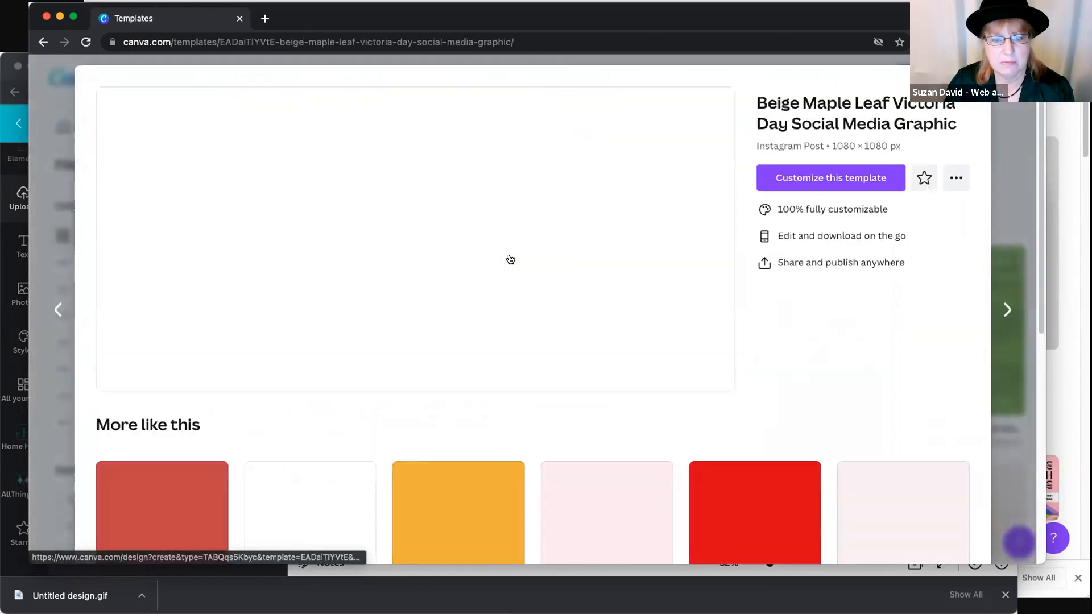
{"action": "left_click", "coordinate": [540, 283]}
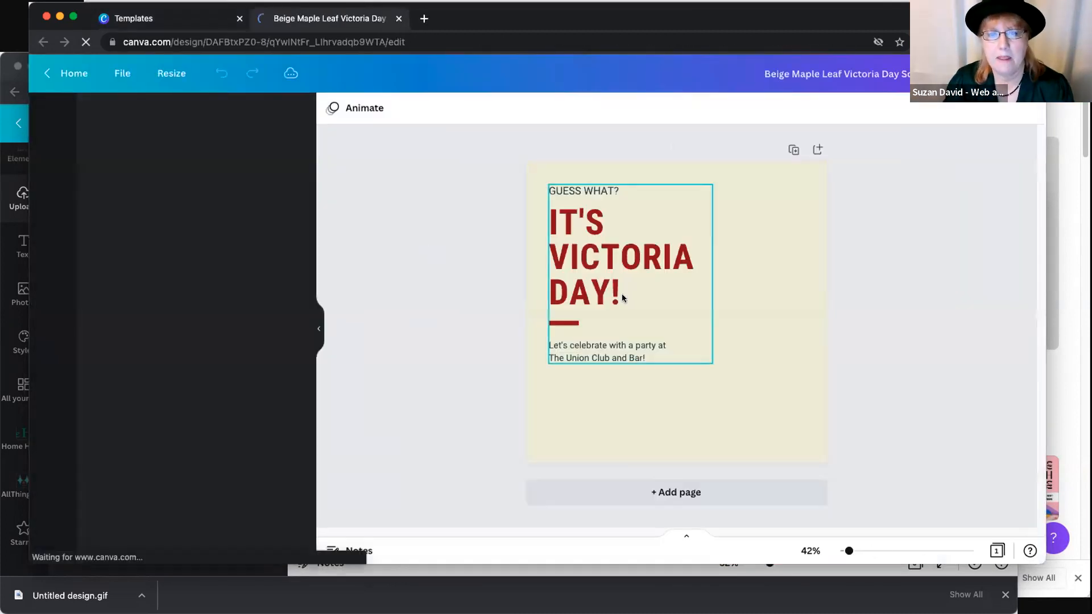
- Delete the maple leaf graphic from the Victoria Day design
{"action": "left_click", "coordinate": [632, 288]}
{"action": "left_click", "coordinate": [742, 311]}
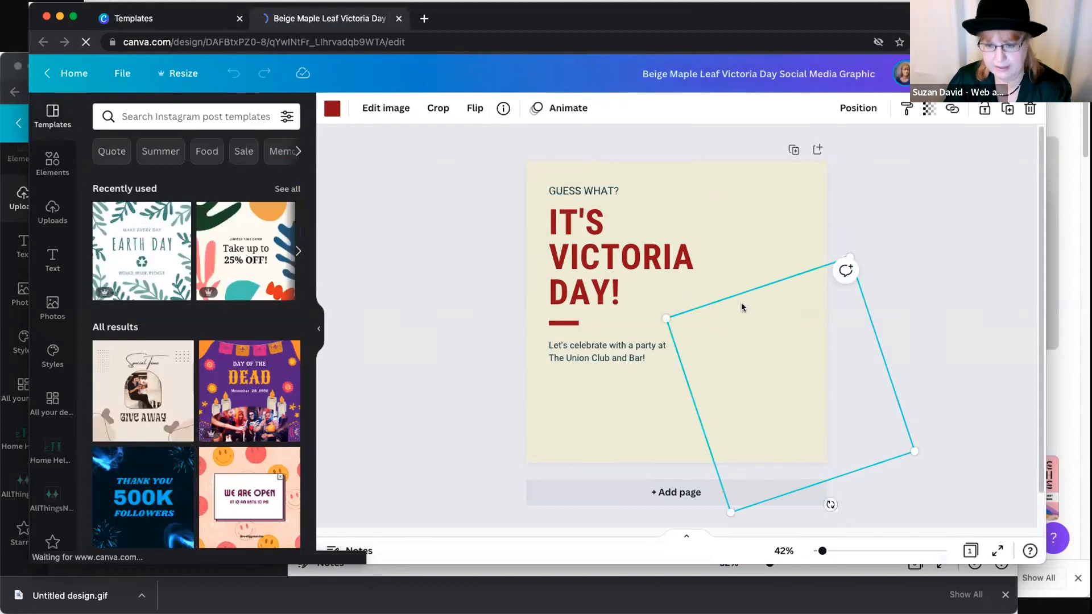
{"action": "left_click", "coordinate": [671, 288]}
{"action": "left_click", "coordinate": [473, 278]}
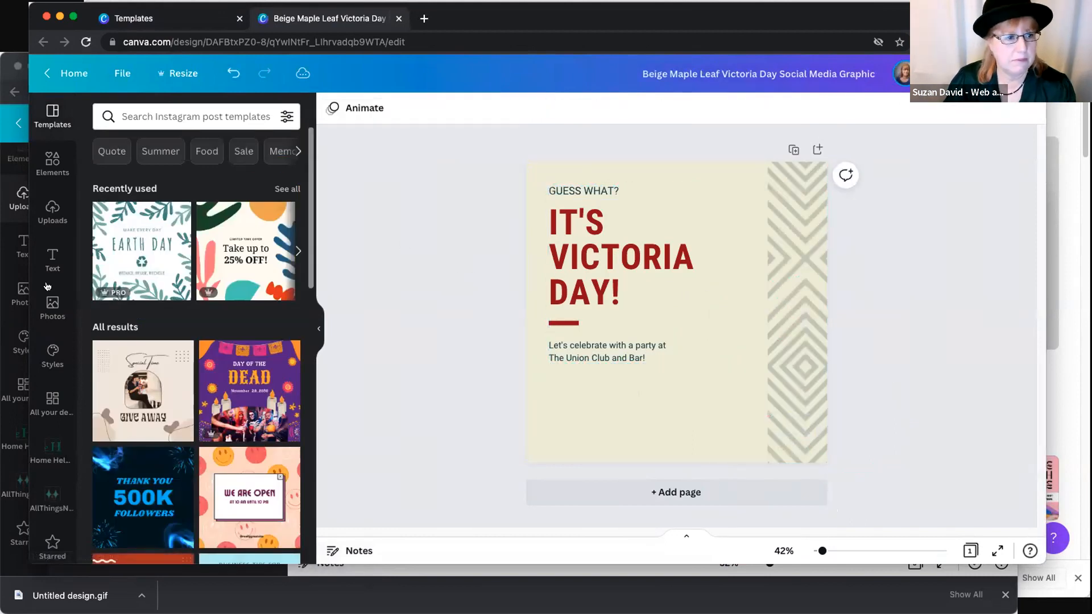
- Add the green Home Helpers logo from its folder and place it below the text at the design's lower edge
{"action": "left_click", "coordinate": [53, 450]}
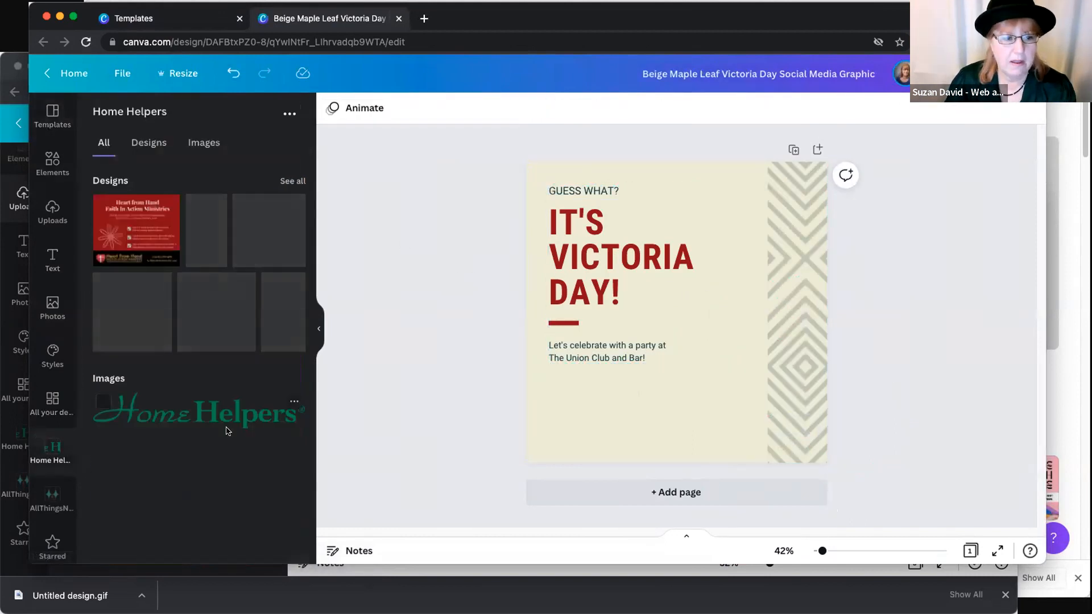
{"action": "left_click", "coordinate": [230, 416]}
{"action": "left_click_drag", "start_coordinate": [633, 310], "coordinate": [584, 430]}
- Replace the Home Helpers logo with the white-background ATN logo from the AllThingsNewWTN.com folder, shrunk and placed in the design's upper-right corner
{"action": "left_click", "coordinate": [52, 496]}
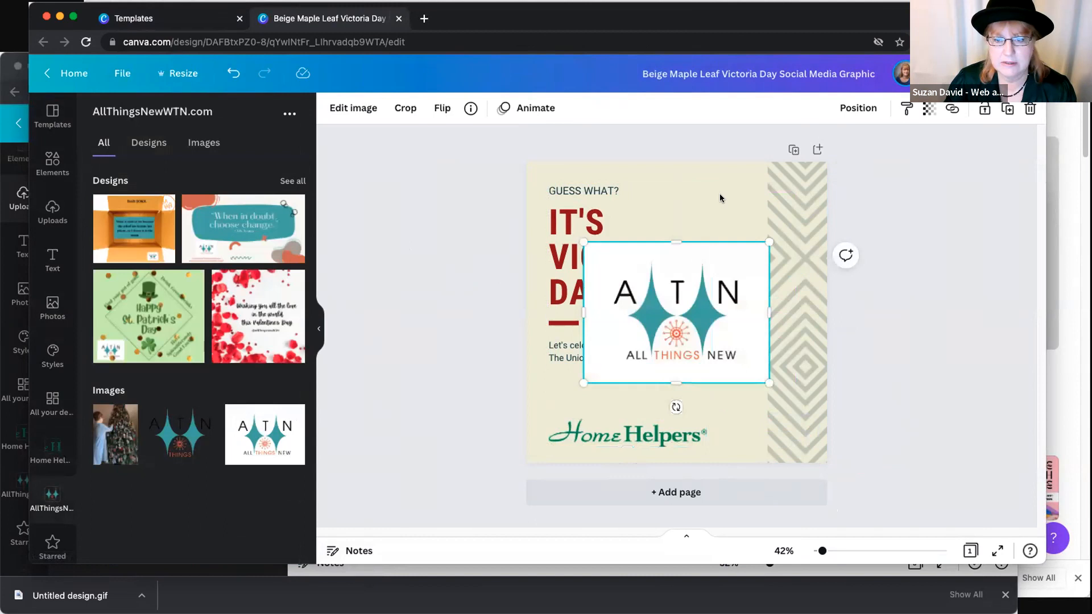
{"action": "left_click_drag", "start_coordinate": [577, 243], "coordinate": [661, 297]}
{"action": "left_click_drag", "start_coordinate": [734, 318], "coordinate": [783, 199]}
{"action": "right_click", "coordinate": [776, 194]}
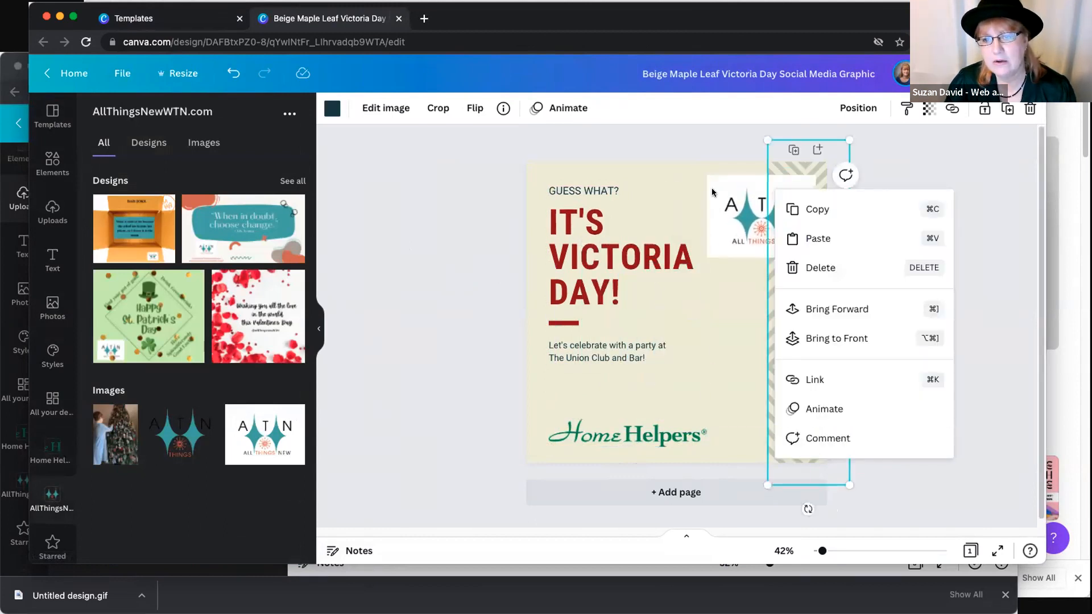
{"action": "left_click", "coordinate": [671, 231]}
{"action": "left_click", "coordinate": [746, 325]}
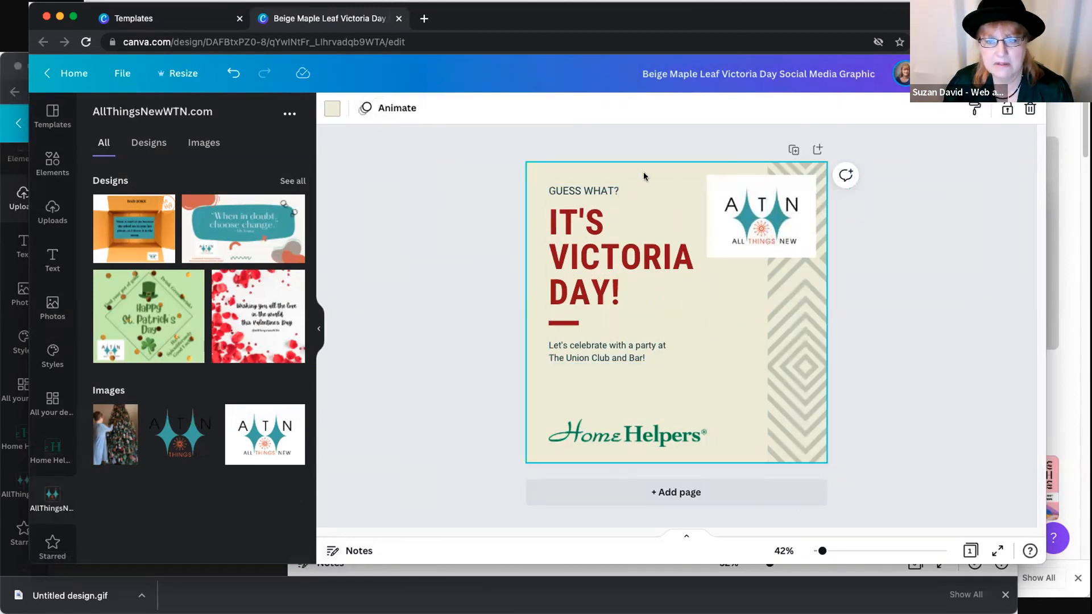
{"action": "left_click", "coordinate": [594, 437]}
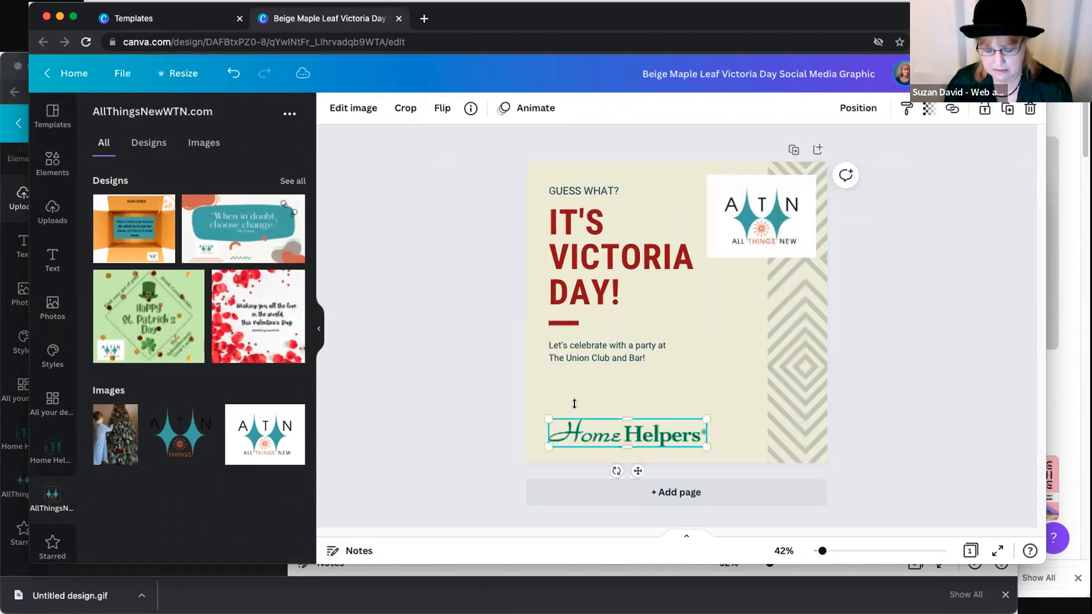
{"action": "key", "text": "Delete"}
- Change the design's background to the teal from the All Things New brand colors
{"action": "left_click", "coordinate": [556, 171]}
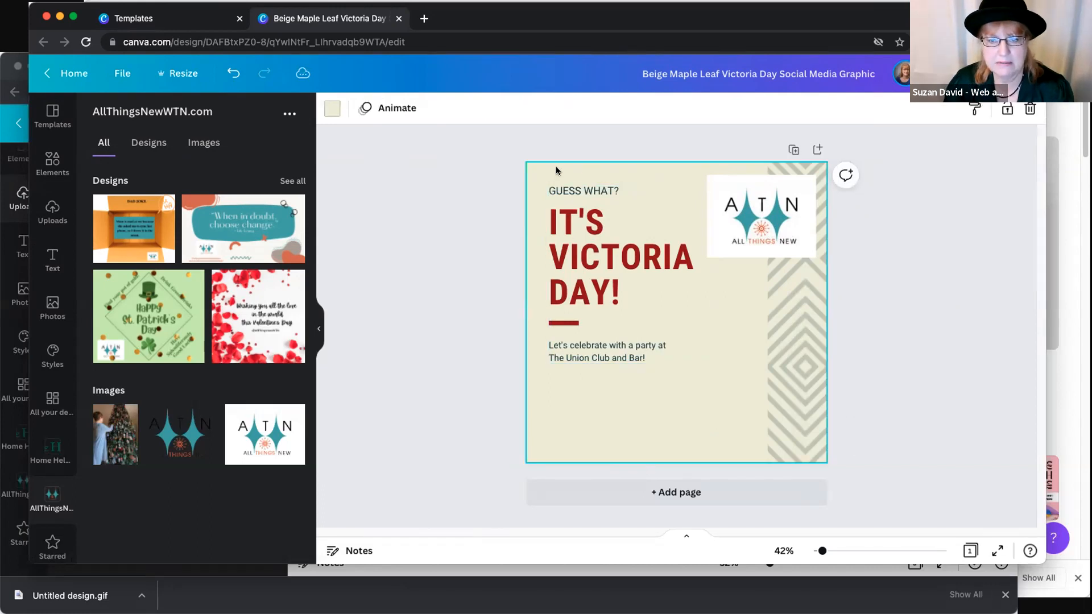
{"action": "left_click", "coordinate": [334, 109]}
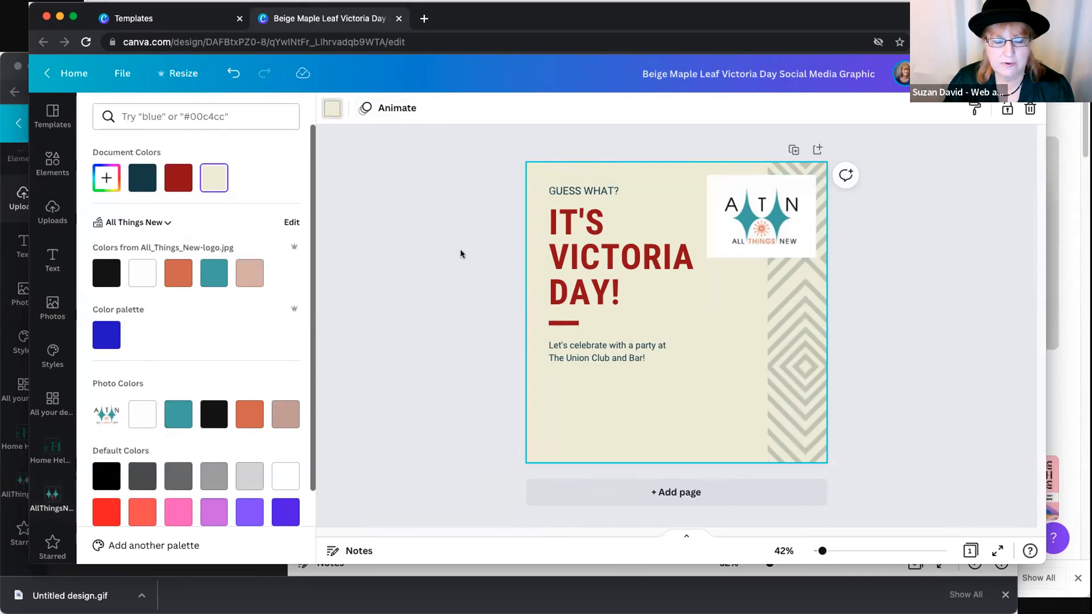
{"action": "left_click", "coordinate": [214, 273]}
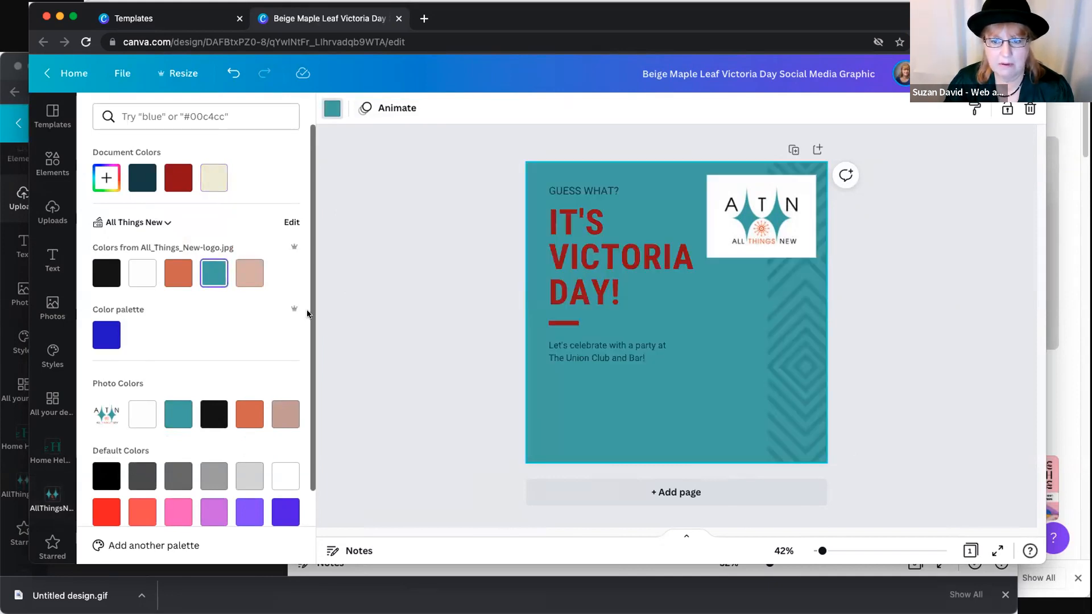
- Recolor the geometric pattern strip along the design's right edge with the pale pink All Things New brand color
{"action": "left_click", "coordinate": [780, 346]}
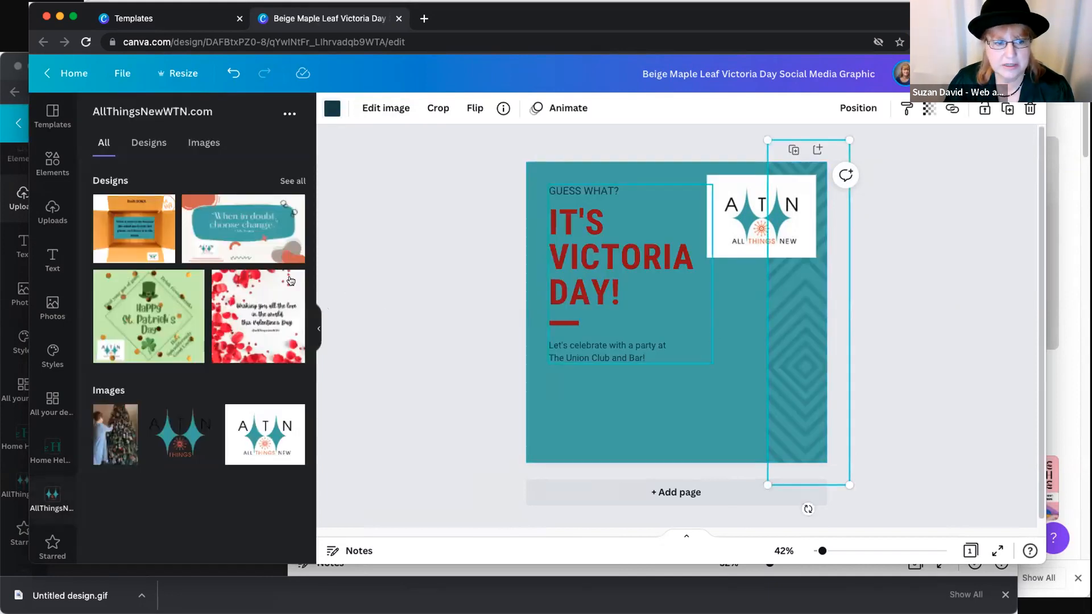
{"action": "left_click", "coordinate": [332, 108]}
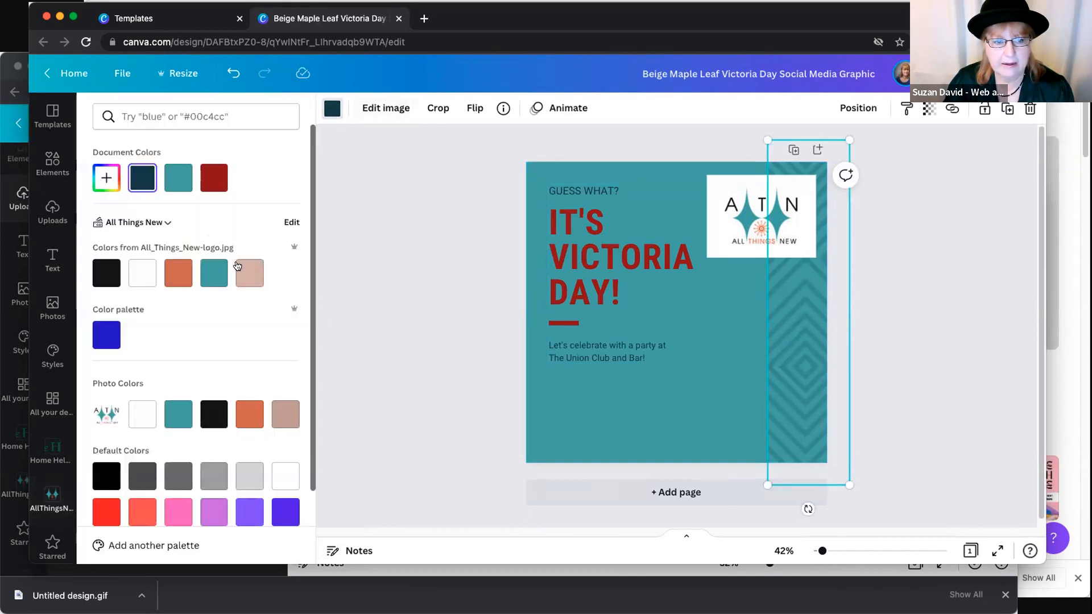
{"action": "left_click", "coordinate": [238, 266]}
{"action": "left_click", "coordinate": [867, 346]}
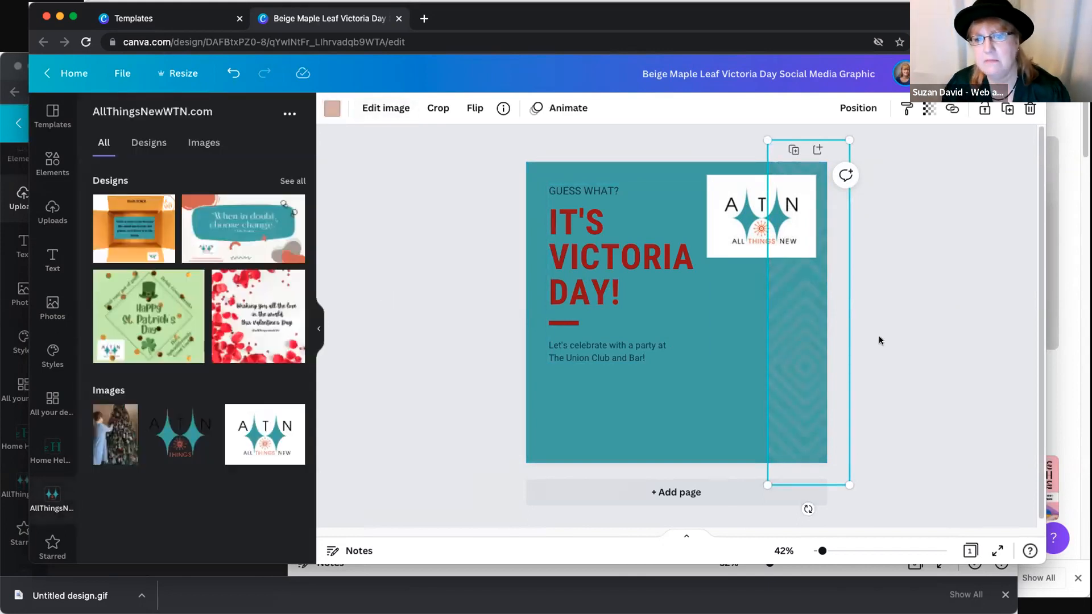
{"action": "left_click", "coordinate": [879, 340]}
- Change the "IT'S VICTORIA DAY!" heading to the orange All Things New brand color
{"action": "left_click", "coordinate": [620, 257]}
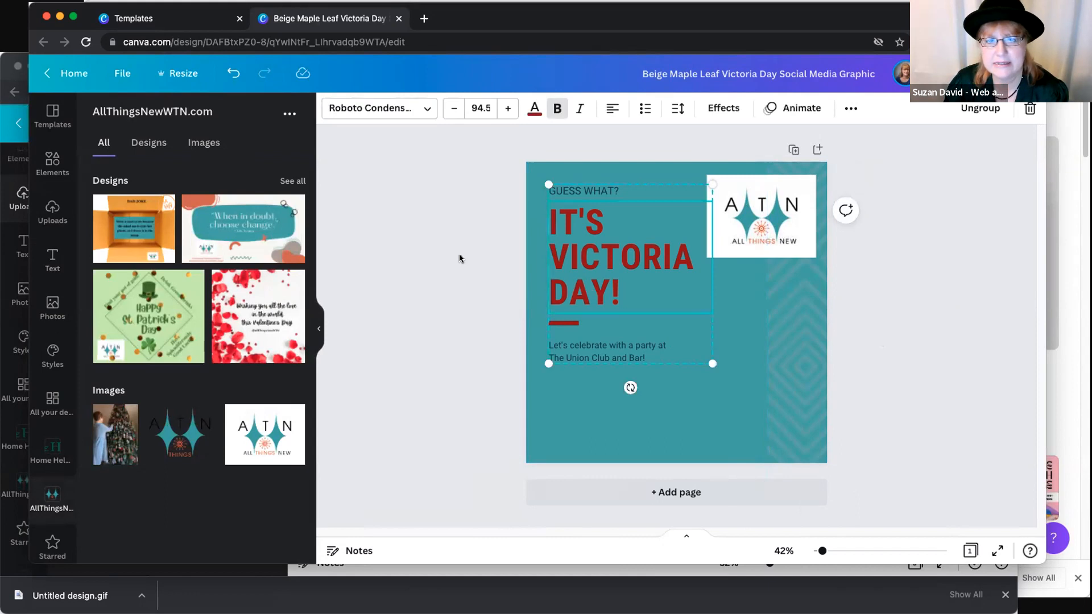
{"action": "left_click", "coordinate": [614, 448]}
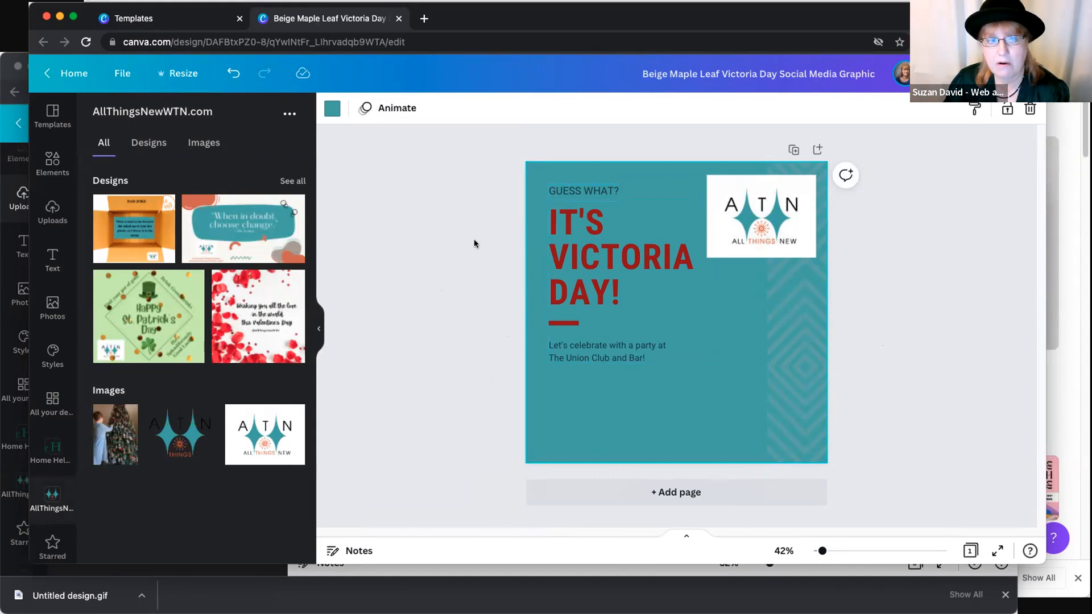
{"action": "left_click", "coordinate": [383, 221]}
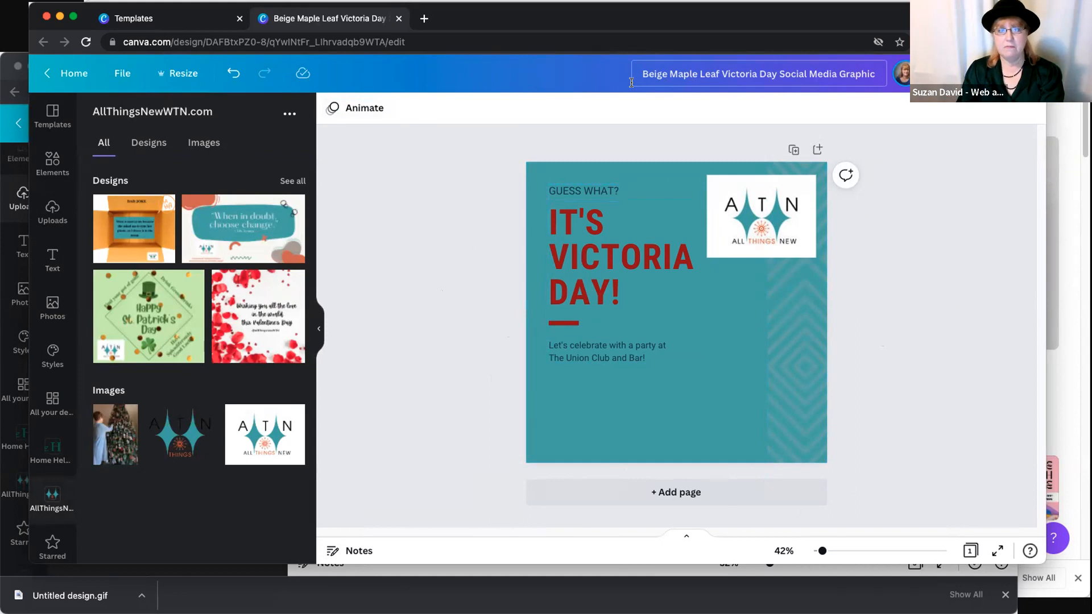
{"action": "left_click", "coordinate": [585, 231]}
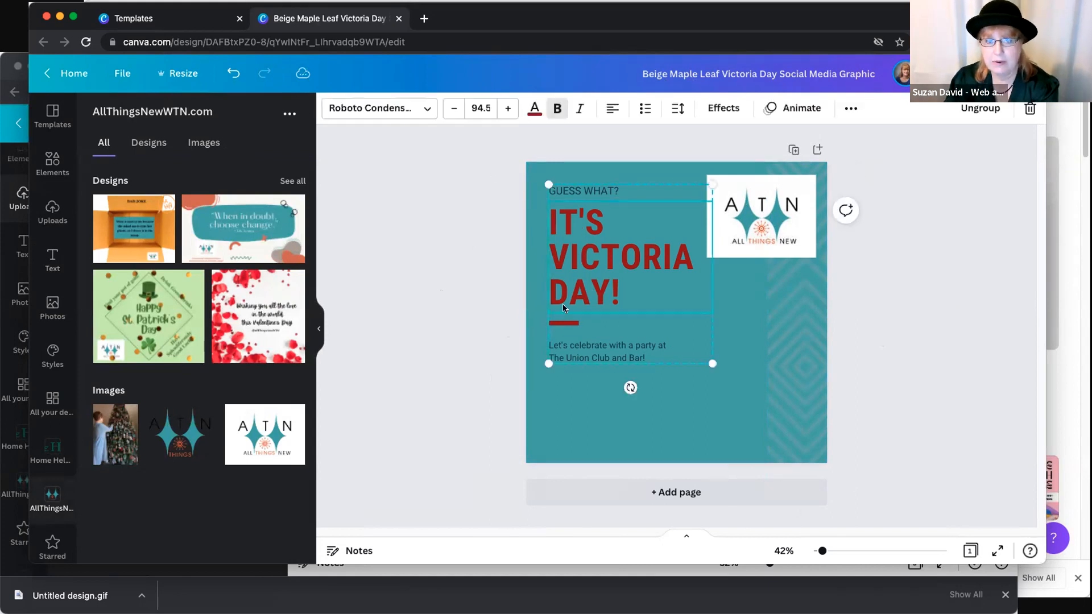
{"action": "left_click", "coordinate": [533, 110]}
{"action": "left_click", "coordinate": [176, 279]}
{"action": "left_click", "coordinate": [388, 324]}
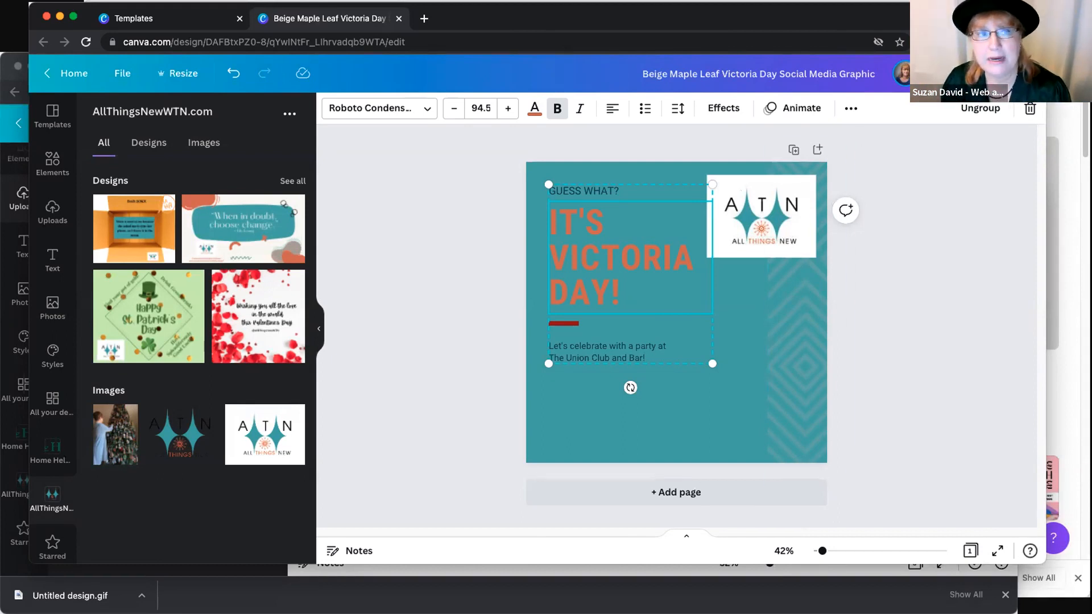
- Examine the Victoria Day design's sharing options, including link access, Instagram, scheduling, download and print
{"action": "left_click_drag", "start_coordinate": [939, 18], "coordinate": [944, 20]}
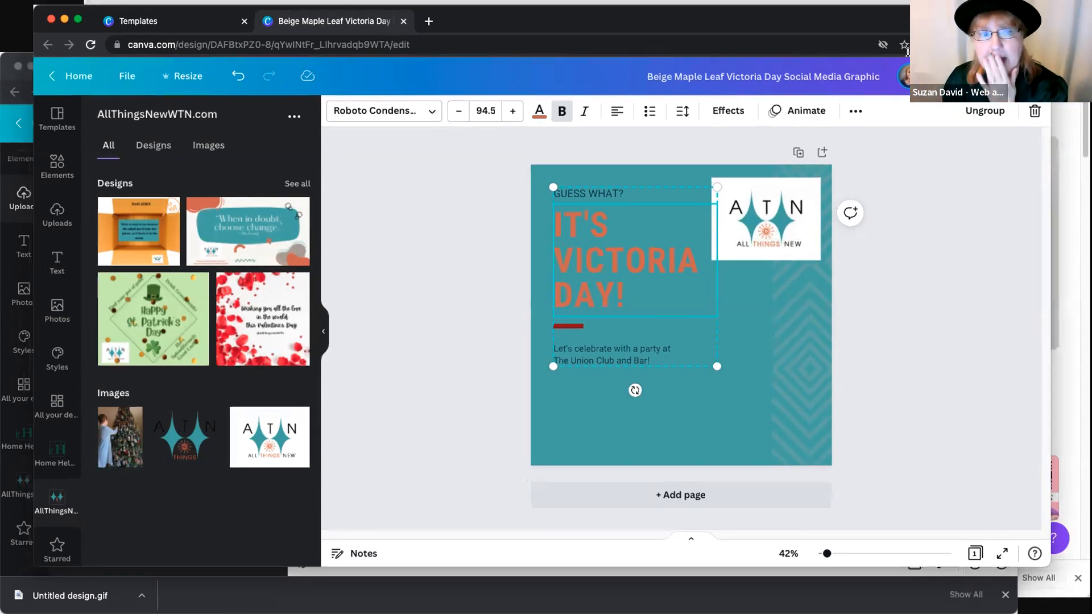
{"action": "left_click", "coordinate": [903, 79]}
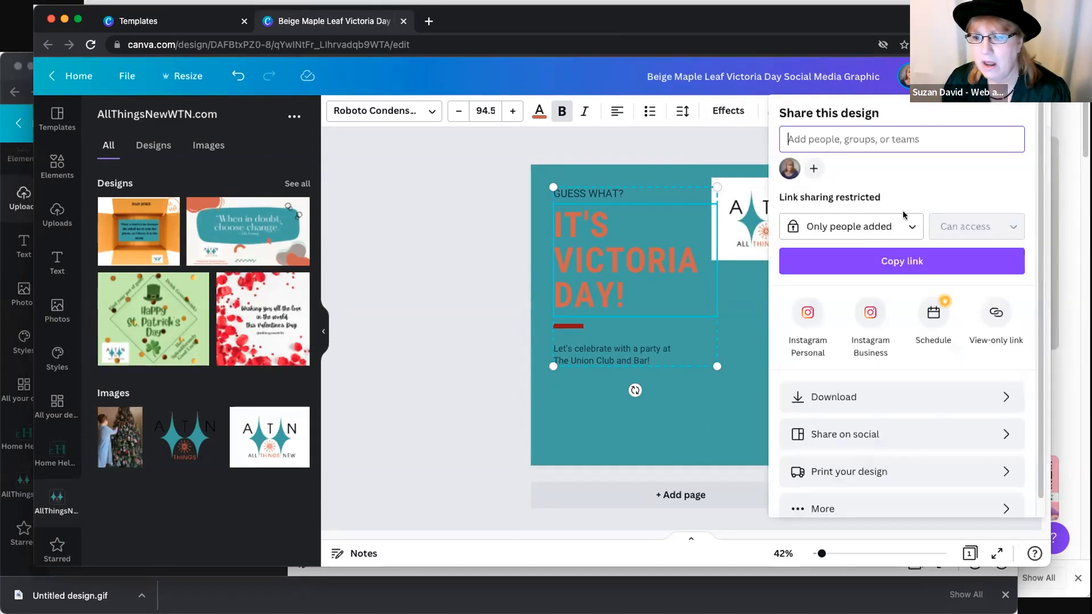
{"action": "scroll", "coordinate": [861, 351], "scroll_direction": "down", "scroll_amount": 1}
{"action": "scroll", "coordinate": [861, 352], "scroll_direction": "up", "scroll_amount": 1}
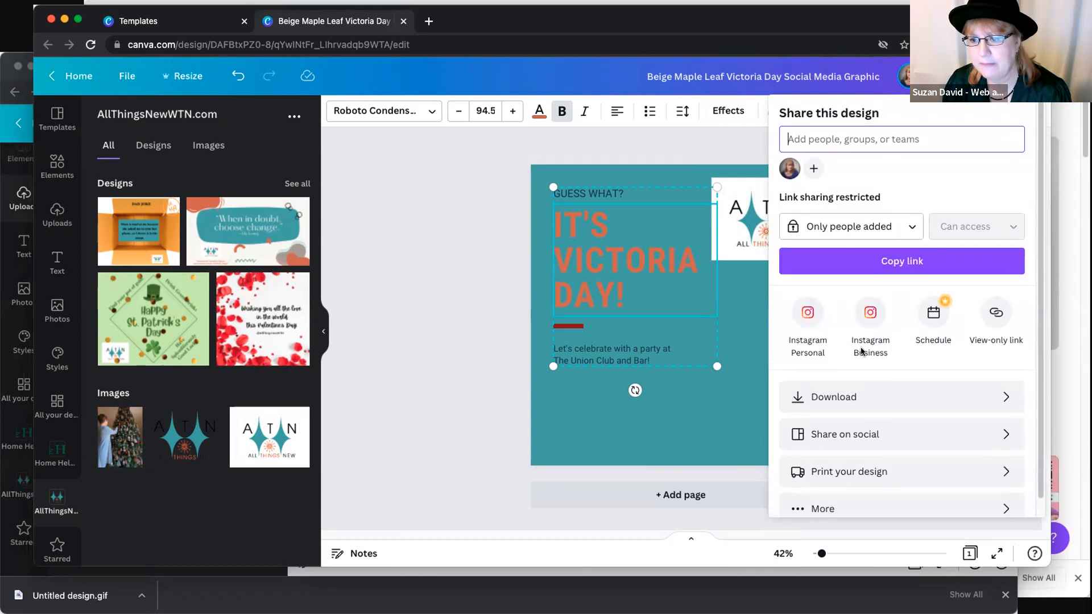
{"action": "scroll", "coordinate": [967, 360], "scroll_direction": "down", "scroll_amount": 1}
{"action": "scroll", "coordinate": [916, 347], "scroll_direction": "up", "scroll_amount": 1}
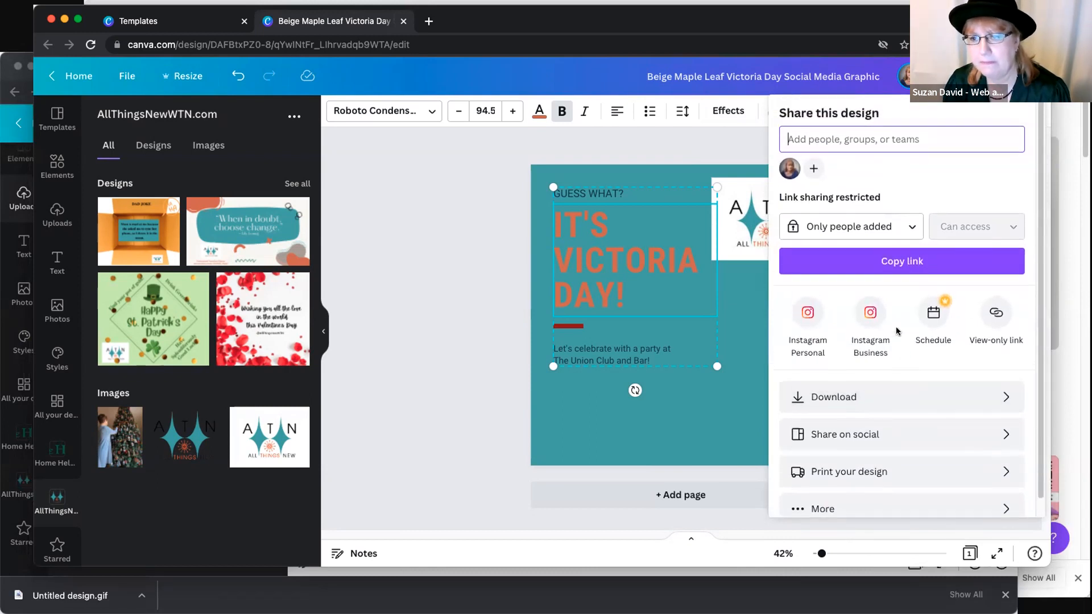
{"action": "left_click", "coordinate": [906, 78]}
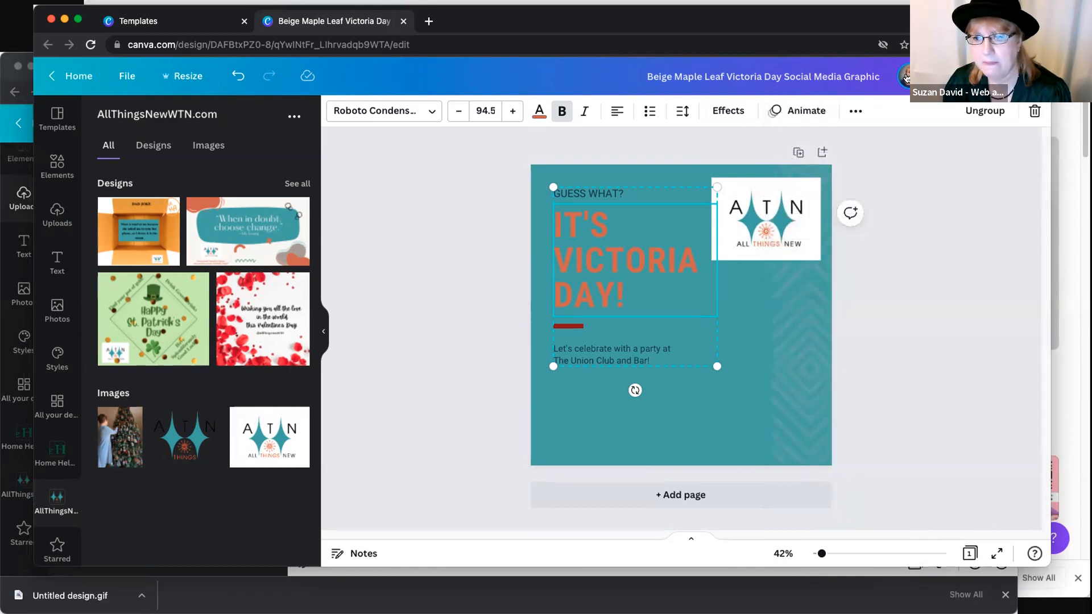
- View the design's Insights, then show the complete list of sharing and publishing options and close it
{"action": "left_click", "coordinate": [1010, 77]}
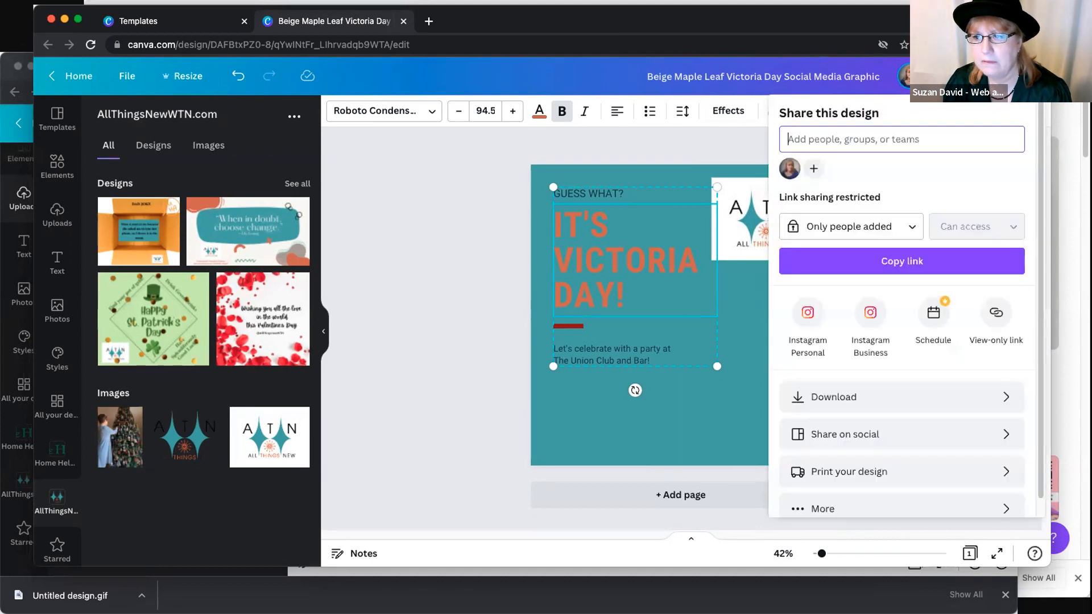
{"action": "left_click", "coordinate": [960, 76]}
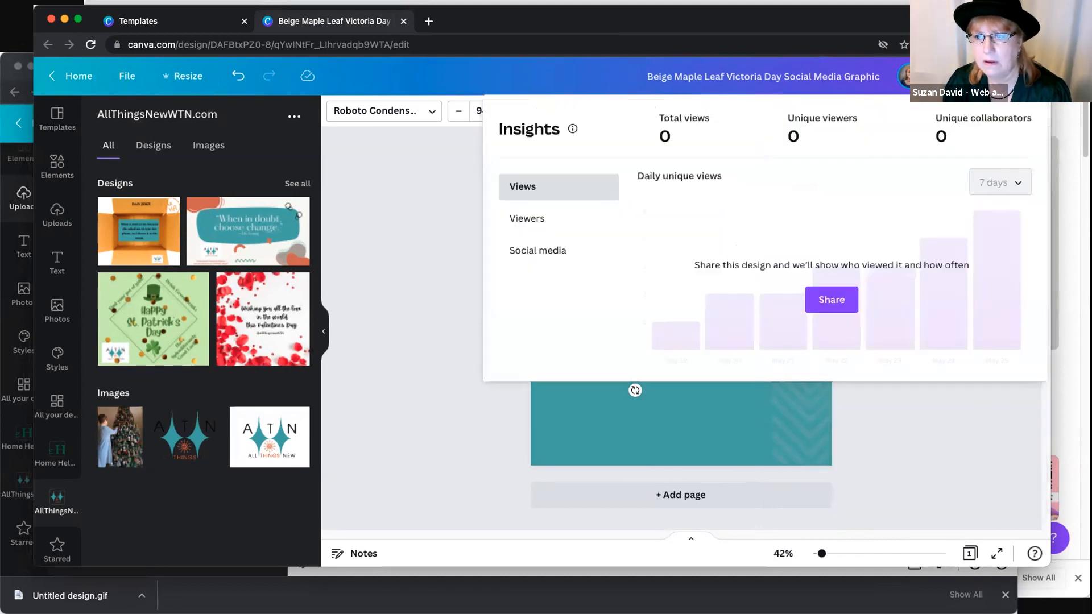
{"action": "key", "text": "Escape"}
{"action": "left_click", "coordinate": [1010, 76]}
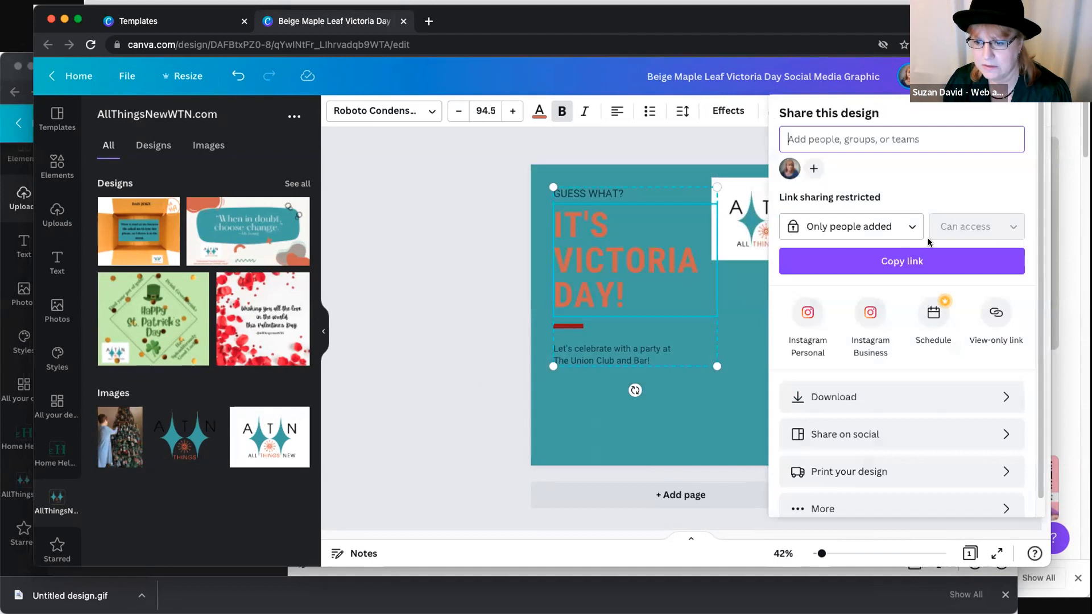
{"action": "scroll", "coordinate": [925, 307], "scroll_direction": "down", "scroll_amount": 1}
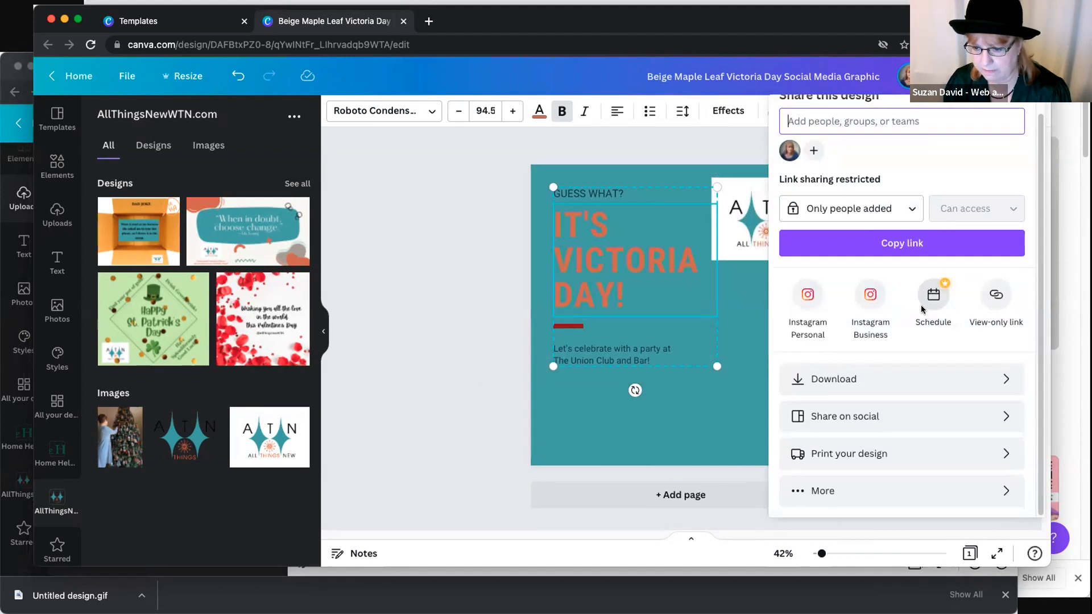
{"action": "left_click", "coordinate": [817, 493]}
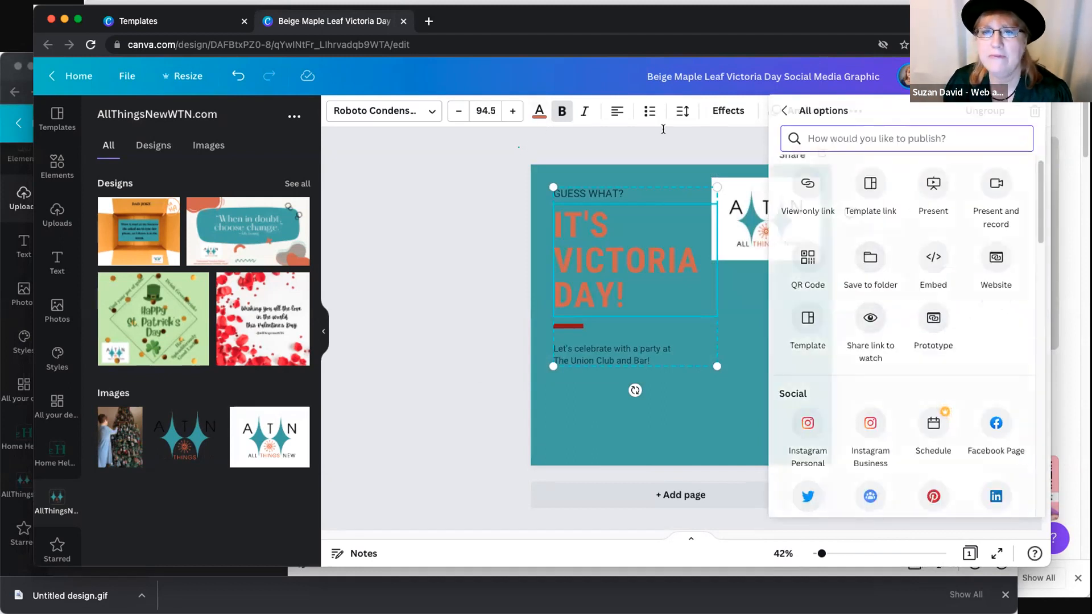
{"action": "left_click", "coordinate": [542, 128]}
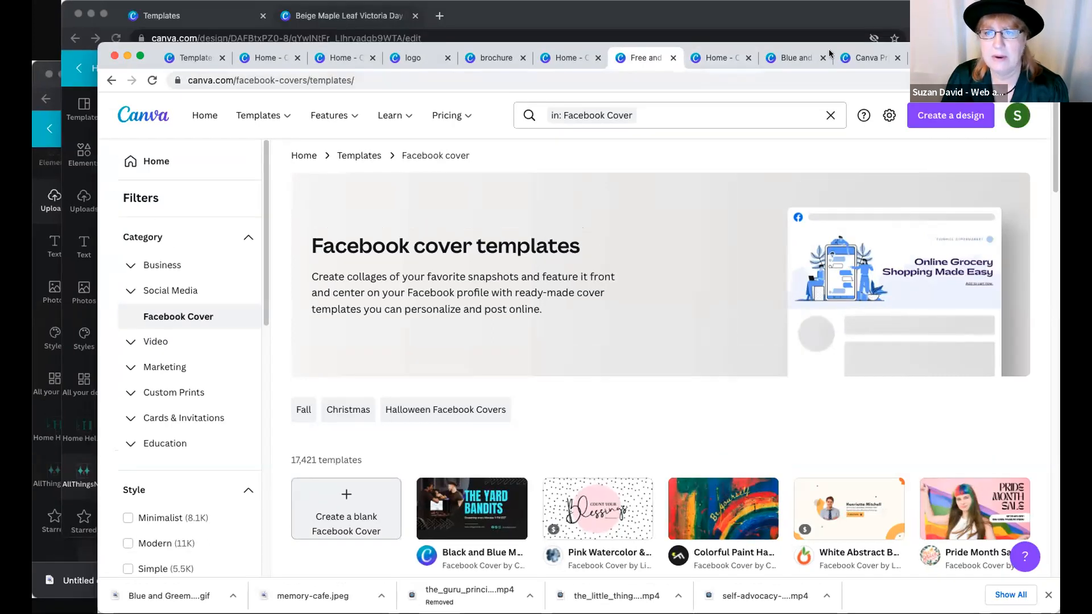
- Show the Canva pricing page and switch the Pro plan's price to yearly billing
{"action": "left_click", "coordinate": [879, 26]}
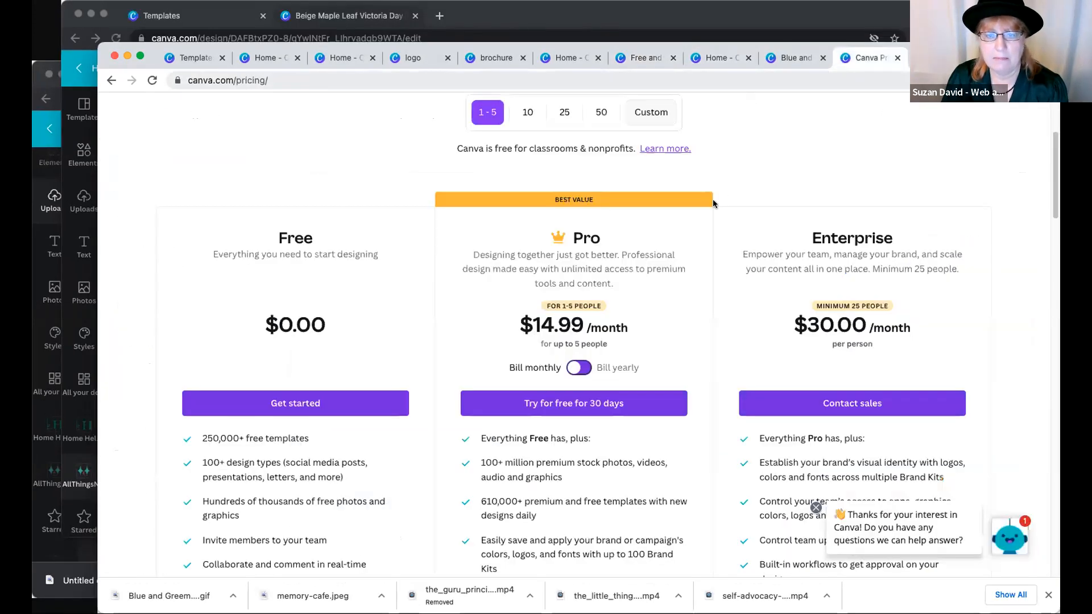
{"action": "left_click", "coordinate": [578, 369]}
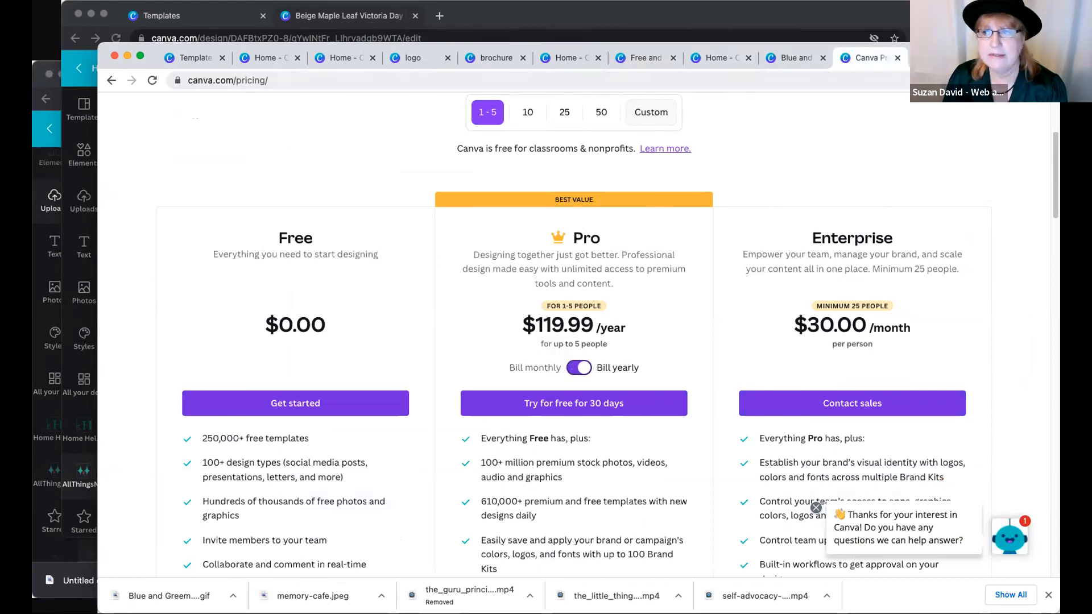
{"action": "left_click_drag", "start_coordinate": [934, 57], "coordinate": [934, 15]}
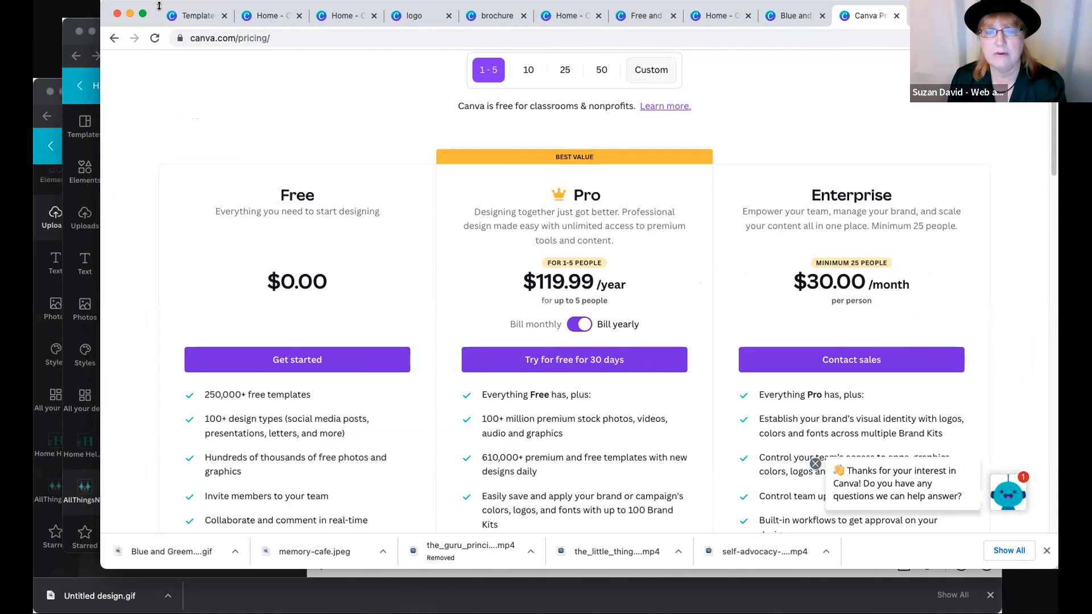
- Switch back to the Victoria Day design's window, leave the design for the Canva home page and view the team page
{"action": "left_click", "coordinate": [74, 71]}
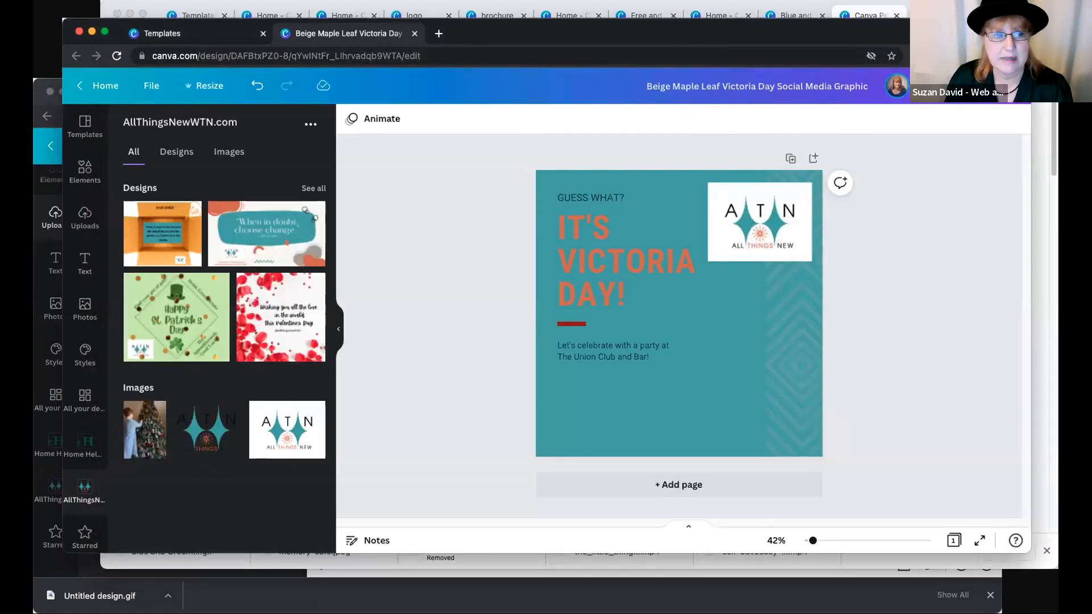
{"action": "left_click_drag", "start_coordinate": [569, 33], "coordinate": [570, 40]}
{"action": "left_click", "coordinate": [97, 93]}
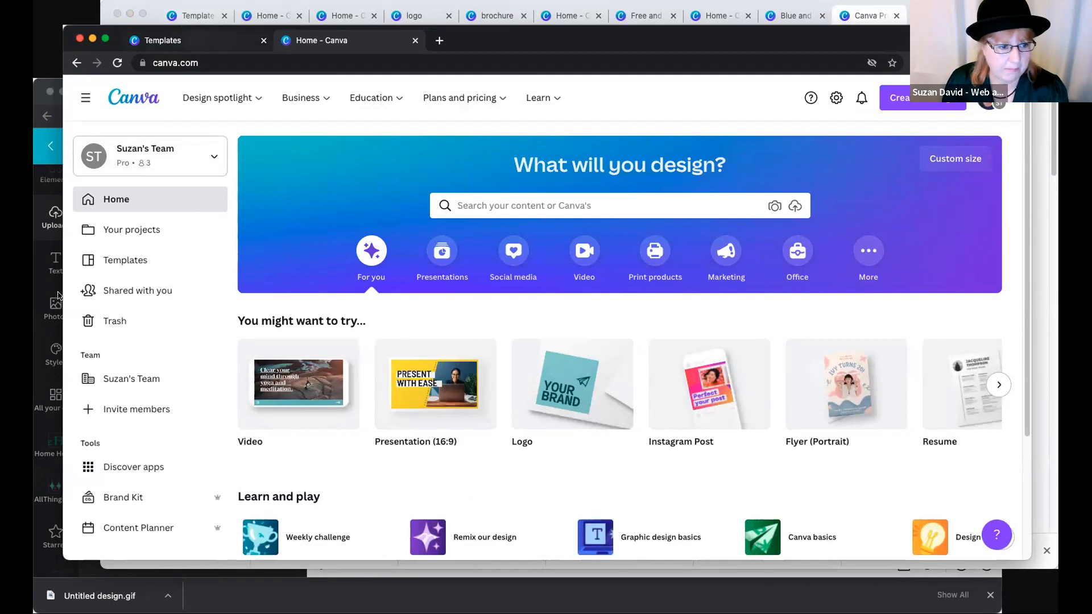
{"action": "scroll", "coordinate": [134, 421], "scroll_direction": "down", "scroll_amount": 4}
{"action": "left_click", "coordinate": [133, 380]}
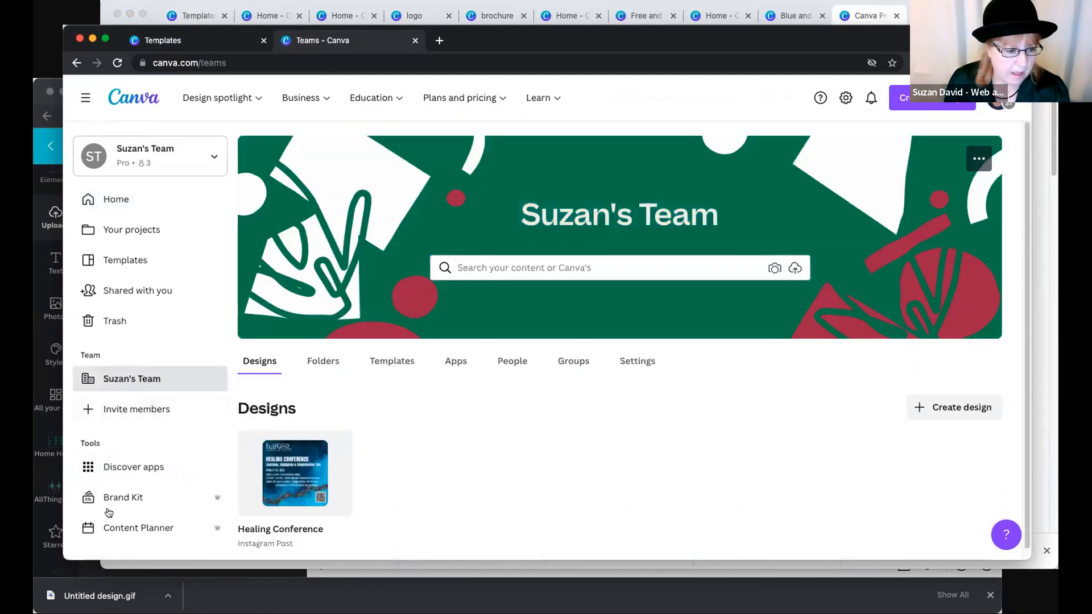
- Open the Content Planner and examine the May 2022 calendar through early June
{"action": "left_click", "coordinate": [126, 529]}
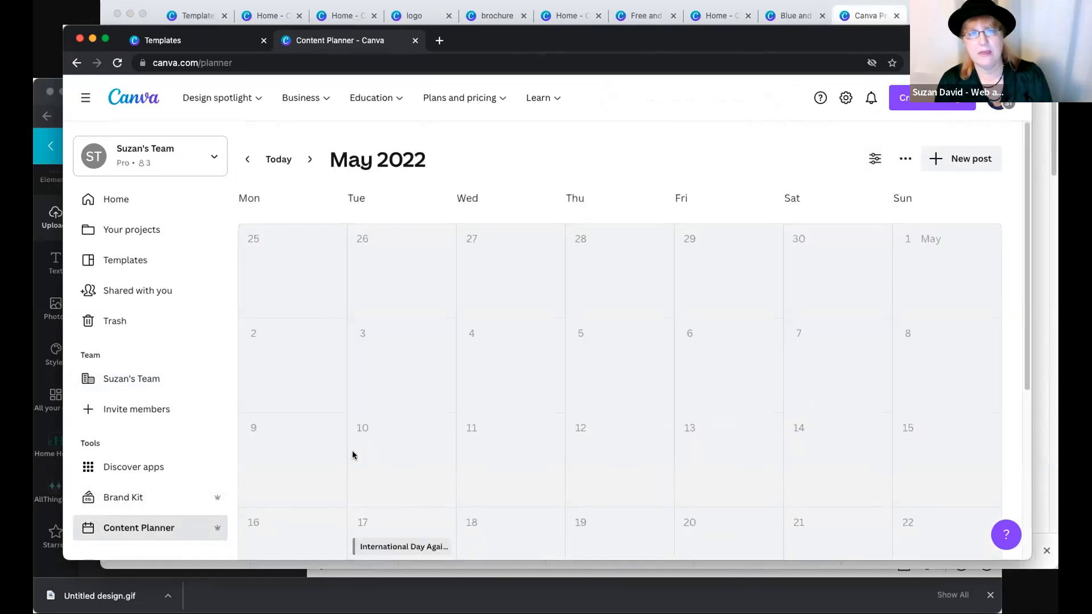
{"action": "scroll", "coordinate": [432, 428], "scroll_direction": "down", "scroll_amount": 2}
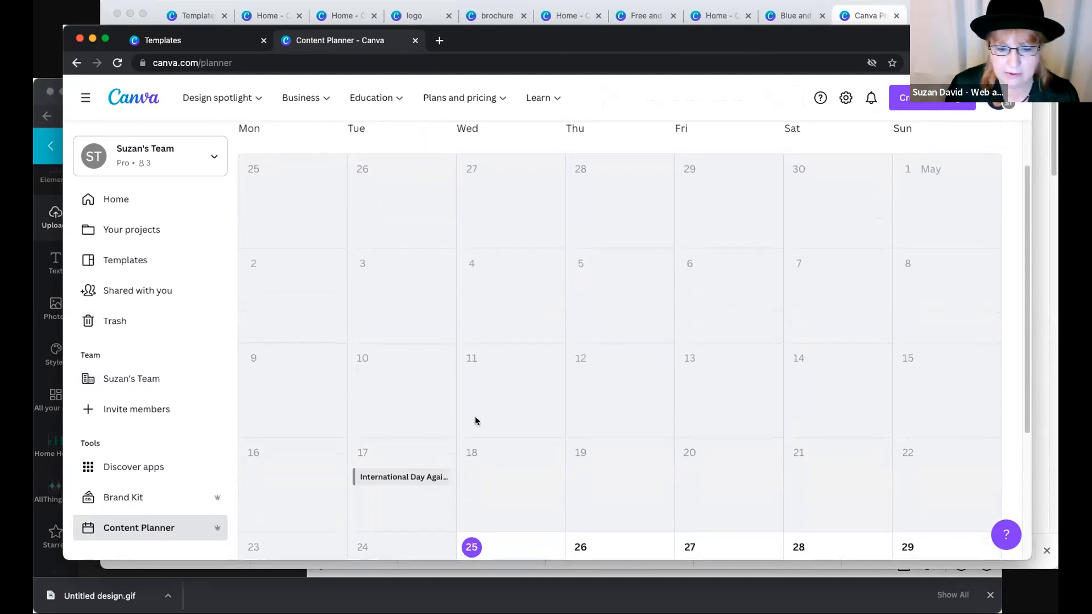
{"action": "scroll", "coordinate": [472, 442], "scroll_direction": "down", "scroll_amount": 3}
{"action": "scroll", "coordinate": [569, 420], "scroll_direction": "down", "scroll_amount": 2}
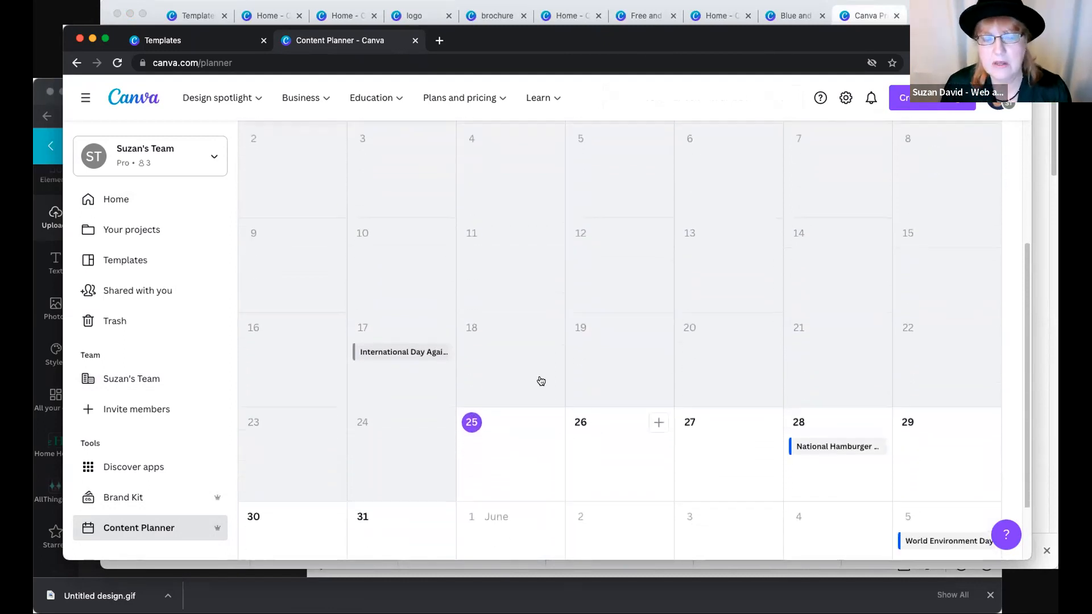
- Add the recent Pink Crayons Art Photo Collage birthday design to May 25 in the planner and save it as a draft
{"action": "left_click", "coordinate": [905, 100]}
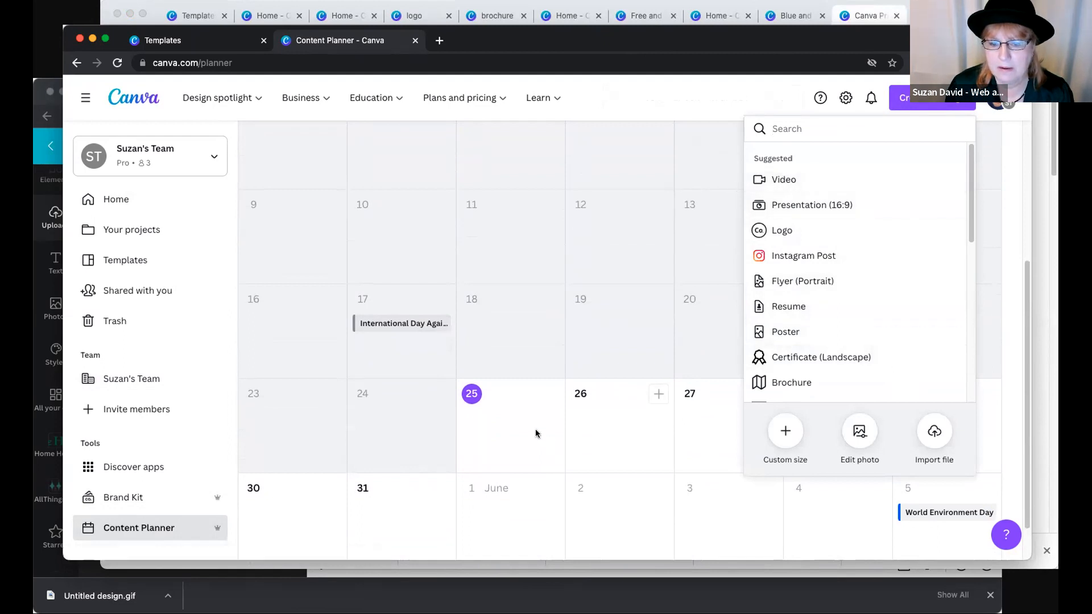
{"action": "left_click", "coordinate": [549, 397]}
{"action": "left_click", "coordinate": [549, 397]}
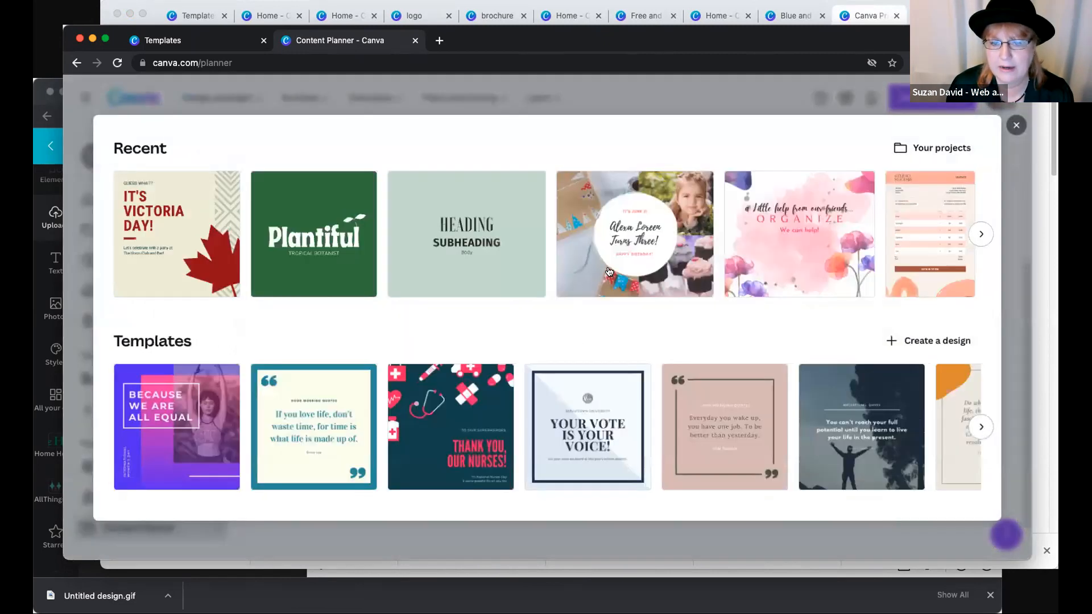
{"action": "left_click", "coordinate": [607, 270]}
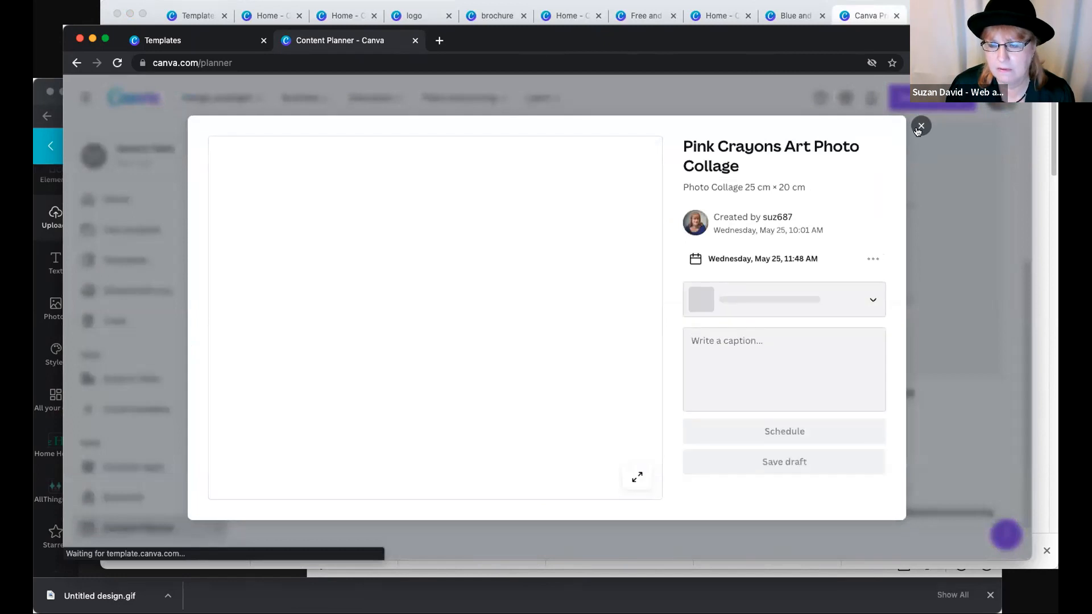
{"action": "left_click", "coordinate": [764, 466]}
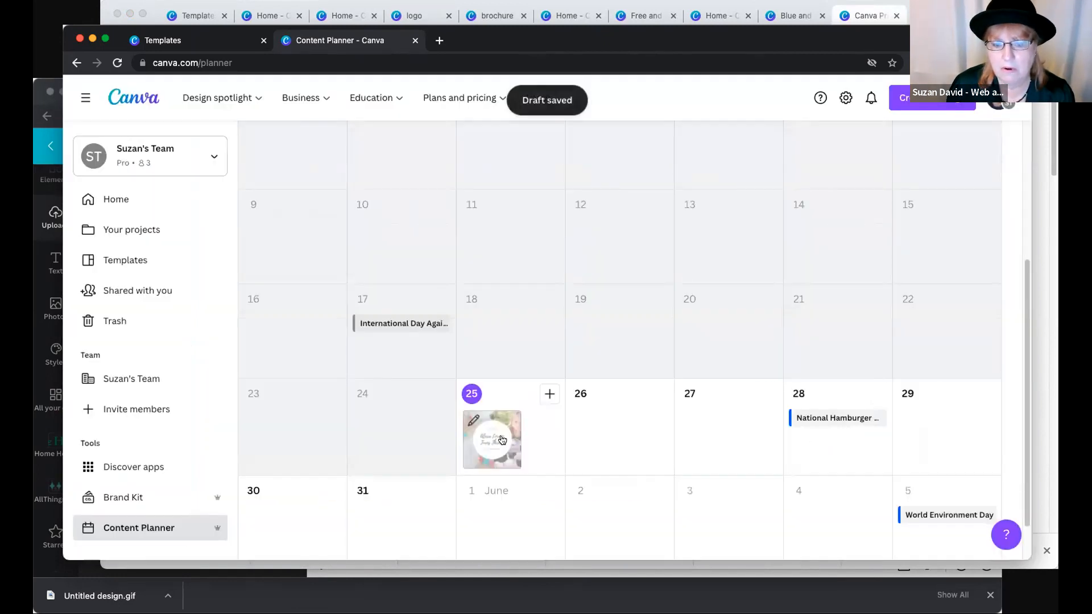
- Reopen the May 25 draft post, write the caption "yes", try to schedule it without a channel, and save it as a draft
{"action": "left_click", "coordinate": [502, 440]}
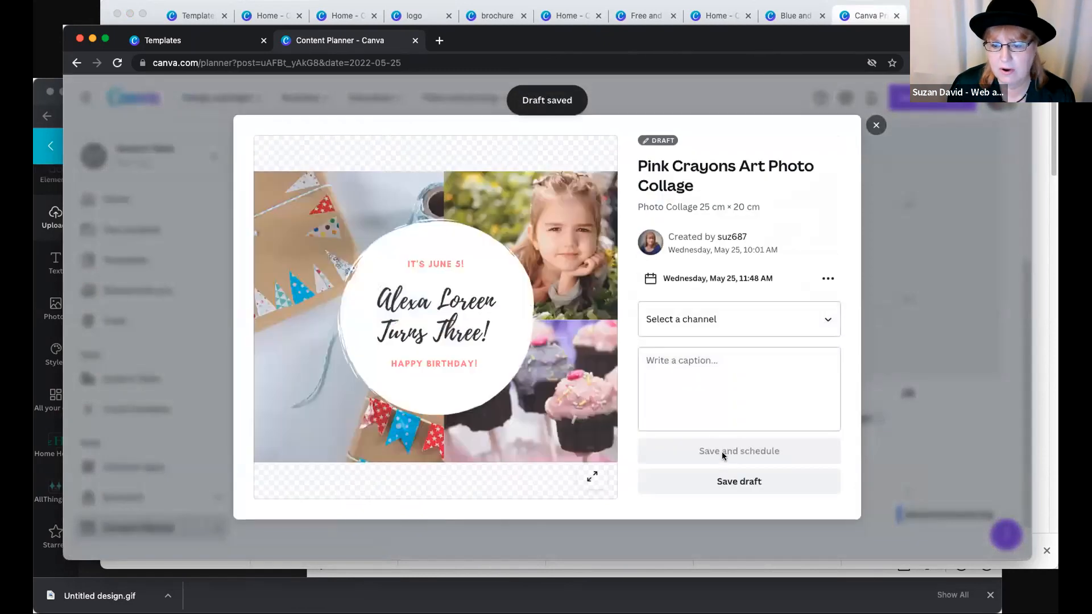
{"action": "left_click", "coordinate": [746, 395]}
{"action": "type", "text": "yes"}
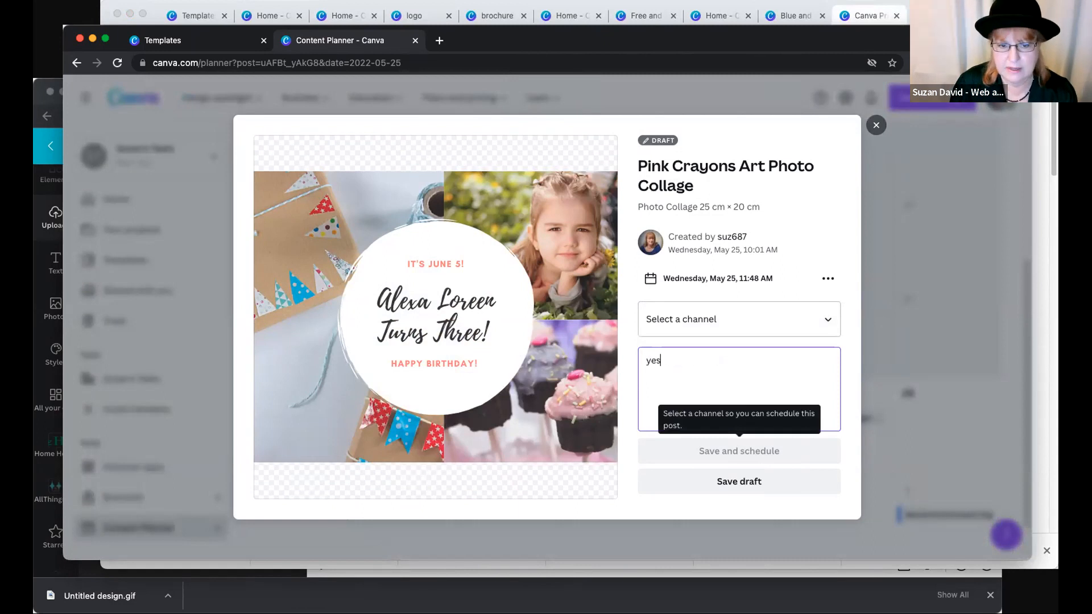
{"action": "left_click", "coordinate": [728, 448]}
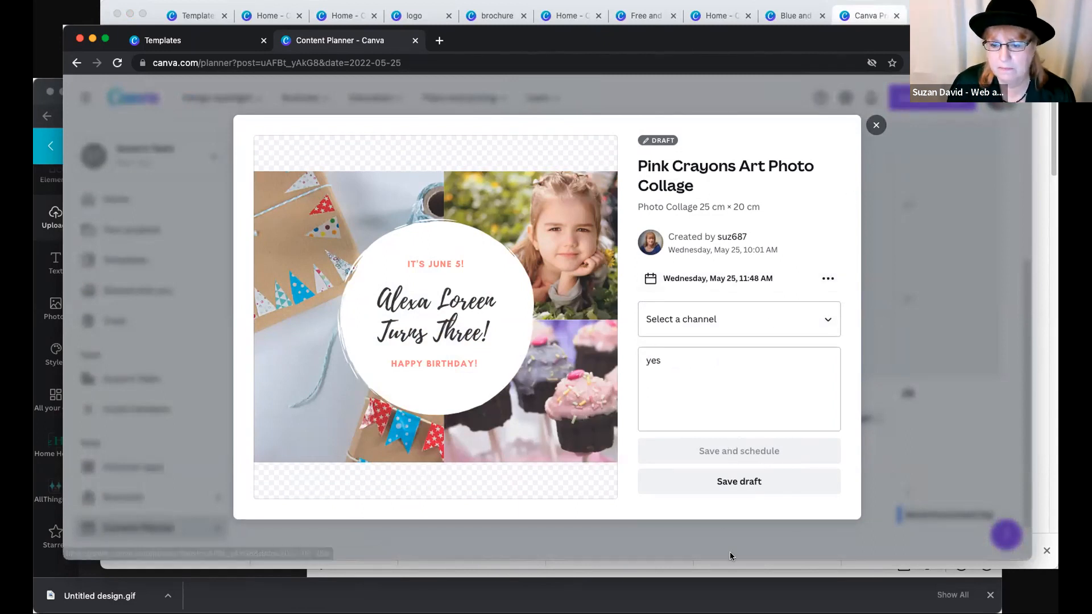
{"action": "left_click", "coordinate": [732, 479]}
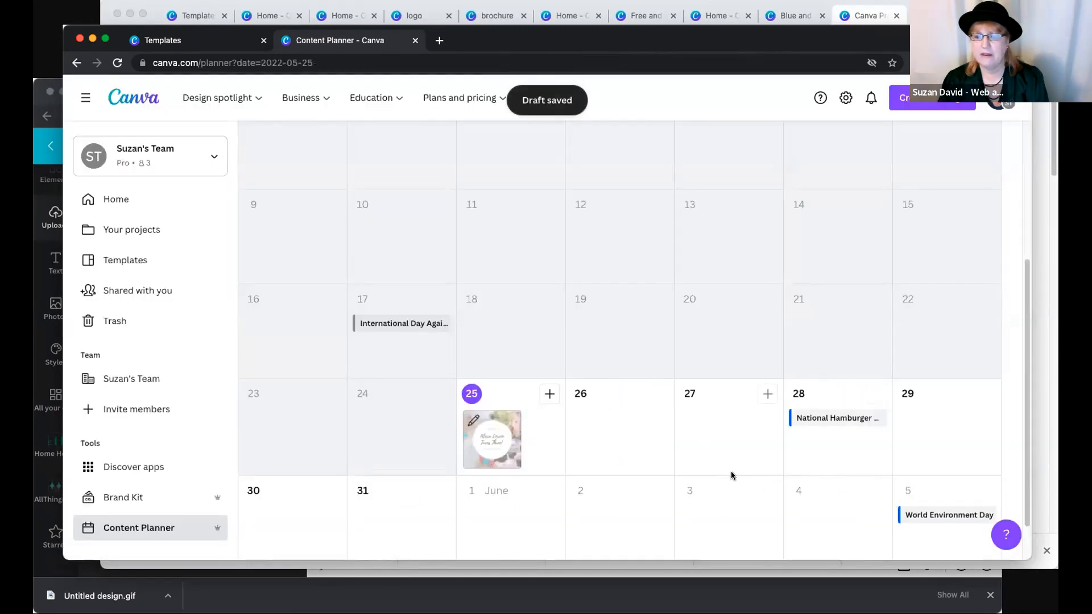
- Make the Content Planner's browser window slightly narrower and taller, and reposition it with the end of the May calendar in view
{"action": "scroll", "coordinate": [731, 472], "scroll_direction": "down", "scroll_amount": 1}
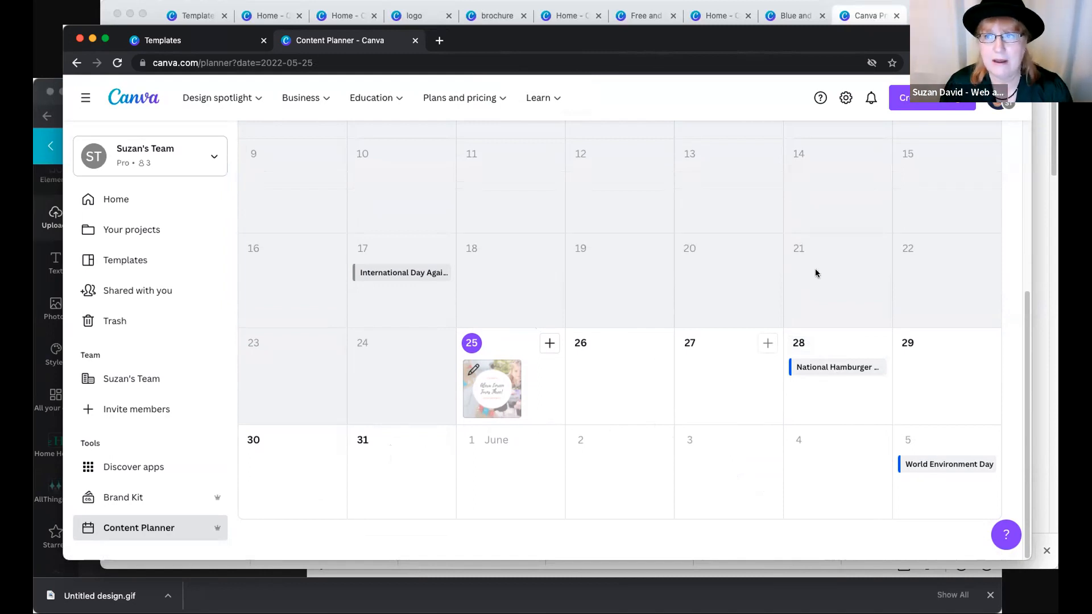
{"action": "left_click_drag", "start_coordinate": [939, 40], "coordinate": [933, 38]}
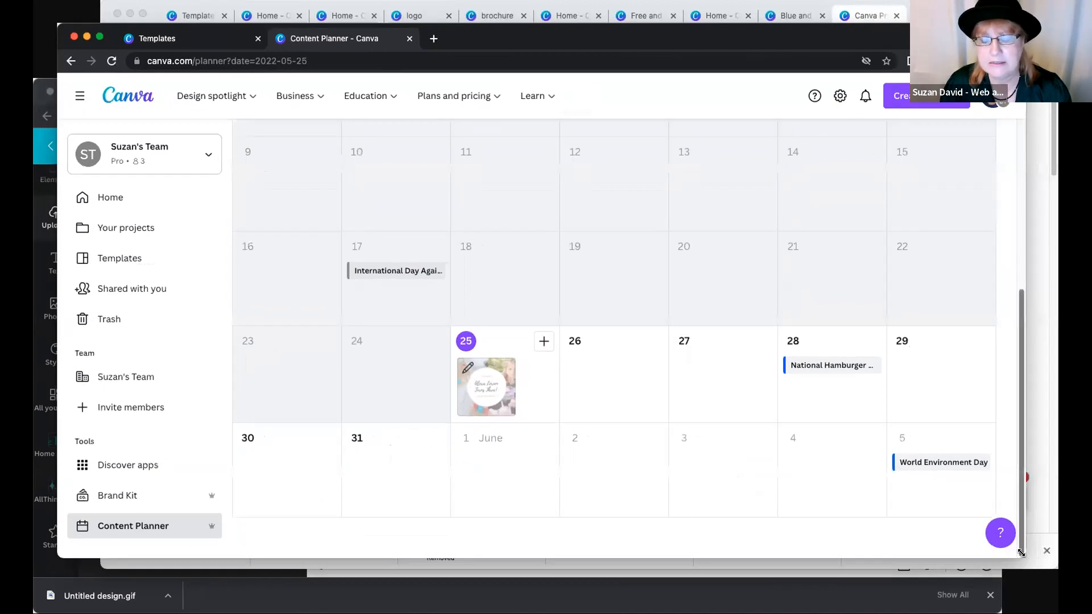
{"action": "left_click_drag", "start_coordinate": [976, 566], "coordinate": [932, 580]}
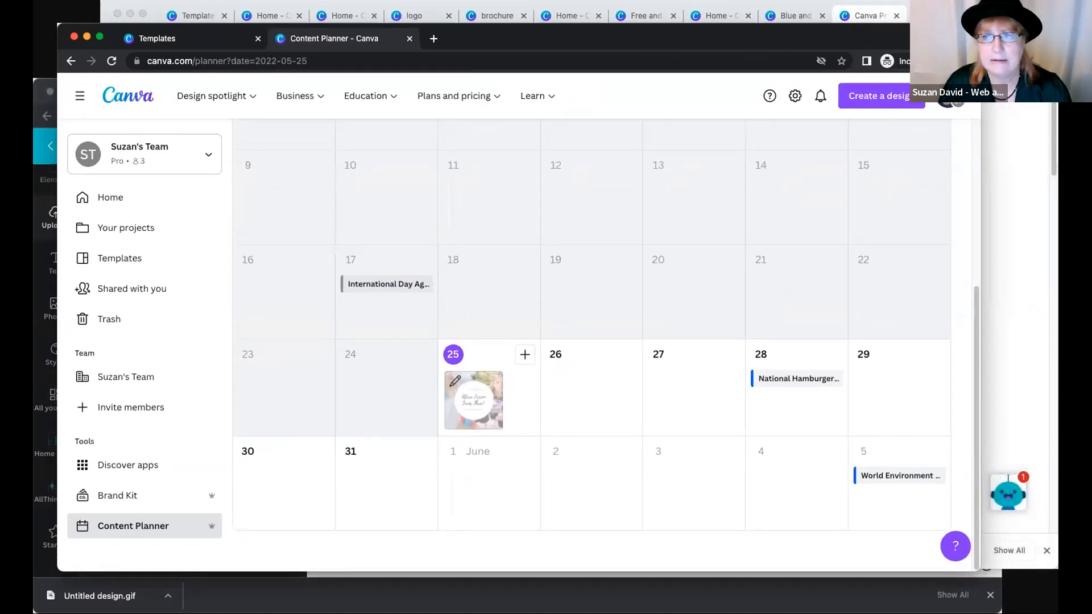
{"action": "left_click_drag", "start_coordinate": [933, 38], "coordinate": [943, 31]}
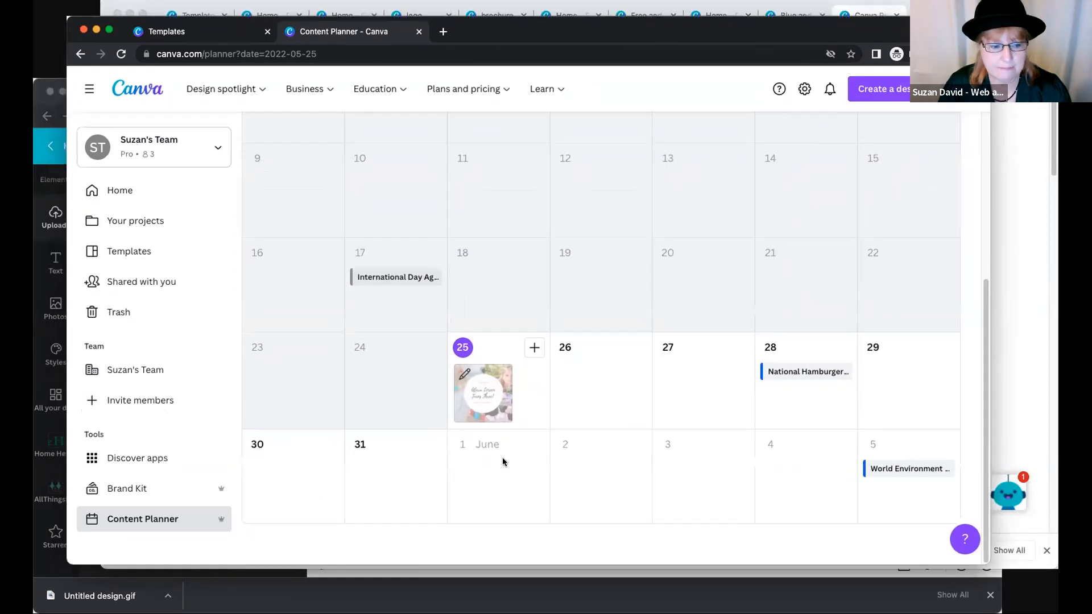